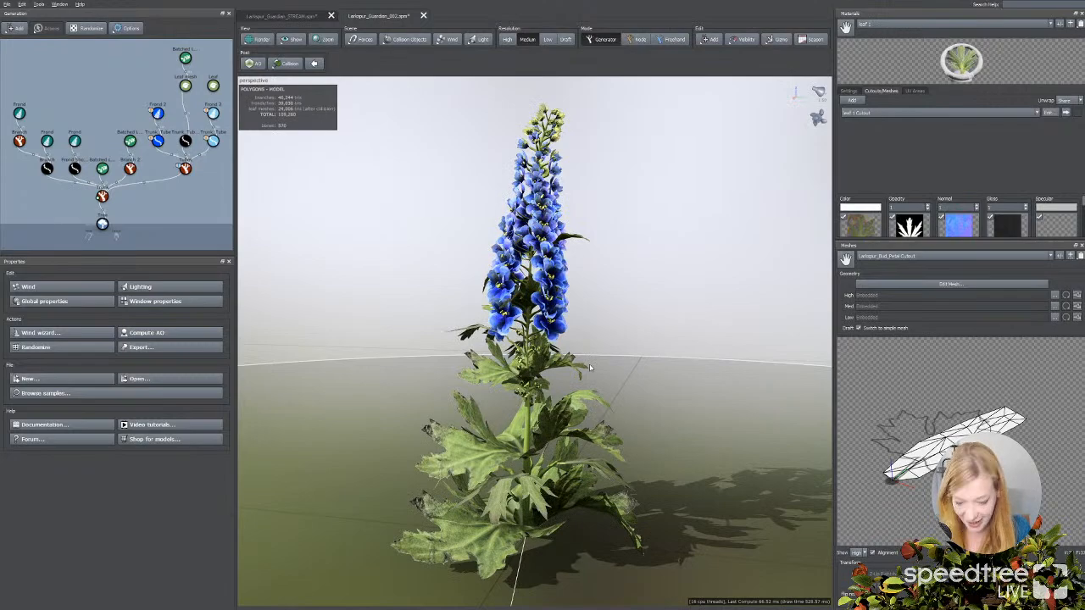
Step: Examine the finished larkspur model from several sides and distances, including its leaves and flower spike
mouse_move(339, 316)
left_mouse_down()
mouse_move(353, 327)
mouse_move(418, 313)
mouse_move(398, 304)
mouse_move(319, 314)
mouse_move(347, 319)
left_mouse_up()
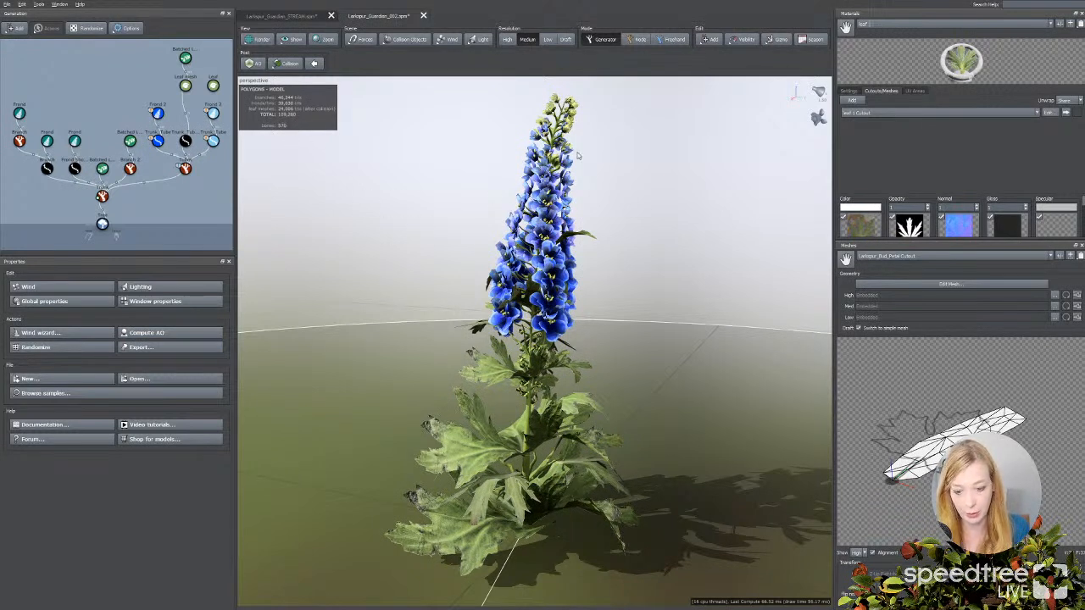
mouse_move(447, 359)
left_mouse_down()
mouse_move(419, 357)
mouse_move(450, 351)
left_mouse_up()
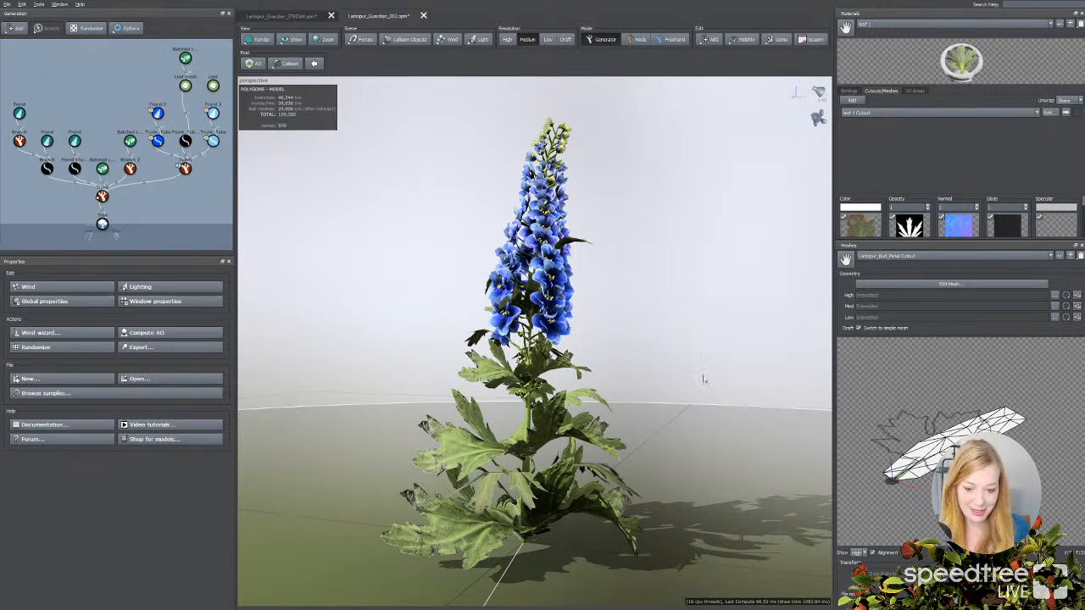
left_click_drag(414, 365, 474, 372)
scroll(474, 372, "up", 2)
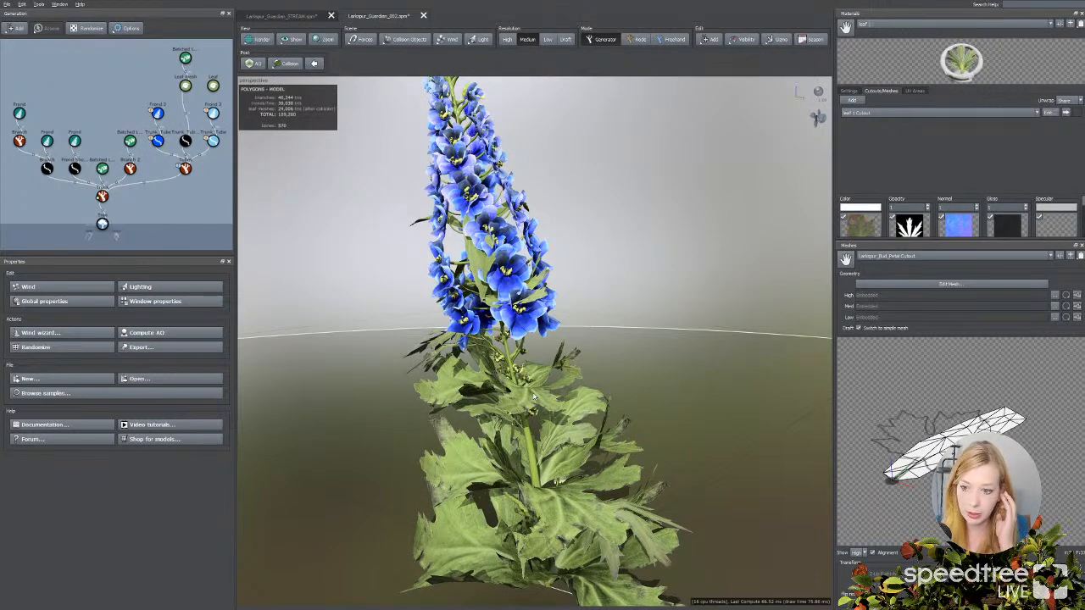
mouse_move(662, 317)
left_mouse_down()
mouse_move(623, 325)
mouse_move(658, 320)
left_mouse_up()
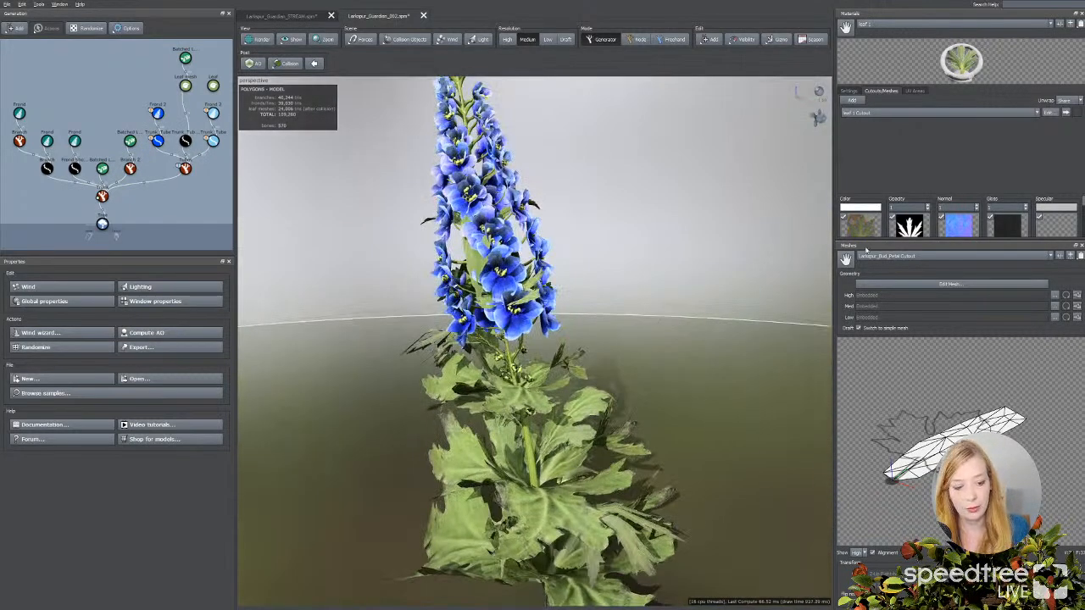
left_click(904, 24)
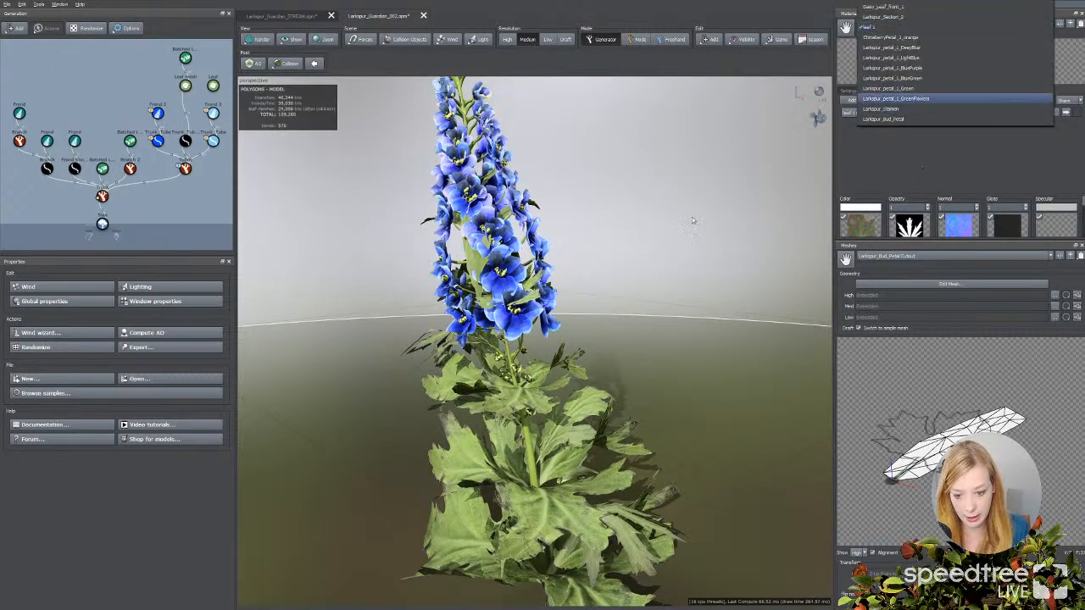
left_click_drag(690, 223, 659, 228)
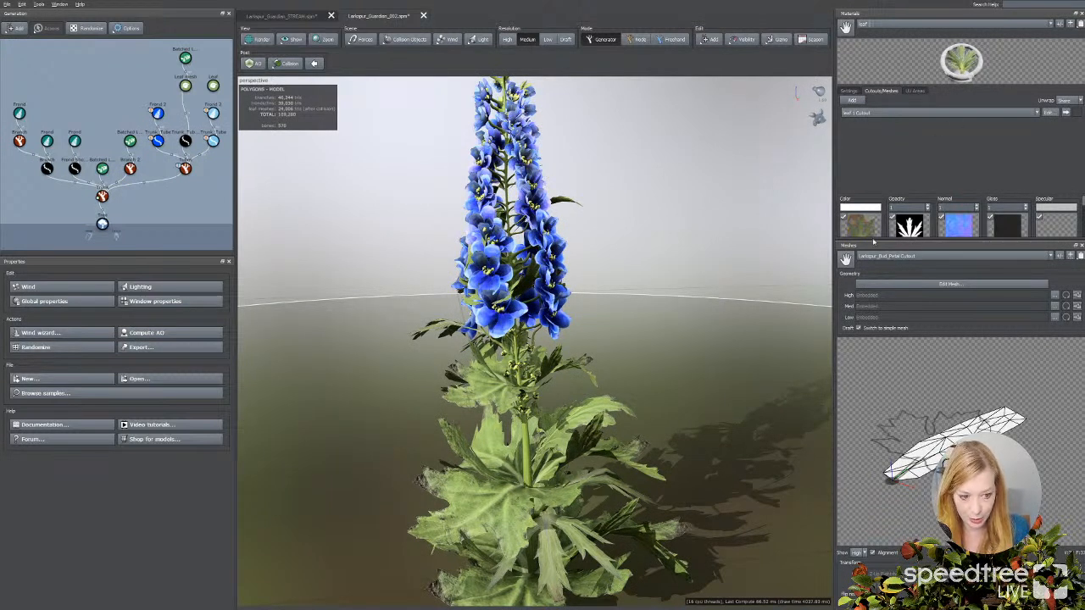
scroll(692, 290, "down", 3)
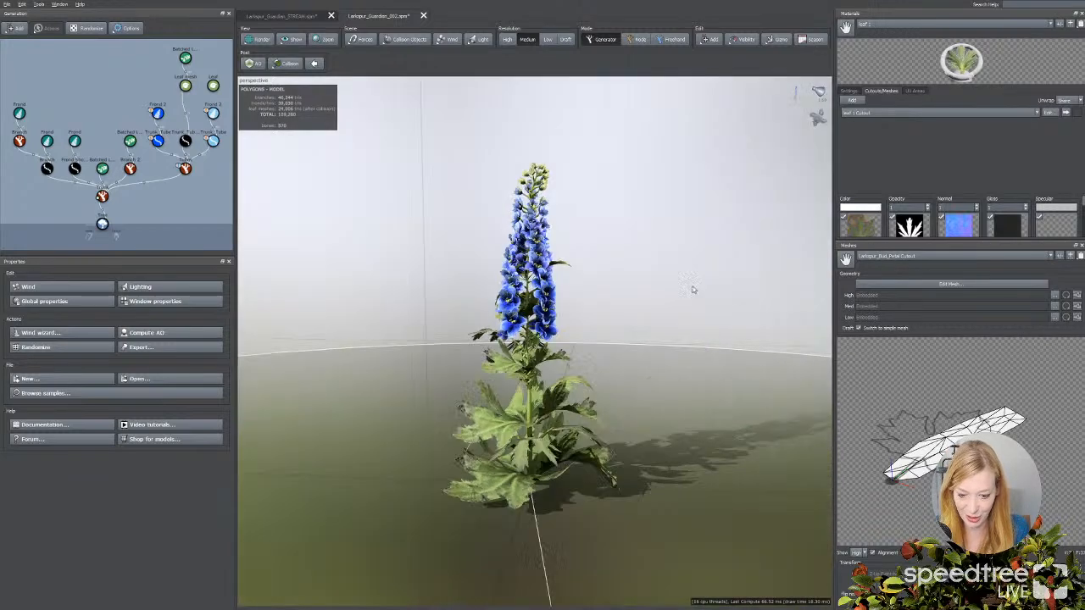
left_click_drag(692, 290, 716, 286)
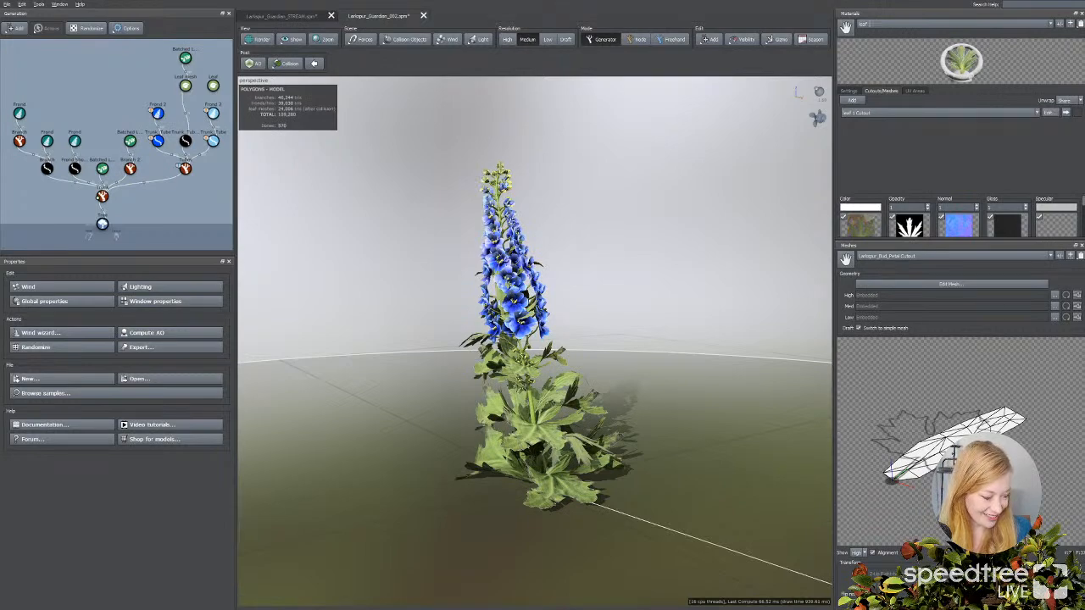
left_click_drag(465, 462, 618, 415)
left_click(621, 385)
scroll(618, 415, "up", 3)
middle_click_drag(557, 427, 556, 524)
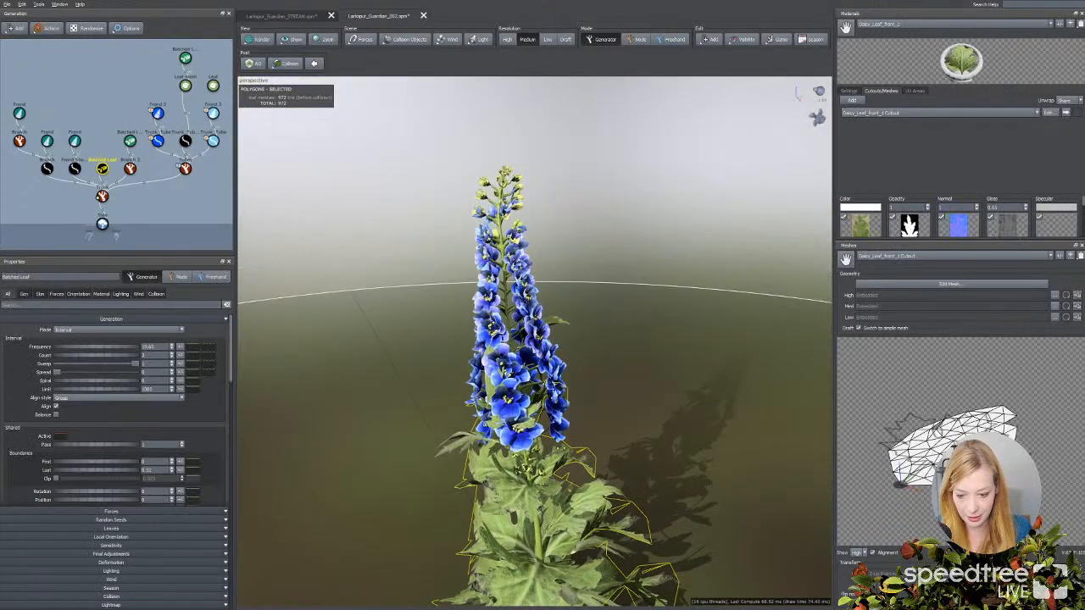
Step: Select the blue flower petals, enlarge the material map area and open the DeepBlue petal material's colour map for viewing
left_click_drag(651, 369, 551, 377)
left_click(511, 400)
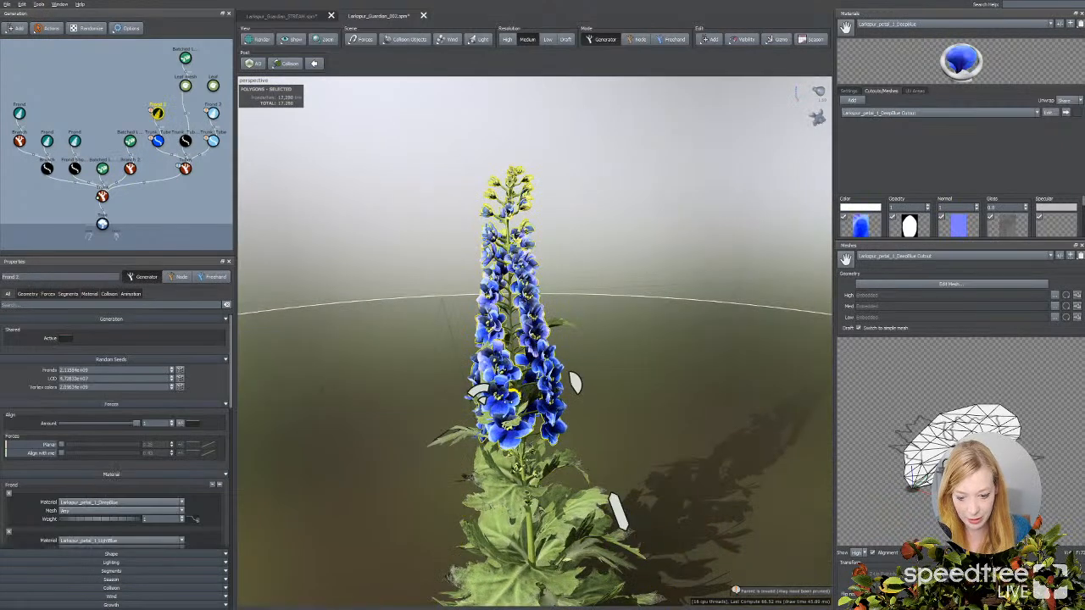
left_click_drag(855, 240, 861, 399)
double_click(860, 261)
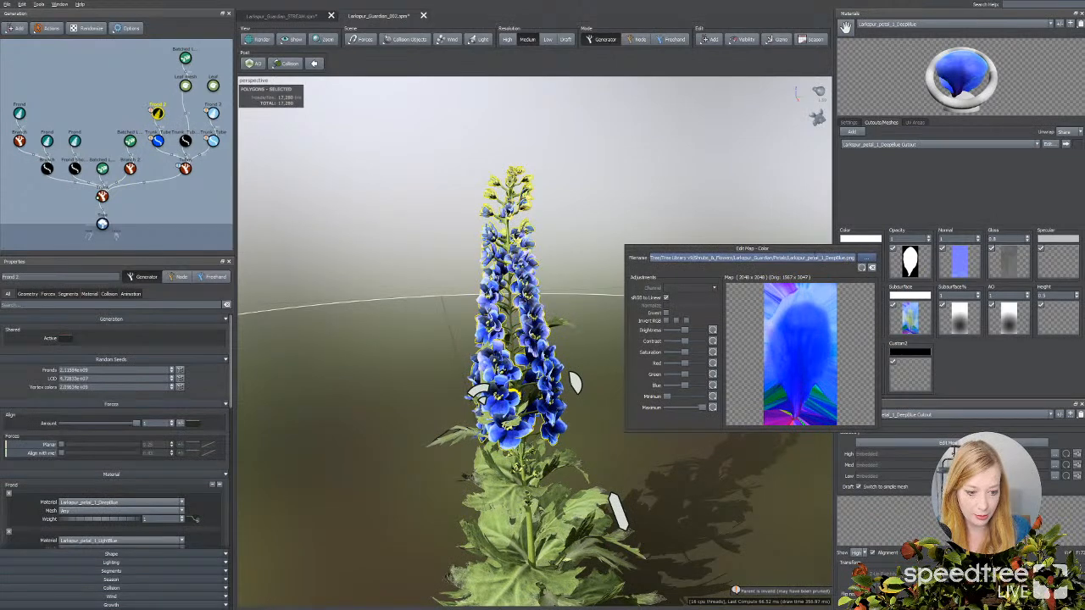
left_click_drag(814, 254, 745, 143)
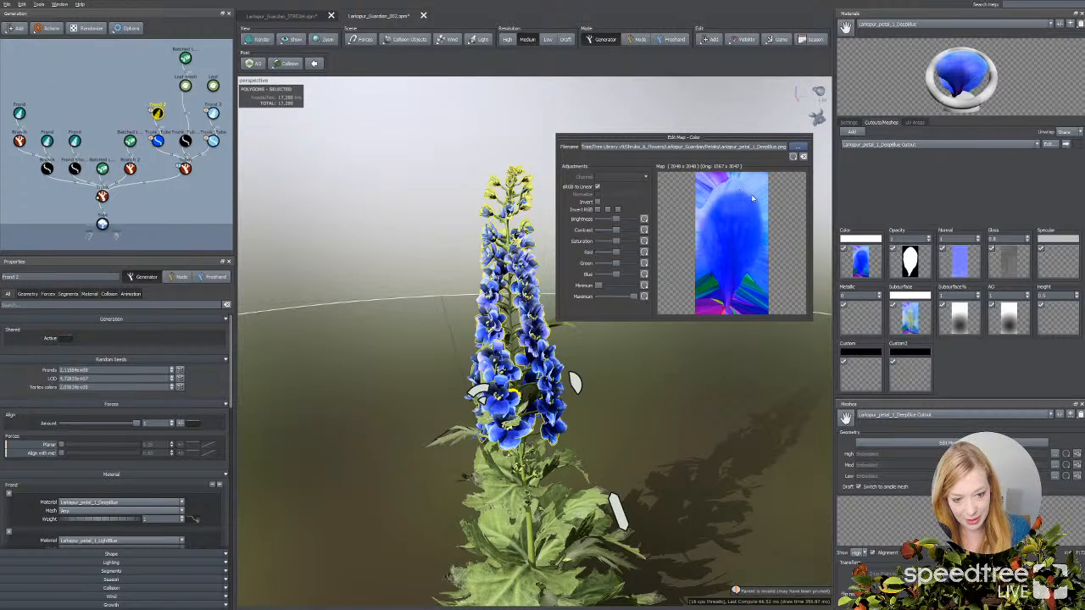
Step: Review the LightBlue and BluePurple petal materials and open the BluePurple material's subsurface amount map
left_click(882, 25)
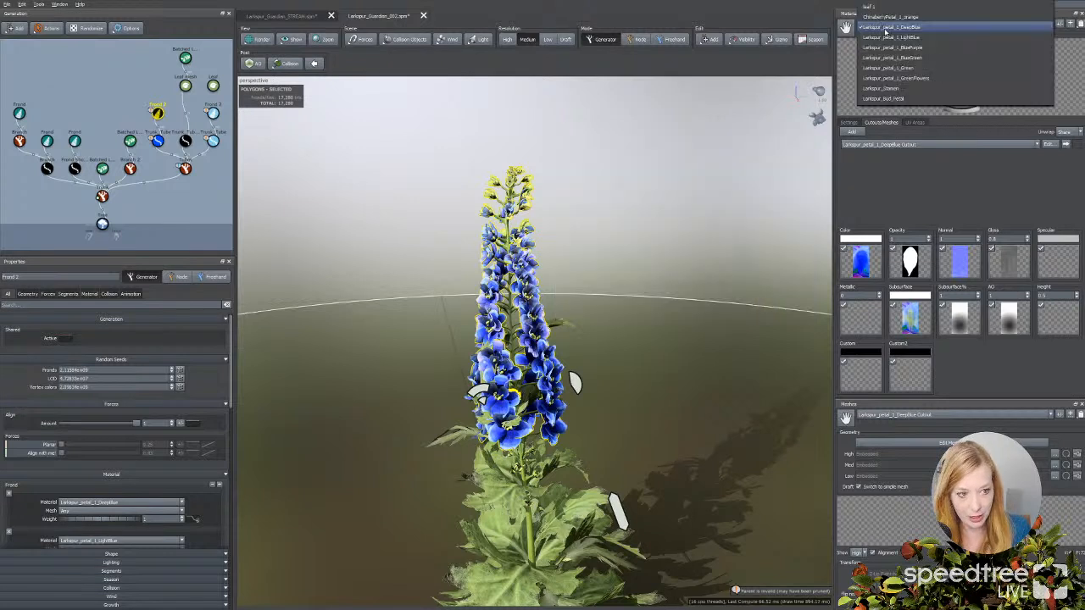
left_click(891, 37)
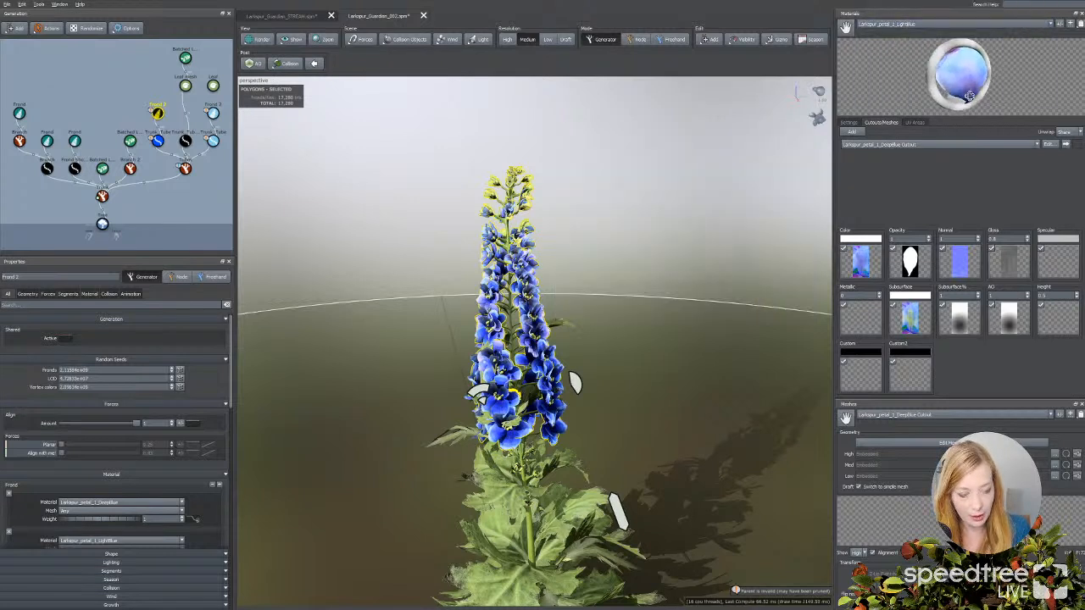
left_click(907, 26)
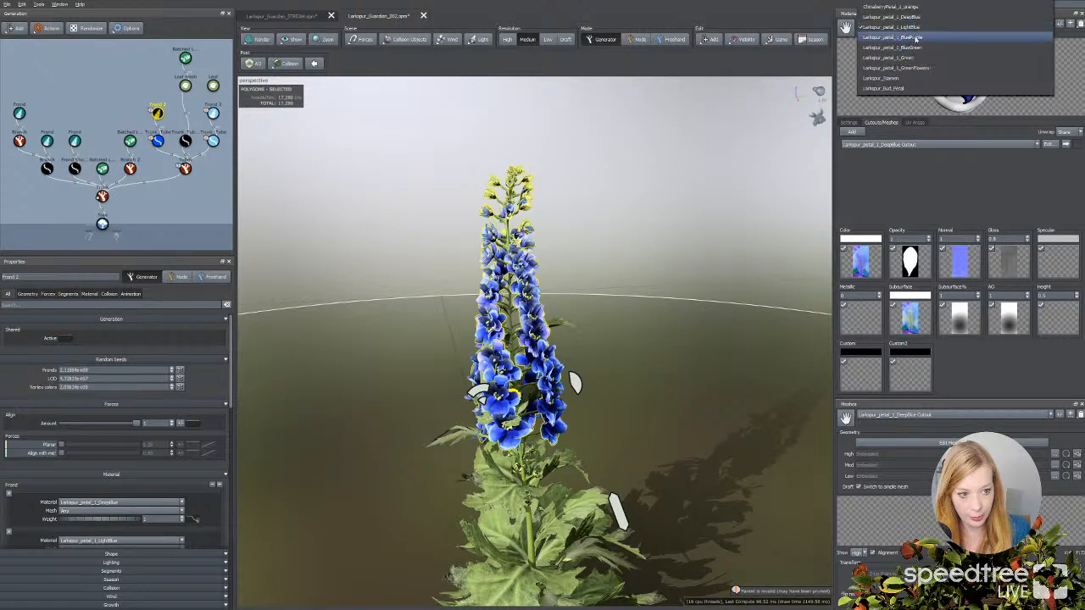
left_click(899, 37)
left_click_drag(958, 87, 951, 87)
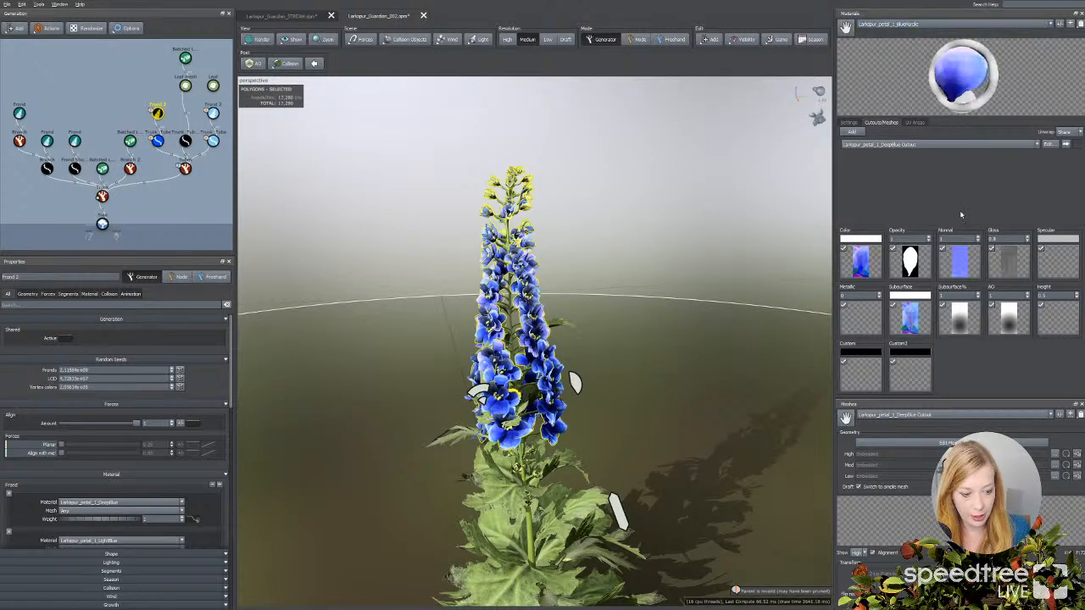
left_click(963, 333)
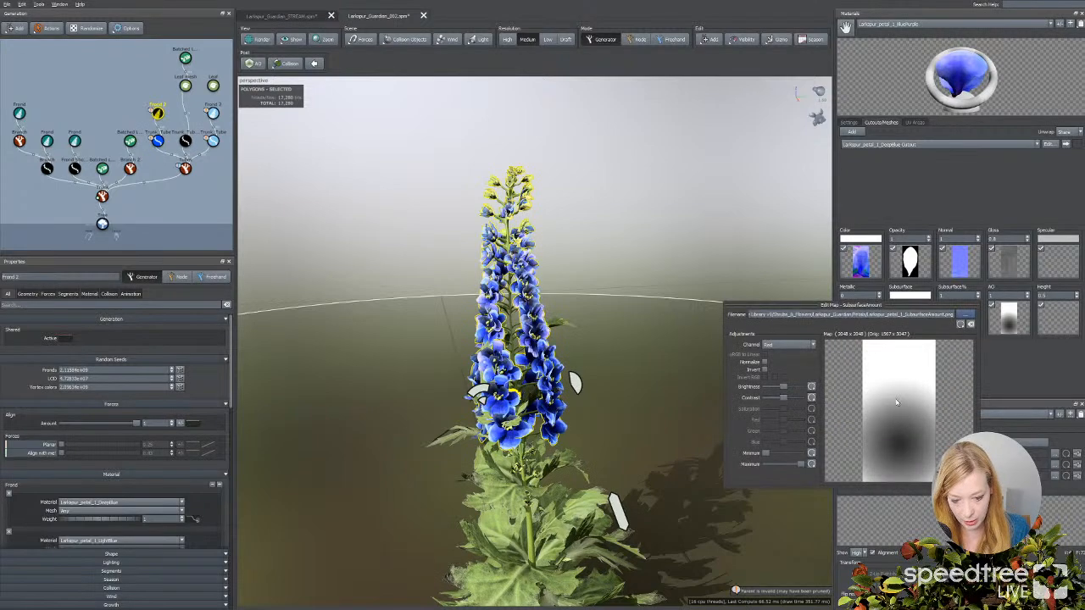
Step: Close the map editor and inspect the petal shading on the flower spike up close from different angles
left_click(656, 331)
scroll(658, 332, "up", 3)
left_click_drag(661, 330, 607, 319)
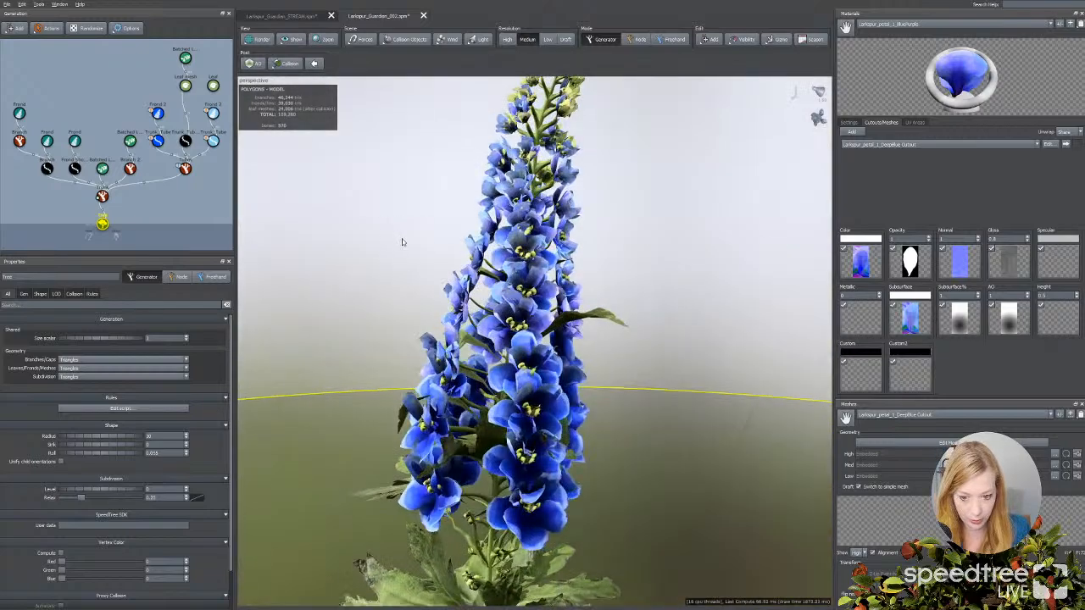
left_click_drag(402, 239, 613, 272)
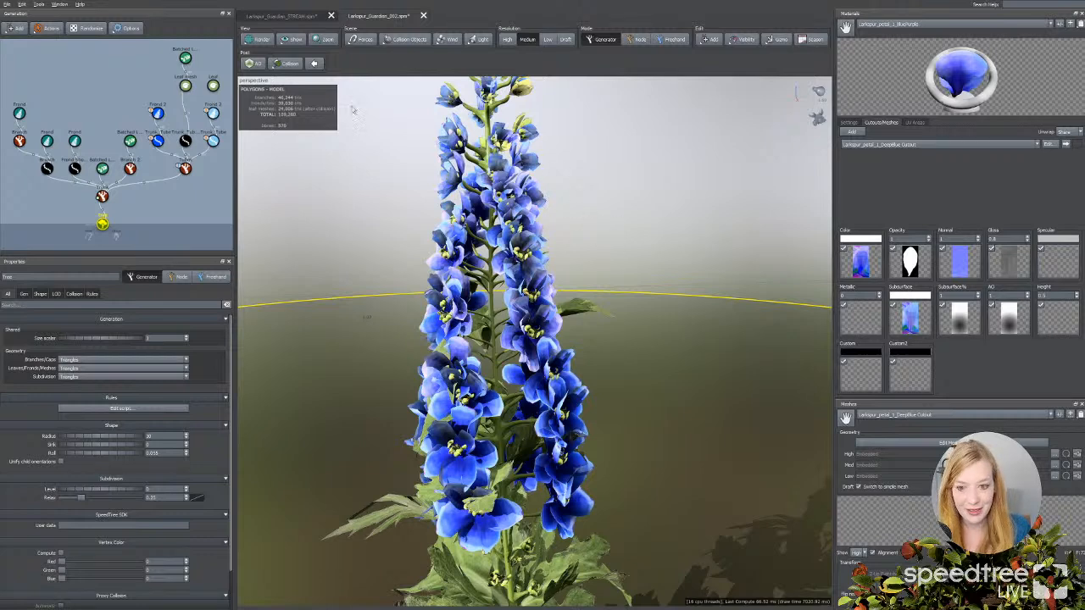
scroll(373, 188, "down", 3)
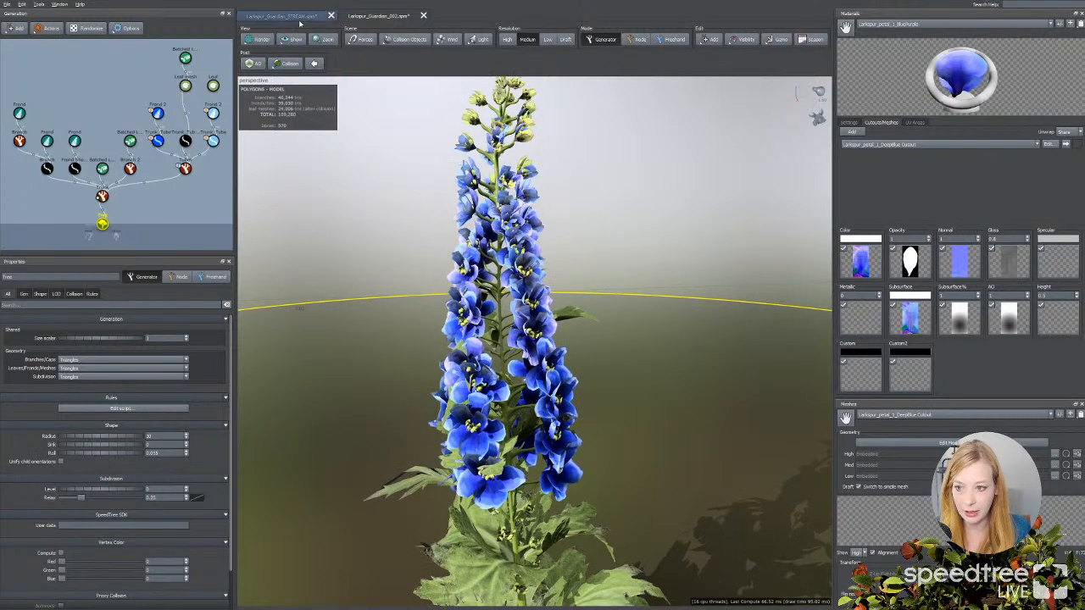
Step: Switch to the empty Larkspur_Guardian_STREAM file and make the generator graph area taller
left_click(315, 16)
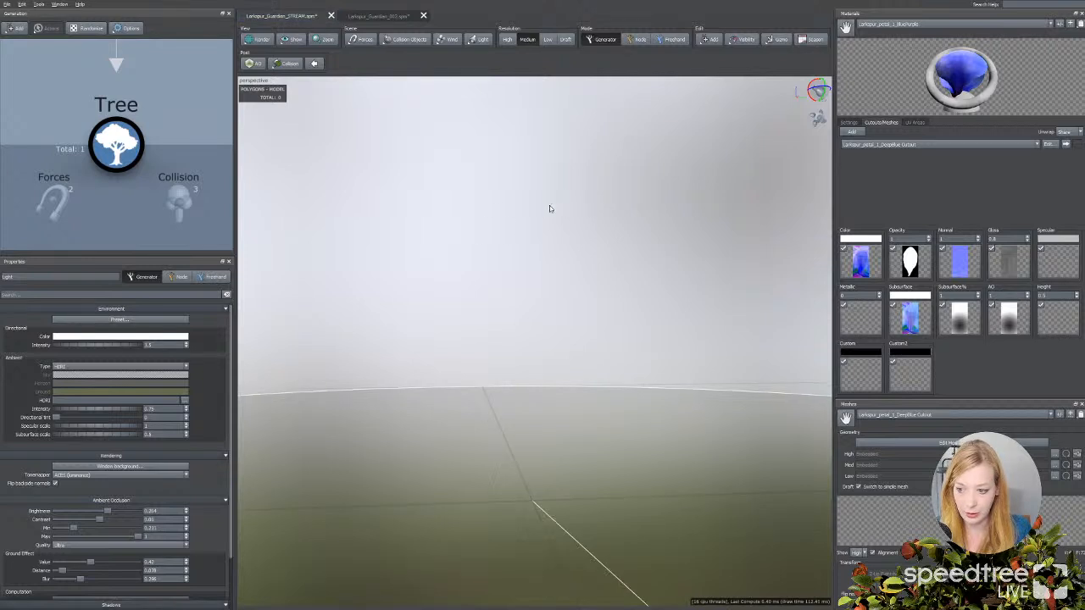
left_click(180, 117)
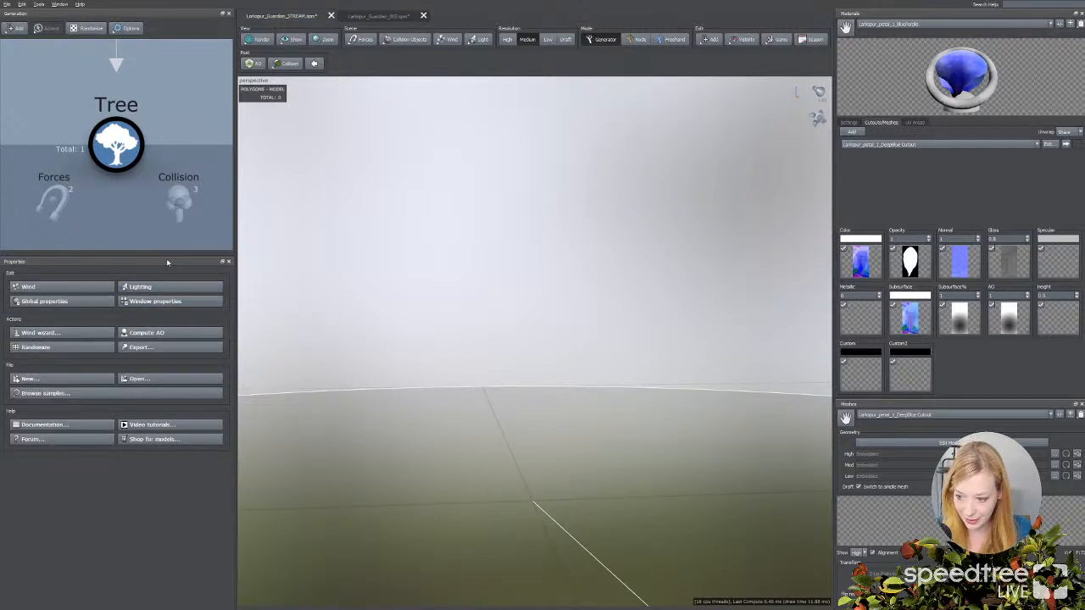
left_click_drag(176, 258, 183, 298)
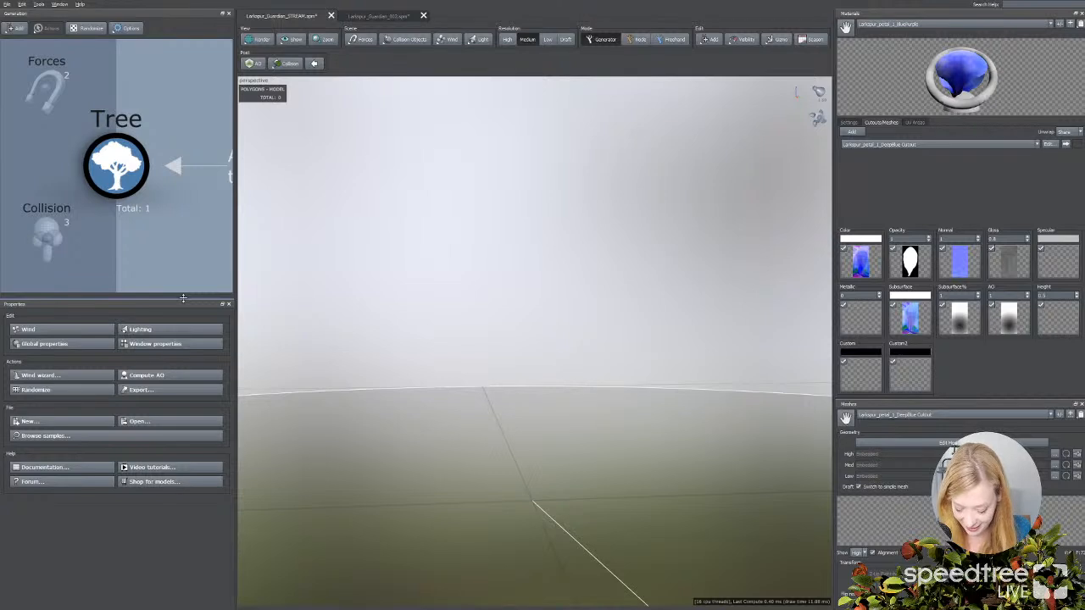
key("super+plus")
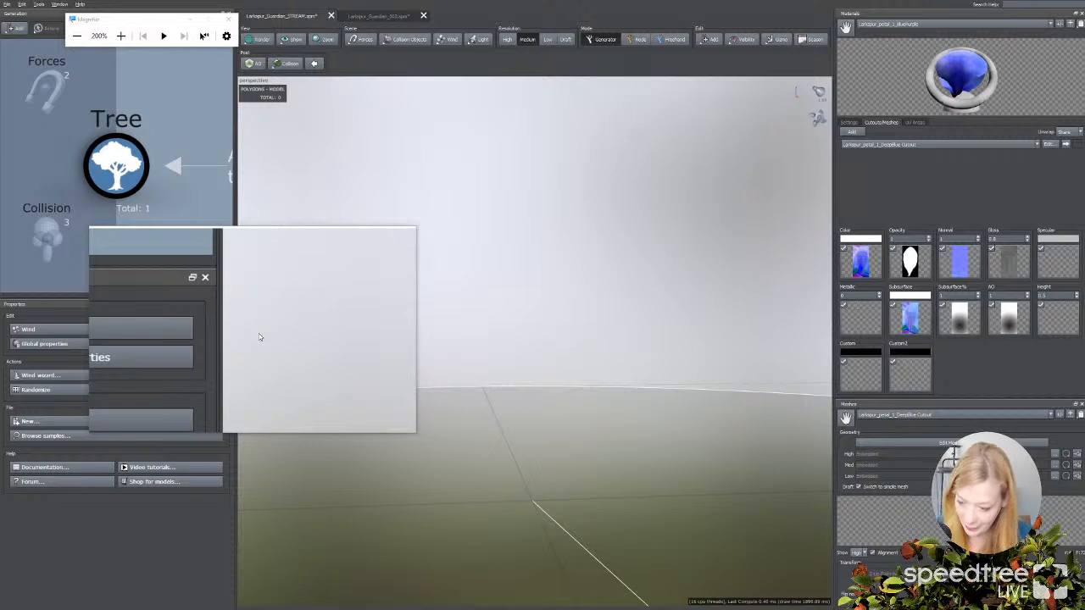
key("super+Escape")
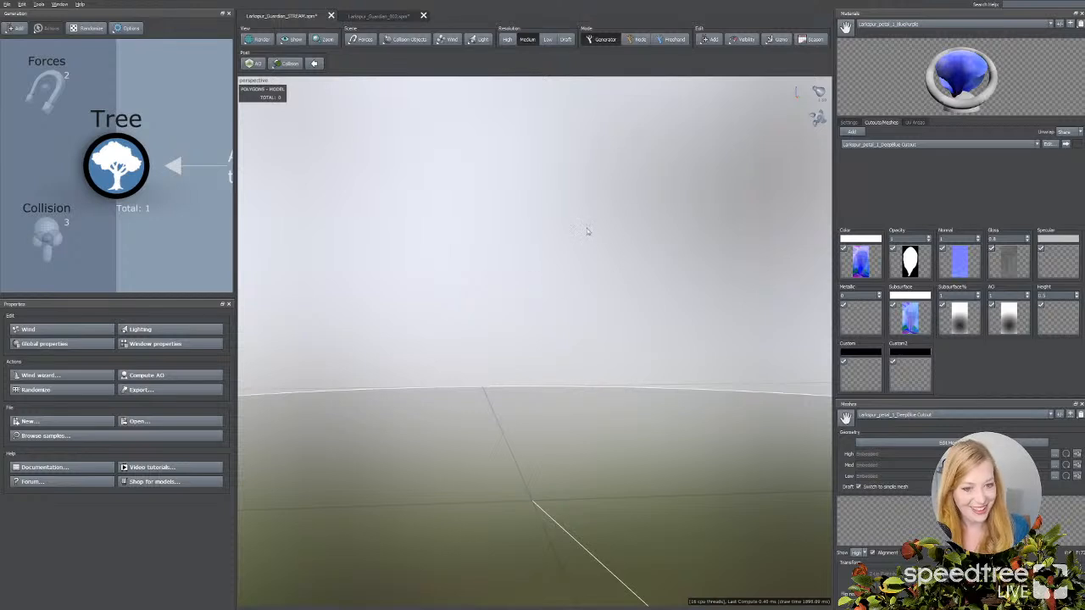
Step: Add a Trunk generator to the tree and select the new trunk in the scene
left_click(711, 40)
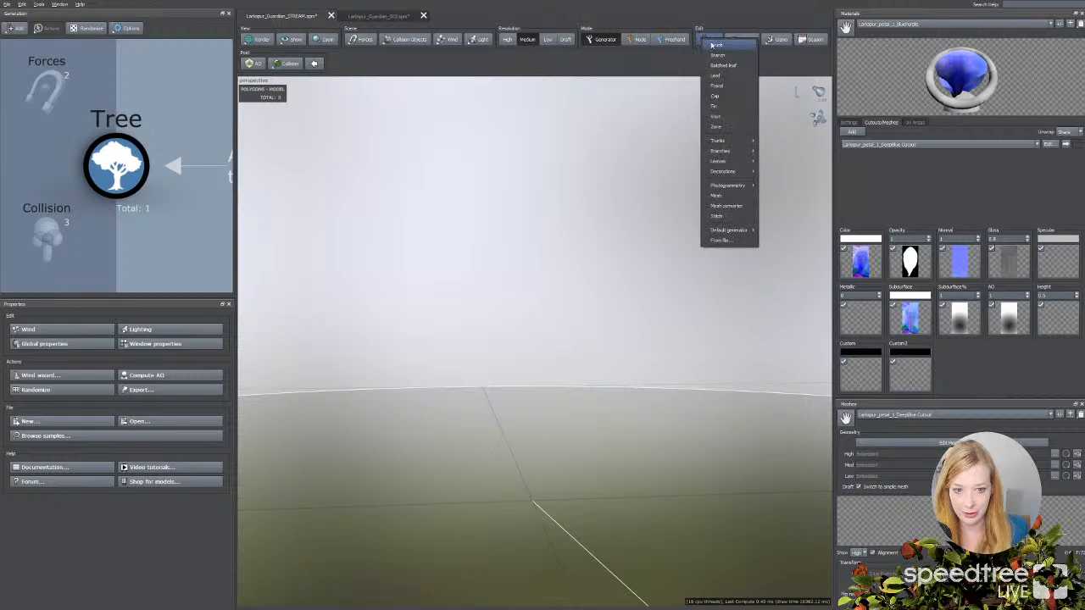
left_click(716, 45)
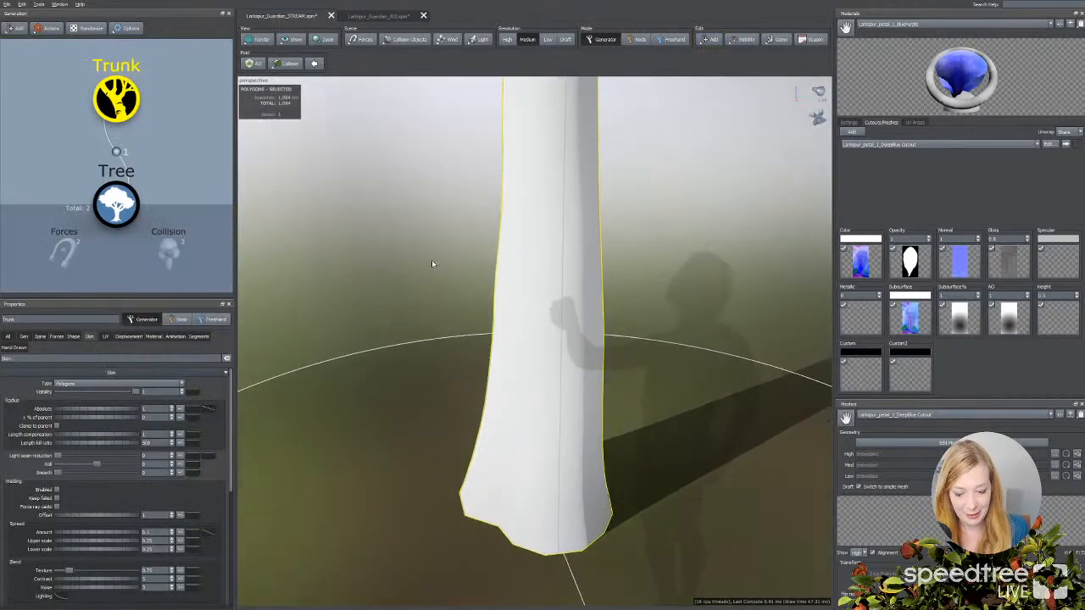
left_click(431, 259)
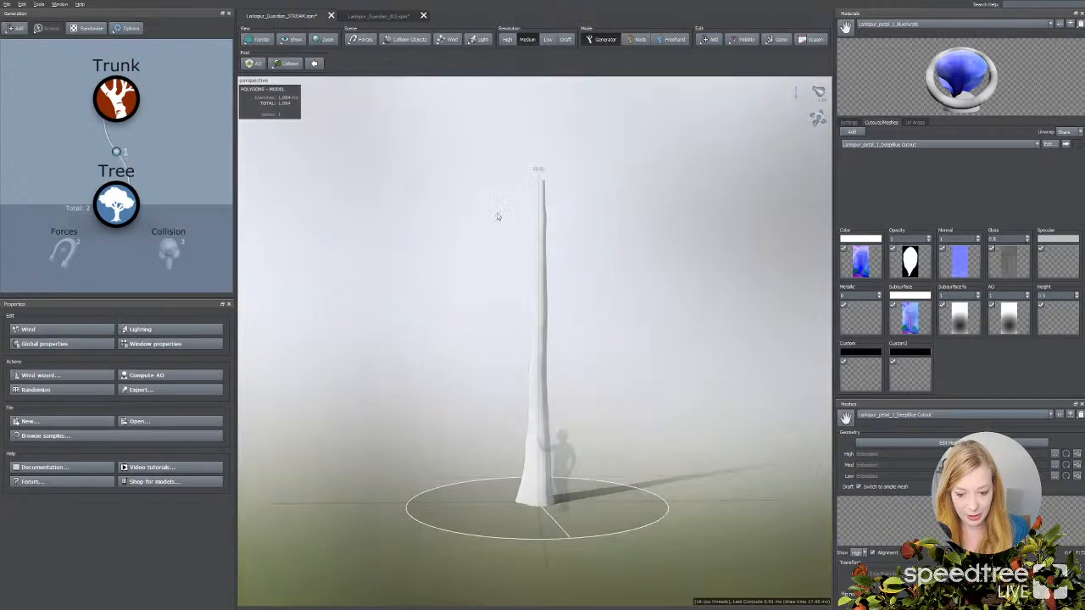
left_click(537, 350)
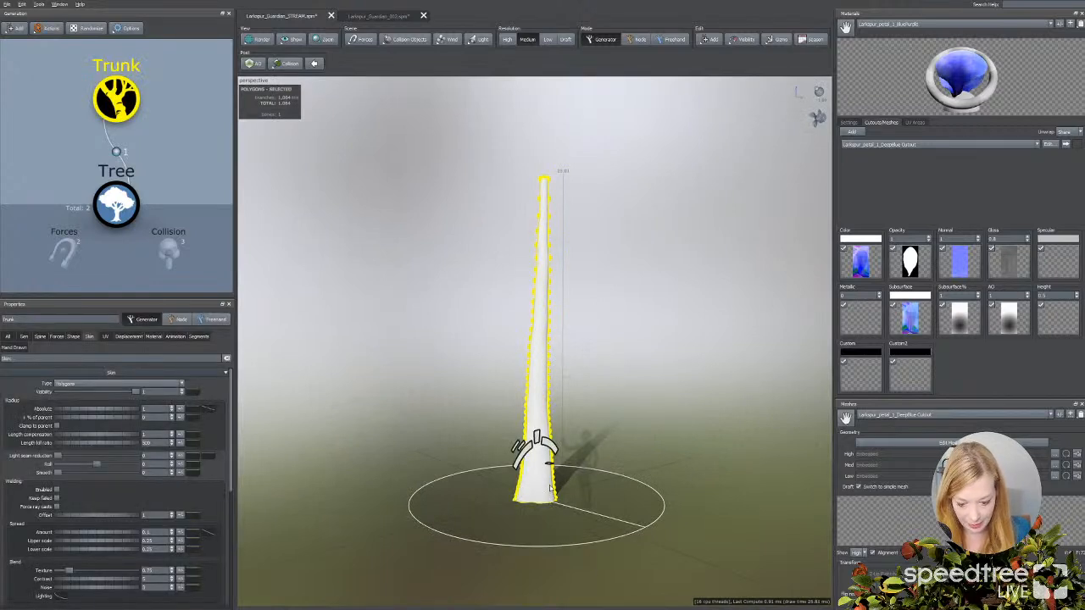
Step: Switch to the web browser and examine the larkspur and delphinium reference photos
key("alt+Tab")
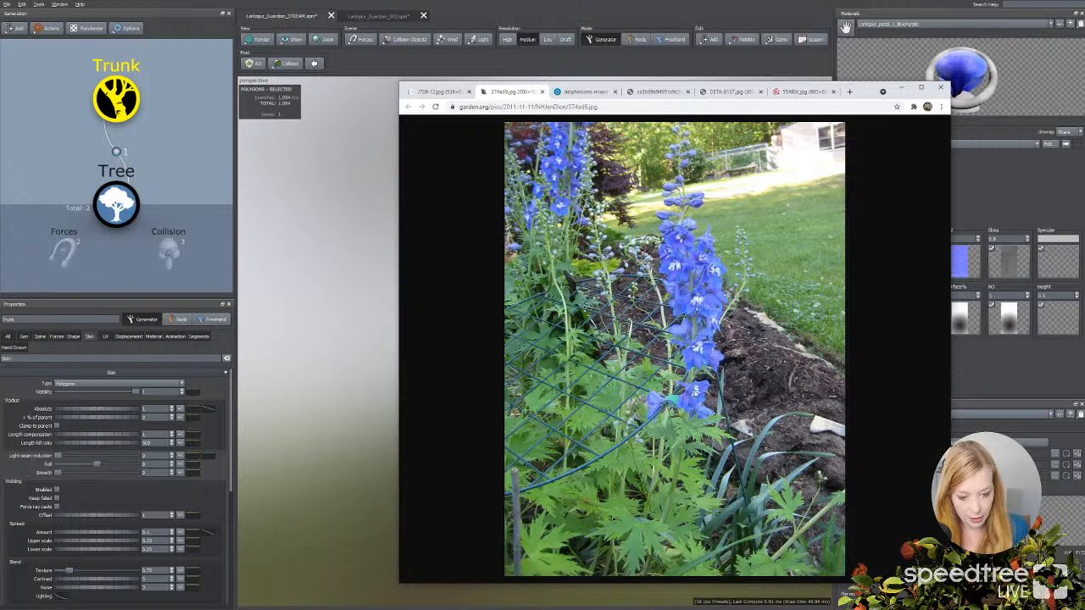
left_click(590, 93)
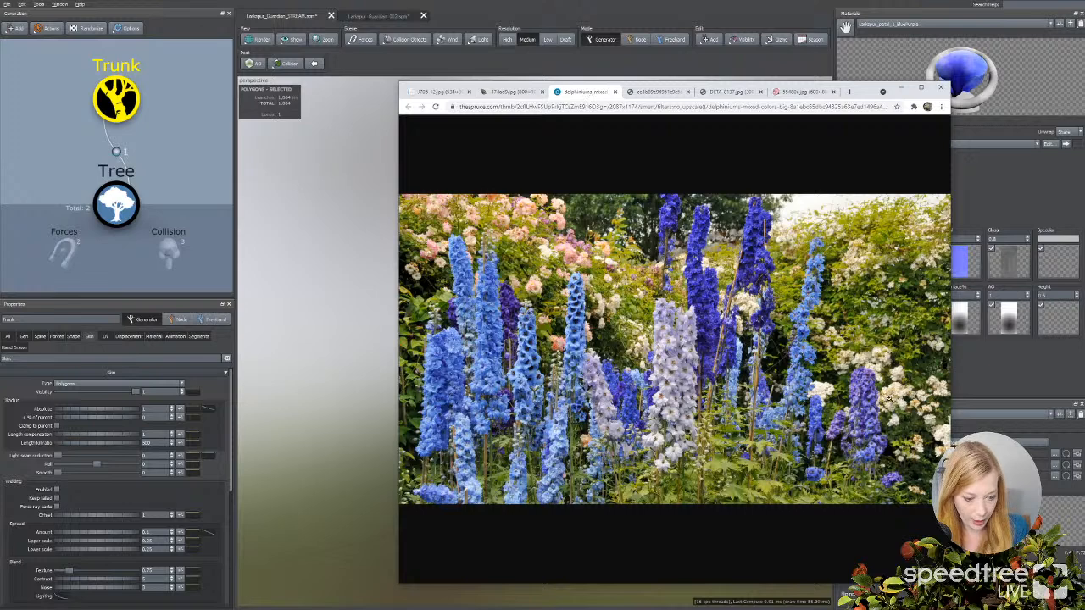
left_click(508, 92)
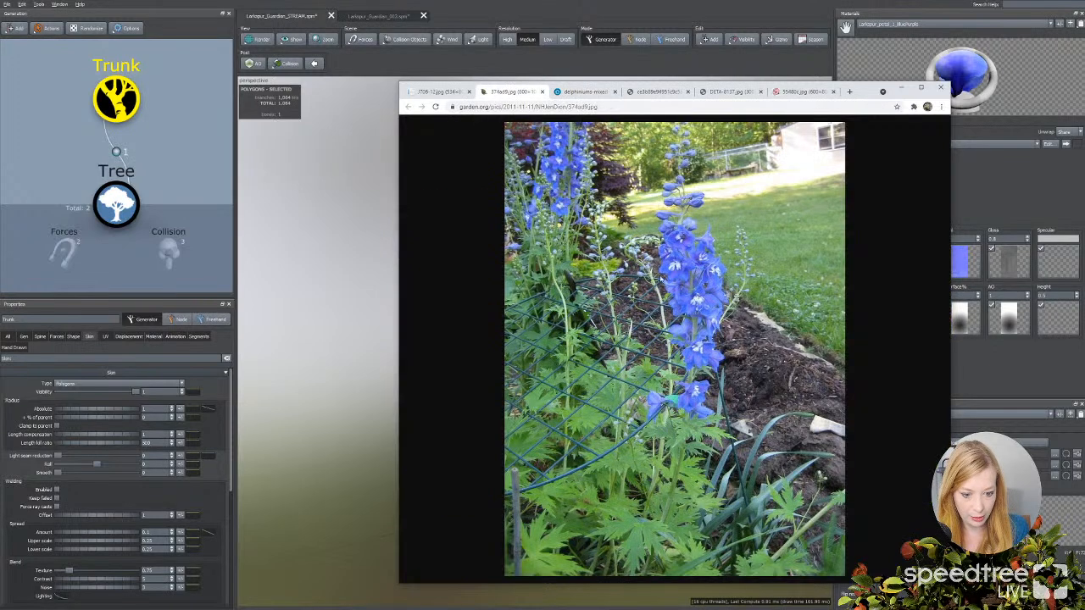
left_click(661, 92)
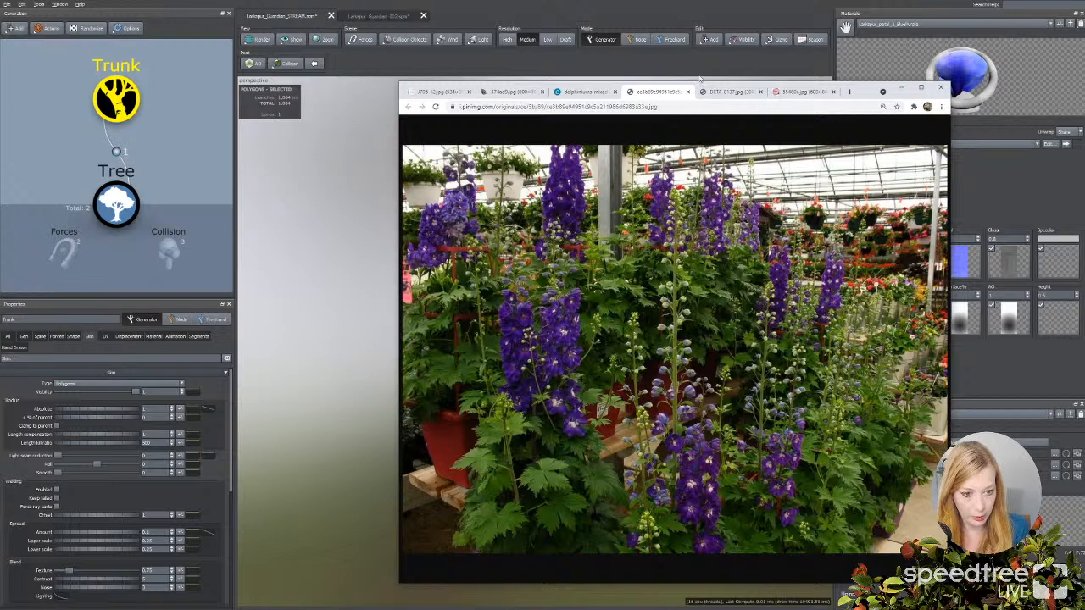
left_click(727, 92)
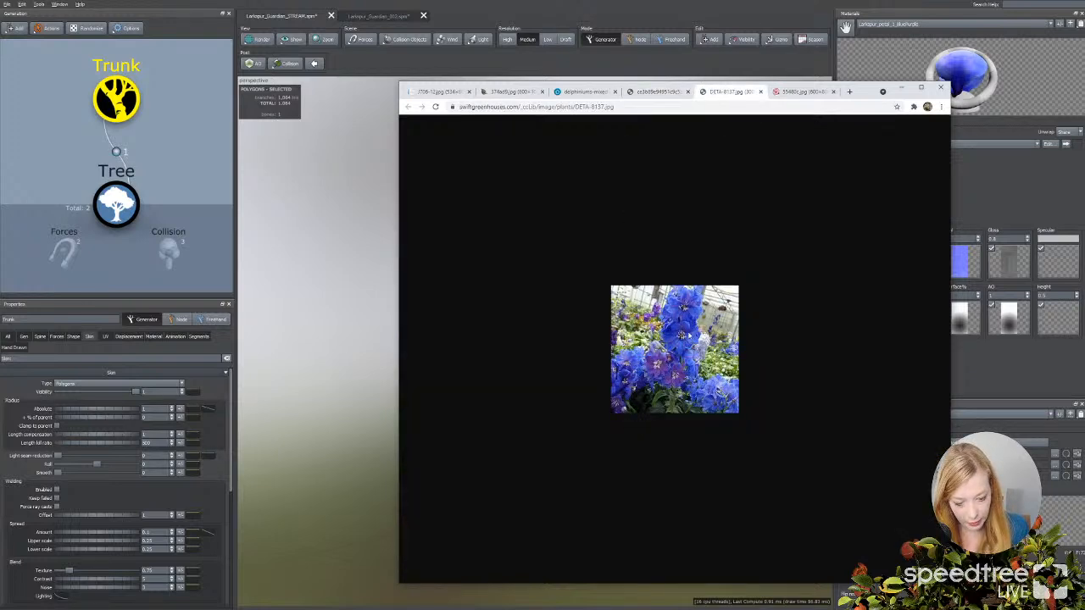
left_click(800, 91)
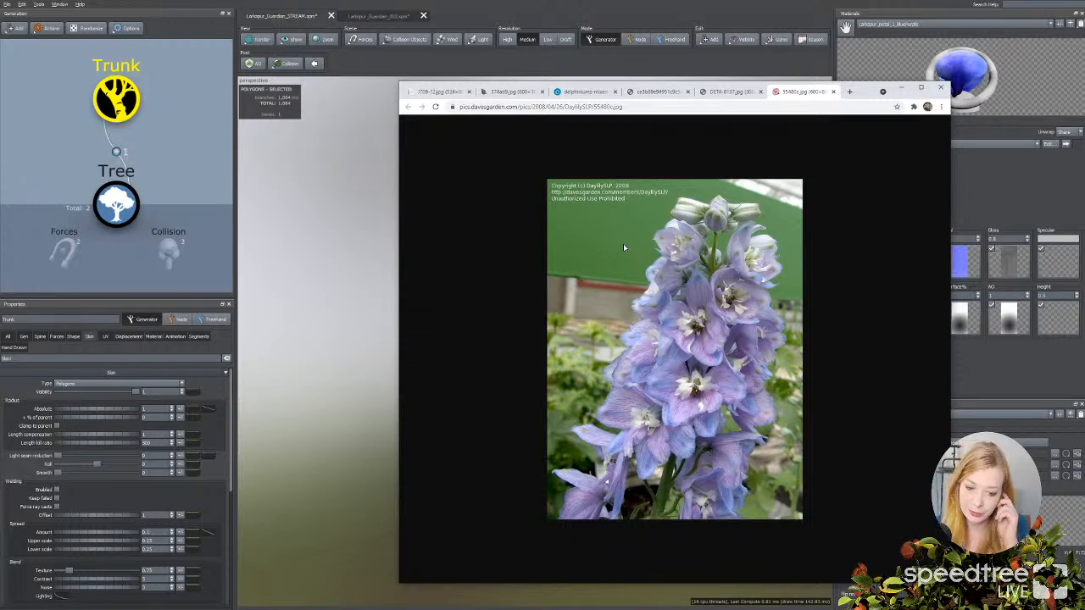
Step: Return to the SpeedTree scene, select the trunk and make its absolute spine length much shorter
left_click(331, 187)
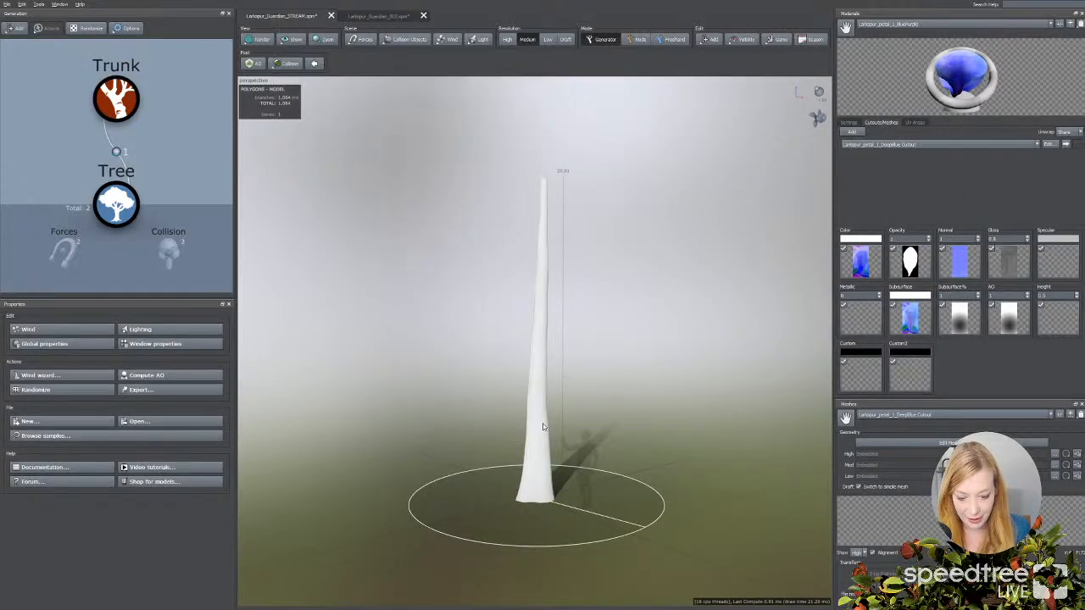
left_click(544, 426)
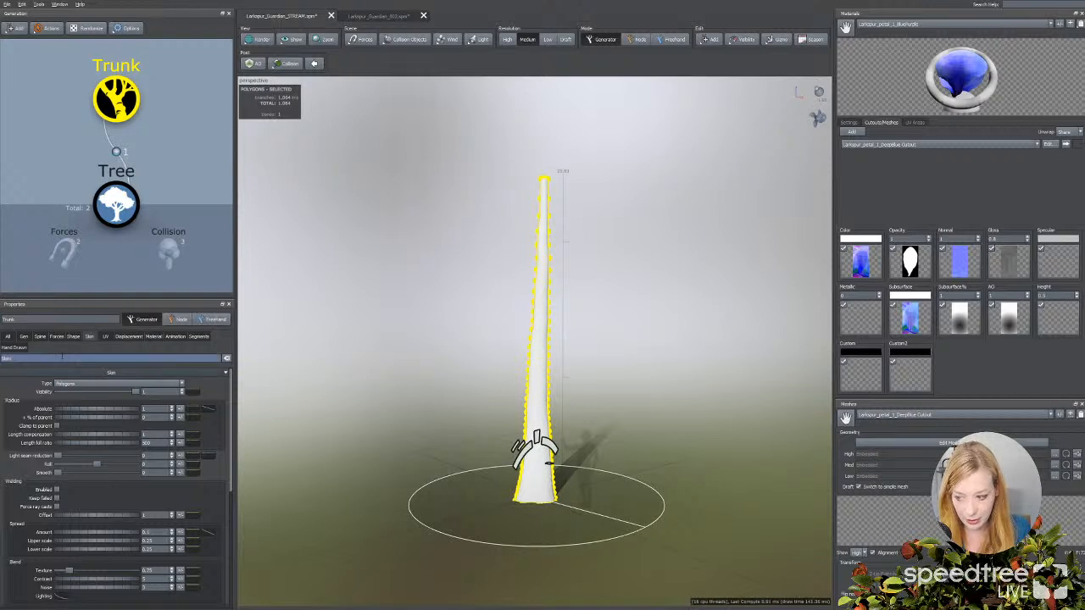
left_click(40, 337)
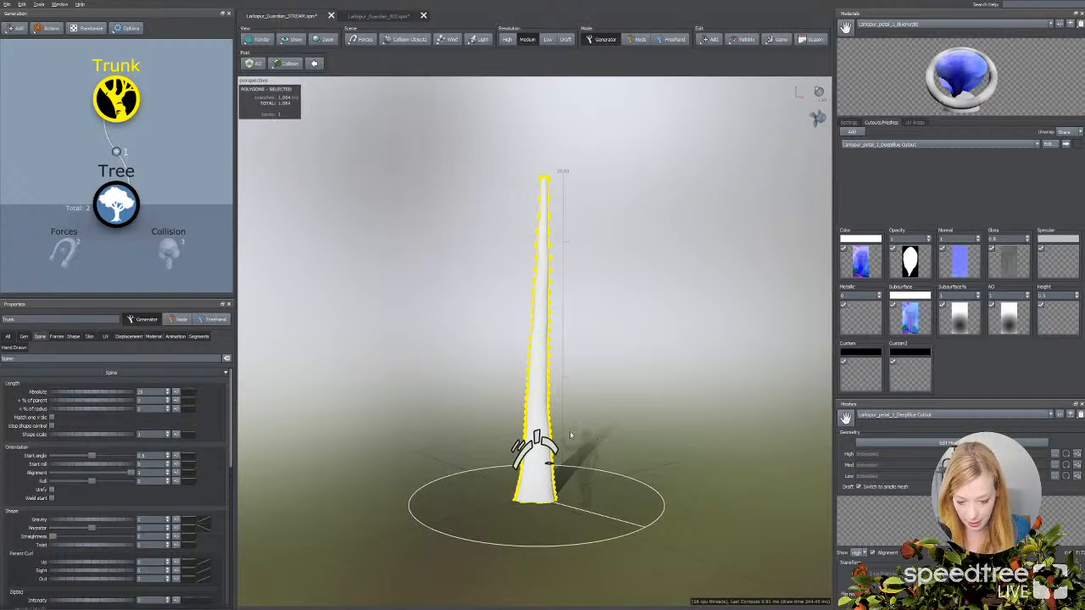
double_click(143, 392)
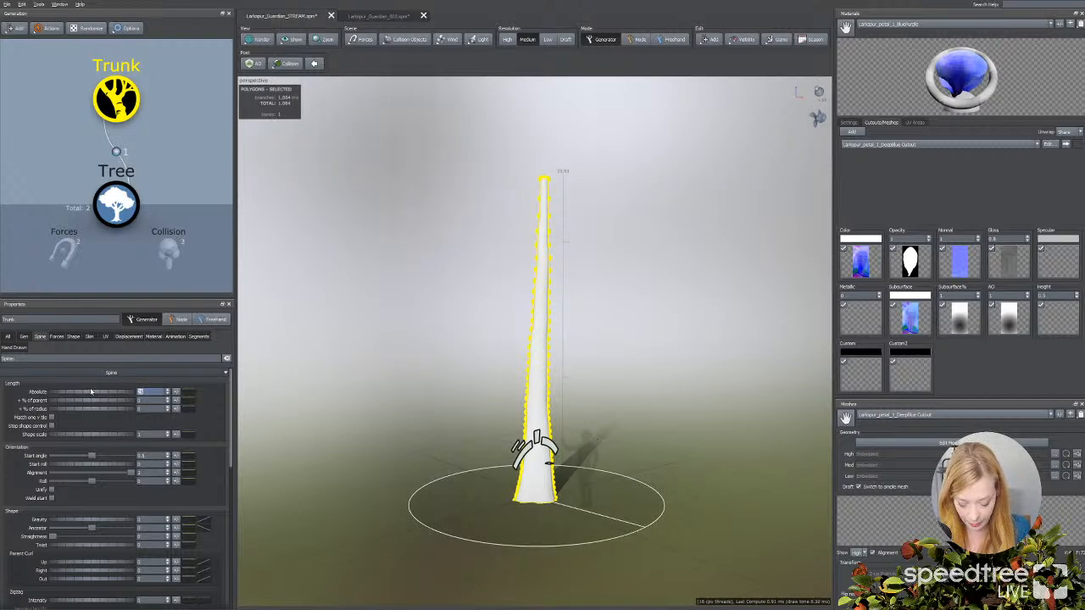
key("Return")
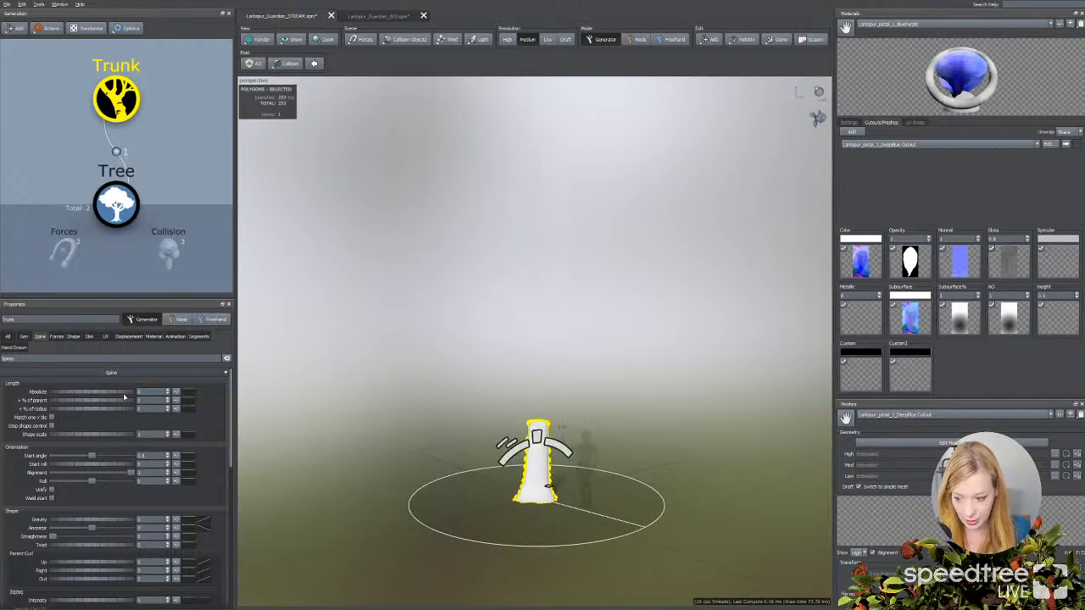
Step: Thin the trunk into a slender stem by setting its absolute skin radius to 0.06
left_click(88, 337)
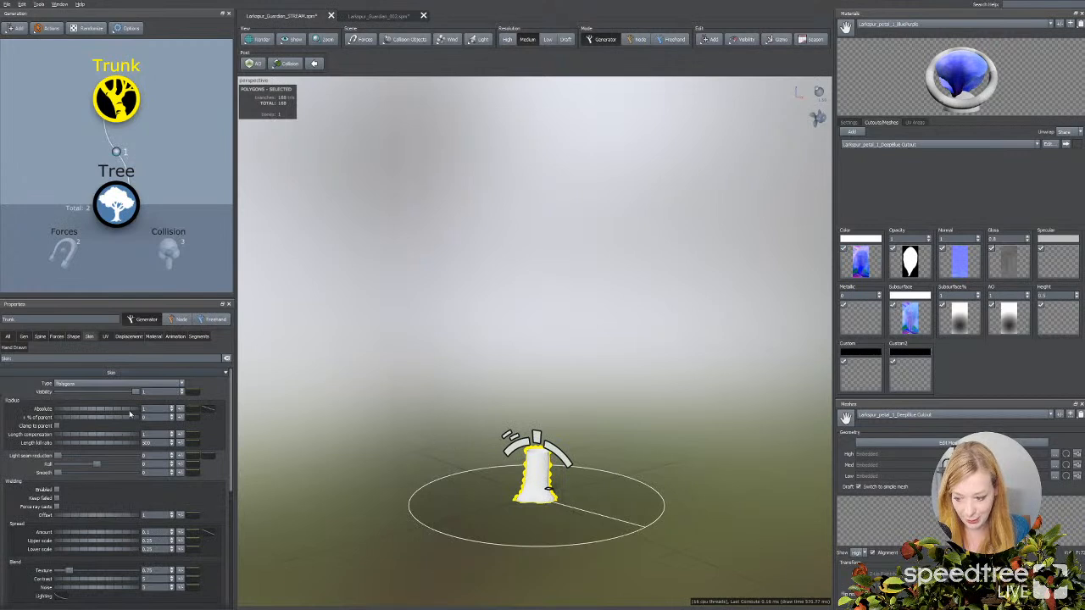
left_click_drag(130, 413, 92, 412)
scroll(392, 449, "up", 4)
middle_click_drag(429, 495, 450, 426)
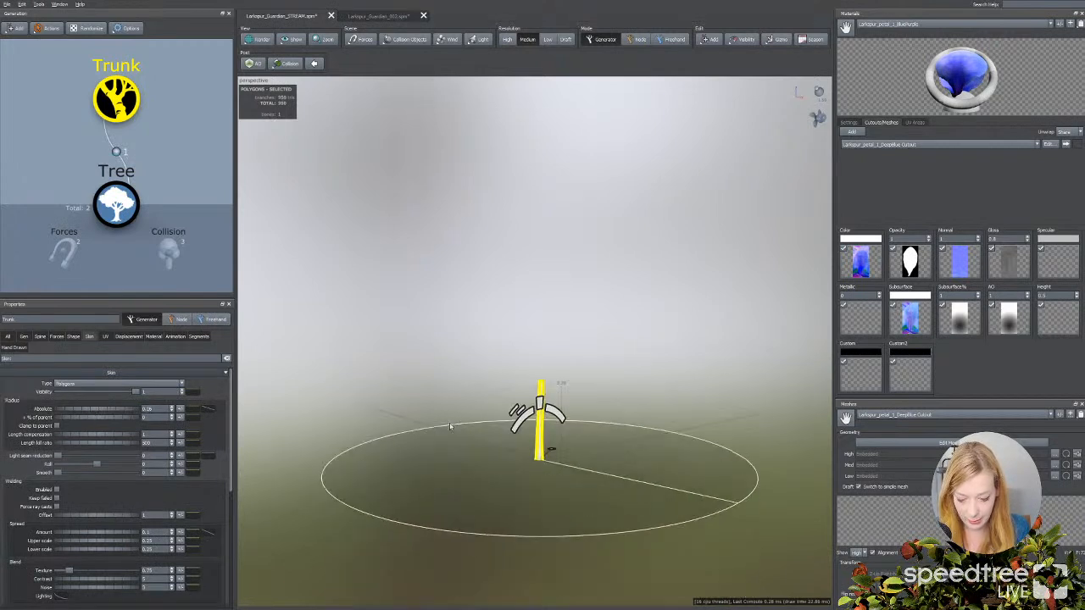
scroll(555, 445, "up", 4)
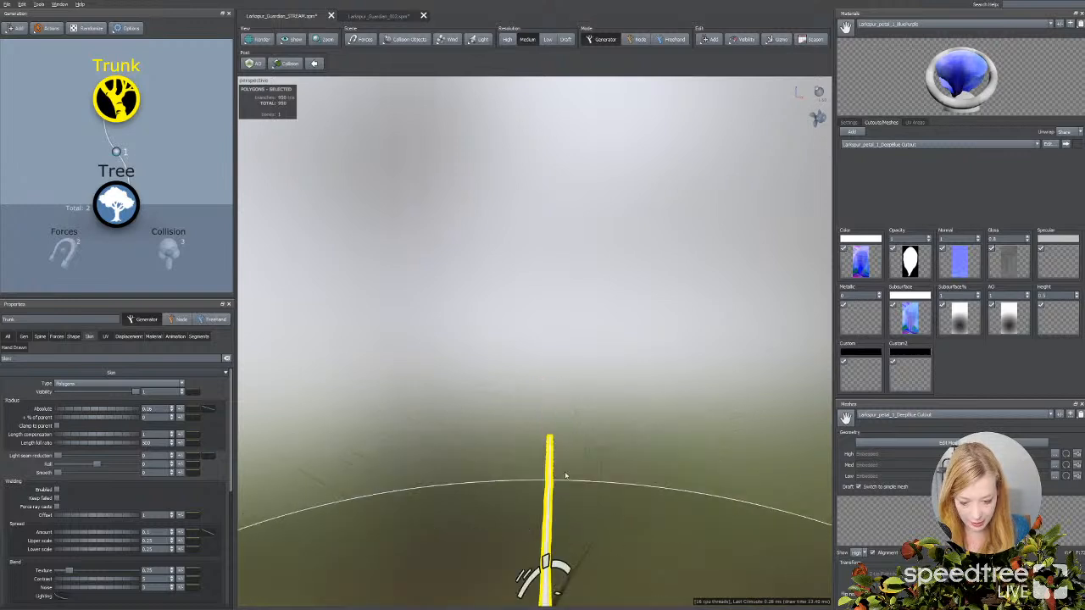
middle_click_drag(566, 476, 570, 431)
scroll(573, 431, "up", 3)
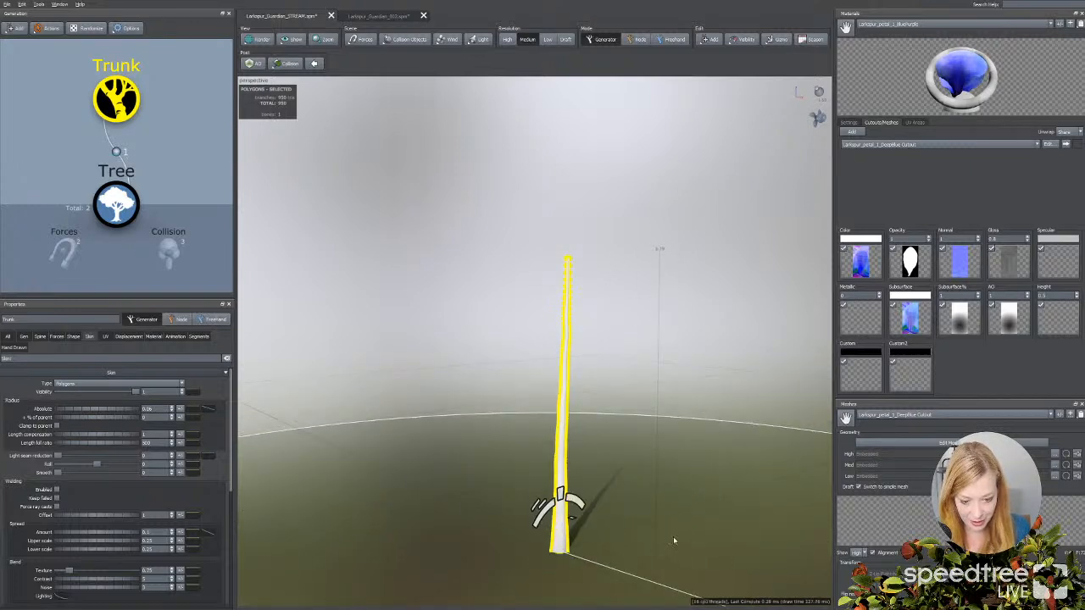
middle_click_drag(665, 481, 649, 476)
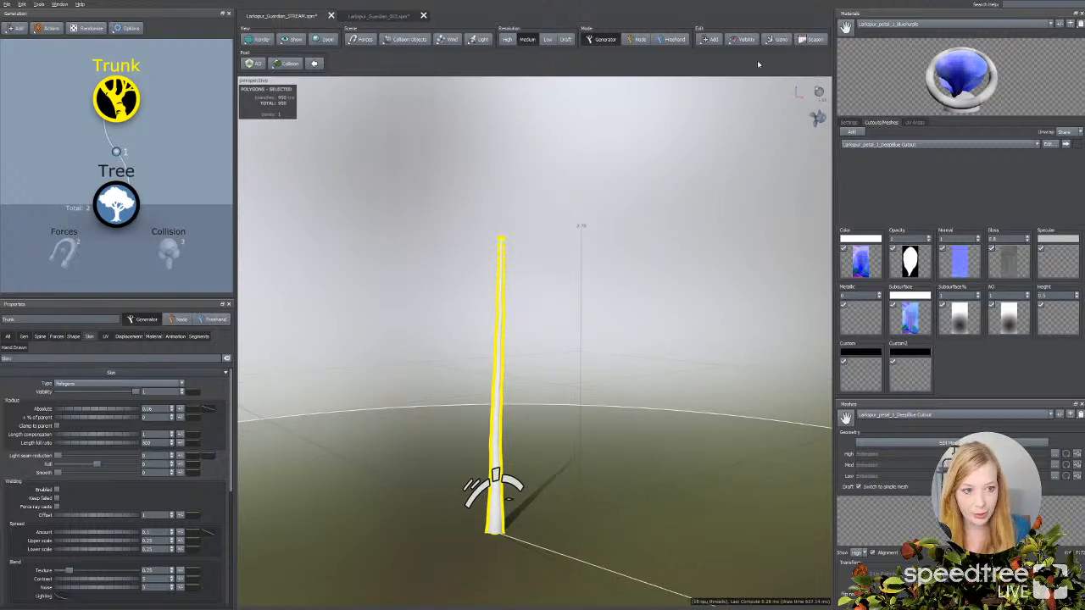
Step: Assign the green Stem material to the trunk as its branch material
left_click(868, 24)
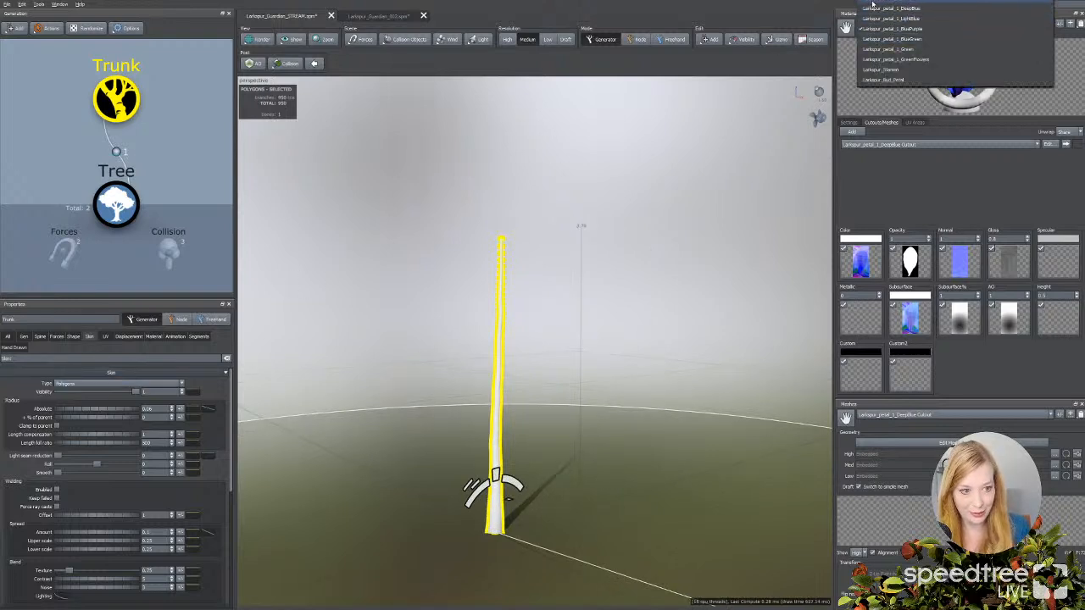
left_click(872, 4)
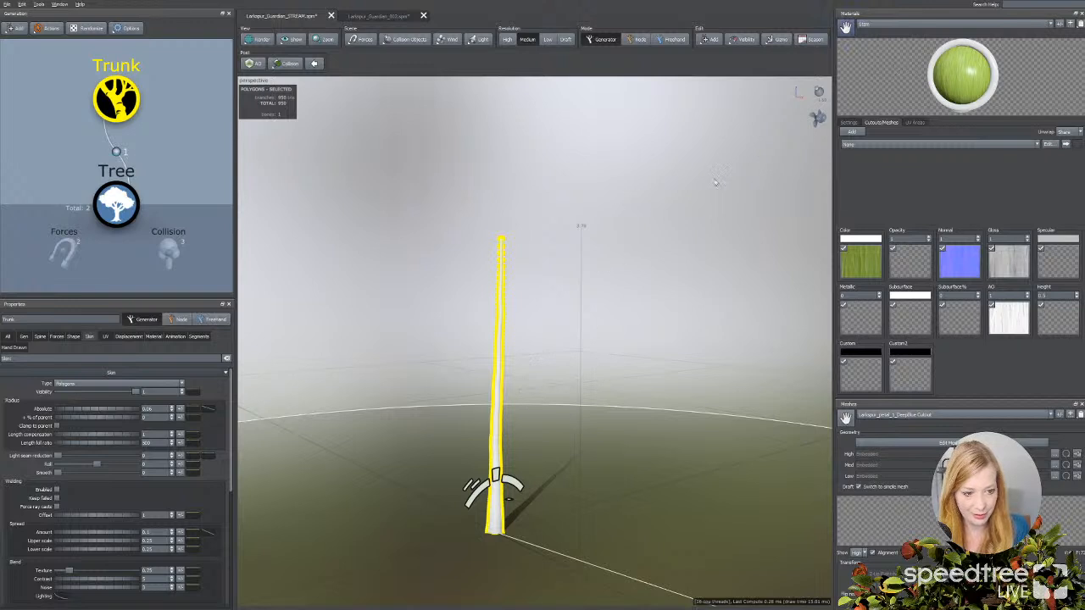
left_click(499, 397)
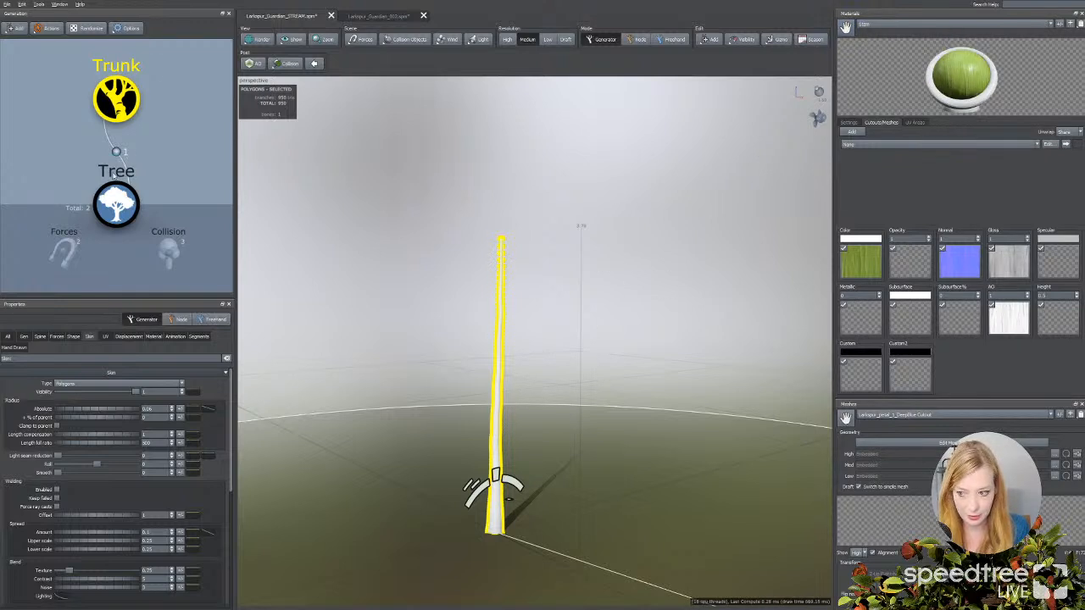
left_click(135, 138)
left_click(118, 103)
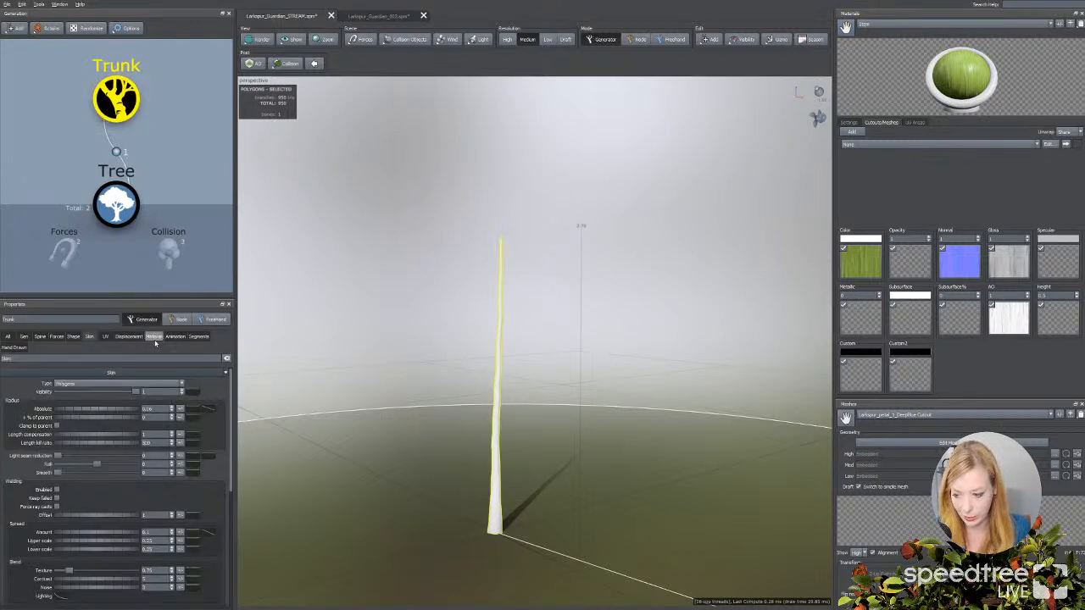
left_click(153, 336)
left_click(67, 403)
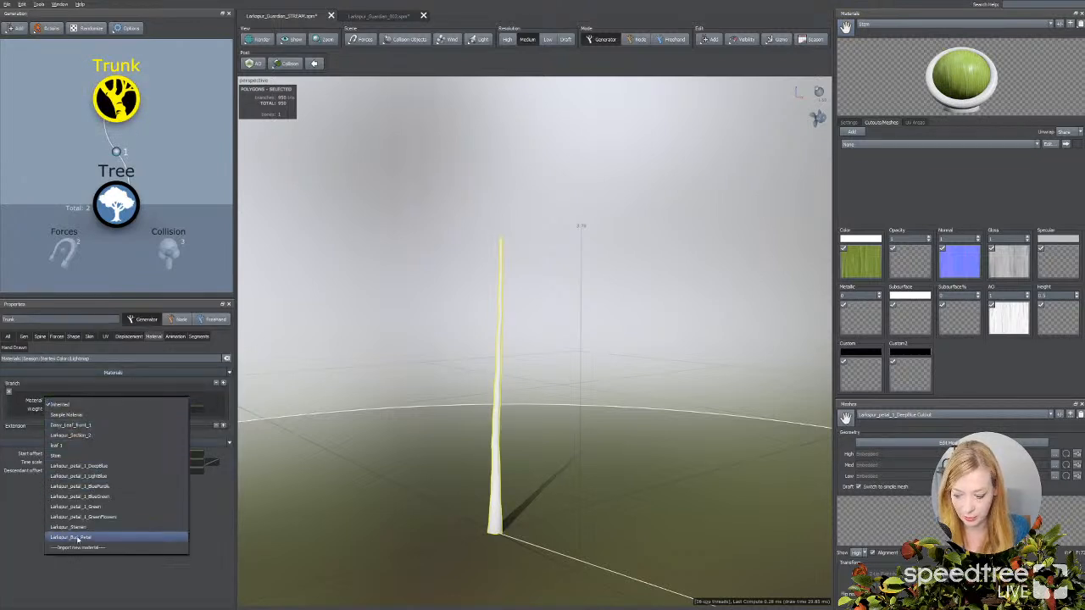
left_click(58, 458)
left_click(465, 347)
scroll(466, 347, "down", 1)
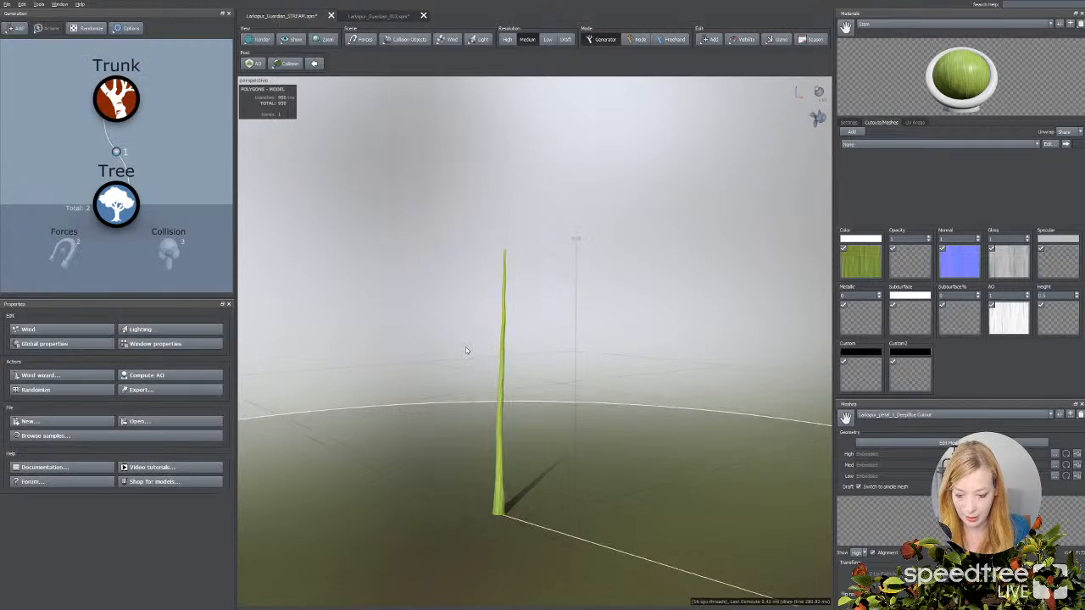
scroll(466, 346, "up", 3)
middle_click_drag(465, 347, 505, 297)
Step: Darken the Stem material's color map by lowering its maximum and slightly reducing its contrast
left_click(528, 299)
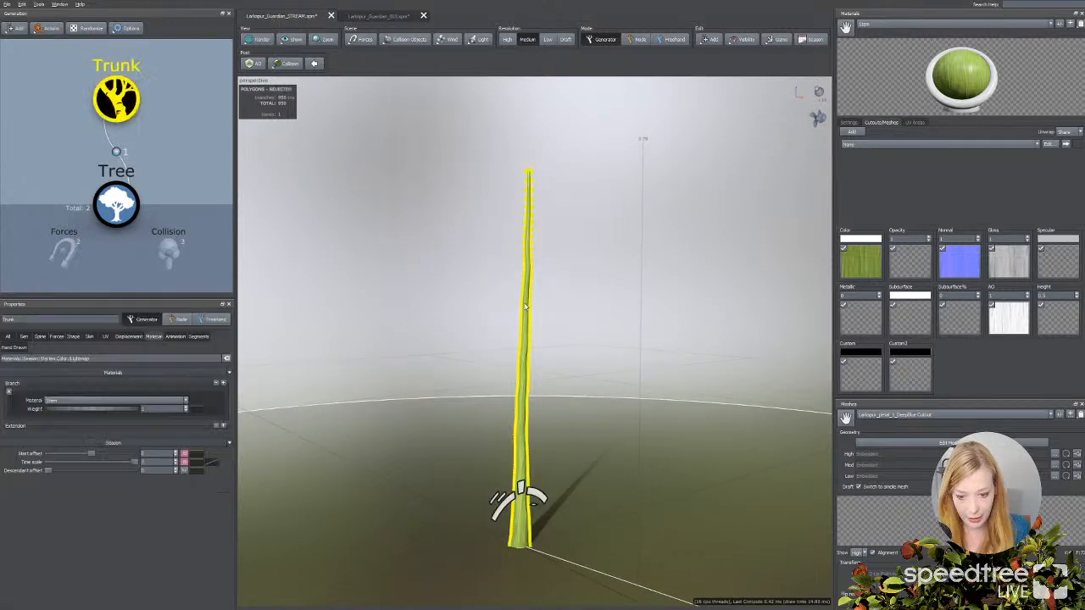
double_click(869, 269)
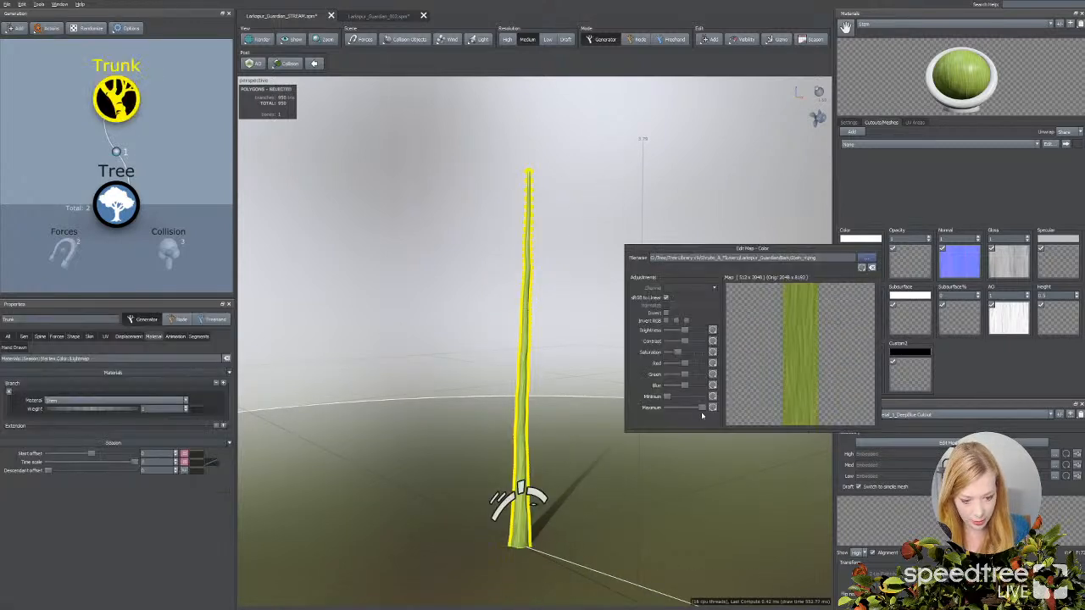
left_click_drag(701, 414, 695, 410)
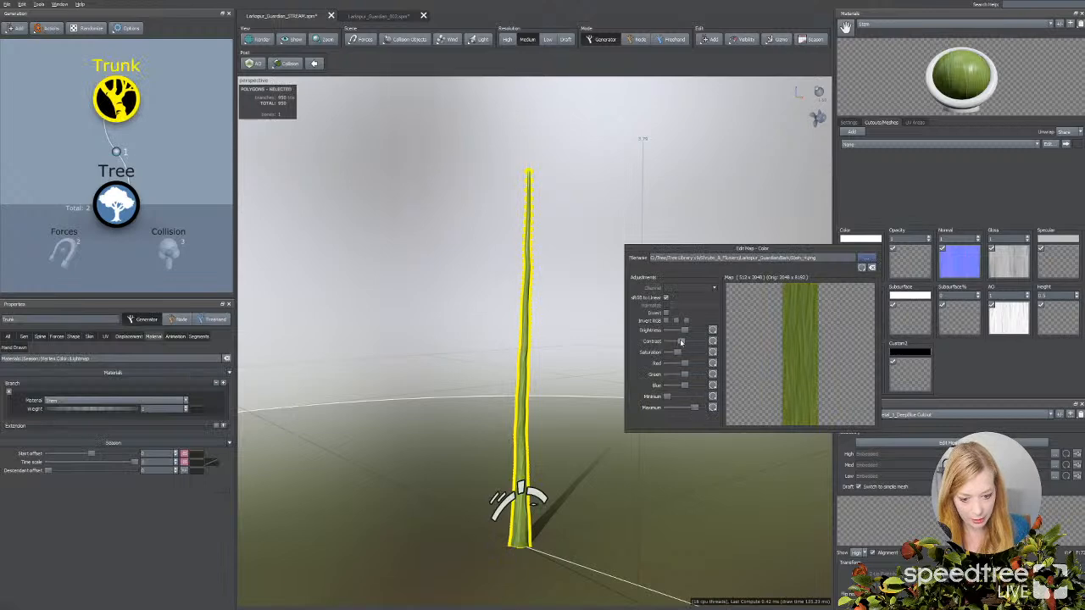
left_click(578, 337)
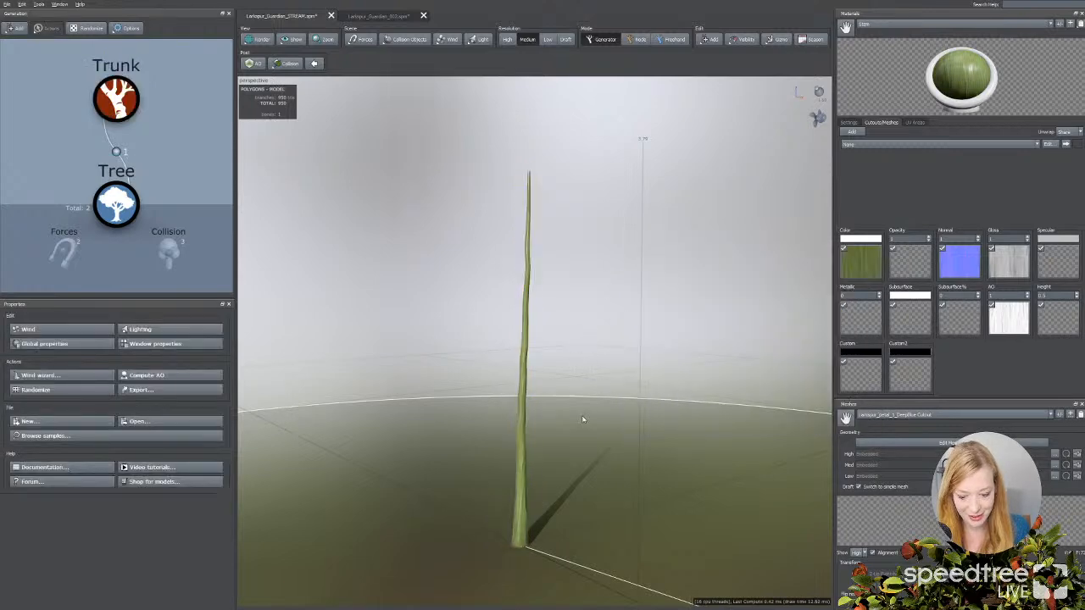
mouse_move(581, 418)
left_mouse_down()
mouse_move(489, 444)
mouse_move(572, 433)
left_mouse_up()
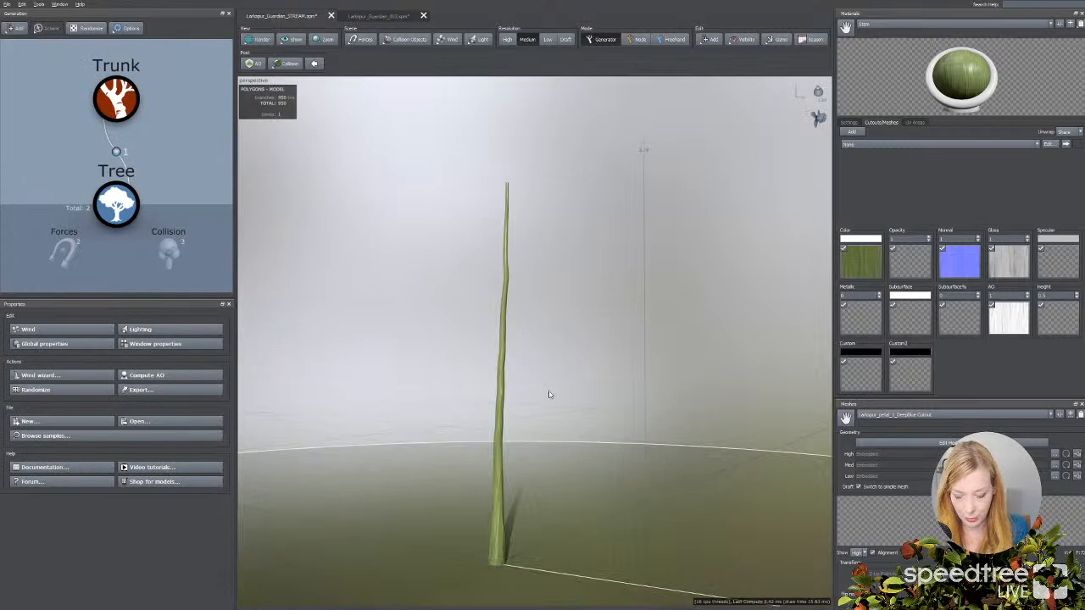
Step: Reduce the trunk's absolute skin radius slightly so the stem gets thinner
left_click(116, 97)
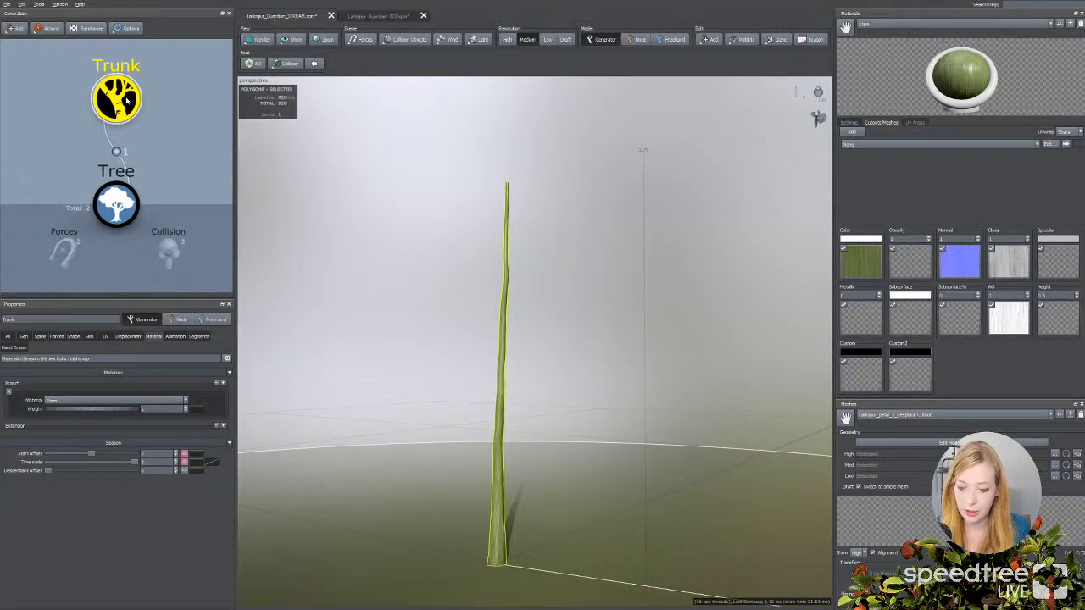
left_click(89, 337)
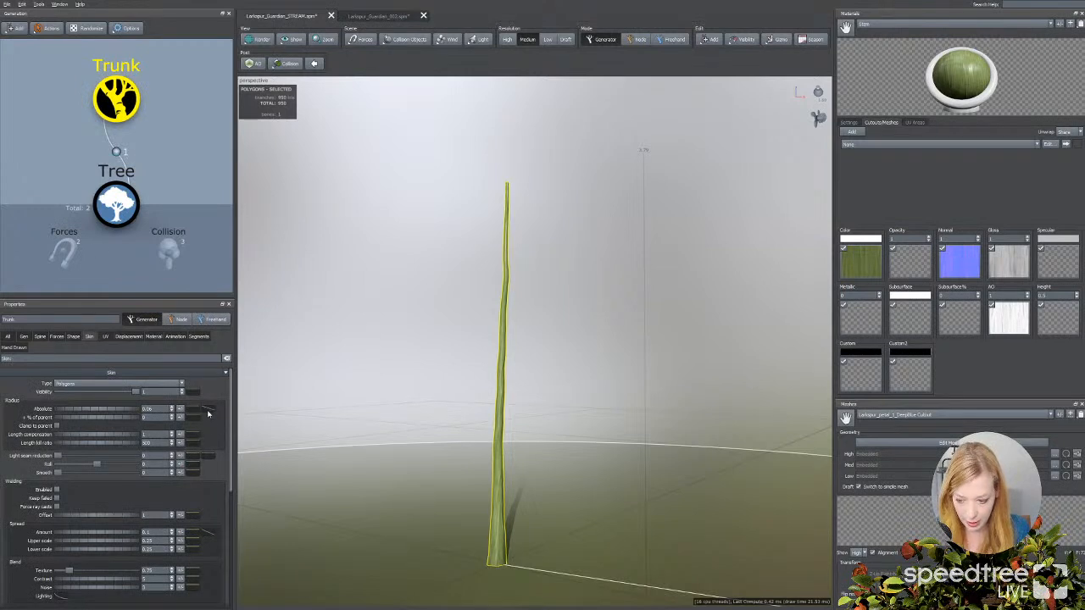
left_click(208, 409)
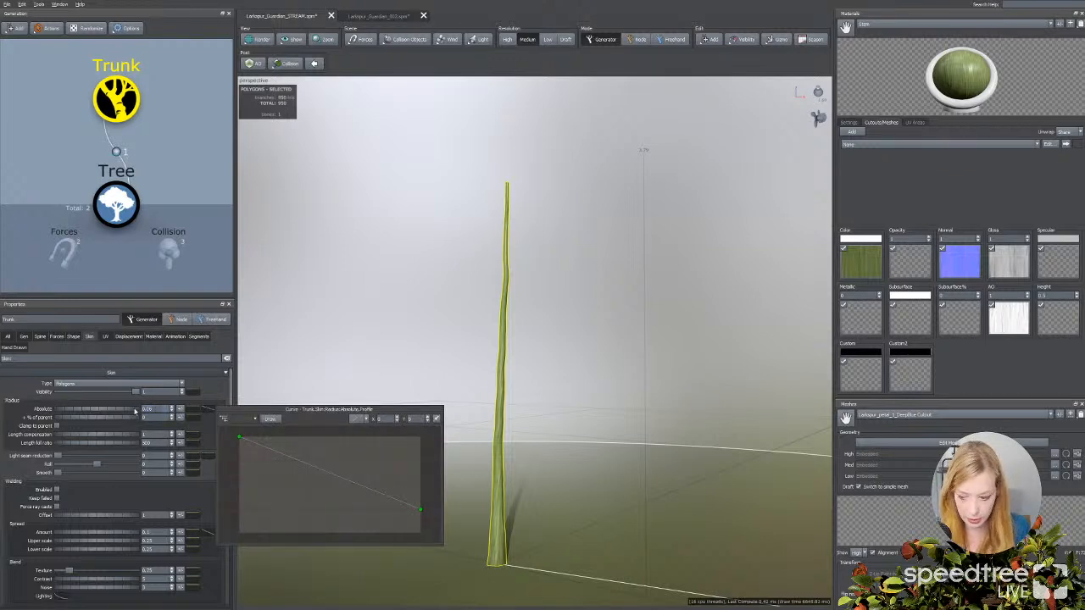
left_click_drag(106, 411, 155, 409)
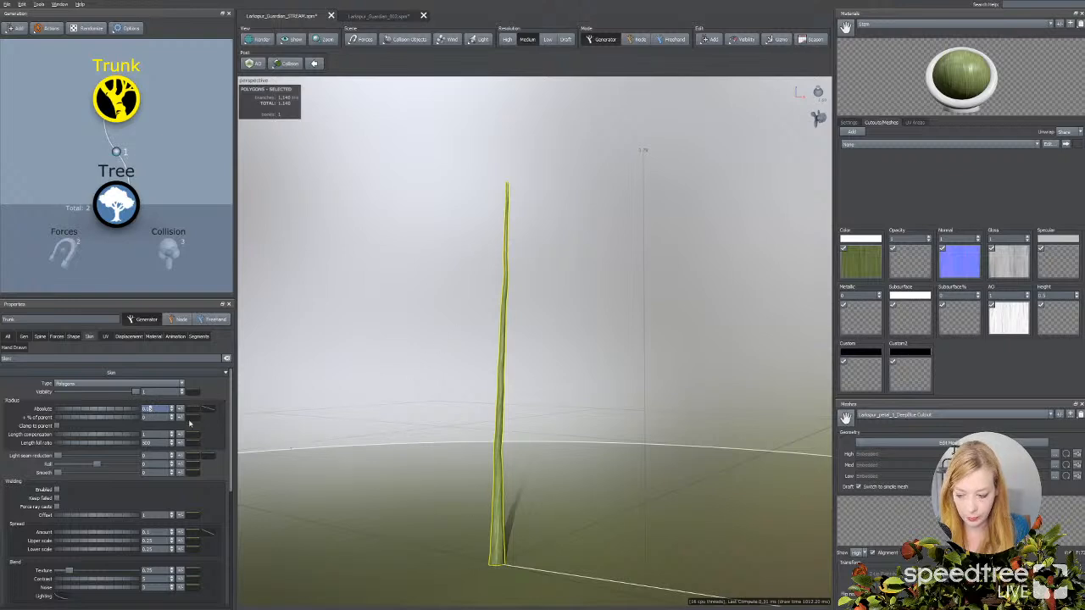
Step: Reshape the trunk's radius profile curve with a lowered start and an extra point near it, giving the stem an even thickness
left_click(180, 409)
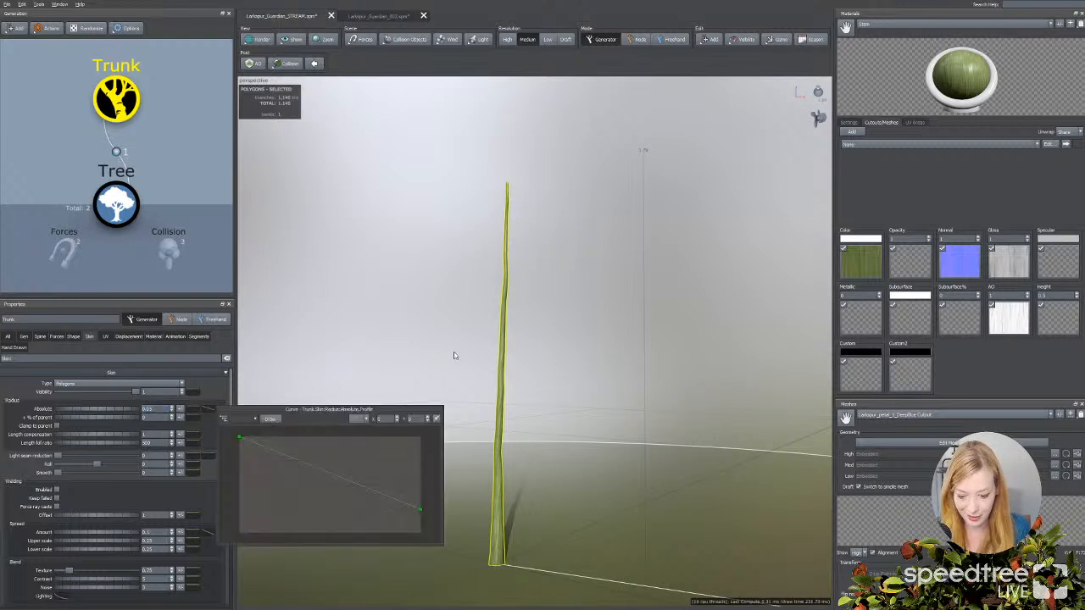
left_click(238, 437)
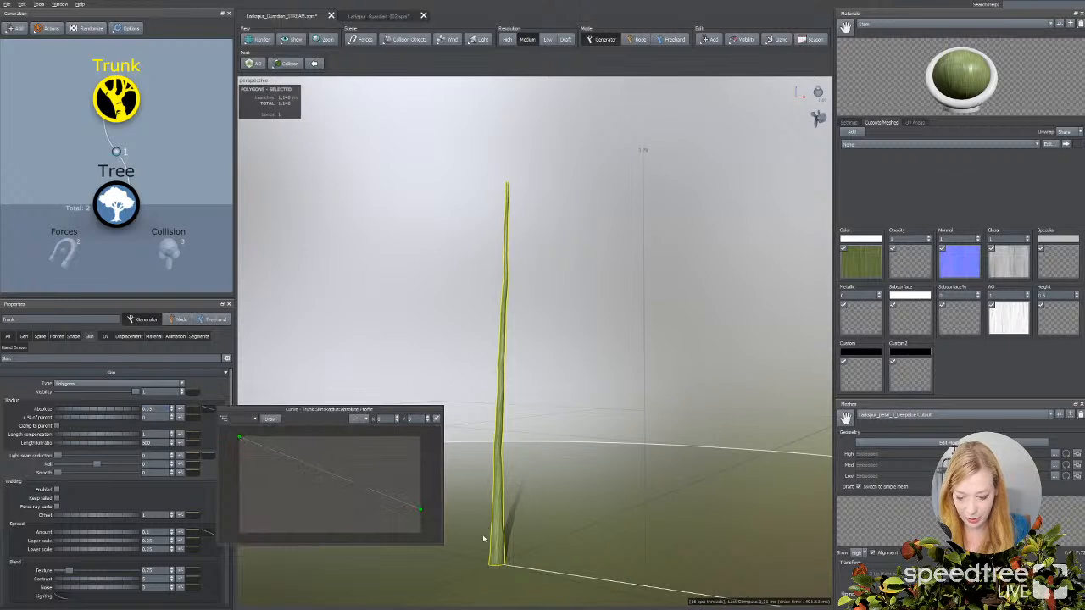
left_click_drag(240, 436, 256, 490)
double_click(250, 490)
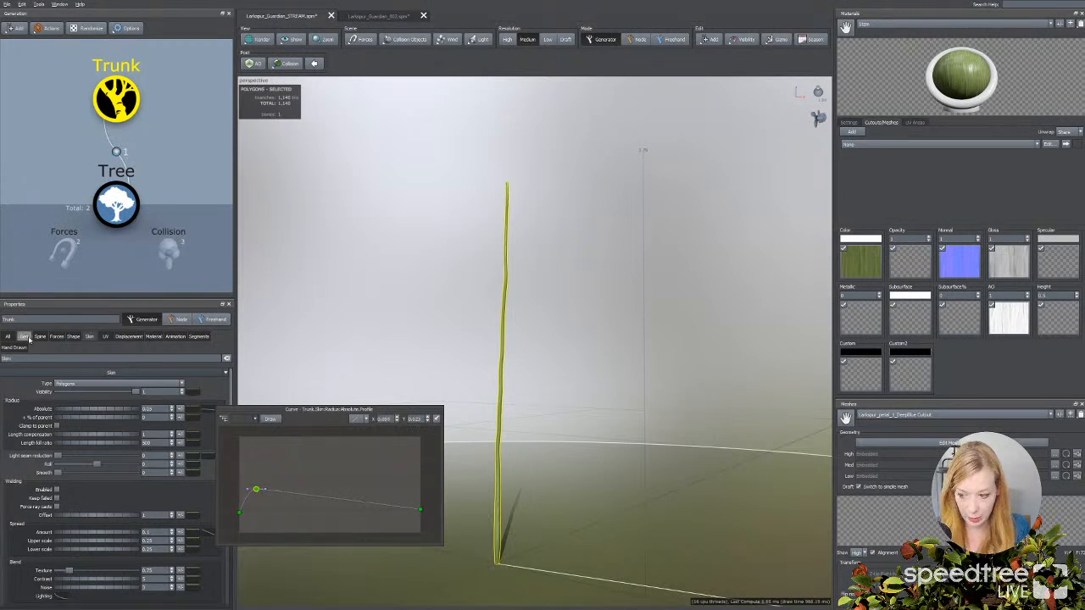
Step: Increase the trunk's Sink value in its generation settings so the stem's base sits below the ground
left_click(24, 337)
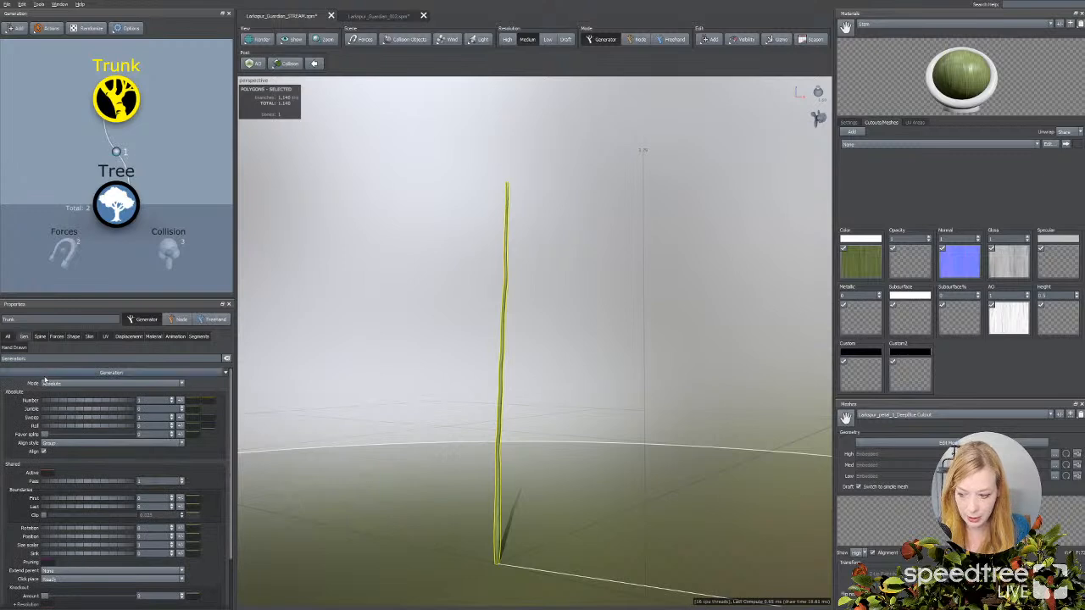
left_click_drag(72, 554, 90, 554)
scroll(499, 500, "down", 3)
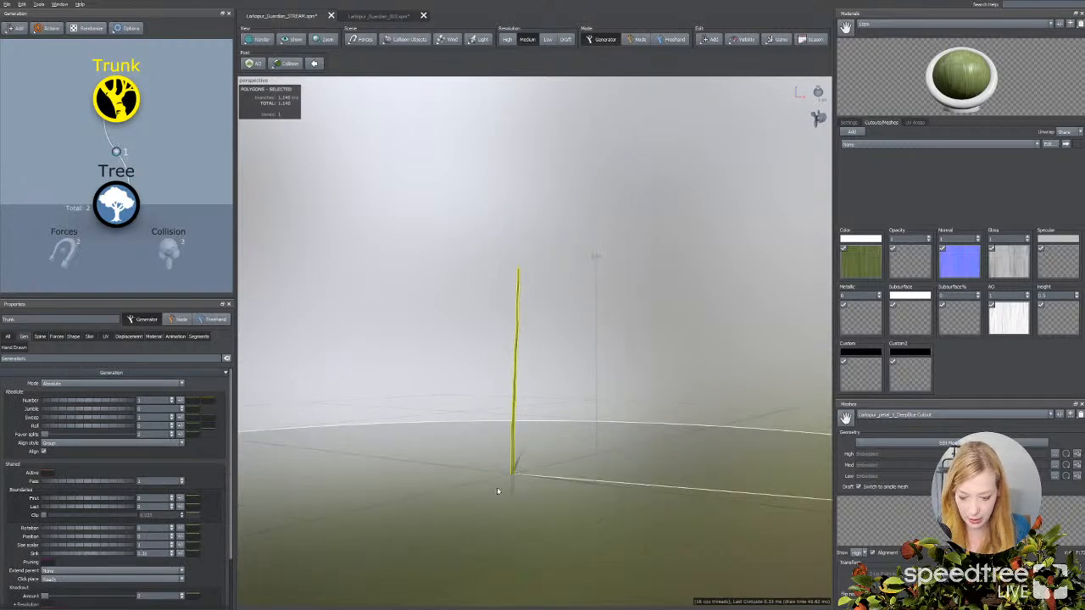
mouse_move(506, 485)
left_mouse_down()
mouse_move(450, 482)
mouse_move(514, 481)
left_mouse_up()
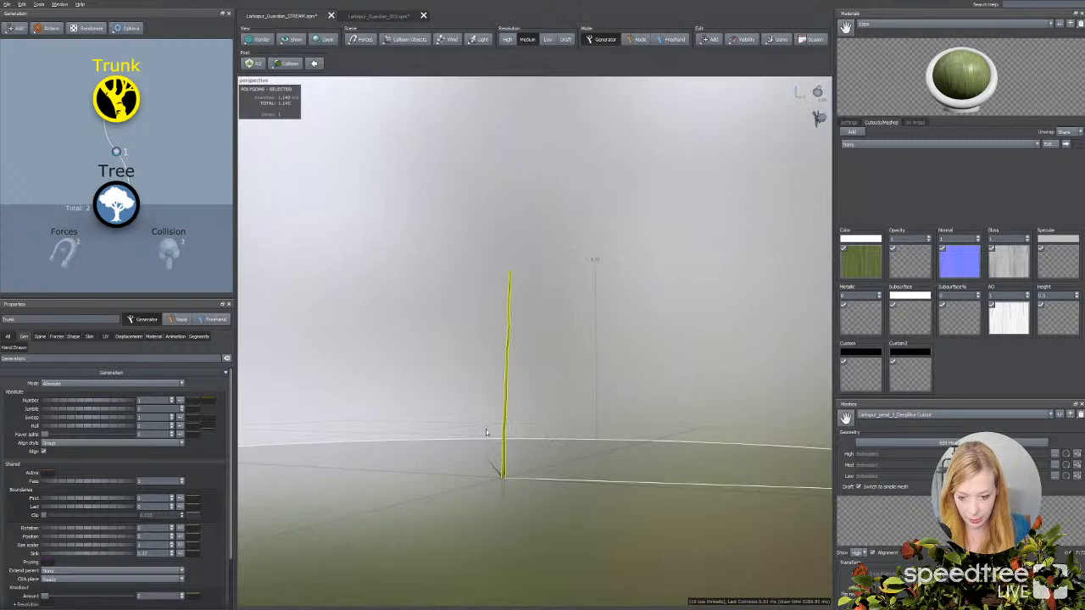
scroll(485, 428, "up", 4)
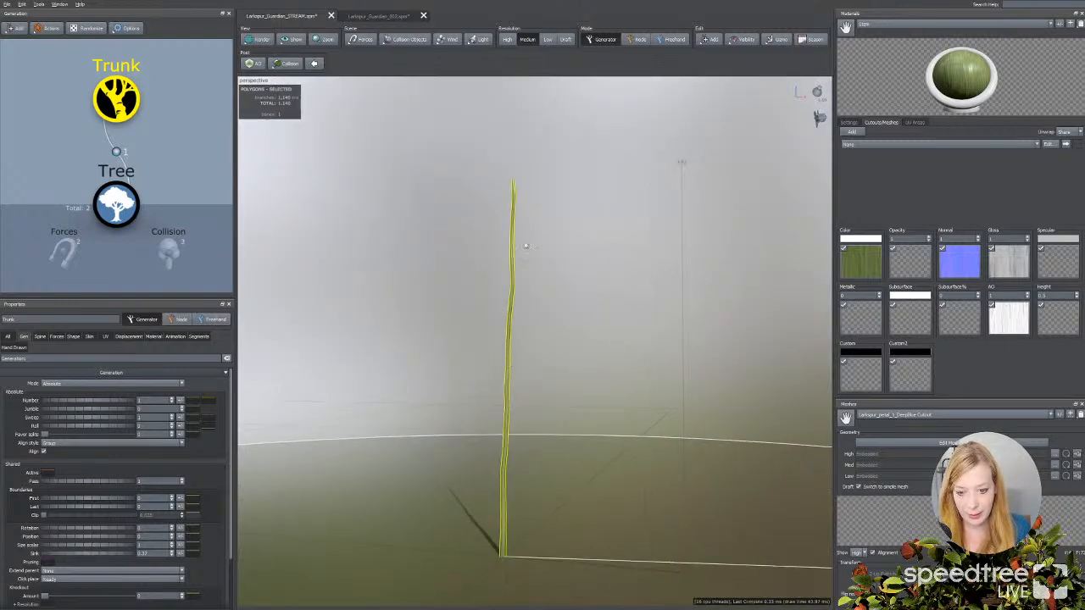
left_click_drag(545, 166, 560, 188)
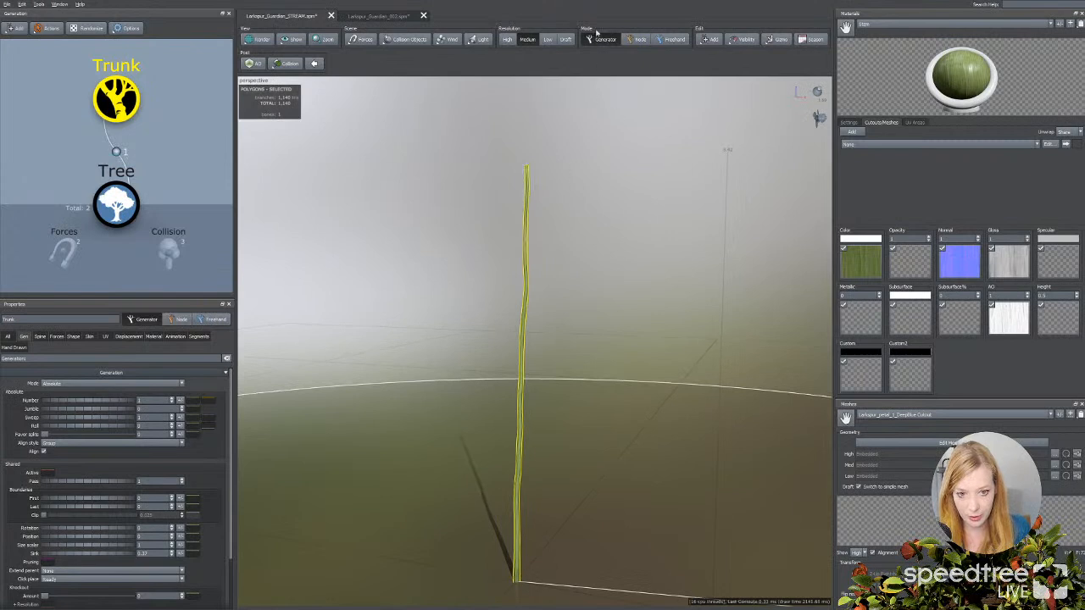
Step: Add a Tubes branch generator to the trunk and select one of its branches
left_click(708, 39)
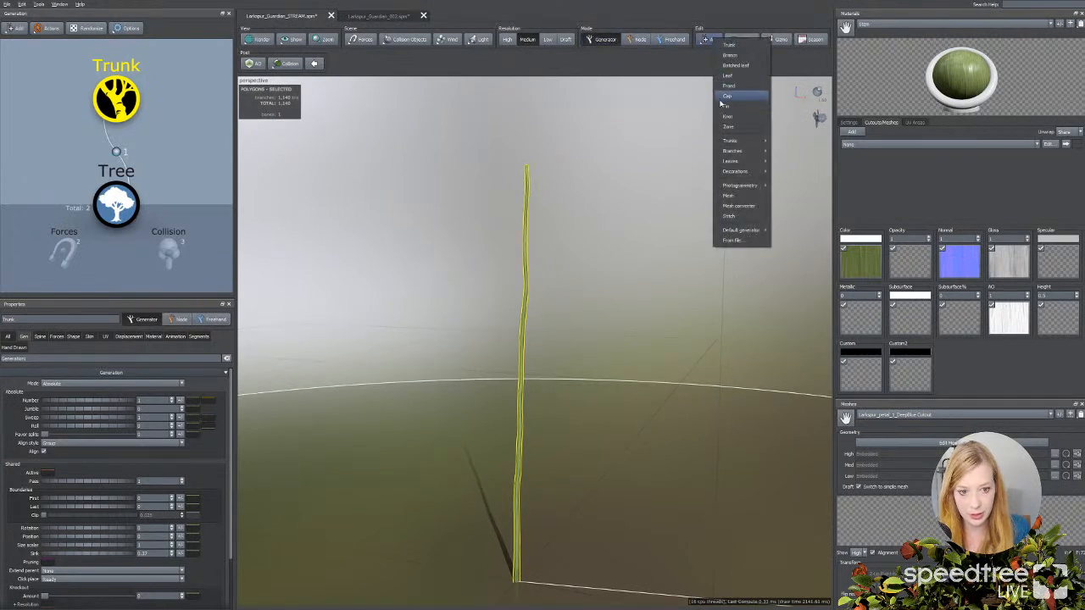
mouse_move(736, 153)
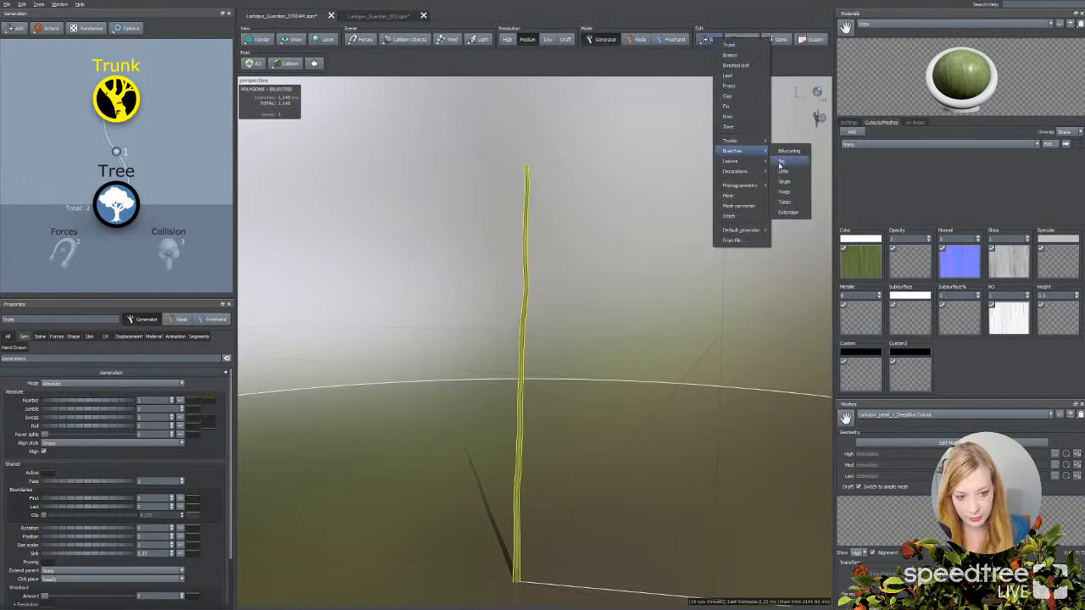
left_click(784, 203)
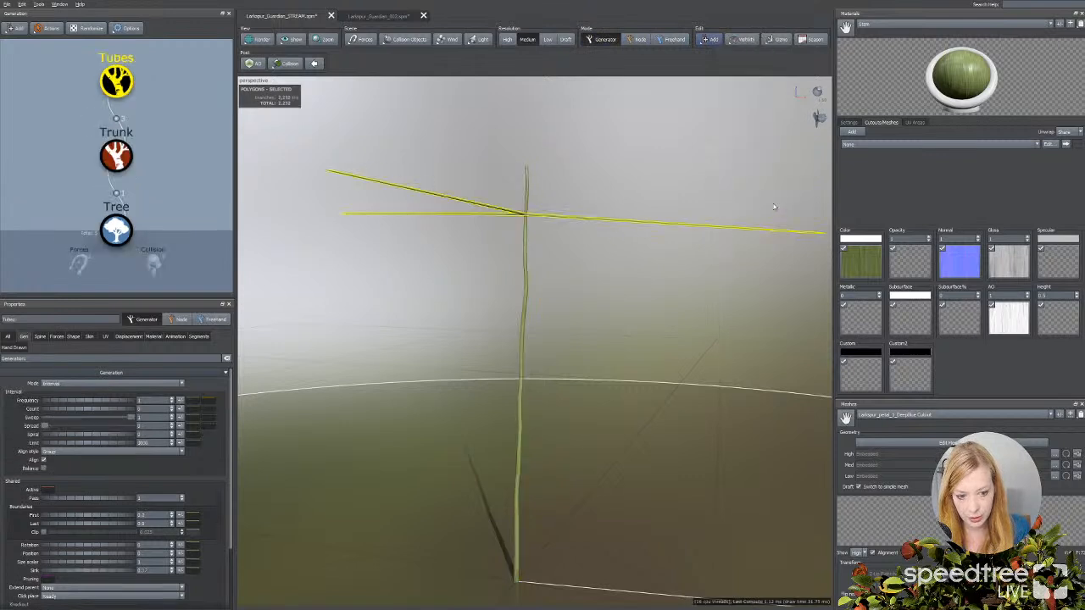
left_click(532, 217)
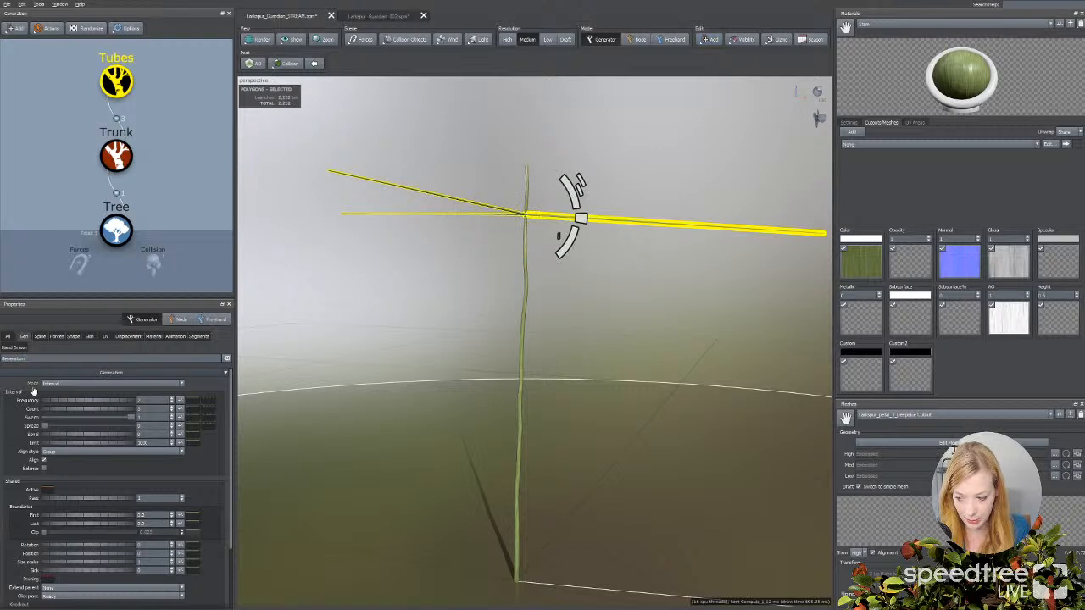
Step: Limit where the Tubes branches grow on the stem by setting the First boundary to about 0.12 and Last to 0.5
left_click_drag(118, 523, 108, 532)
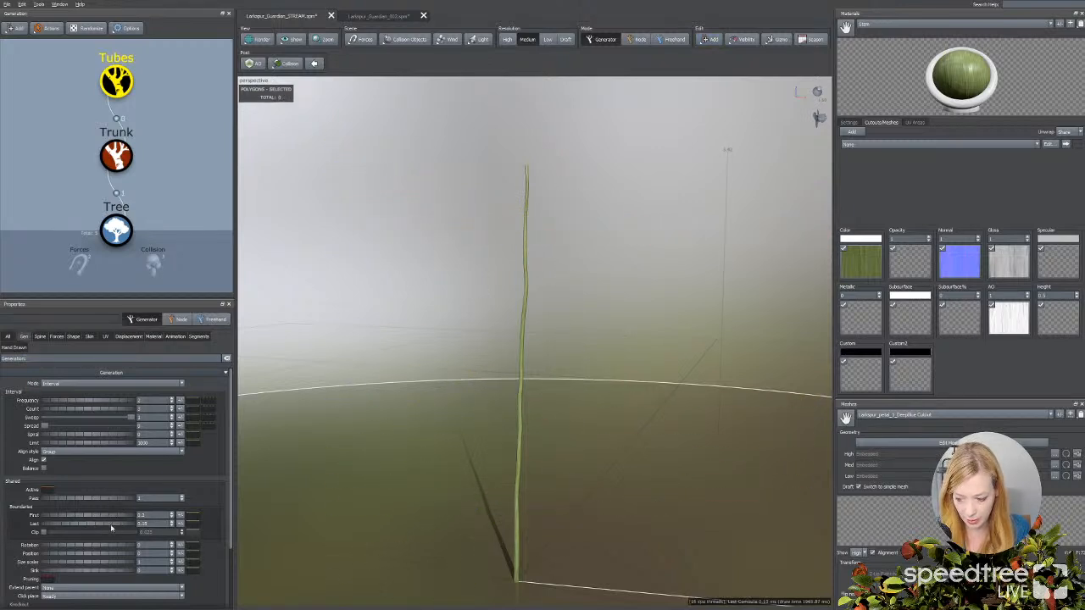
double_click(142, 514)
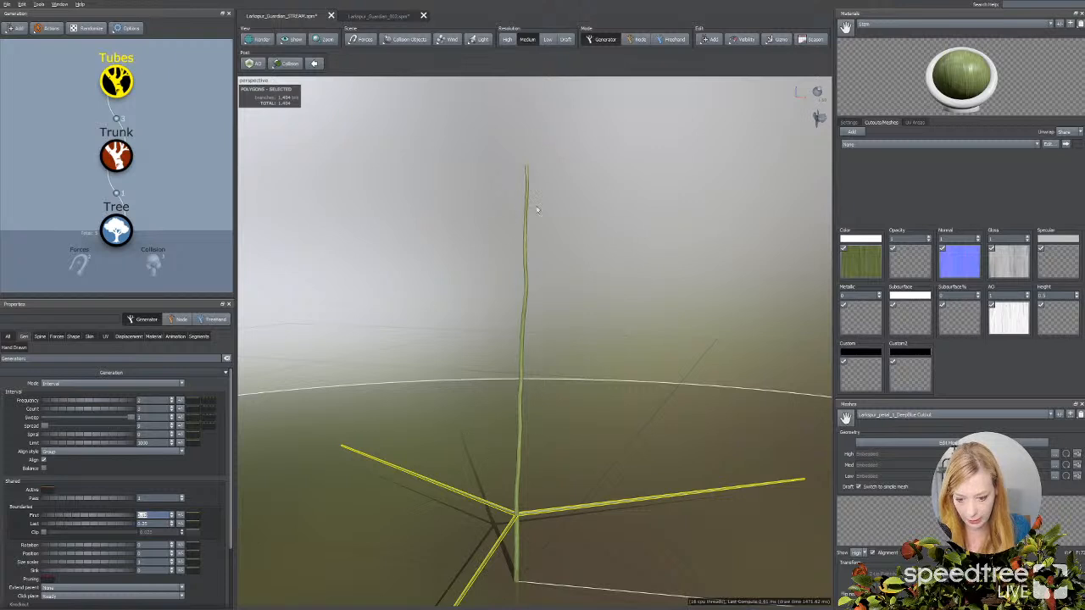
left_click(156, 523)
left_click_drag(129, 526, 122, 527)
key("BackSpace")
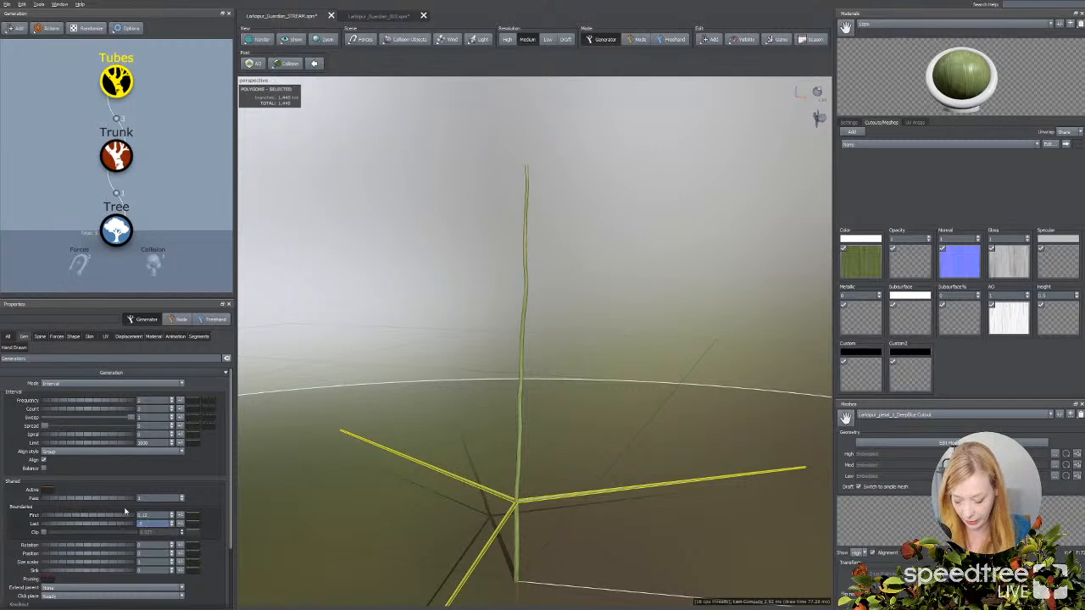
key("Tab")
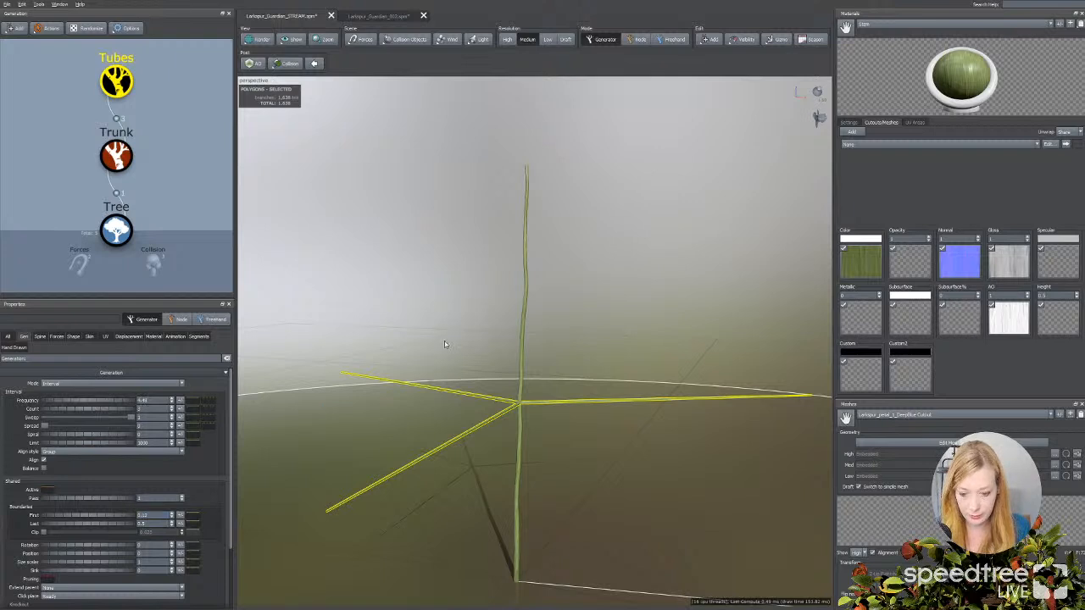
Step: Raise the Tubes branch frequency to about 22 so four whorls of branches grow on the lower stem
left_click(213, 144)
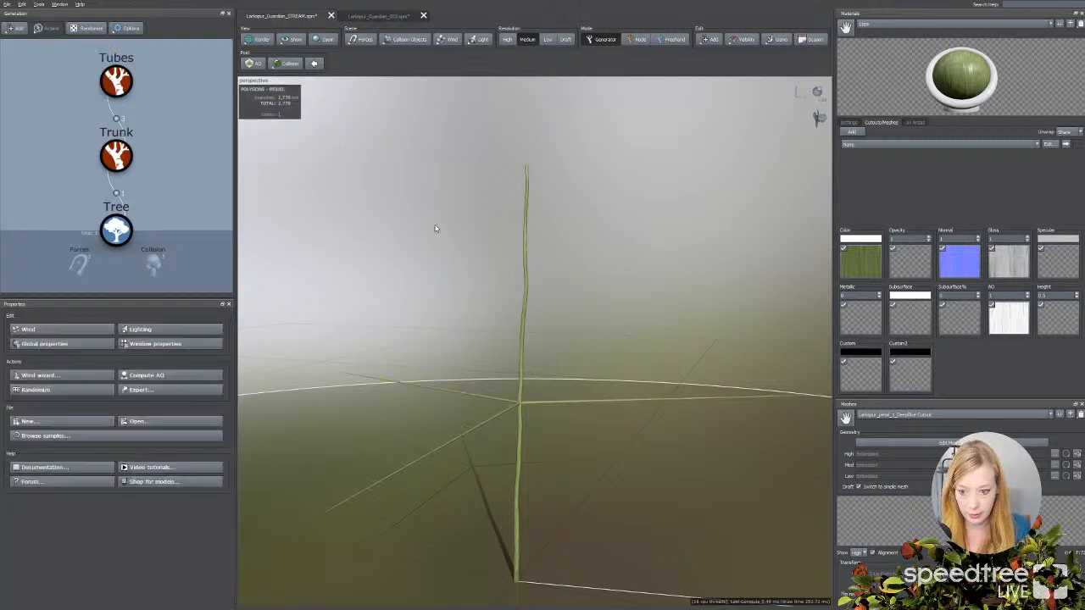
left_click_drag(436, 226, 485, 307)
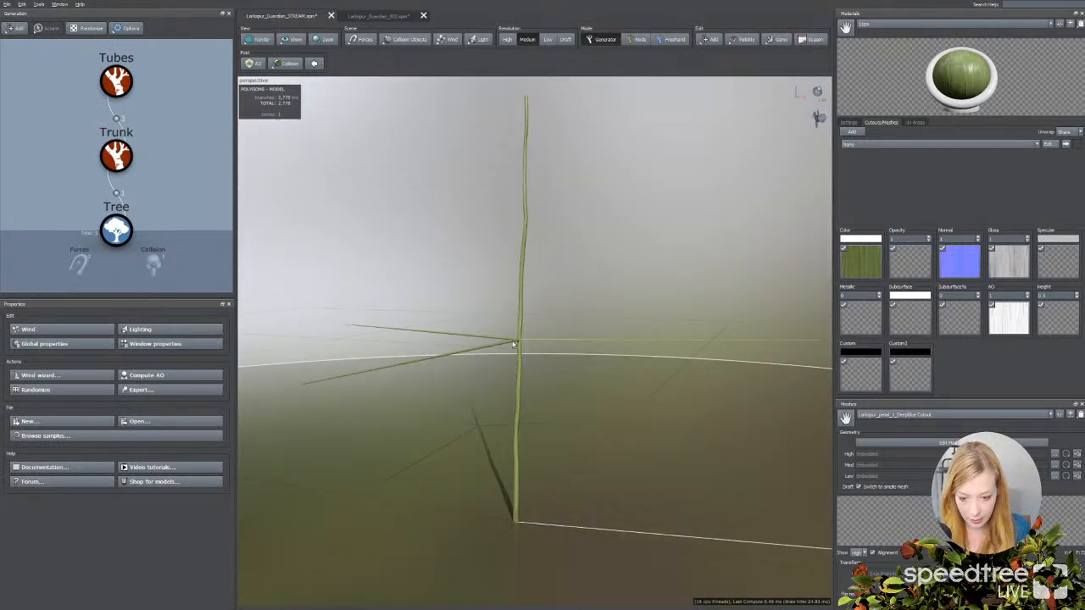
left_click(508, 343)
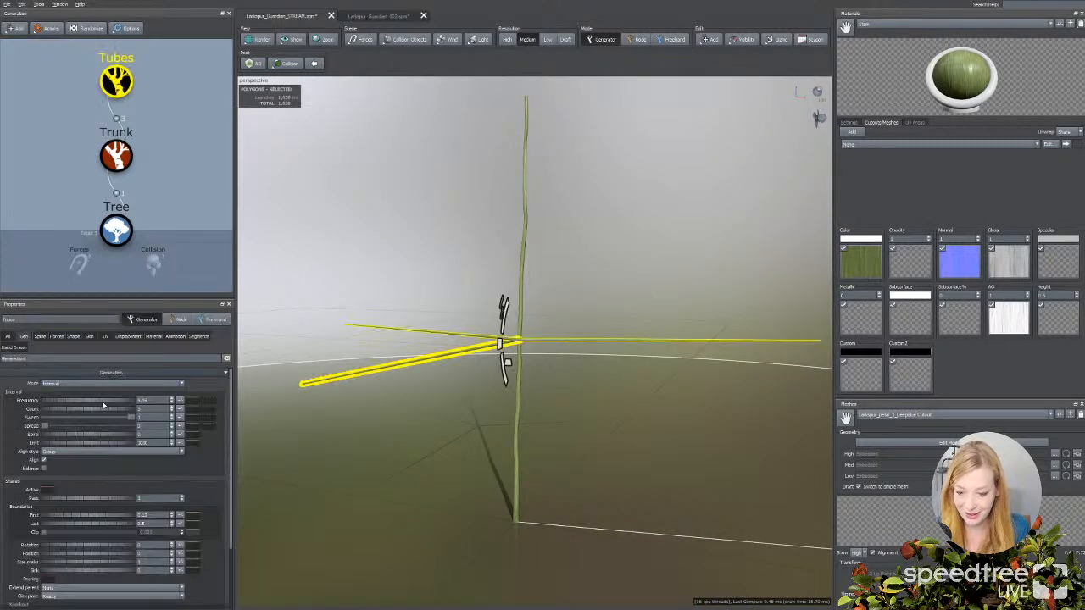
left_click_drag(72, 403, 108, 404)
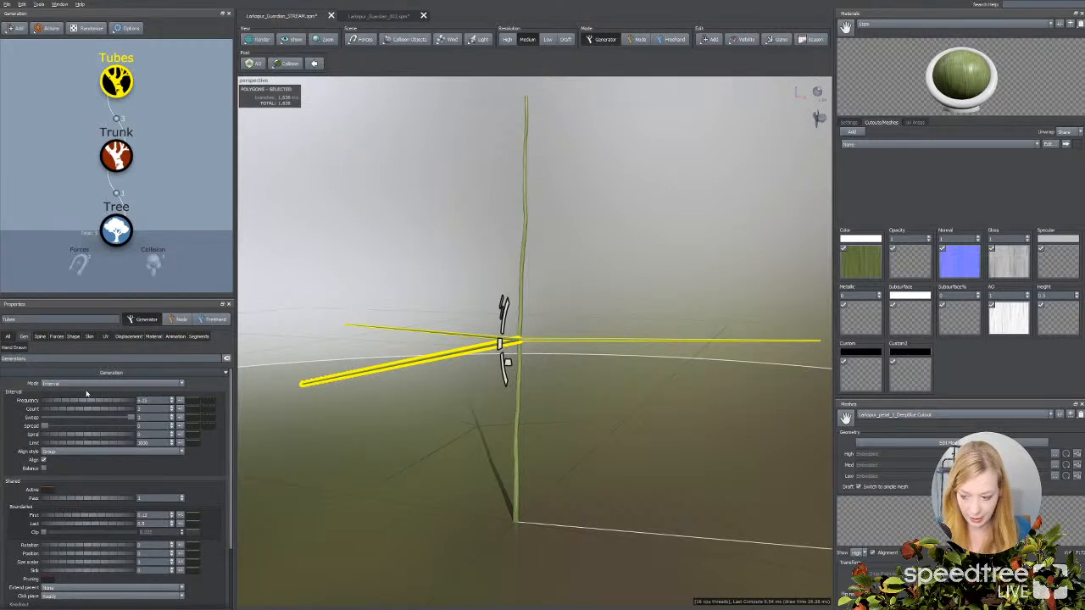
left_click_drag(91, 403, 709, 385)
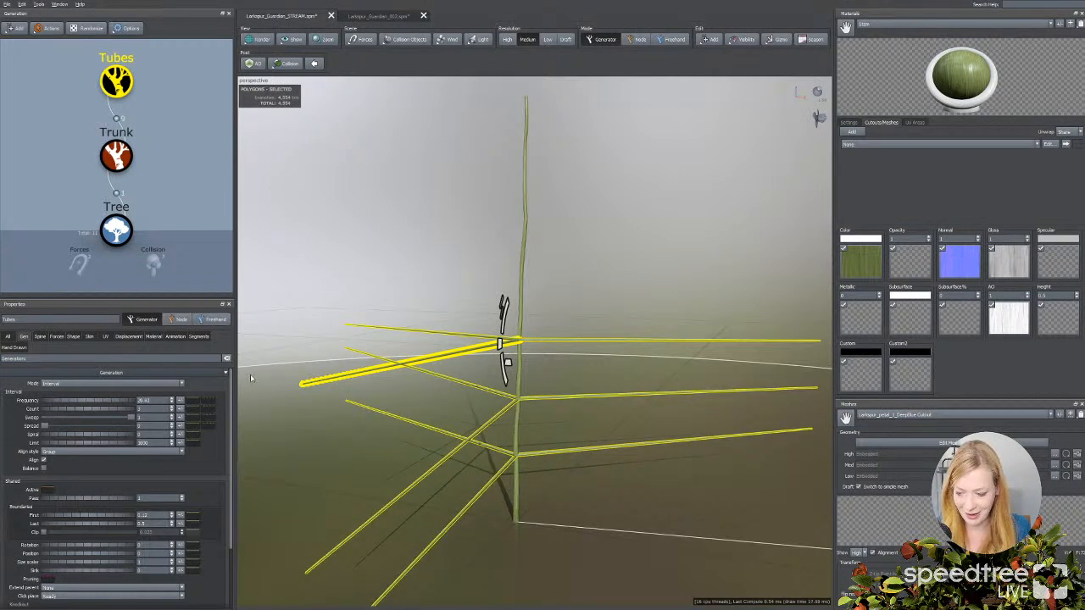
left_click_drag(89, 401, 94, 404)
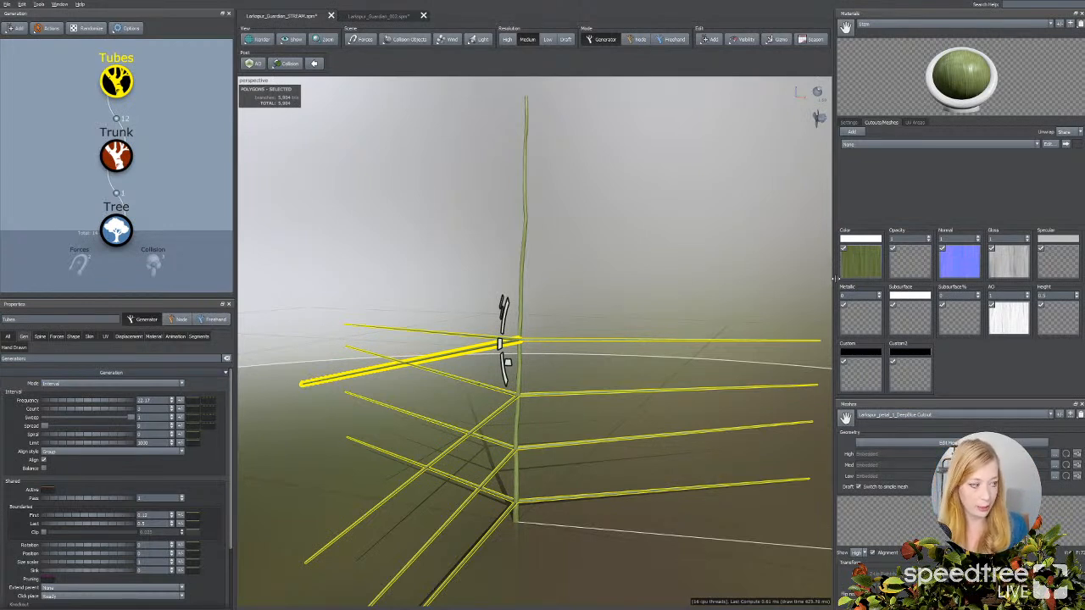
Step: Compare the model at high, medium and low resolution
left_click_drag(591, 400, 519, 382)
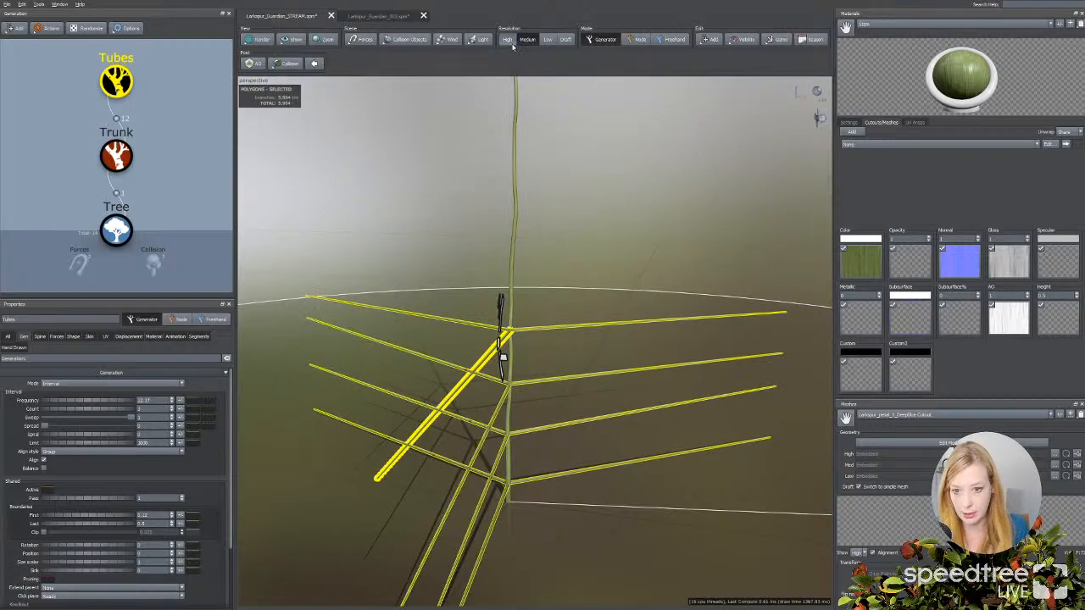
left_click(509, 43)
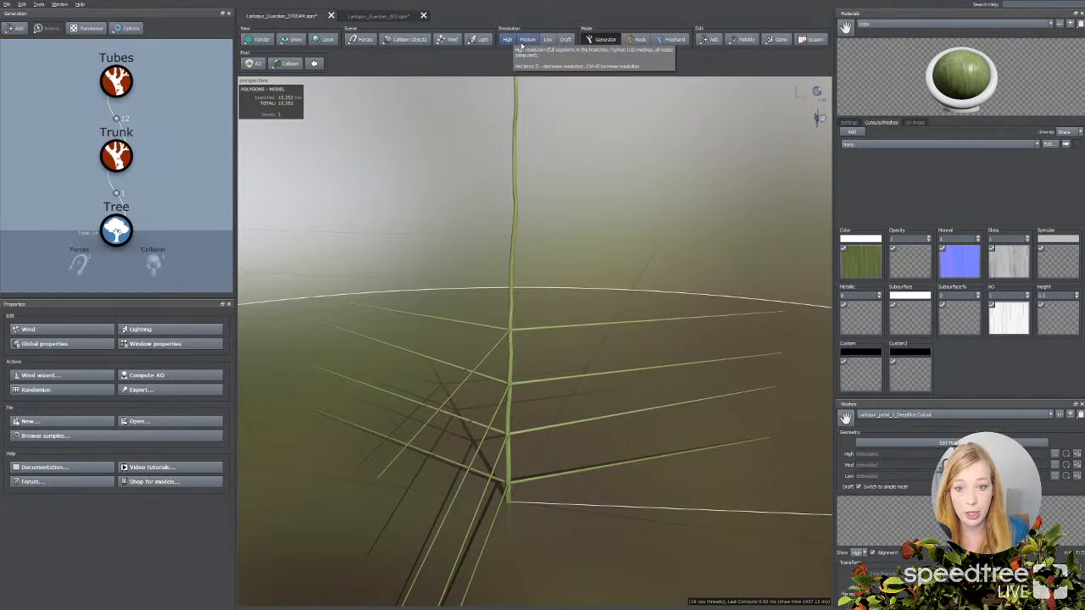
left_click(529, 40)
left_click(549, 39)
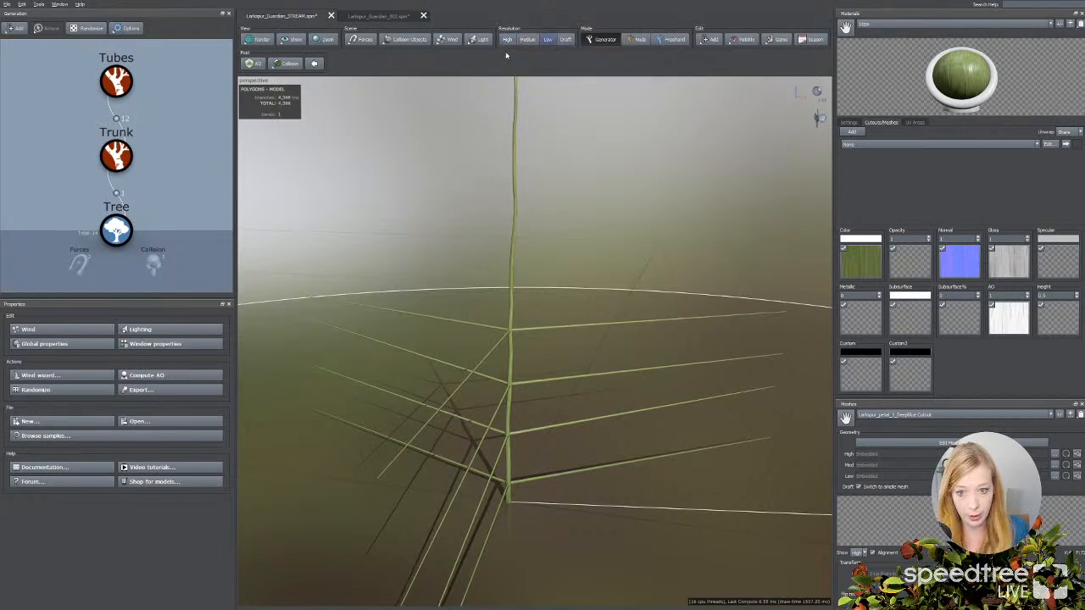
Step: Inspect the mesh as wireframe at high and medium resolution, then leave it on High with standard rendering
left_click(256, 41)
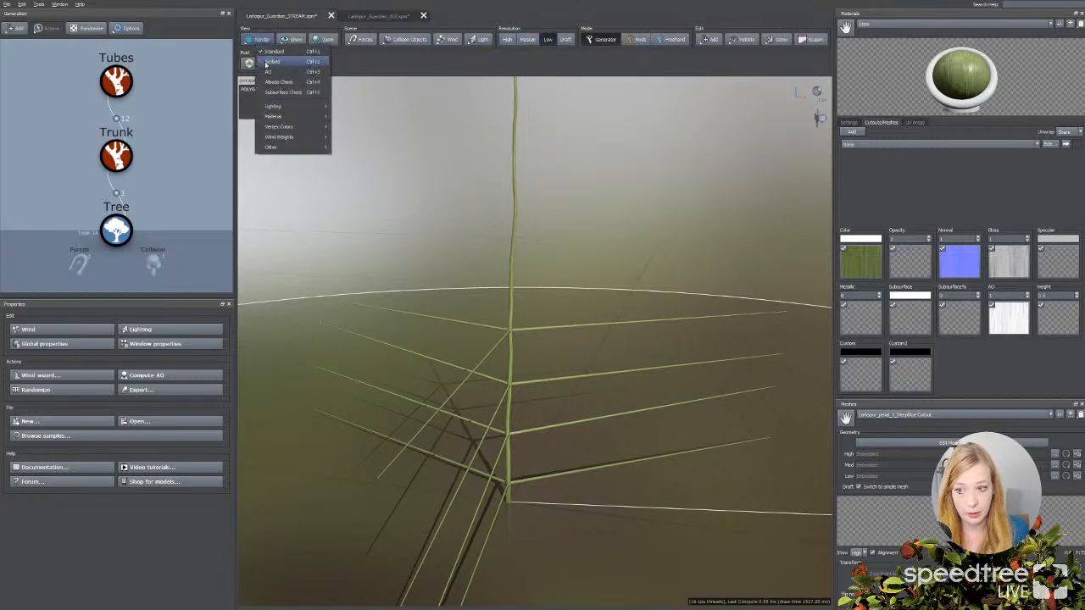
left_click(265, 62)
scroll(562, 268, "up", 3)
left_click(507, 40)
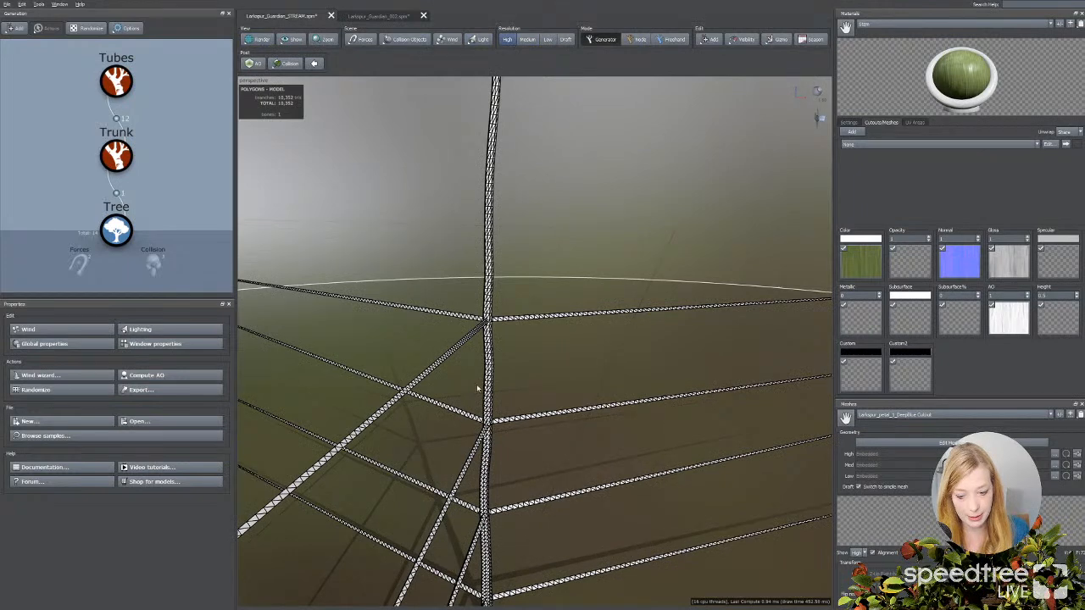
left_click(527, 40)
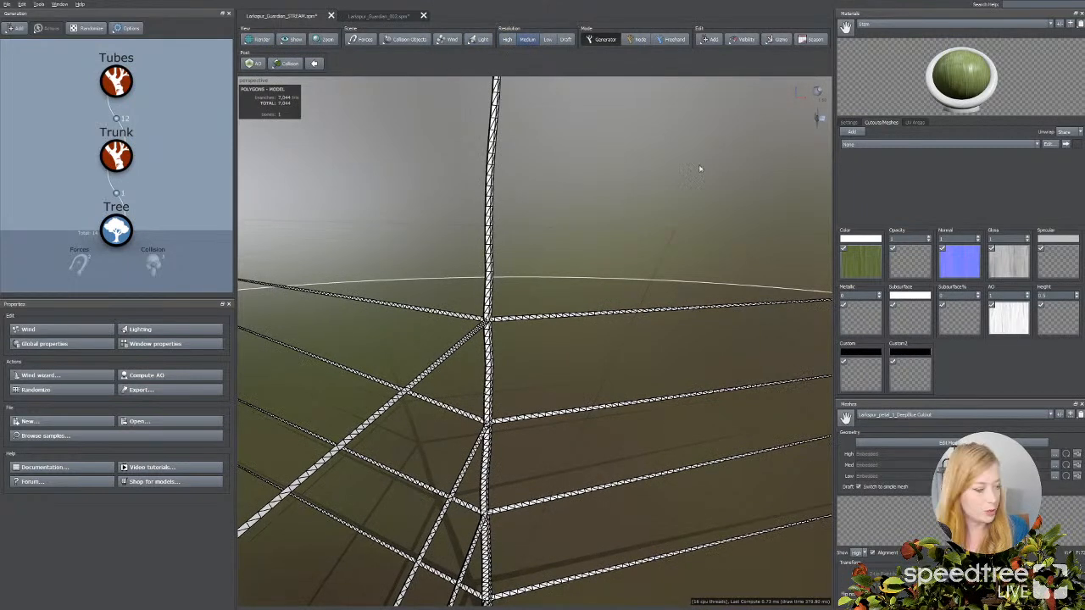
left_click(507, 40)
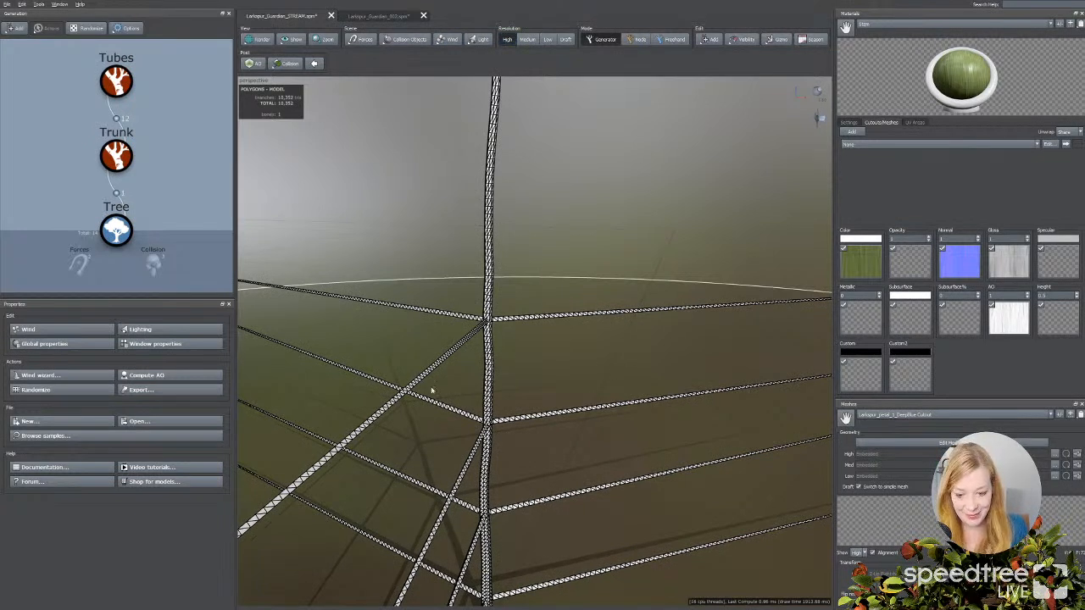
left_click(268, 39)
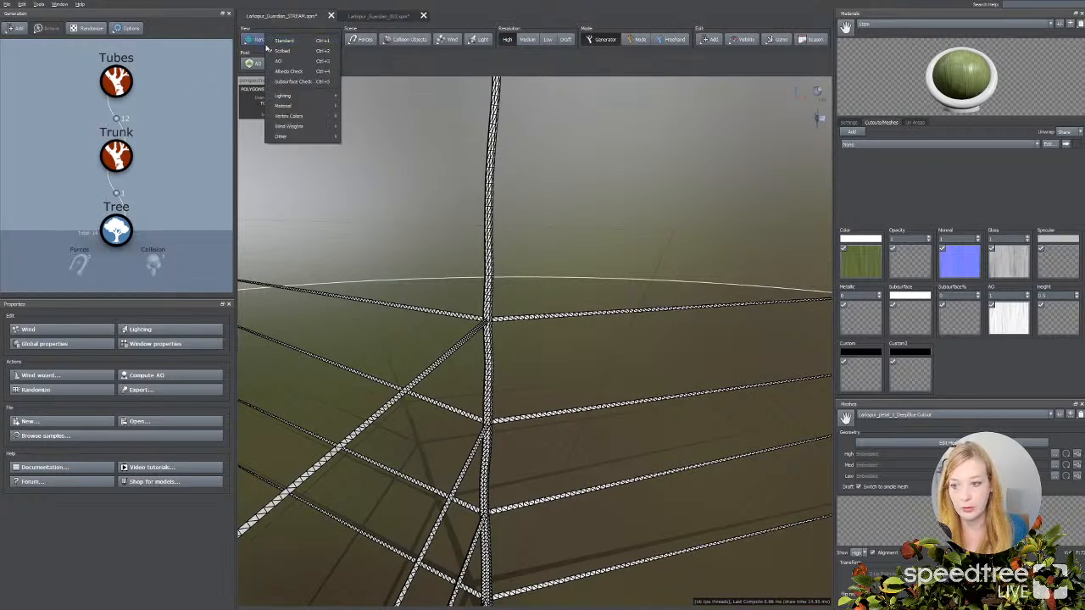
left_click(305, 39)
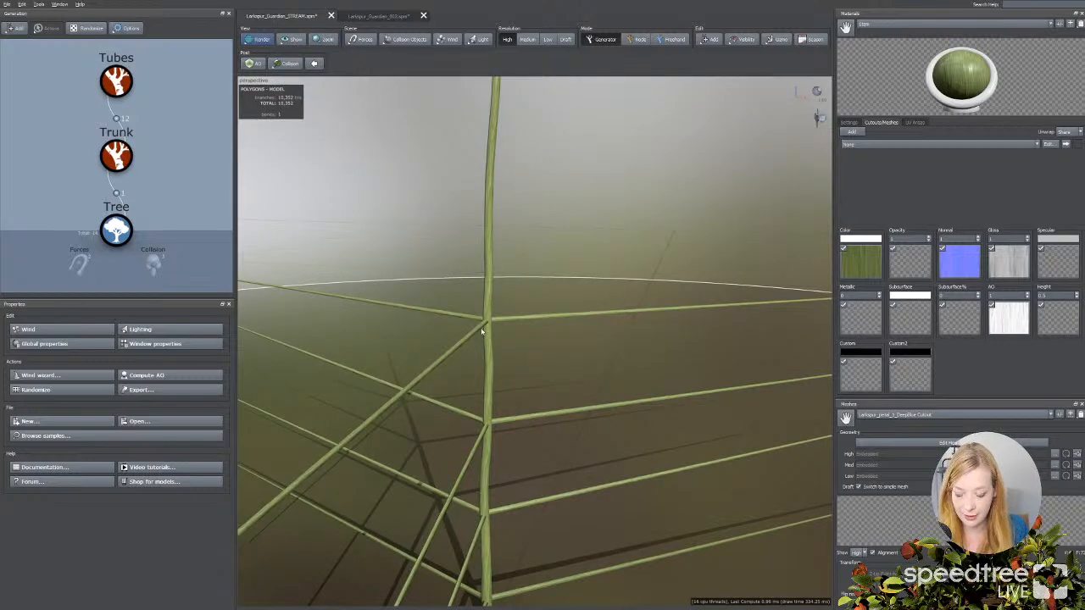
Step: Enable welding in the Tubes branches' skin settings so they join the stem
left_click(481, 330)
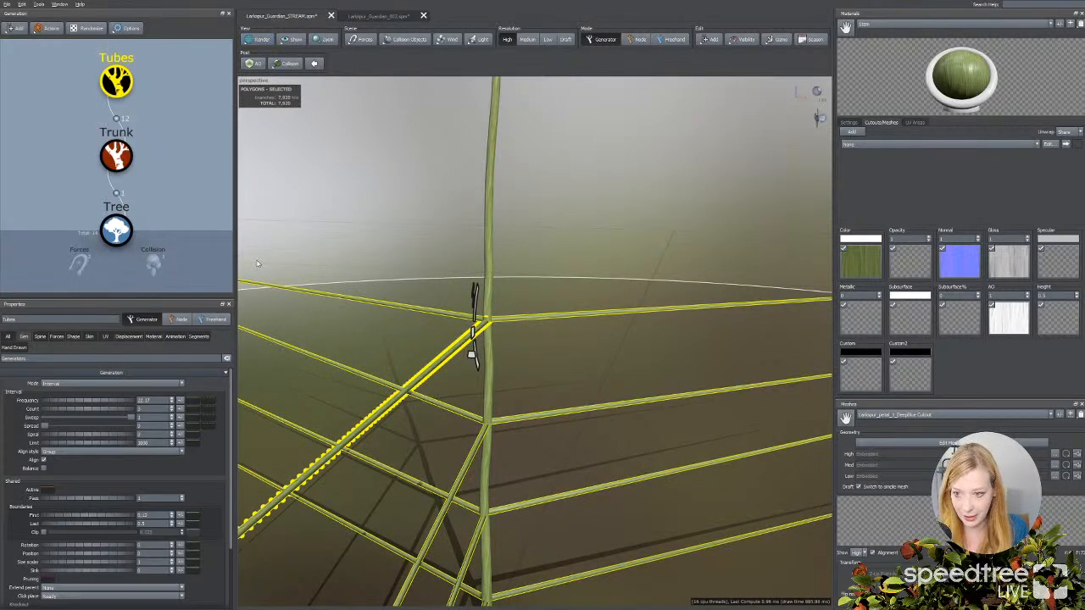
left_click_drag(457, 434, 536, 435)
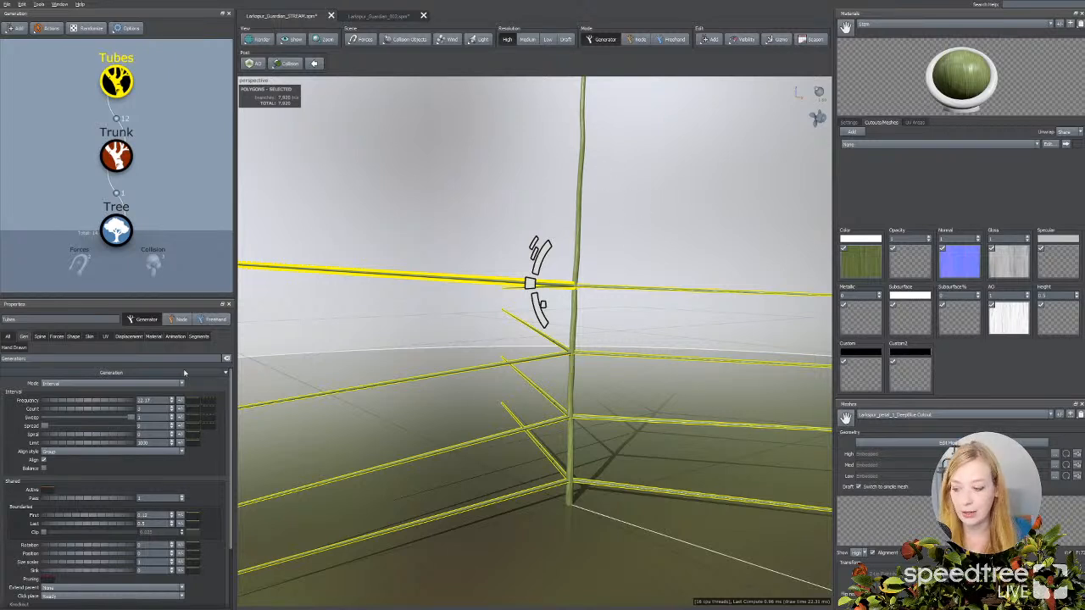
left_click(89, 337)
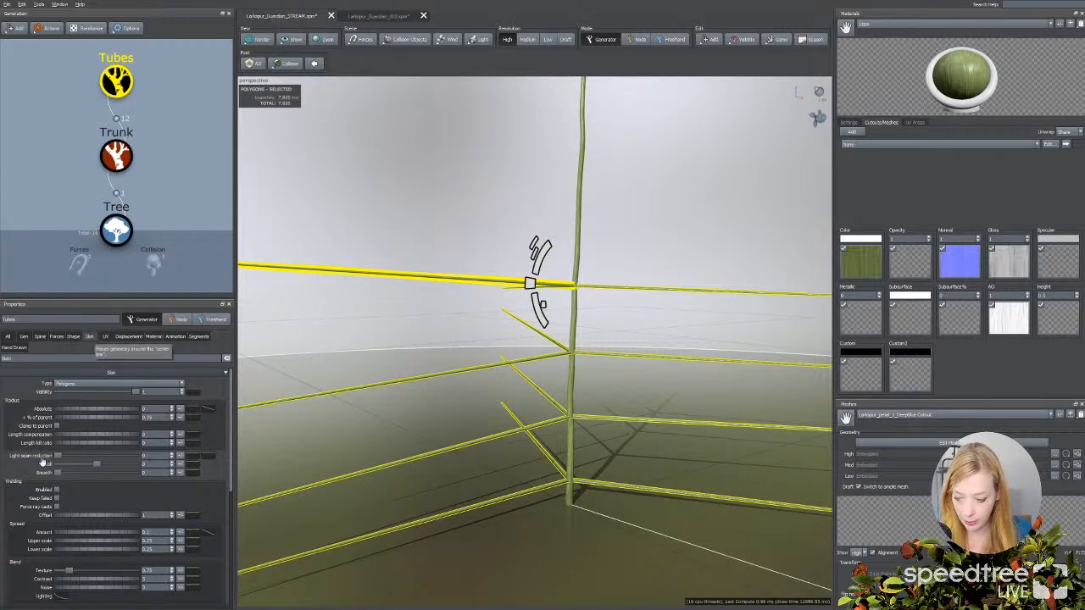
left_click(57, 490)
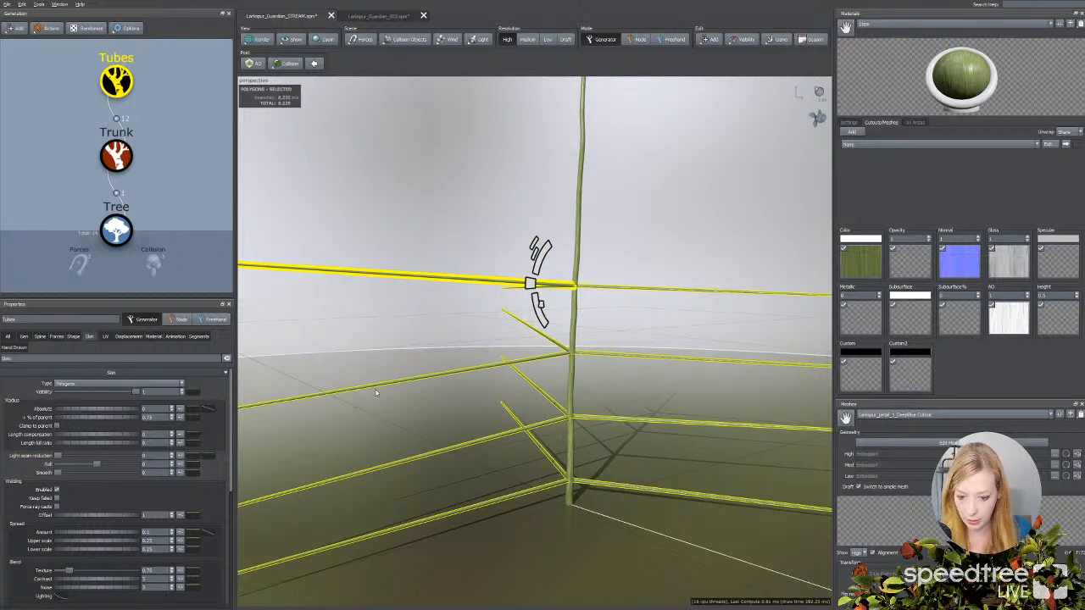
Step: Angle the Tubes branches upward with a start angle of about 0.35 and shorten their length to 0.24 of the parent
left_click(39, 336)
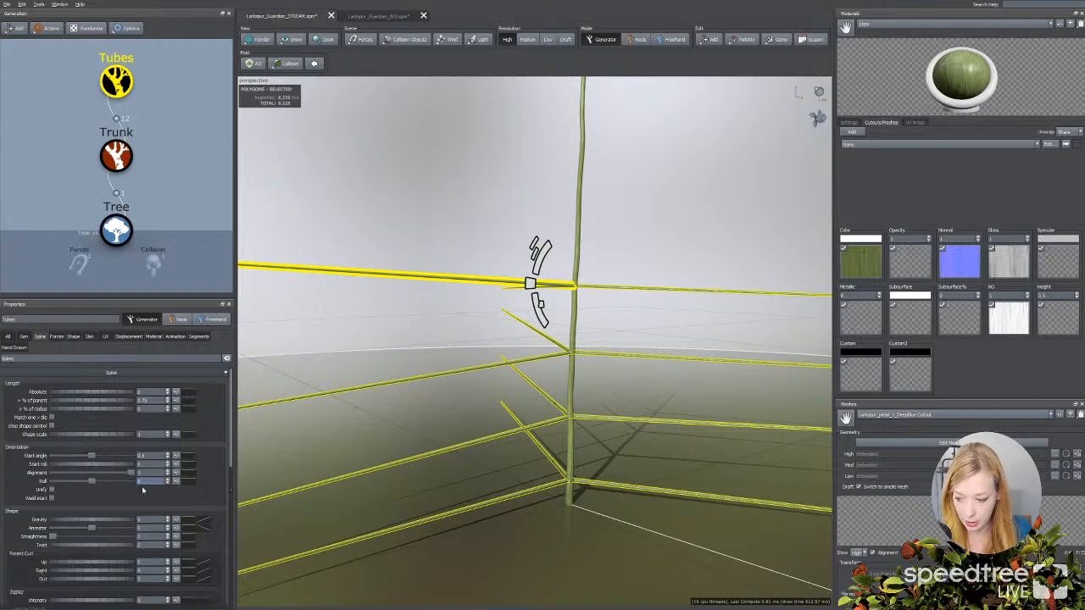
left_click_drag(92, 458, 79, 458)
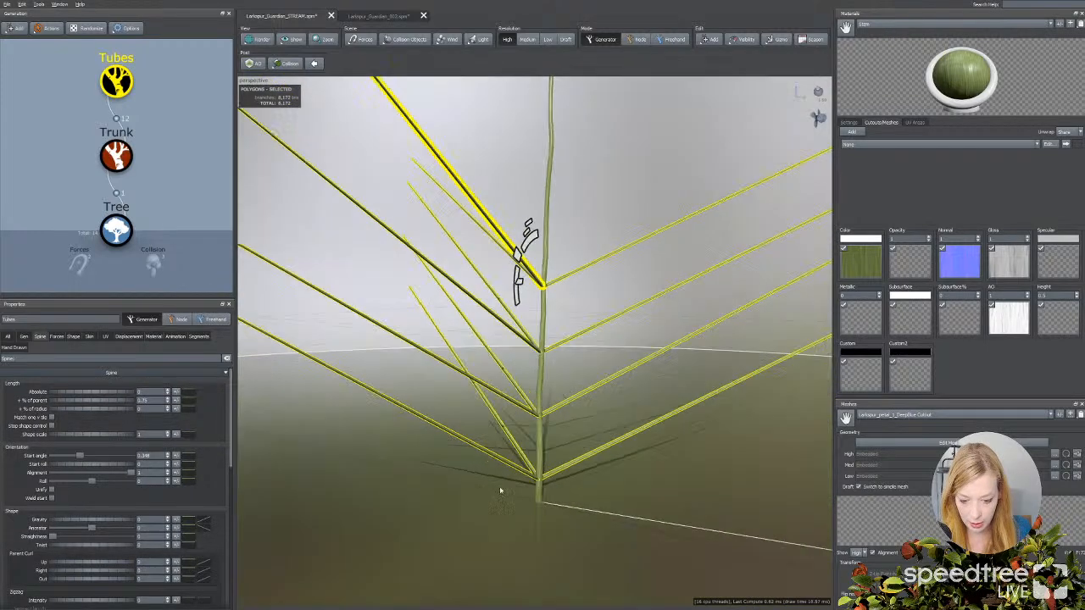
left_click_drag(501, 490, 506, 488)
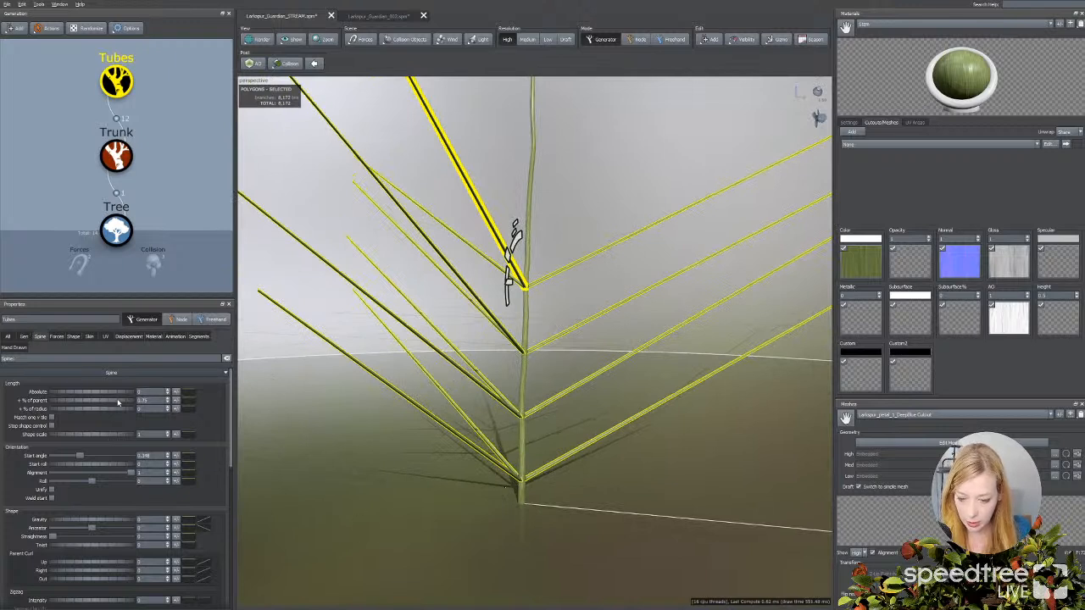
left_click_drag(117, 402, 96, 404)
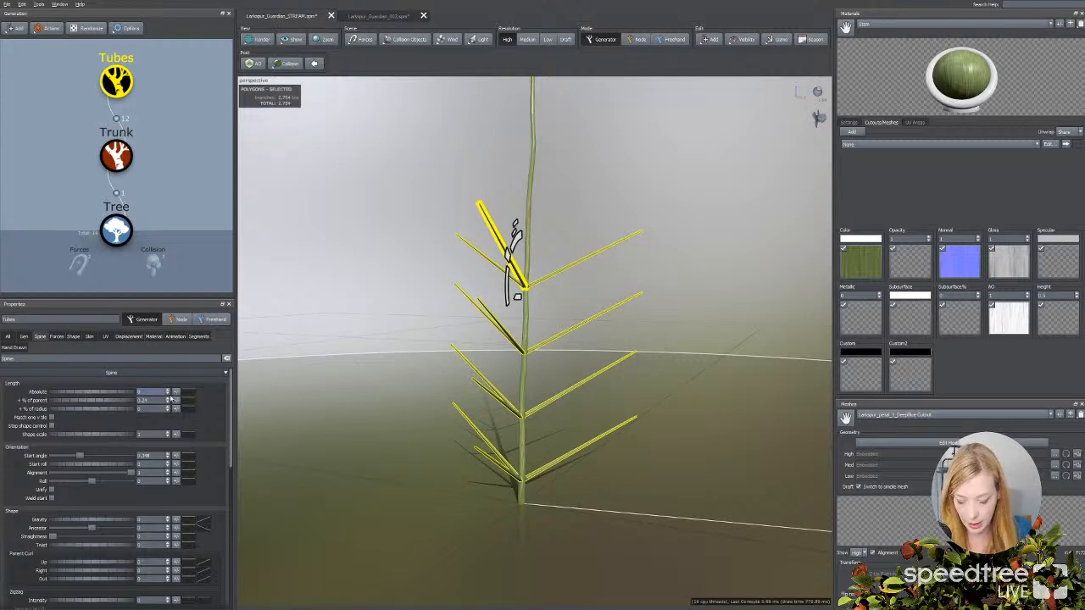
mouse_move(531, 402)
left_mouse_down()
mouse_move(509, 399)
mouse_move(536, 405)
left_mouse_up()
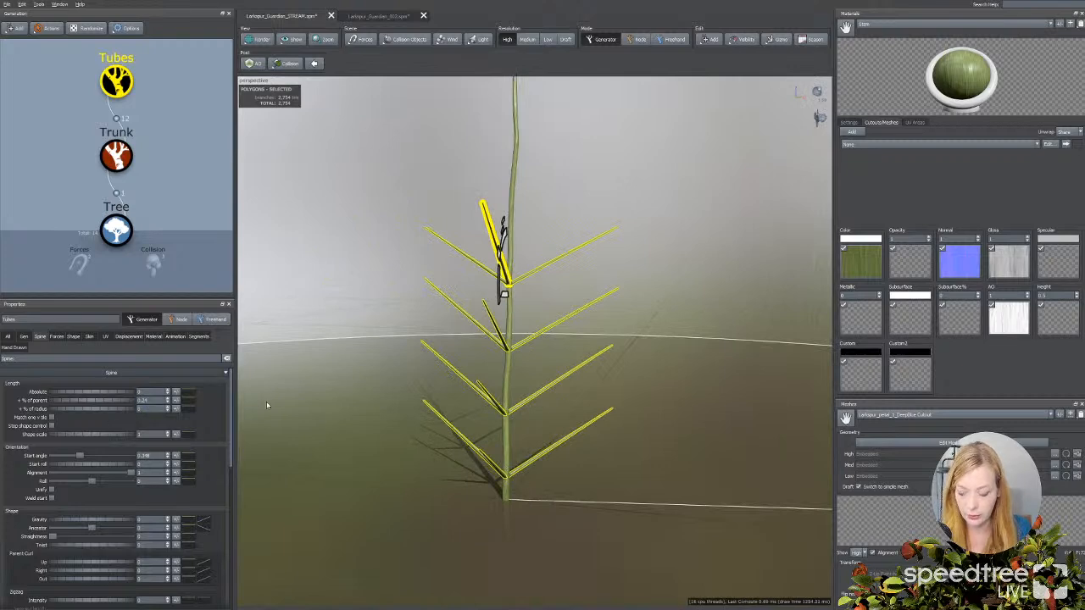
Step: Add a Frond generator to the Tubes branches
left_click_drag(534, 421, 497, 444)
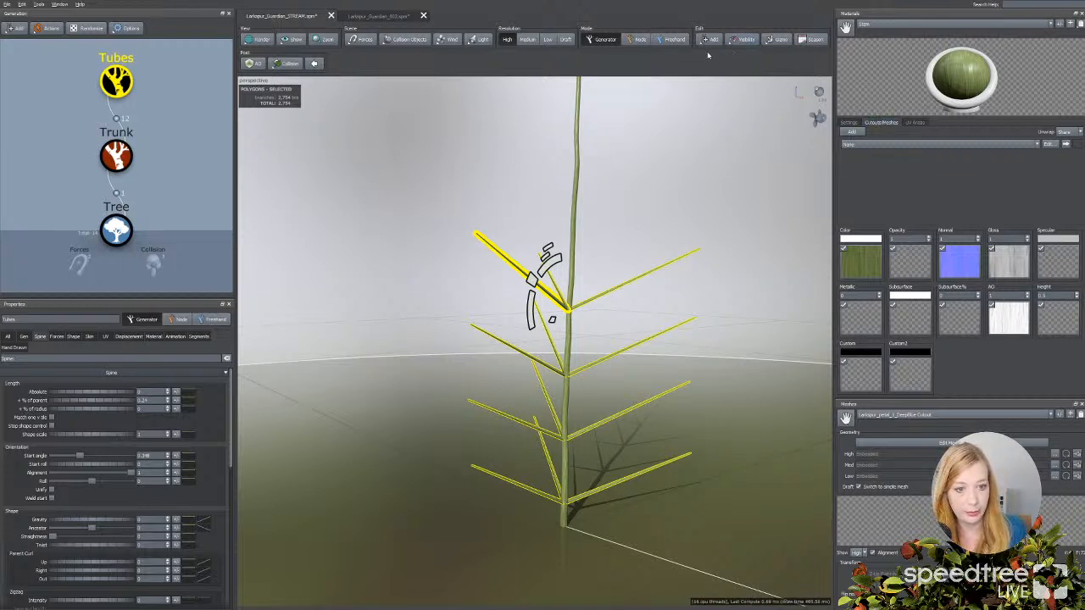
left_click(709, 39)
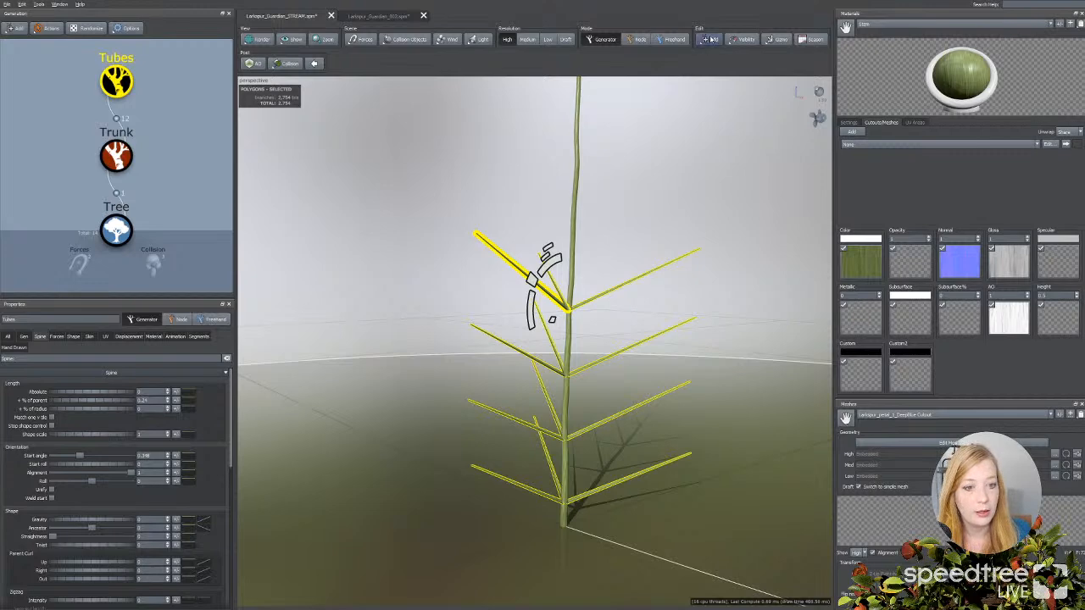
left_click(729, 84)
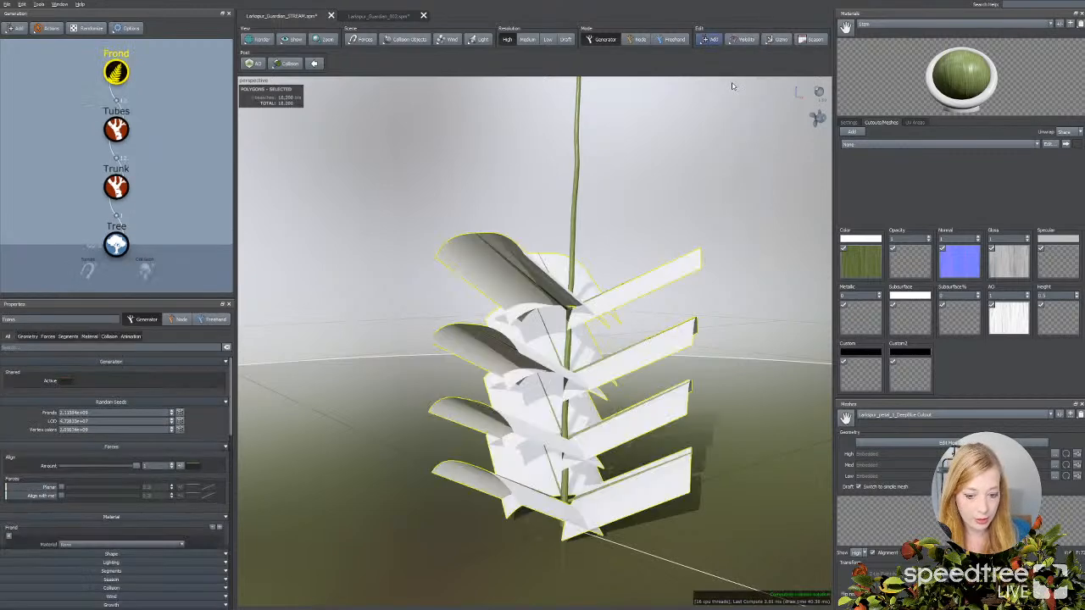
Step: Set the model's collision quality to None so the fronds are not pruned, and save the larkspur file
left_click(938, 27)
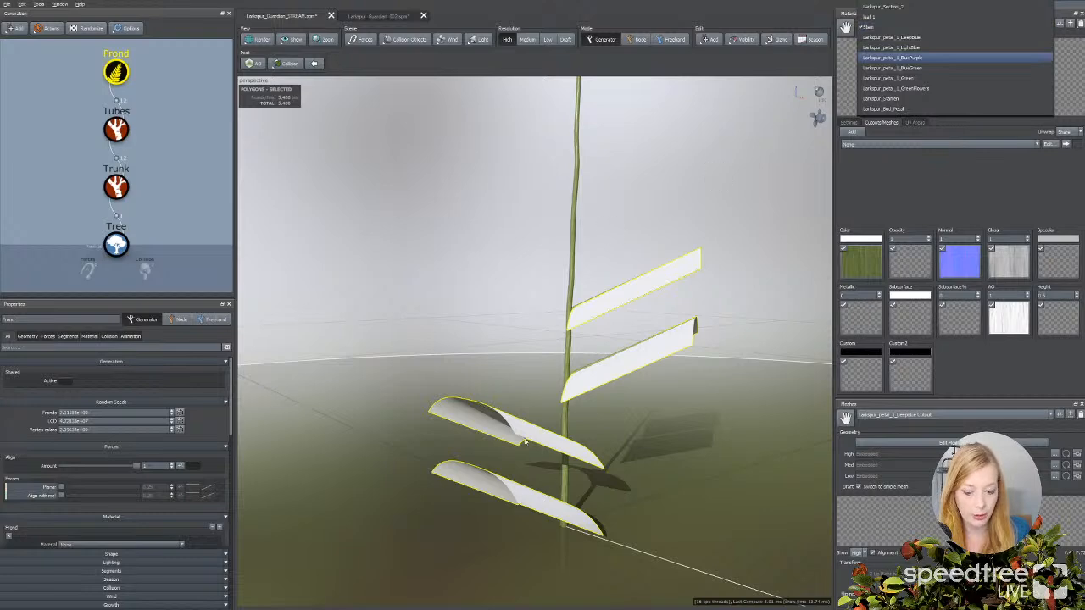
left_click_drag(600, 412, 579, 396)
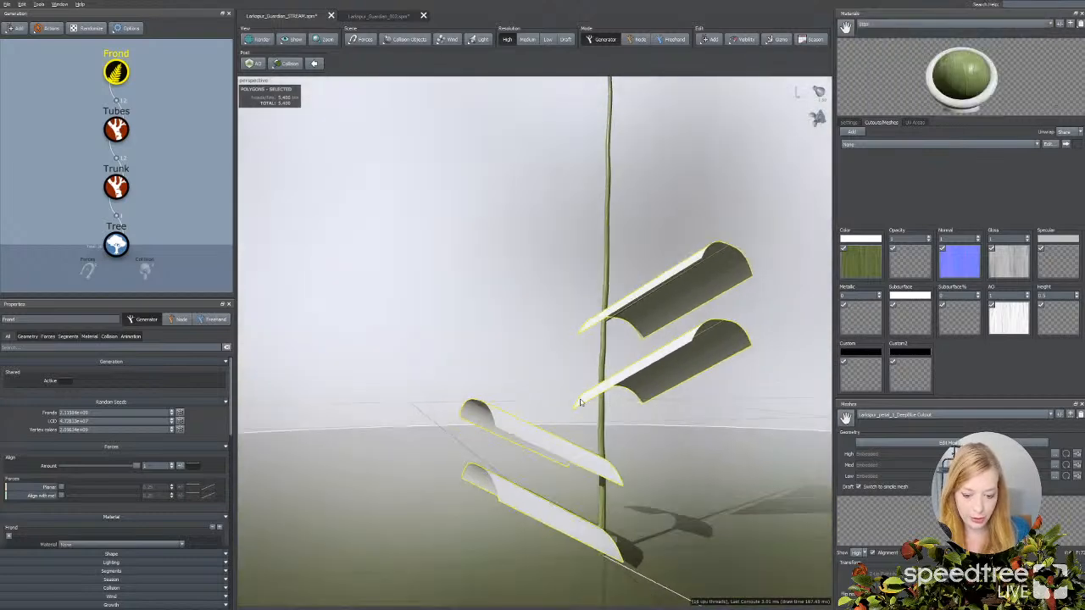
middle_click_drag(578, 396, 563, 398)
left_click(563, 397)
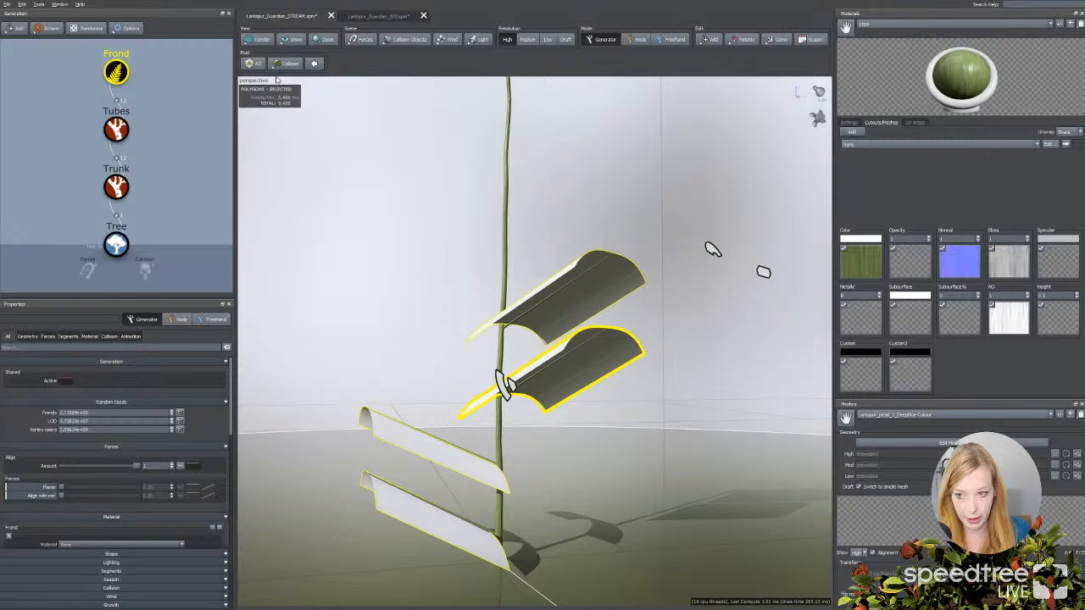
left_click(289, 63)
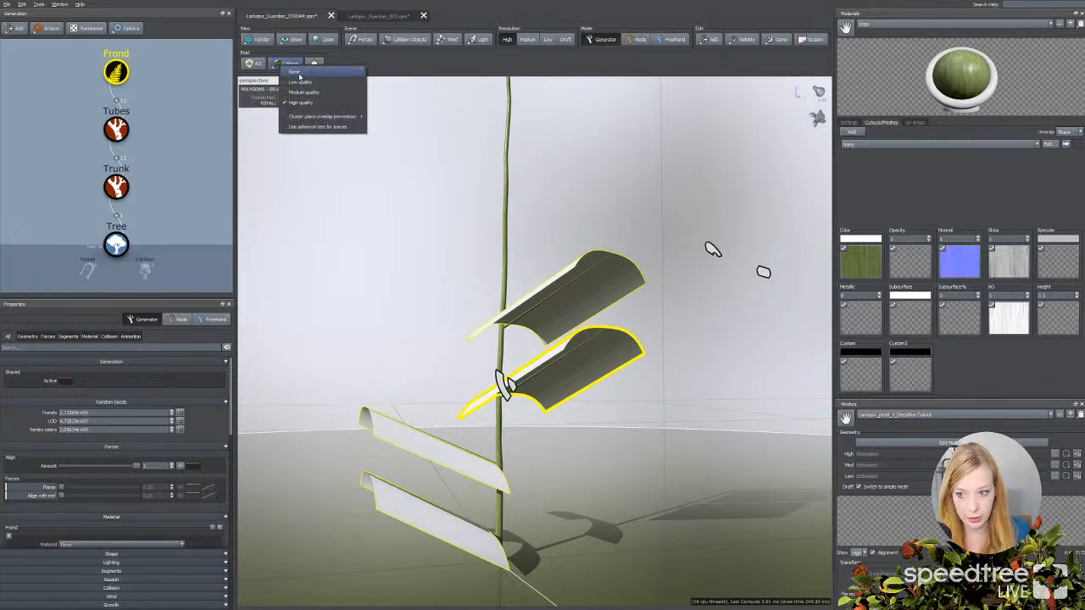
left_click(297, 79)
left_click(299, 79)
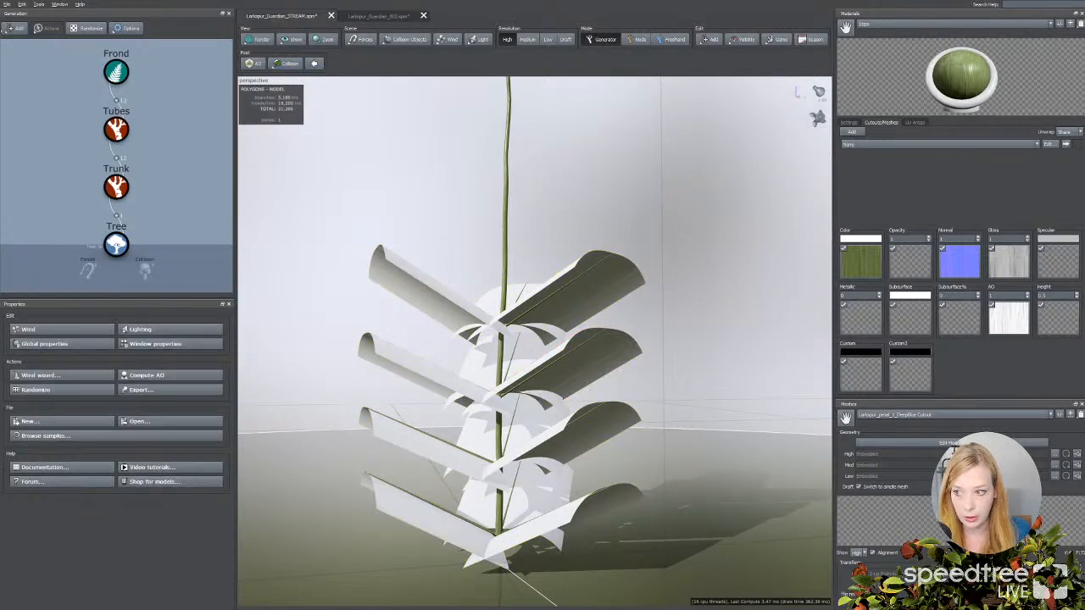
left_click(7, 4)
left_click(33, 49)
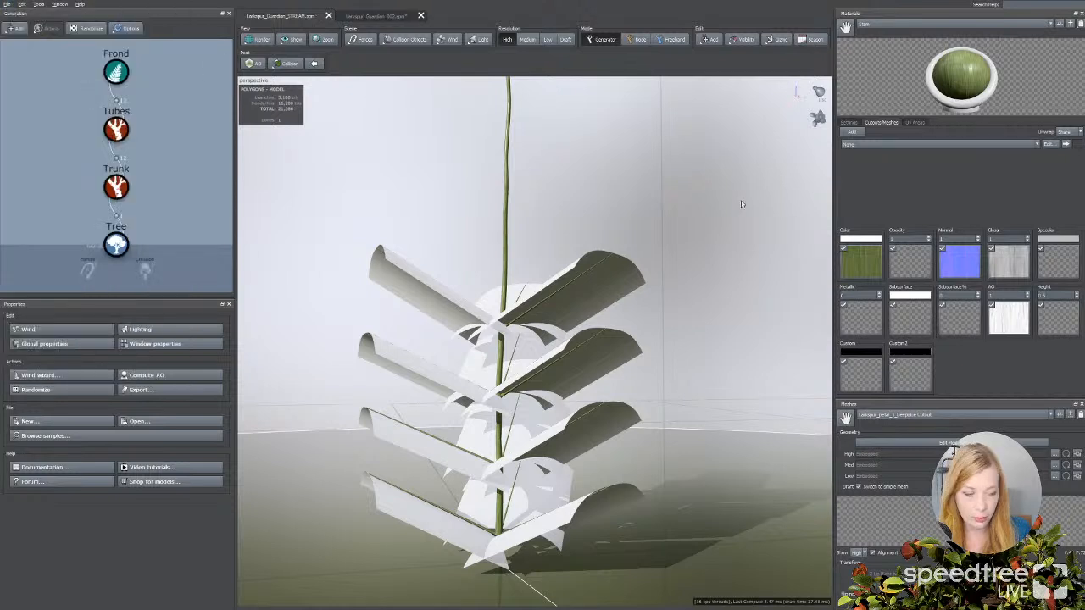
Step: Preview the Daisy_Leaf_front_1 and Larkspur_Section_2 materials, rotating the preview of each
left_click(983, 25)
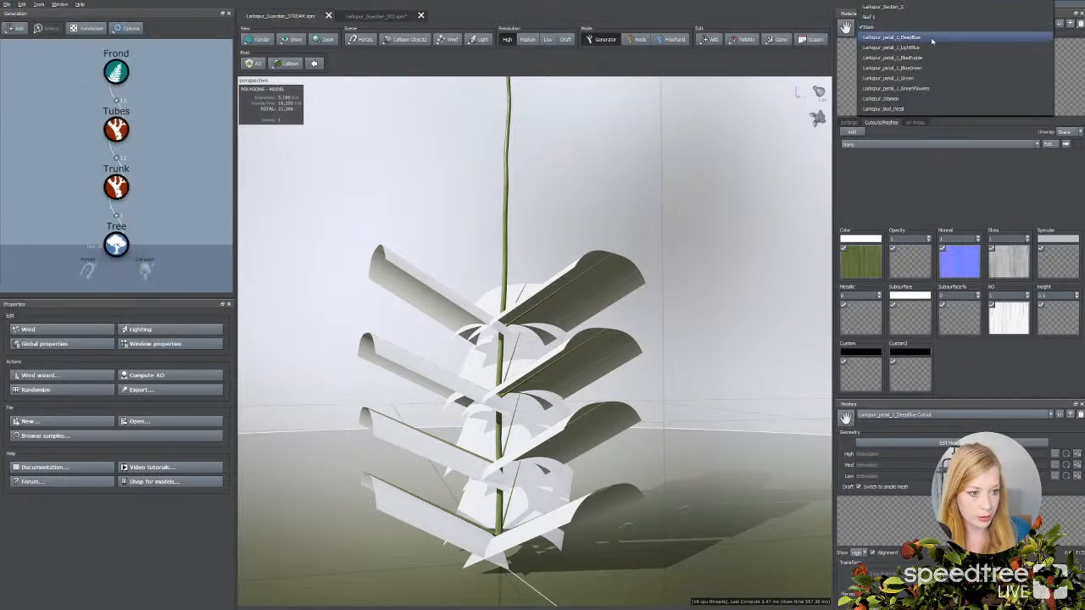
left_click(885, 4)
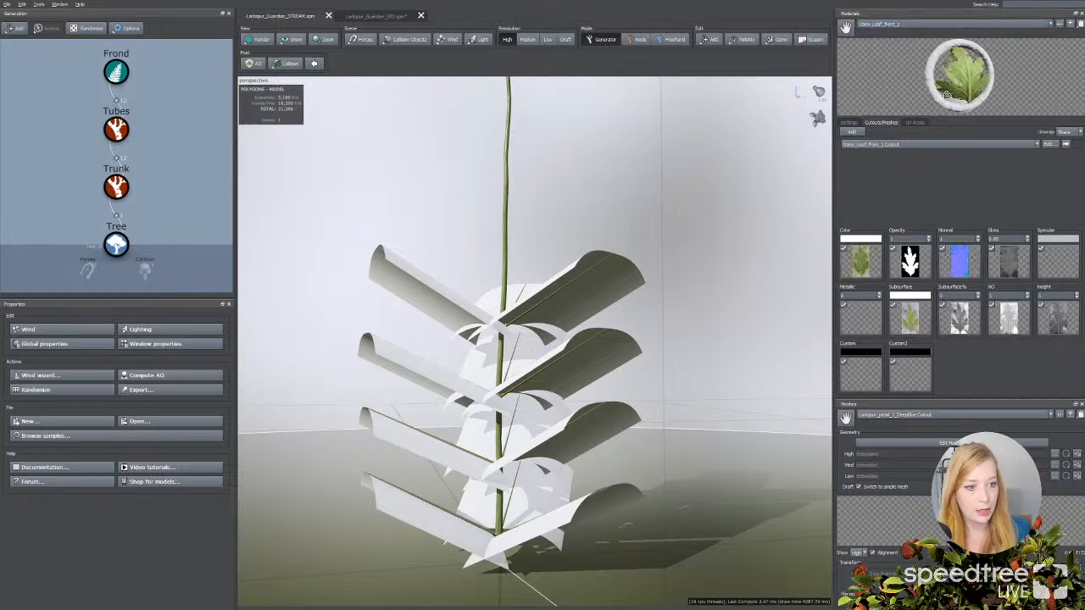
left_click_drag(947, 96, 931, 63)
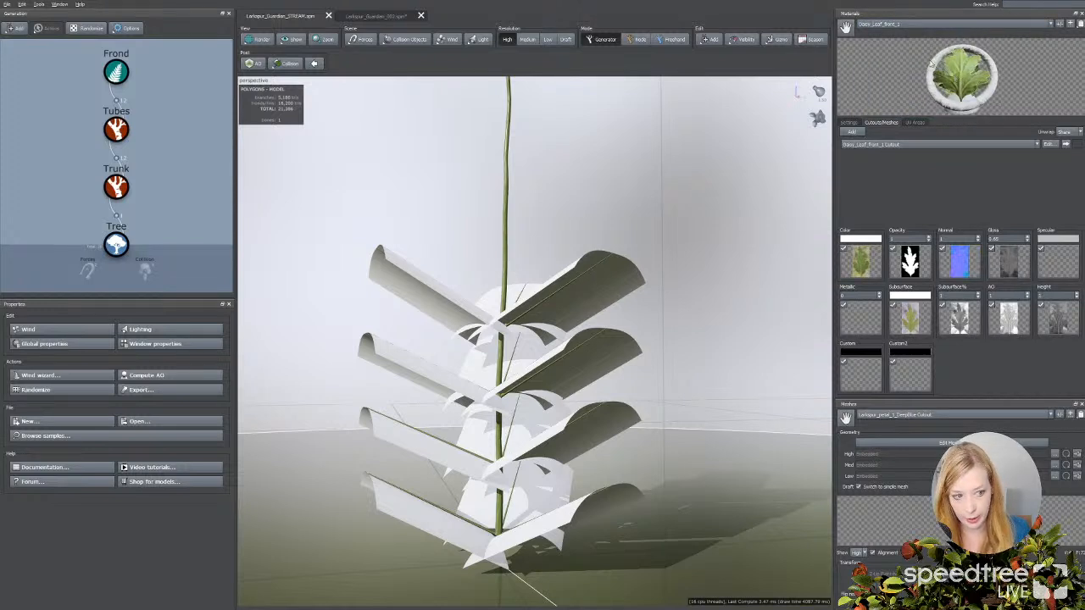
left_click(871, 24)
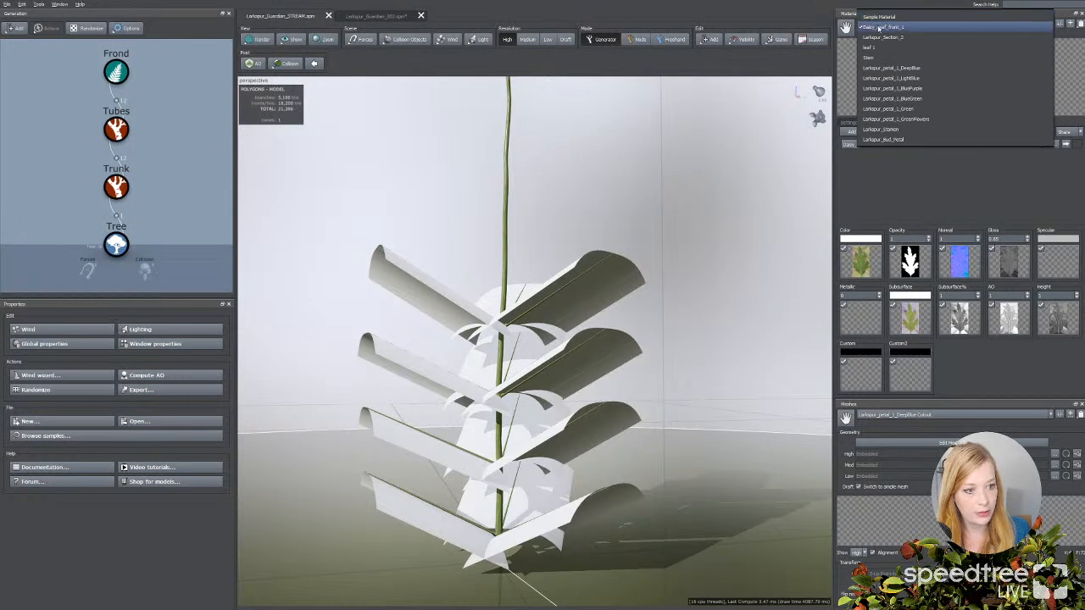
left_click(884, 37)
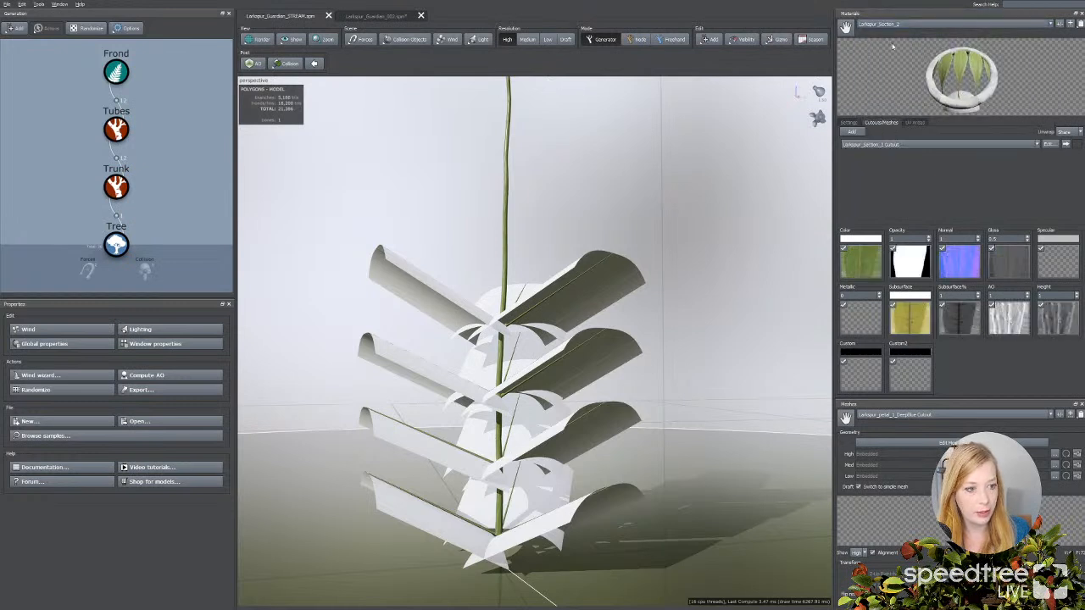
mouse_move(973, 73)
left_mouse_down()
mouse_move(923, 56)
mouse_move(963, 85)
left_mouse_up()
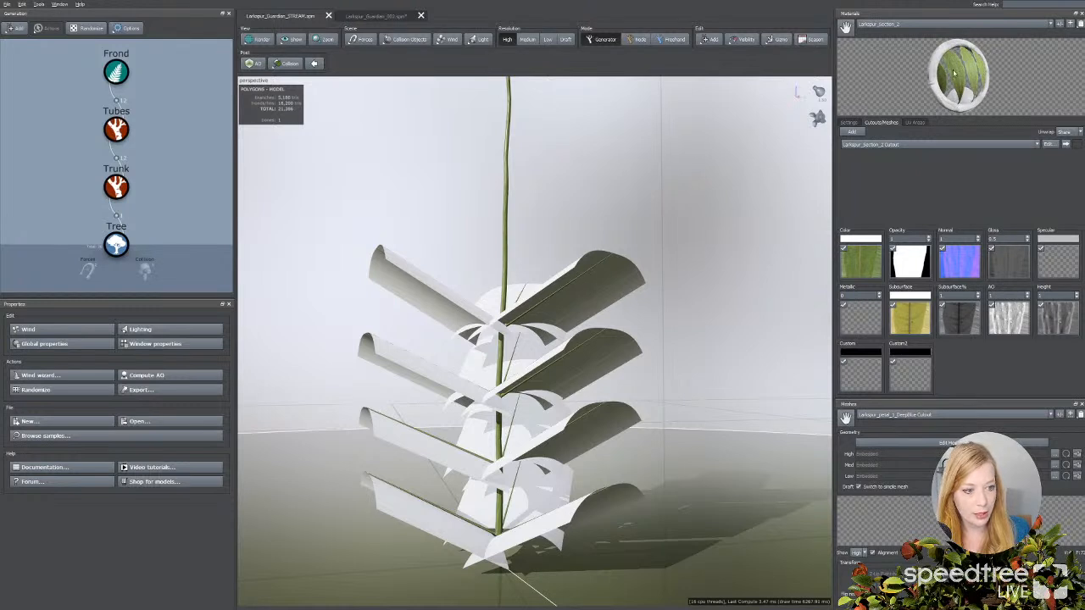
Step: Preview the Larkspur_Bud_Petal and leaf 1 materials, revisit Larkspur_Section_2, and make Daisy_Leaf_front_1 the displayed material
left_click(937, 24)
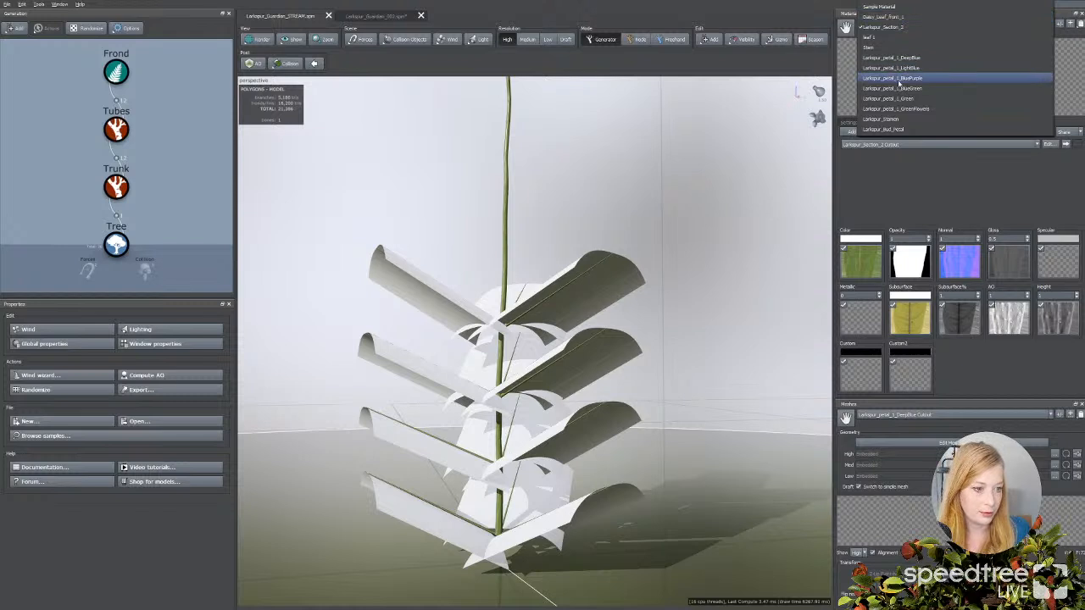
left_click(897, 129)
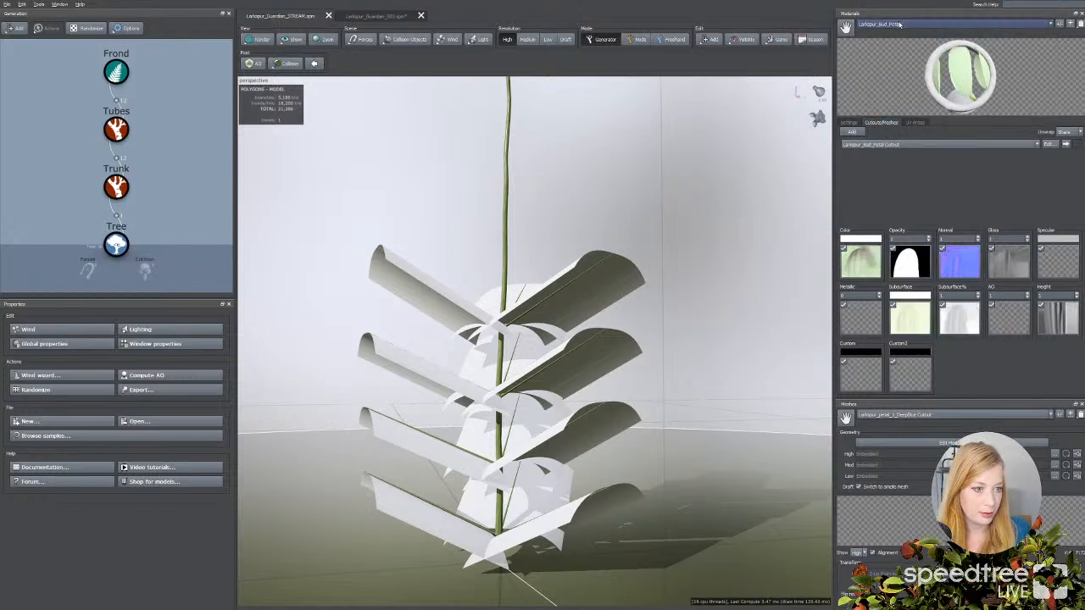
left_click(900, 24)
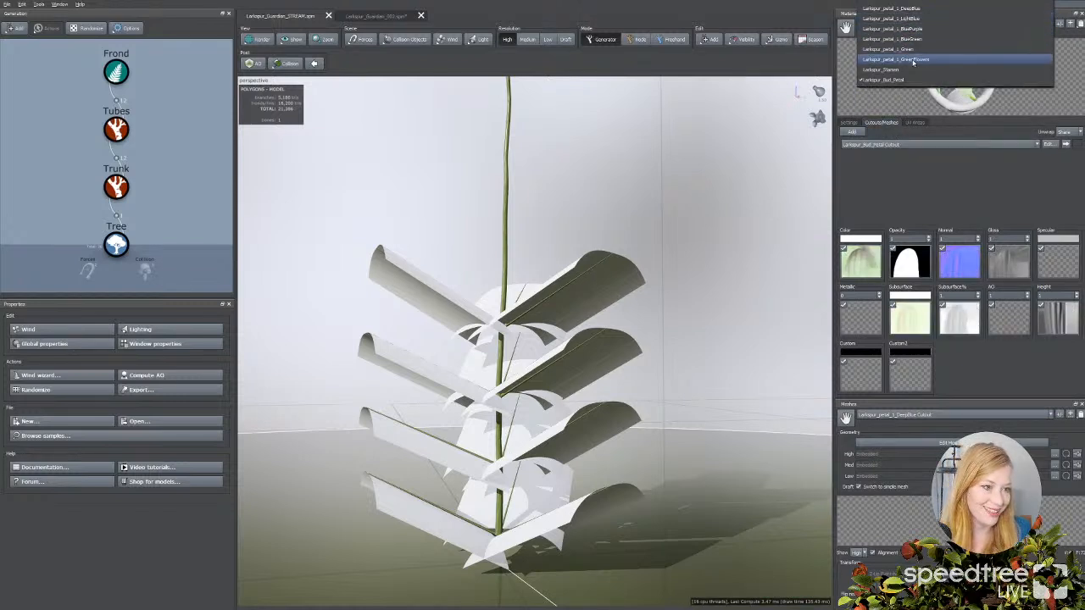
left_click(932, 9)
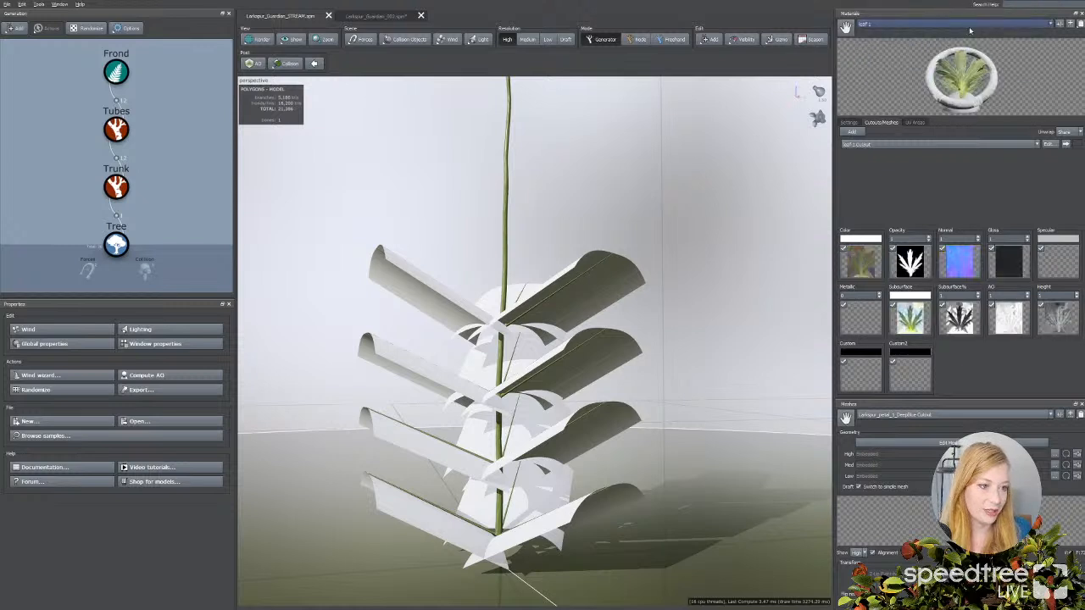
left_click(919, 25)
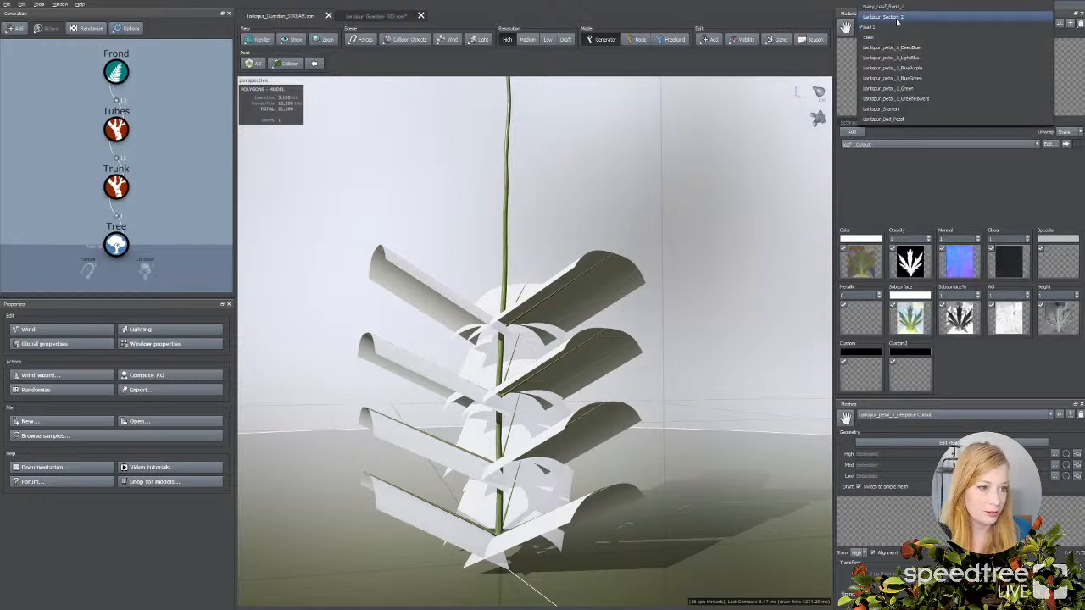
left_click(897, 18)
left_click(900, 23)
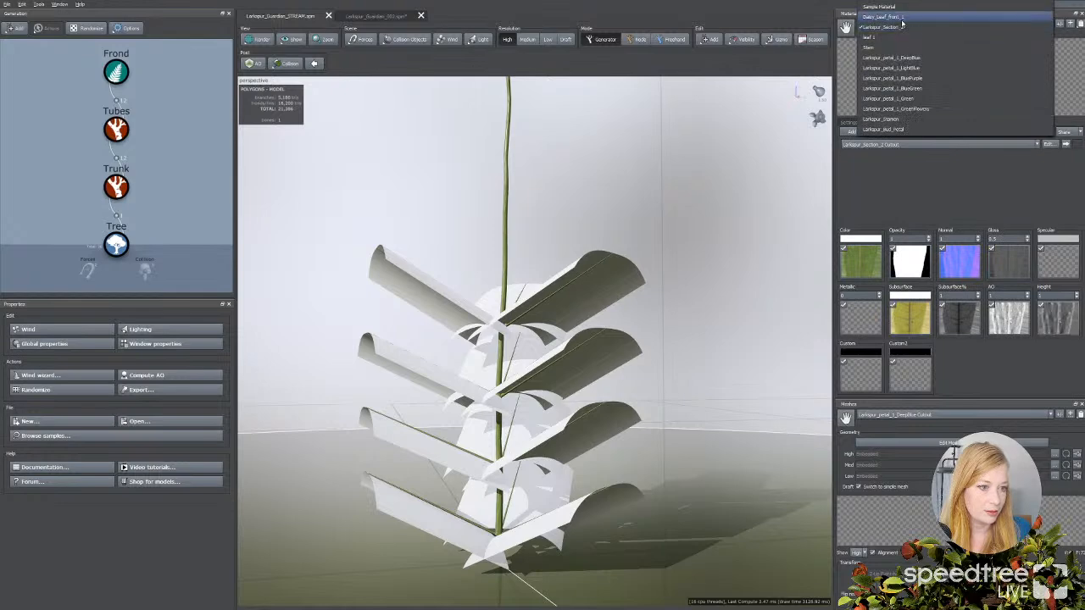
left_click(902, 17)
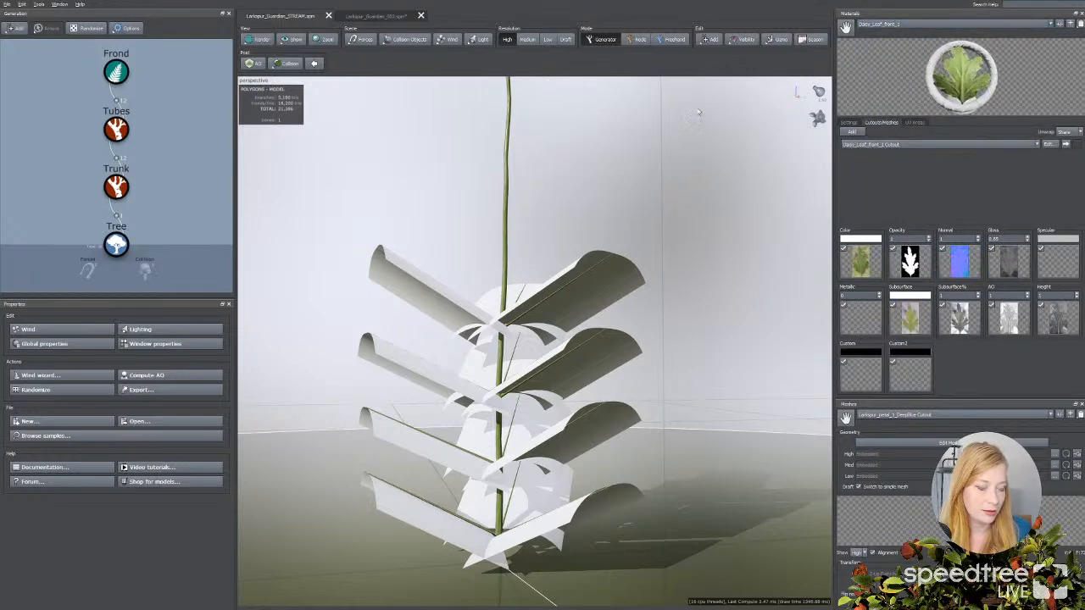
Step: Examine the batched leaves on the lower stem of the example larkspur model and return to the new file
left_click(379, 16)
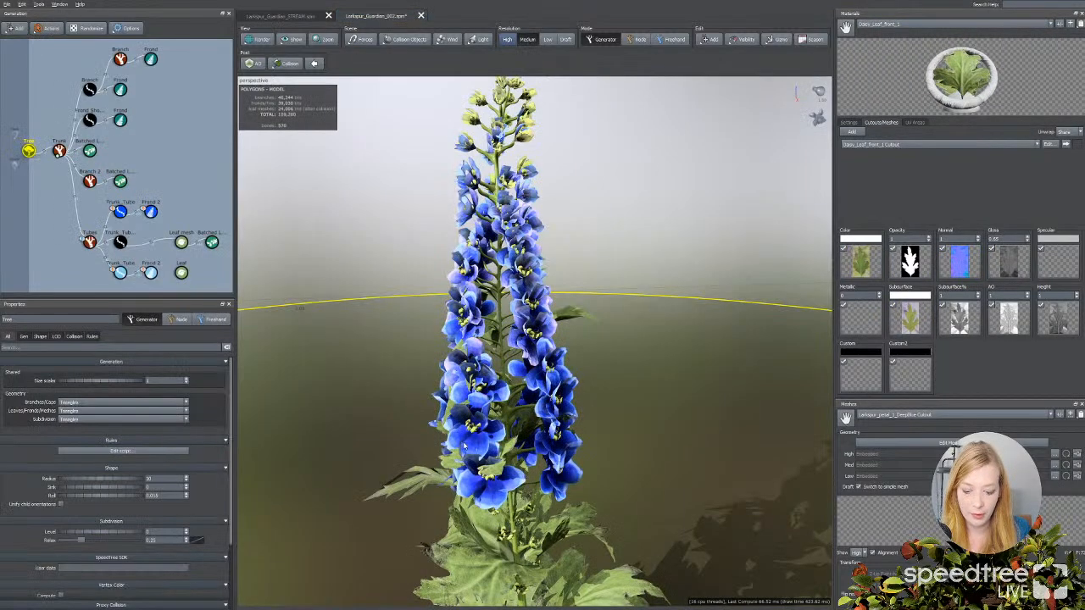
middle_click_drag(471, 355, 470, 123)
left_click(470, 355)
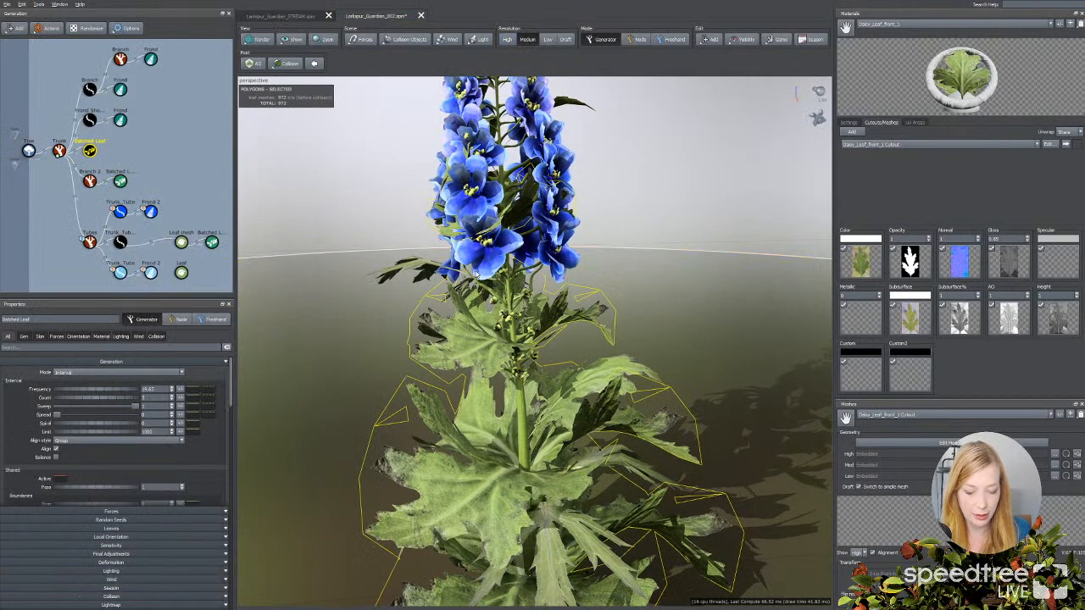
left_click(279, 16)
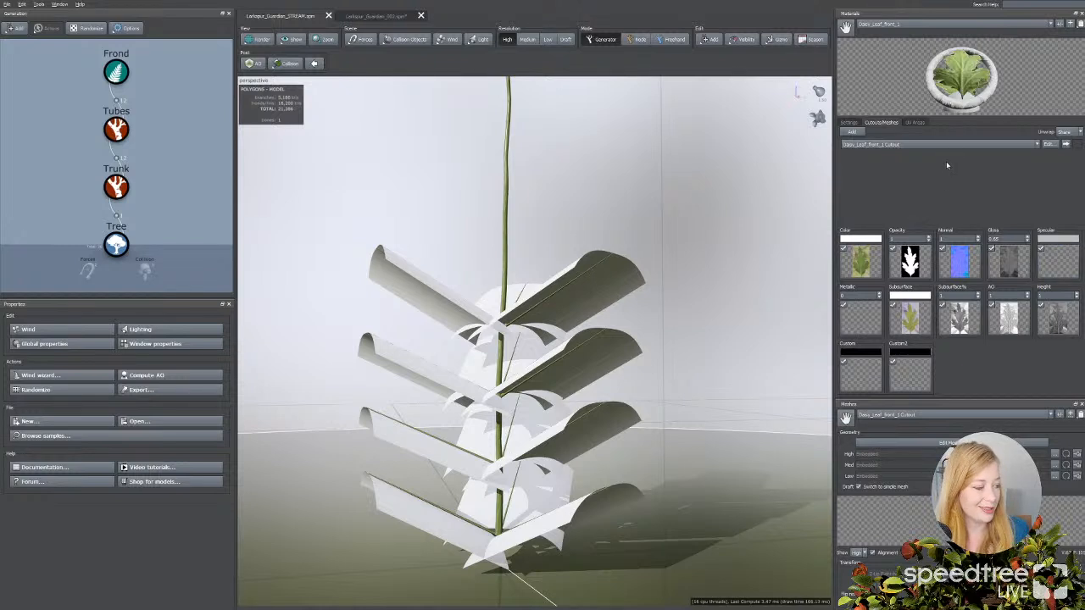
Step: Review the Daisy_Leaf_front_1 material's settings and inspect its cutout mesh in the cutout editor
left_click(859, 126)
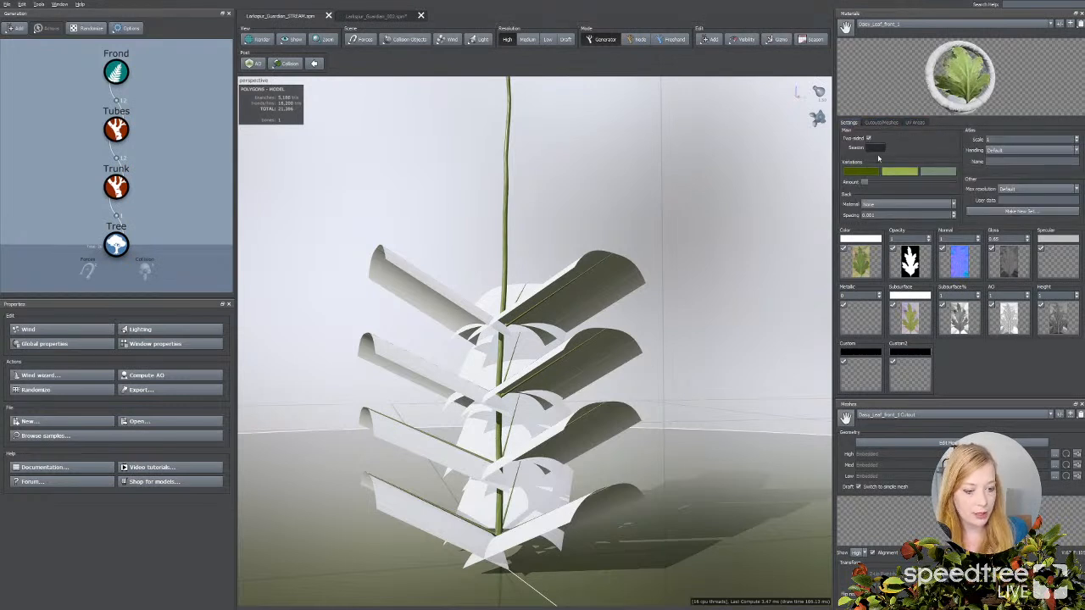
left_click(882, 123)
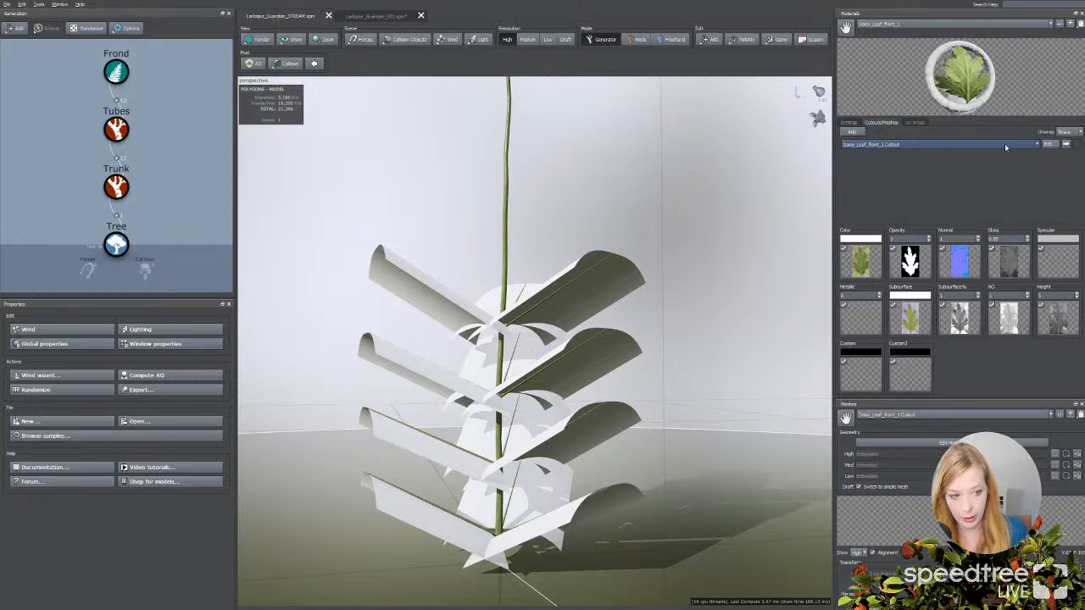
left_click(1048, 146)
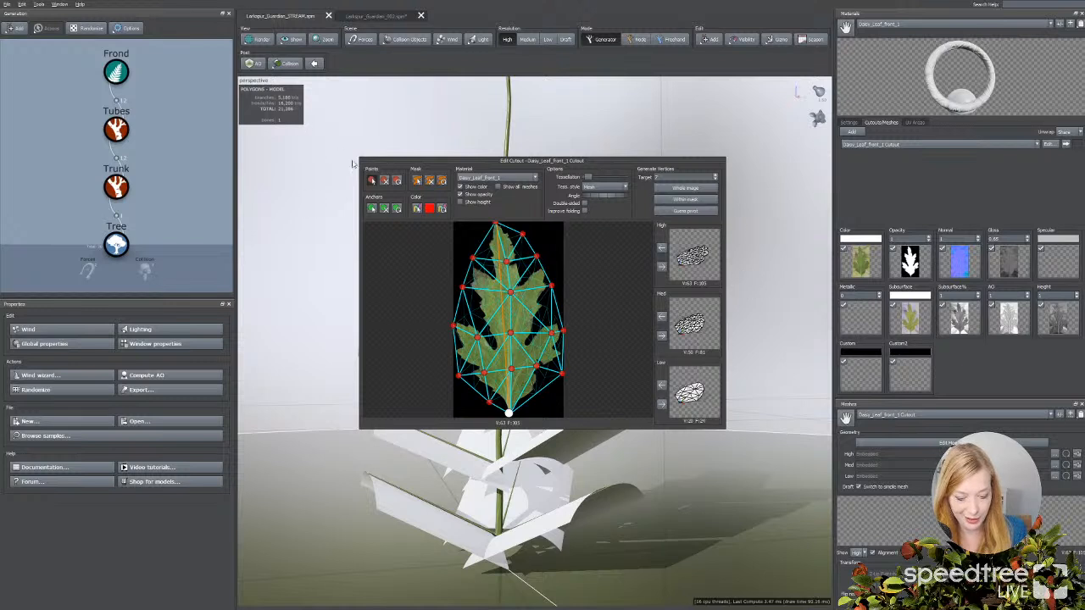
left_click(329, 327)
Step: Assign the Daisy_Leaf_front_1 material to the Frond generator and check the leaves from above
left_click(416, 380)
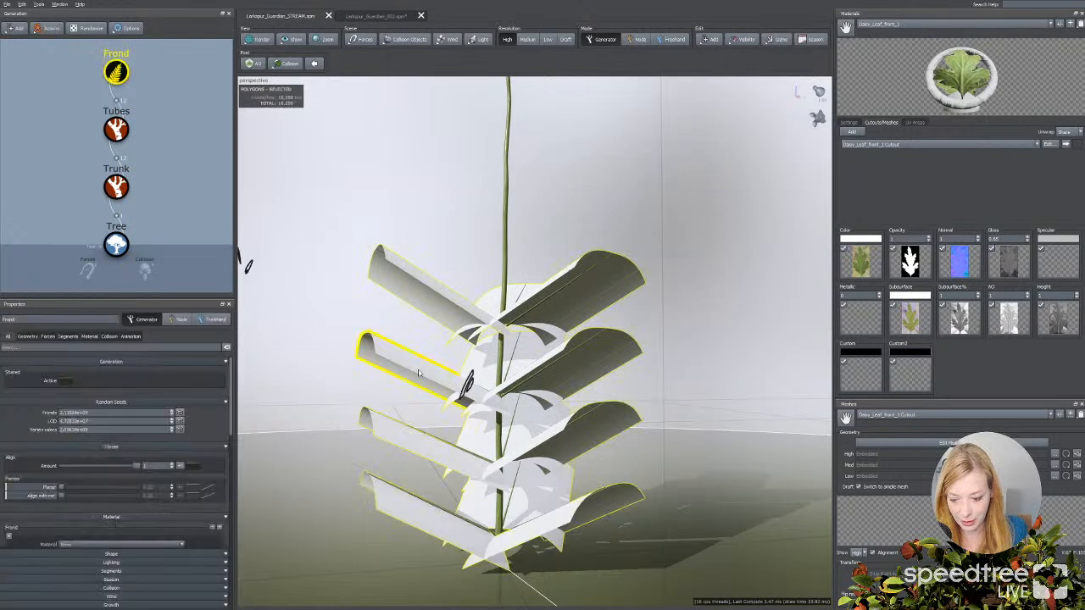
left_click(89, 338)
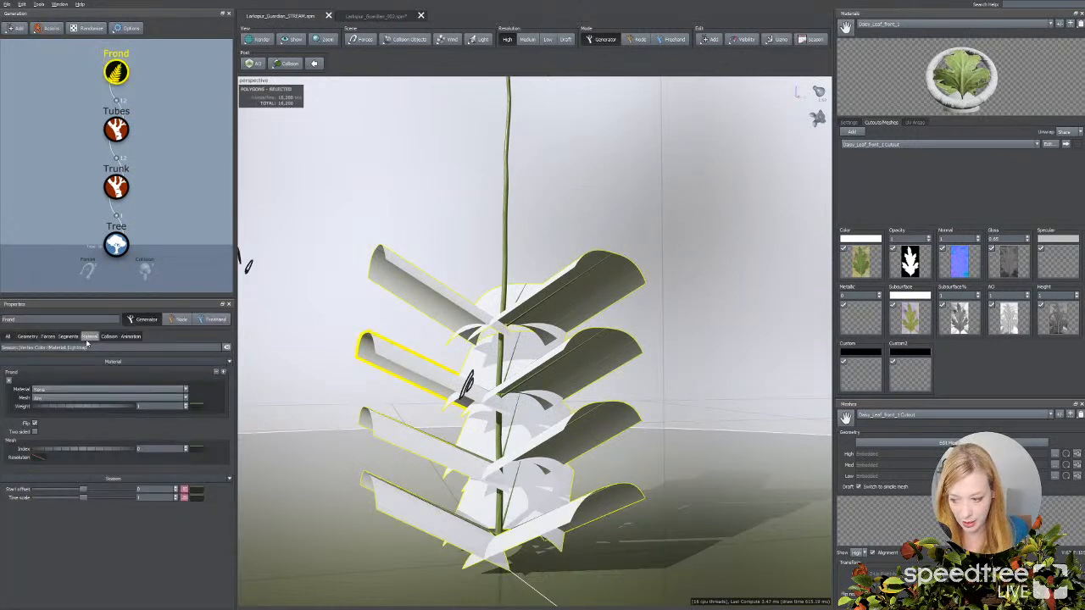
left_click(62, 389)
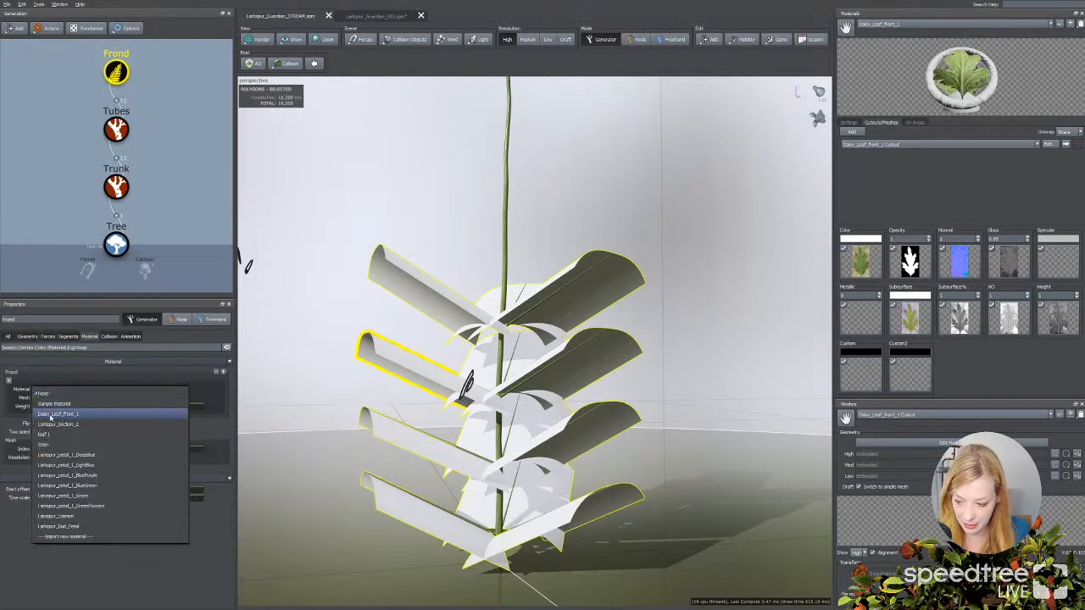
left_click(56, 413)
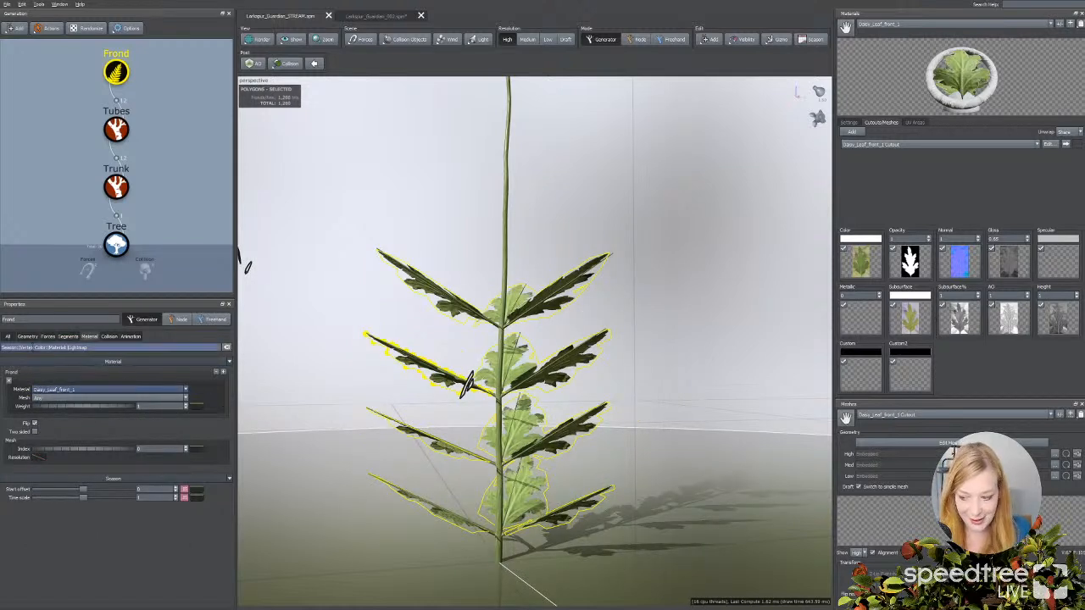
mouse_move(575, 345)
left_mouse_down()
mouse_move(670, 365)
mouse_move(582, 359)
left_mouse_up()
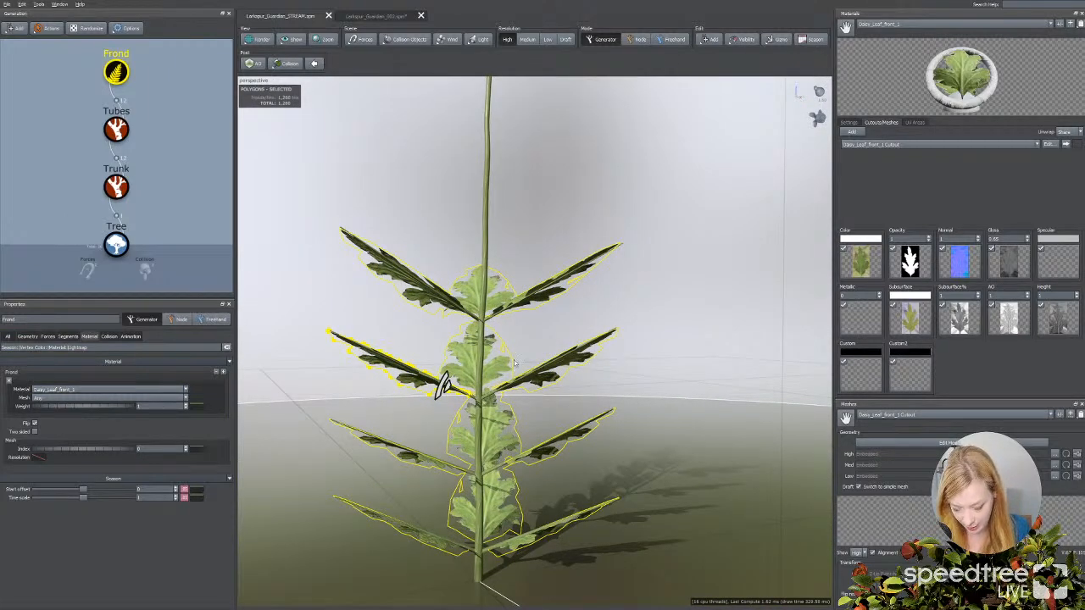
left_click_drag(514, 360, 491, 366)
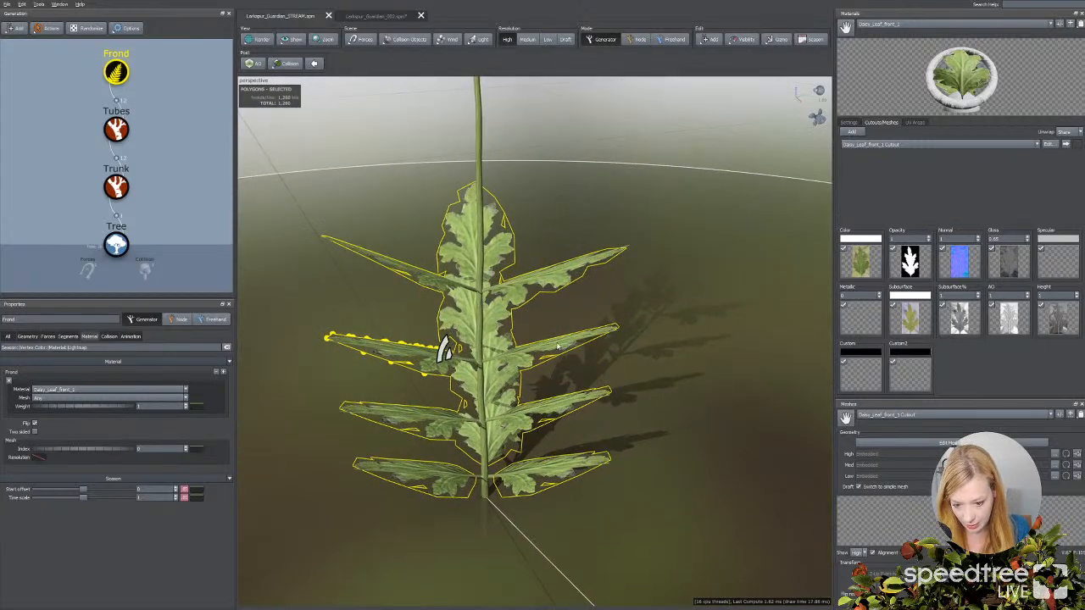
Step: Raise the fronds' boundary start to about 0.15 and give it a variance of about 0.12
left_click(520, 359)
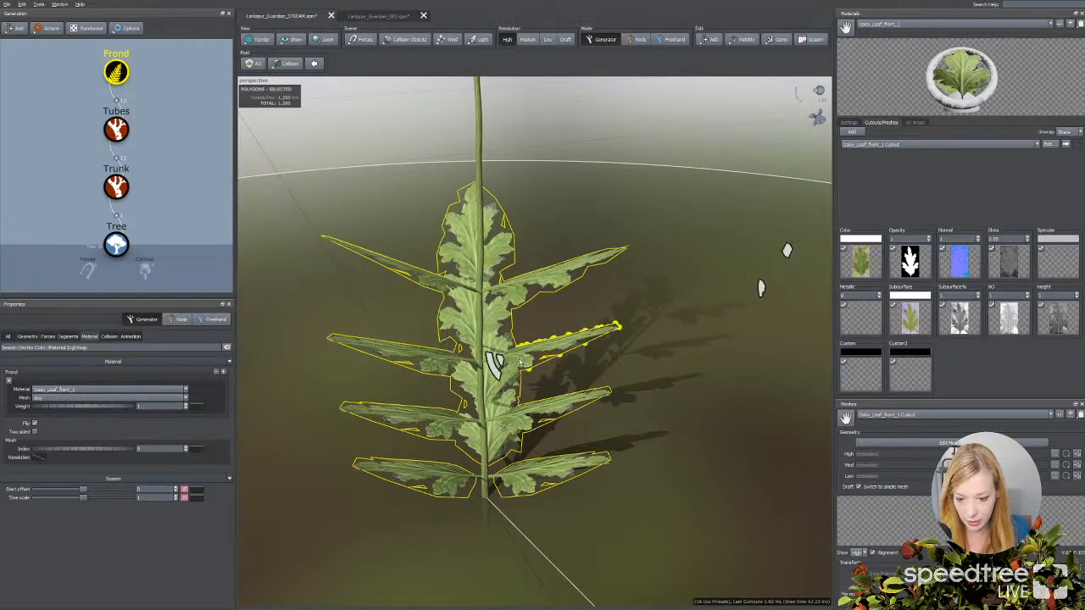
left_click(120, 75)
left_click(44, 337)
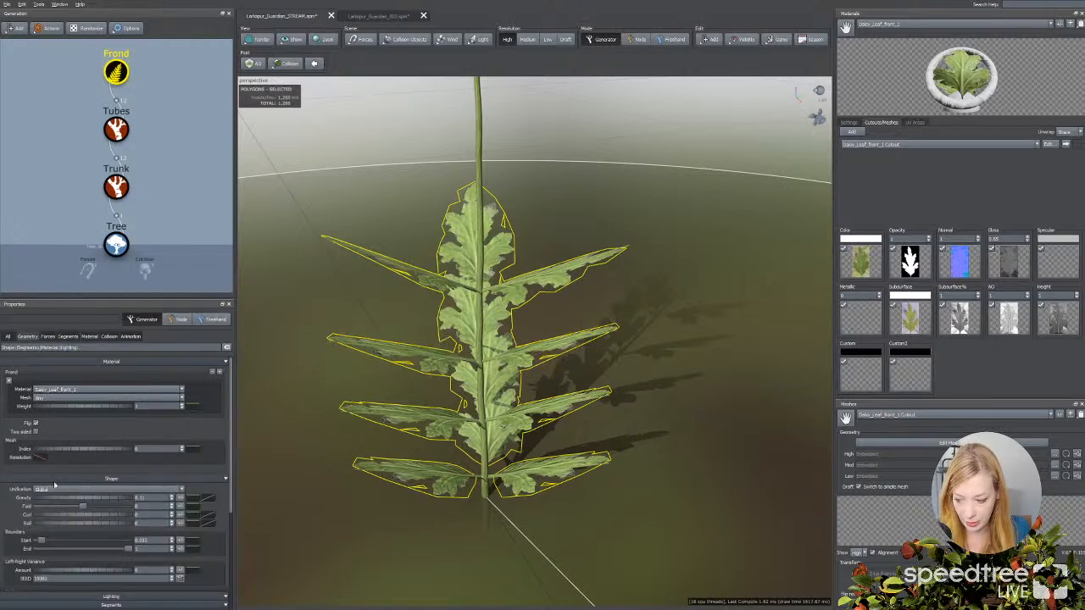
left_click_drag(41, 541, 52, 542)
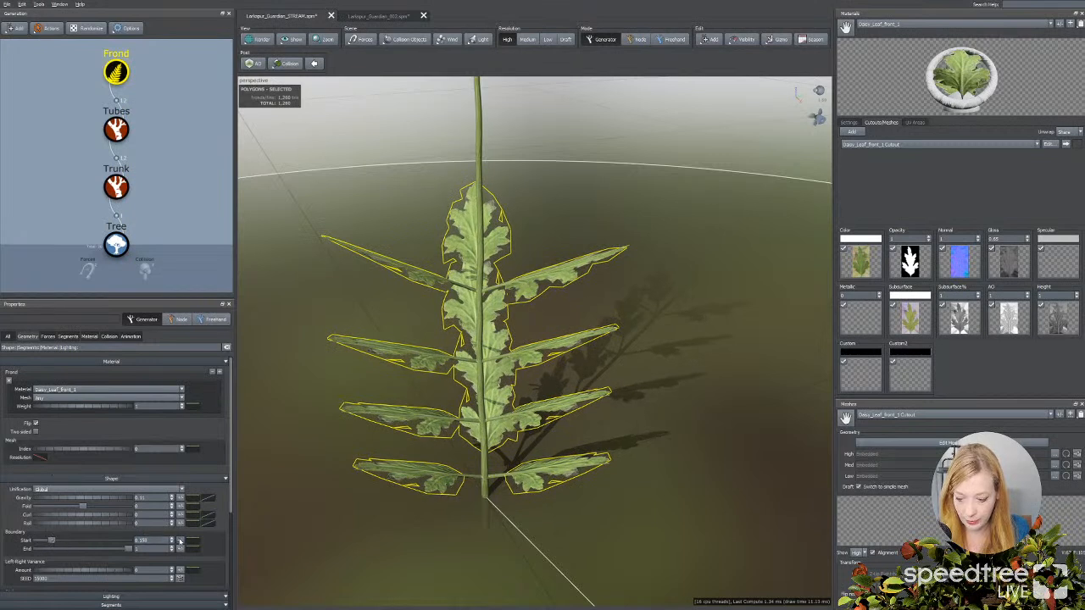
left_click(180, 540)
left_click_drag(239, 532, 278, 517)
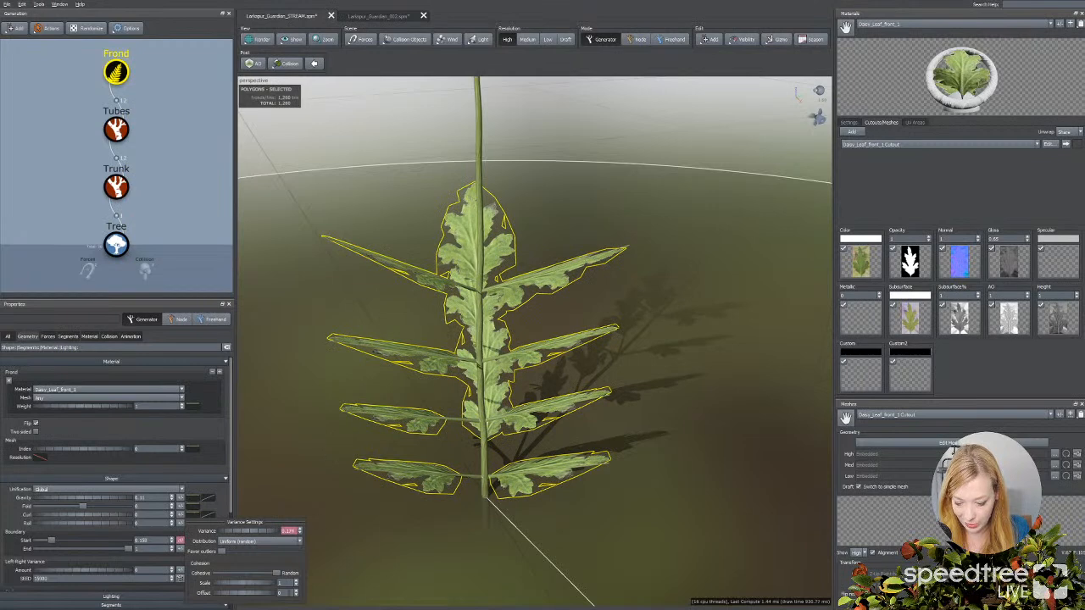
Step: Review the delphinium reference photos in the browser and return to the larkspur model in SpeedTree
key("alt+Tab")
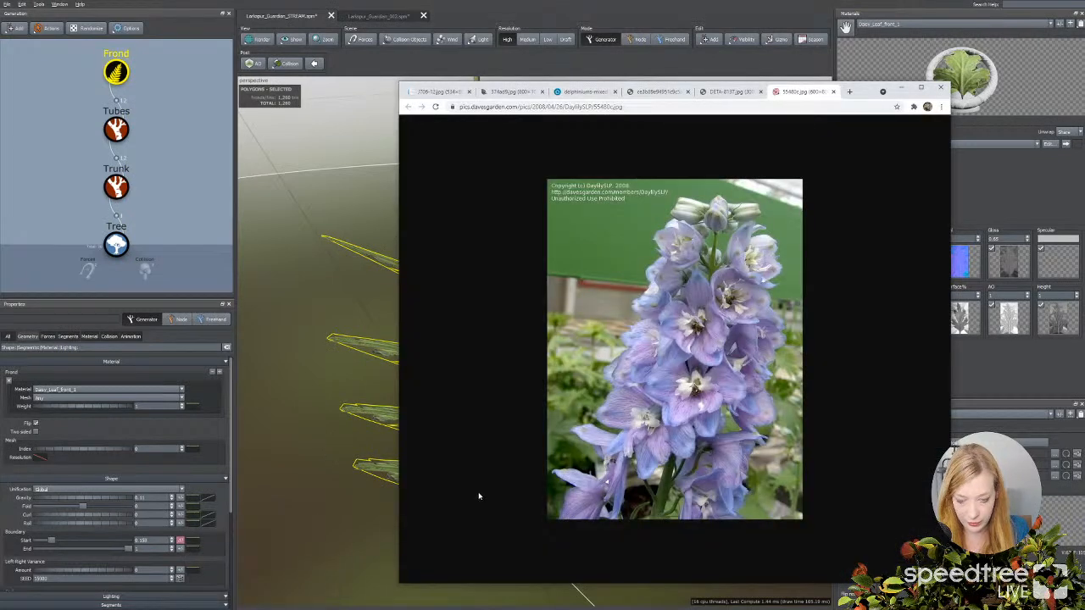
left_click(650, 92)
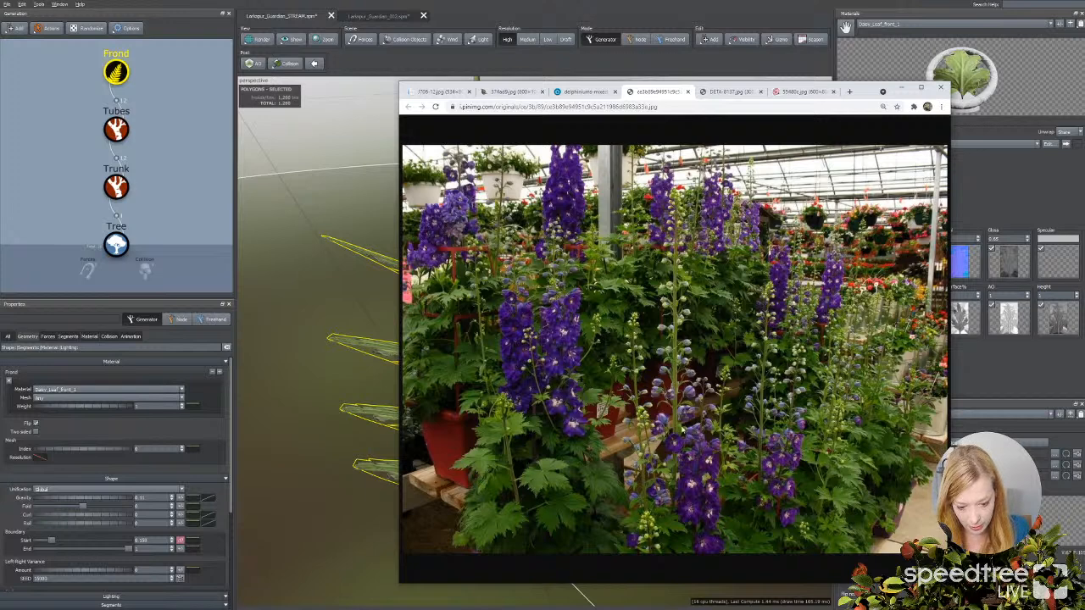
left_click(324, 390)
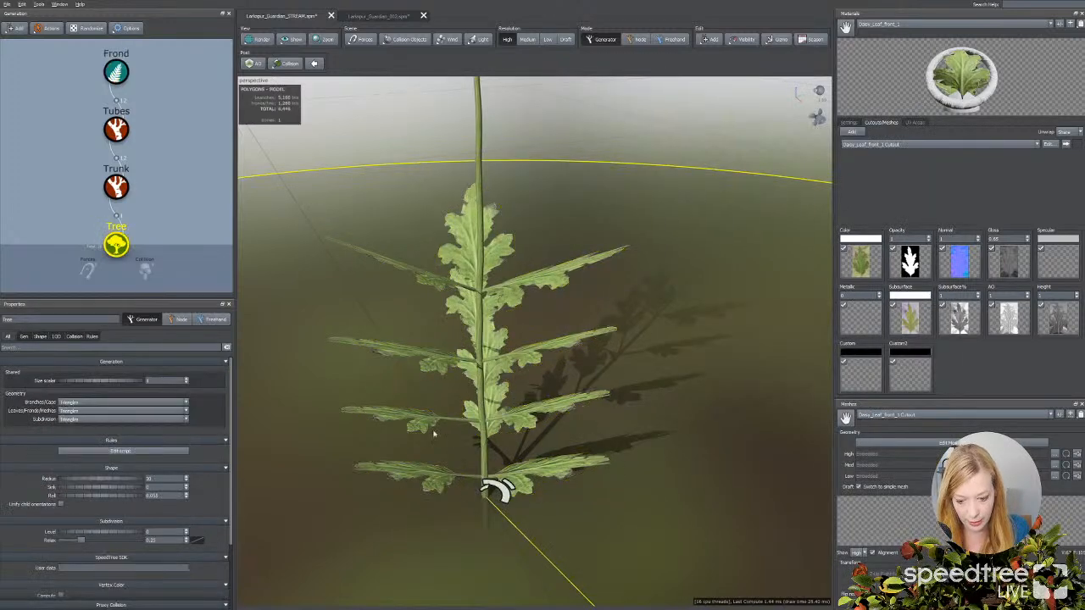
Step: Set the Tubes generator's interval count to 2 and raise its spiral to about 2 so the leaf branches rotate around the stem
left_click(465, 426)
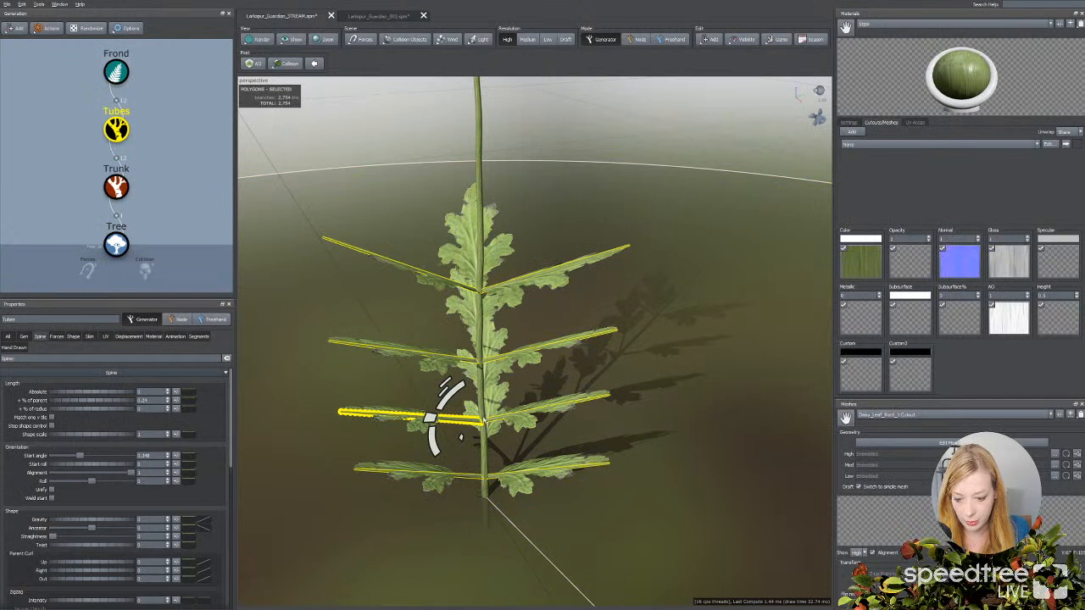
left_click(24, 336)
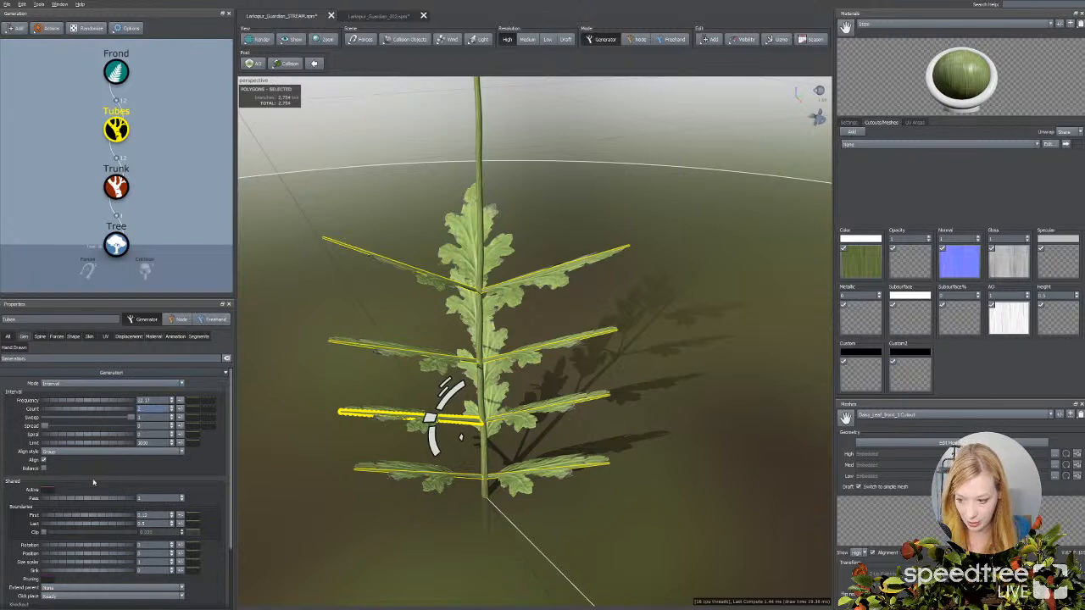
key("Return")
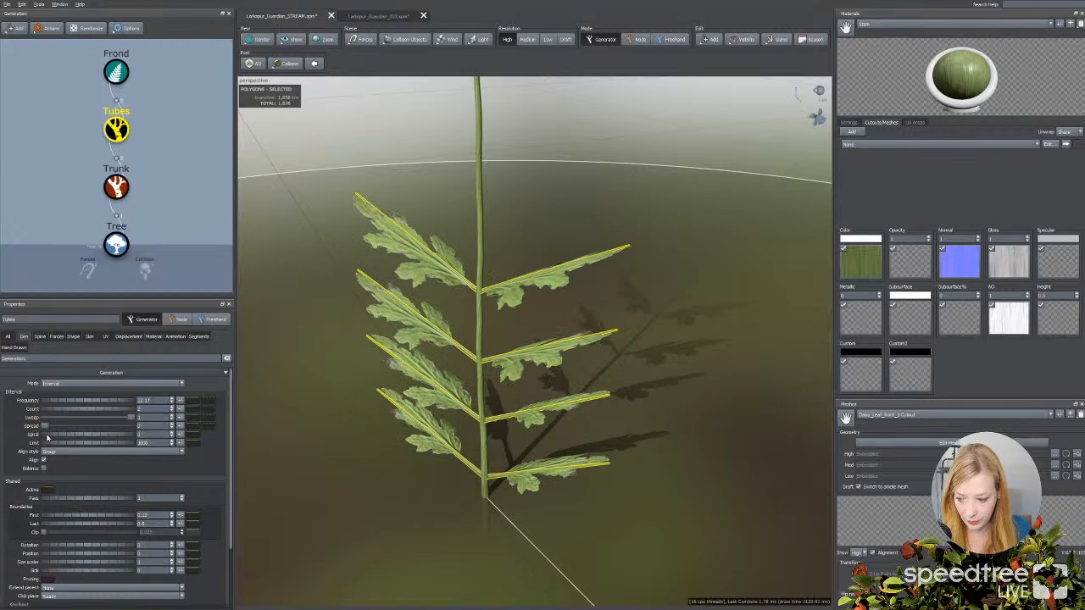
left_click_drag(47, 435, 136, 436)
left_click_drag(416, 549, 418, 528)
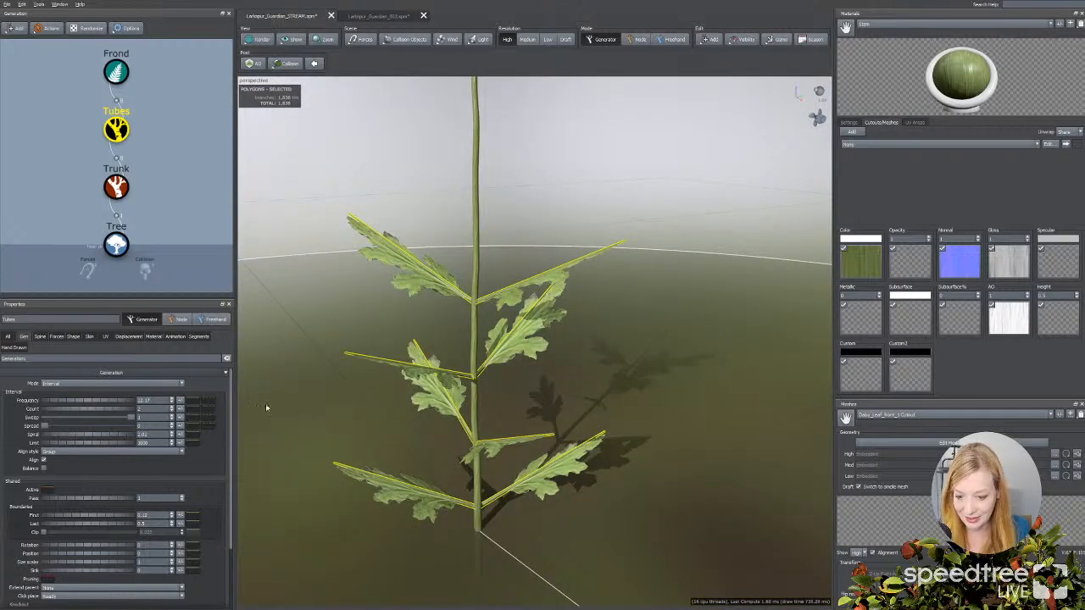
Step: Give the Frond generator's width scale a random variance of about 0.2
left_click(529, 341)
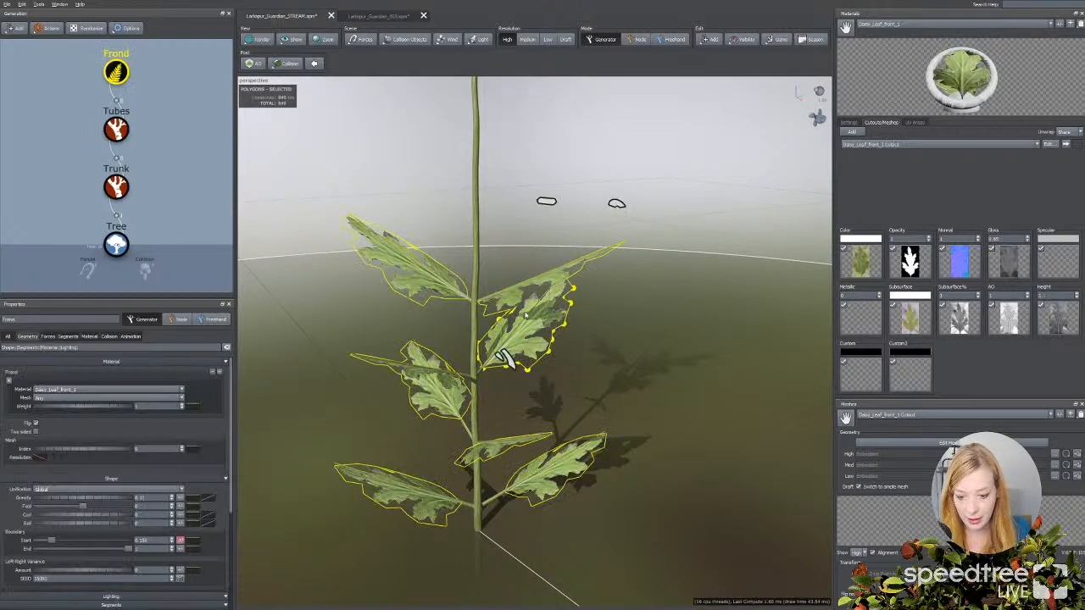
left_click_drag(508, 475, 474, 473)
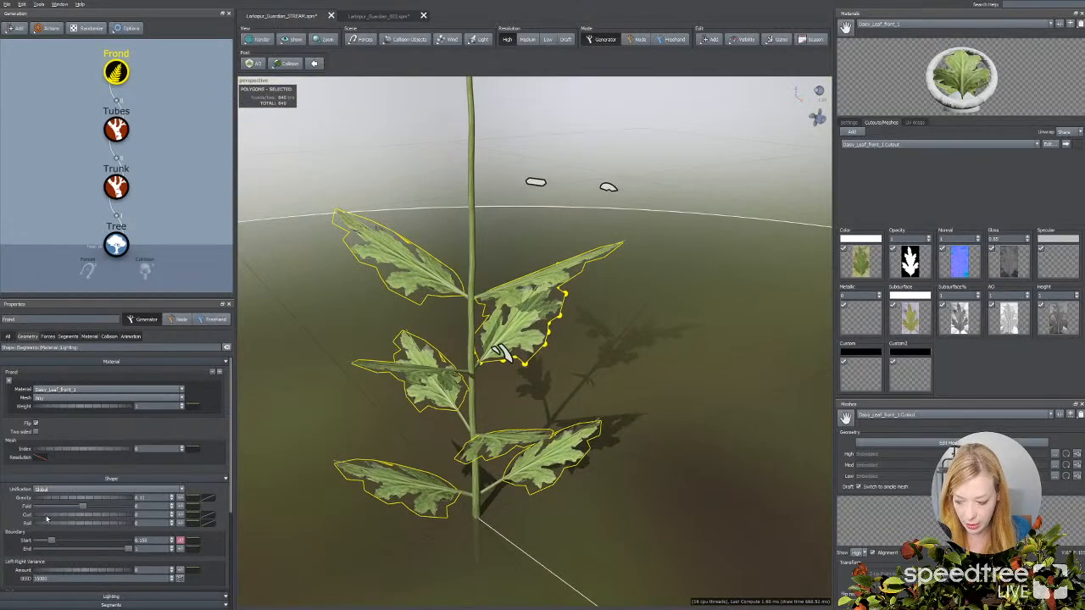
scroll(80, 551, "down", 4)
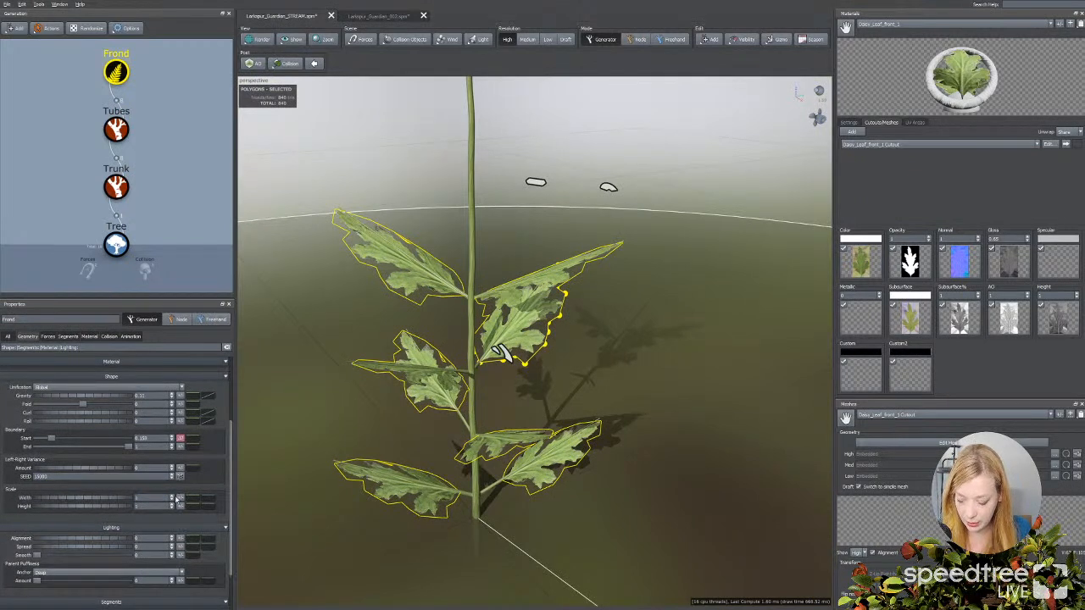
left_click(180, 498)
left_click_drag(314, 513, 332, 513)
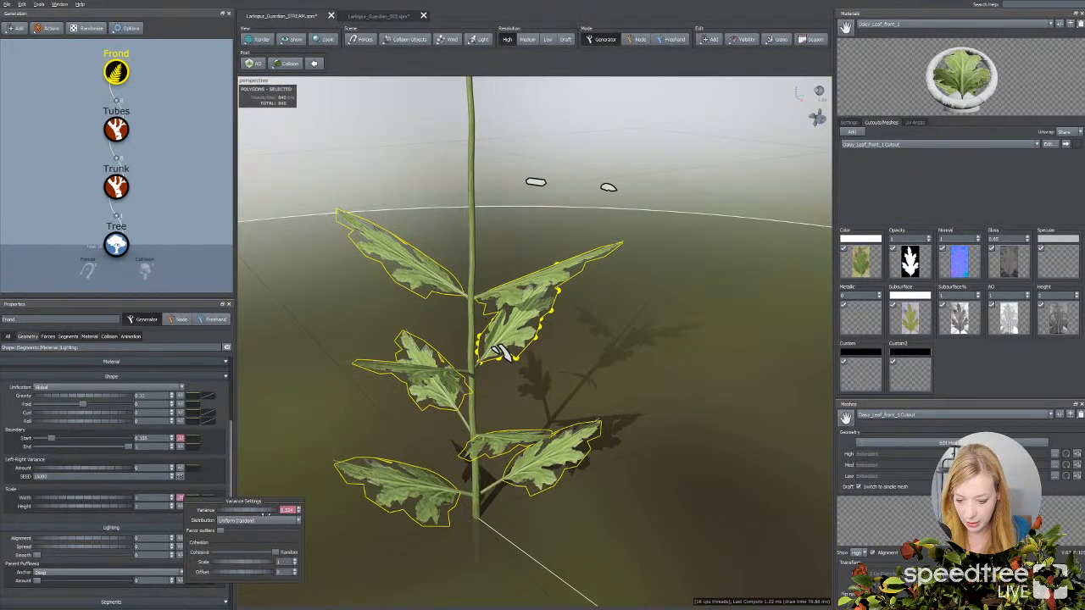
left_click_drag(250, 511, 121, 524)
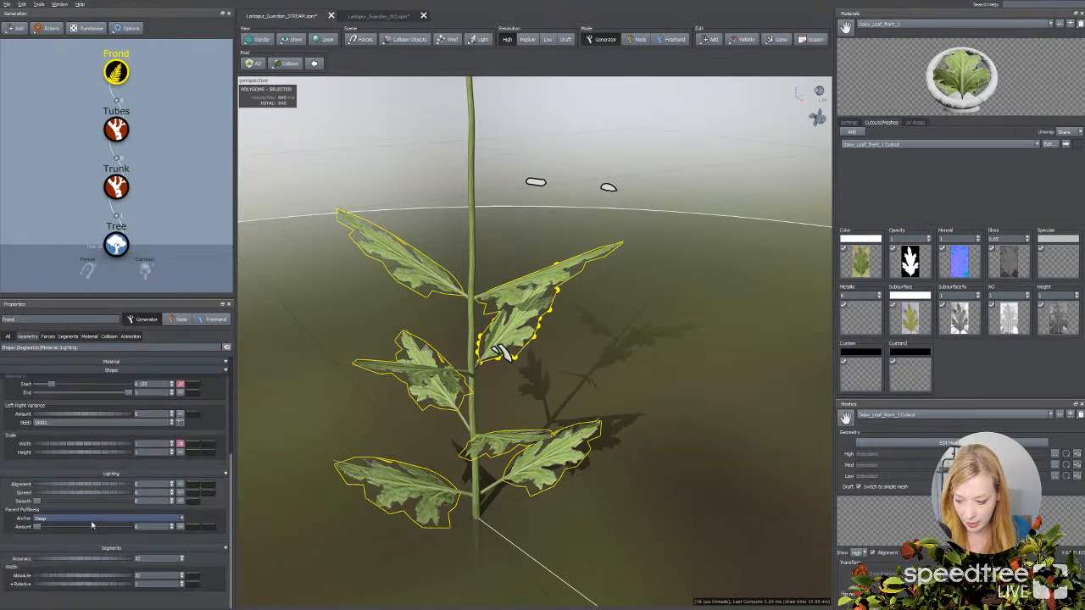
Step: Add random variance to the fronds' fold and set their curl to about -0.19
scroll(51, 507, "up", 1)
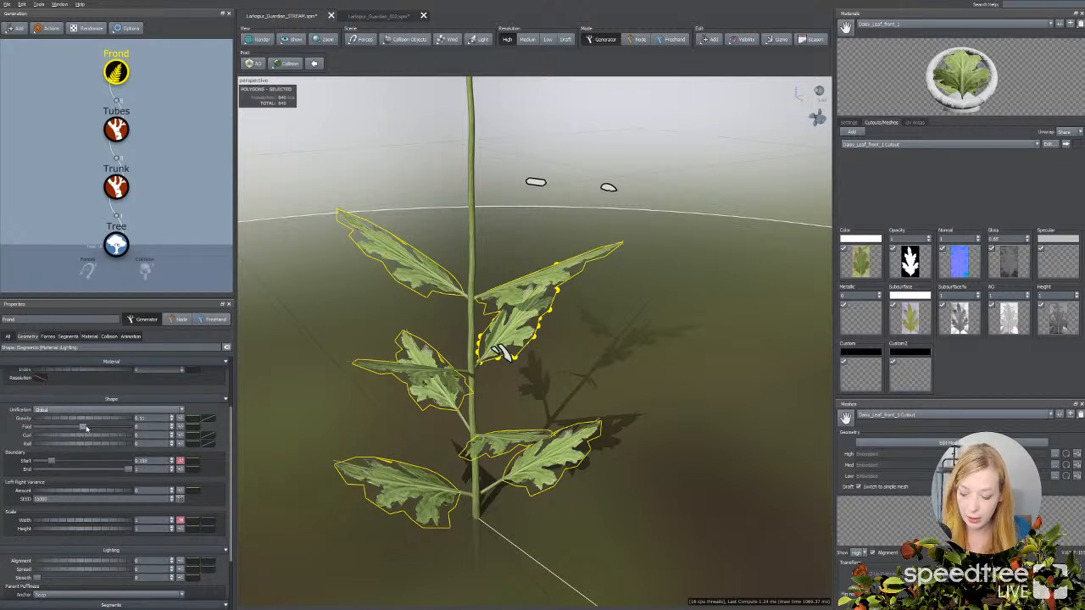
left_click(180, 428)
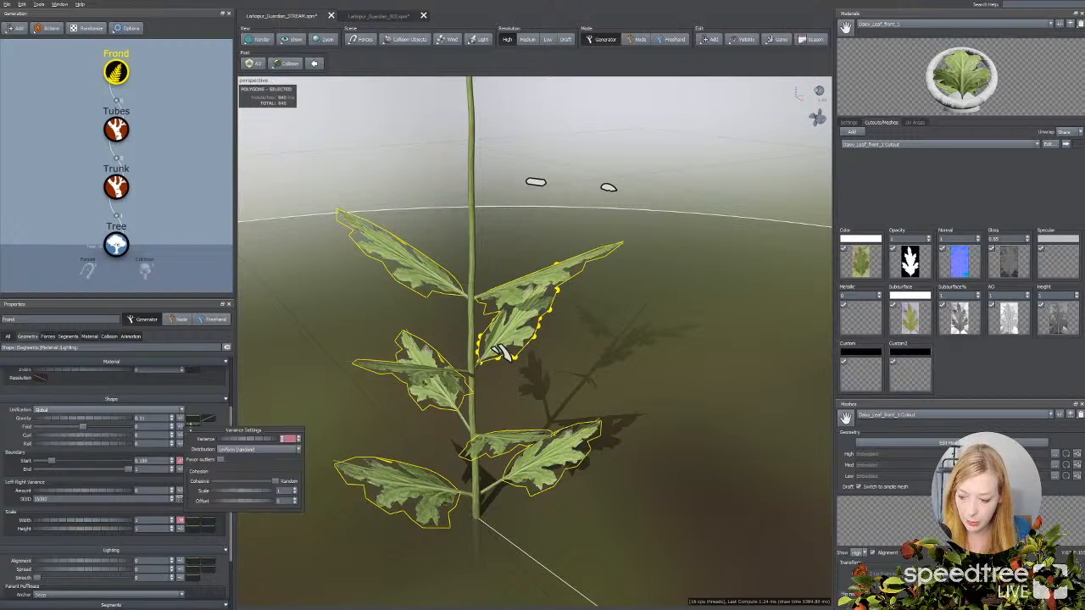
left_click_drag(225, 441, 267, 442)
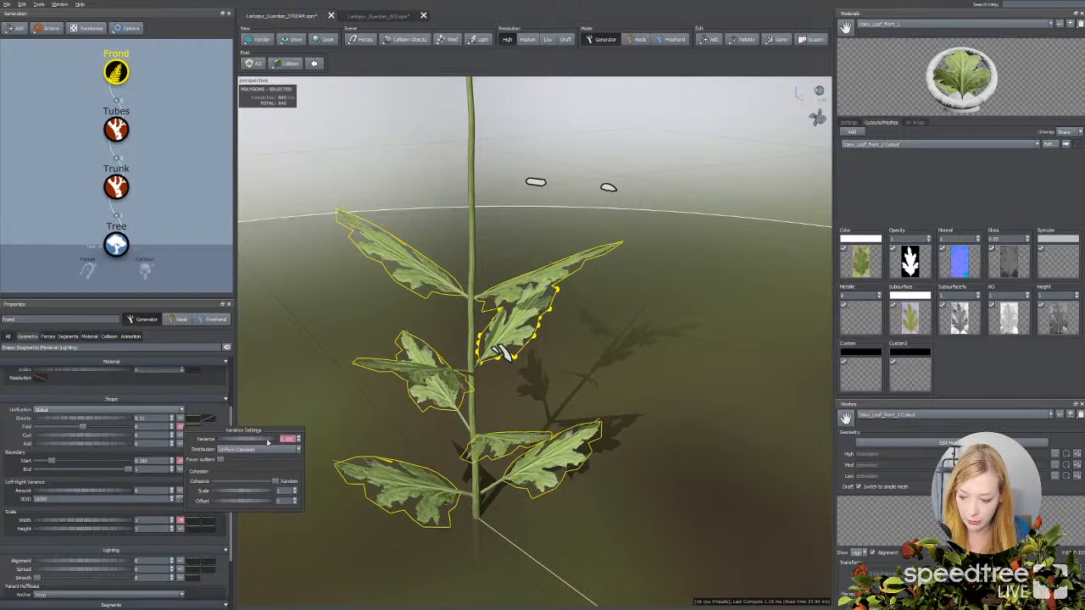
left_click(65, 436)
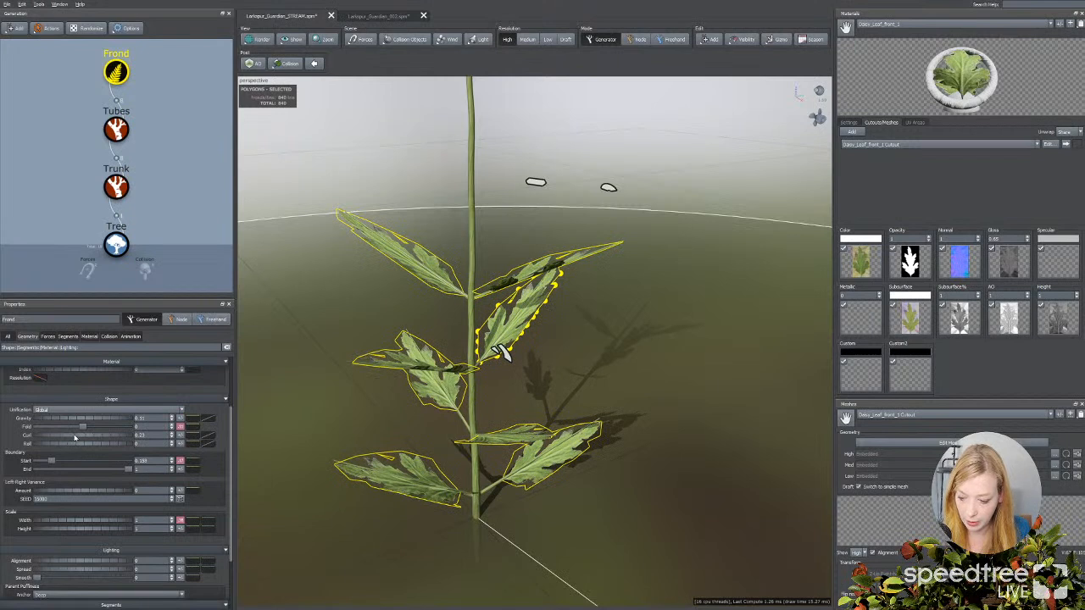
left_click_drag(65, 436, 62, 437)
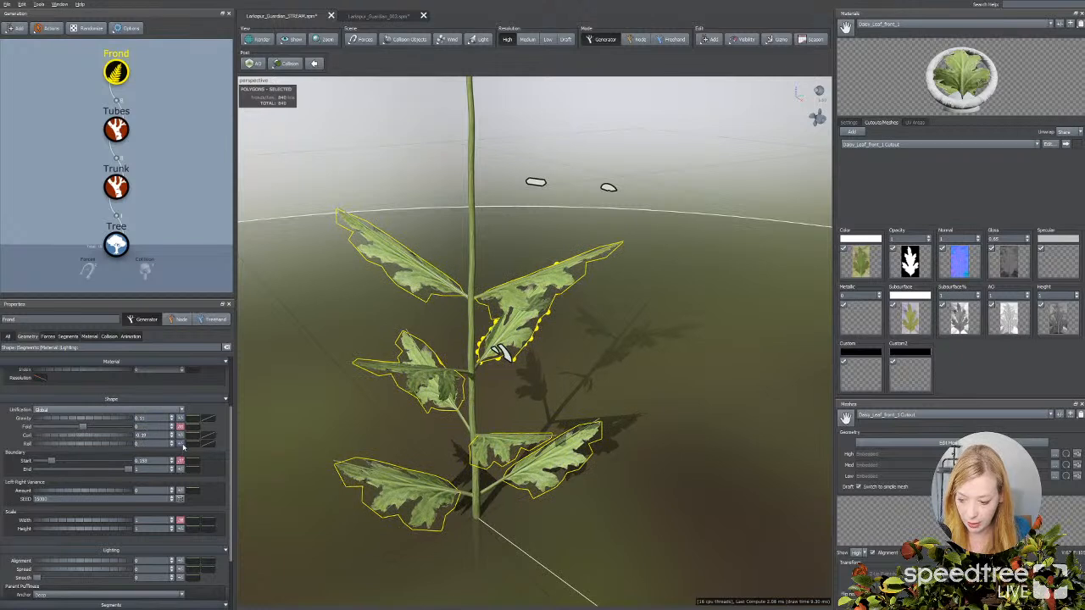
Step: Add random variance to the fronds' roll and check the leaves on the whole plant
left_click(181, 444)
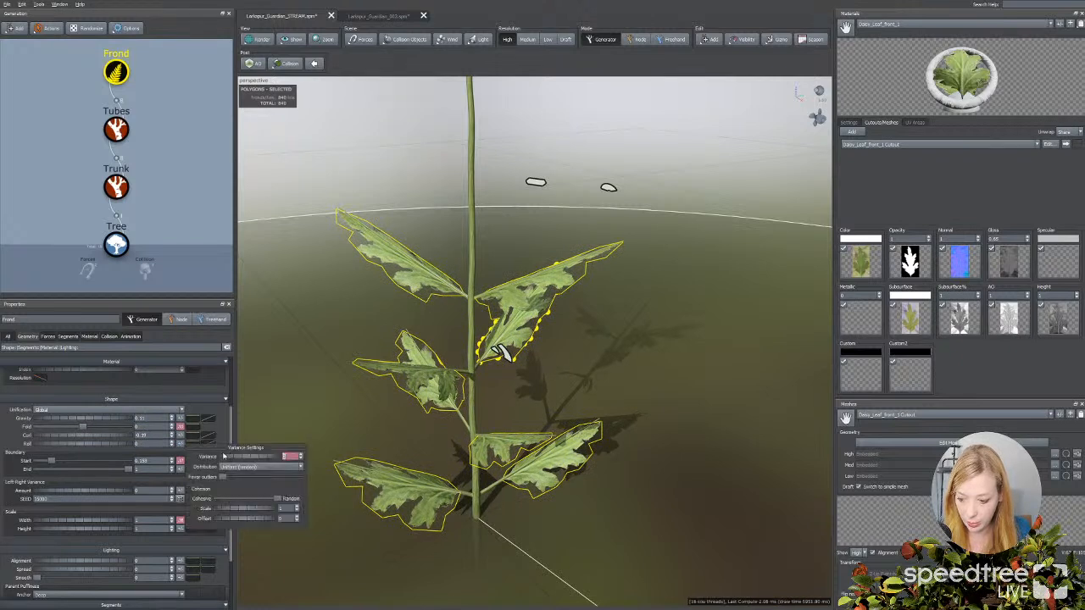
left_click(207, 443)
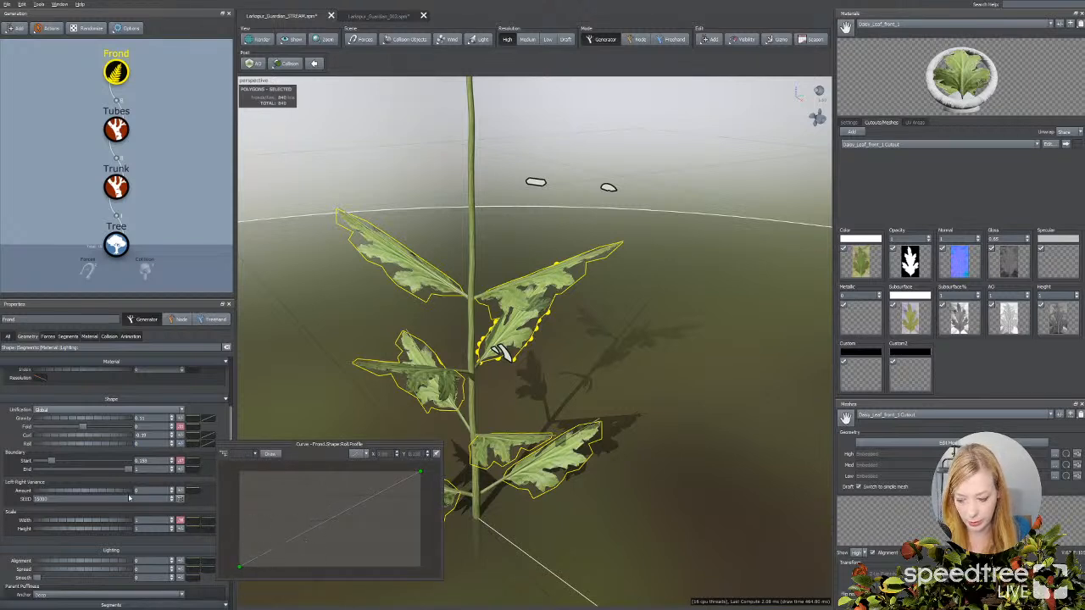
left_click(182, 444)
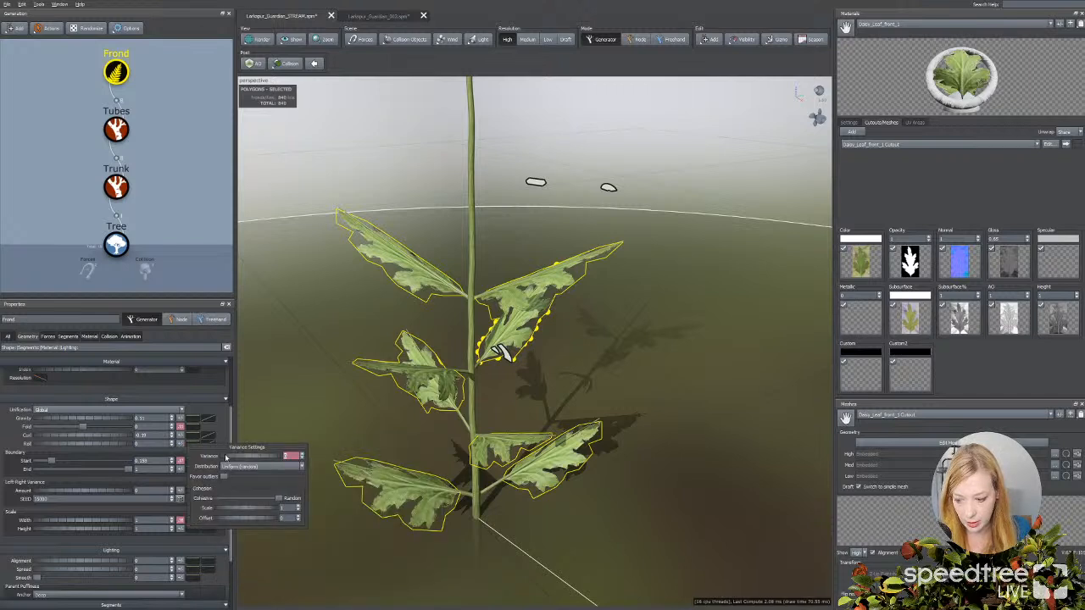
left_click_drag(287, 456, 293, 456)
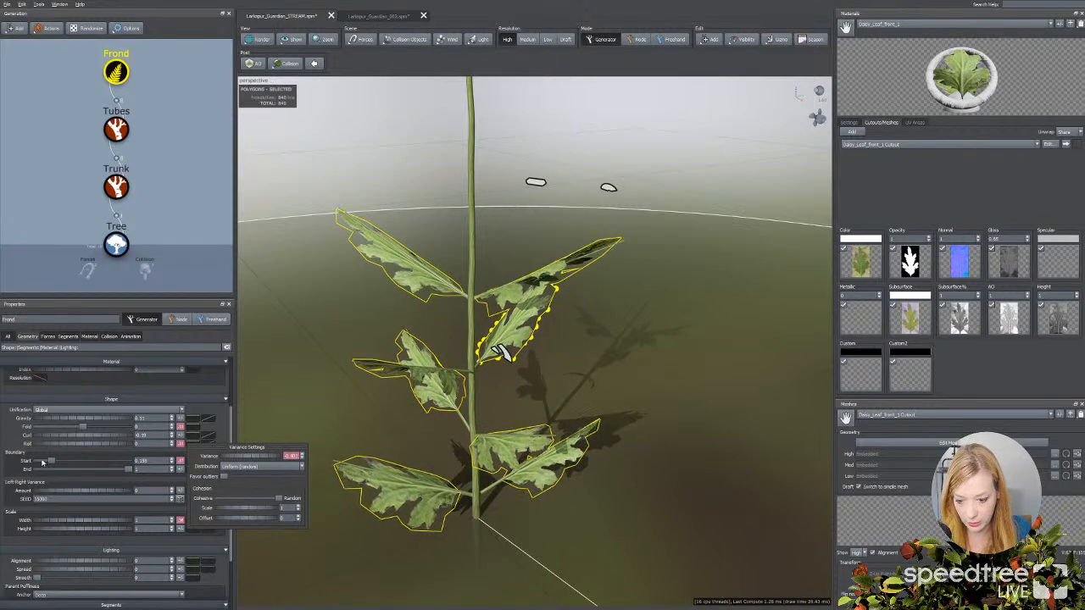
left_click(288, 425)
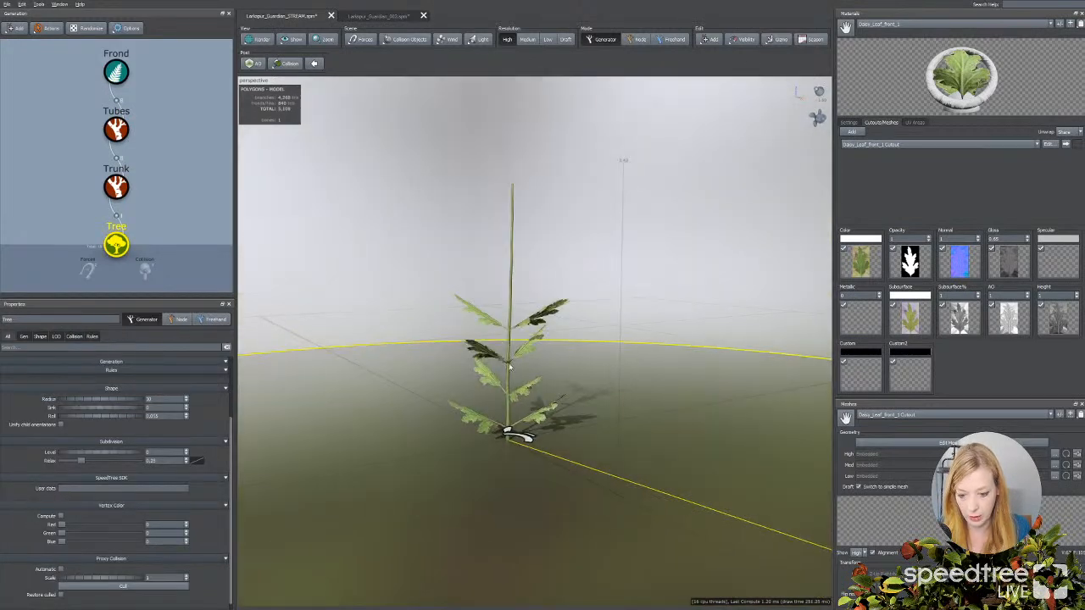
scroll(401, 415, "up", 6)
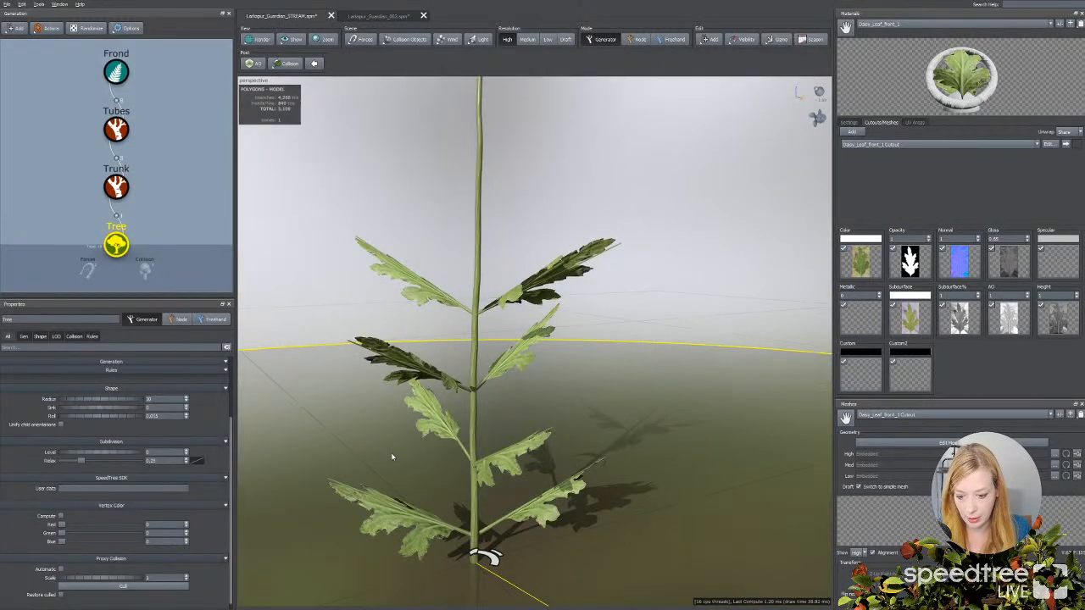
Step: Set the fronds' width scale to about 1.43 and their left-right variance amount to about 0.75, adding random variance to that amount
left_click(415, 380)
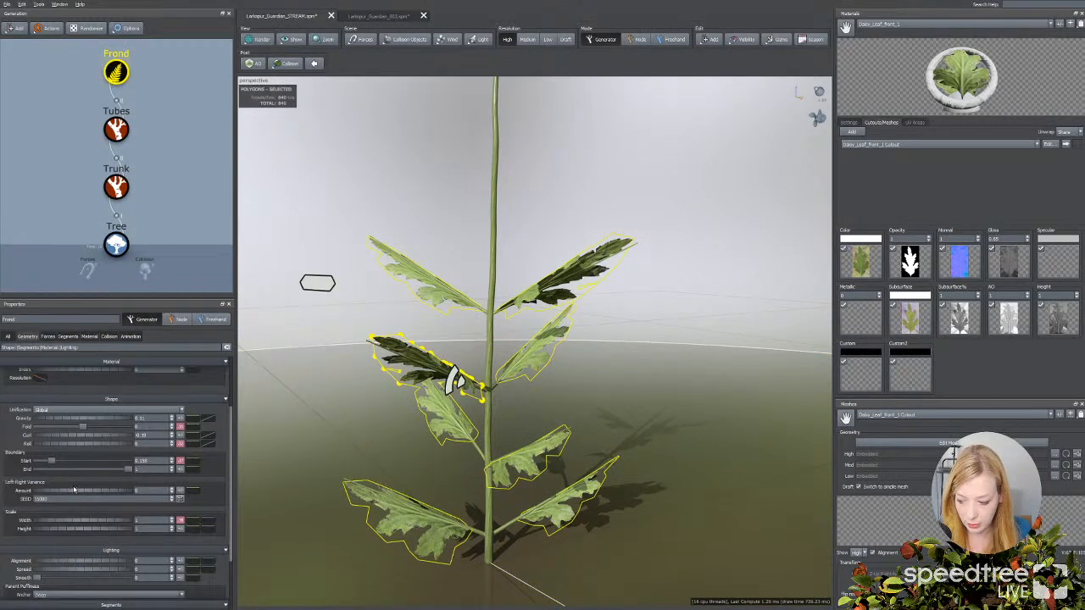
left_click_drag(61, 523, 79, 523)
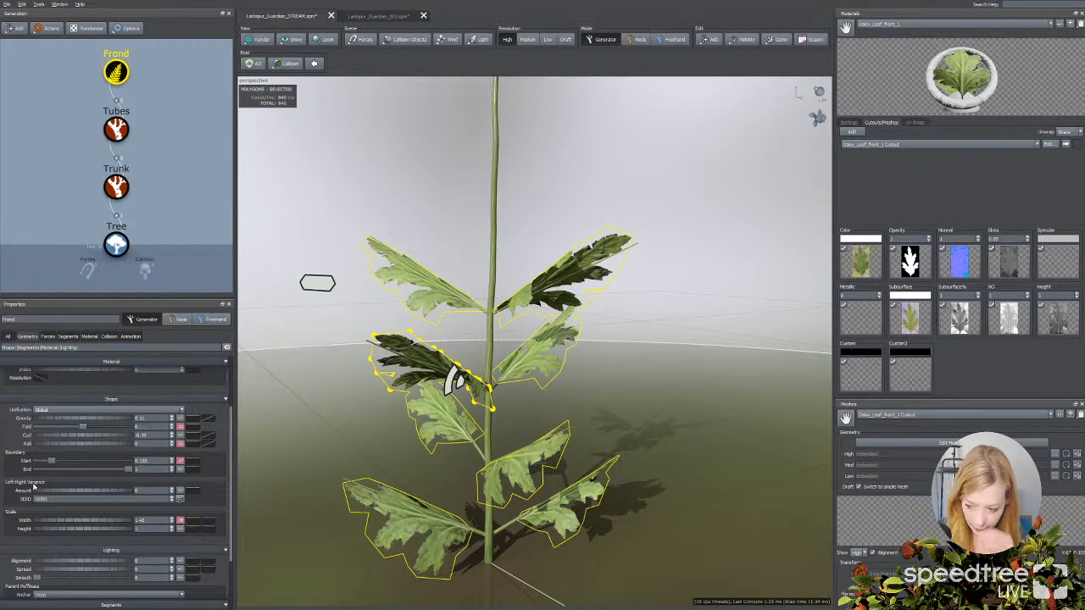
left_click_drag(39, 491, 124, 492)
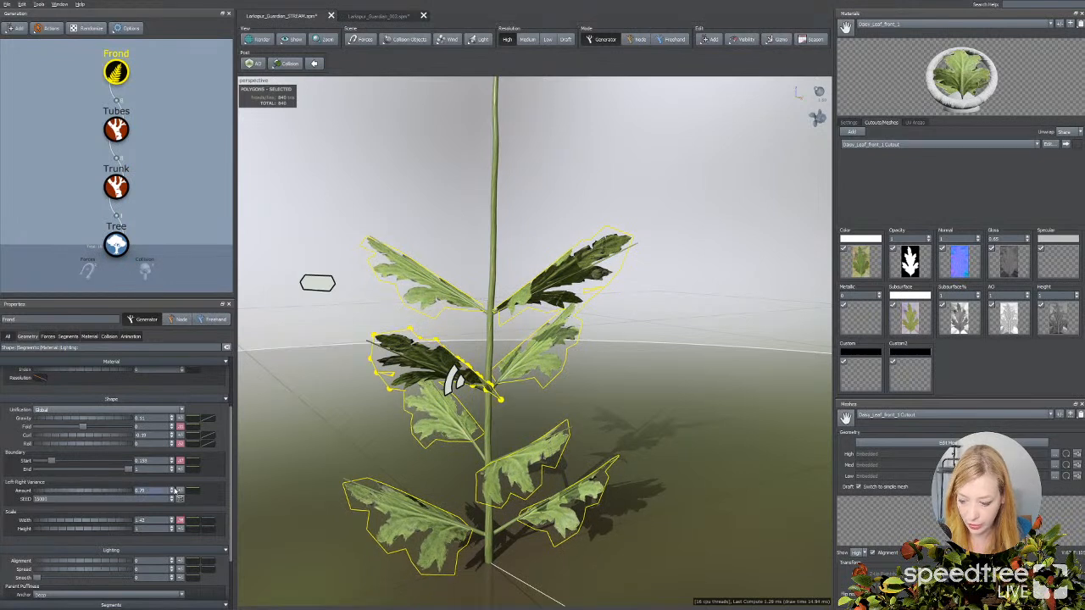
left_click(180, 490)
left_click_drag(223, 503, 270, 506)
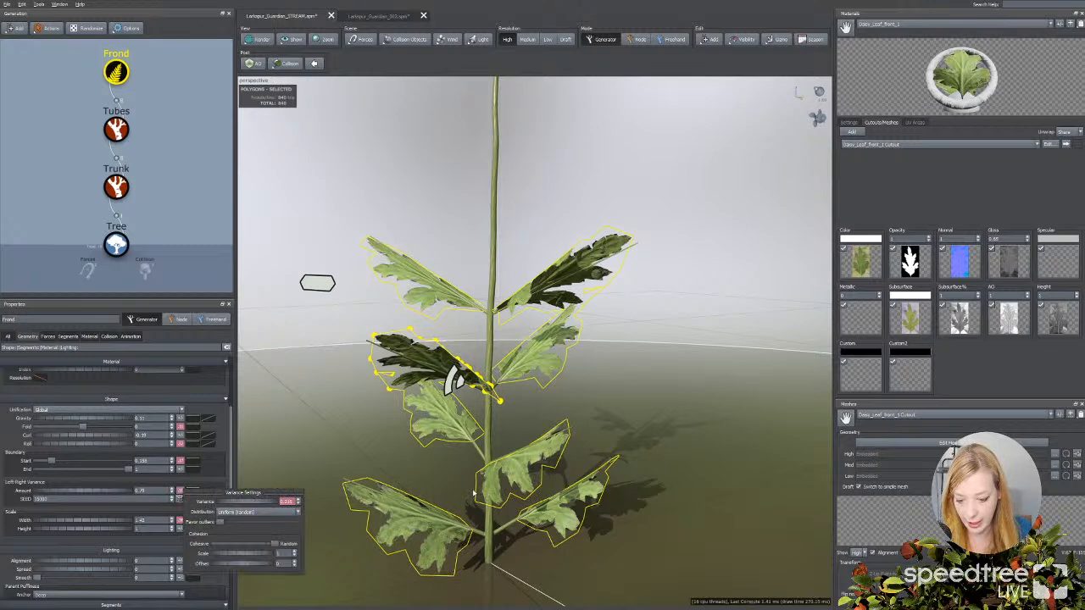
Step: Increase the Tubes generator's spine gravity so the leaf branches droop, and add random variance to the gravity
left_click(475, 462)
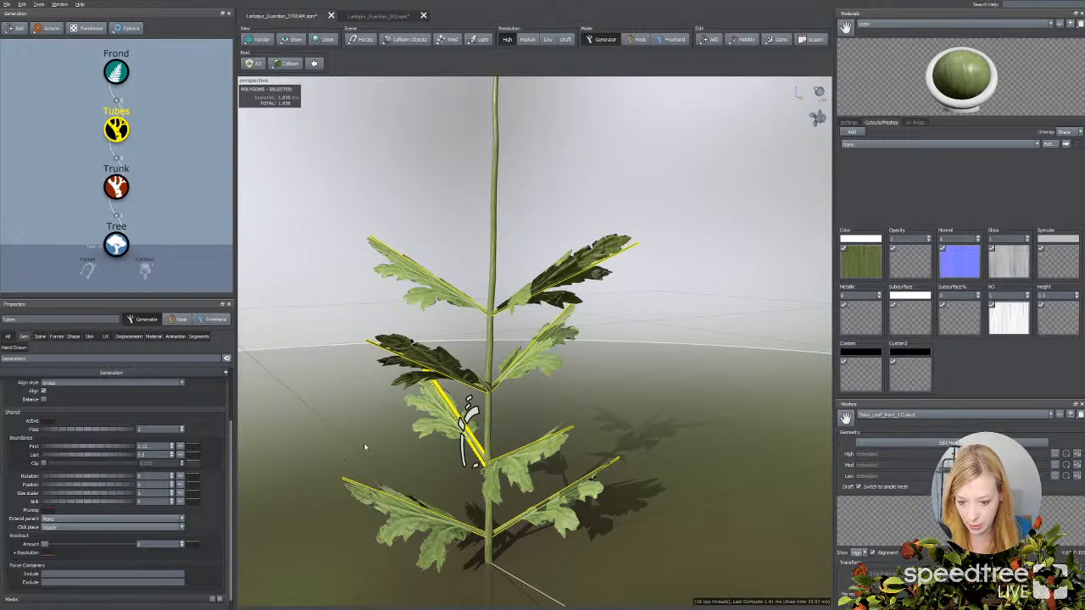
left_click(40, 336)
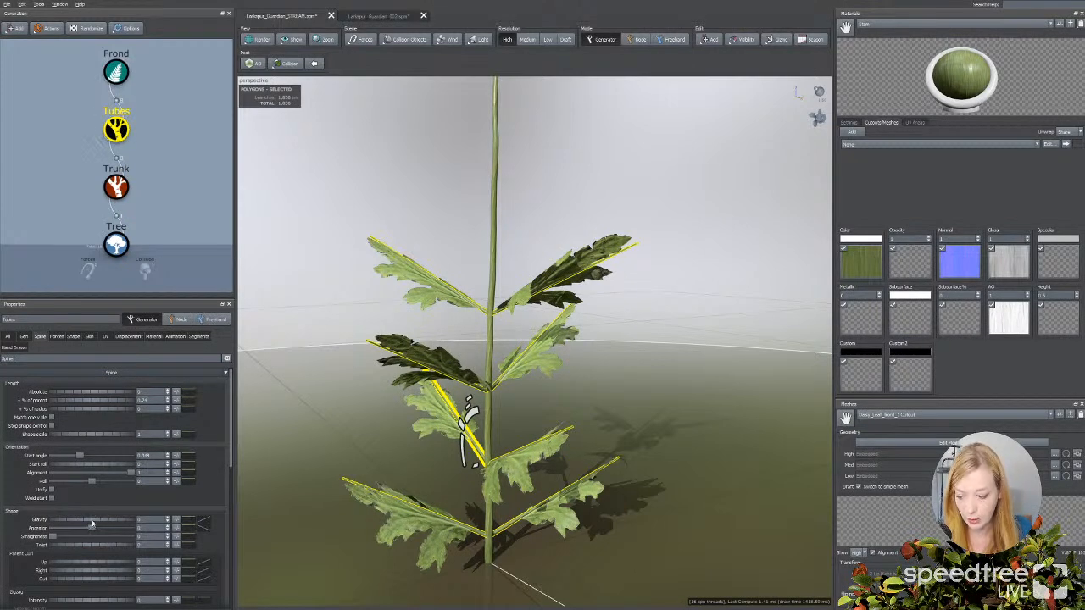
left_click_drag(92, 523, 94, 523)
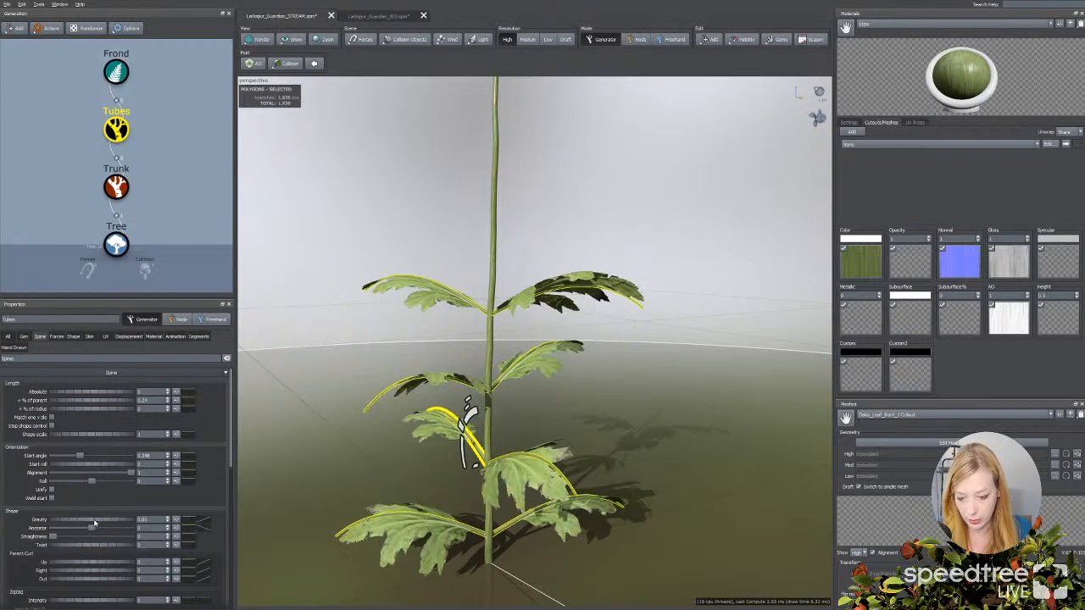
left_click(176, 519)
left_click(246, 532)
left_click_drag(247, 532, 261, 527)
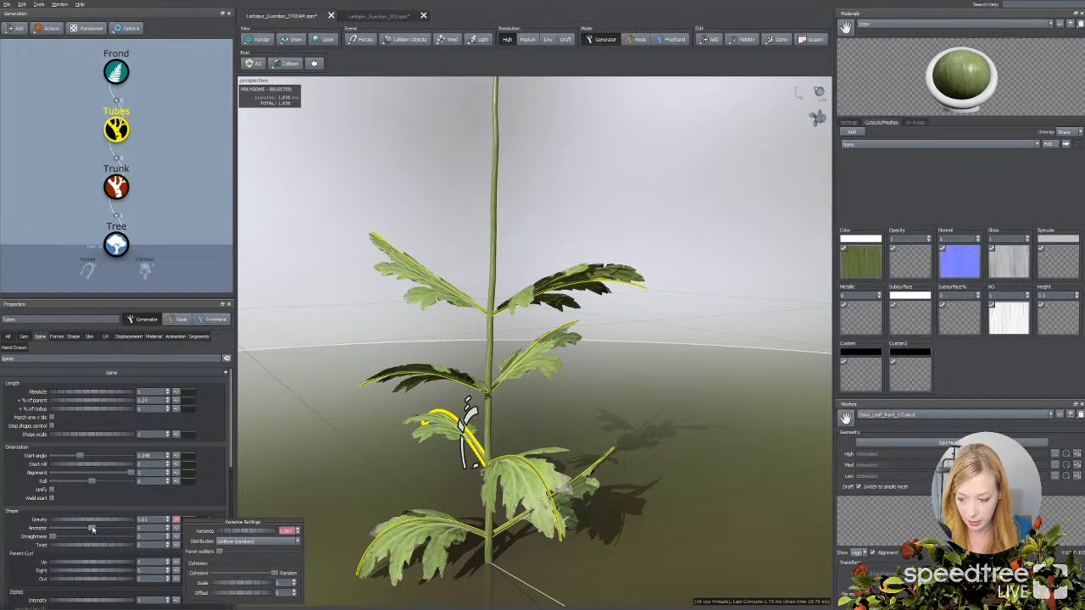
Step: Add random variance to the Tubes generator's Ancestor shape setting and check the resulting leaves and branches
left_click(176, 528)
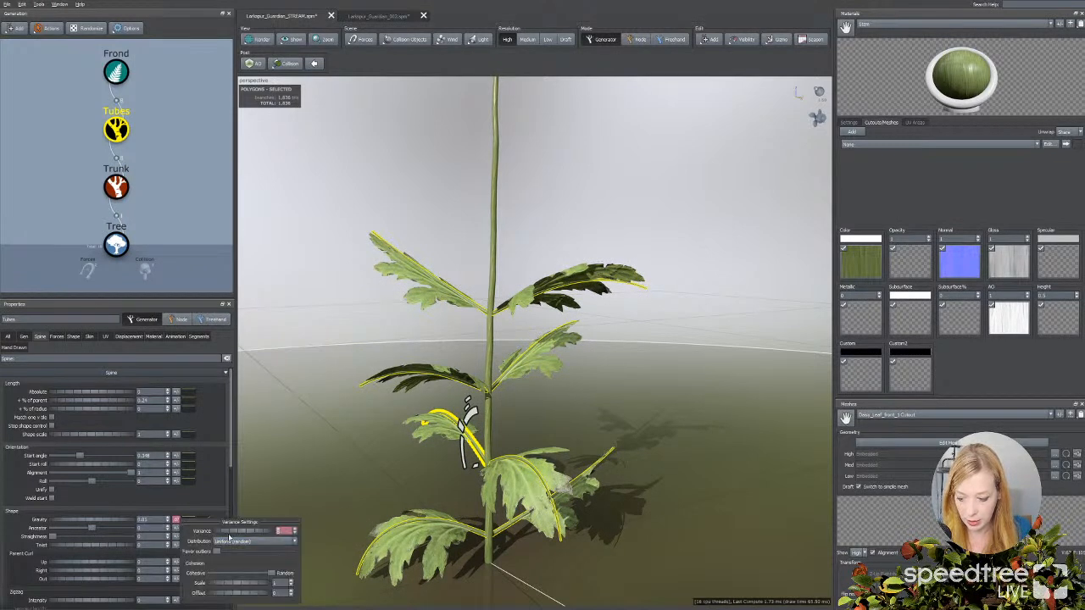
left_click_drag(235, 532, 242, 534)
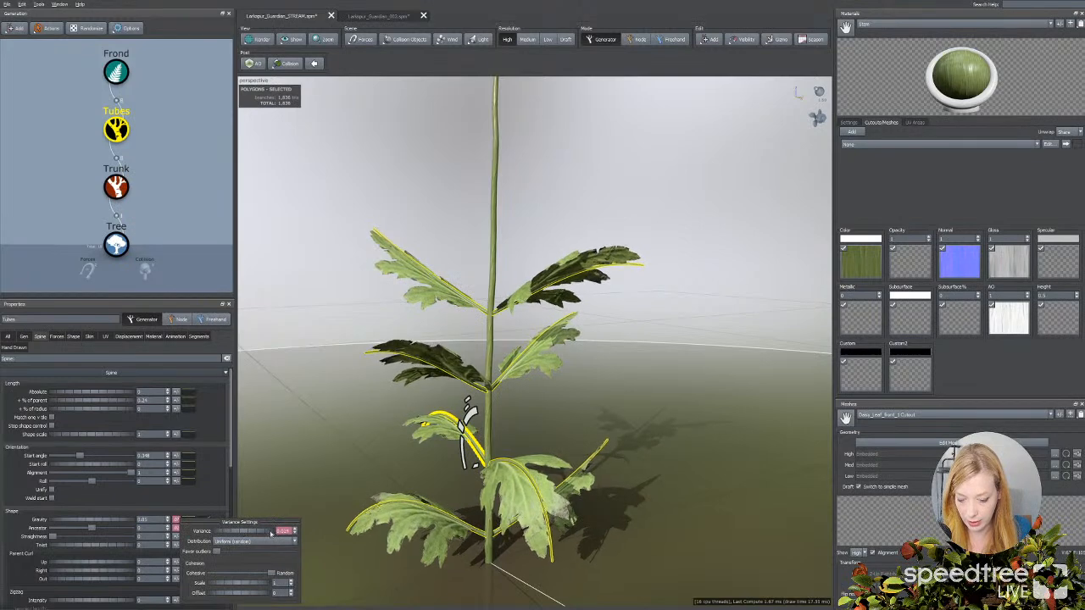
left_click(388, 503)
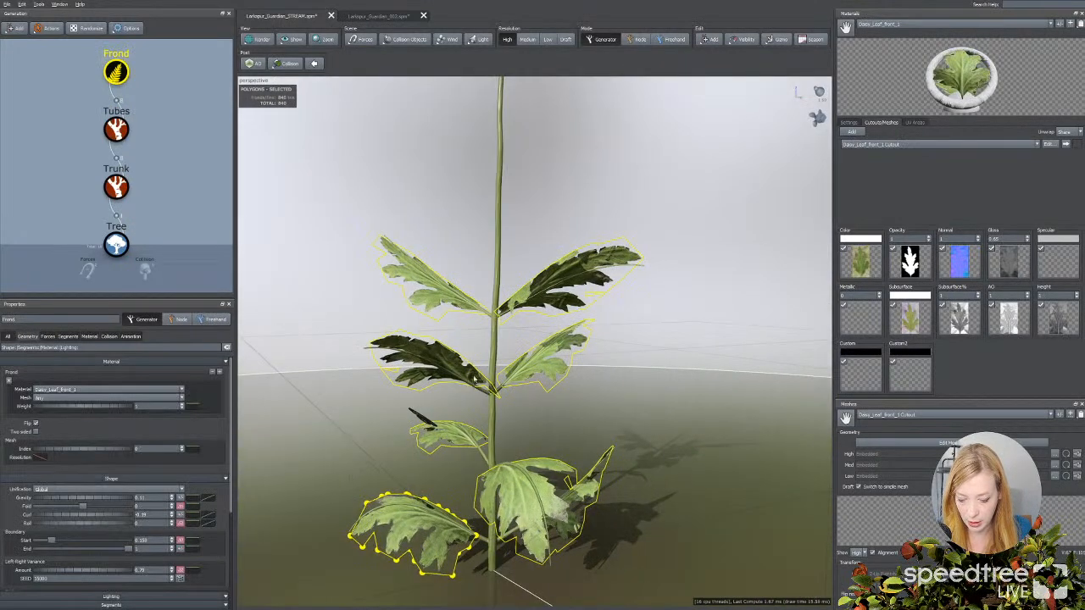
left_click(483, 388)
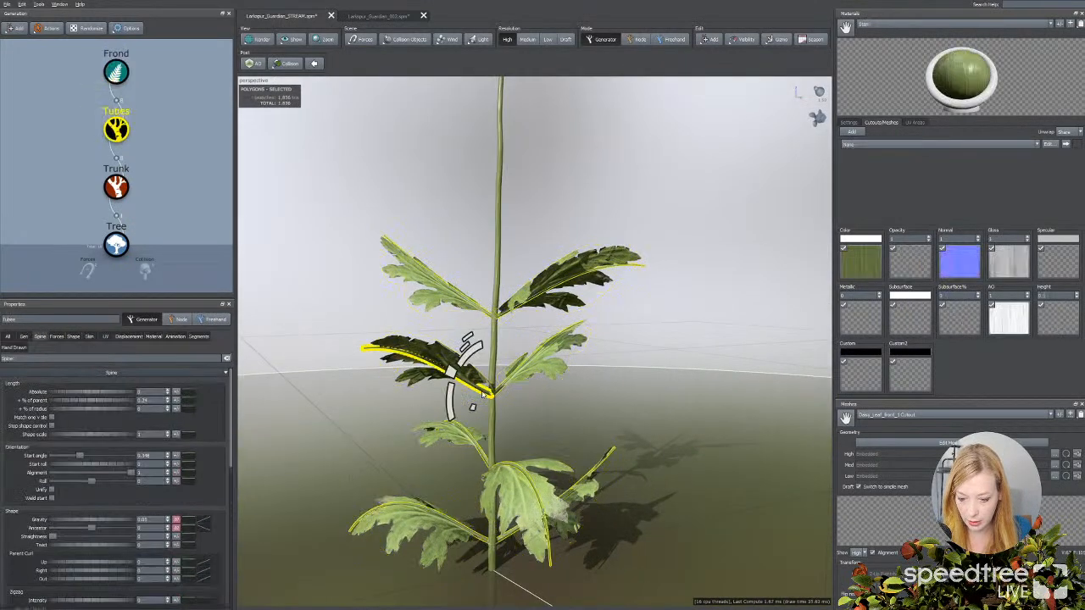
Step: Add random variance to the Tubes generator's start angle and lower the far end of its parent curve so the upper leaf branches rise more steeply
left_click(177, 457)
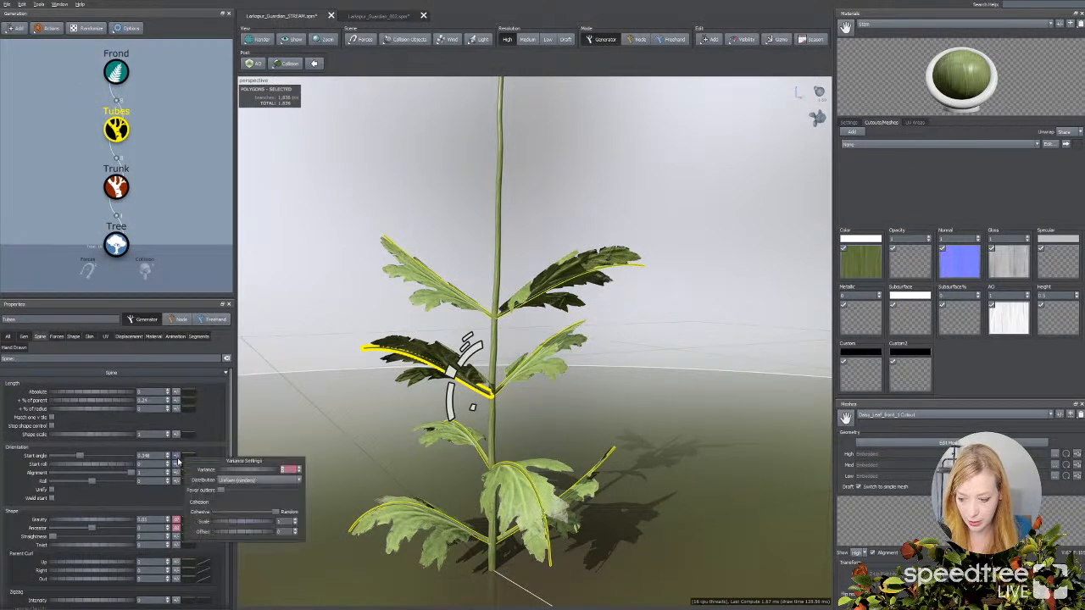
left_click_drag(241, 472, 251, 472)
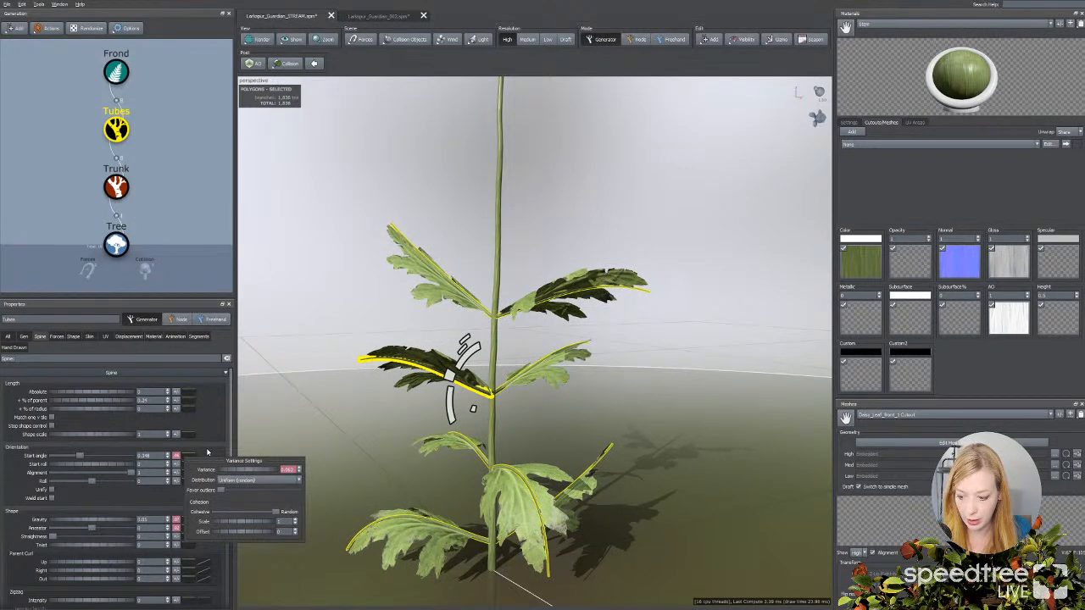
left_click(207, 452)
left_click(189, 457)
left_click(229, 467)
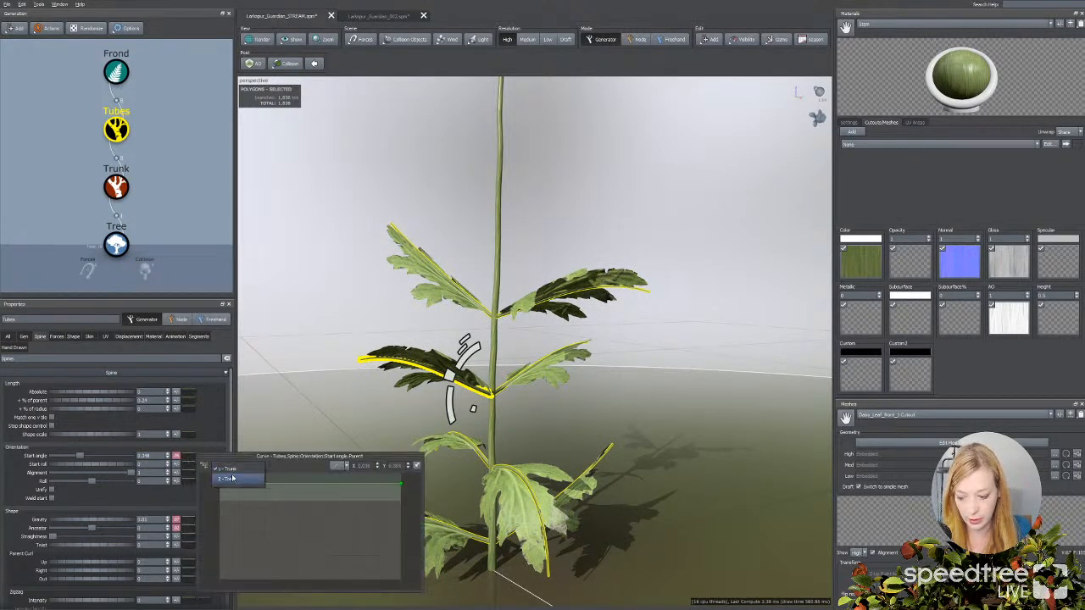
left_click(233, 479)
left_click_drag(401, 485, 400, 516)
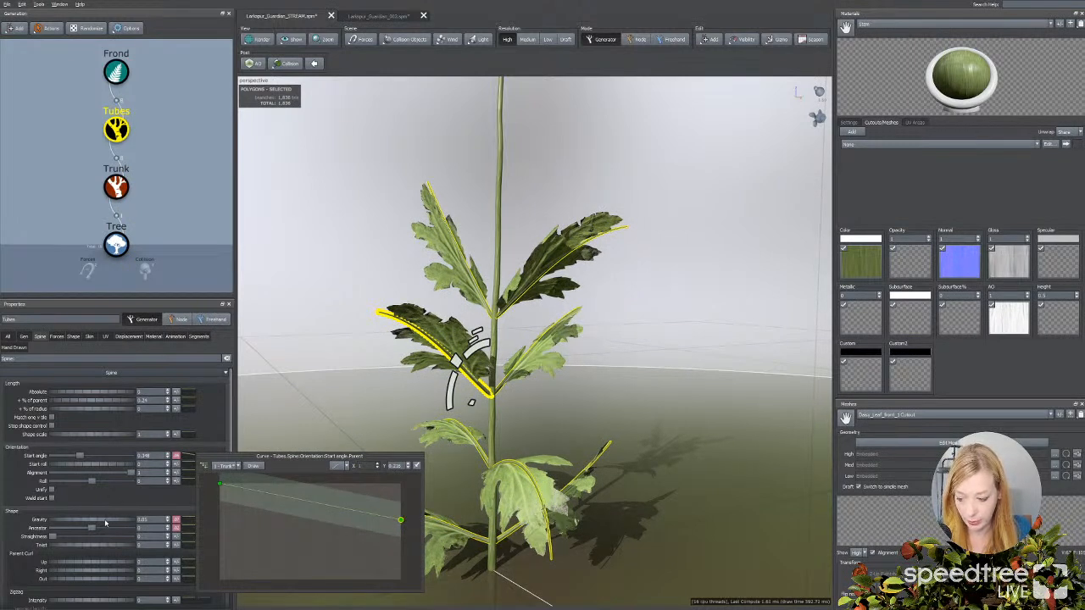
Step: Reshape the parent curve of the Tubes generator's gravity so the upper leaves droop more strongly than the lower ones
left_click(175, 519)
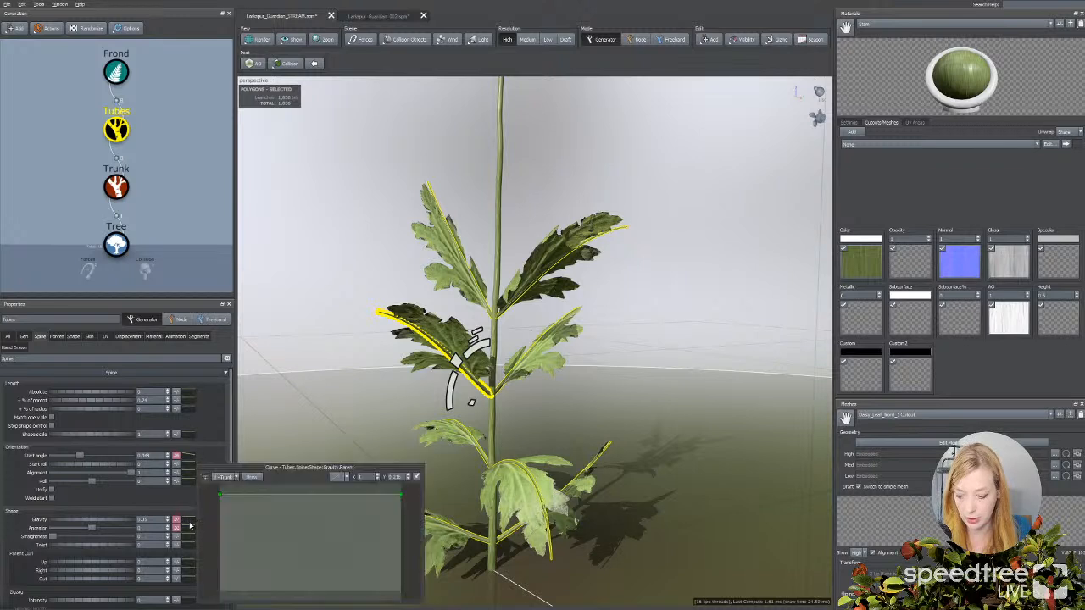
left_click(228, 478)
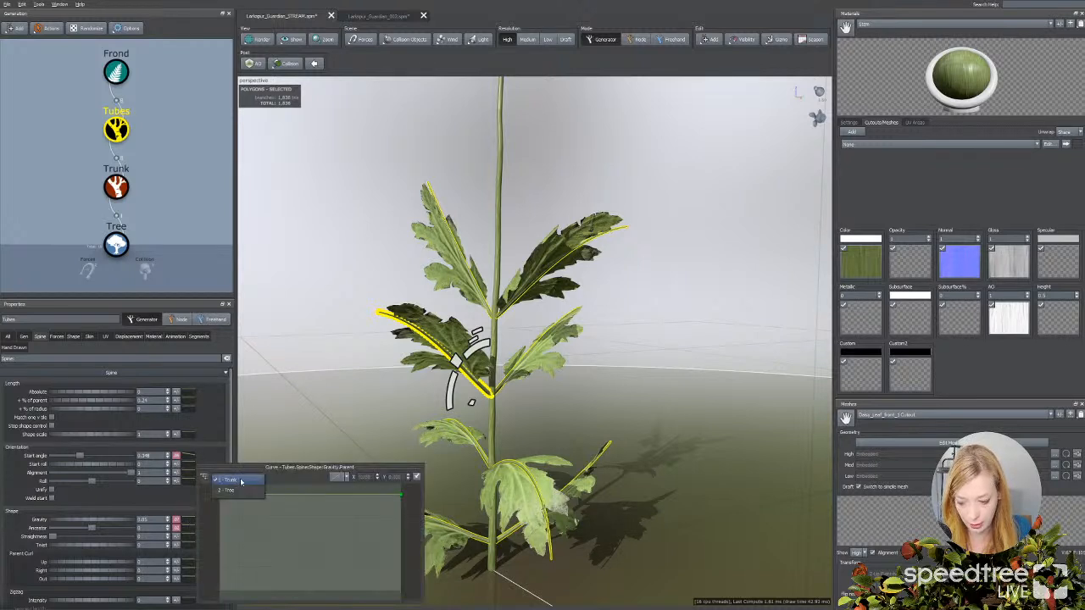
left_click(403, 494)
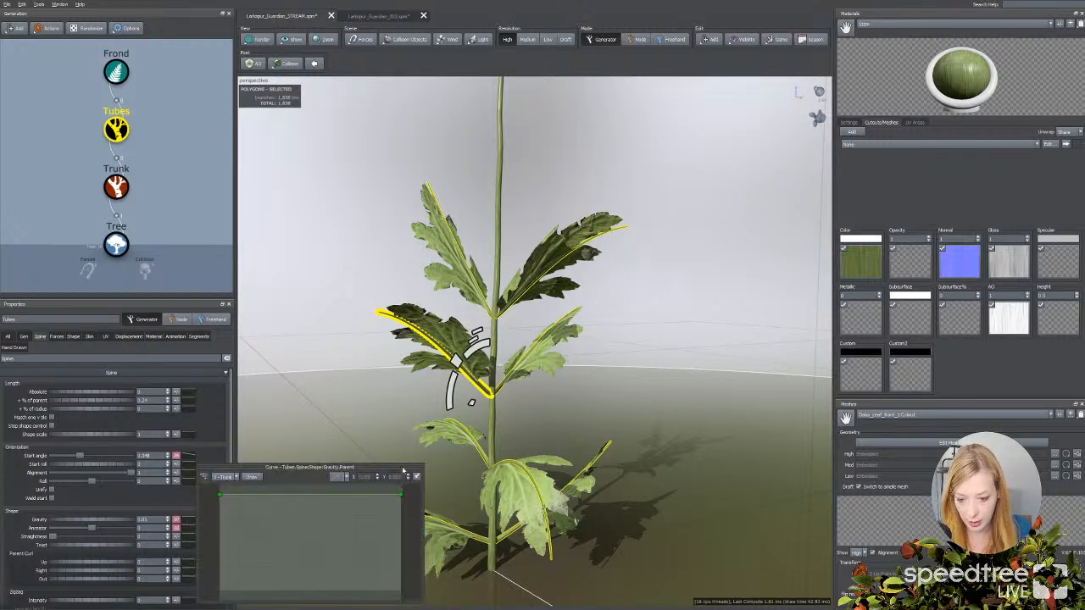
scroll(380, 500, "down", 3)
left_click(368, 512)
left_click_drag(369, 512, 324, 361)
double_click(314, 493)
scroll(327, 519, "down", 3)
scroll(335, 517, "down", 2)
left_click(368, 310)
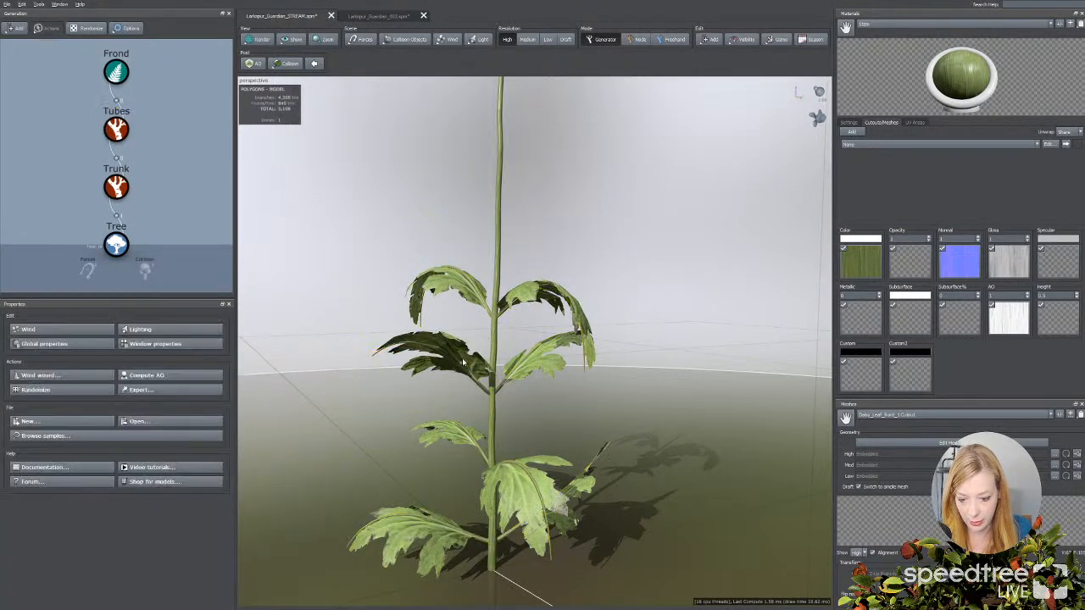
Step: Examine the whole plant and how the leaf stalks join the stem at the upper leaf pairs
left_click_drag(368, 311, 563, 406)
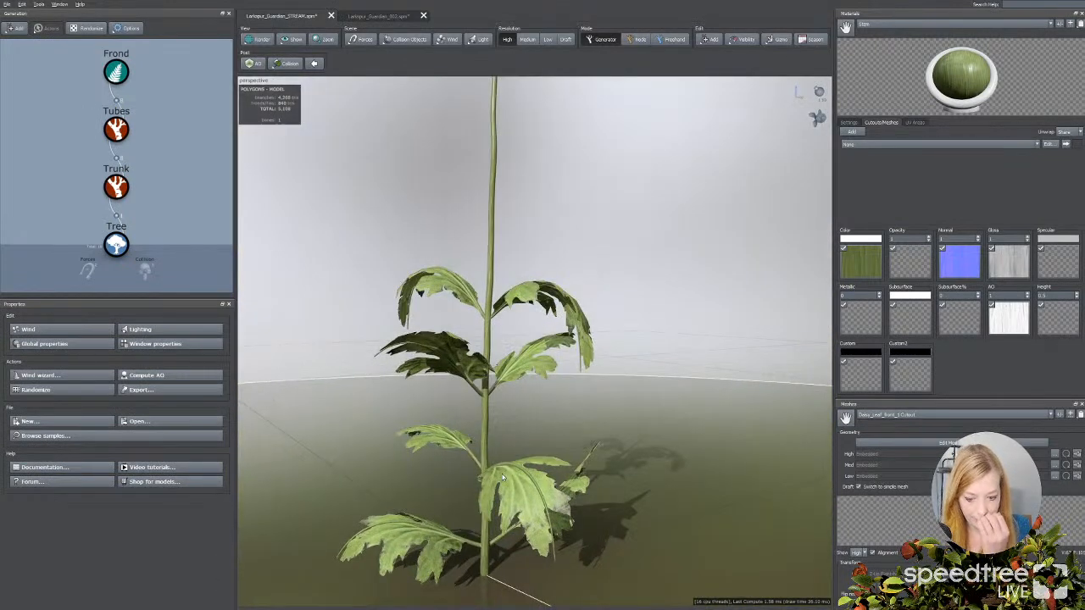
scroll(468, 546, "down", 2)
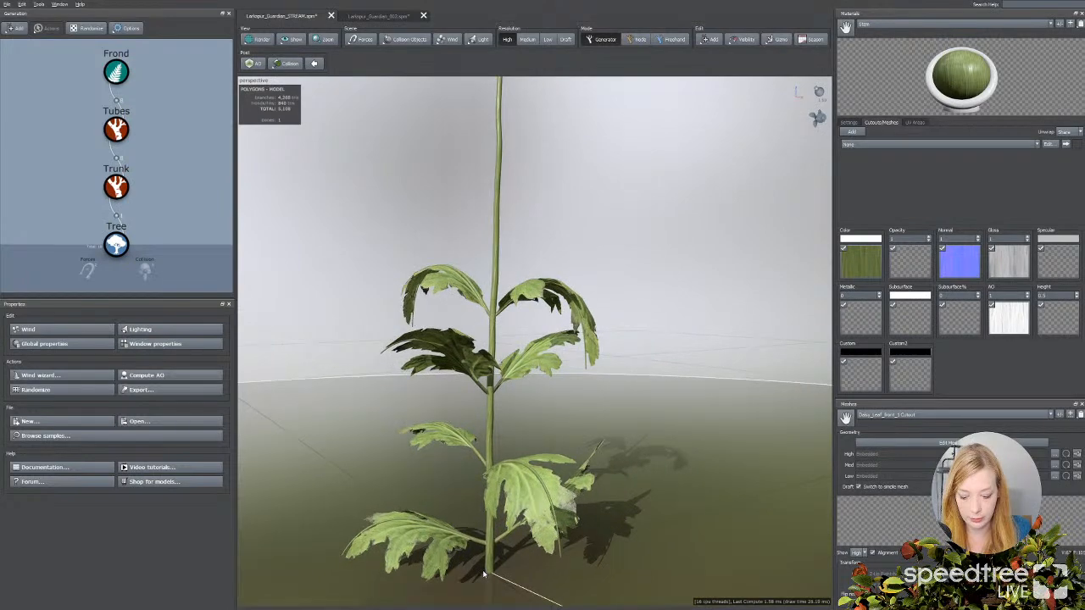
mouse_move(474, 563)
middle_mouse_down()
mouse_move(477, 549)
mouse_move(478, 564)
middle_mouse_up()
scroll(477, 549, "down", 3)
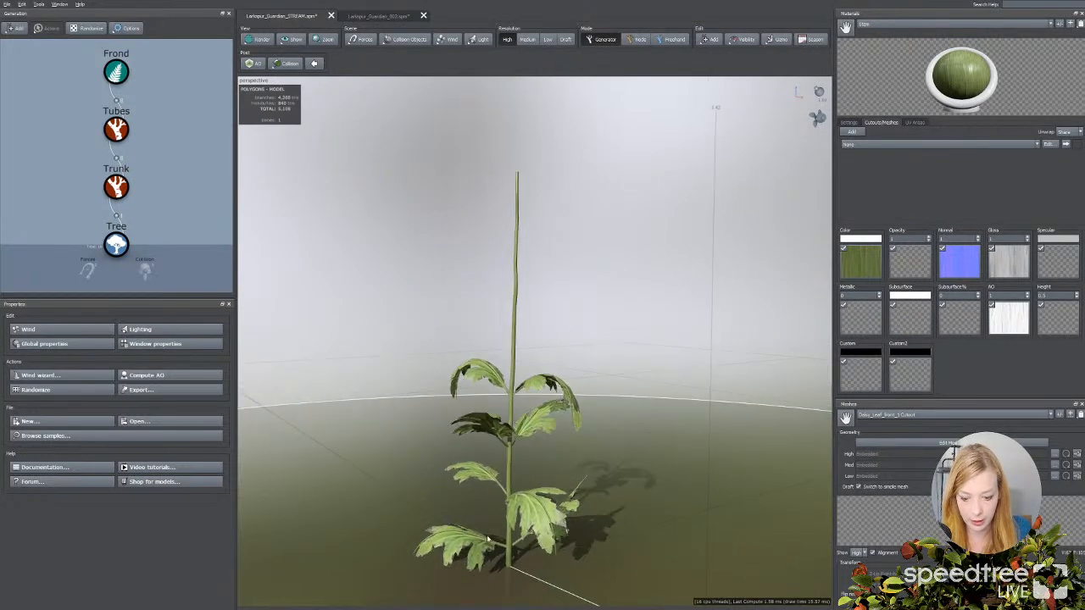
mouse_move(490, 540)
left_mouse_down()
mouse_move(393, 531)
mouse_move(471, 532)
left_mouse_up()
scroll(471, 533, "up", 6)
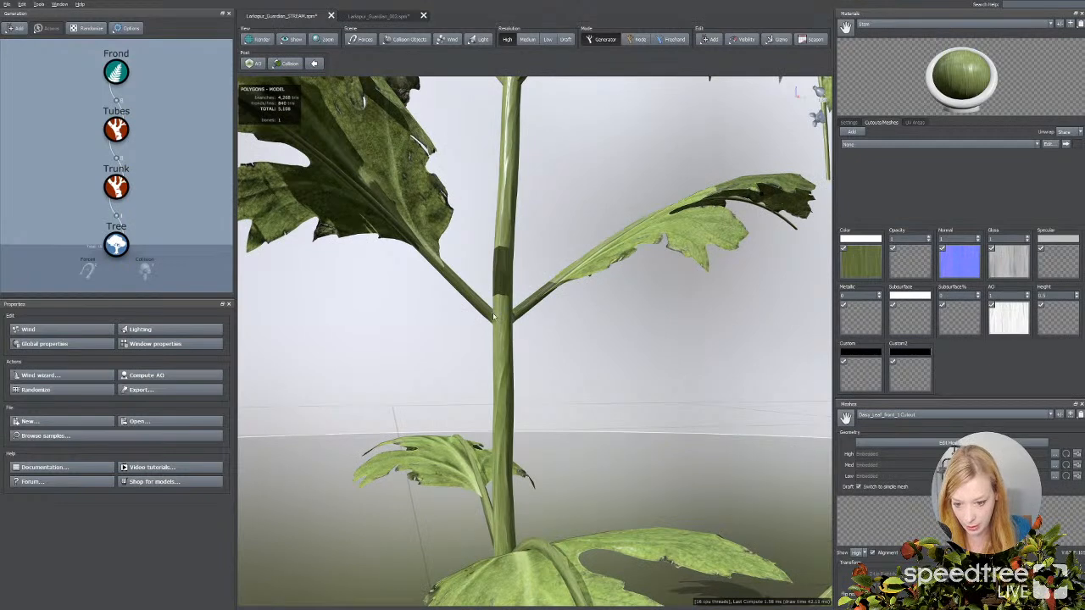
scroll(491, 360, "up", 3)
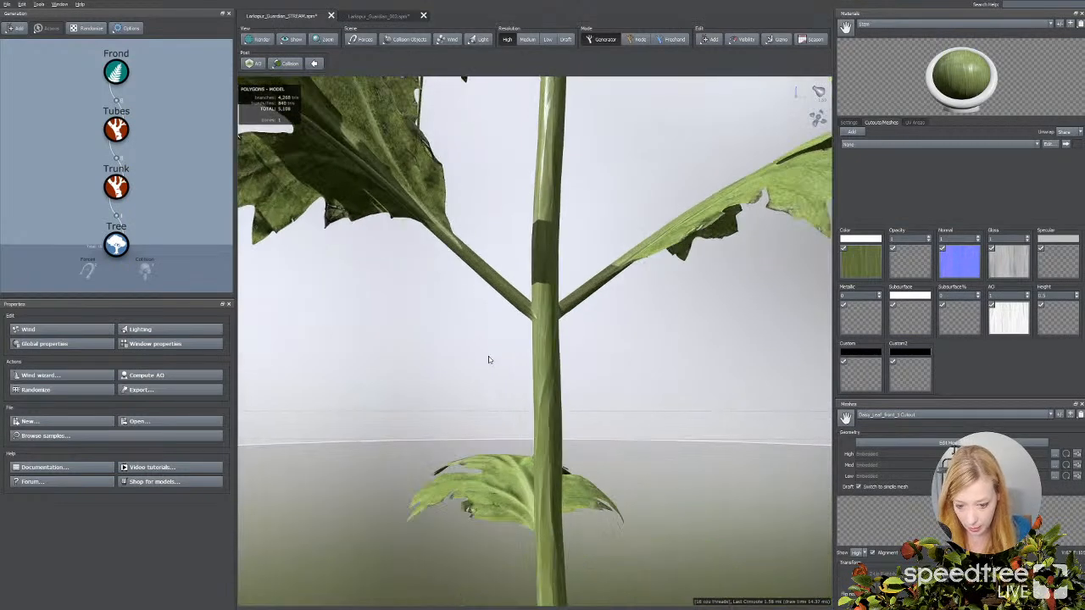
left_click_drag(496, 362, 506, 363)
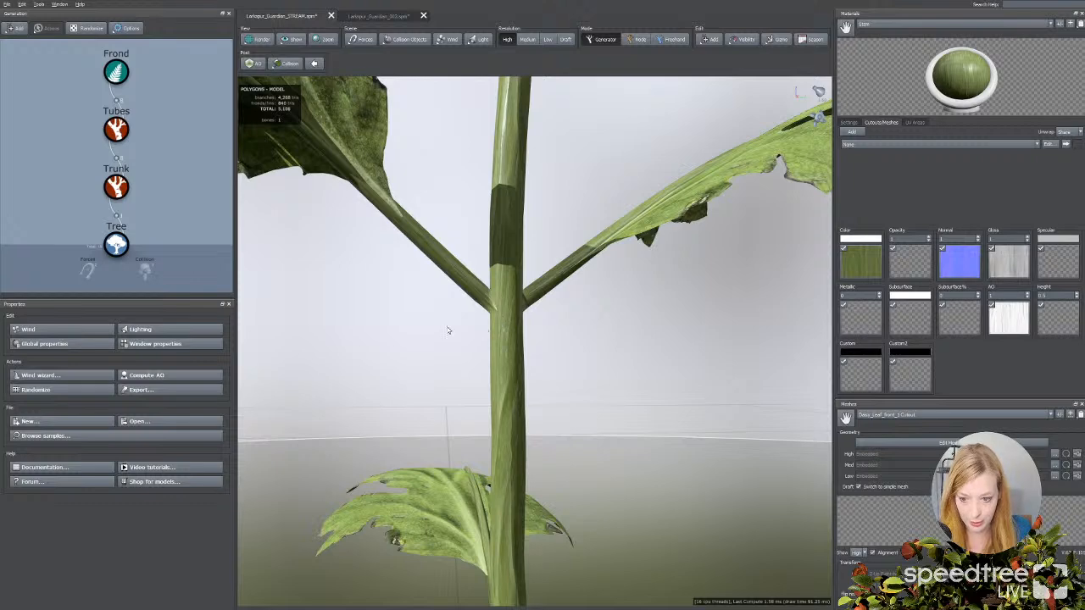
left_click_drag(448, 328, 449, 315)
mouse_move(459, 311)
middle_mouse_down()
mouse_move(459, 331)
mouse_move(461, 313)
middle_mouse_up()
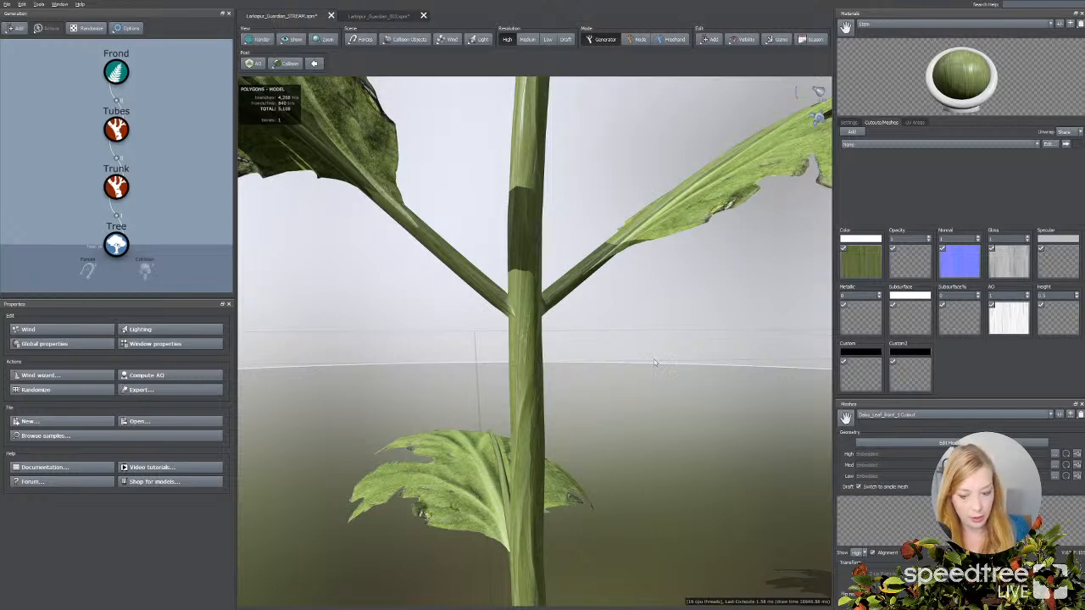
Step: Examine the stem base and the lowest leaf up close, checking its branch and its frond mesh
scroll(633, 357, "down", 2)
left_click_drag(635, 353, 622, 353)
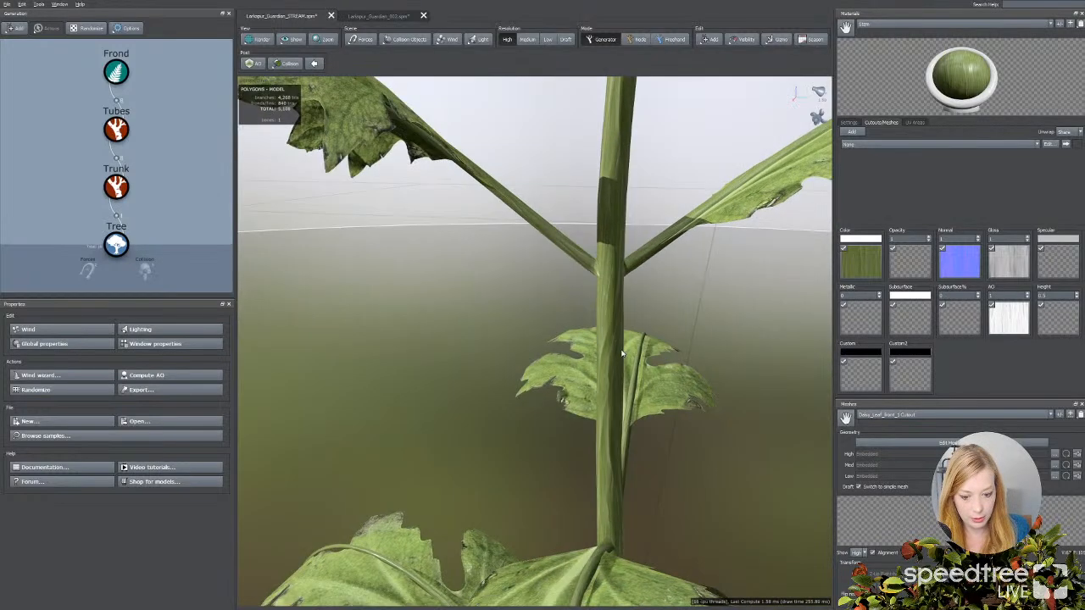
middle_click_drag(622, 353, 618, 296)
left_click_drag(618, 318, 556, 364)
middle_click_drag(557, 365, 593, 342)
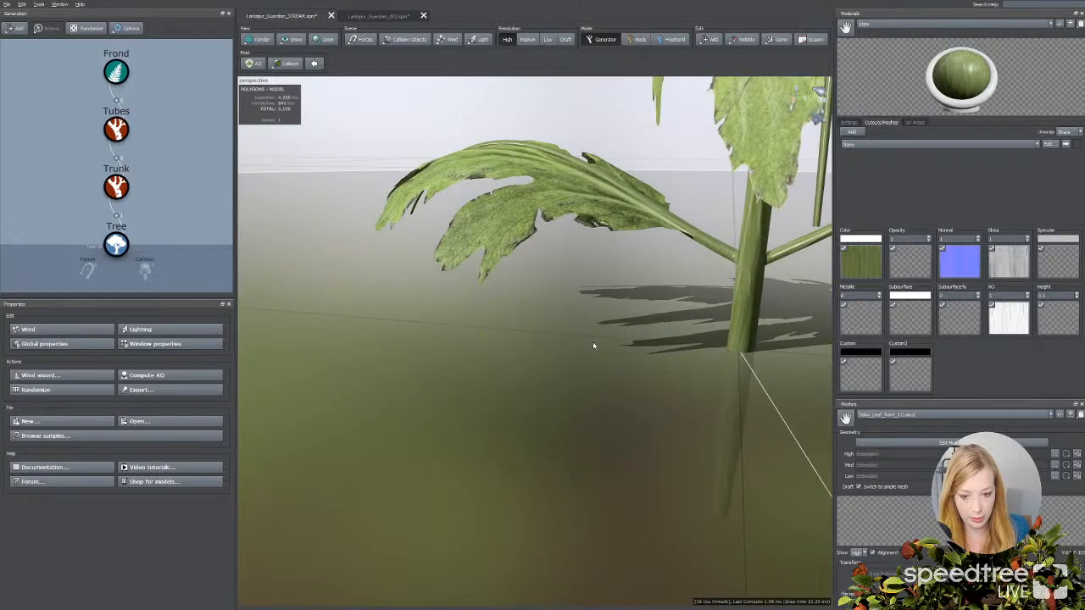
left_click_drag(593, 342, 610, 340)
left_click(642, 241)
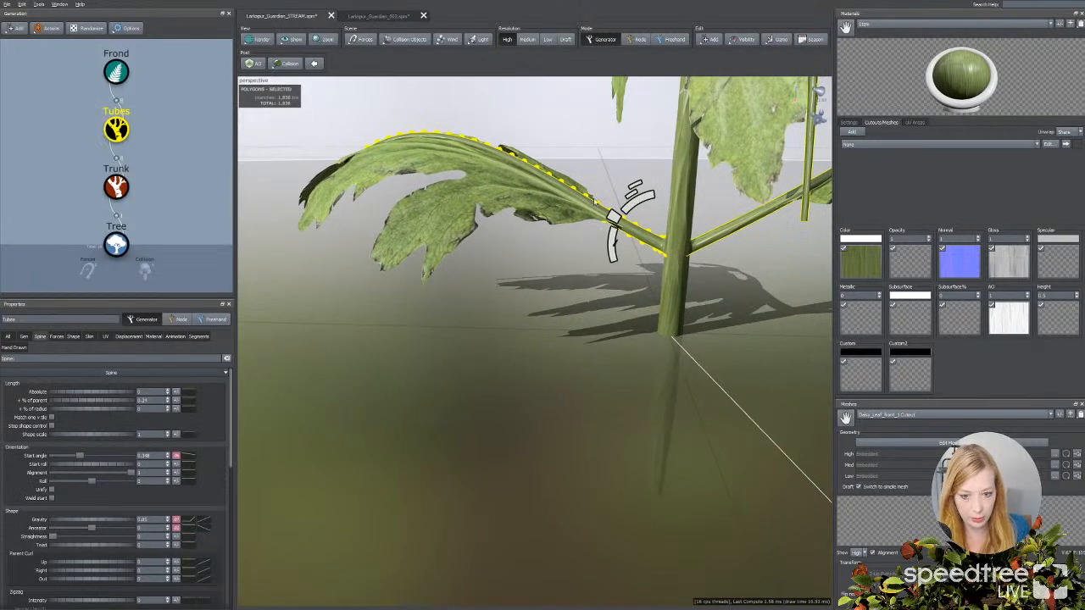
left_click(463, 206)
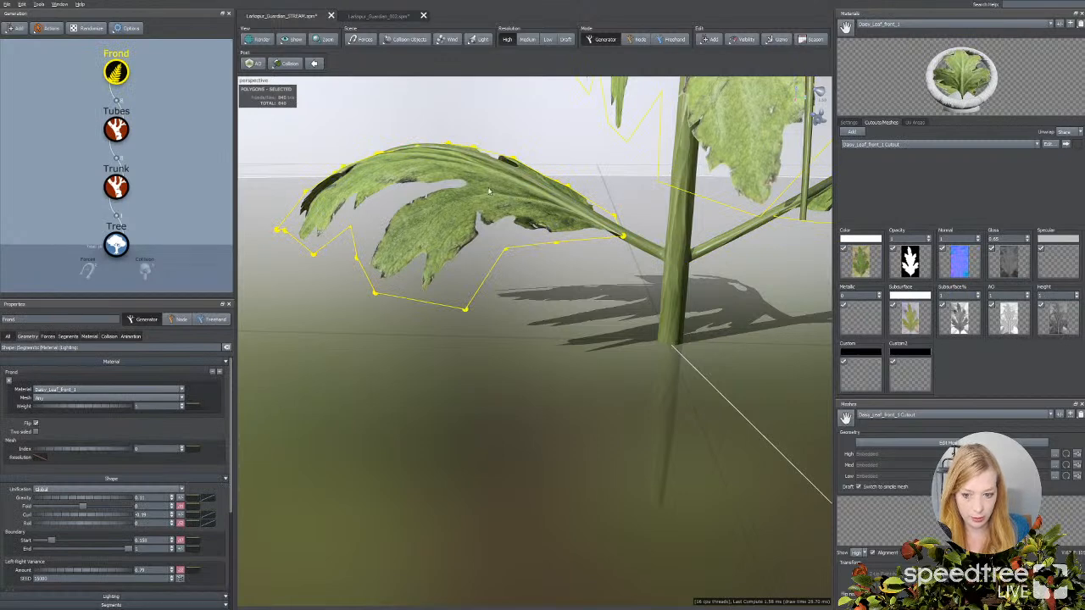
left_click_drag(504, 324, 511, 319)
middle_click_drag(511, 320, 513, 332)
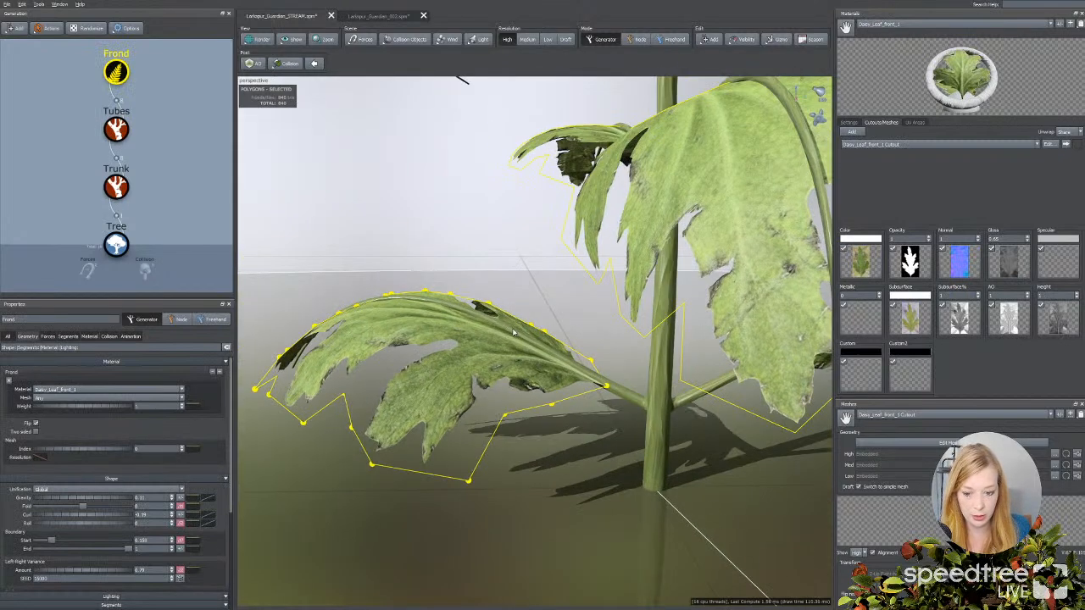
left_click_drag(533, 273, 525, 286)
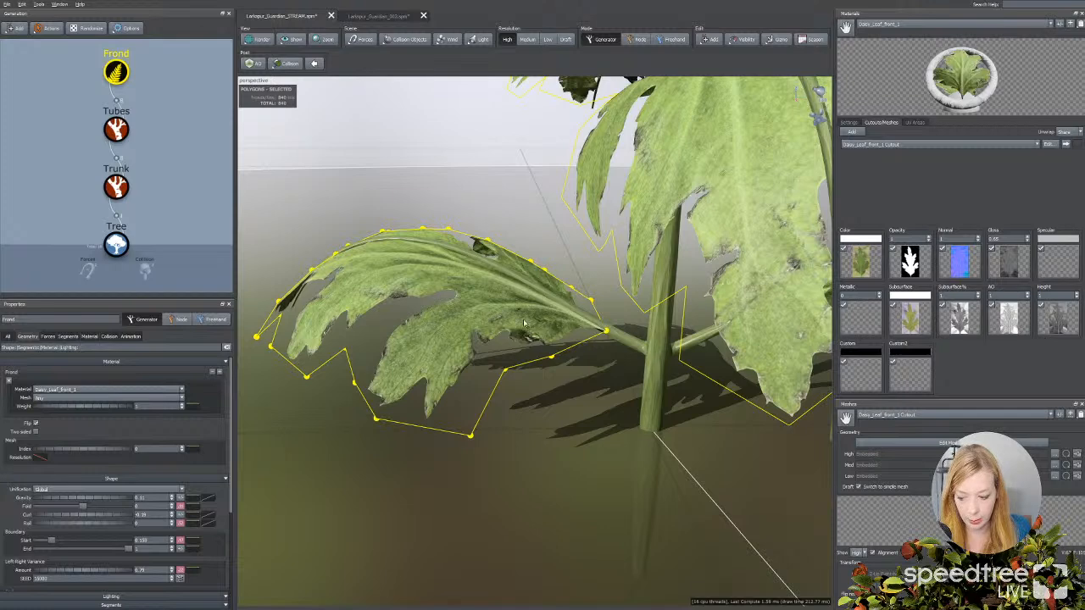
Step: Check the shape and spread of all the leaves on the whole plant from several angles
left_click(445, 477)
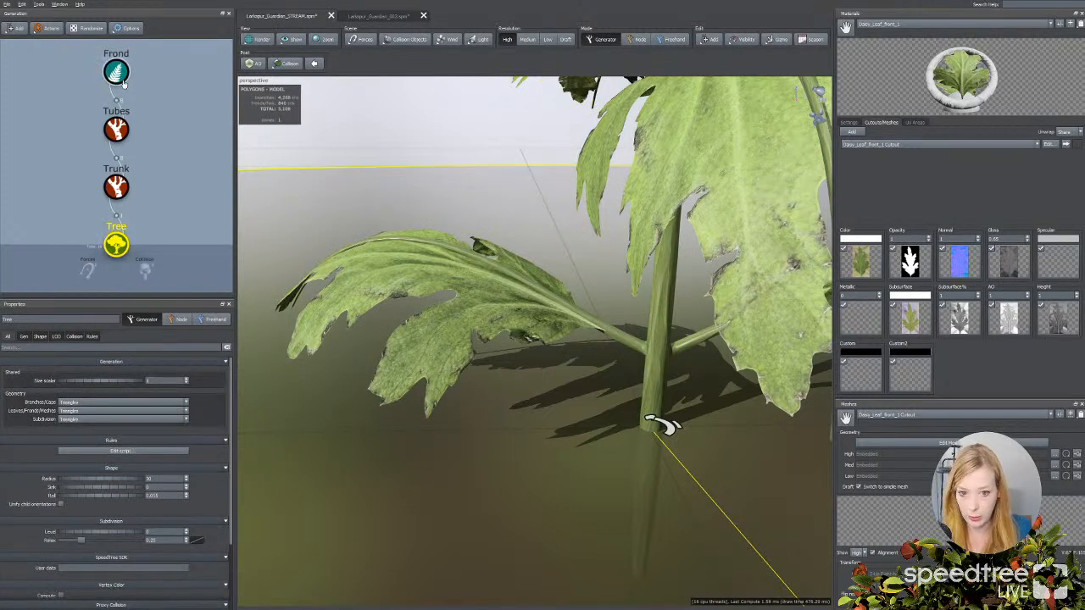
scroll(477, 413, "up", 10)
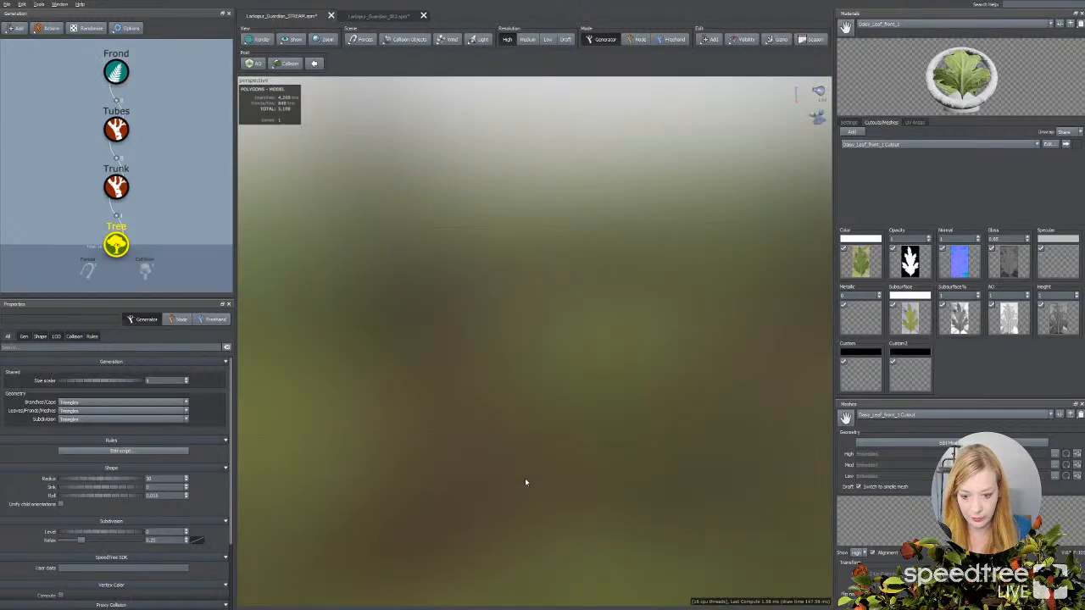
left_click(526, 441)
scroll(528, 356, "down", 10)
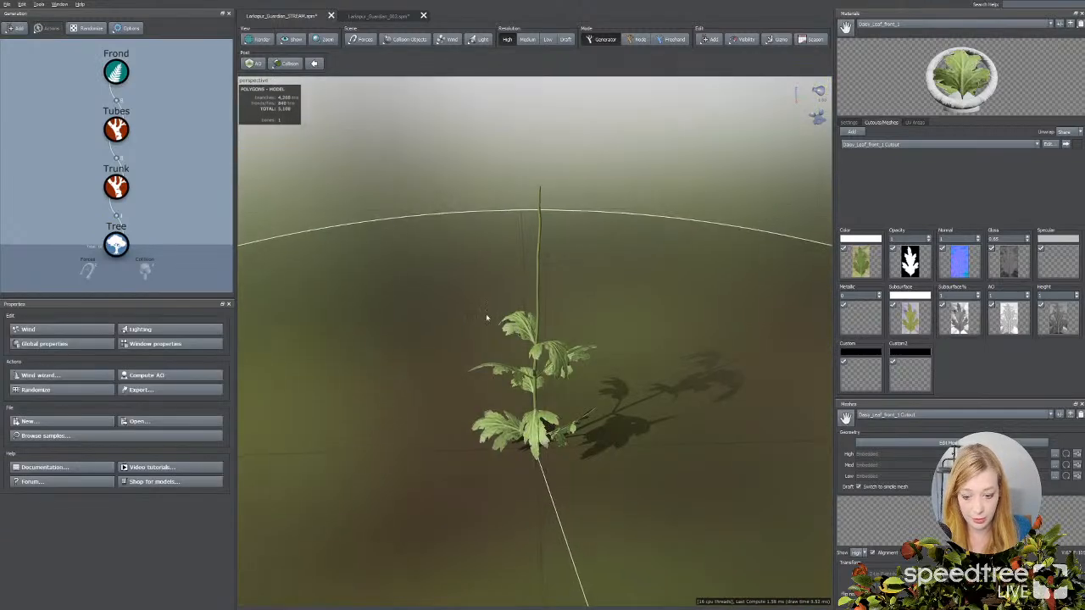
scroll(496, 314, "up", 8)
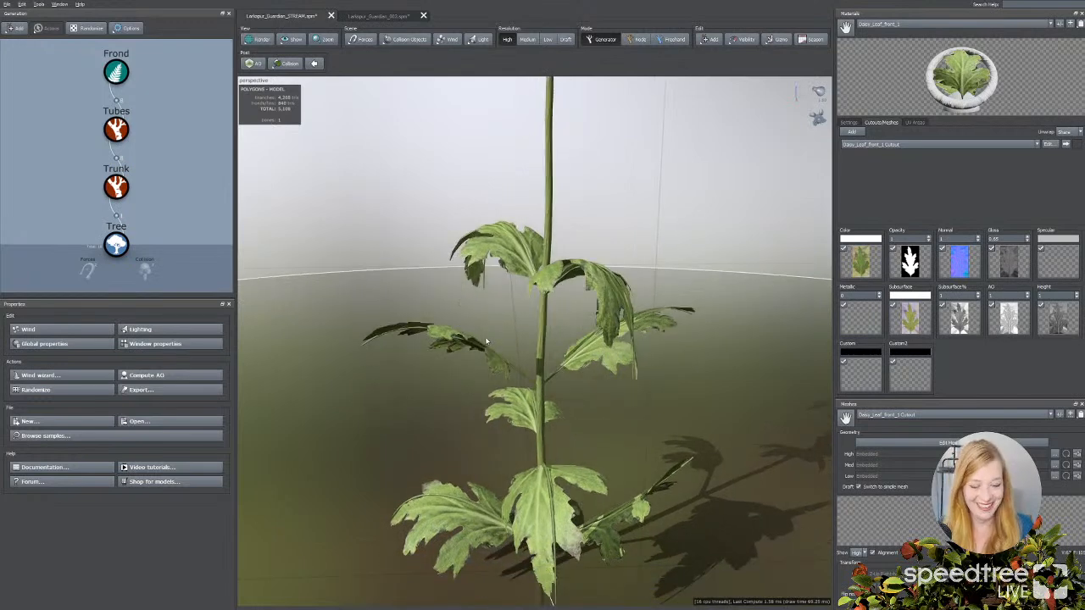
left_click_drag(486, 342, 447, 300)
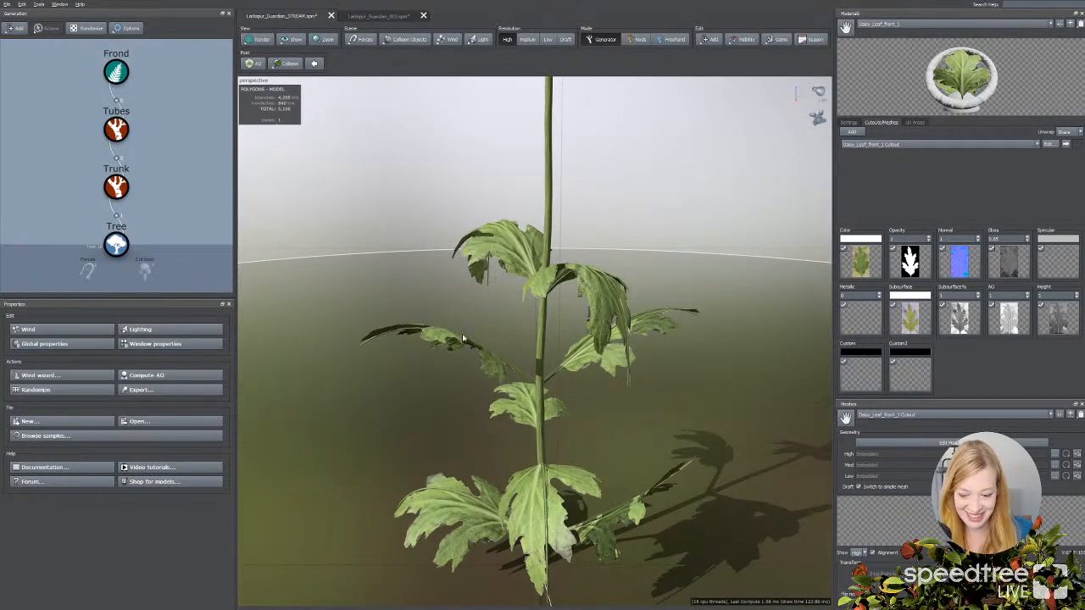
left_click_drag(527, 543, 542, 521)
Step: Select the Frond generator and display its normals in the viewport, checking them on the lower leaves
left_click(543, 519)
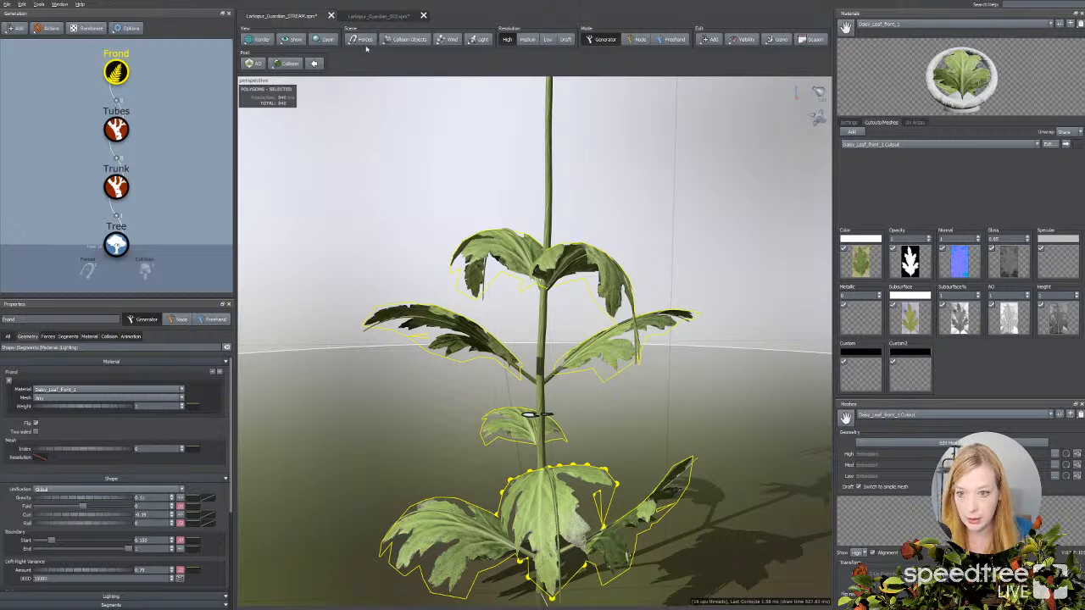
left_click(293, 40)
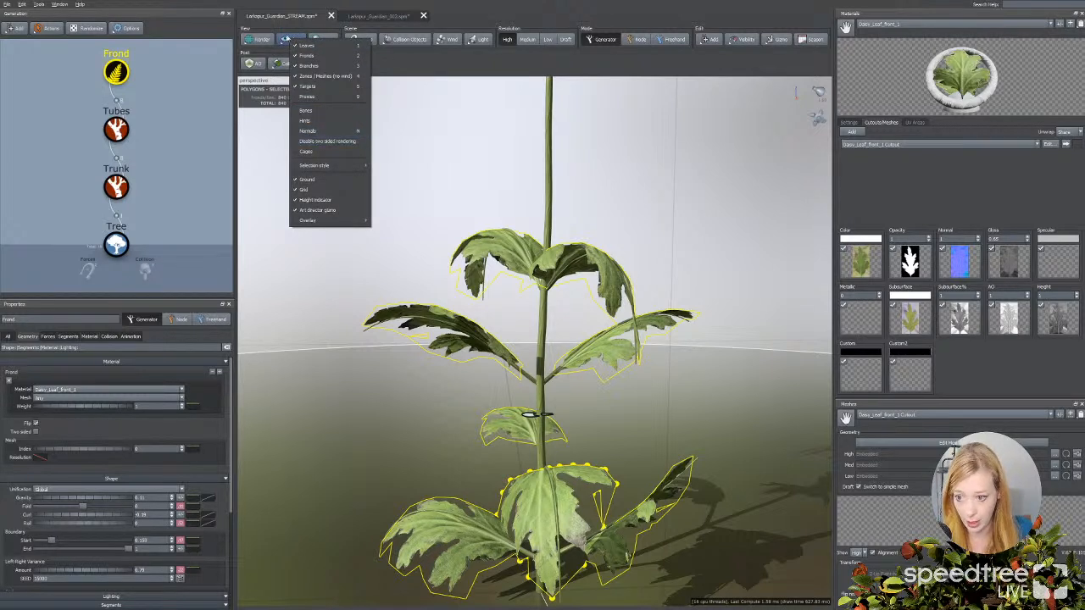
left_click(318, 133)
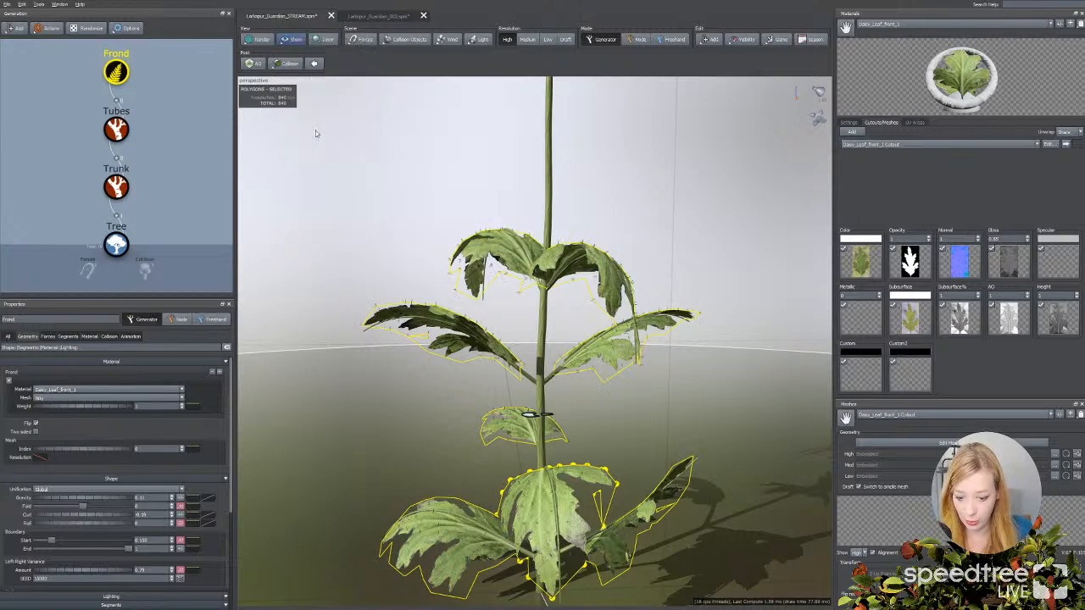
scroll(511, 410, "up", 5)
left_click_drag(511, 410, 536, 317)
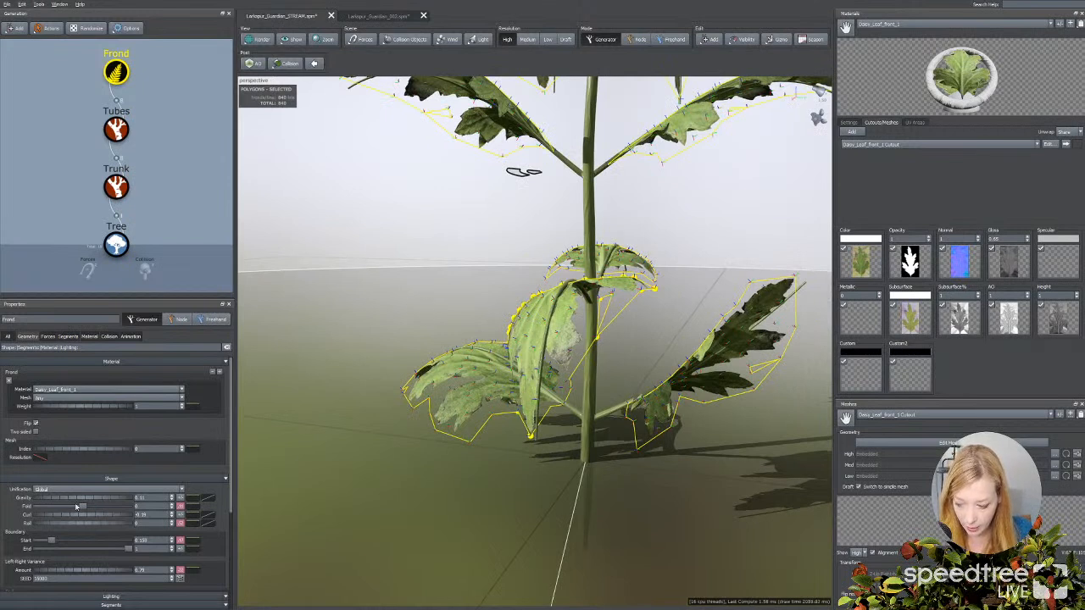
Step: Try a higher lighting Alignment on the Frond generator and reset it to 0
left_click(89, 336)
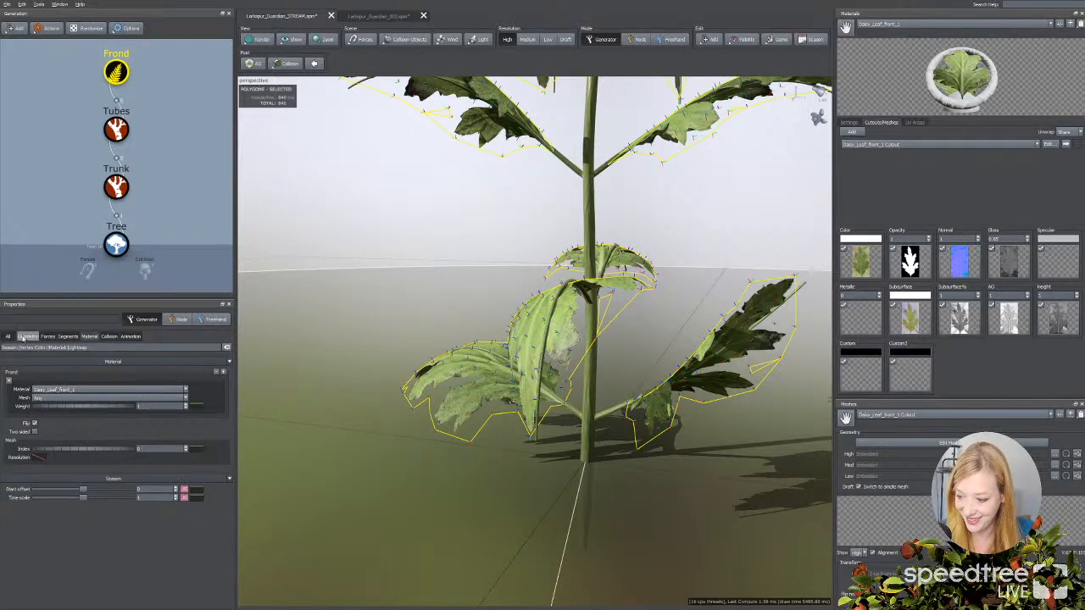
left_click(24, 338)
scroll(54, 514, "down", 2)
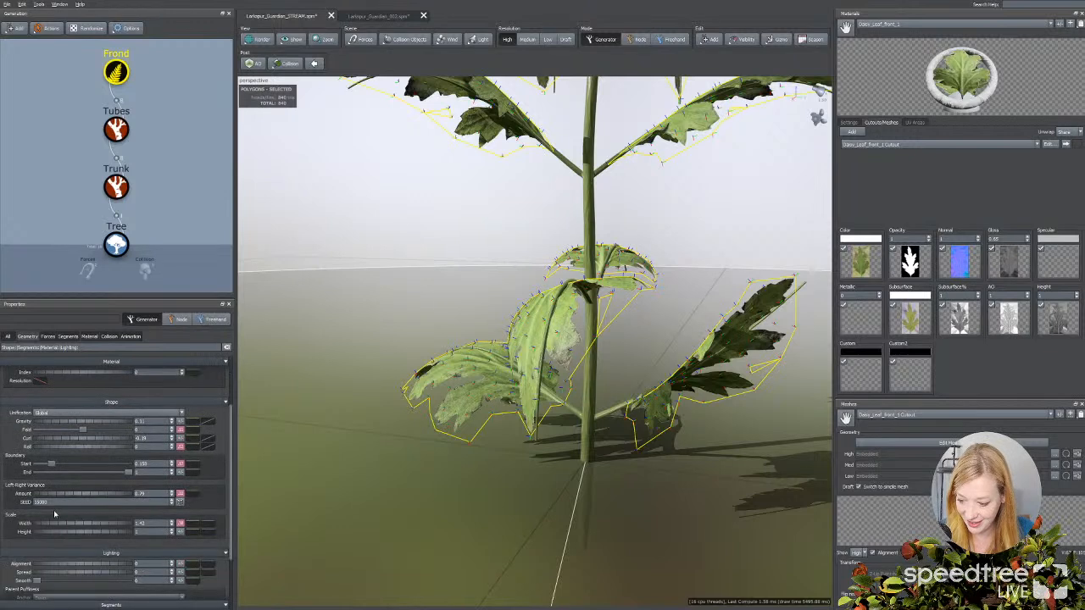
scroll(54, 514, "down", 2)
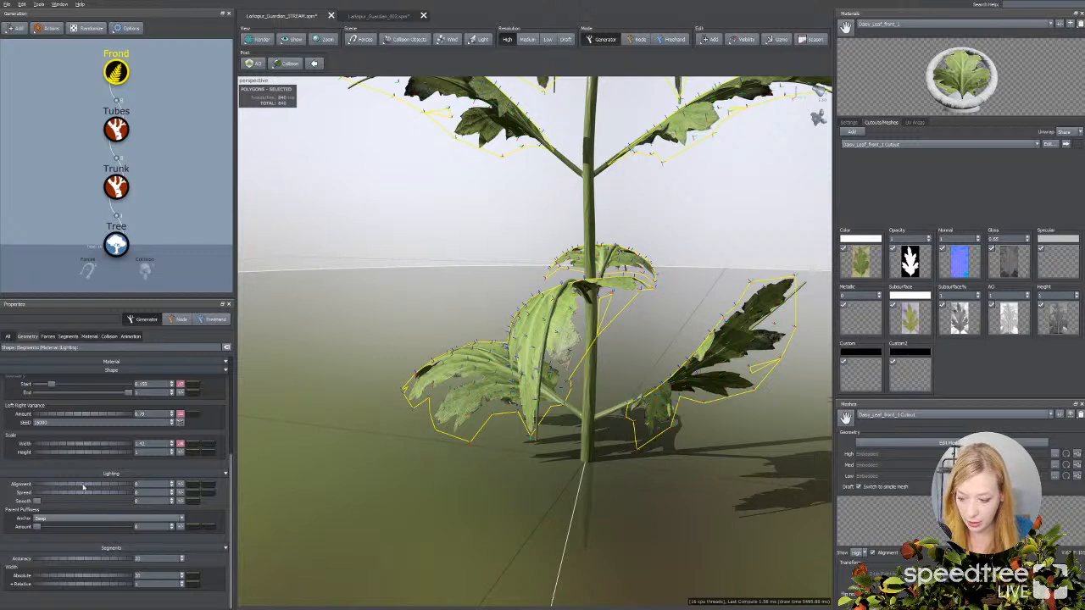
mouse_move(83, 486)
left_mouse_down()
mouse_move(128, 486)
mouse_move(119, 487)
left_mouse_up()
double_click(145, 487)
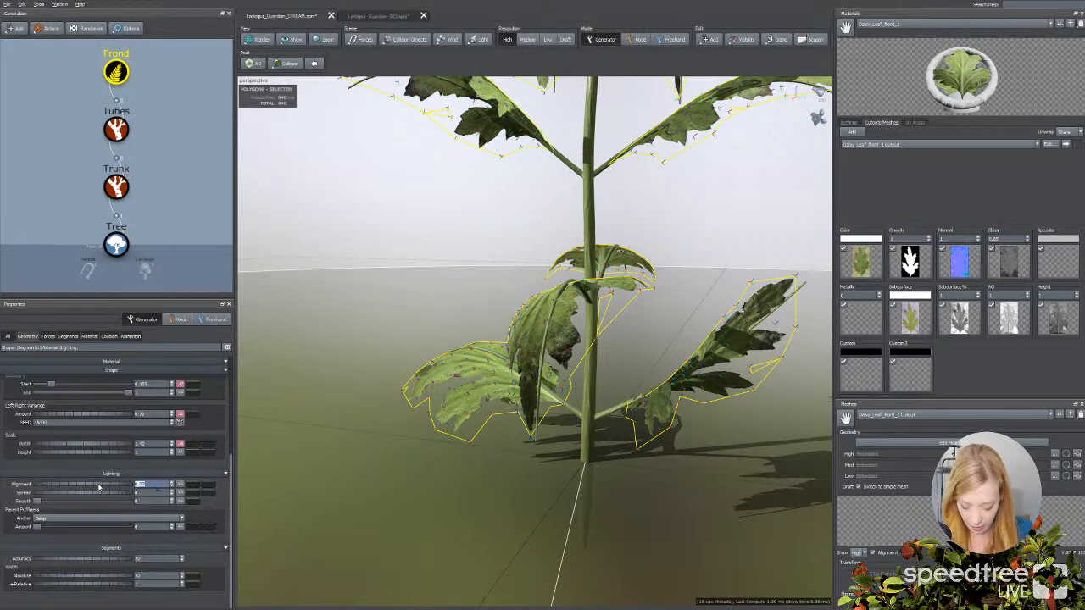
type("0")
key("Return")
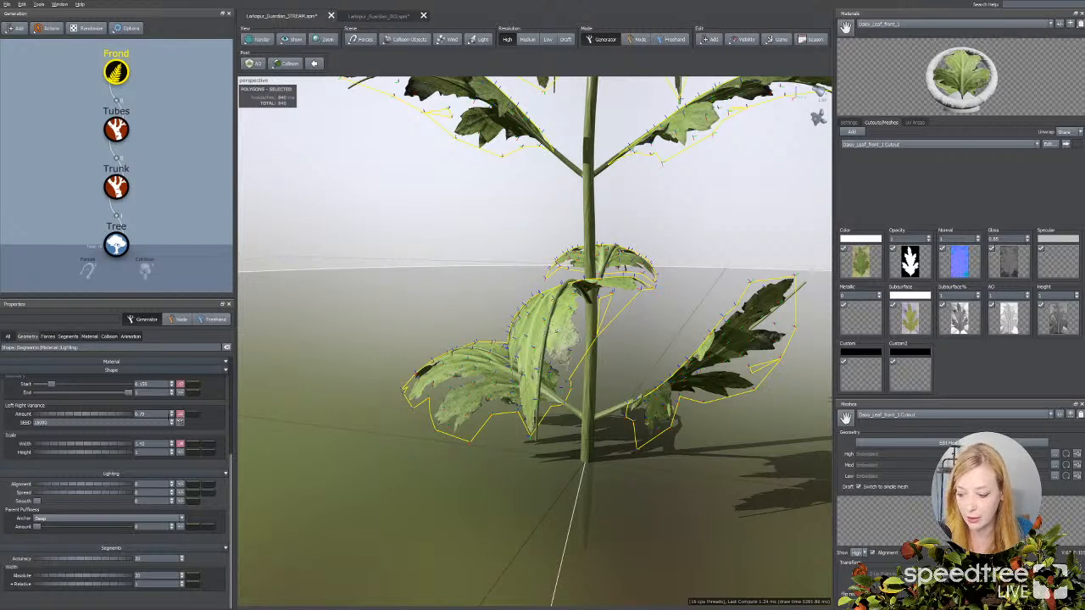
Step: Set the Frond generator's lighting Spread to 0.44 and Alignment to 0.21, lowering the start of the Alignment profile curve
left_click_drag(53, 496, 72, 496)
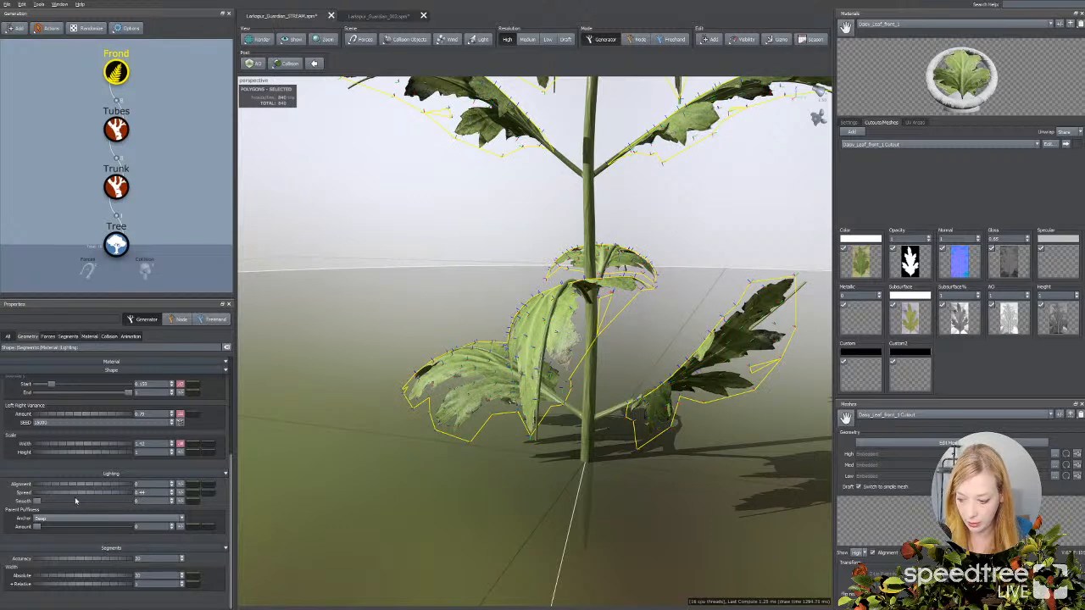
left_click_drag(81, 488, 90, 488)
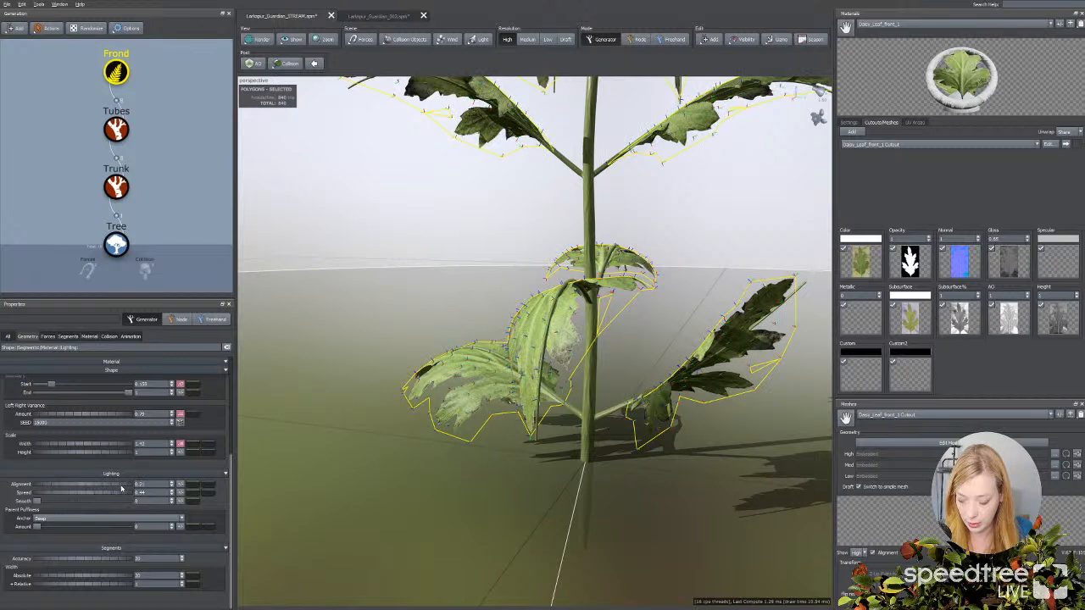
left_click_drag(240, 496, 274, 607)
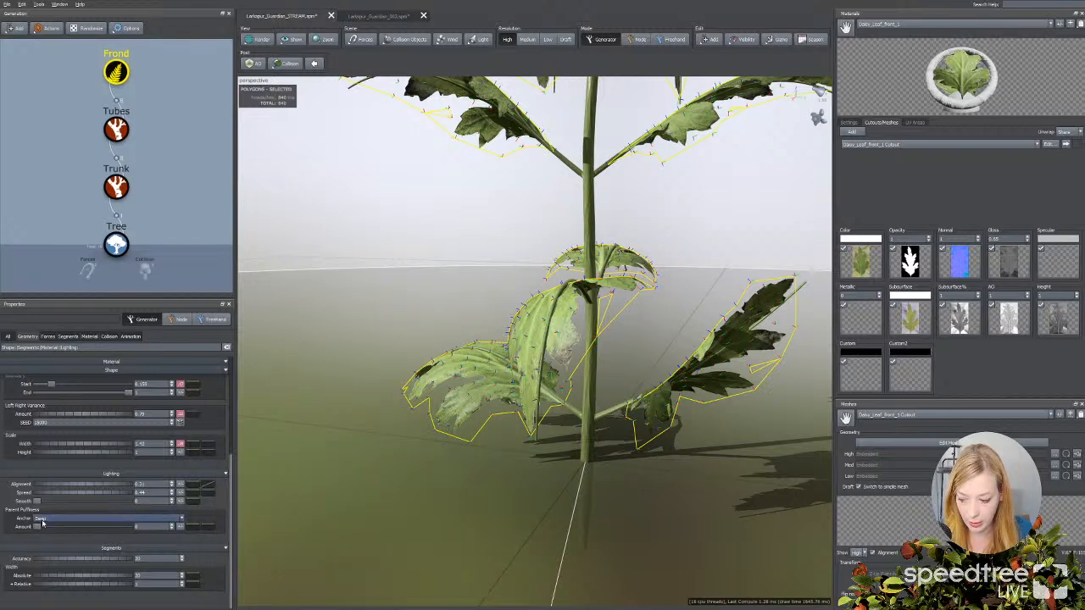
Step: Set the fronds' Parent Puffiness Amount to 0.2 with the Deep anchor, checking the shading on the leaves
left_click(43, 523)
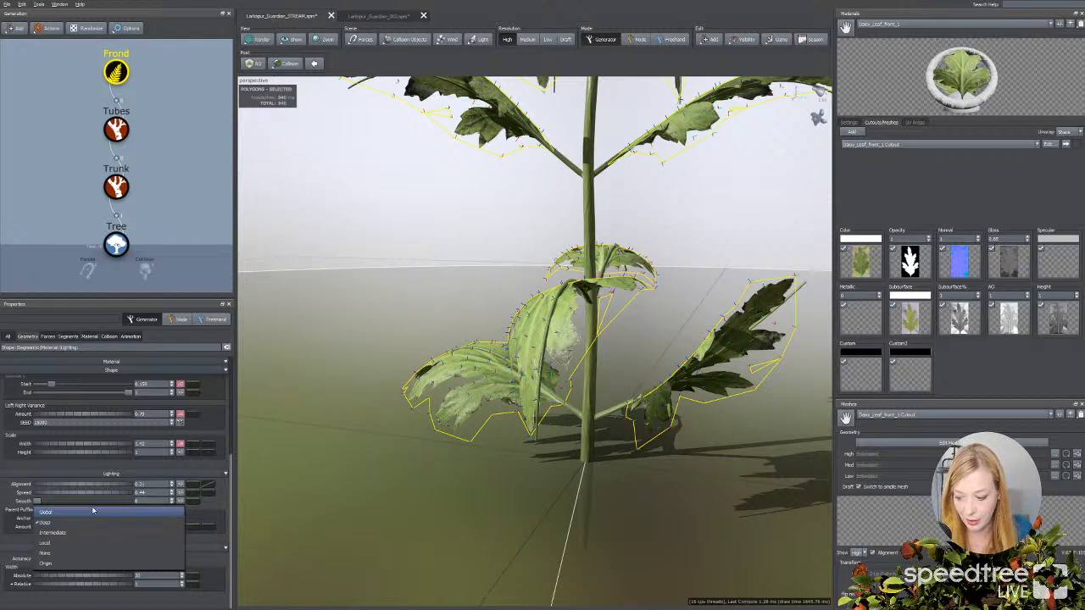
left_click(44, 523)
mouse_move(36, 528)
left_mouse_down()
mouse_move(68, 527)
mouse_move(55, 527)
left_mouse_up()
mouse_move(349, 527)
left_mouse_down()
mouse_move(312, 516)
mouse_move(419, 532)
mouse_move(360, 527)
left_mouse_up()
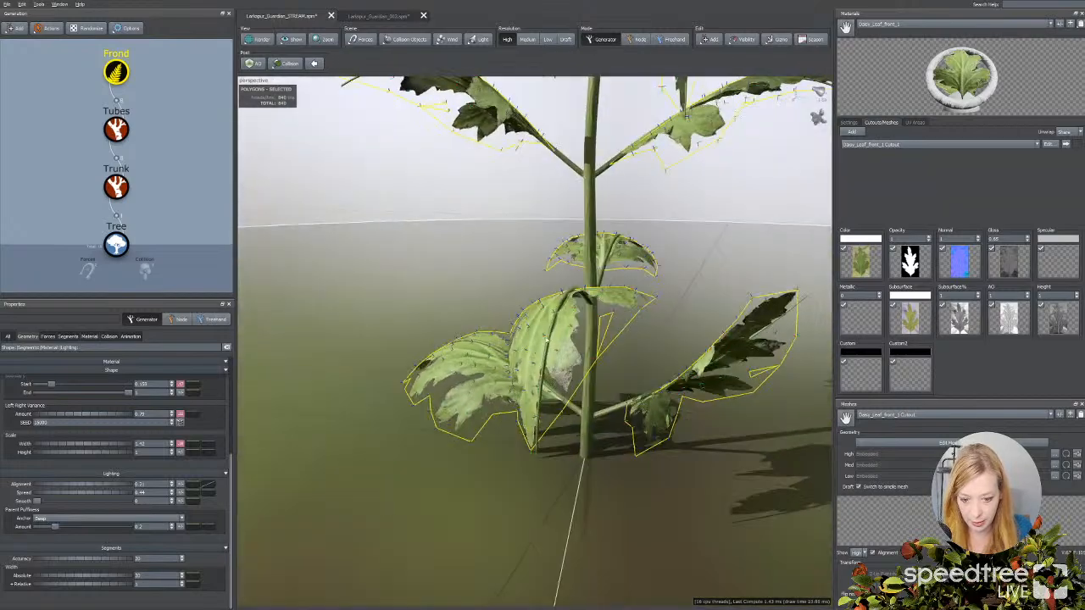
left_click_drag(524, 358, 477, 380)
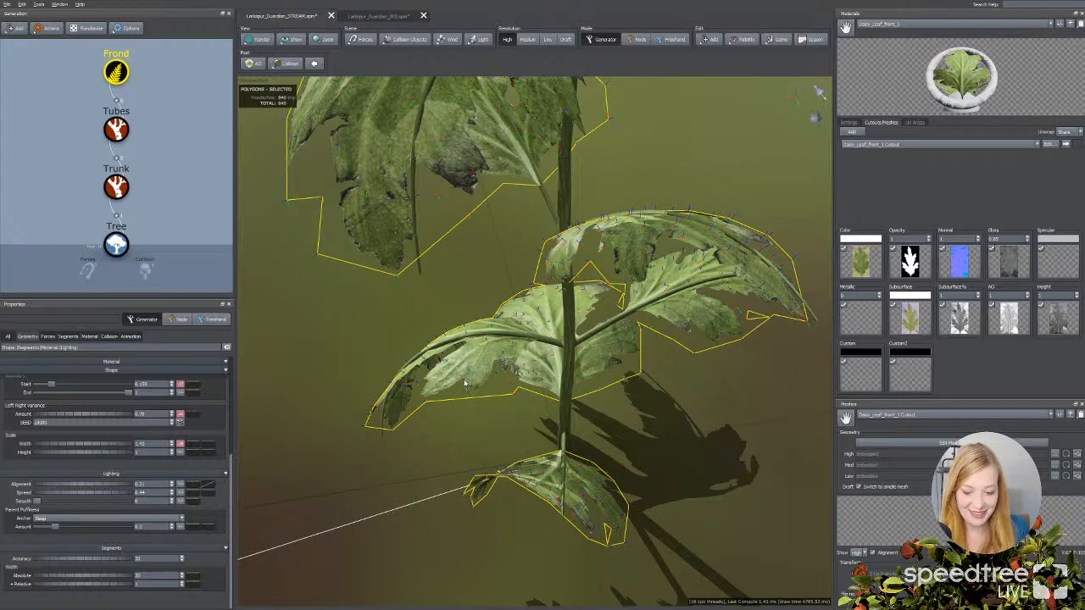
Step: Select a single leaf's branch in the Tubes generator, show its Skin properties and isolate that leaf on the stem
left_click(490, 337)
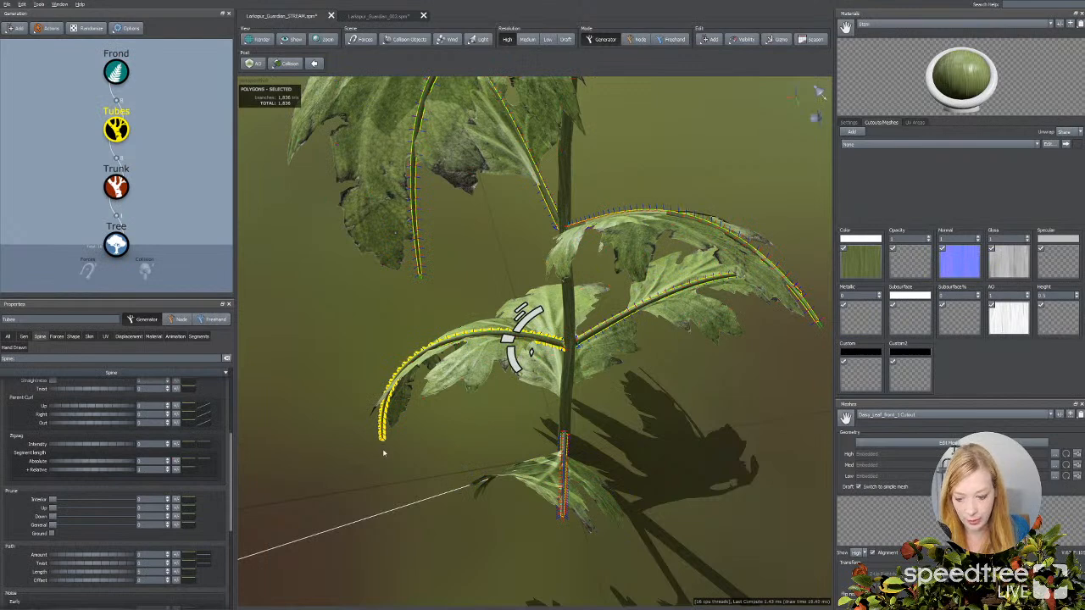
left_click_drag(470, 424, 467, 409)
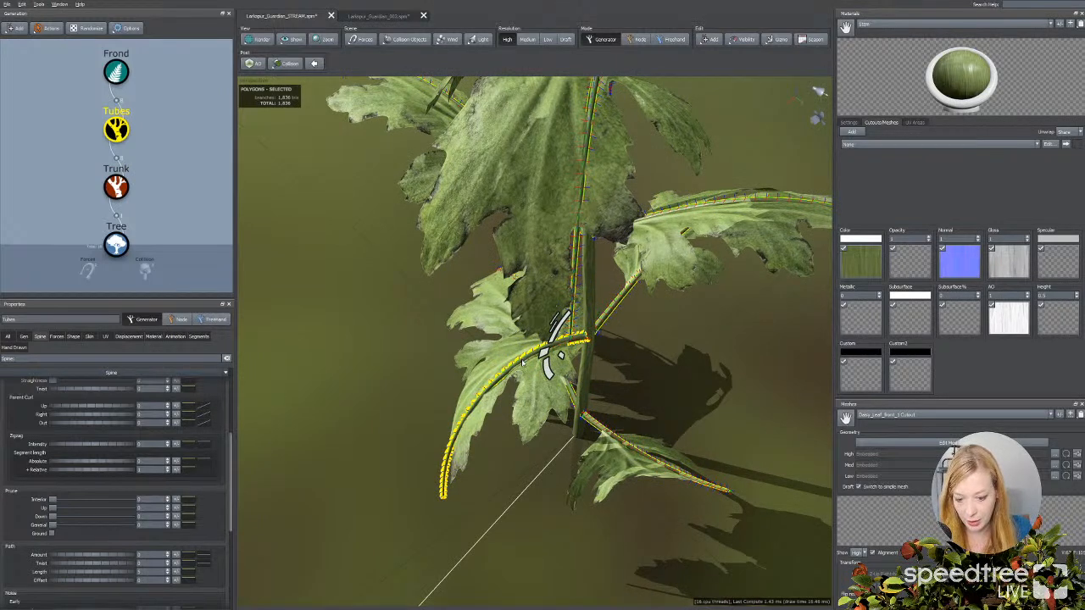
left_click(89, 336)
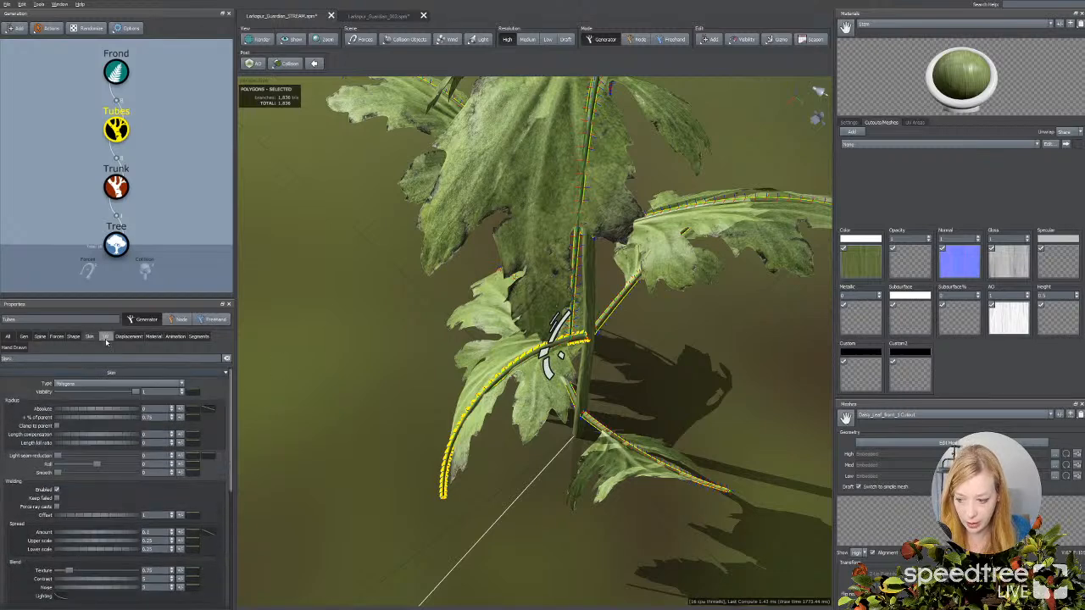
left_click_drag(316, 336, 297, 325)
scroll(298, 324, "up", 4)
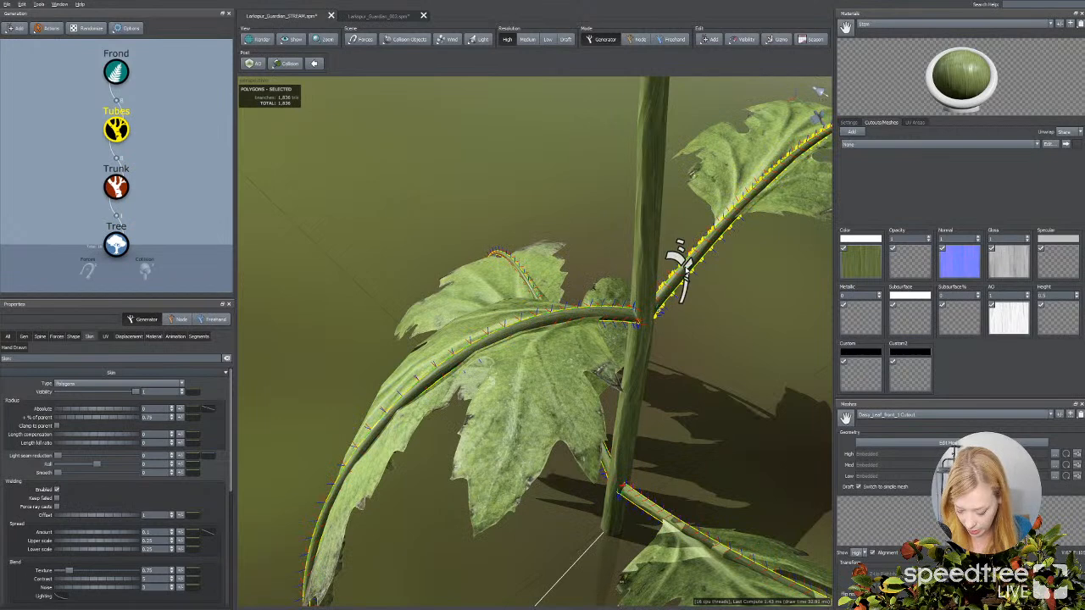
key("f")
left_click_drag(805, 344, 594, 333)
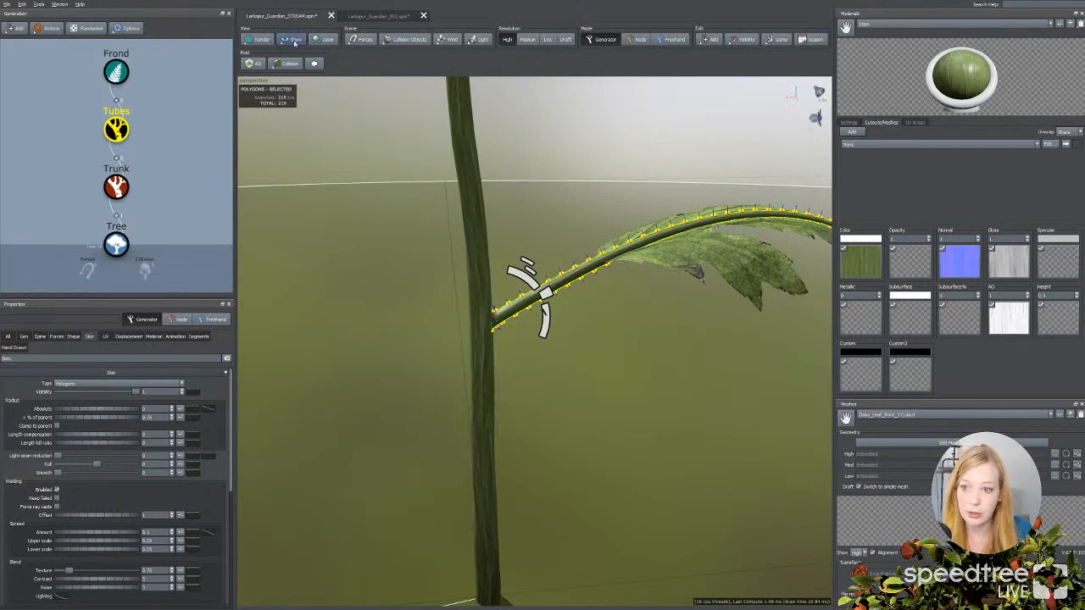
Step: Hide the normals in the viewport and reselect the isolated leaf's branch, viewing its joint with the stem up close
left_click(264, 40)
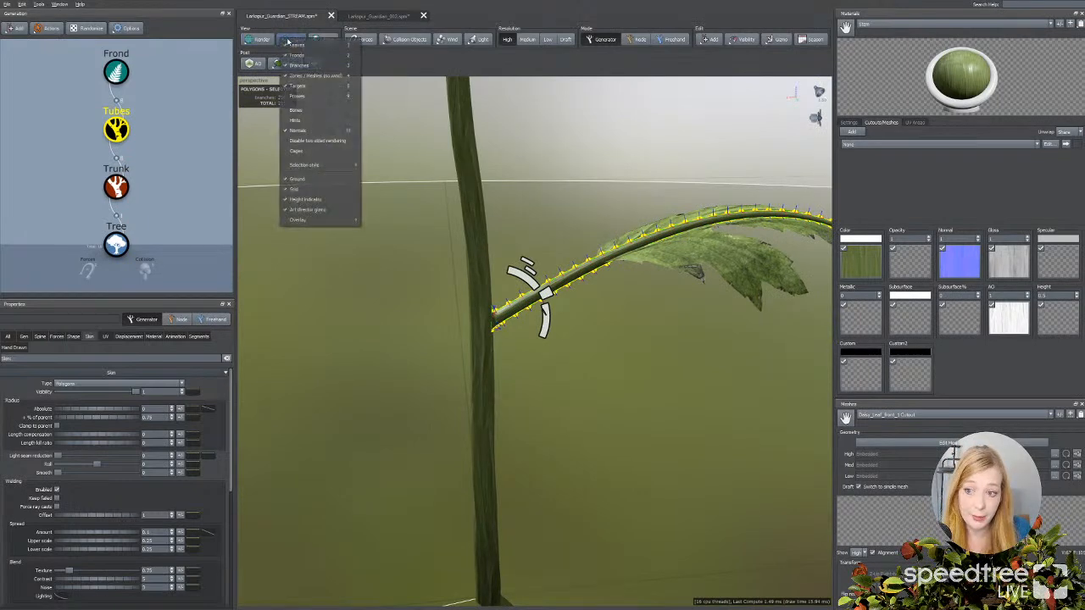
left_click(302, 134)
left_click_drag(523, 227, 576, 195)
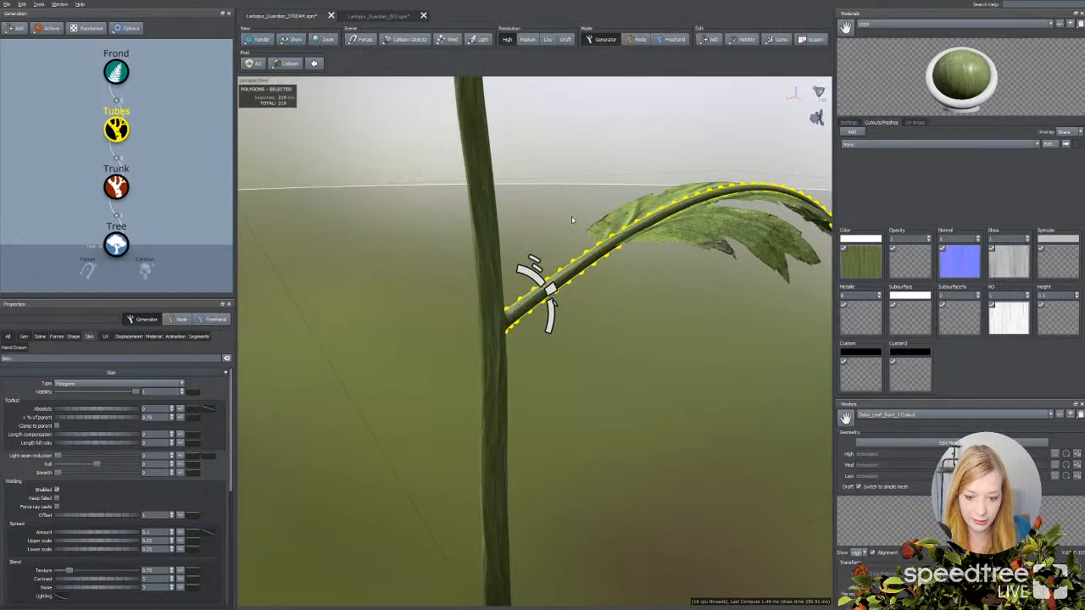
left_click(576, 195)
left_click(549, 290)
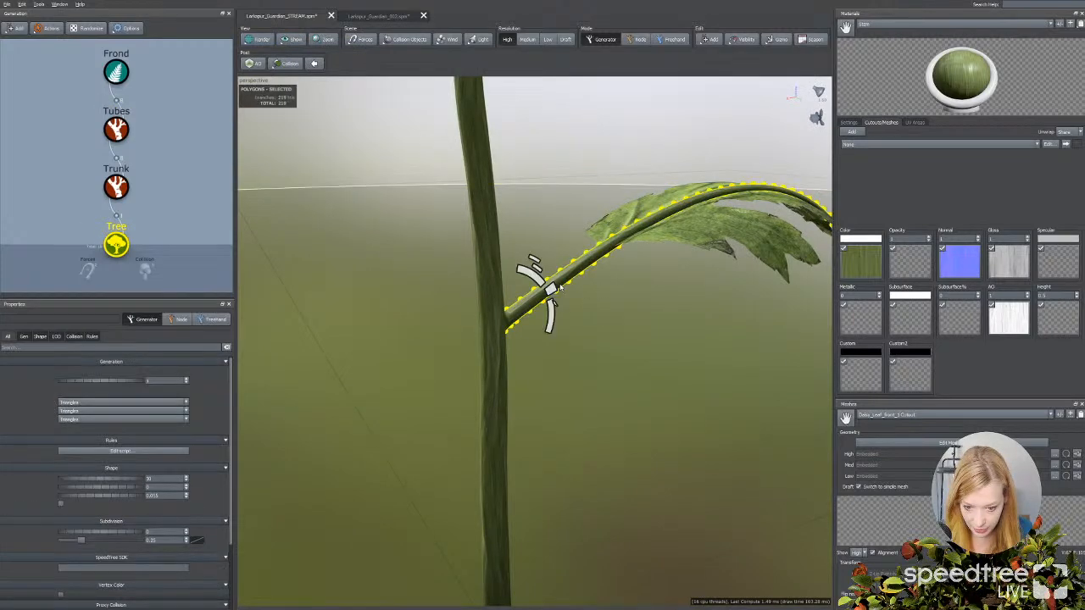
left_click(548, 313)
left_click_drag(548, 314, 459, 384)
left_click(547, 271)
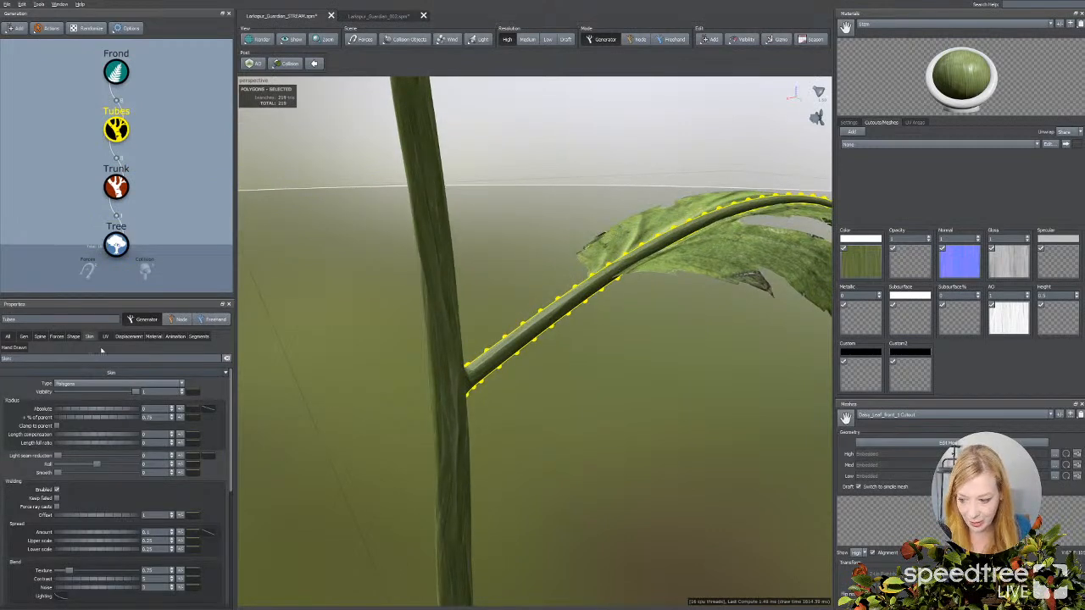
Step: Add a middle point to the Tubes' Absolute radius profile curve and set both that point and the end point to 0
left_click(208, 411)
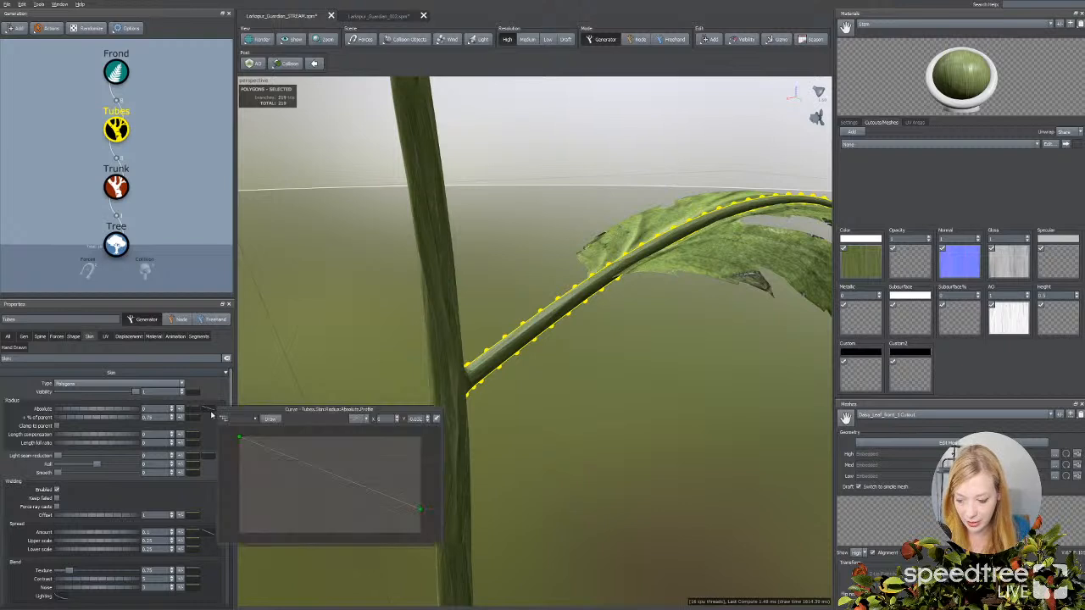
left_click(328, 472)
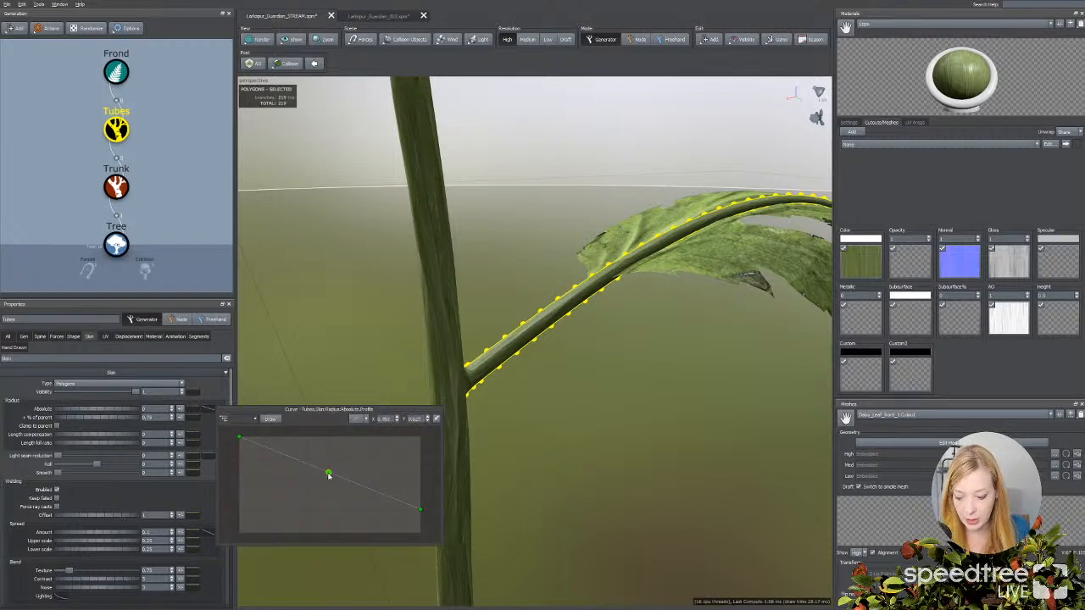
left_click(404, 419)
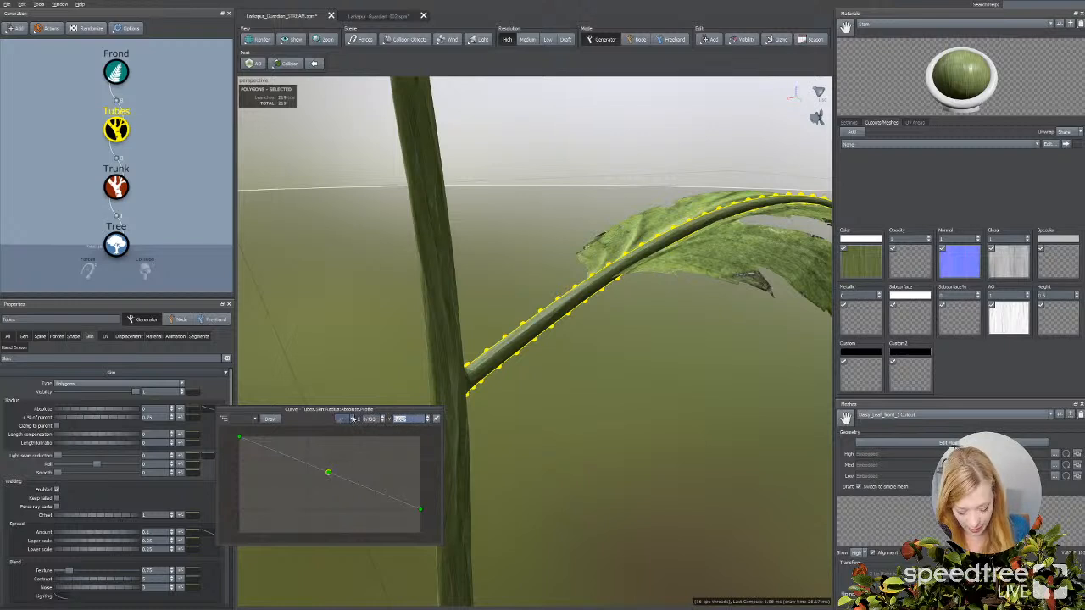
type("0")
key("Return")
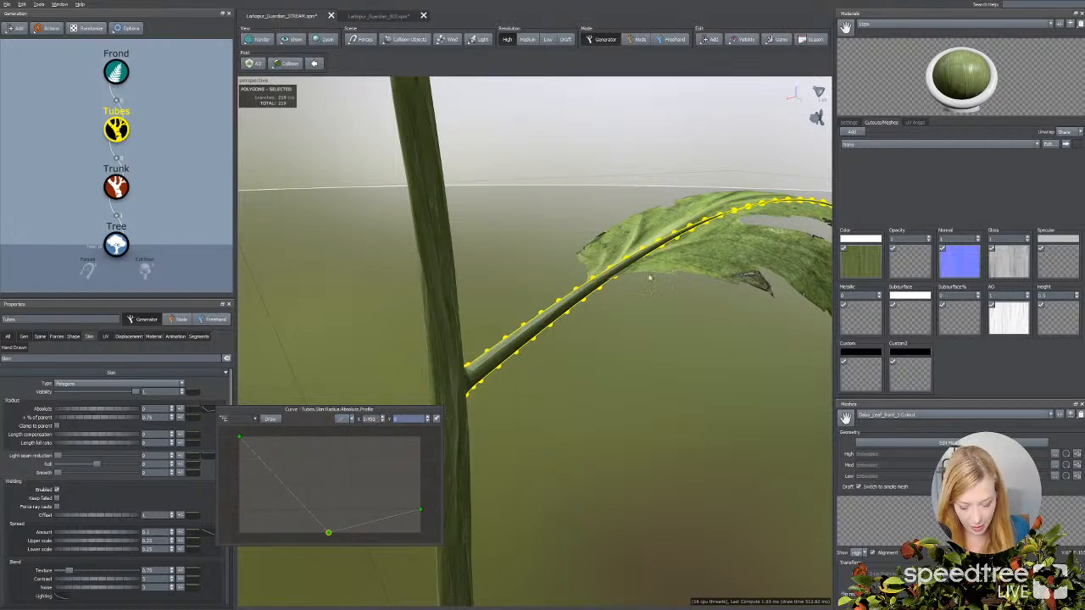
left_click(420, 509)
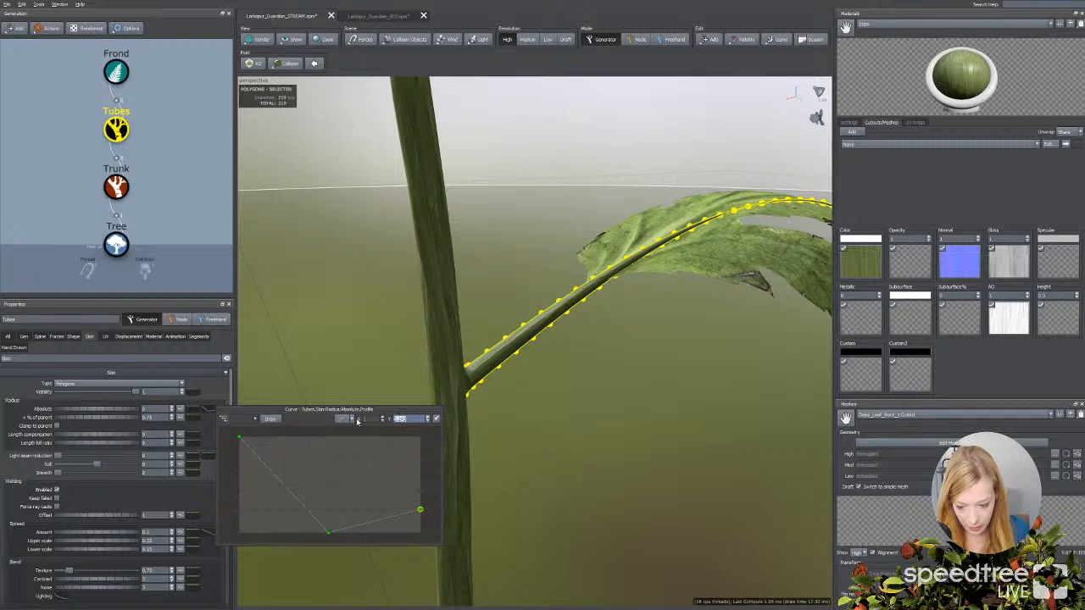
left_click(564, 415)
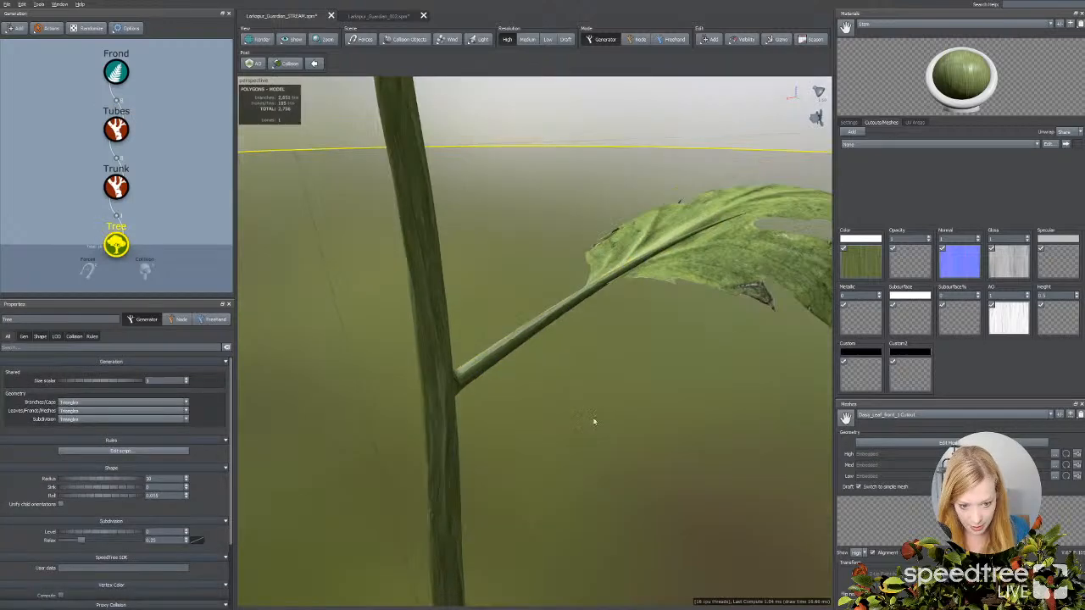
Step: Adjust the mesh angle of the Daisy_Leaf_front_1 cutout and align its central points with the leaf's midrib
left_click_drag(593, 421, 571, 455)
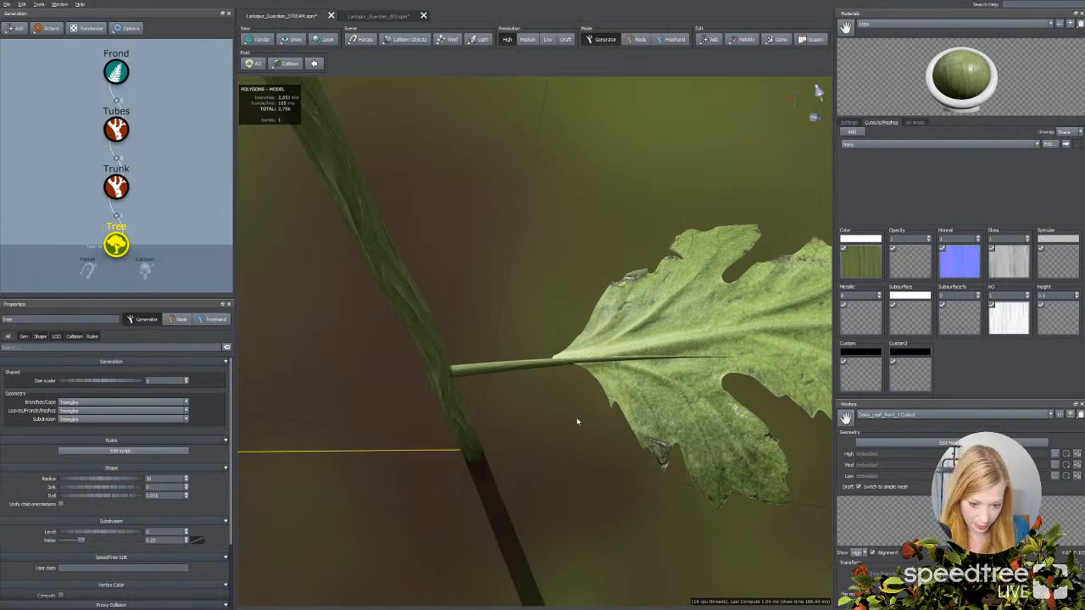
left_click_drag(576, 421, 531, 447)
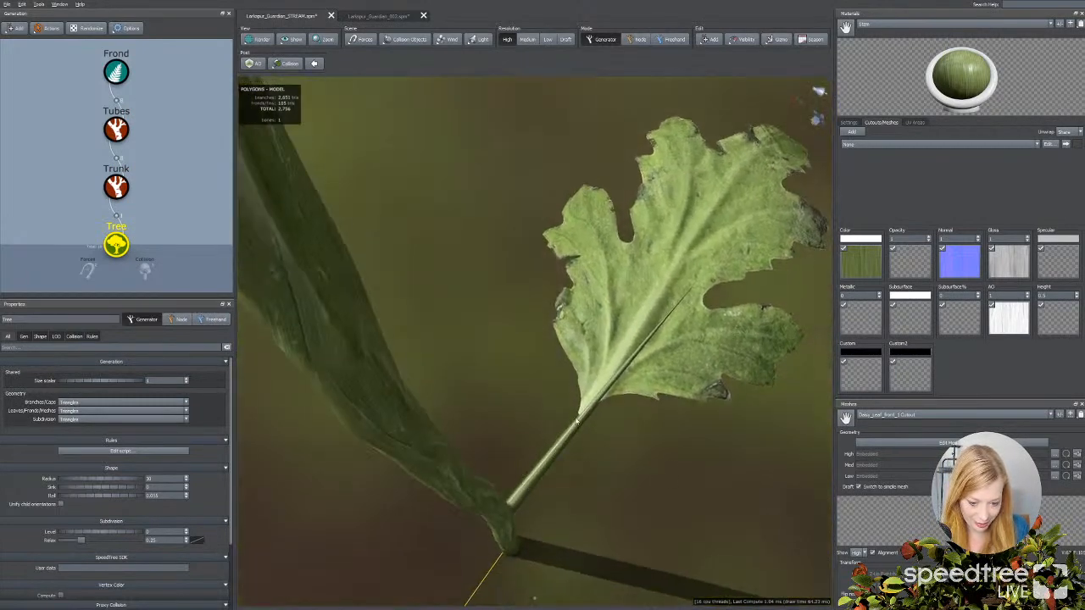
left_click(647, 346)
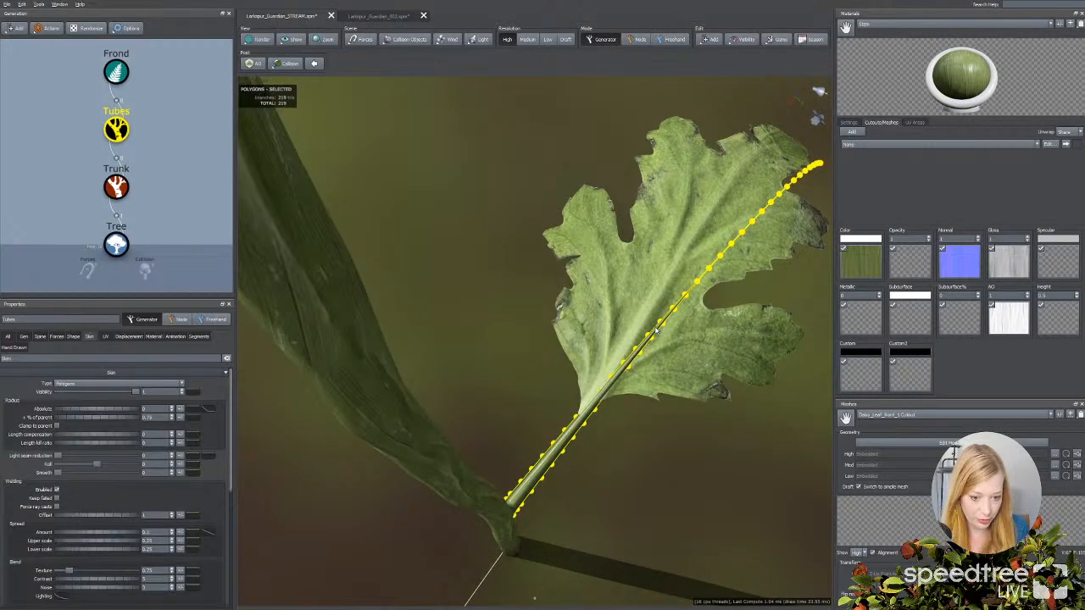
left_click(1048, 144)
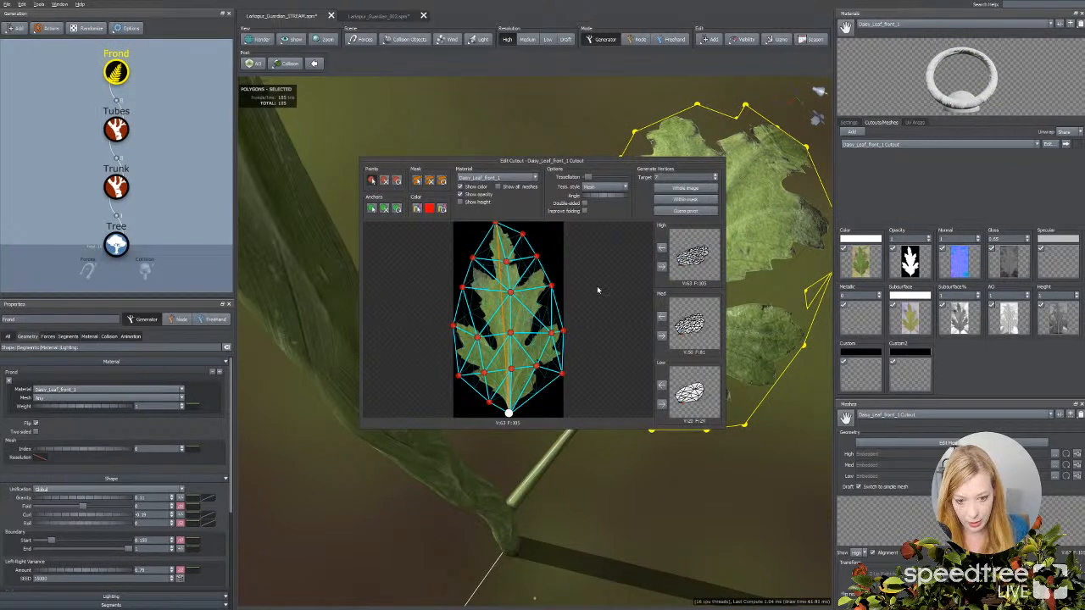
left_click_drag(600, 198, 628, 199)
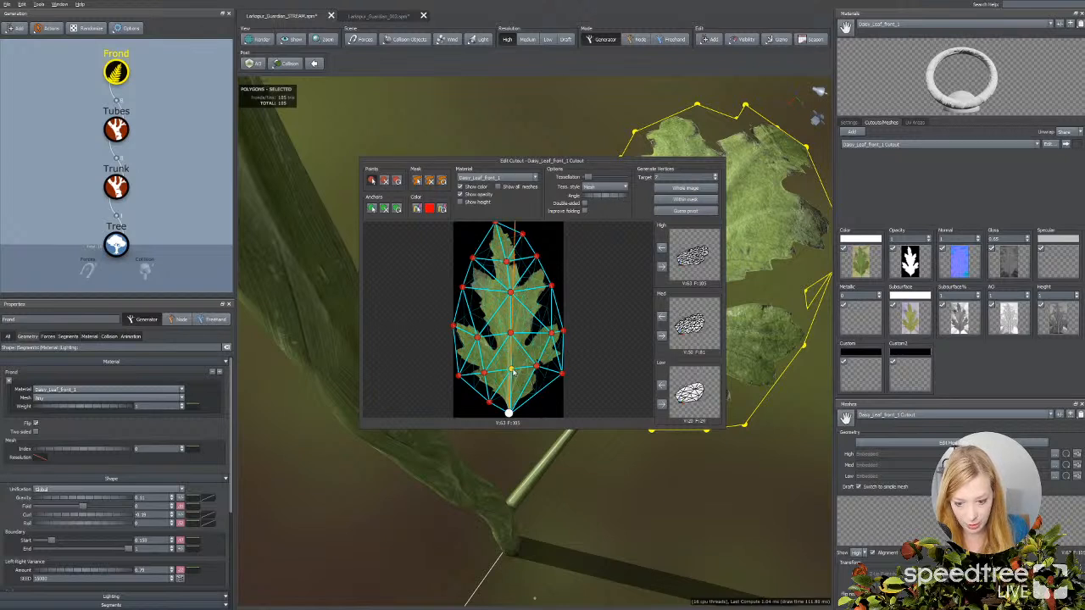
left_click_drag(512, 370, 512, 371)
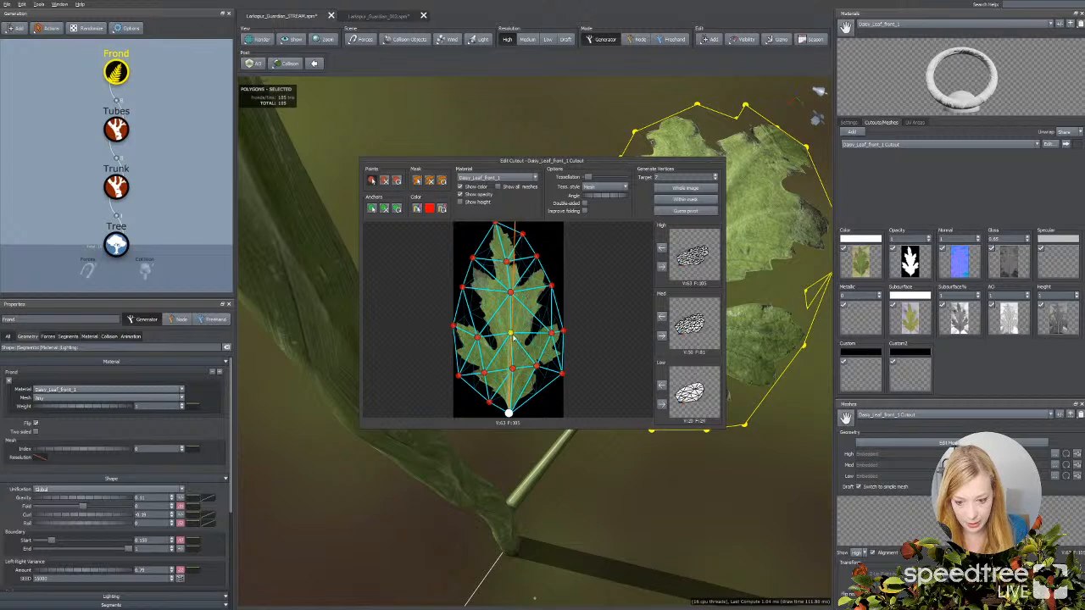
Step: Apply the edited leaf cutout mesh to its resolution levels, adjust the angle again and close the cutout editor
left_click(662, 266)
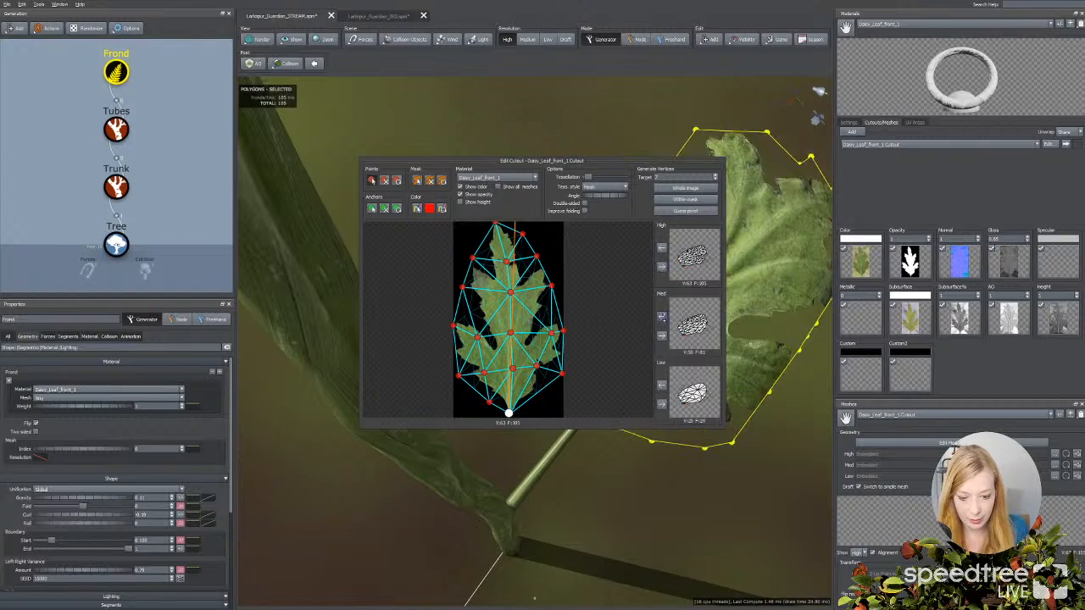
left_click(662, 316)
left_click_drag(609, 198, 615, 198)
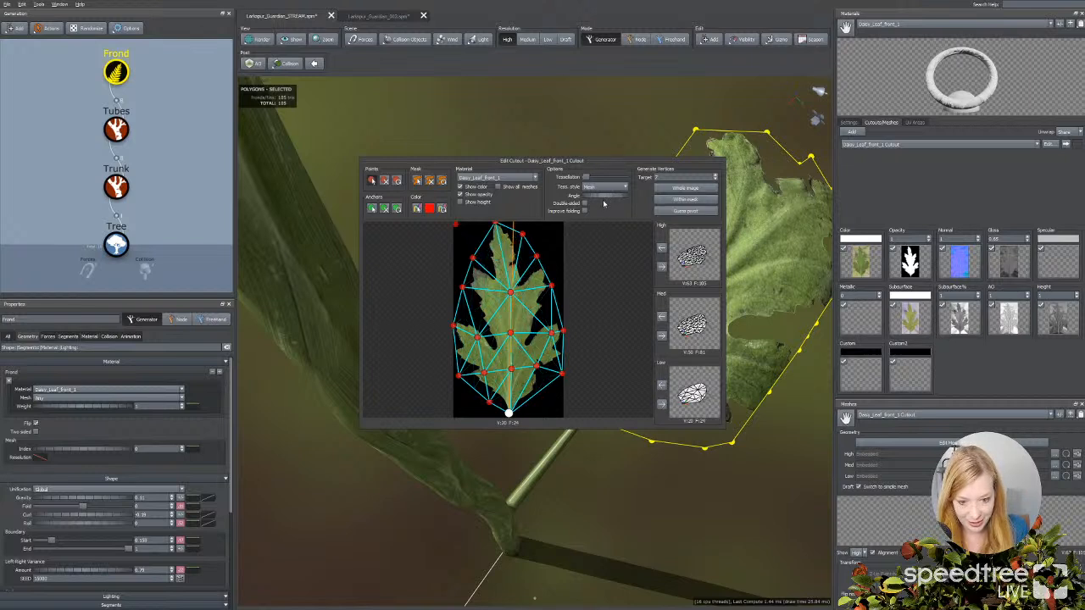
left_click_drag(604, 203, 613, 199)
left_click(654, 447)
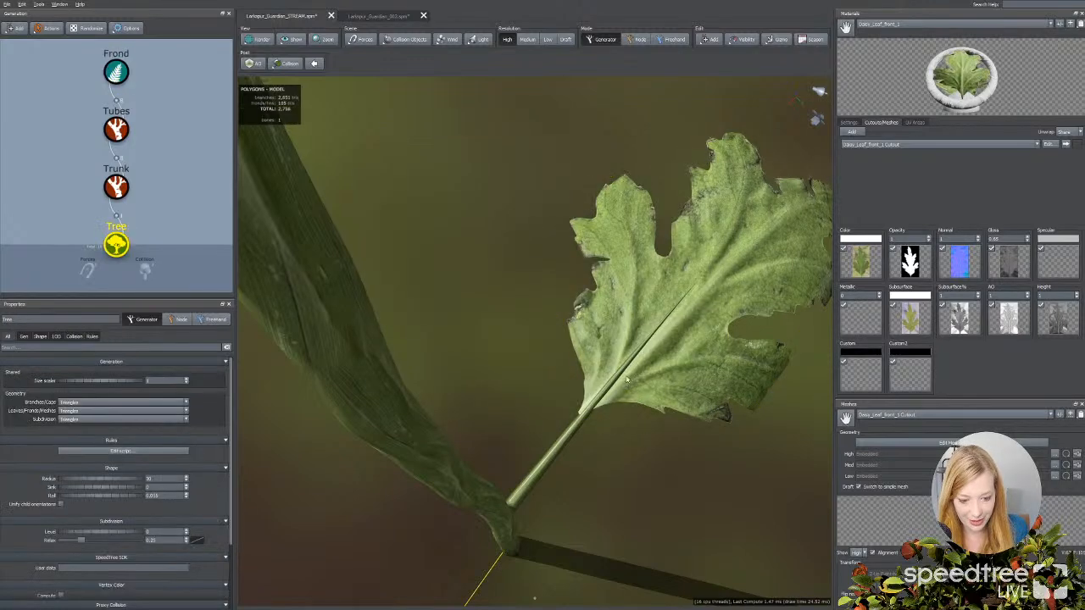
Step: Add a point near the start of the Tubes' Absolute radius profile curve, raised to about full value with a smooth falloff
left_click_drag(628, 378, 571, 430)
scroll(586, 440, "down", 5)
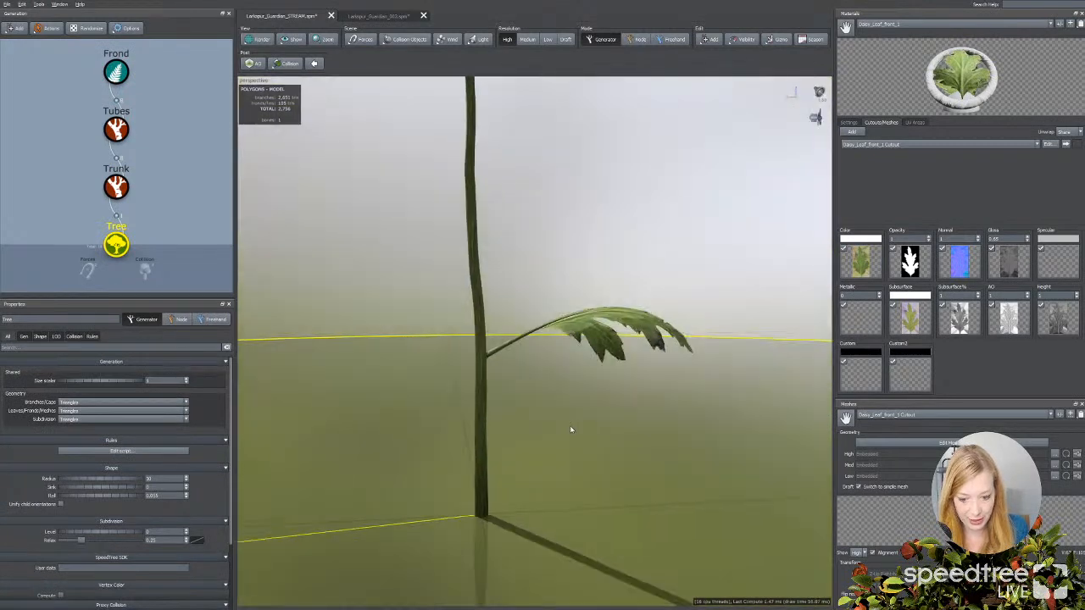
scroll(570, 429, "up", 2)
left_click(479, 354)
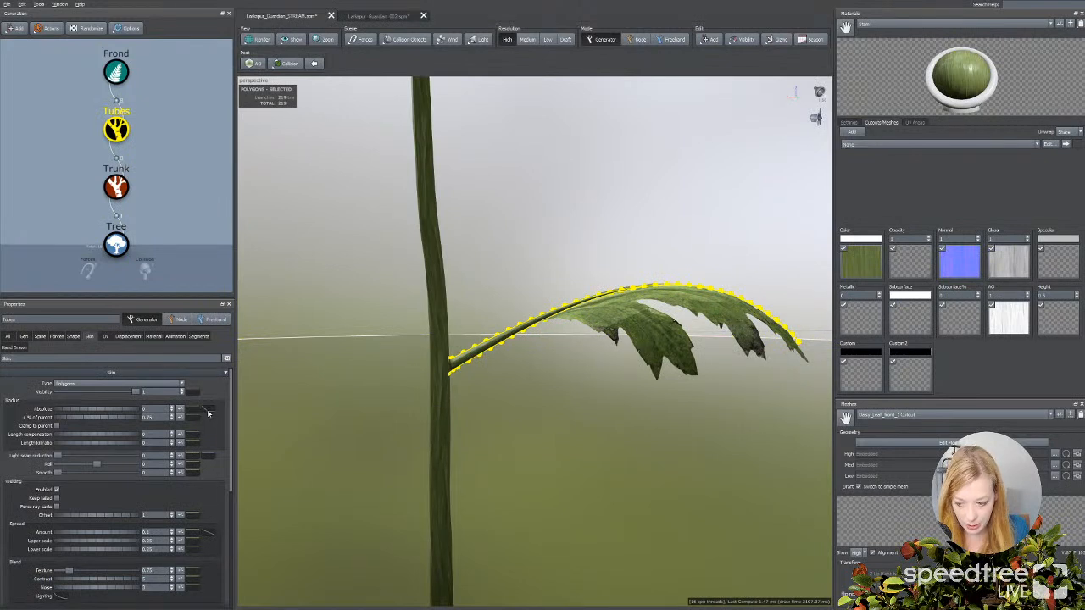
left_click(206, 410)
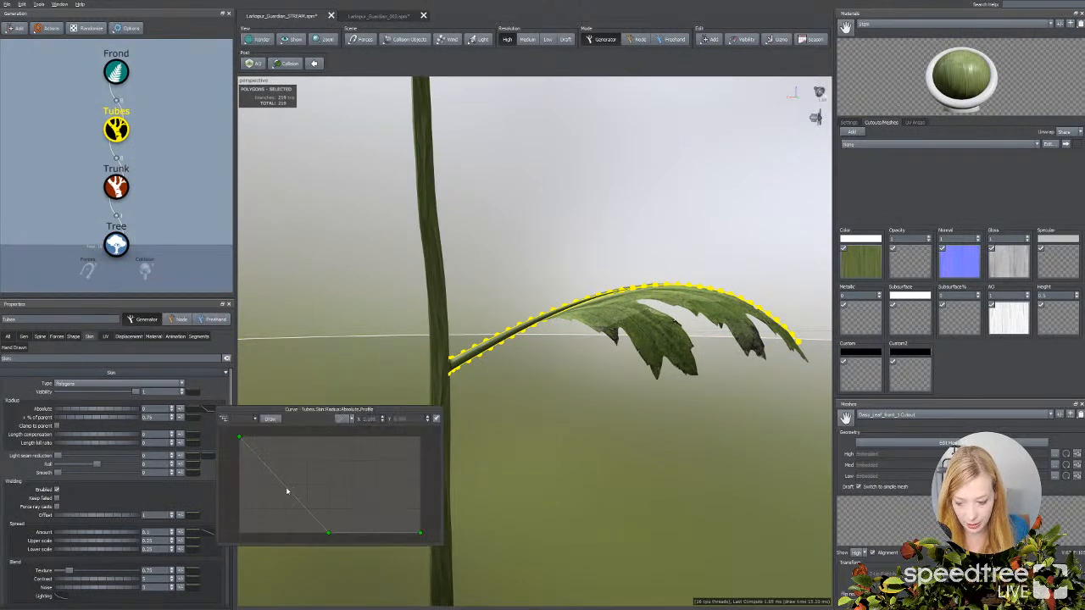
left_click_drag(286, 487, 279, 441)
left_click(309, 480)
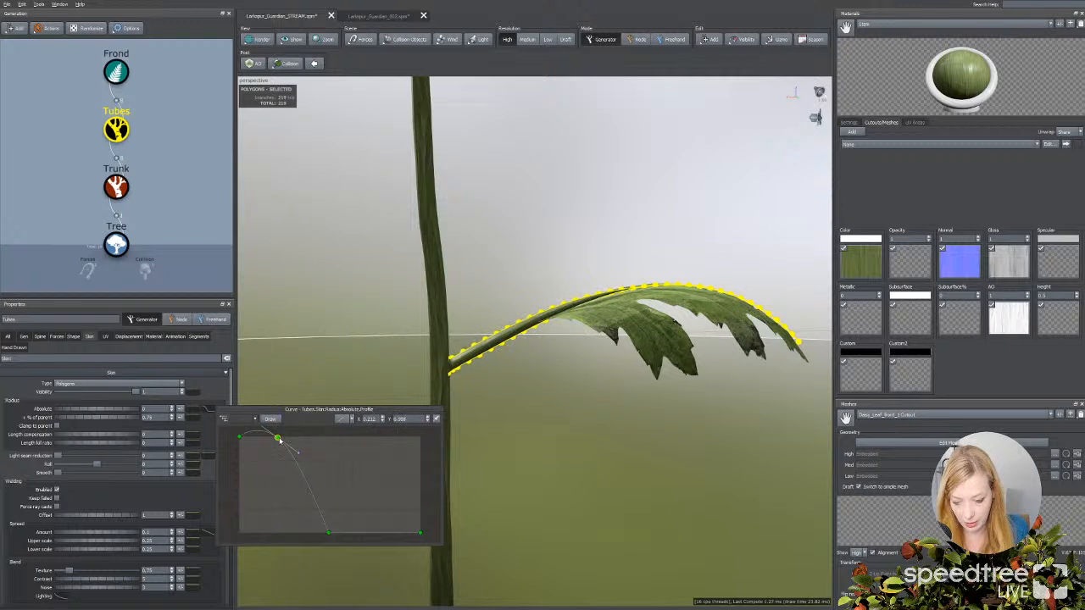
left_click(437, 418)
left_click_drag(491, 389, 539, 322)
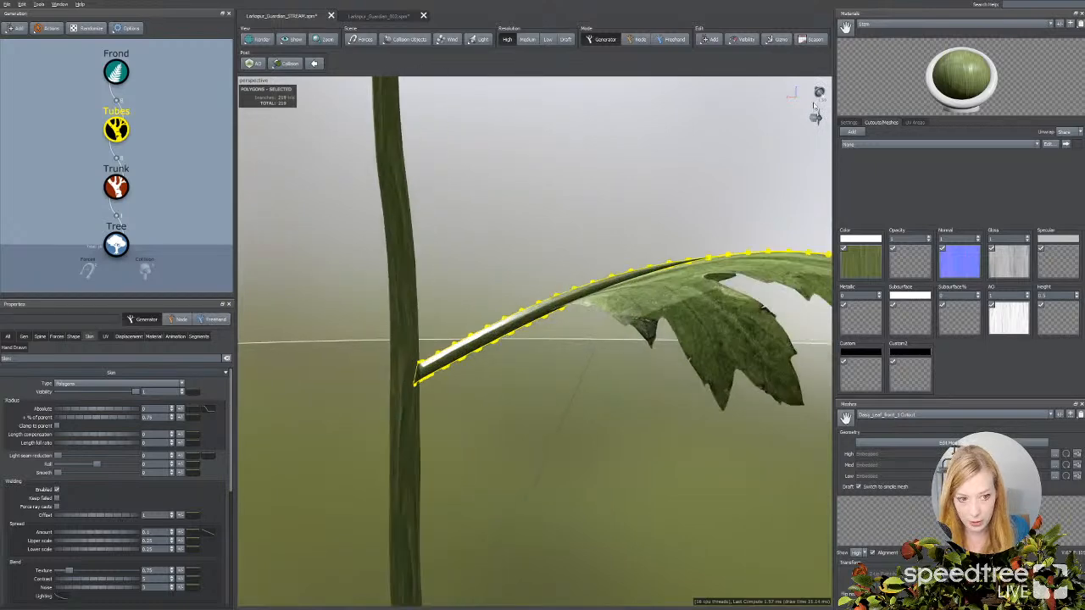
Step: Rotate the scene light so the stem and the branch joint are brightly lit from the viewing side
left_click(818, 90)
left_click_drag(819, 87, 824, 88)
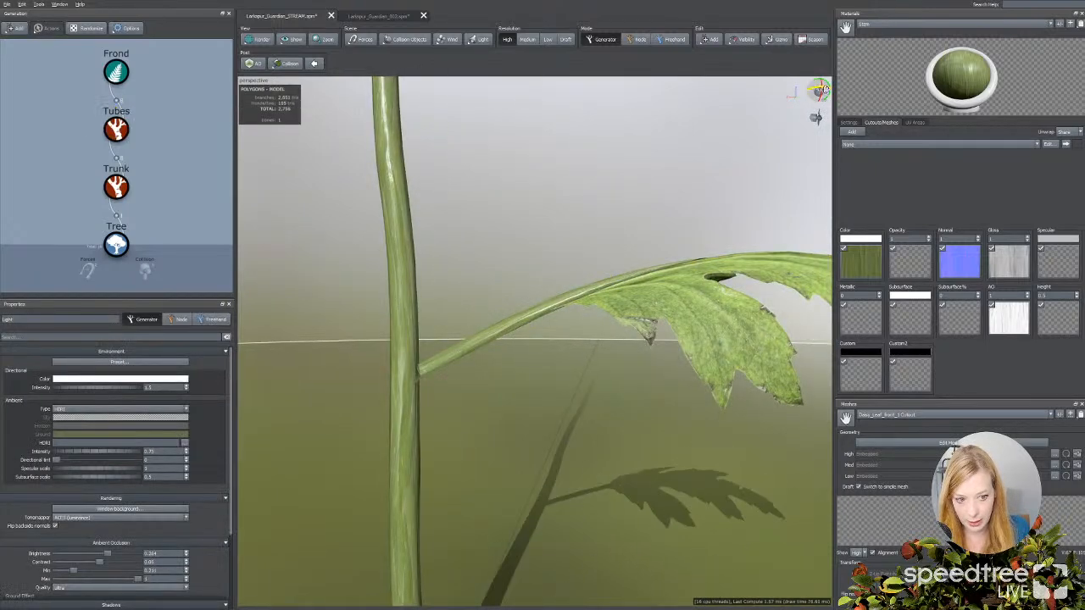
middle_click_drag(524, 360, 555, 340)
scroll(554, 340, "up", 5)
middle_click_drag(483, 366, 568, 334)
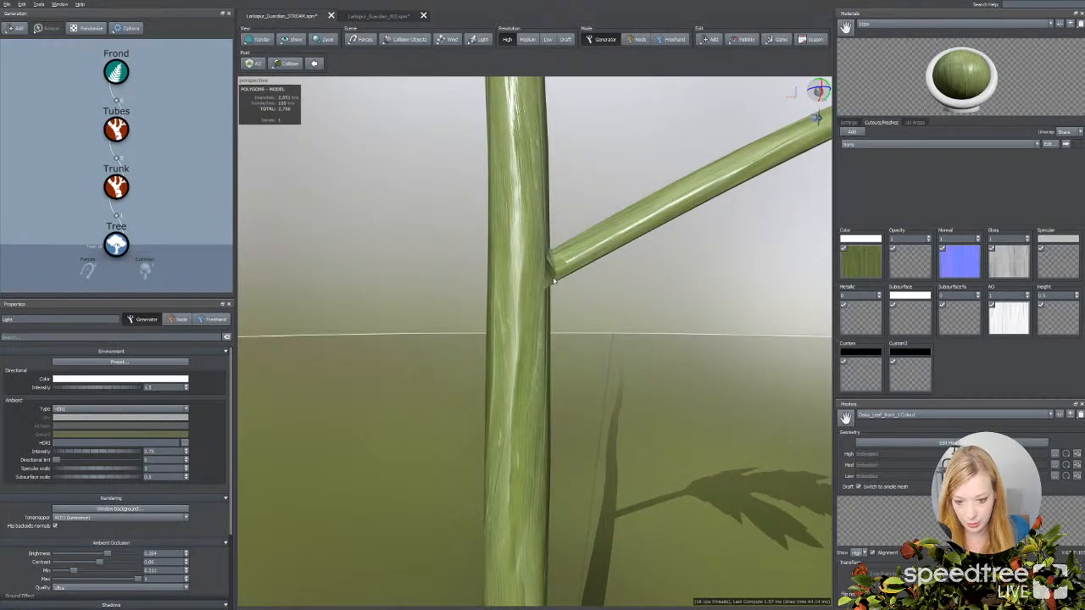
left_click_drag(554, 280, 515, 300)
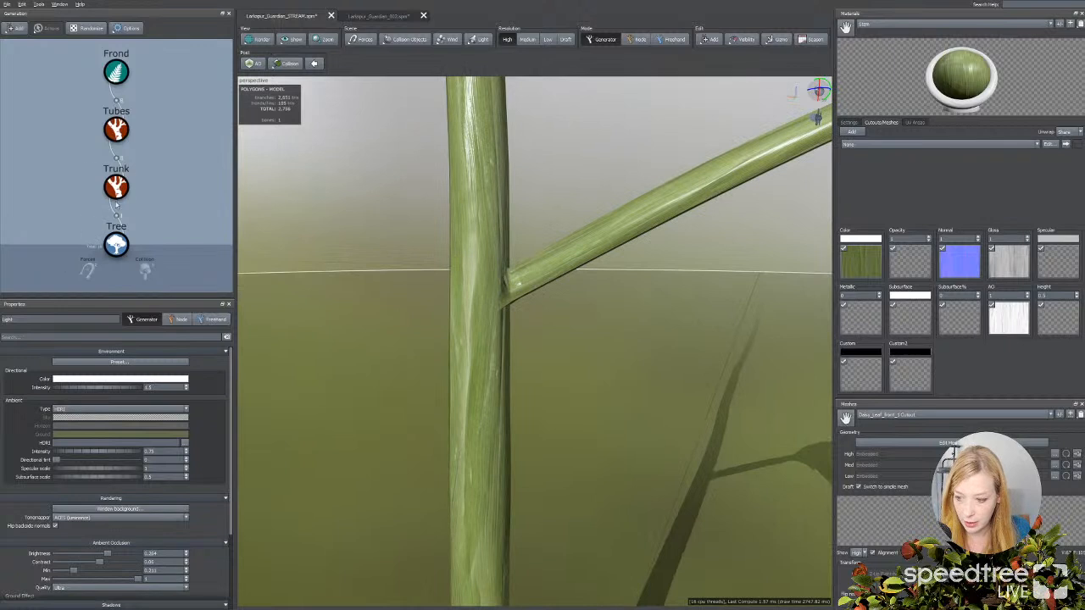
Step: Increase the Tubes' Absolute radial segment count to make the branch rounder
left_click(120, 132)
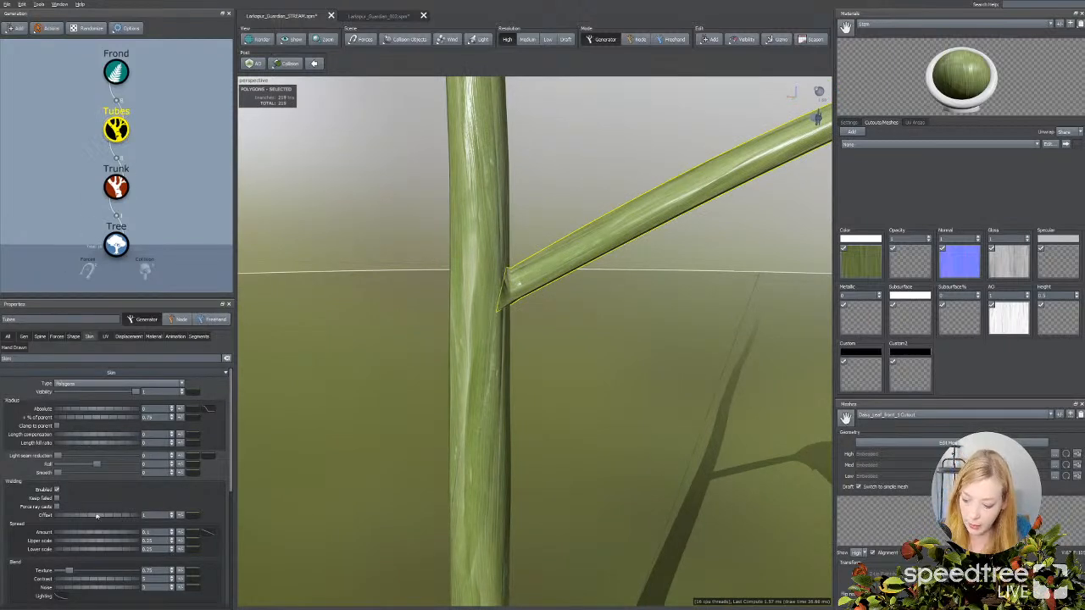
left_click(198, 337)
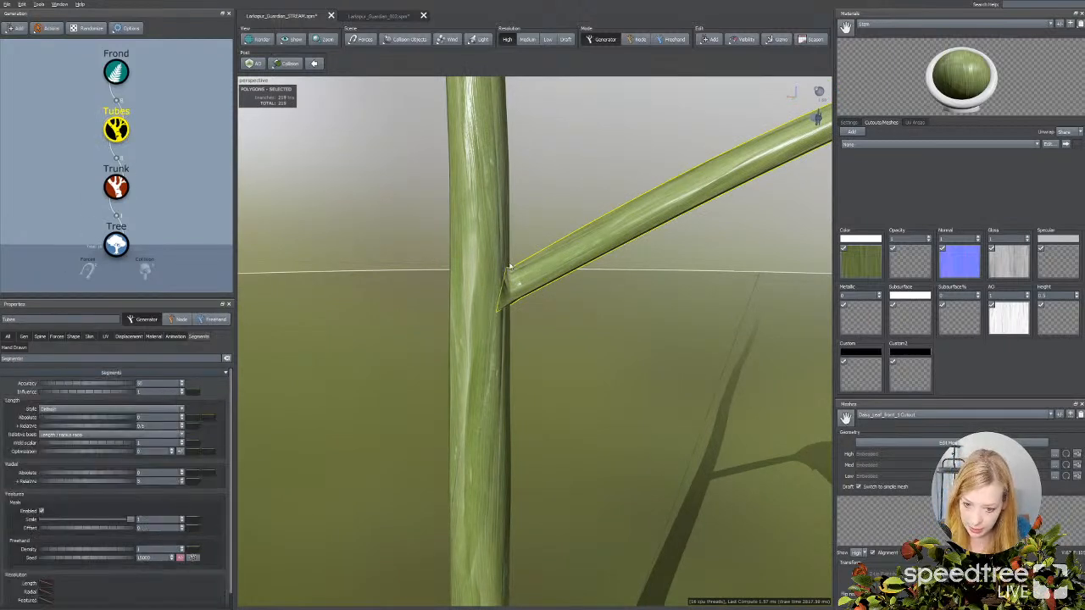
mouse_move(526, 325)
left_mouse_down()
mouse_move(480, 322)
mouse_move(519, 323)
left_mouse_up()
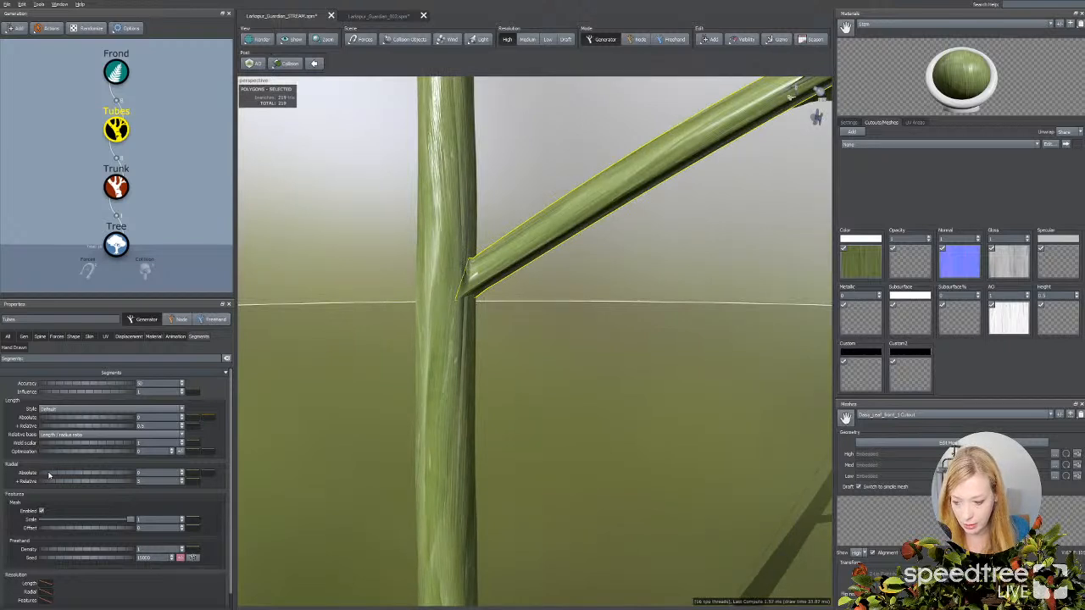
left_click_drag(48, 476, 78, 477)
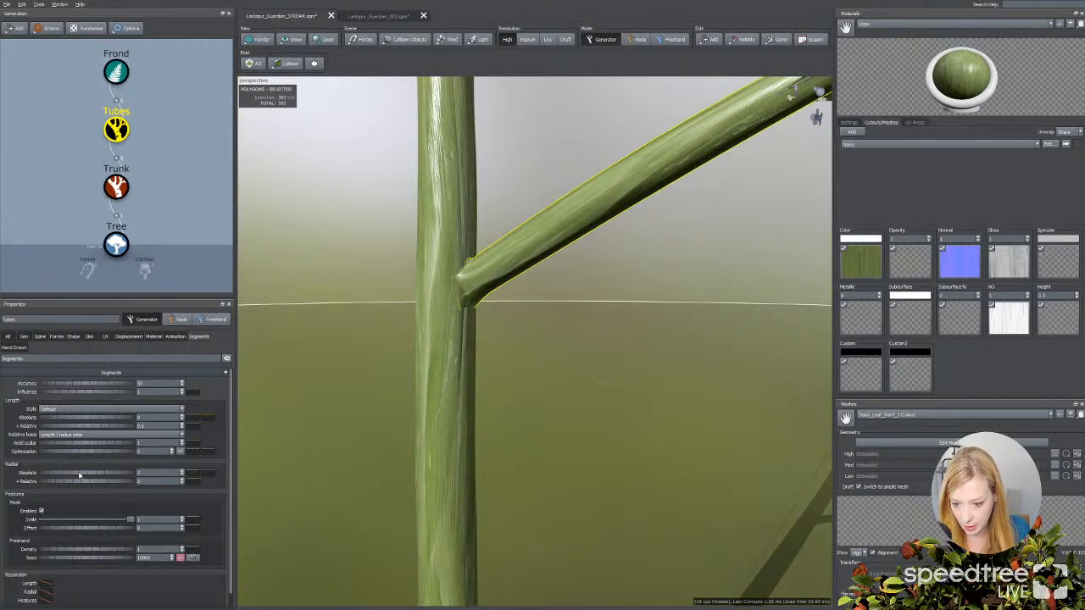
scroll(403, 412, "down", 2)
mouse_move(402, 413)
left_mouse_down()
mouse_move(442, 412)
mouse_move(396, 413)
left_mouse_up()
Step: Drop the end of the Tubes' Absolute radial segments profile curve to 0 and add a zero-value point about a third along
left_click(200, 473)
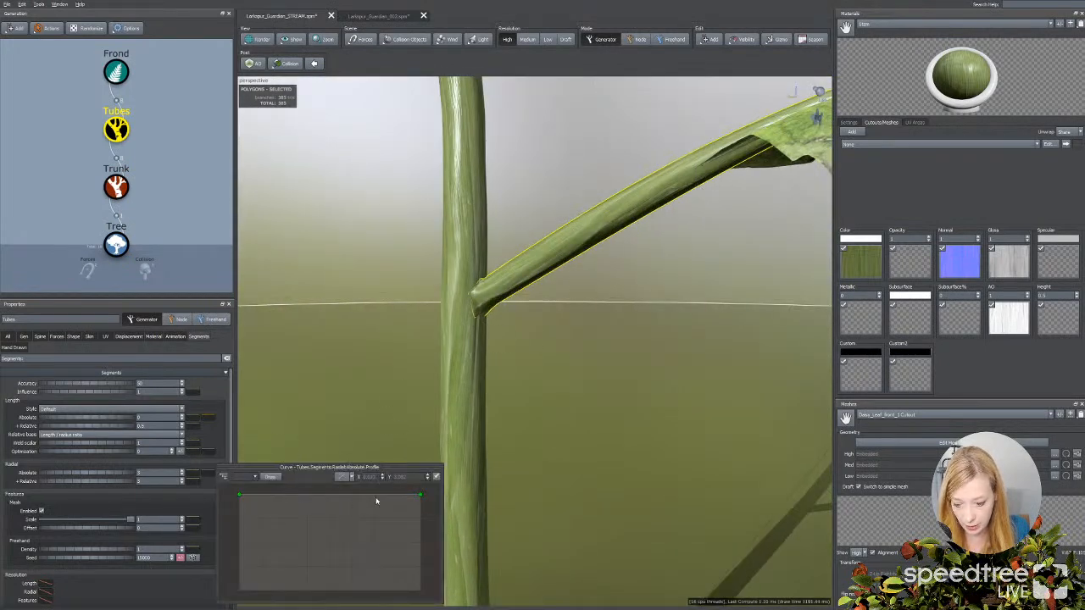
left_click_drag(421, 495, 421, 593)
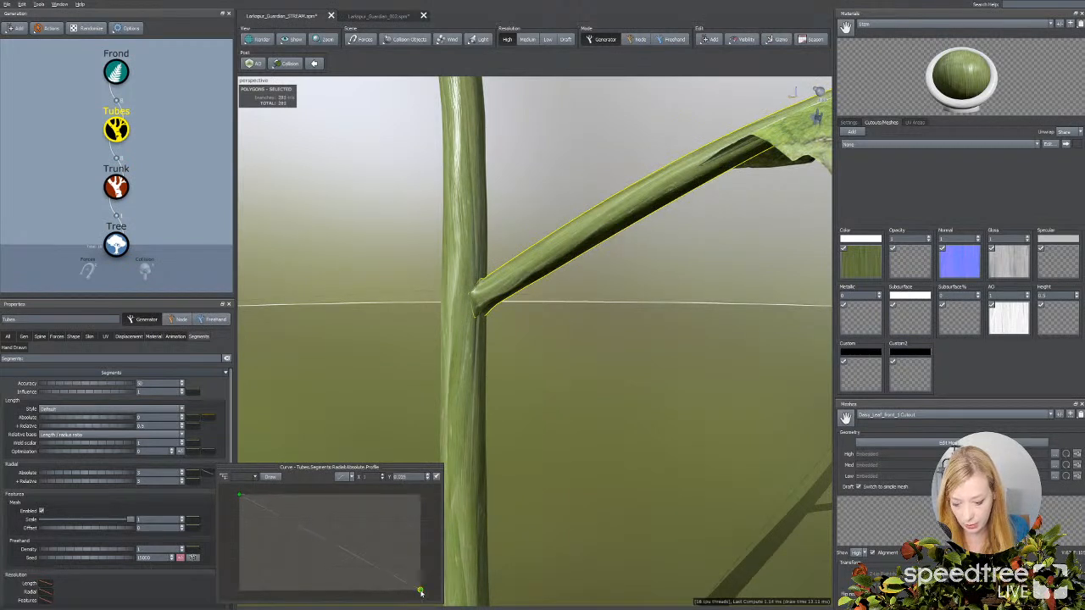
left_click_drag(313, 543, 305, 589)
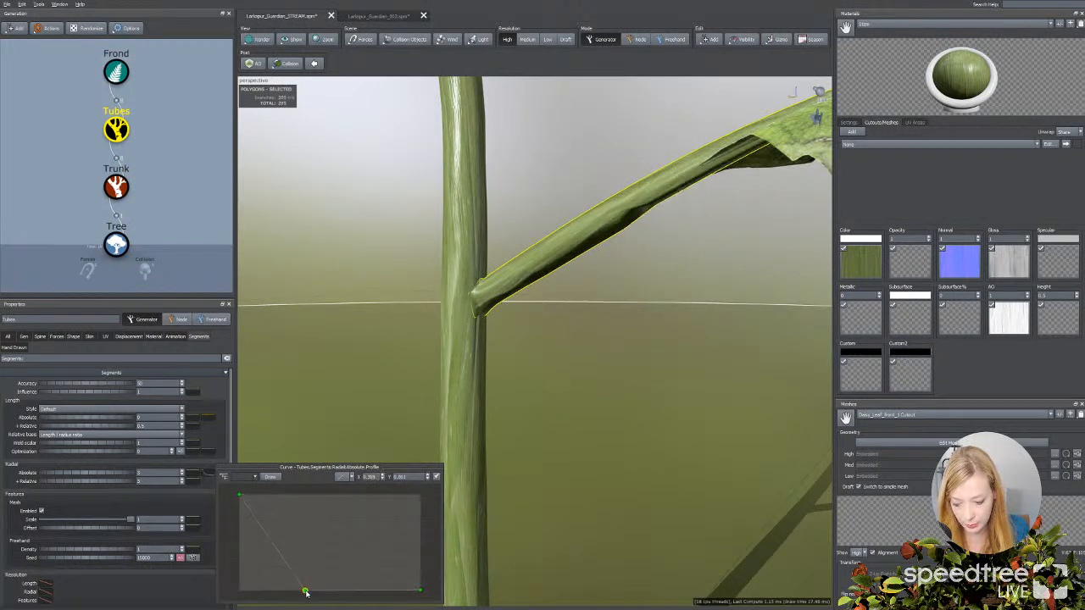
left_click(724, 513)
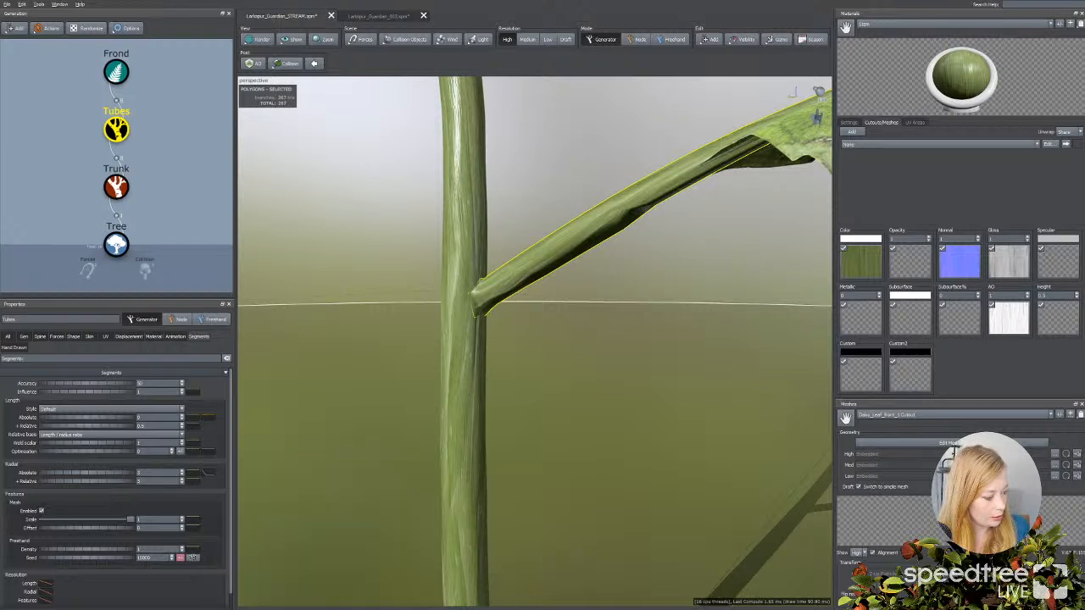
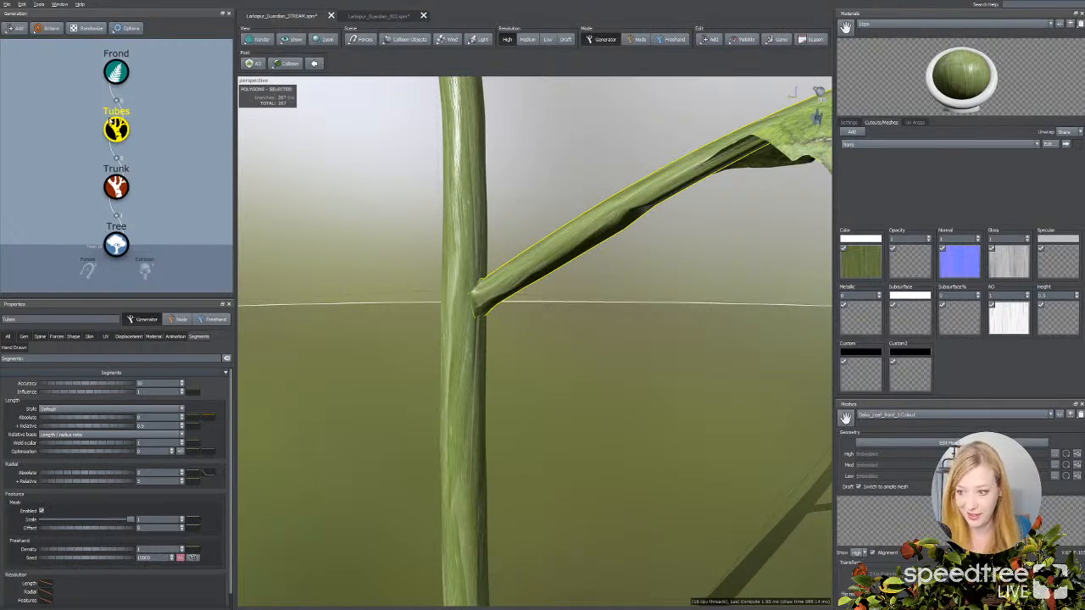
Step: Raise the Tubes' welding offset, and set the weld spread amount to about 0.21 and its lower scale to about 1.76
left_click(495, 301)
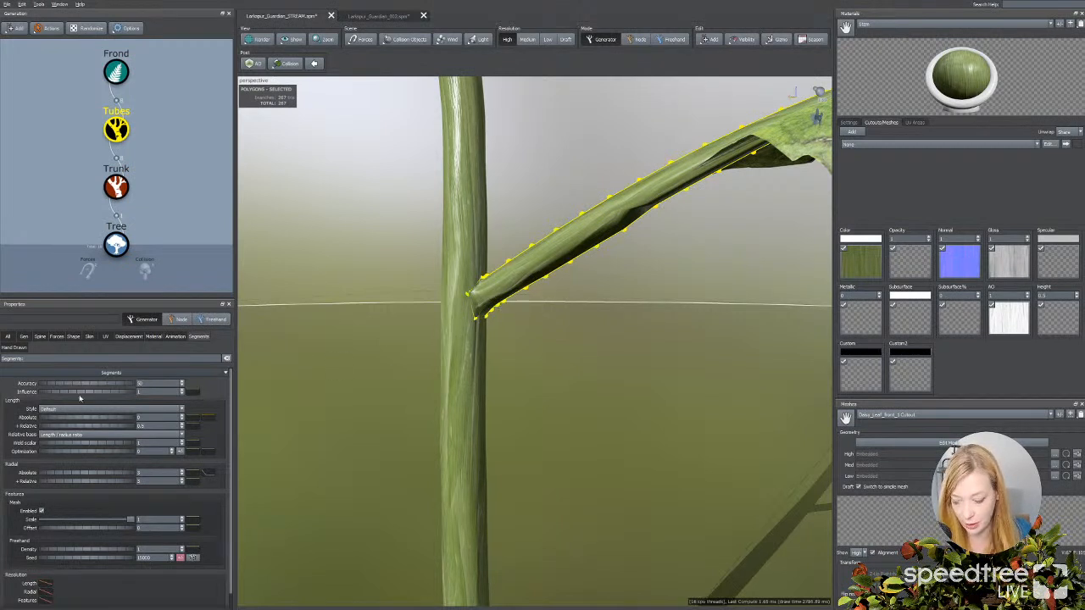
left_click(84, 339)
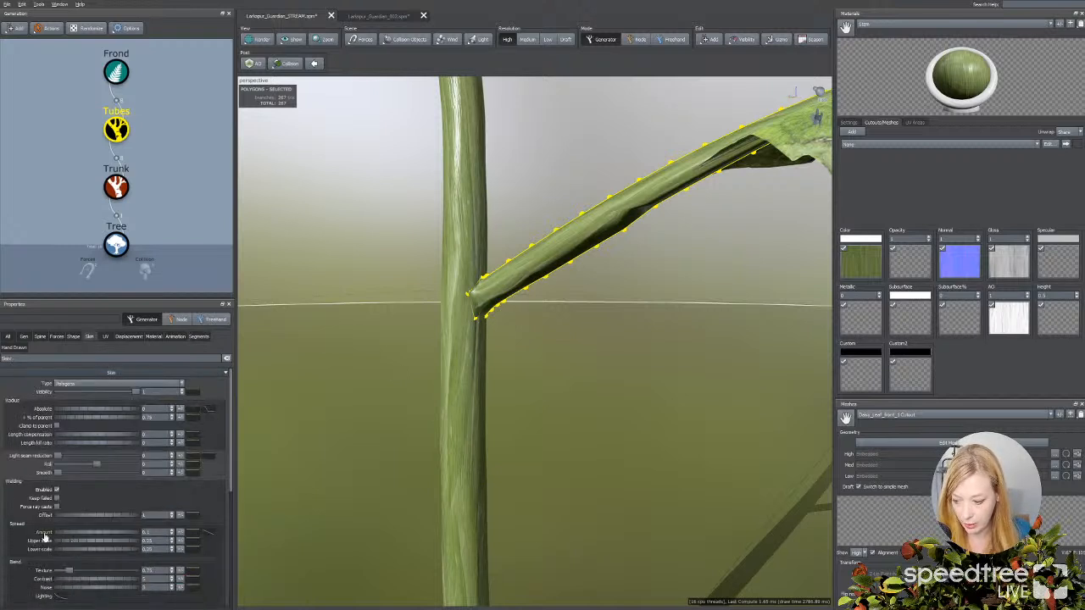
scroll(69, 545, "down", 1)
scroll(68, 545, "down", 1)
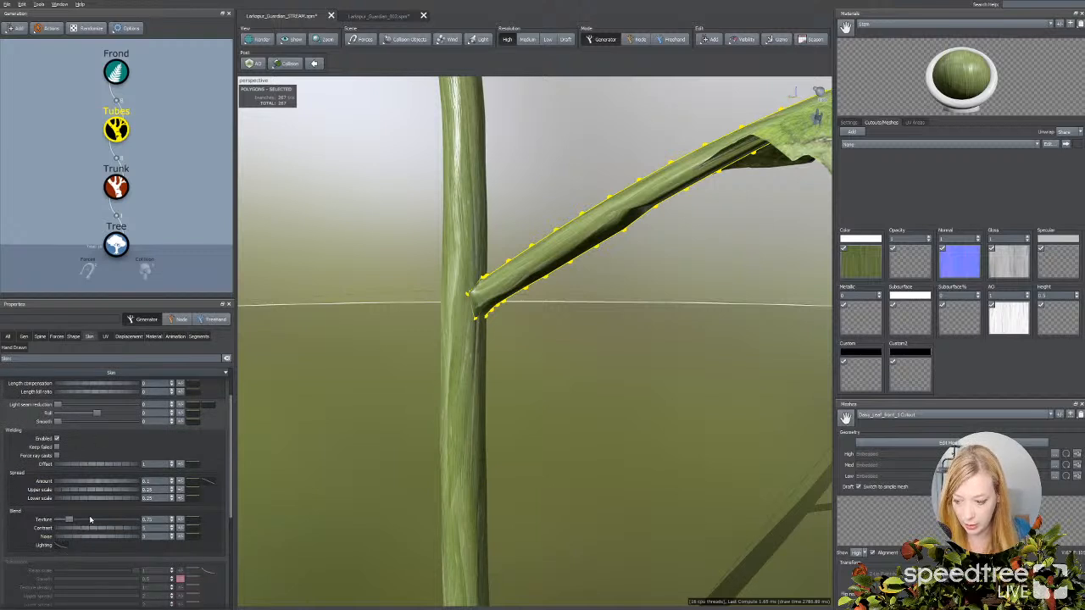
left_click_drag(85, 464, 136, 467)
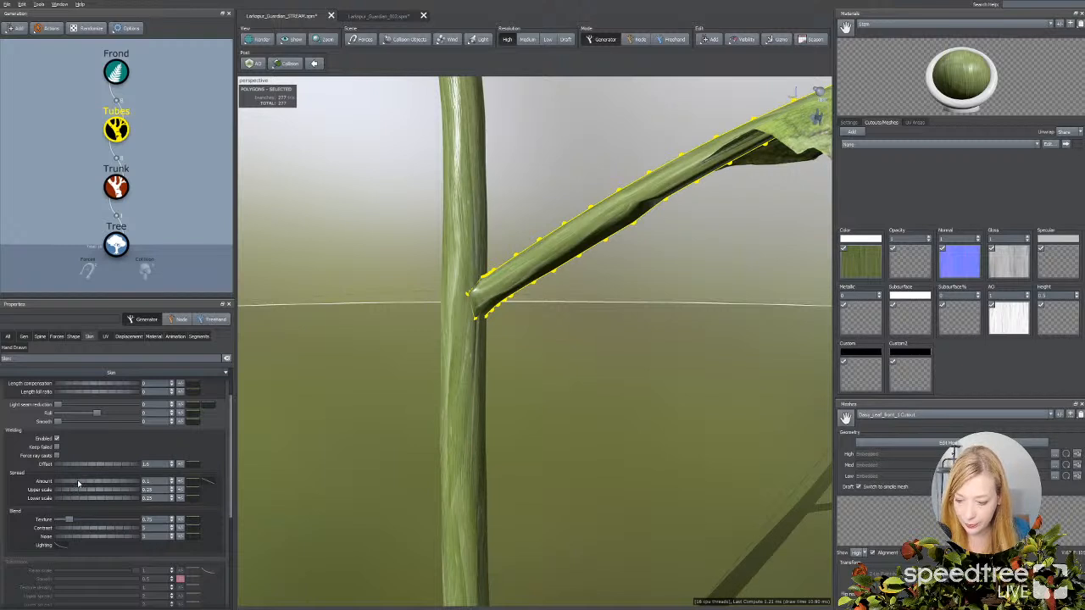
left_click_drag(78, 483, 147, 500)
left_click_drag(382, 410, 420, 406)
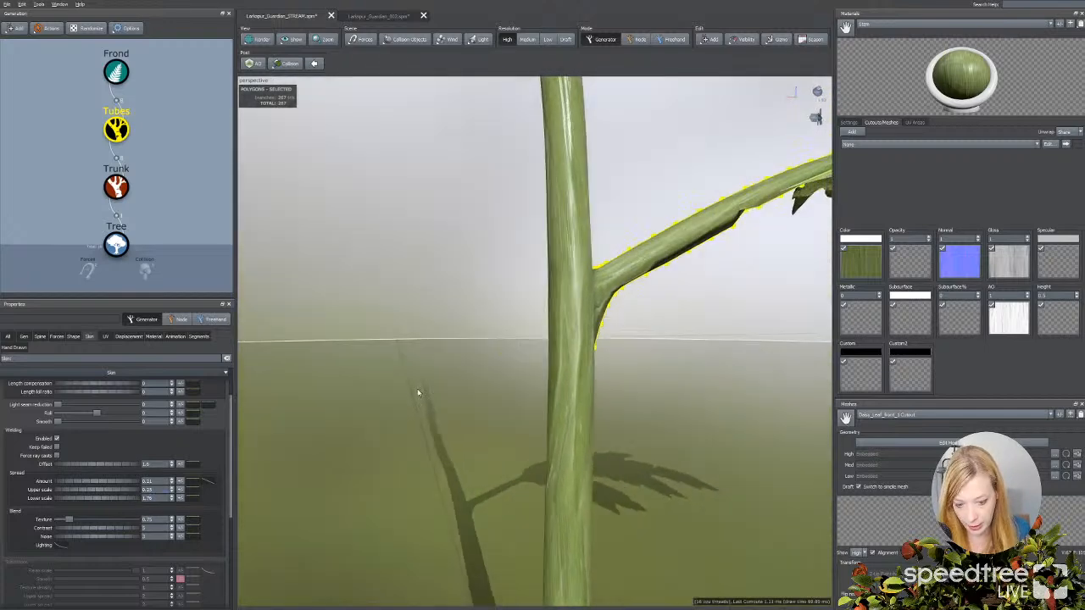
left_click_drag(638, 310, 598, 315)
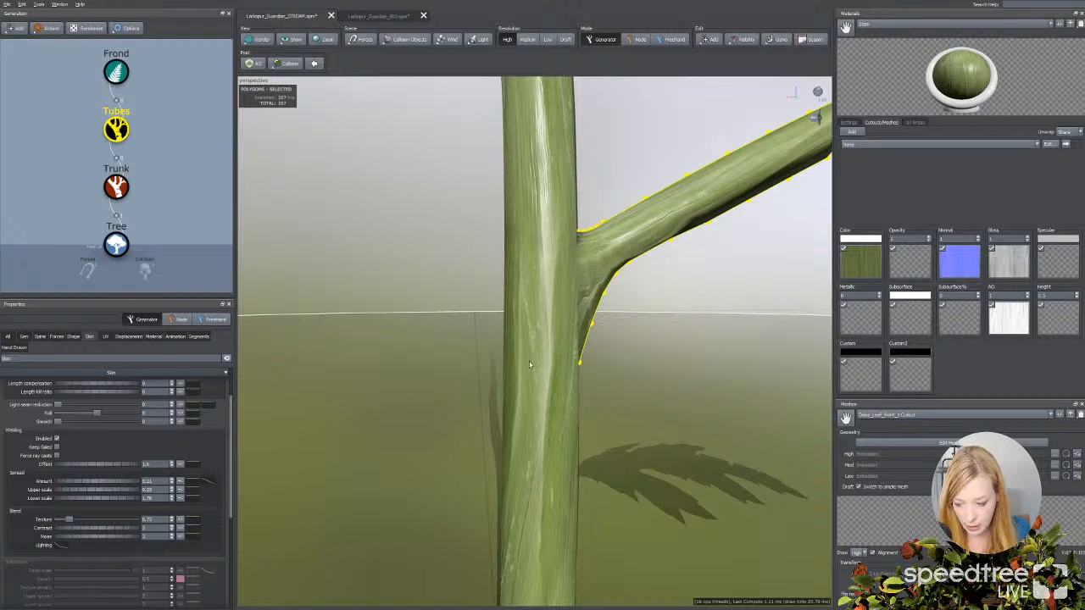
Step: Adjust the Tubes' weld blend, with texture at about 0.575 and a higher contrast
left_click_drag(68, 520, 117, 526)
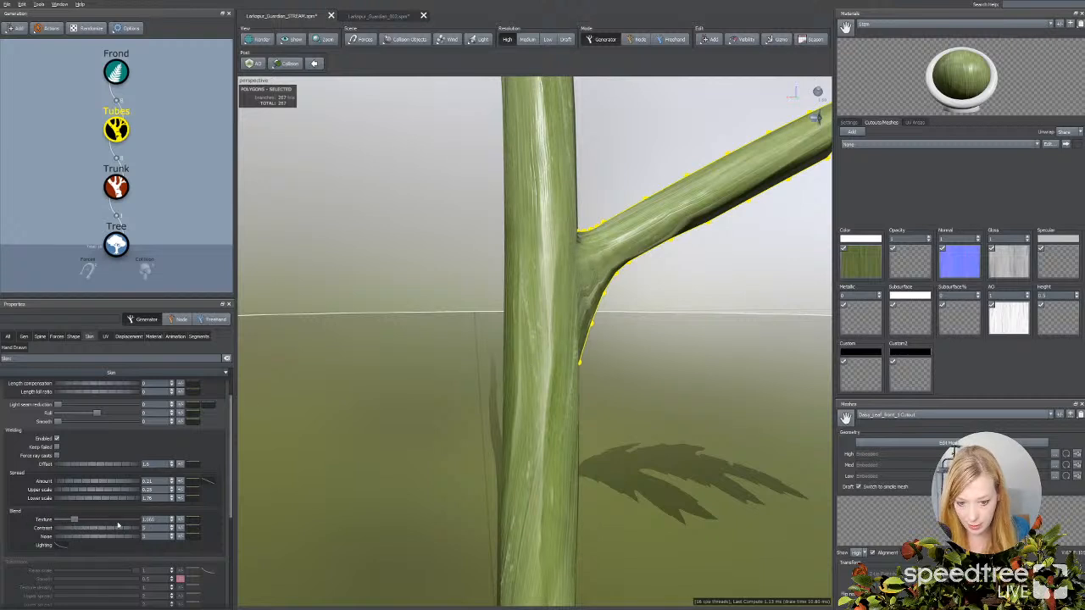
left_click_drag(359, 486, 327, 497)
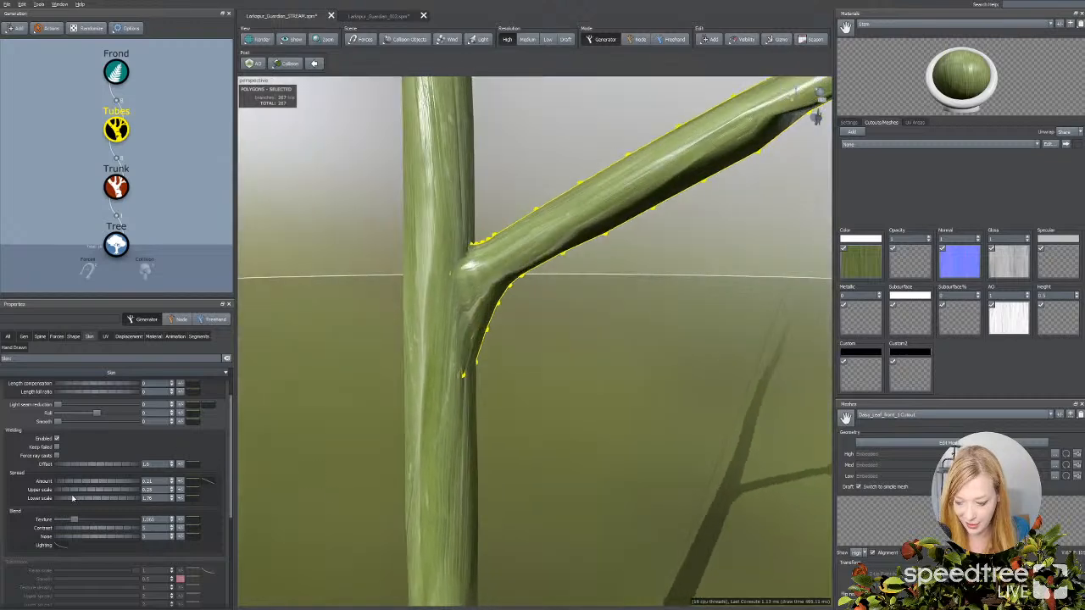
mouse_move(76, 523)
left_mouse_down()
mouse_move(56, 523)
mouse_move(190, 535)
left_mouse_up()
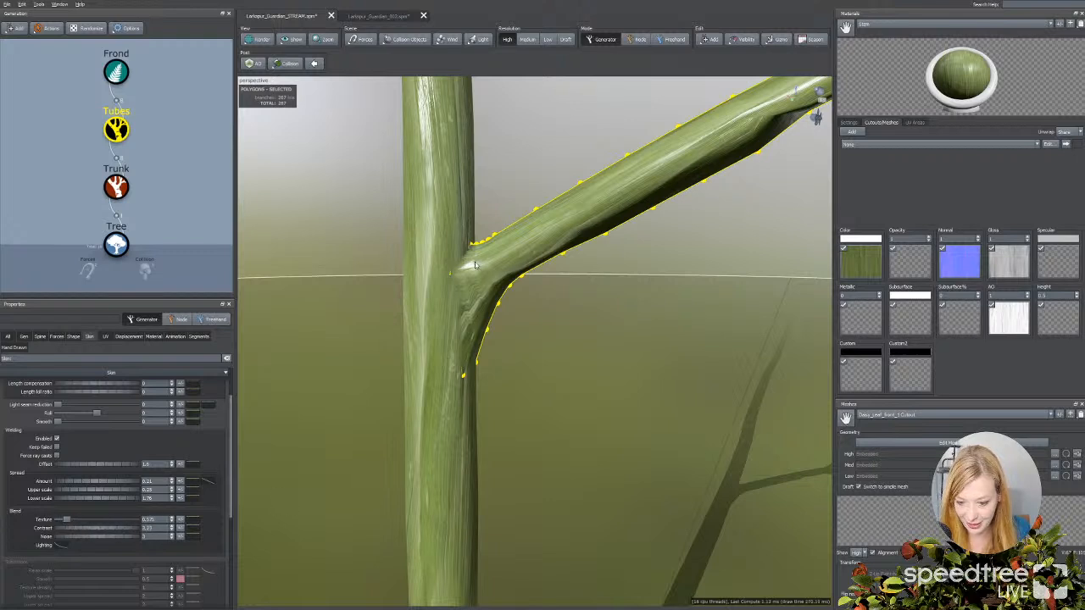
Step: Reshape the Tubes' weld blend Lighting profile curve by pulling the start point's handle toward the middle
left_click(56, 545)
mouse_move(111, 544)
left_mouse_down()
mouse_move(176, 523)
mouse_move(171, 539)
left_mouse_up()
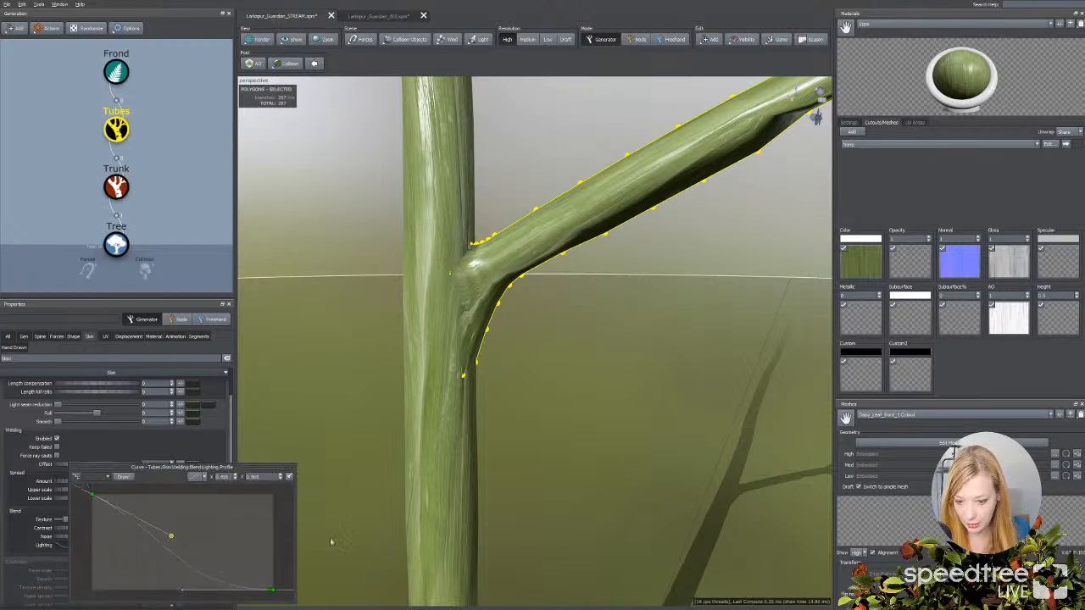
left_click(101, 436)
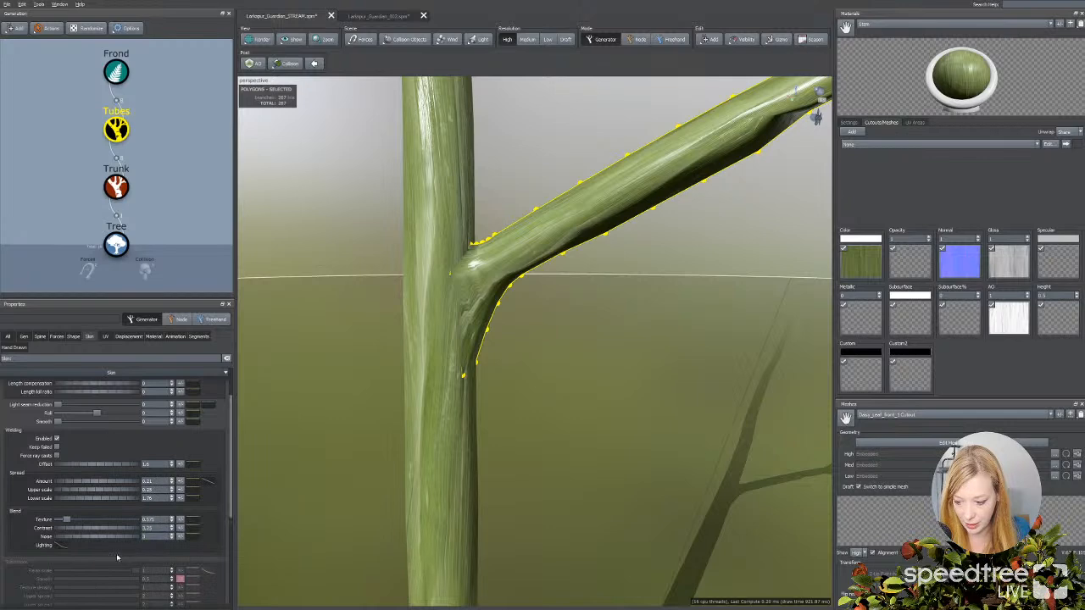
Step: Reduce the gloss of the stem material and compare the stem and branch surfaces at the joint
left_click(450, 434)
scroll(495, 429, "down", 3)
left_click_drag(495, 429, 576, 418)
left_click(558, 287)
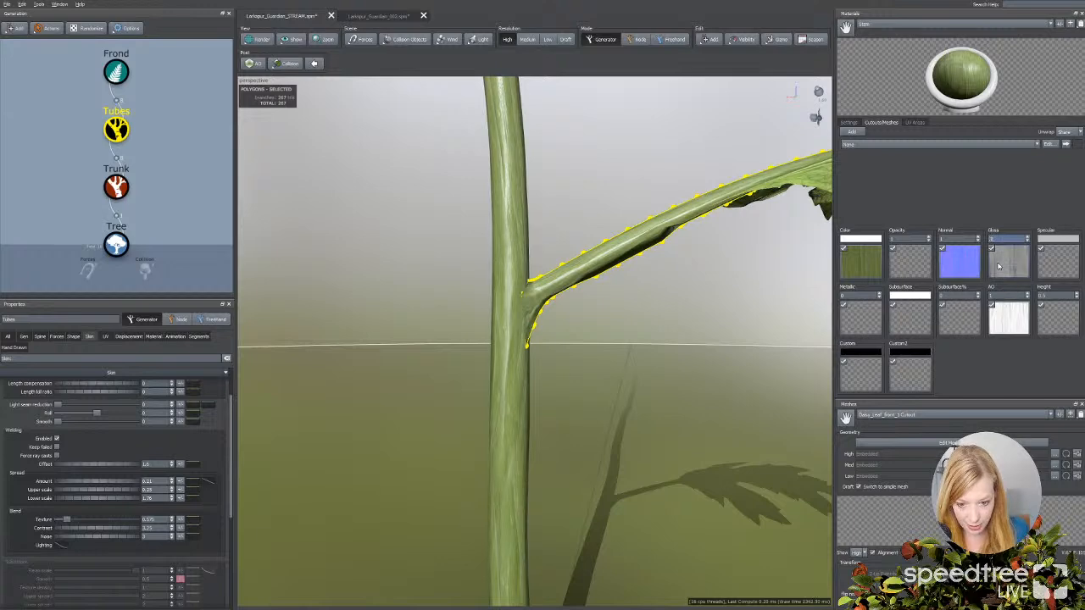
left_click(496, 314)
left_click(512, 314)
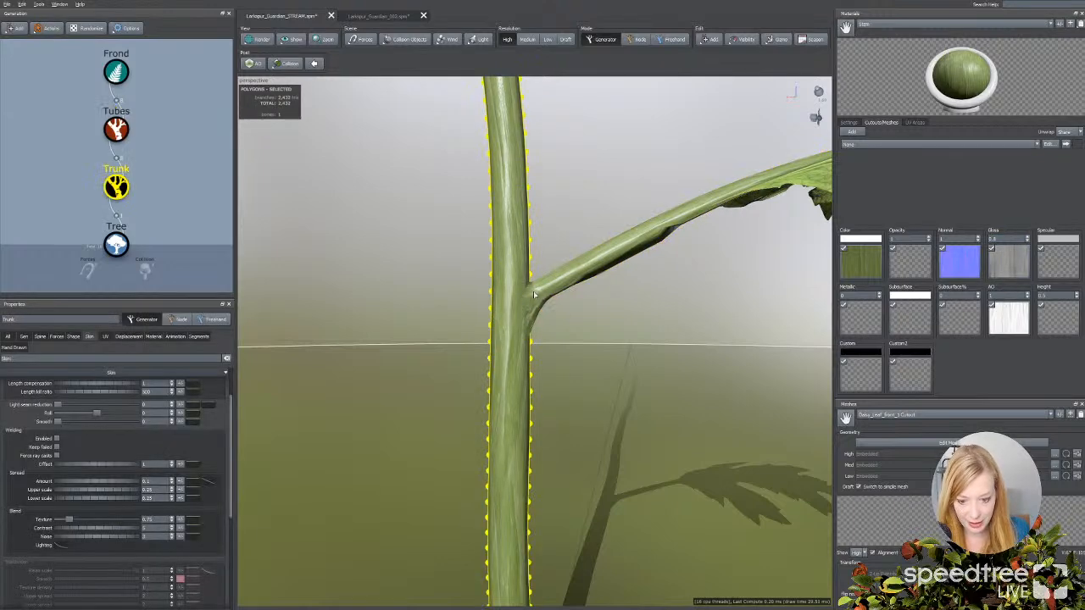
Step: Shift the Tubes' U offset to a negative value in the UV mapping
left_click(523, 294)
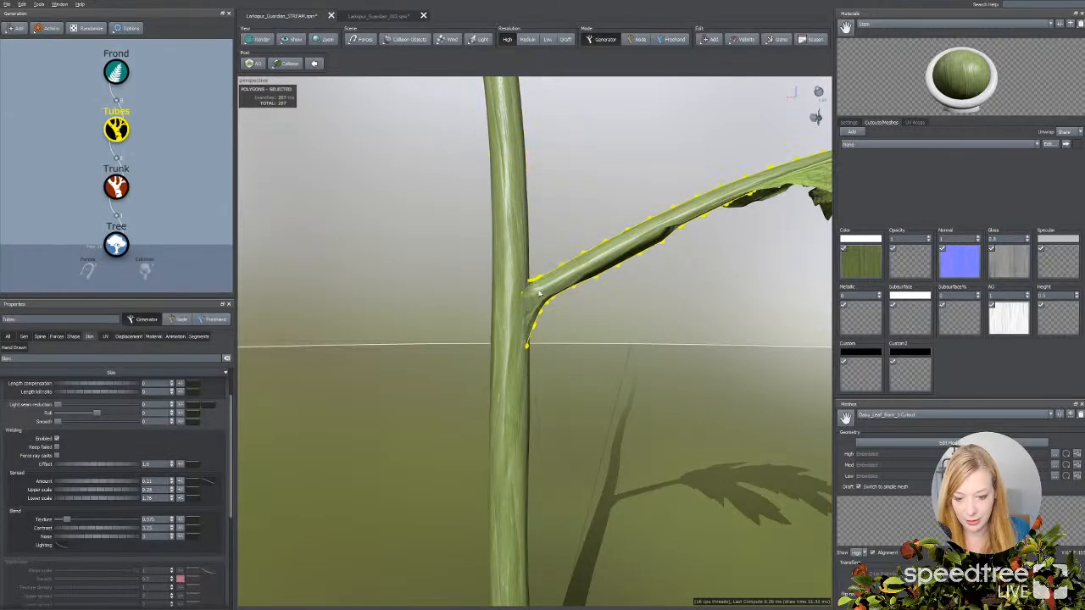
left_click(105, 336)
left_click_drag(83, 424, 58, 425)
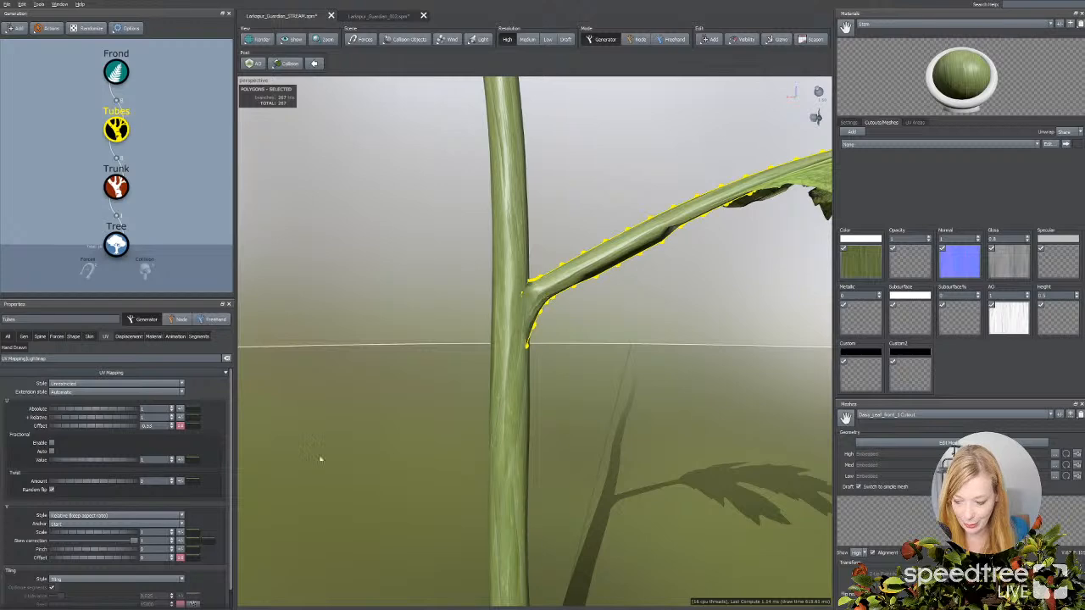
Step: Switch the viewport to wireframe rendering and examine the branch joint's topology up close
left_click(259, 39)
left_click(268, 52)
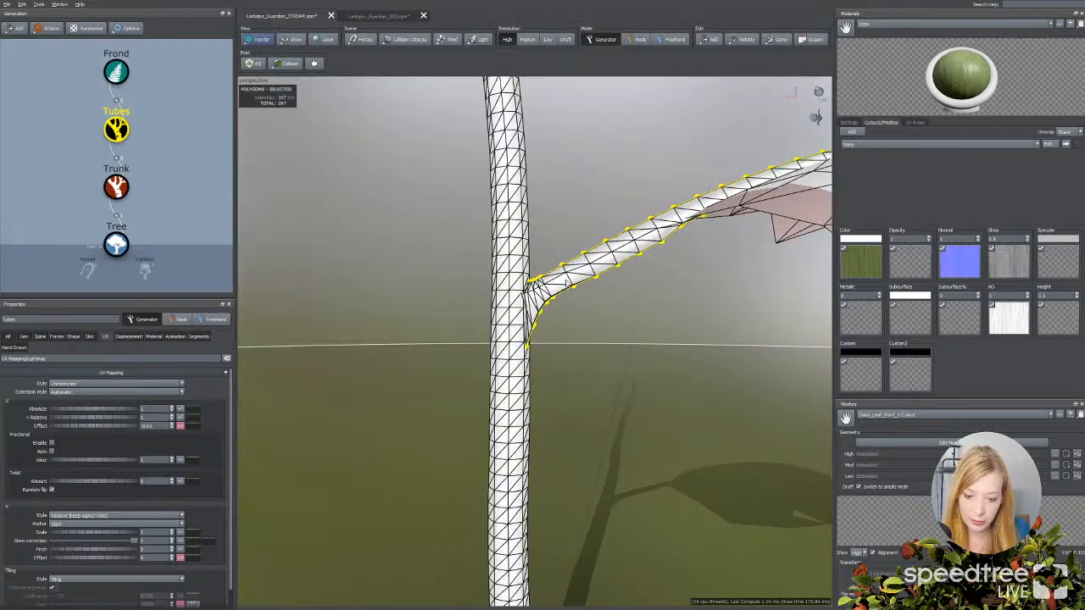
left_click_drag(571, 320, 537, 324)
Step: Raise the Tubes' Absolute radial segments to 4 and move the profile curve's middle point to about X 0.21 at zero
left_click(198, 337)
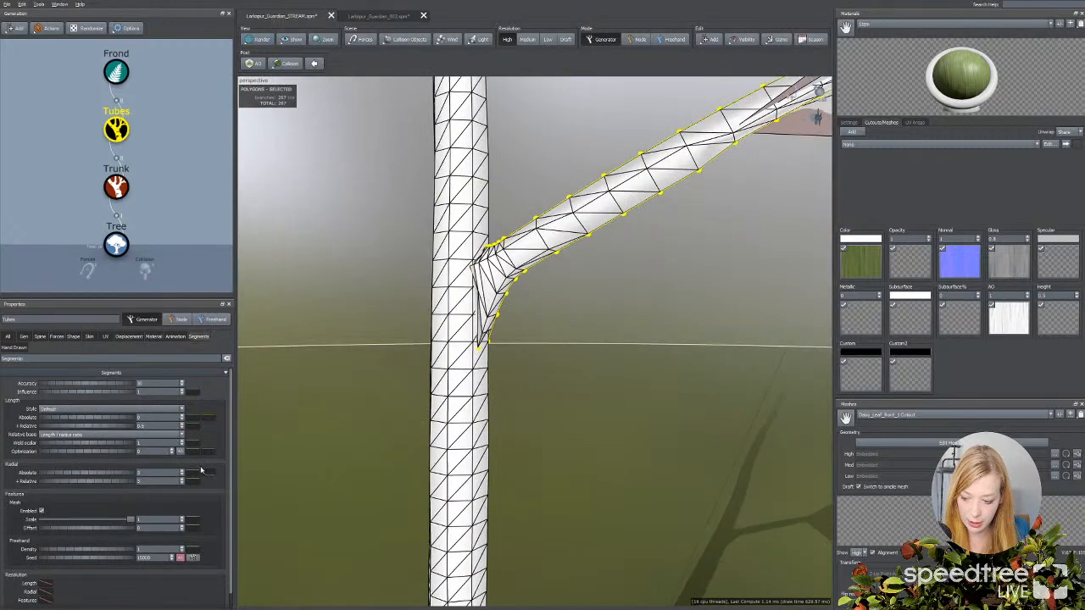
left_click(86, 475)
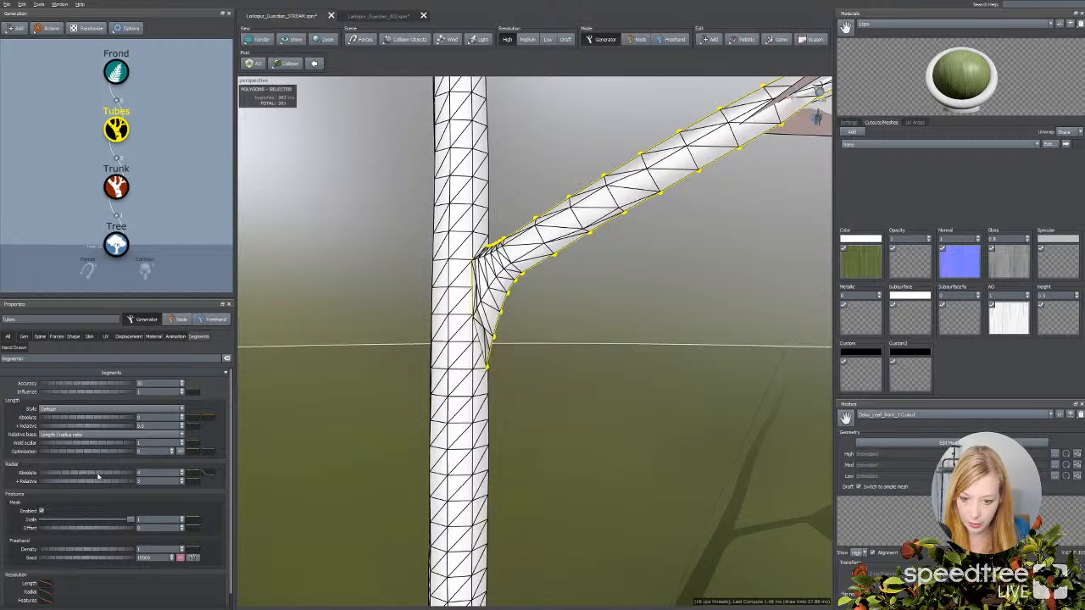
left_click(209, 474)
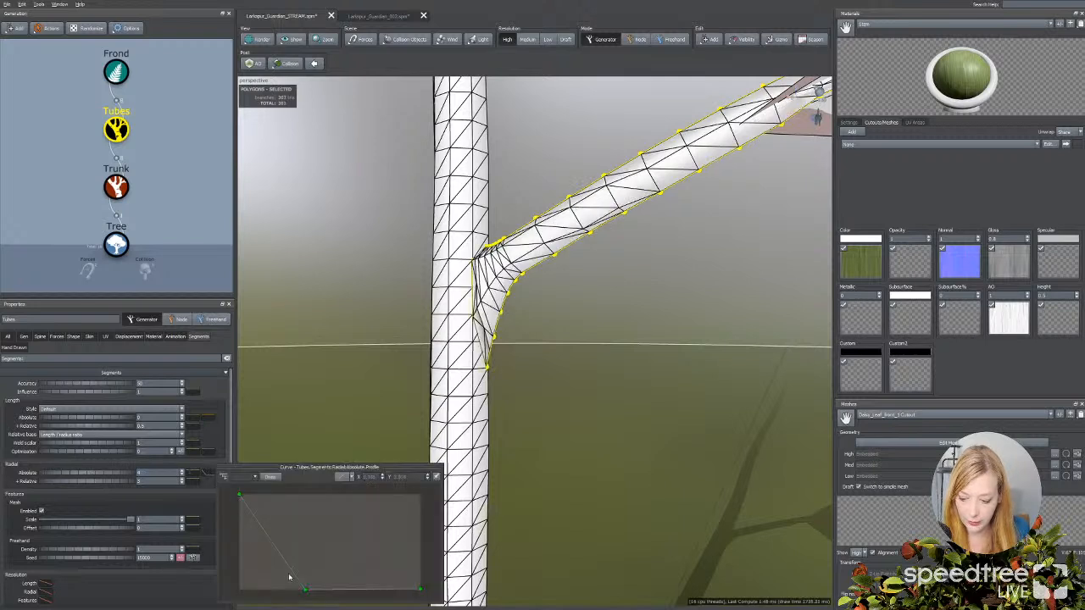
left_click_drag(306, 592, 277, 590)
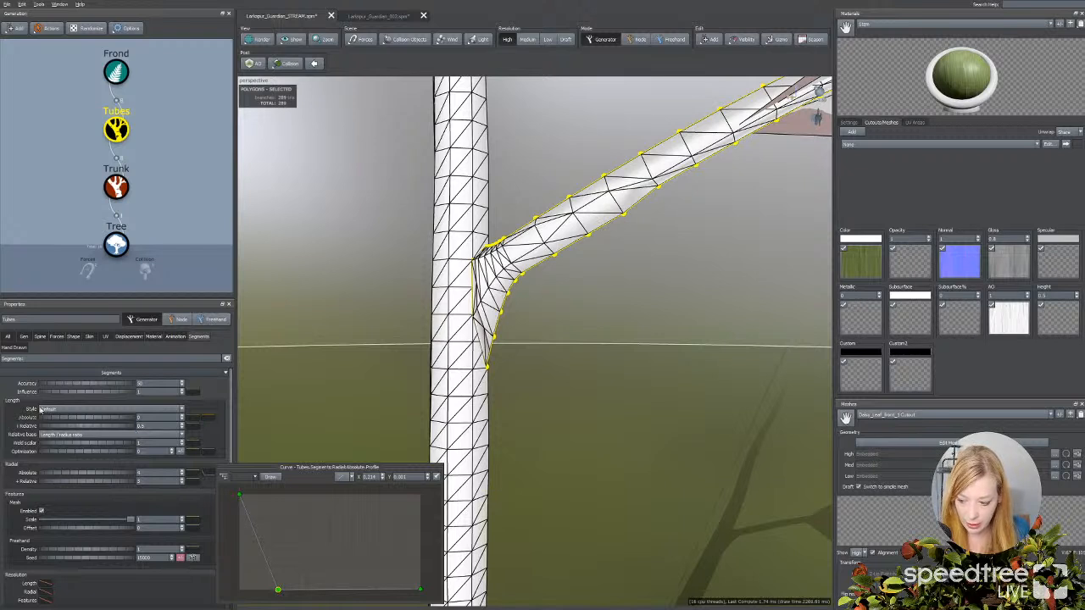
Step: Set the Tubes' length segment weld scalar to about 1.57 for a denser branch joint
left_click(199, 339)
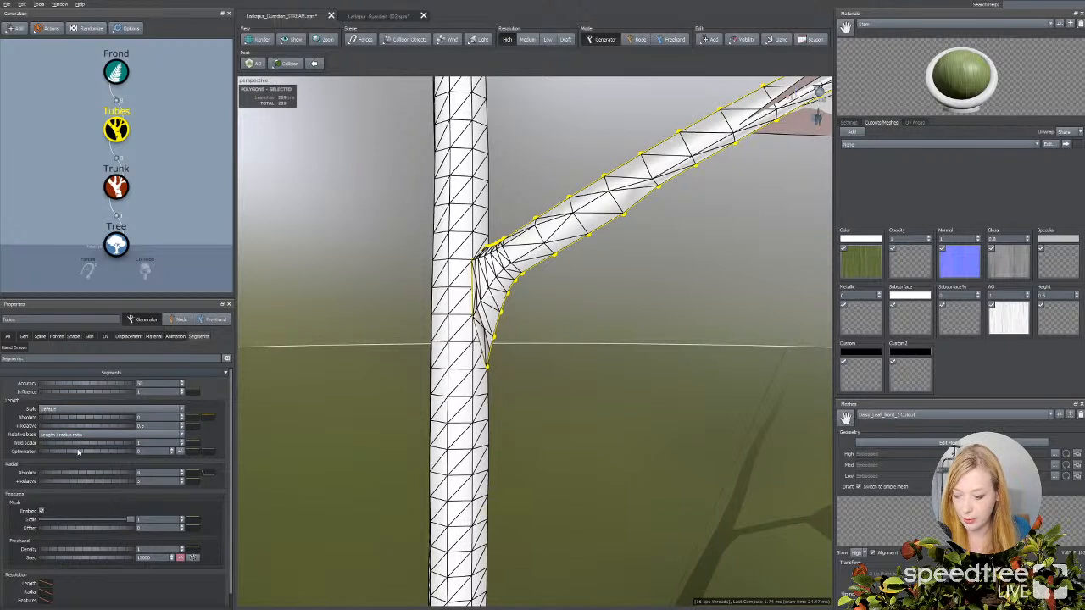
left_click_drag(100, 444, 122, 446)
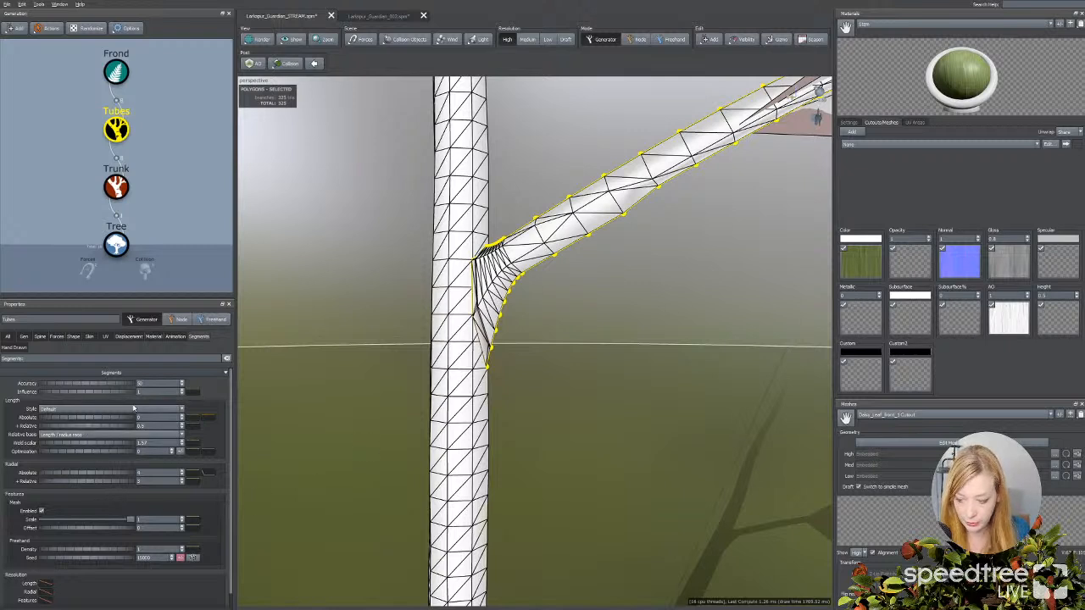
Step: Add a middle point to the Tubes' weld spread Amount profile curve and place it at about X 0.43, Y 0.6
left_click(89, 337)
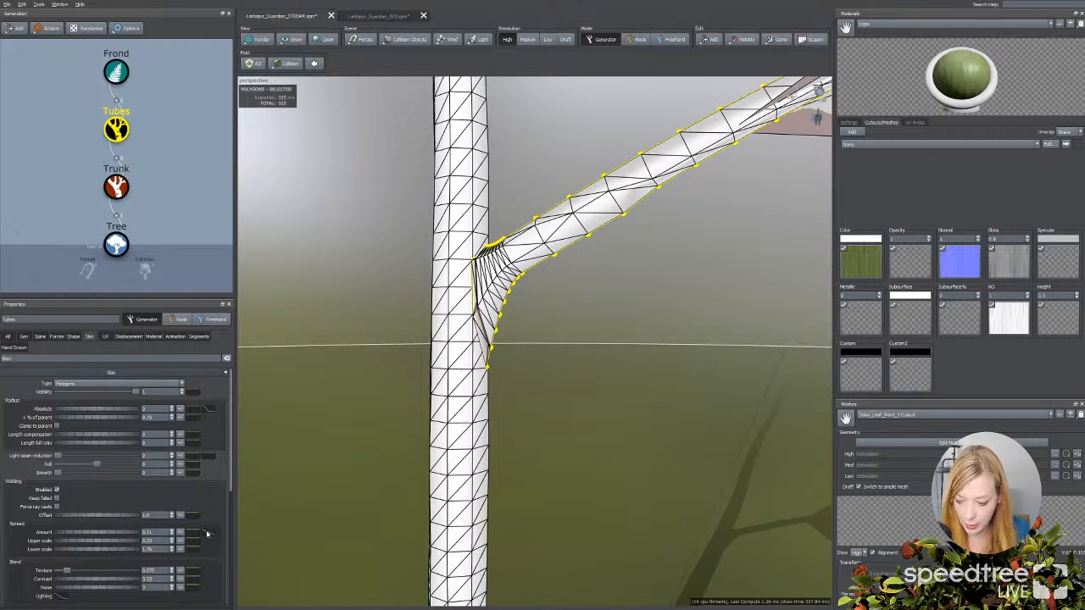
left_click(207, 533)
left_click(357, 500)
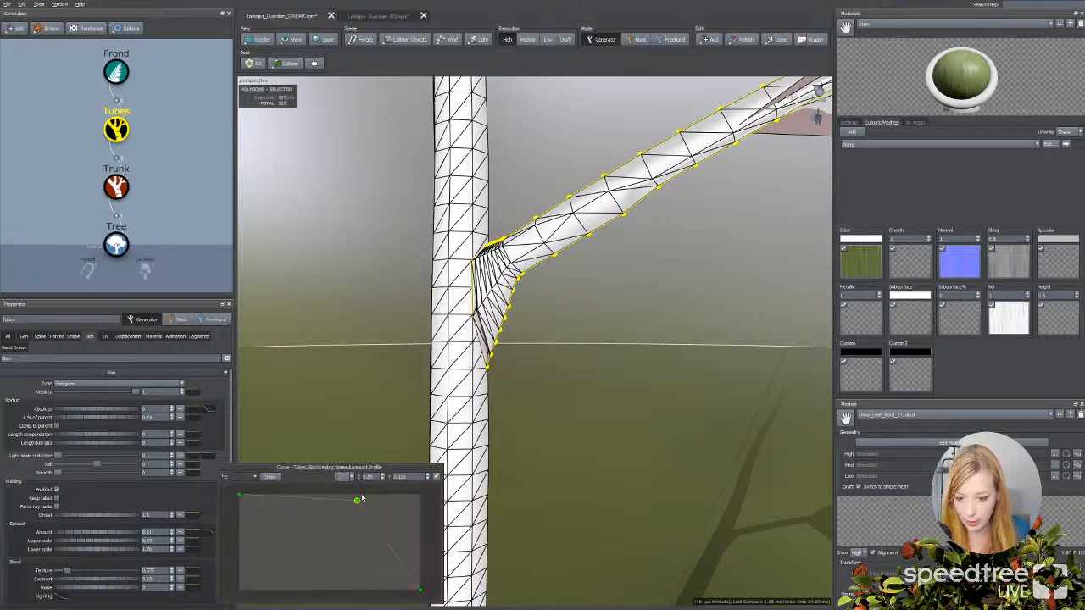
left_click_drag(360, 498, 316, 531)
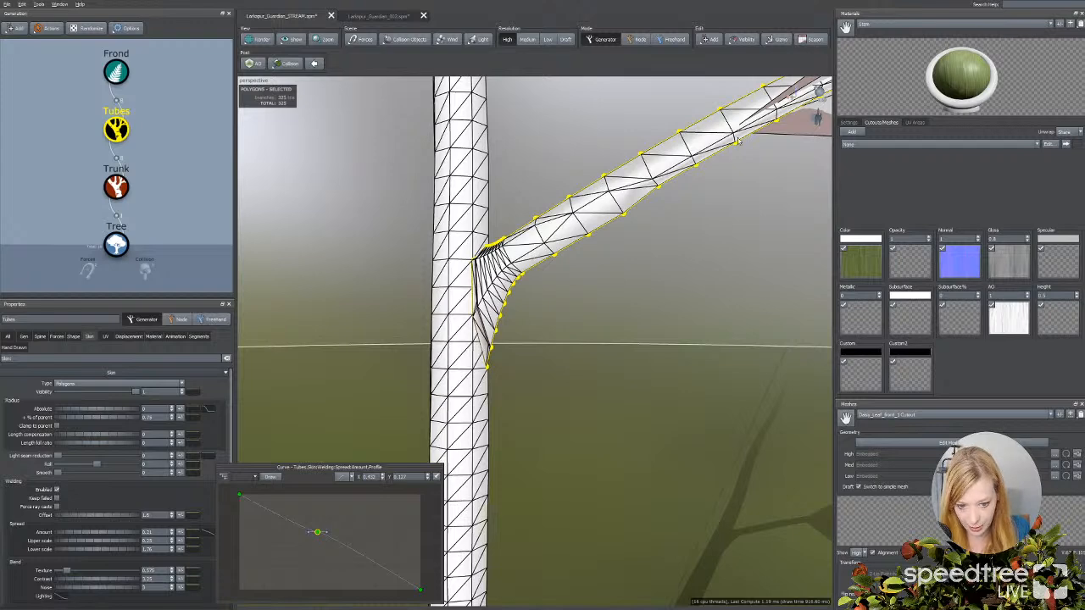
Step: Return the viewport from wireframe to standard shaded rendering
left_click(256, 37)
left_click(286, 53)
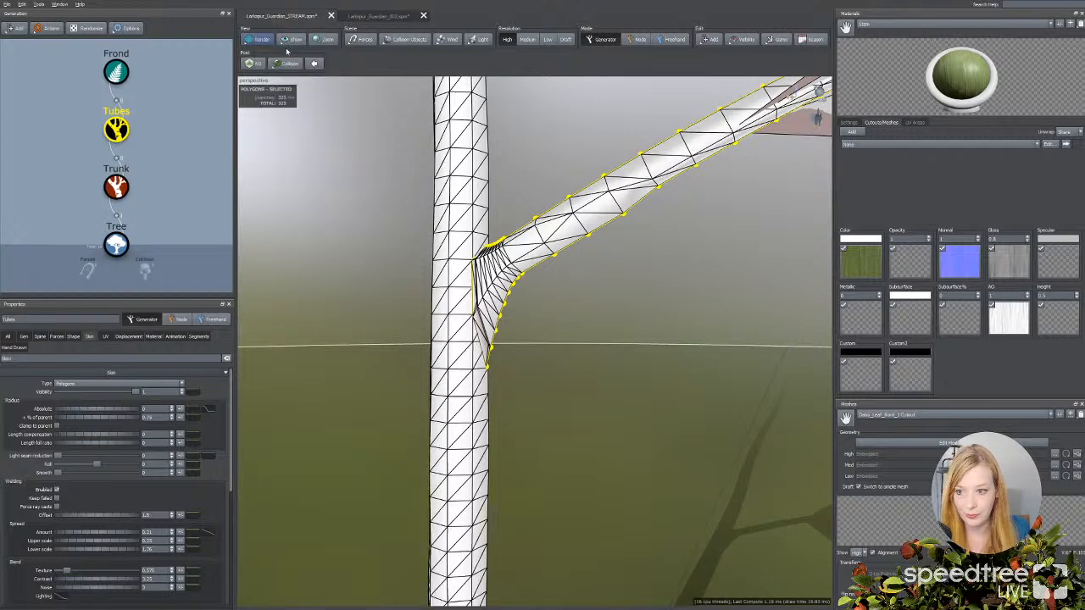
Step: Switch the viewport from wireframe back to textured rendering and save the plant model
left_click(264, 41)
left_click(276, 49)
left_click(315, 198)
key("z")
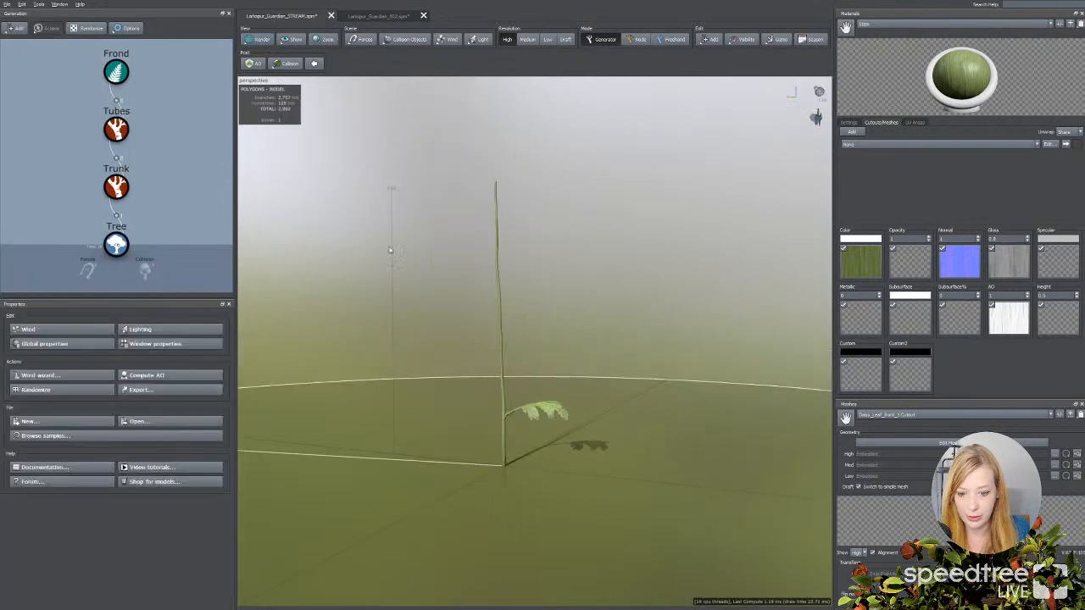
left_click_drag(391, 249, 448, 288)
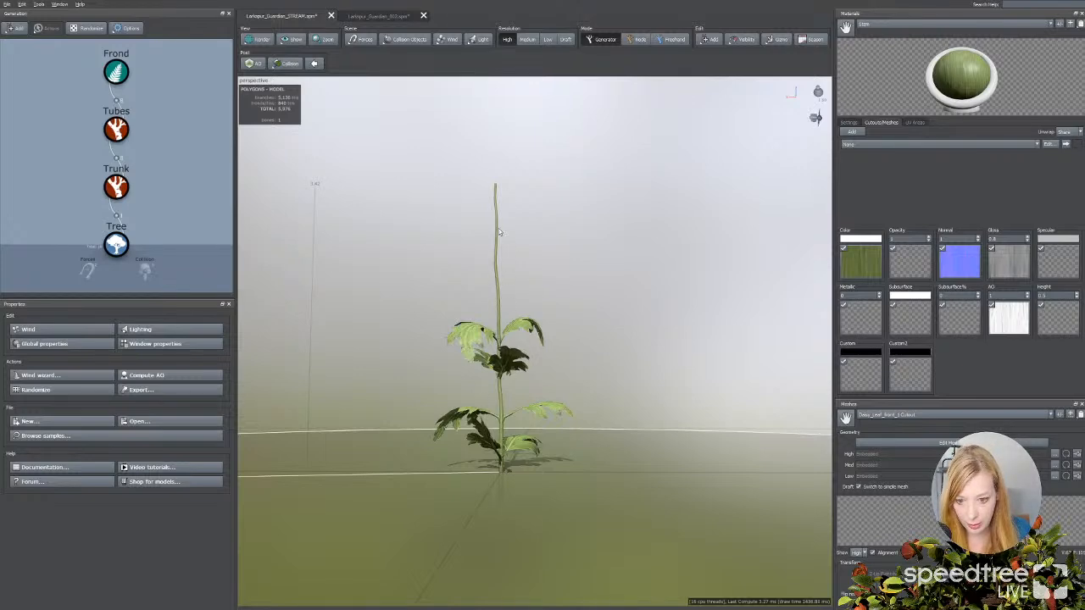
left_click_drag(498, 228, 487, 410)
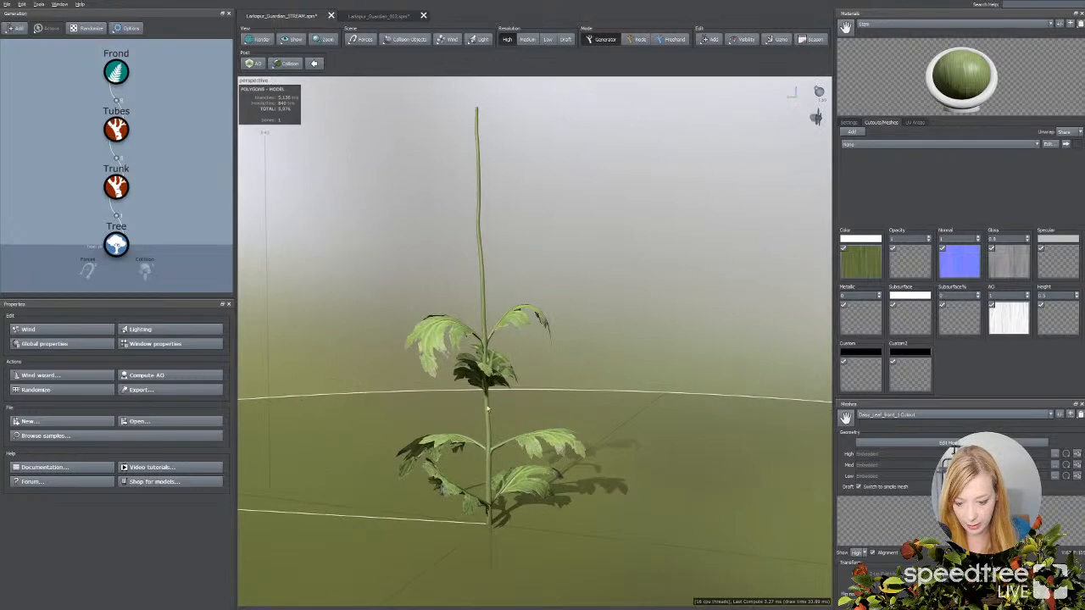
left_click_drag(498, 359, 568, 365)
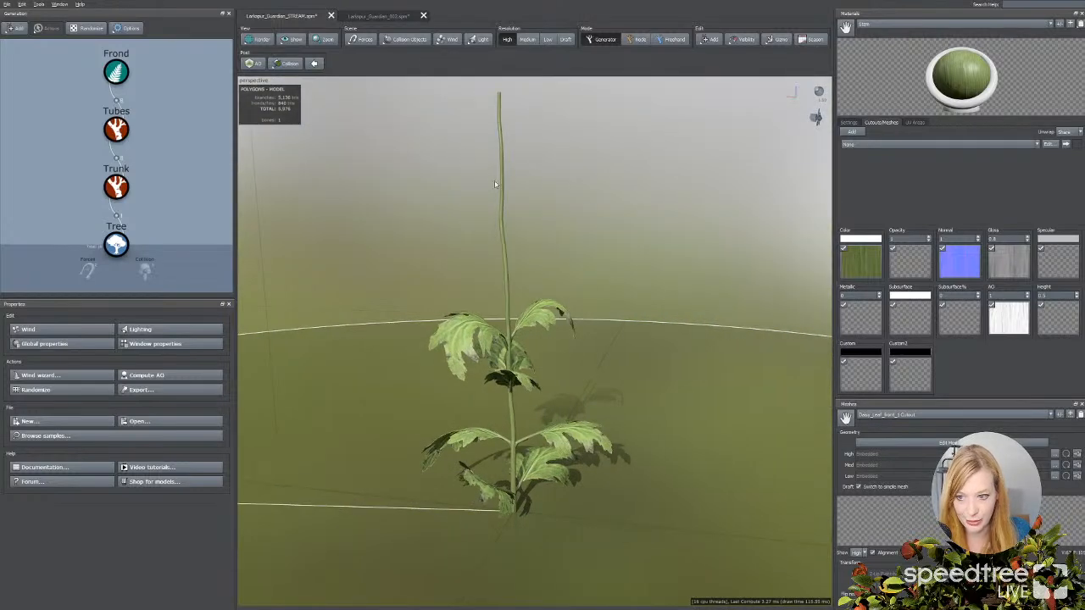
left_click(7, 4)
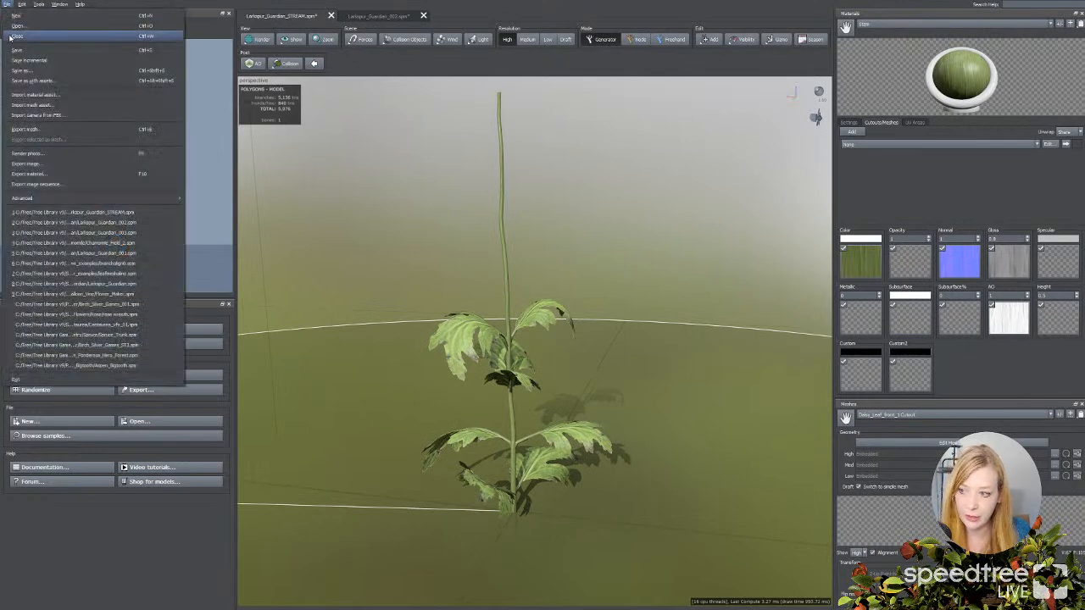
left_click(34, 48)
Step: Add a tube-type trunk generator as a child of the Trunk generator
left_click(118, 129)
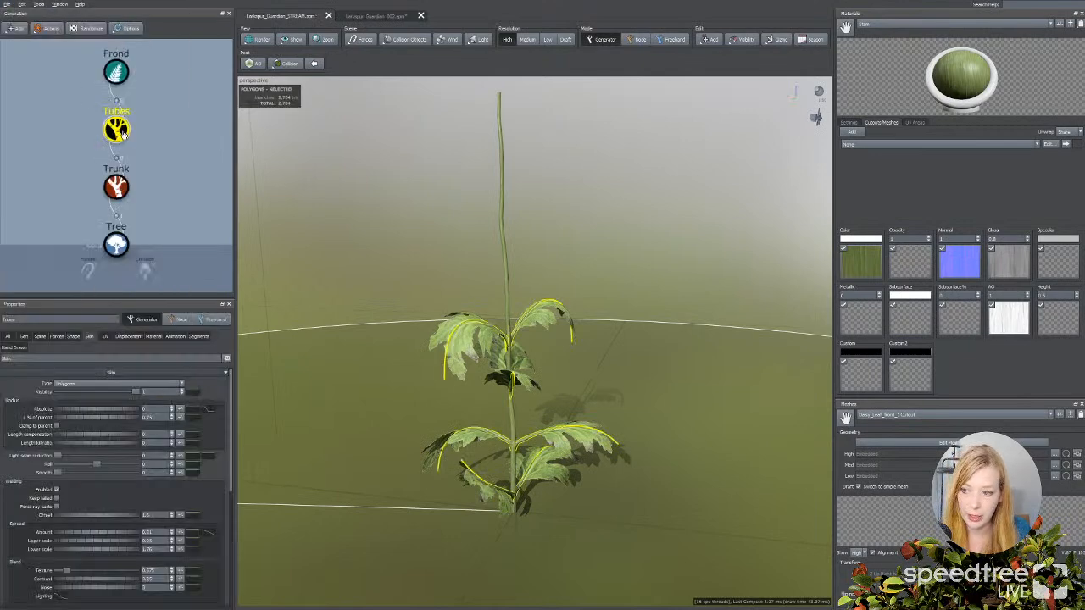
left_click(116, 186)
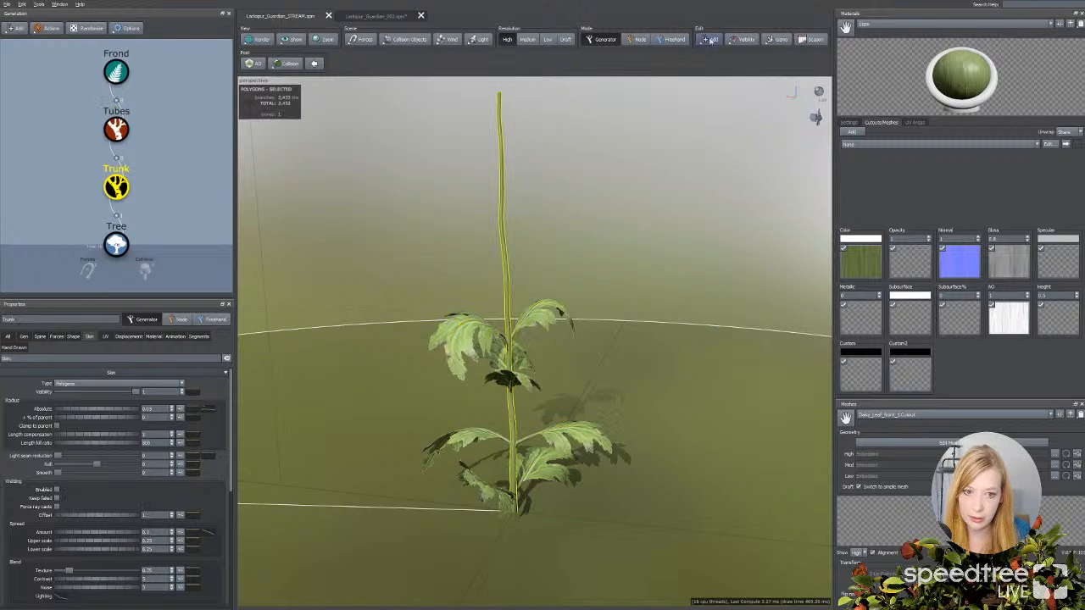
left_click(705, 39)
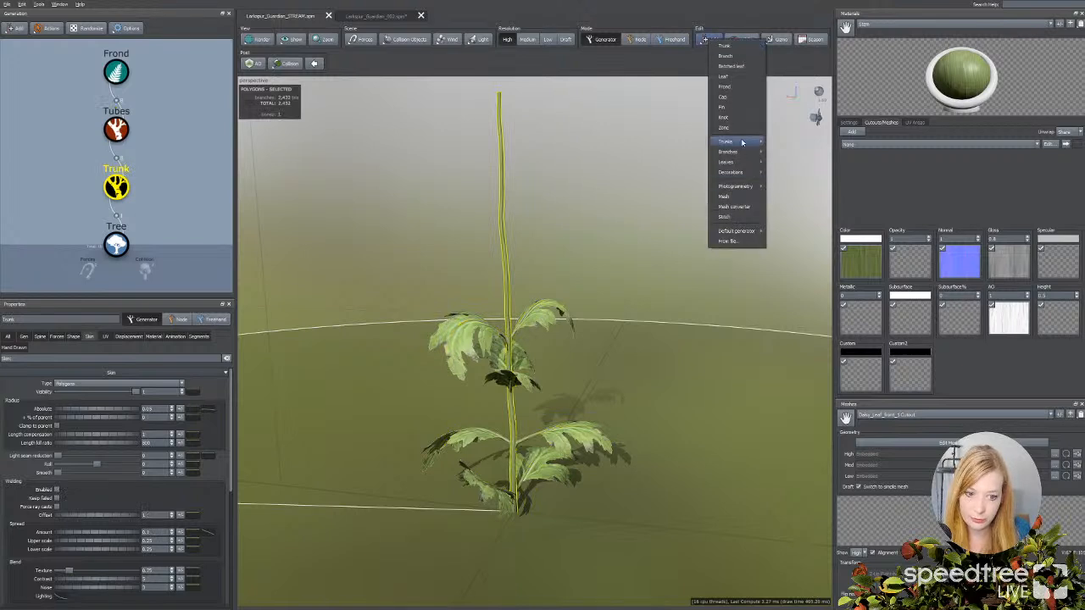
mouse_move(736, 142)
left_click(779, 193)
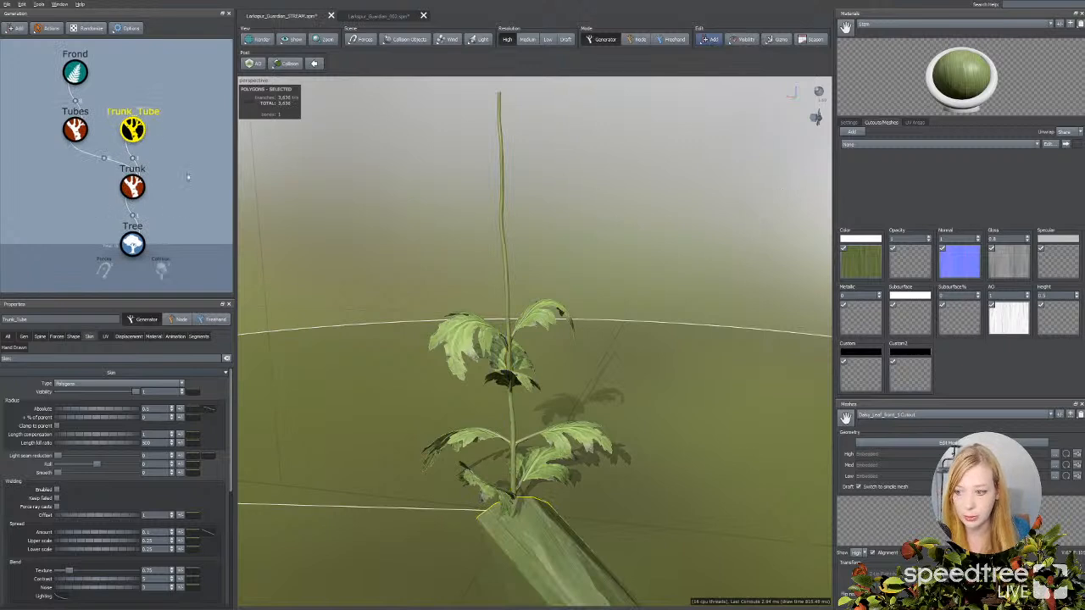
Step: Raise the First and Last generation boundaries of Trunk_Tube so it starts higher up the main stem
left_click(134, 133)
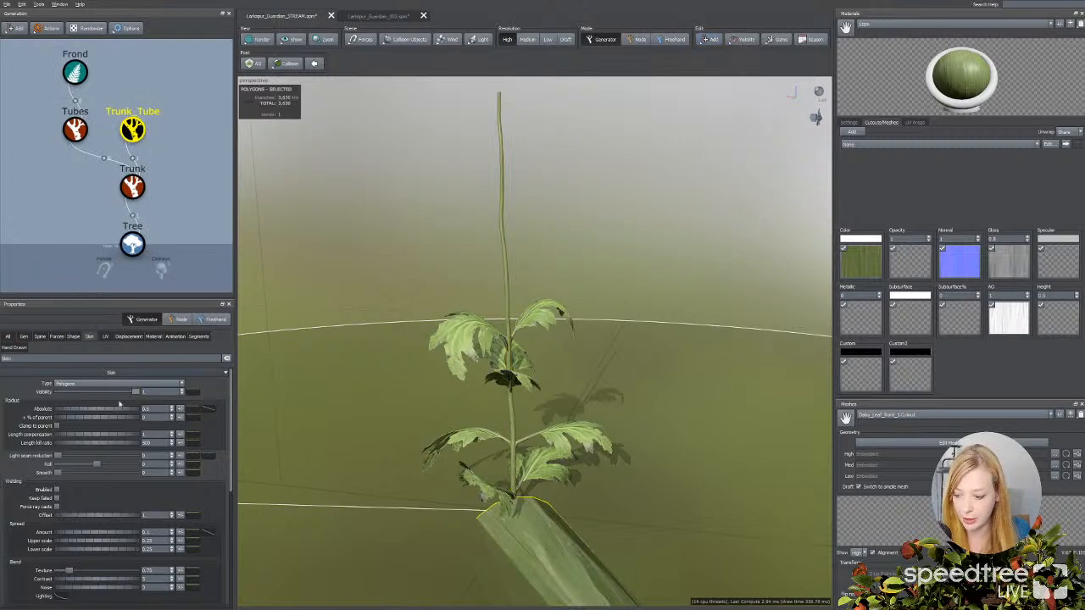
left_click(23, 337)
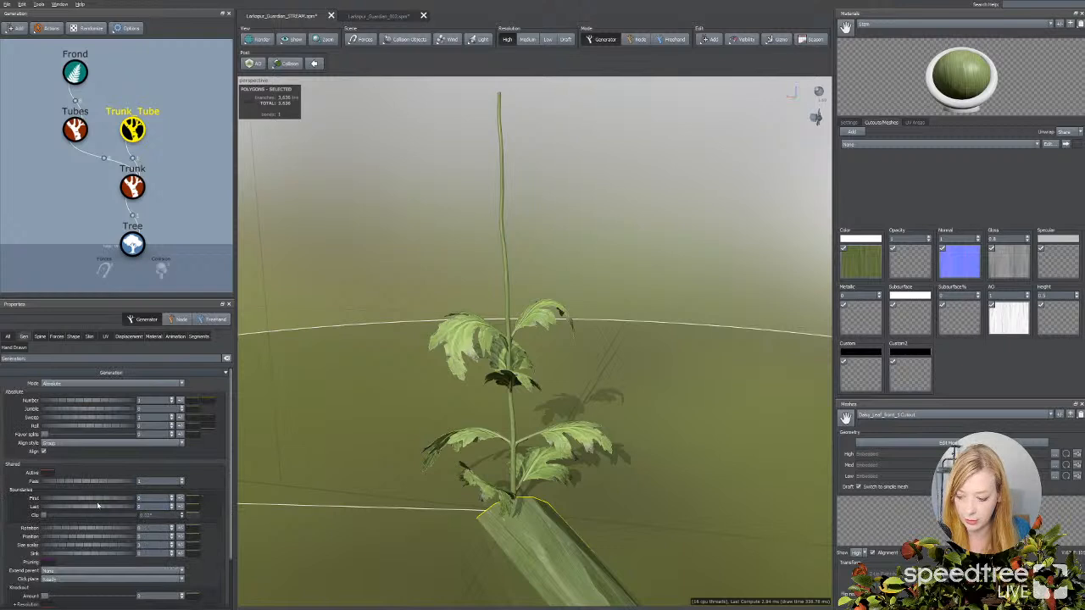
left_click_drag(97, 506, 141, 498)
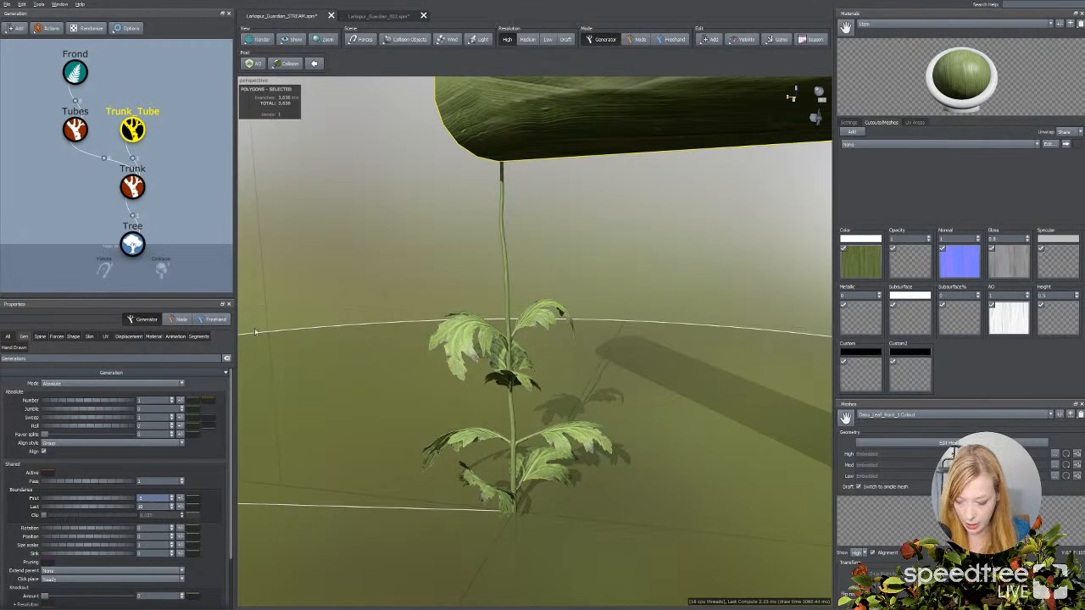
Step: Clamp Trunk_Tube's radius to its parent and raise its absolute radius to about 0.79
left_click(89, 336)
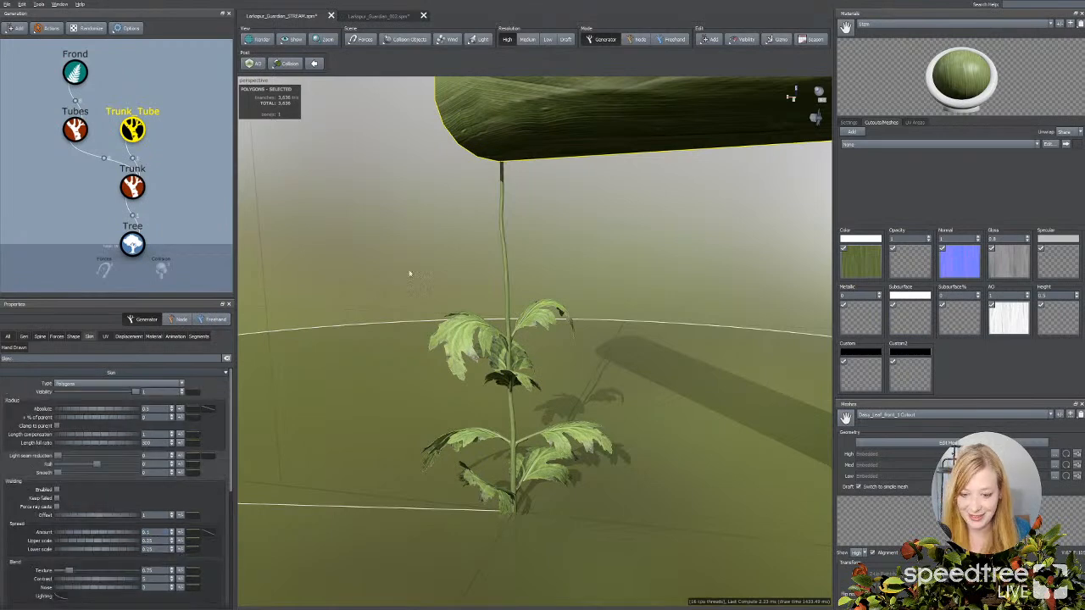
scroll(408, 280, "down", 5)
left_click_drag(408, 288, 440, 308)
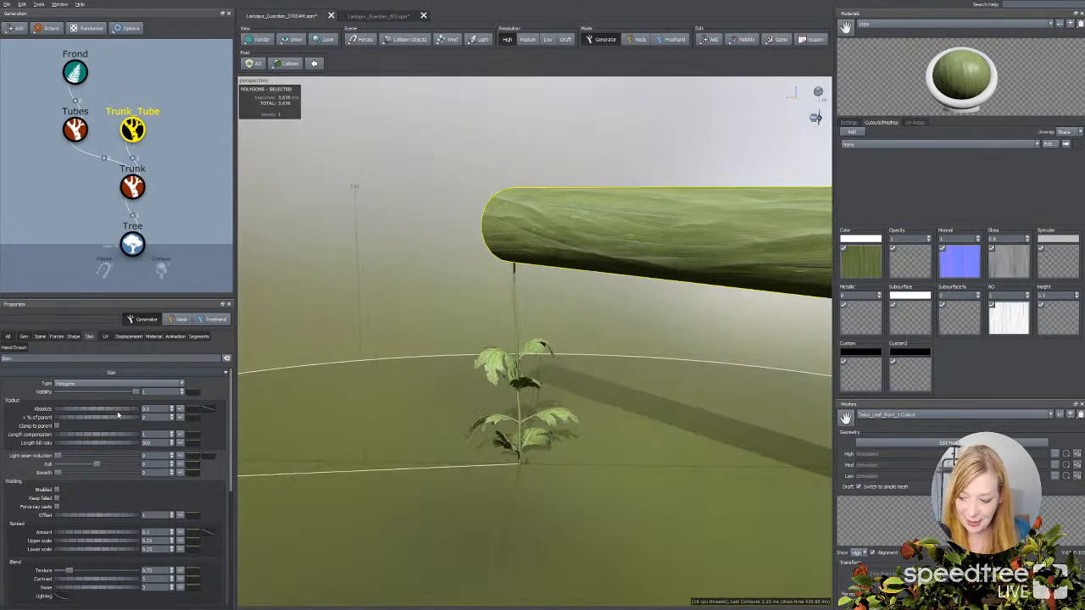
left_click(57, 426)
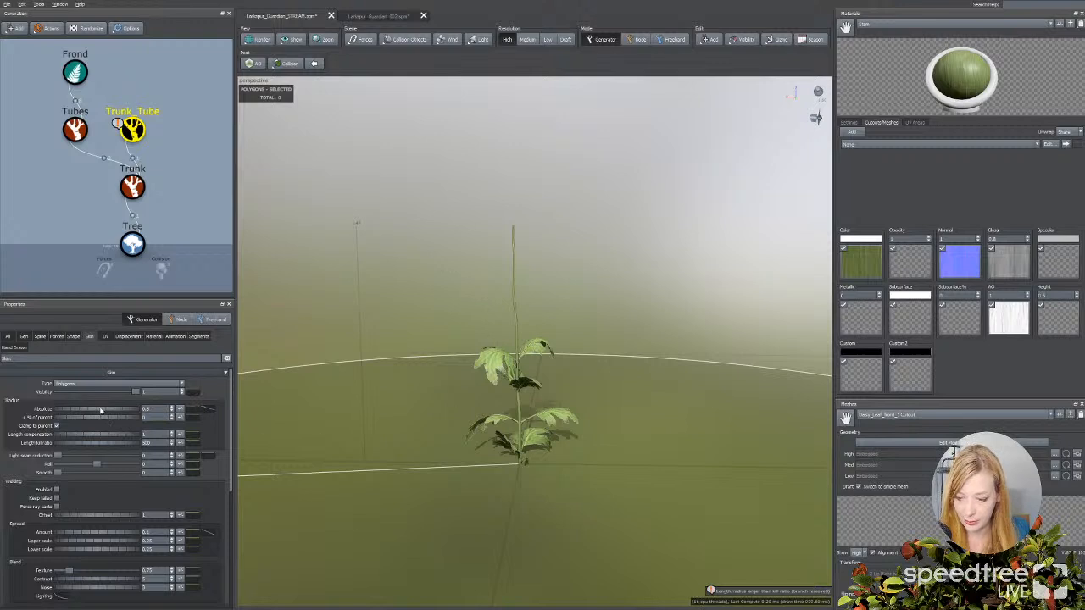
left_click_drag(100, 411, 113, 411)
Step: Set the Last generation boundary of Trunk_Tube to 1
left_click(24, 337)
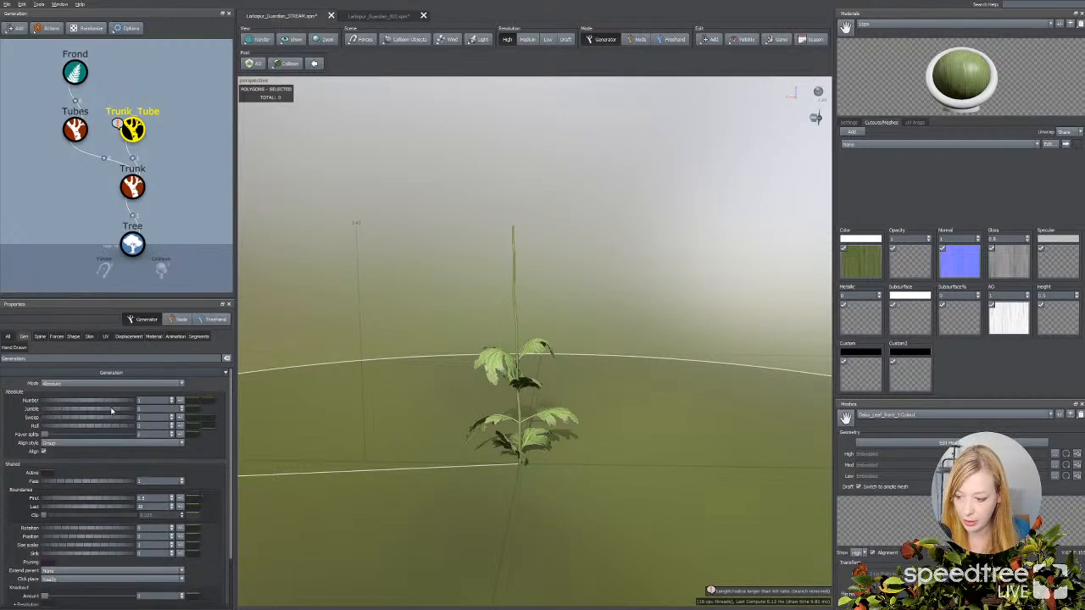
left_click(142, 400)
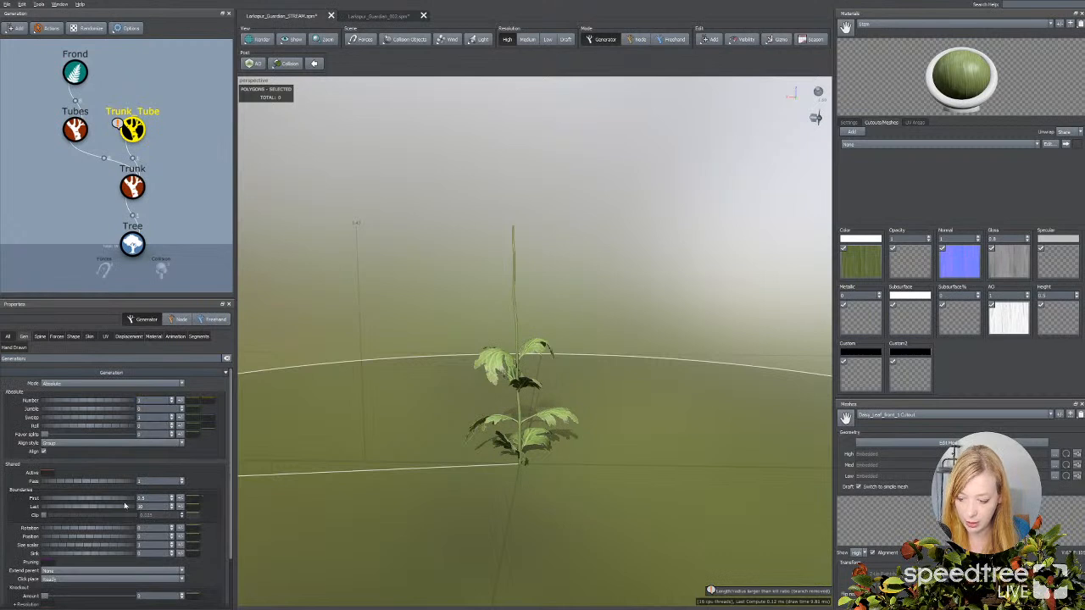
left_click(141, 506)
type("1")
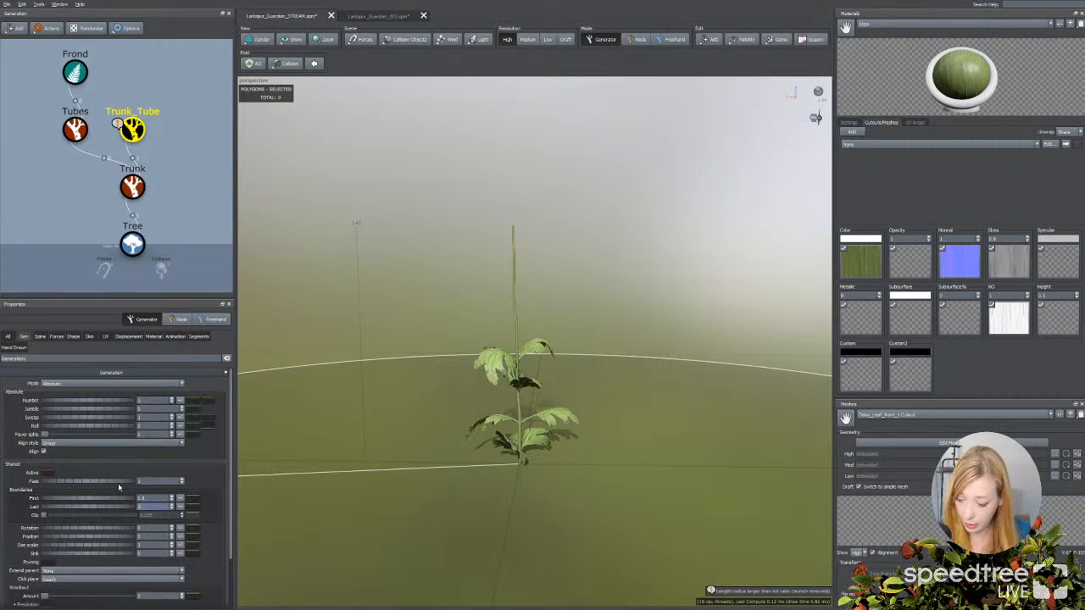
key("Return")
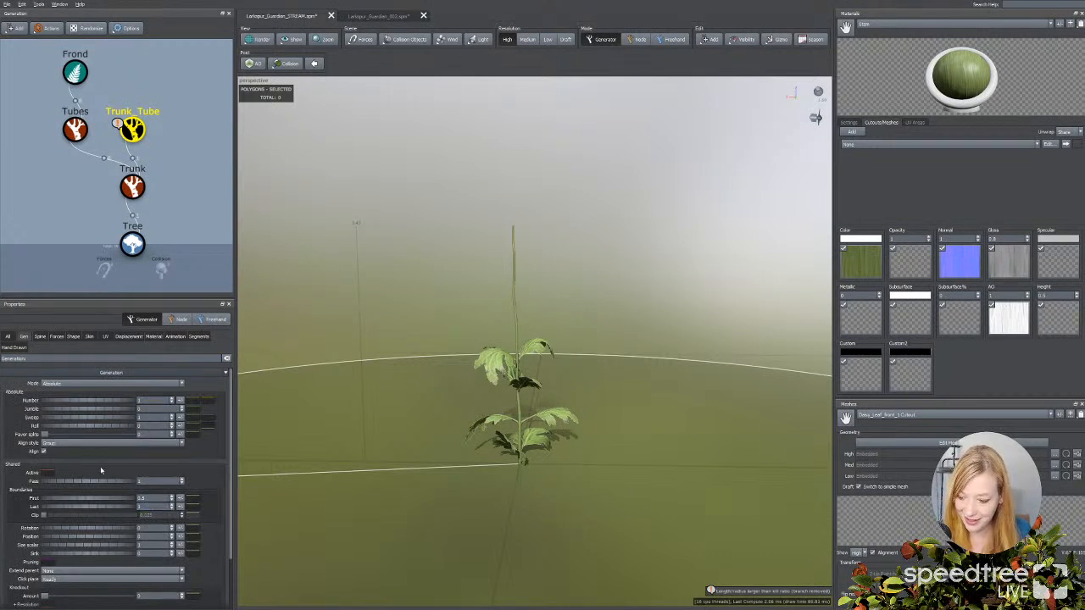
Step: Read the message attached to the Trunk_Tube generator to find out why its branch is missing
left_click_drag(315, 423, 339, 439)
scroll(340, 441, "up", 2)
scroll(340, 442, "up", 3)
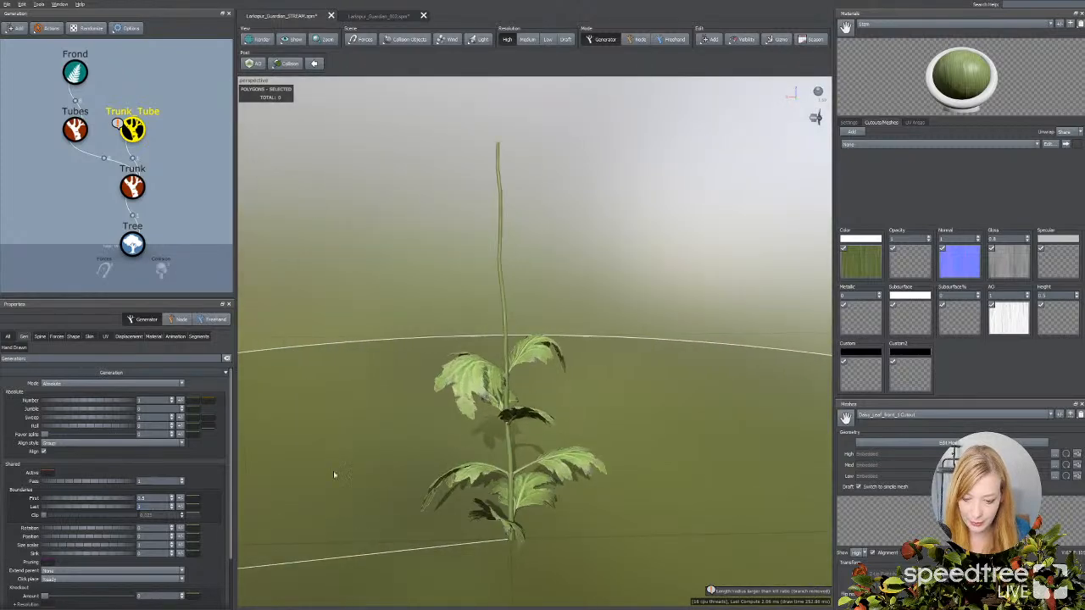
left_click_drag(465, 540, 484, 567)
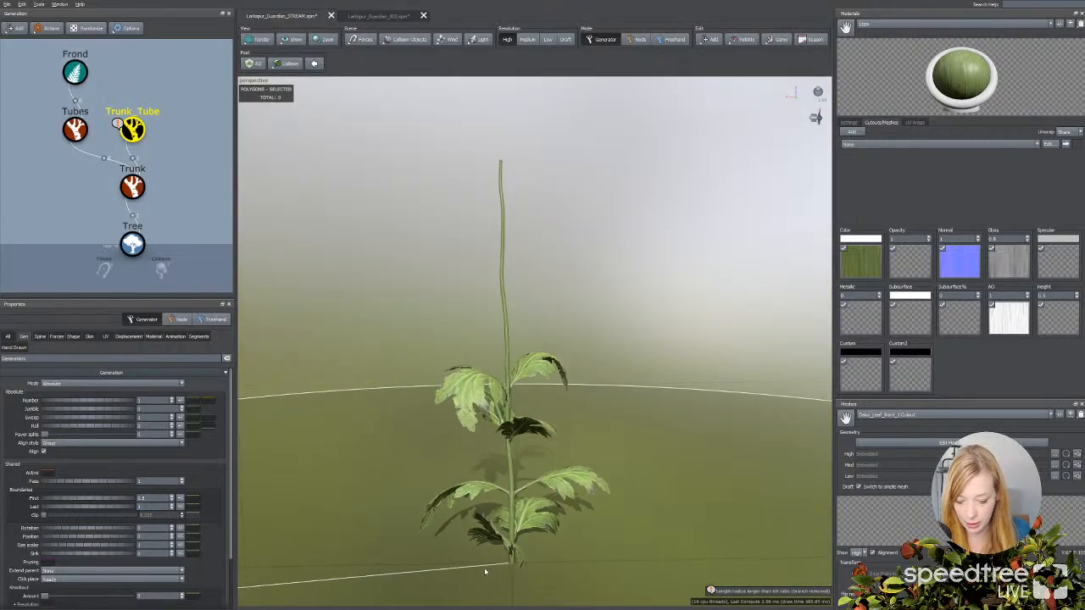
left_click(488, 562)
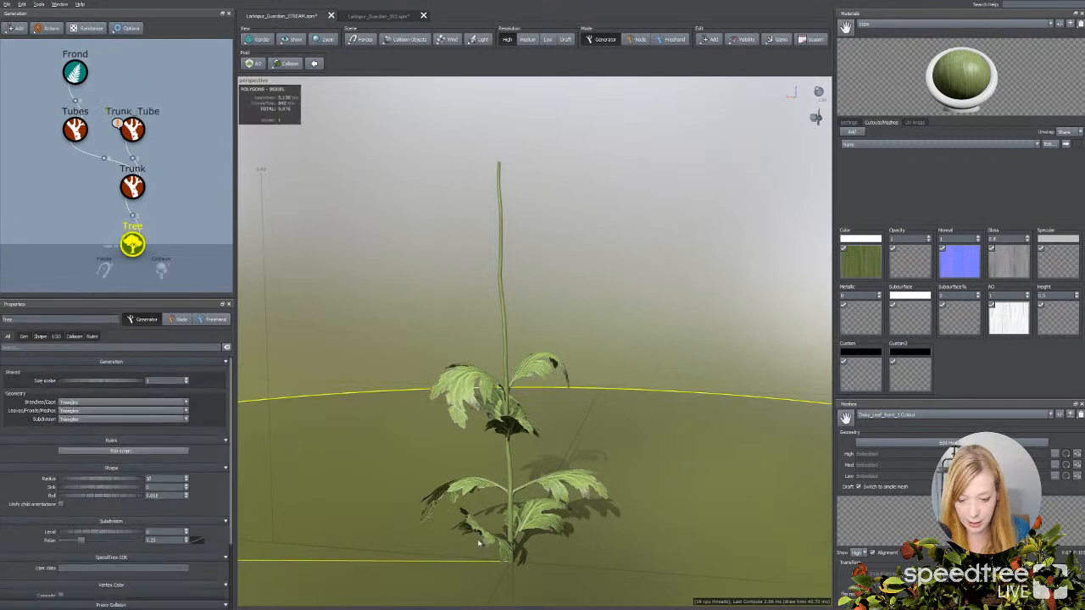
left_click(132, 129)
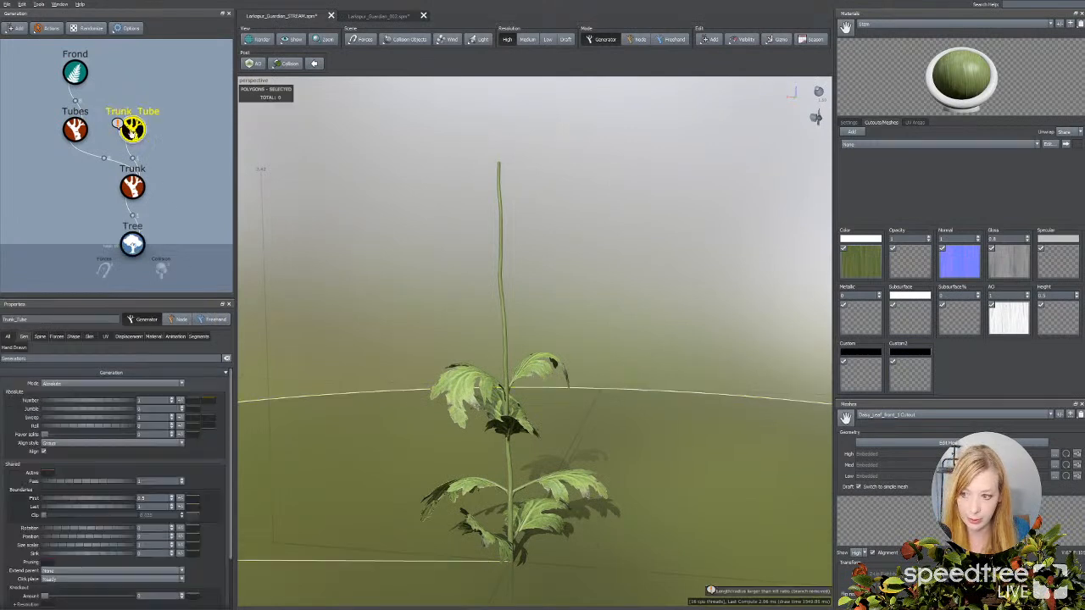
left_click(118, 124)
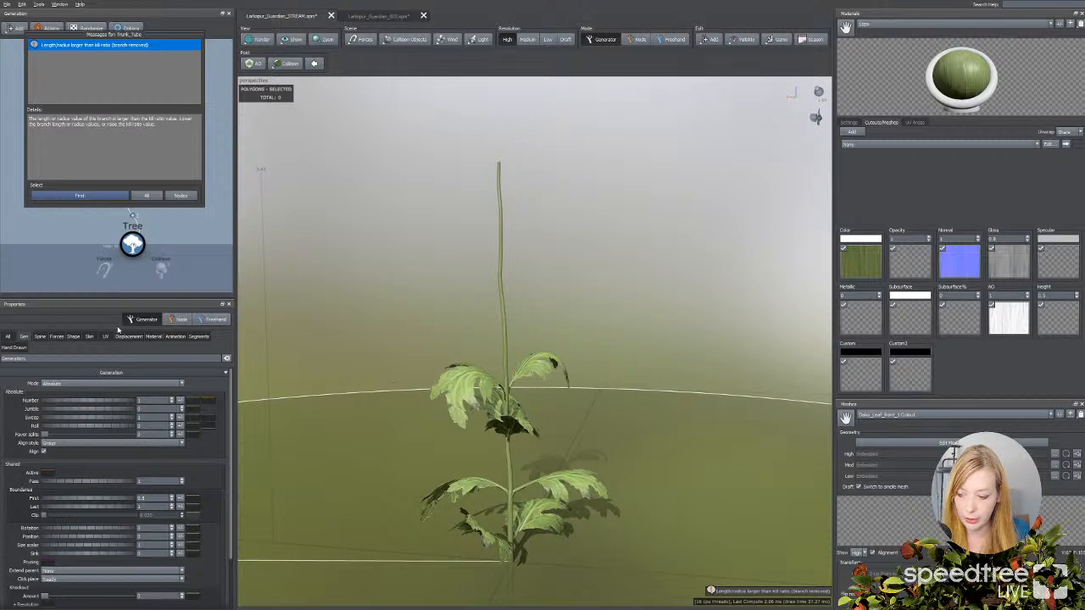
left_click(88, 341)
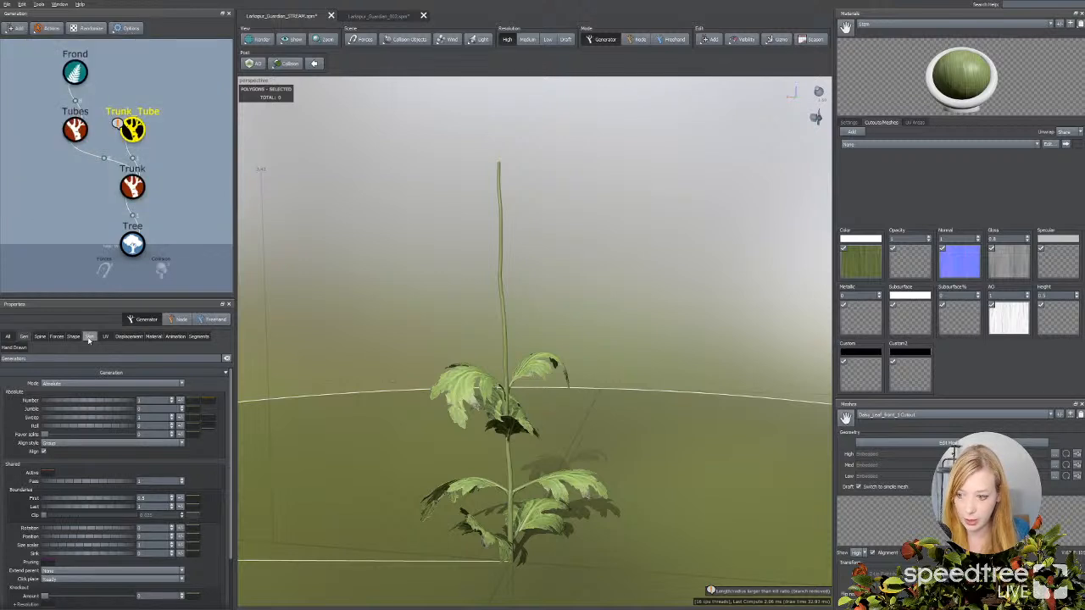
Step: Set Trunk_Tube's length compensation and length kill ratio to 0
left_click(89, 340)
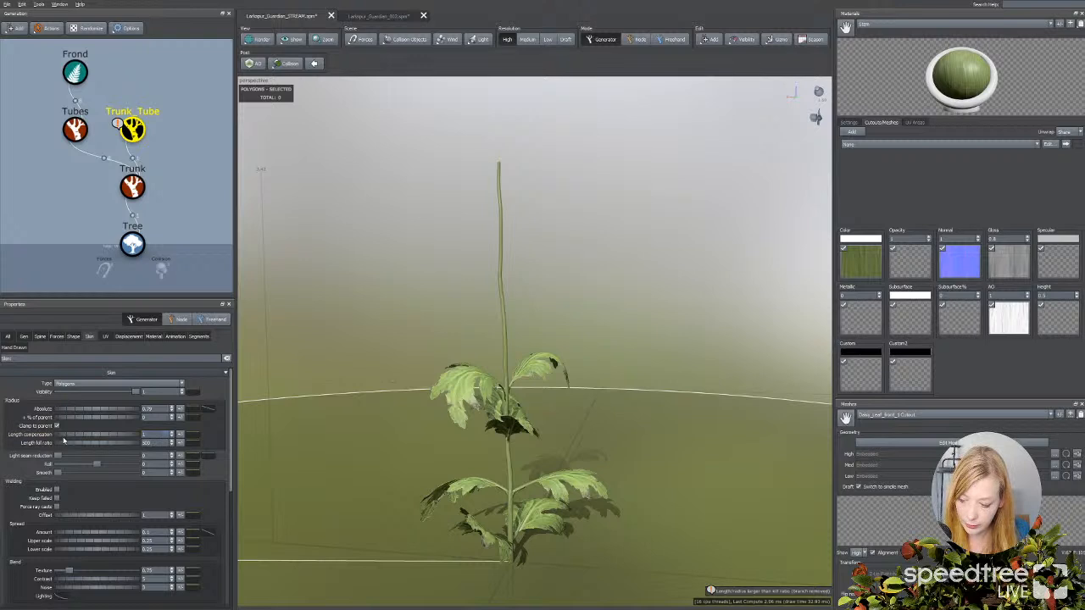
double_click(153, 434)
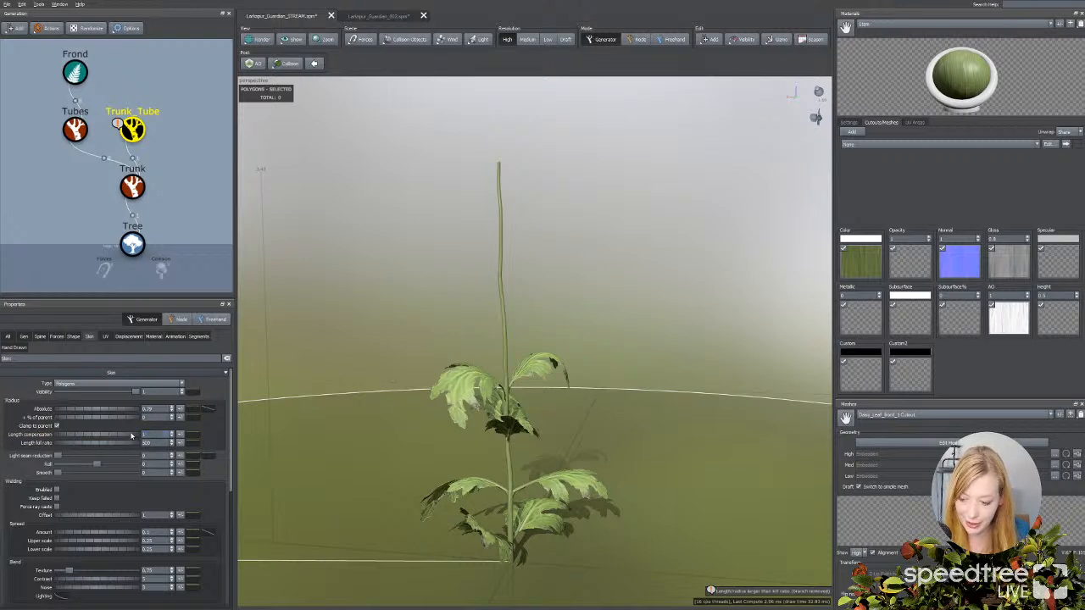
double_click(145, 442)
left_click(72, 446)
left_click_drag(152, 444, 123, 436)
type("0")
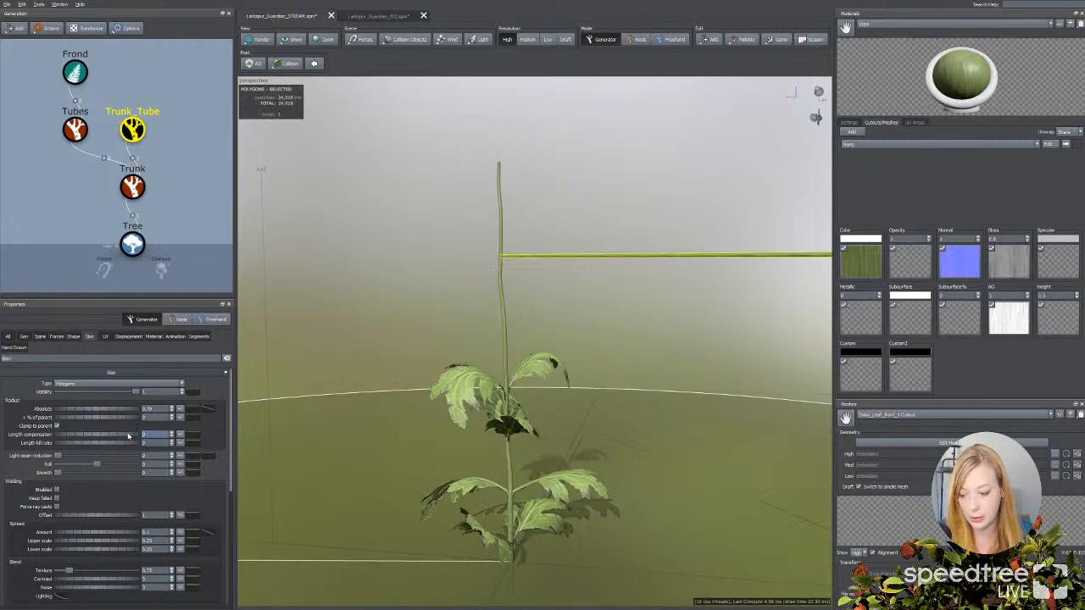
type("0")
key("Return")
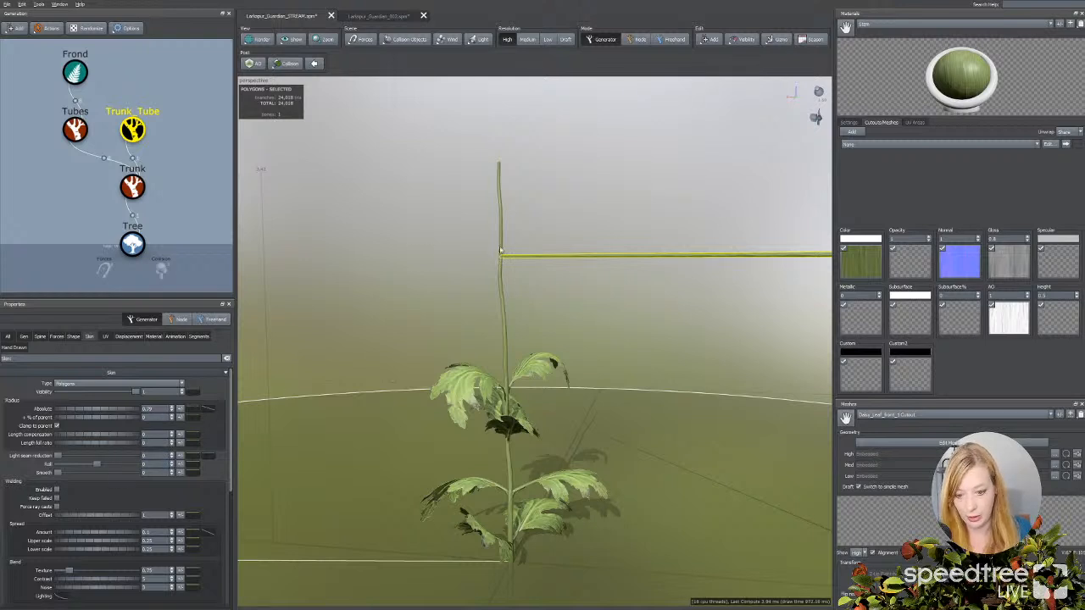
Step: Change Trunk_Tube's generation mode to Phyllotaxy and greatly shorten its internode length to create many nodes along the stem
left_click(514, 260)
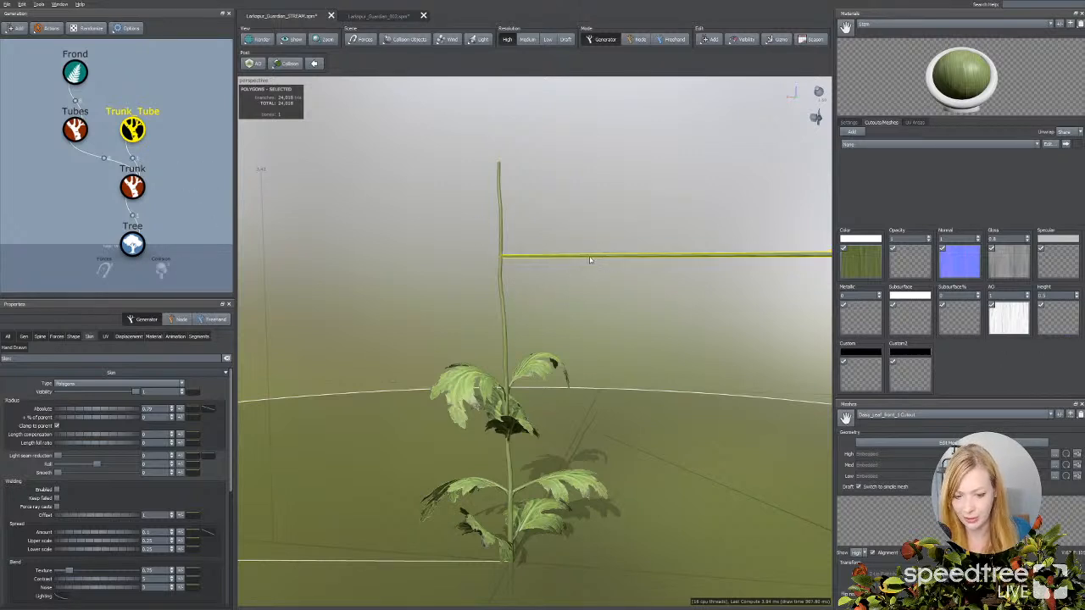
left_click(530, 258)
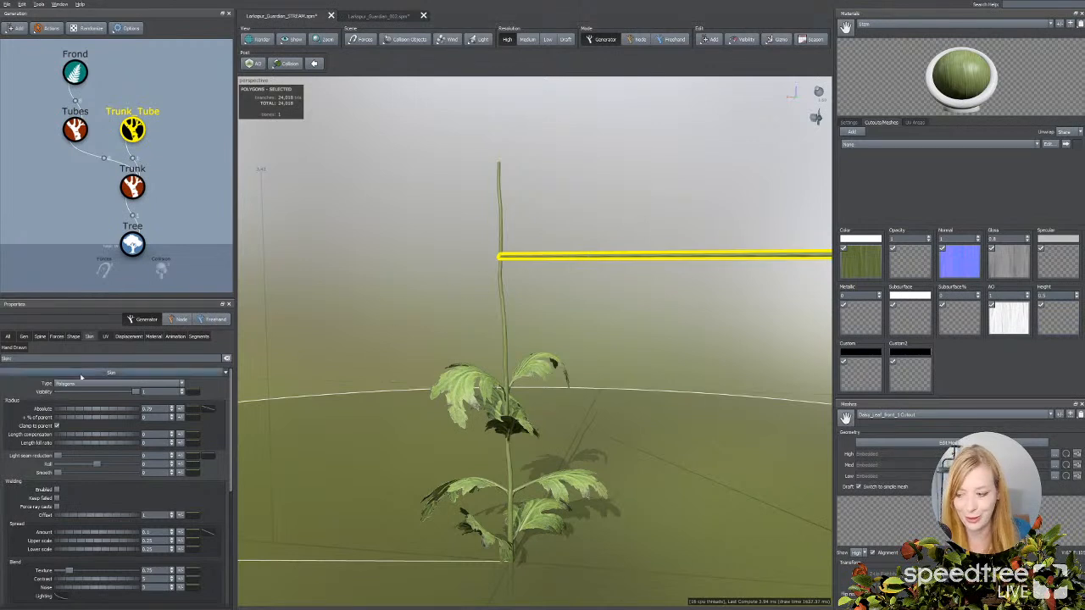
left_click(25, 337)
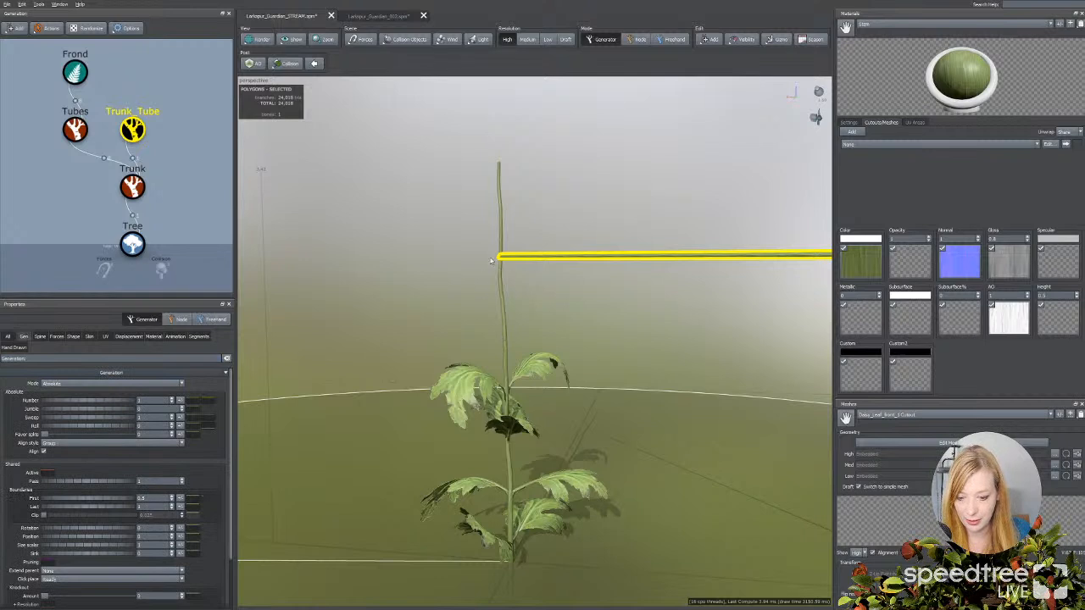
left_click(66, 384)
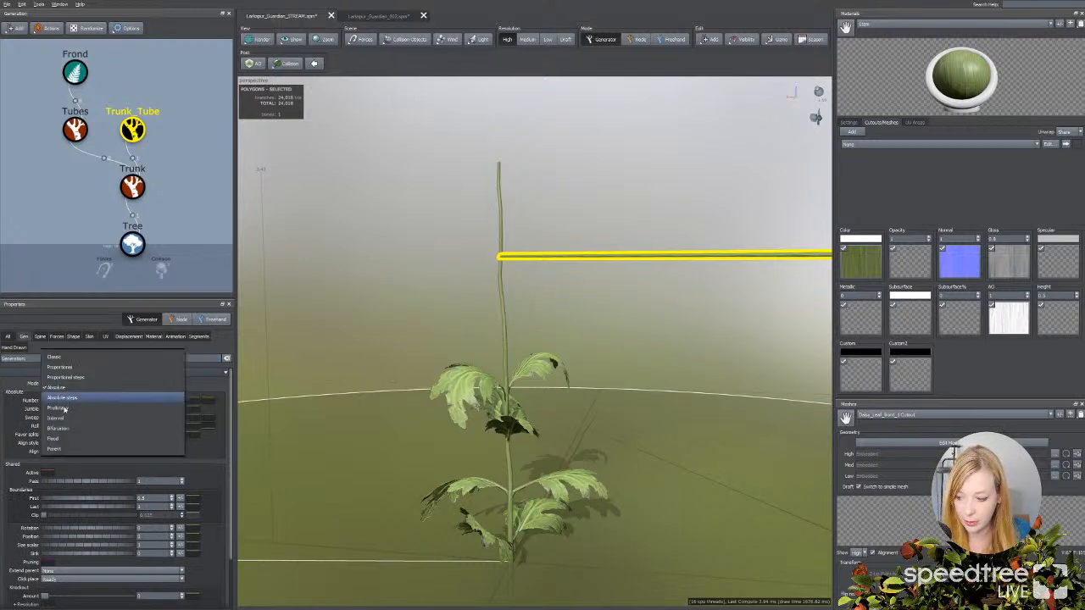
left_click(66, 408)
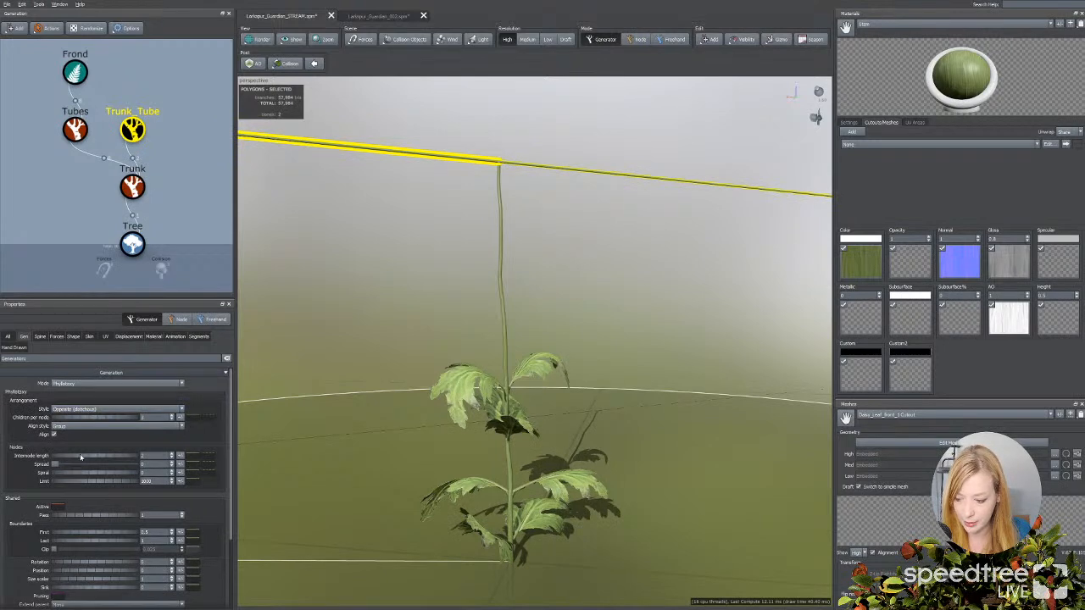
left_click_drag(80, 458, 40, 457)
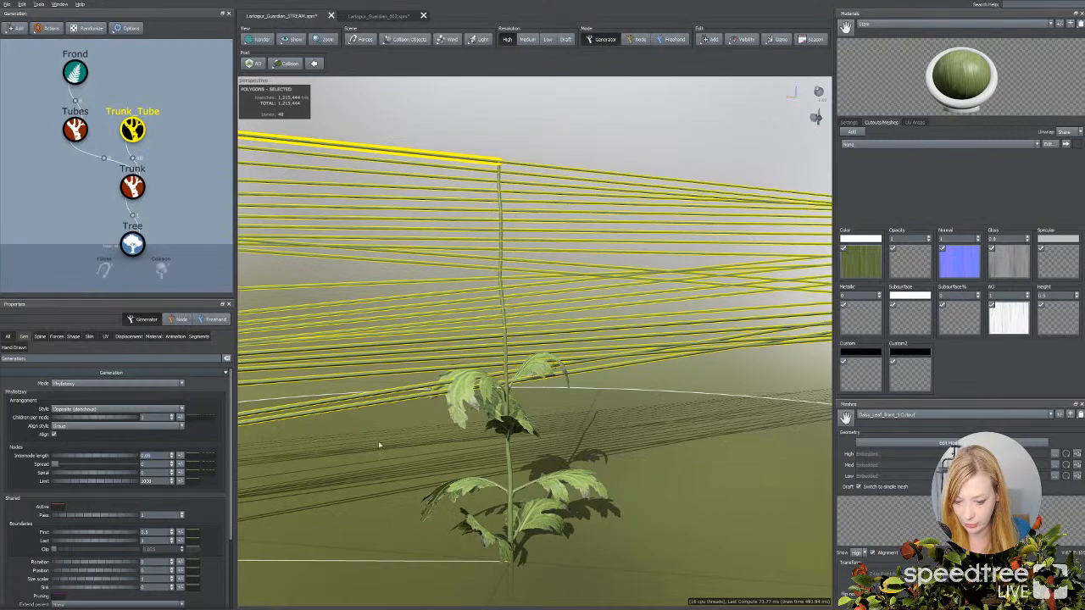
Step: Set Trunk_Tube's phyllotaxy arrangement style to Opposite (decussate)
mouse_move(379, 445)
left_mouse_down()
mouse_move(304, 439)
mouse_move(388, 441)
left_mouse_up()
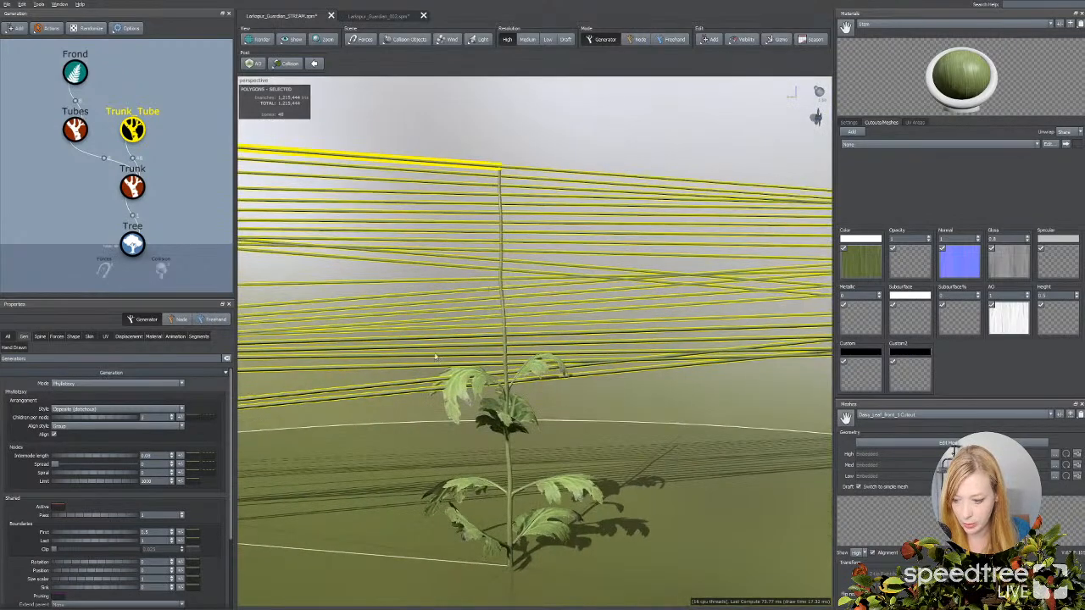
left_click(67, 426)
left_click(90, 426)
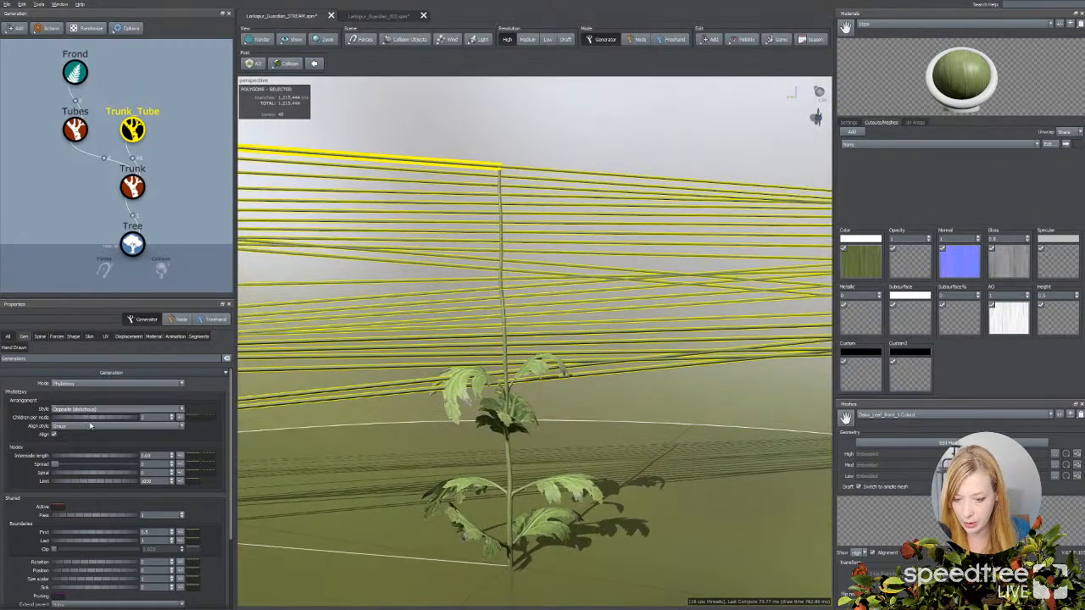
left_click_drag(377, 403, 378, 478)
left_click_drag(456, 453, 459, 390)
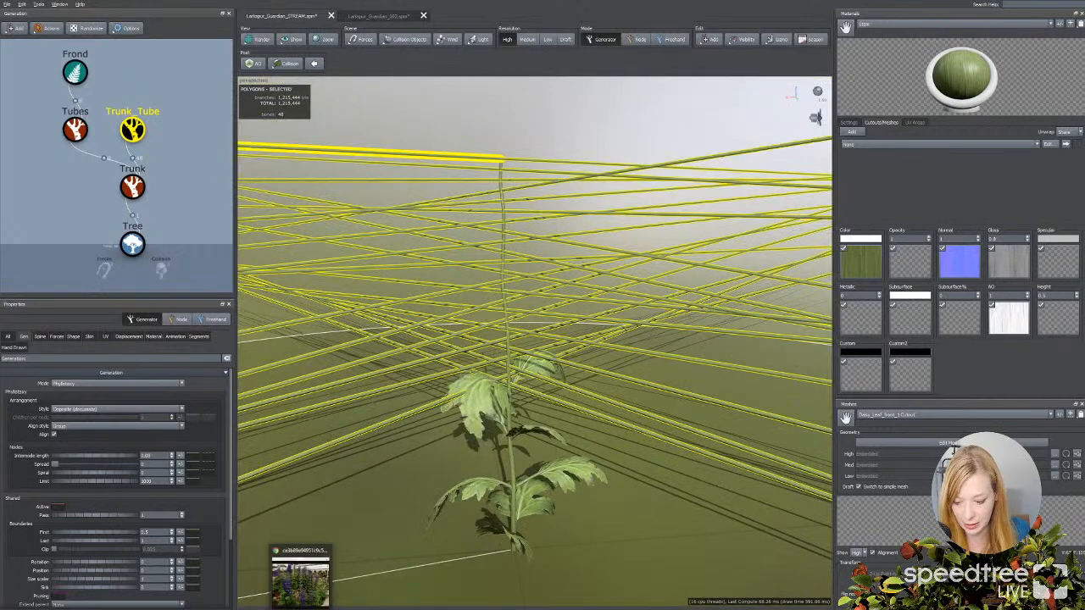
Step: Consult the larkspur reference photo in the browser to study how the flower stalks grow around the stem
left_click(302, 584)
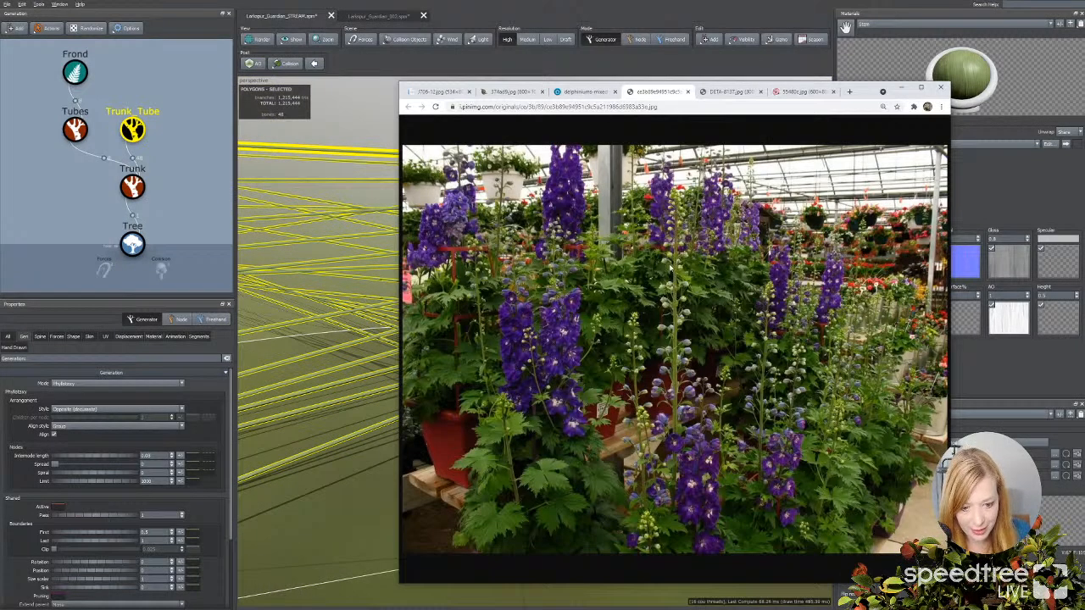
left_click_drag(670, 271, 670, 235)
left_click(319, 247)
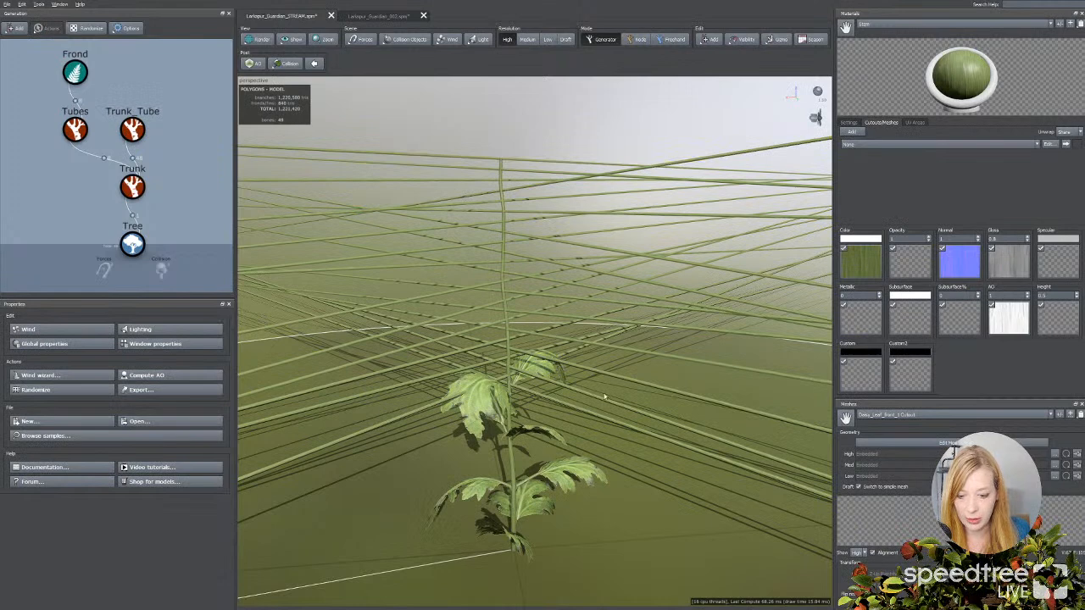
Step: Set the absolute spine length of the Trunk_Tube branches to 0.22
left_click(133, 129)
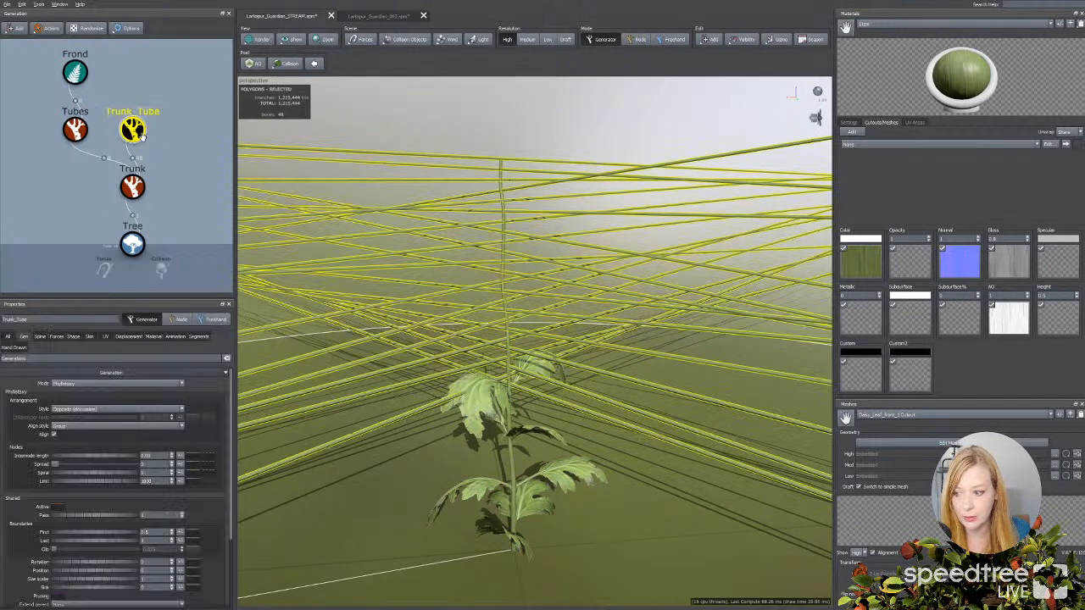
left_click(43, 338)
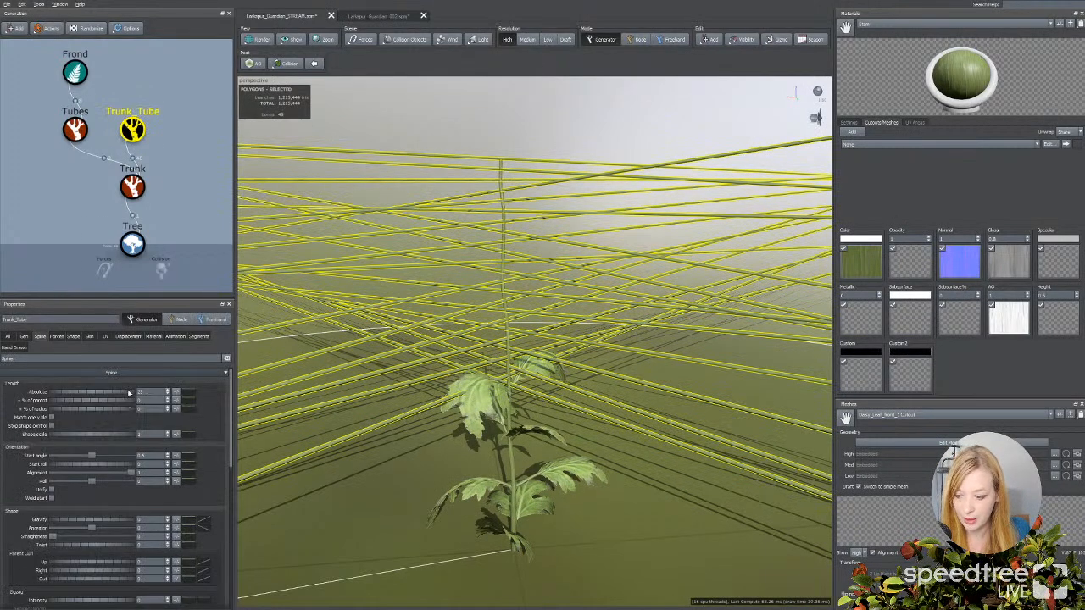
mouse_move(128, 392)
left_mouse_down()
mouse_move(60, 391)
mouse_move(142, 392)
left_mouse_up()
type("0.22")
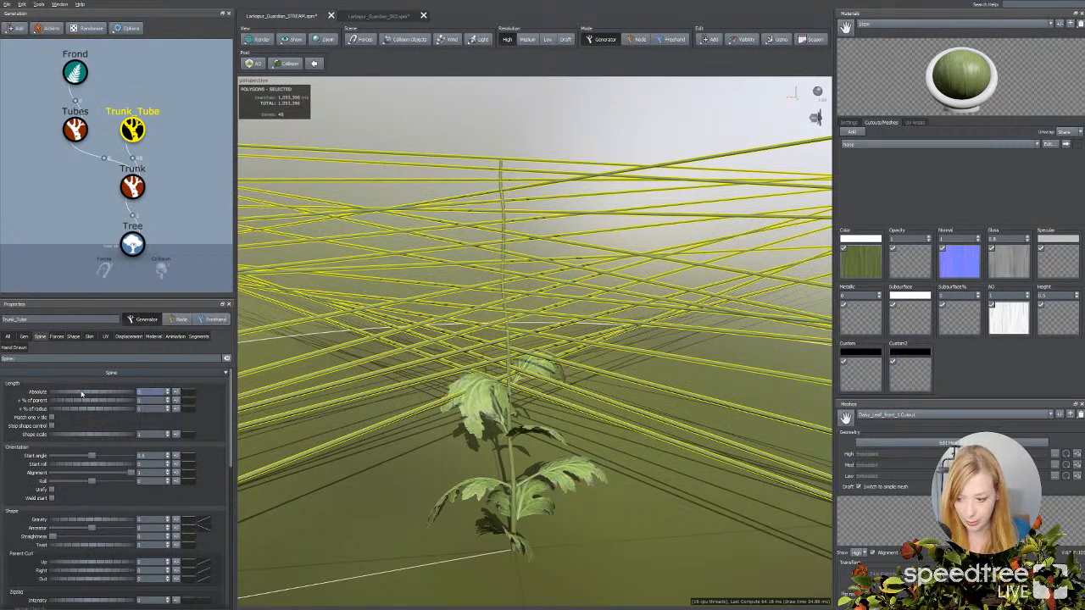
key("Return")
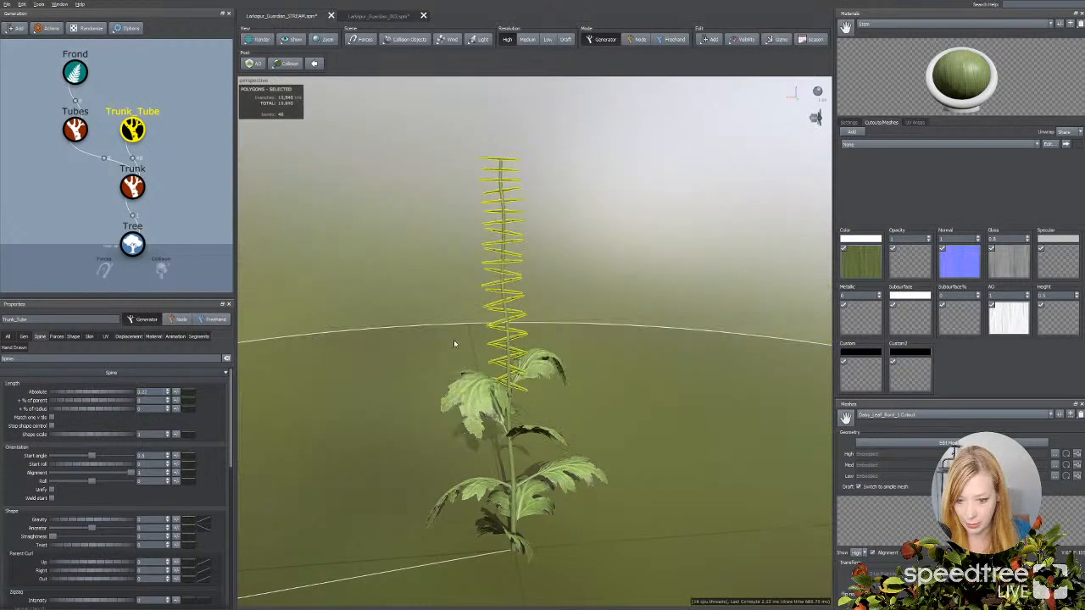
Step: Lower the end of Trunk_Tube's absolute length parent curve to about half so the branches shorten toward the stem tip
left_click_drag(424, 463, 414, 454)
scroll(414, 455, "up", 4)
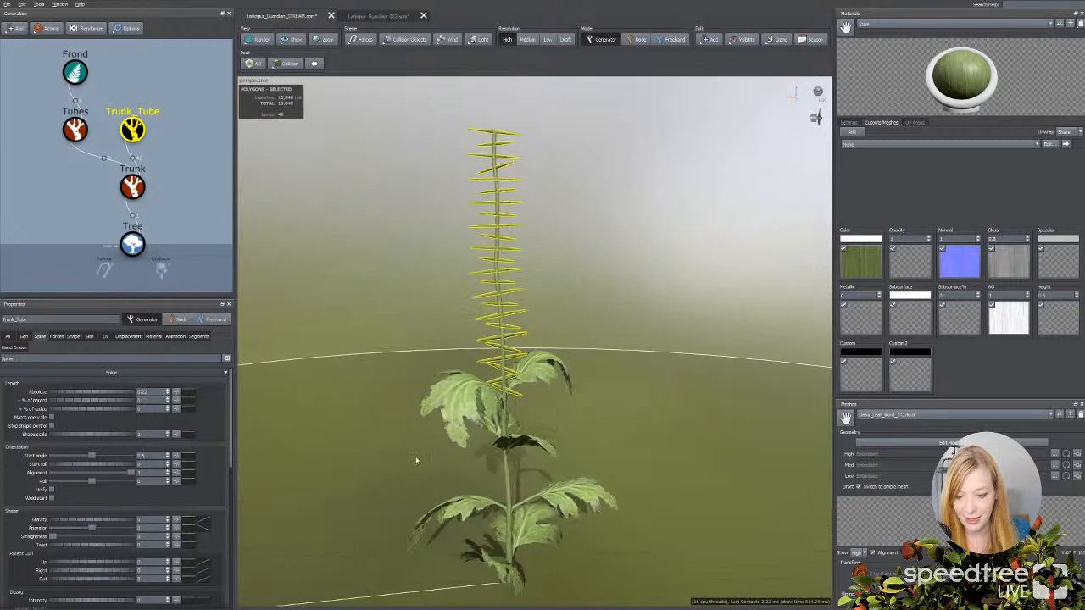
middle_click_drag(416, 461, 419, 467)
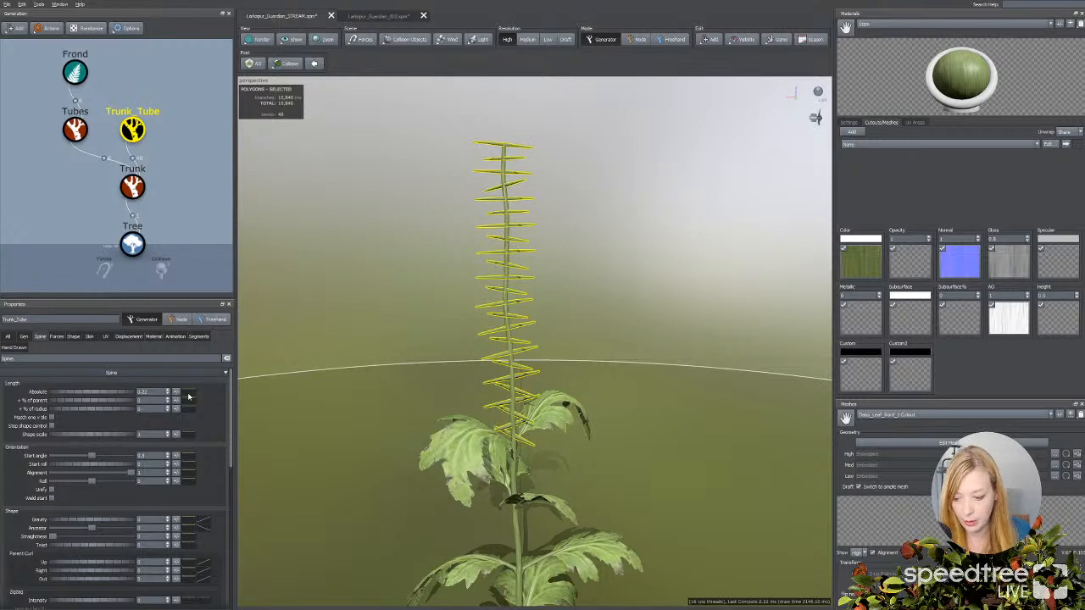
left_click(188, 395)
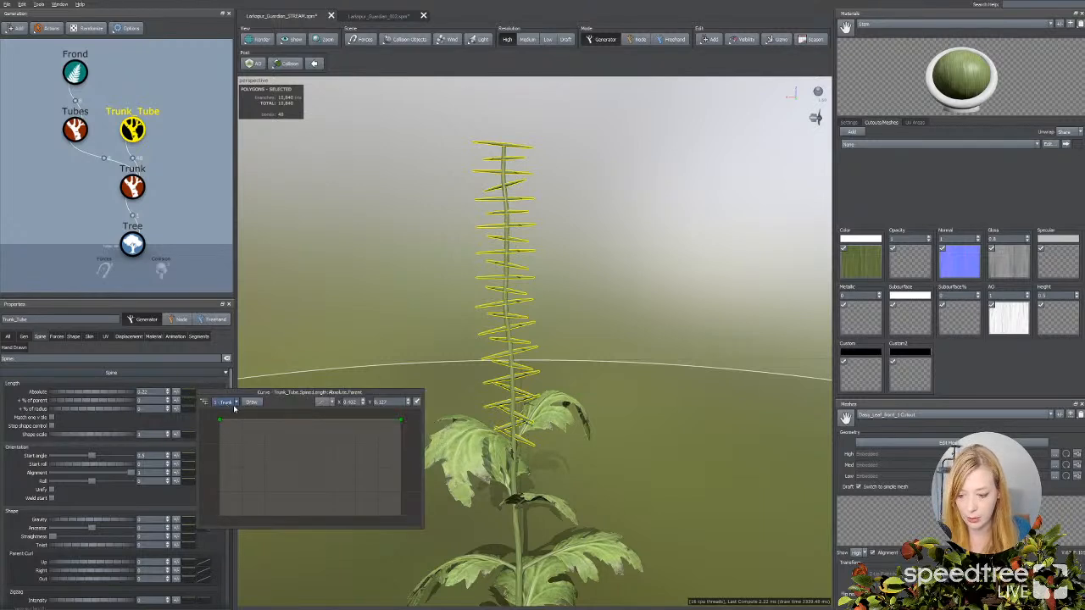
left_click_drag(400, 418, 401, 468)
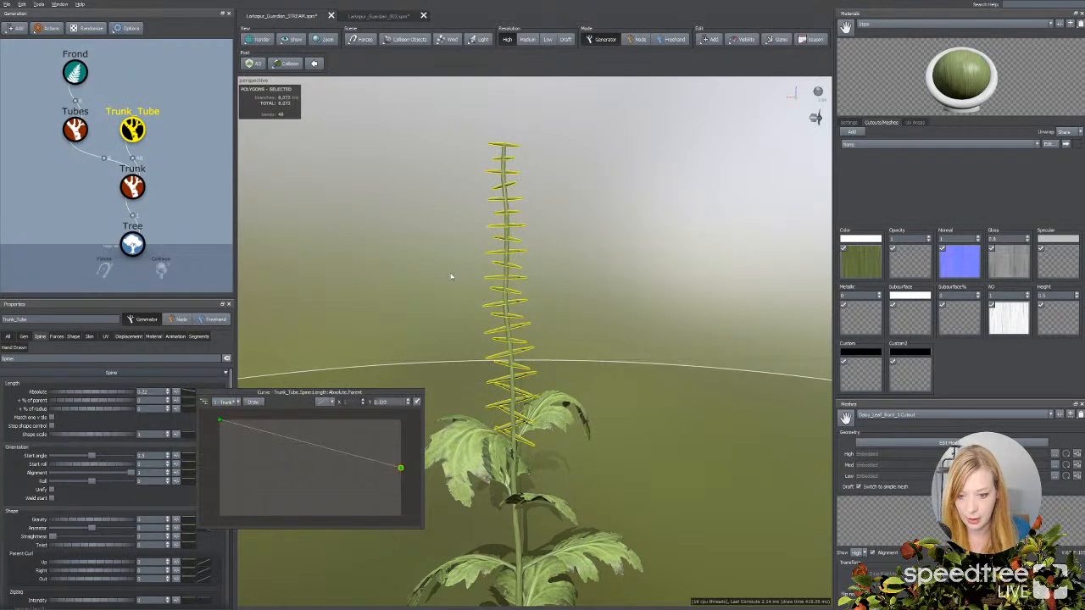
Step: Set Trunk_Tube's Extend parent option to Any
left_click(23, 336)
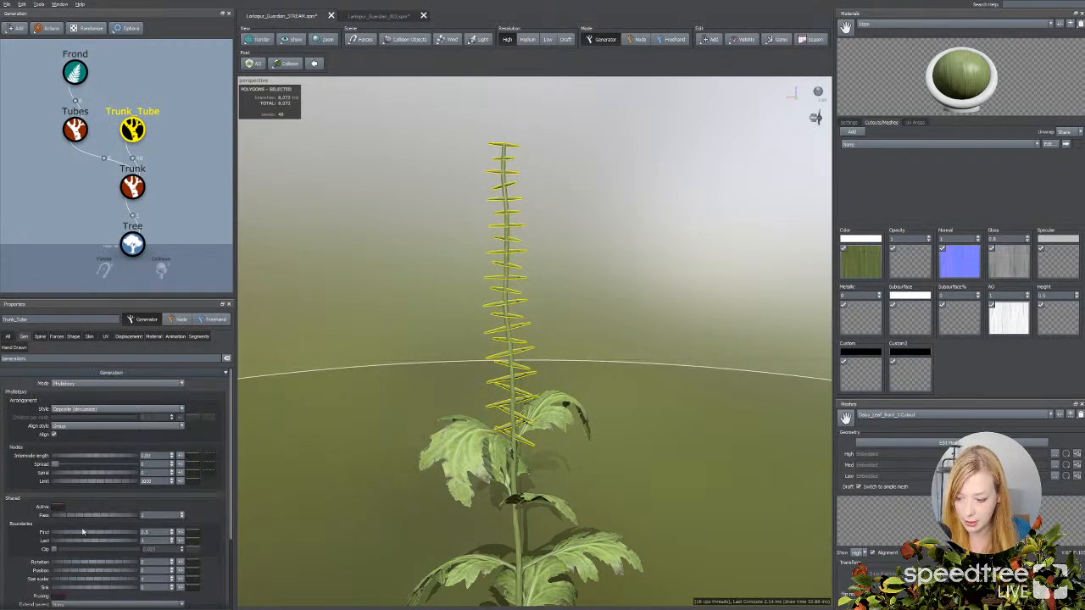
scroll(80, 590, "down", 1)
left_click(59, 579)
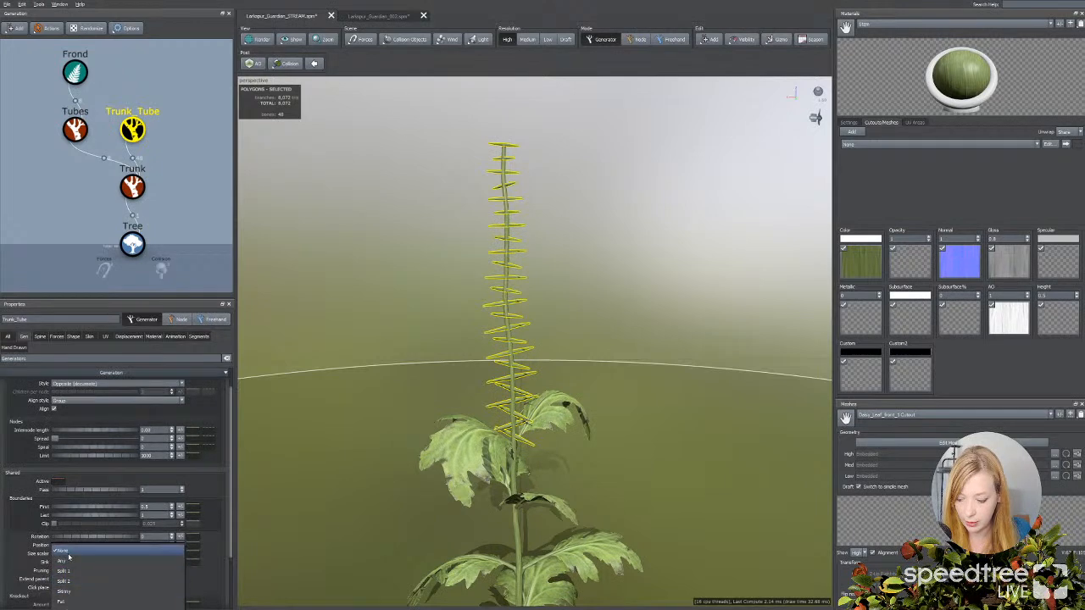
left_click(69, 559)
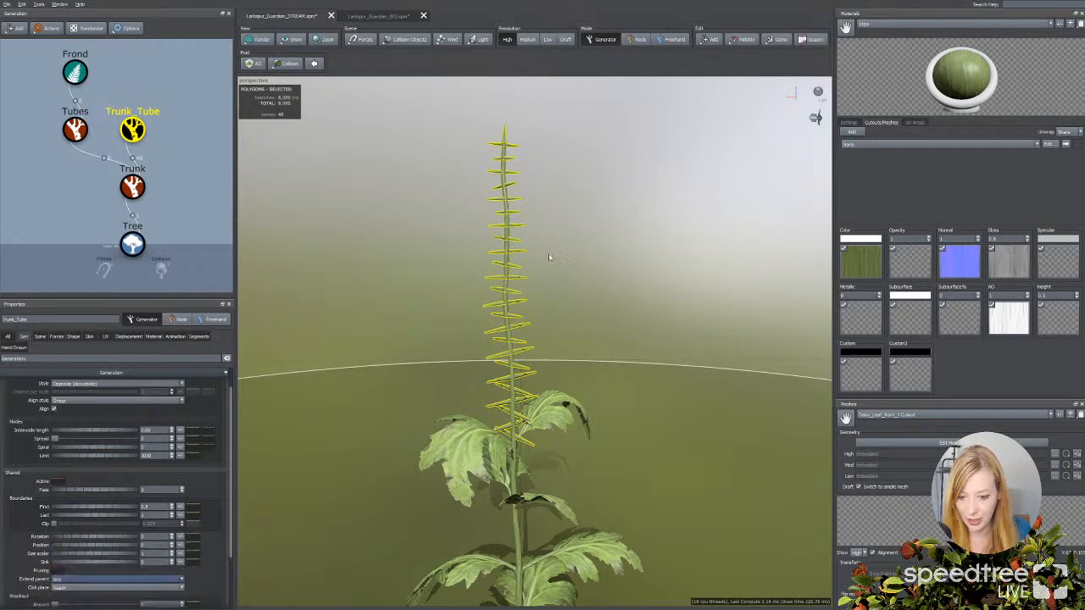
Step: Enable welding in Trunk_Tube's skin properties to blend the branch bases into the stem
scroll(435, 303, "up", 3)
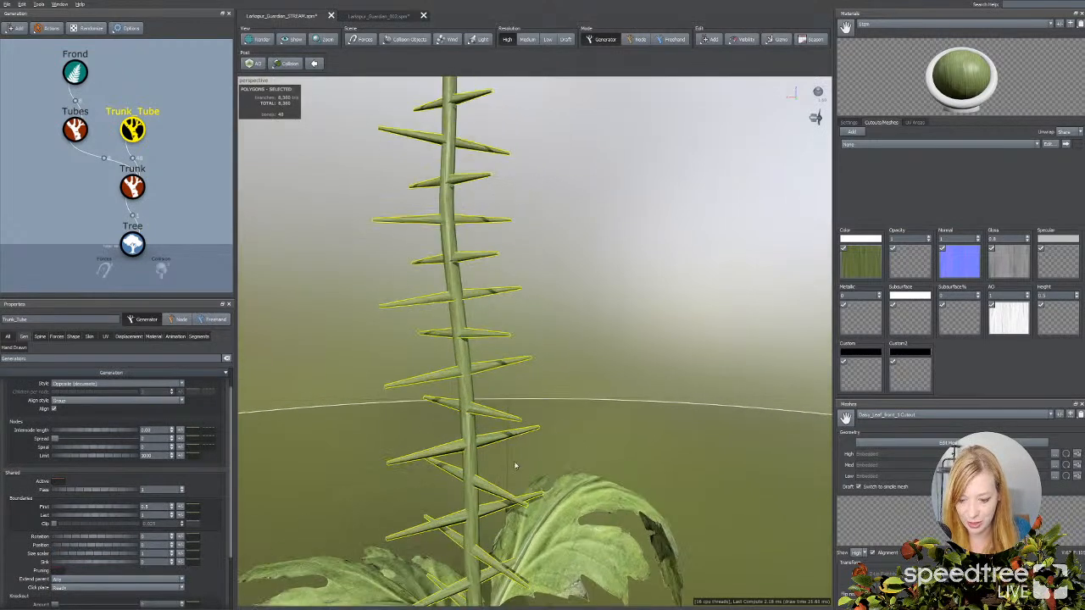
scroll(485, 481, "up", 2)
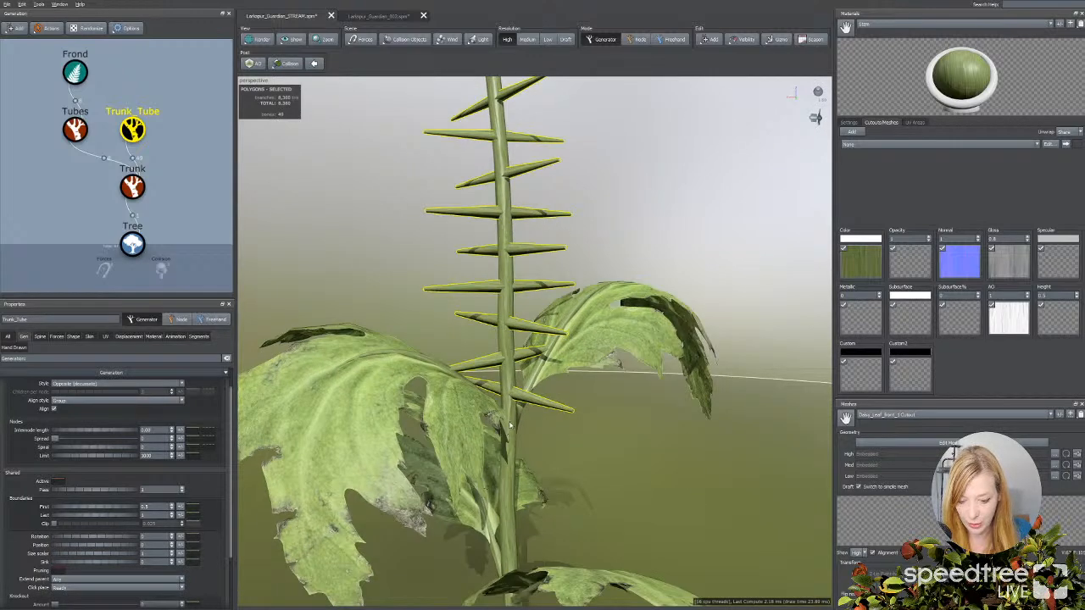
left_click_drag(502, 437, 510, 459)
left_click(495, 431)
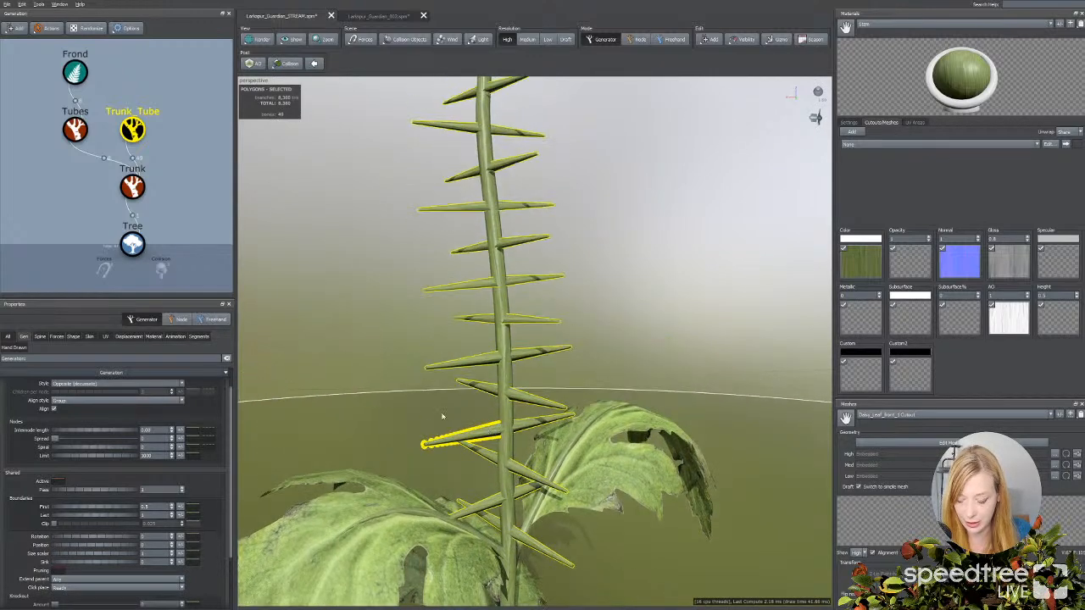
left_click(89, 337)
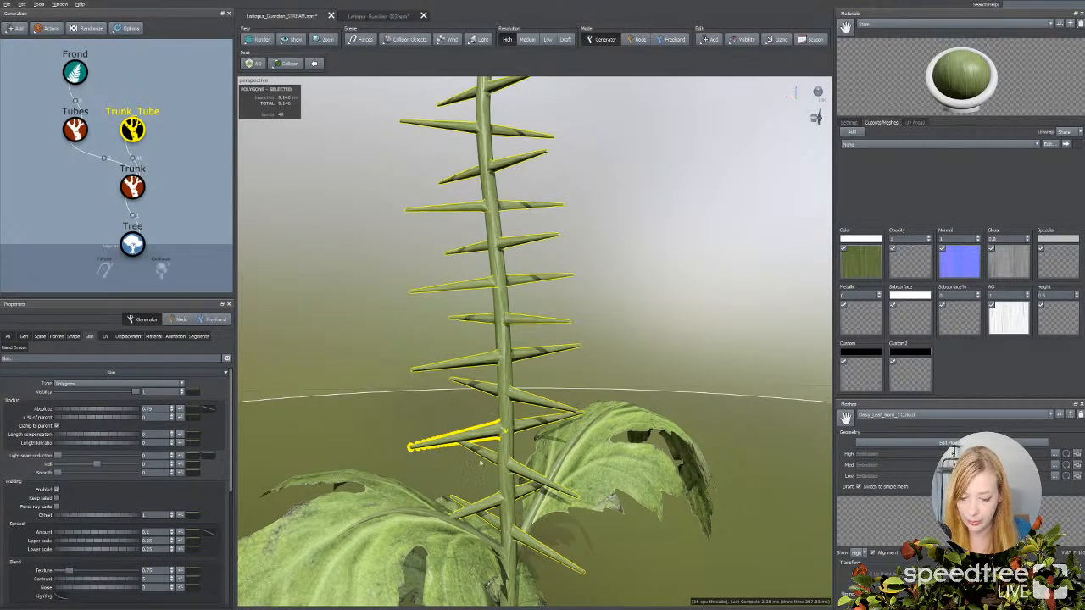
Step: Examine the branch junctions along the stem up close and try to adjust Trunk_Tube's absolute skin radius
left_click_drag(442, 485, 458, 482)
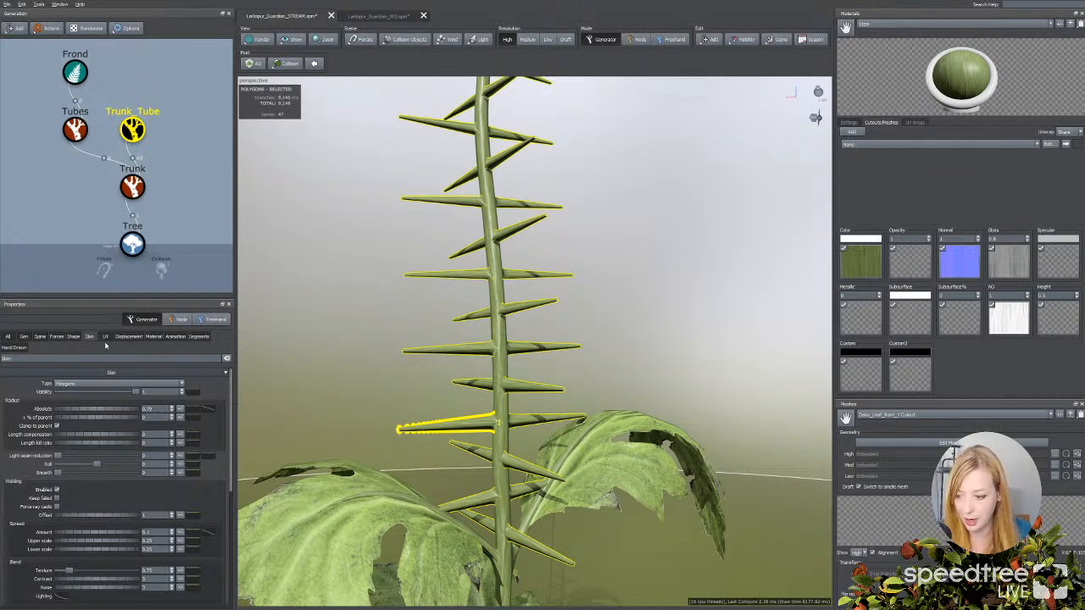
mouse_move(478, 366)
left_mouse_down()
mouse_move(490, 371)
mouse_move(460, 376)
mouse_move(476, 377)
left_mouse_up()
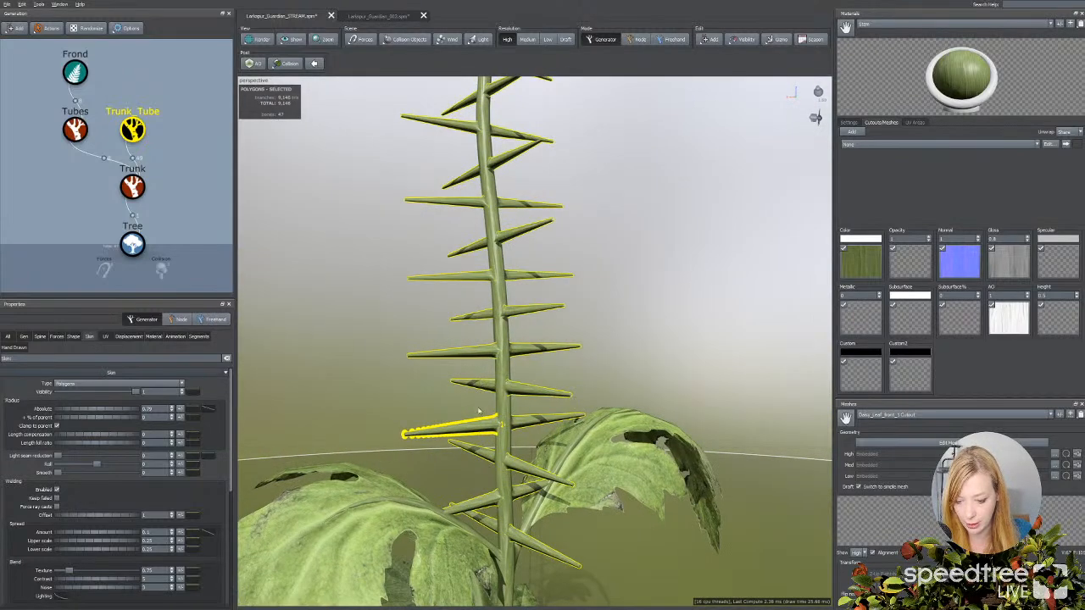
scroll(433, 376, "up", 2)
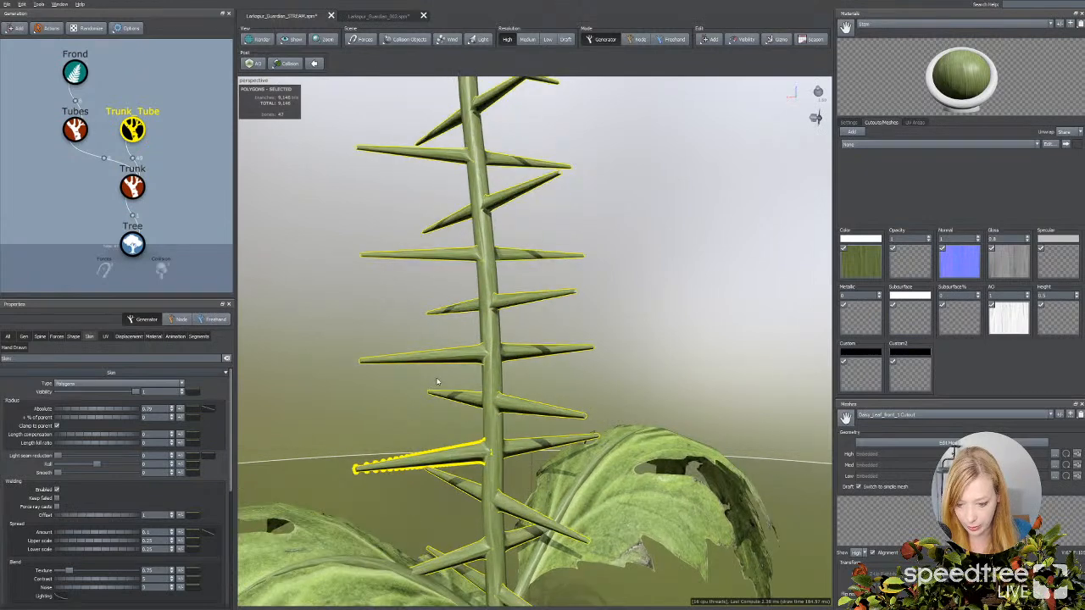
scroll(454, 380, "down", 1)
scroll(452, 376, "down", 5)
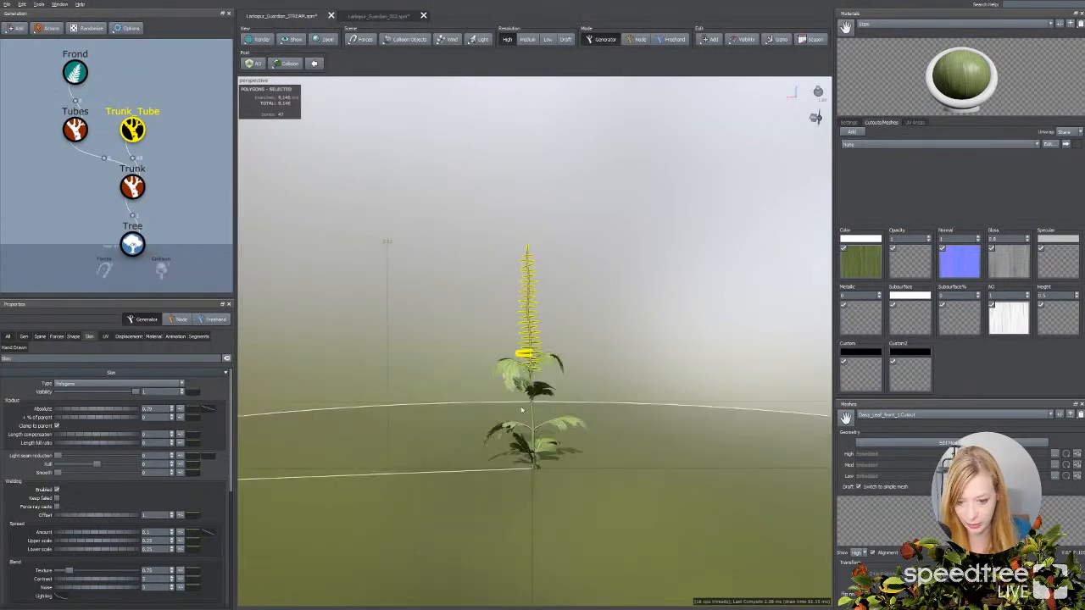
scroll(521, 411, "up", 5)
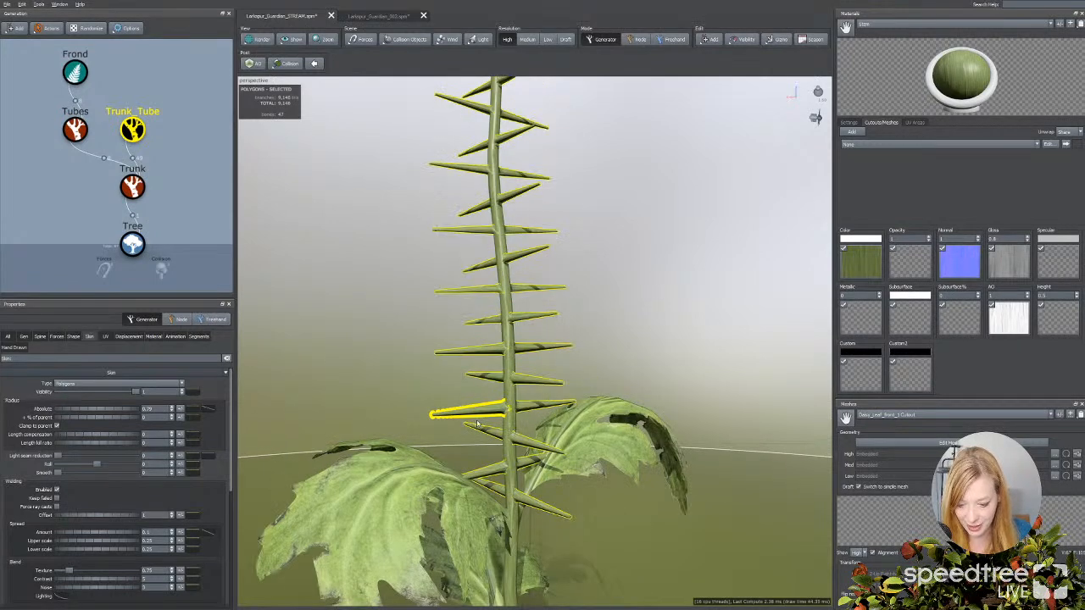
scroll(478, 424, "up", 6)
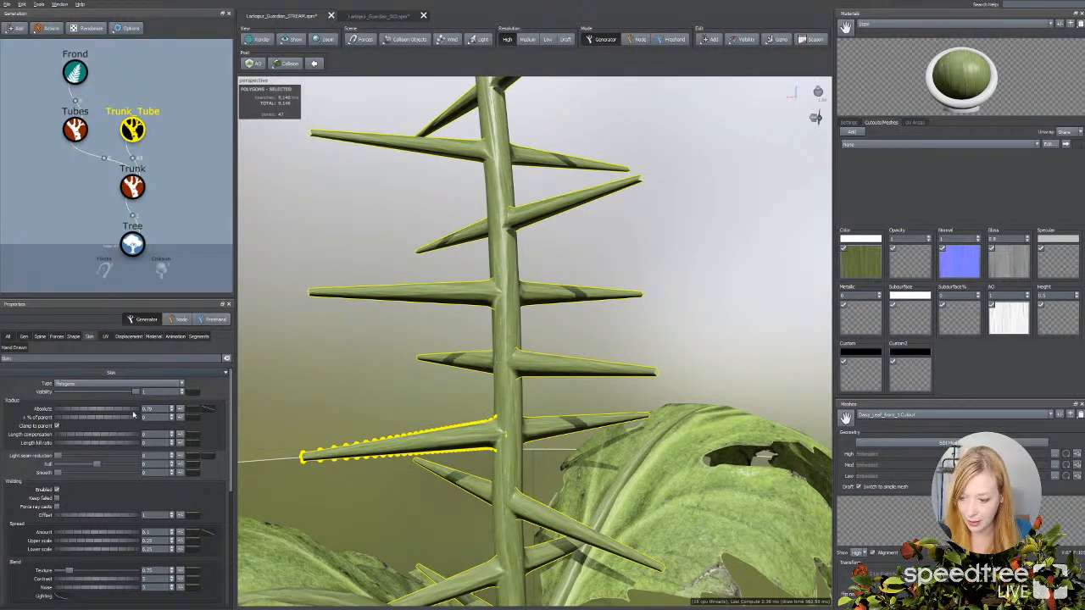
mouse_move(121, 412)
left_mouse_down()
mouse_move(110, 411)
mouse_move(133, 411)
left_mouse_up()
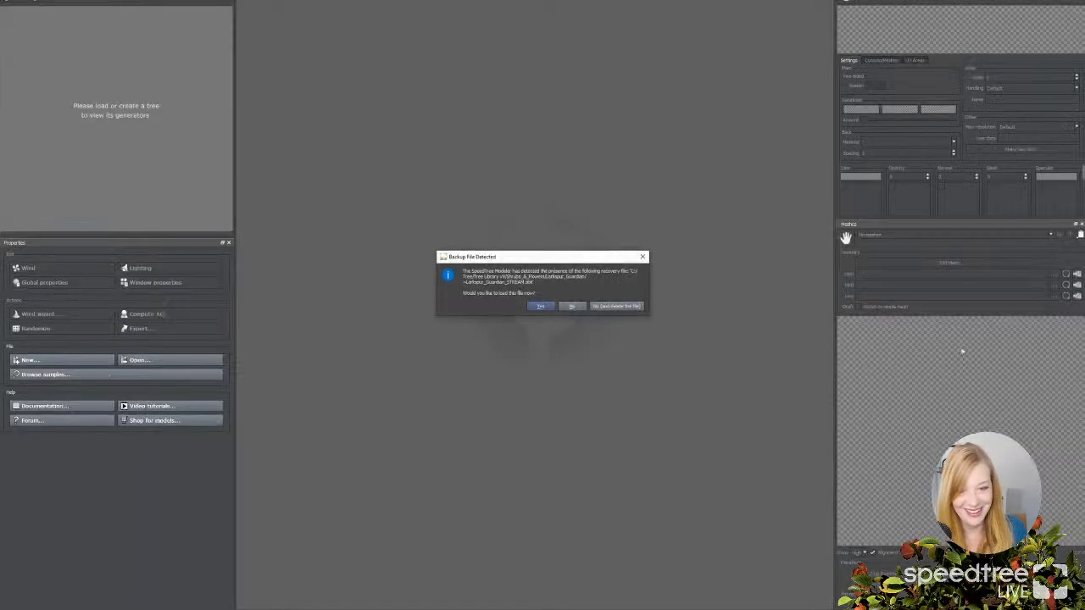
Step: Load the detected recovery file of the Larkspur_Guardian_STREAM model and dismiss the new tree dialog
left_click(539, 307)
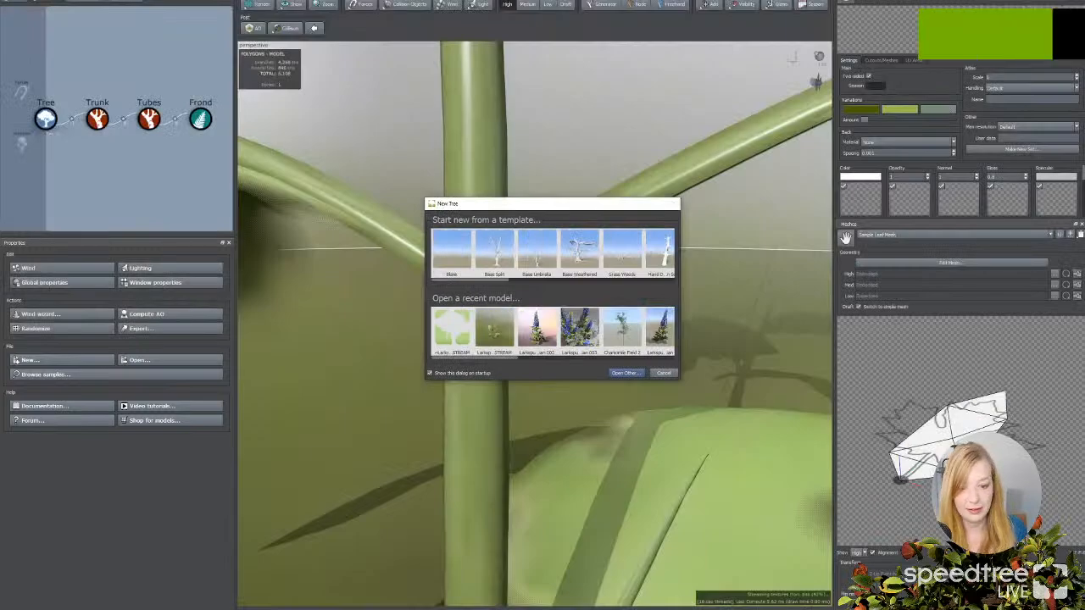
left_click(661, 374)
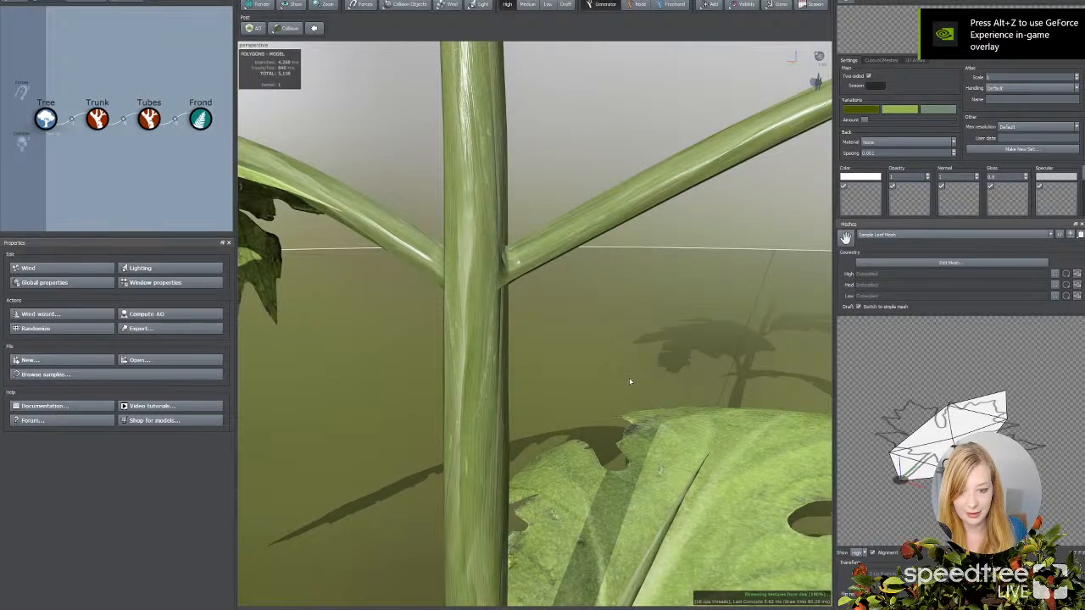
scroll(630, 382, "up", 2)
middle_click_drag(629, 382, 637, 480)
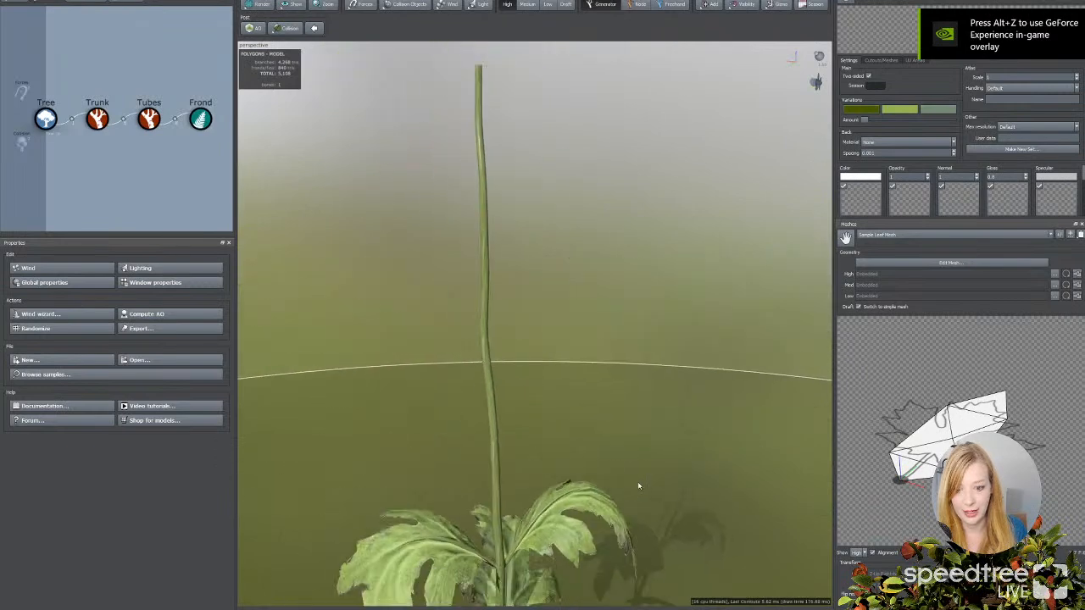
Step: Browse the saved models in the Larkspur_Guardian folder and leave the dialog without opening one
left_click(97, 118)
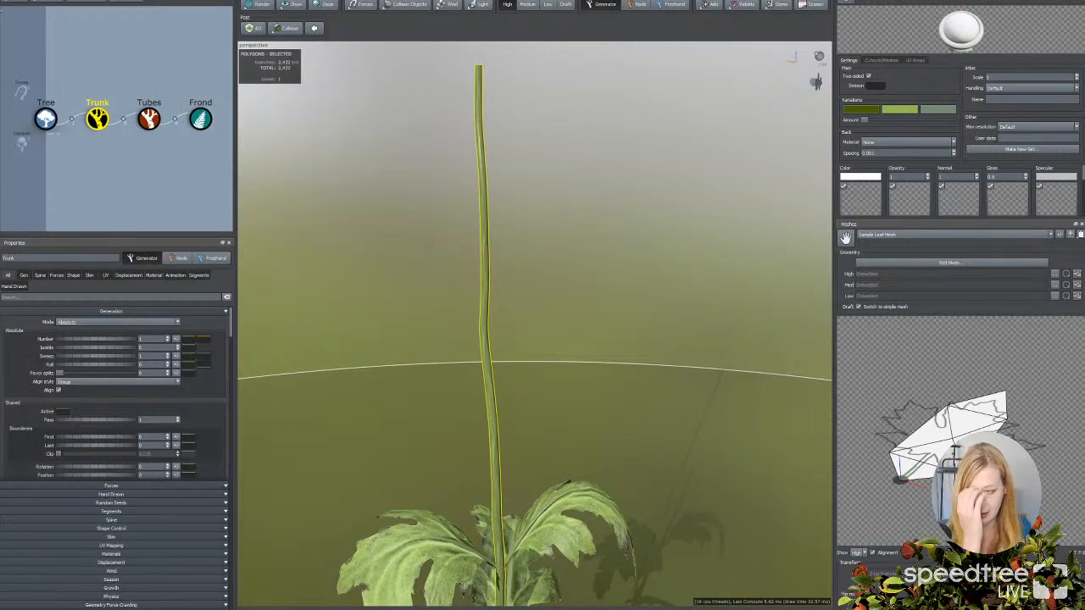
left_click(8, 0)
left_click(25, 1)
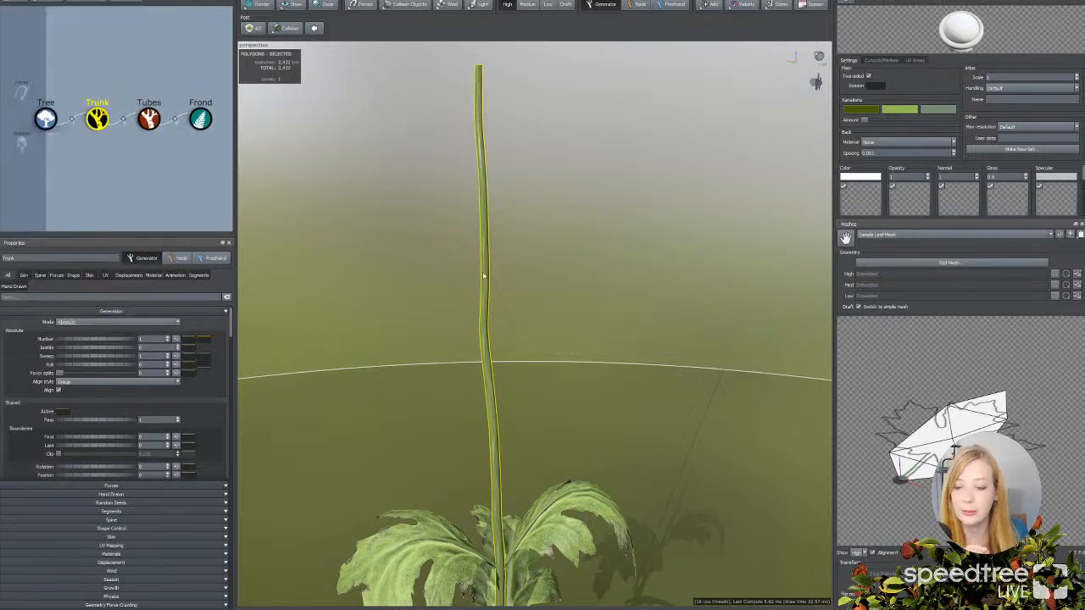
scroll(578, 356, "down", 2)
scroll(578, 356, "down", 4)
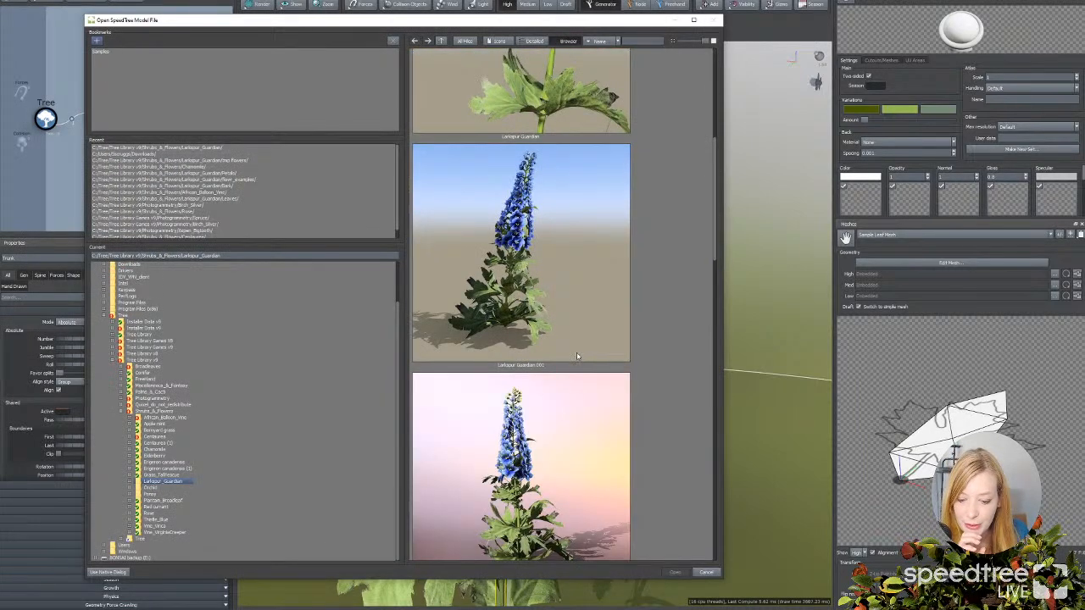
scroll(576, 356, "down", 2)
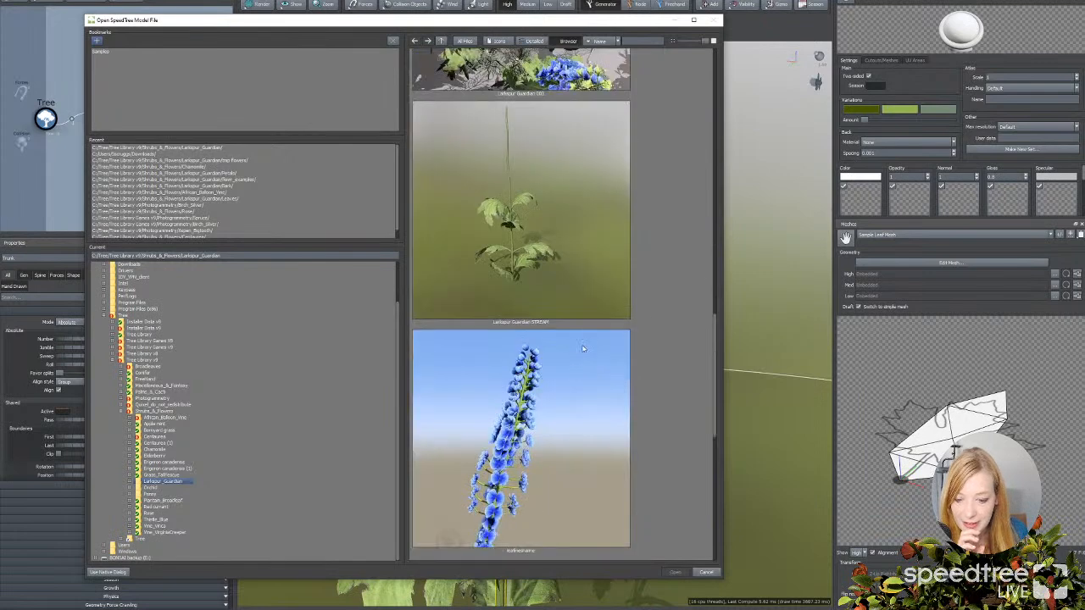
left_click(707, 572)
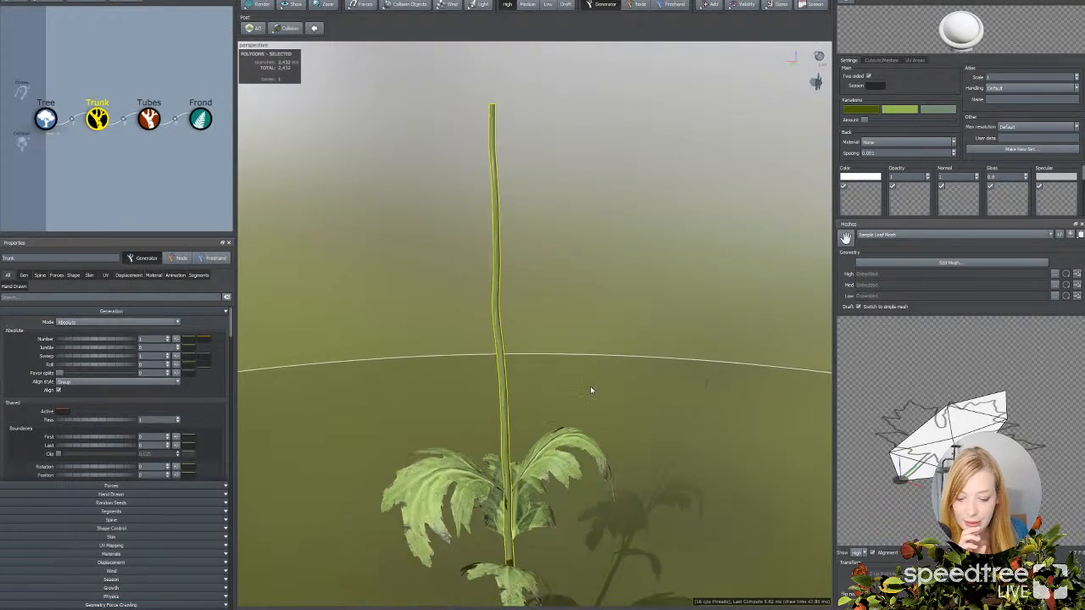
Step: Add a Tubes branch generator to the main stem's Trunk generator
left_click(512, 282)
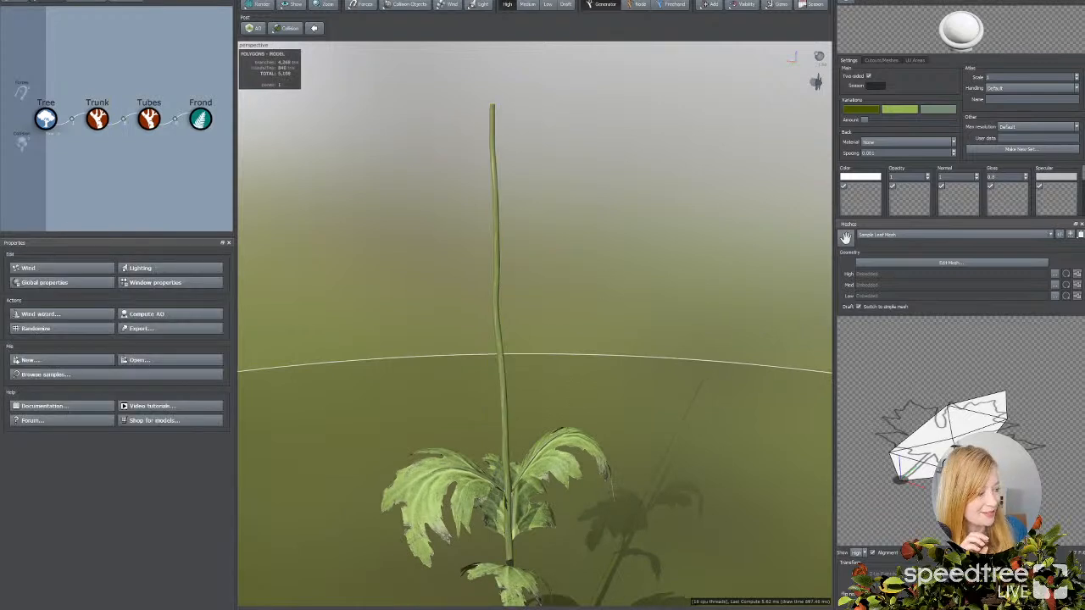
left_click(503, 371)
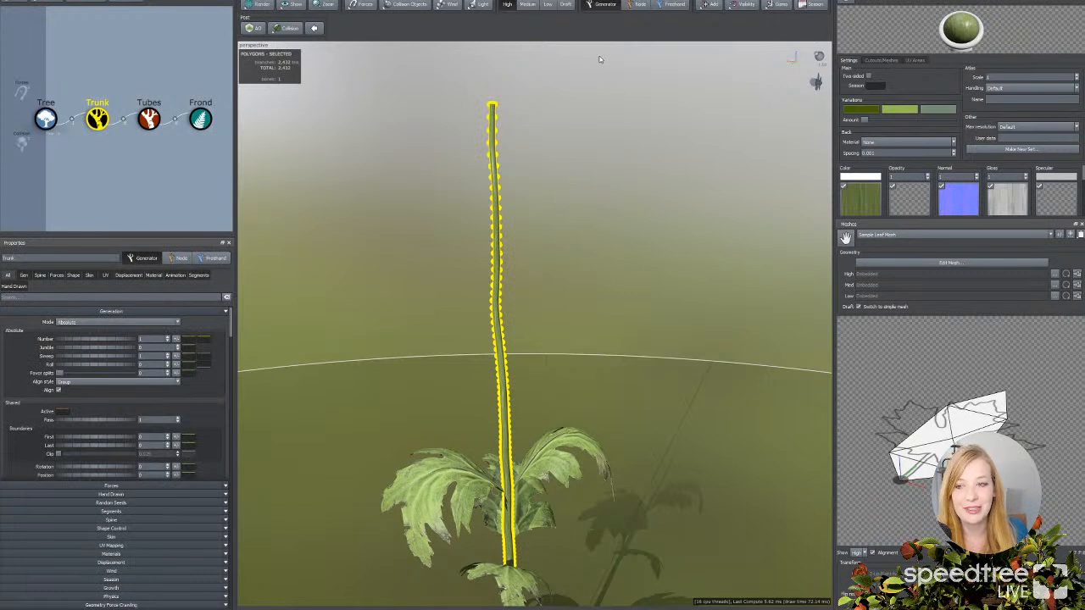
left_click(709, 5)
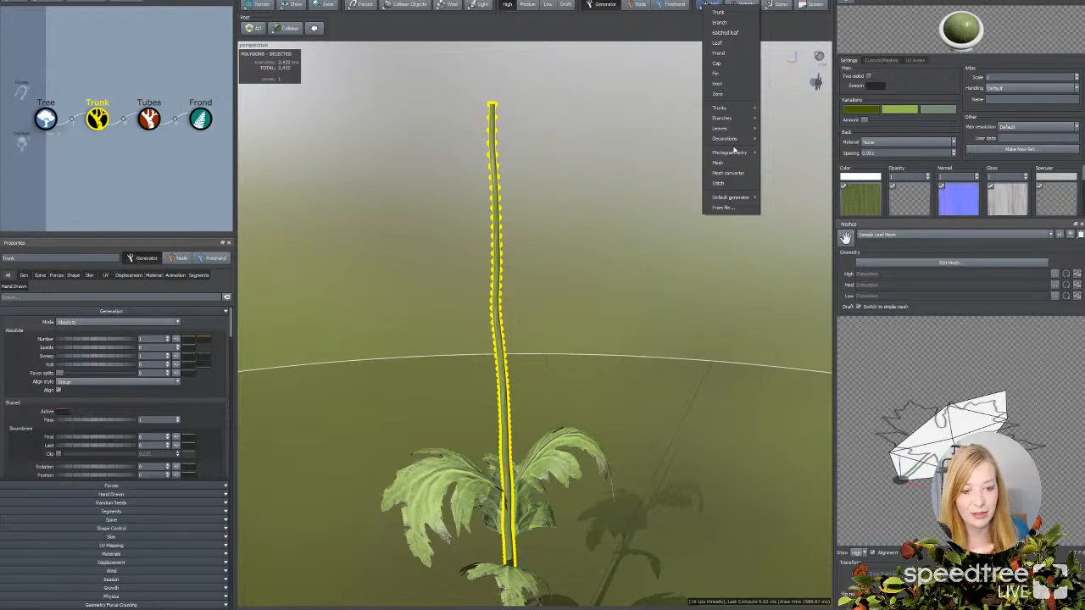
mouse_move(734, 140)
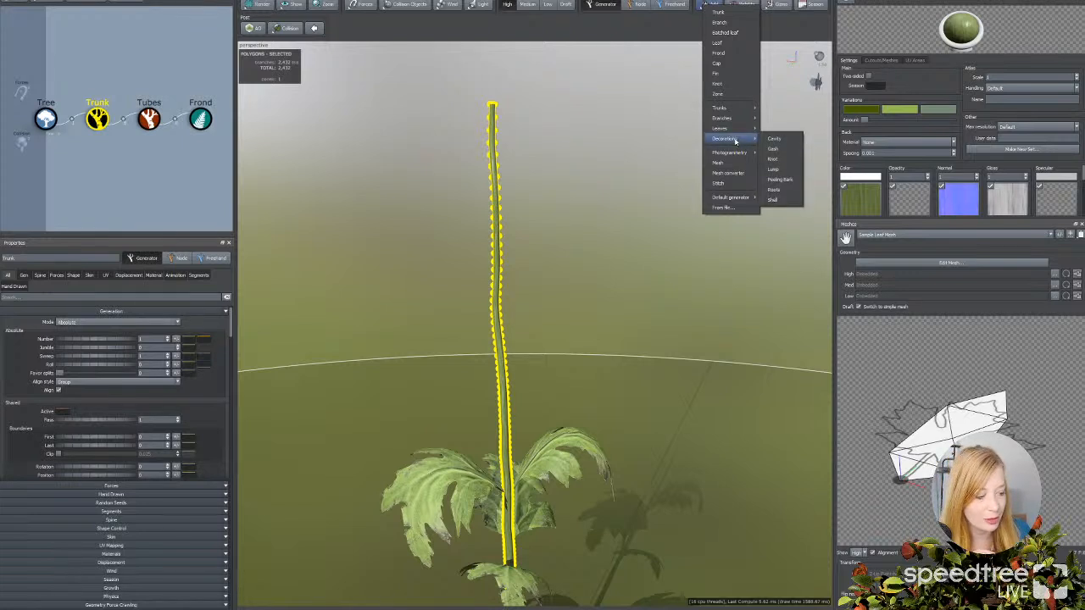
mouse_move(737, 119)
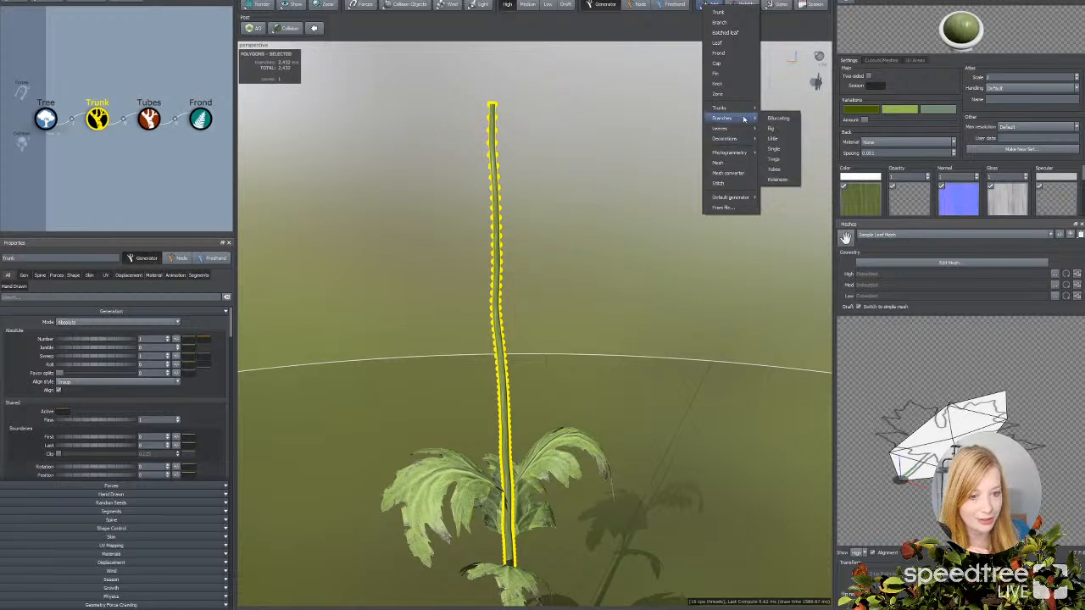
left_click(773, 170)
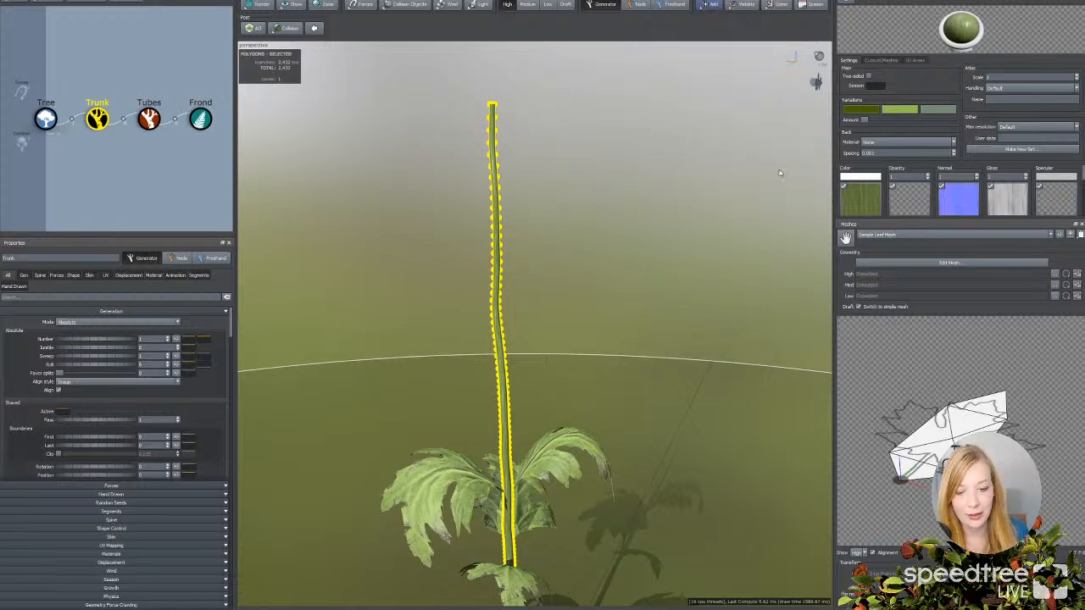
Step: Set the new Tubes 2 generator's generation mode to Phyllotaxy and reduce its internode length to about 0.15
left_click(26, 275)
left_click(71, 323)
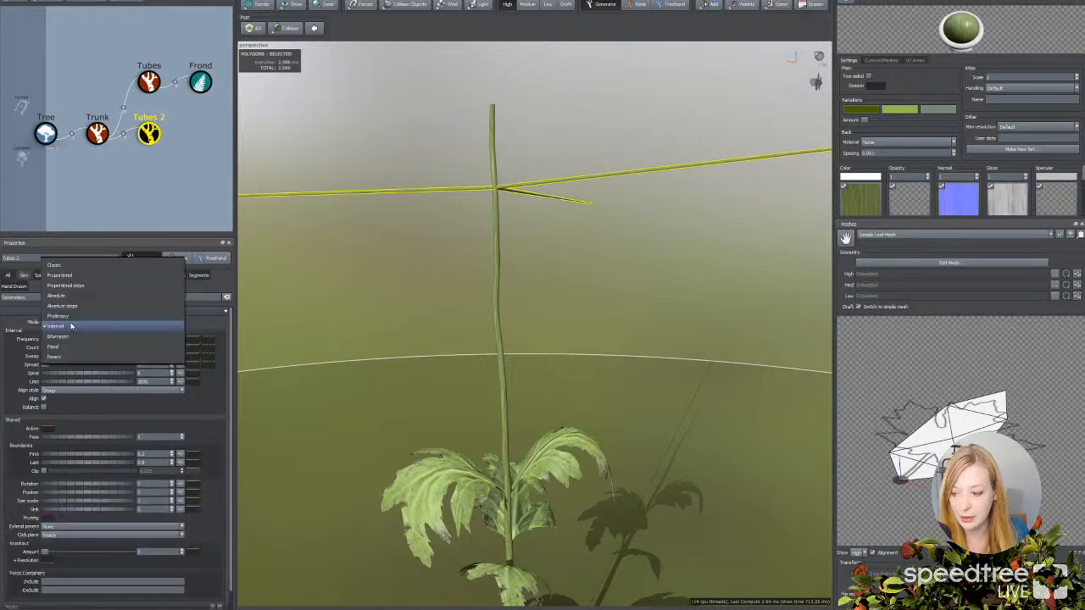
left_click(63, 317)
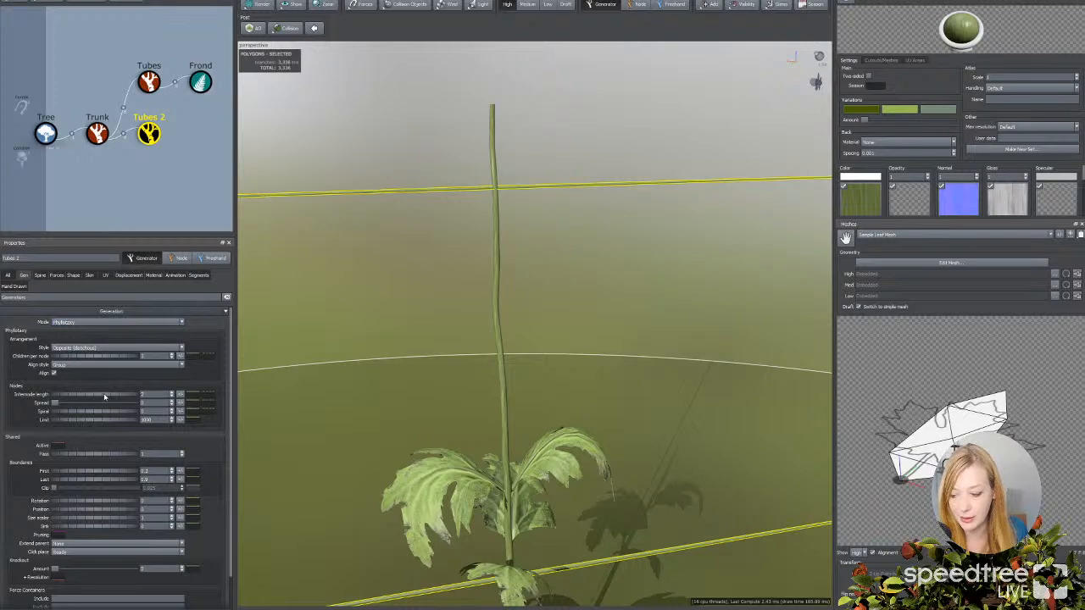
left_click_drag(120, 397, 75, 394)
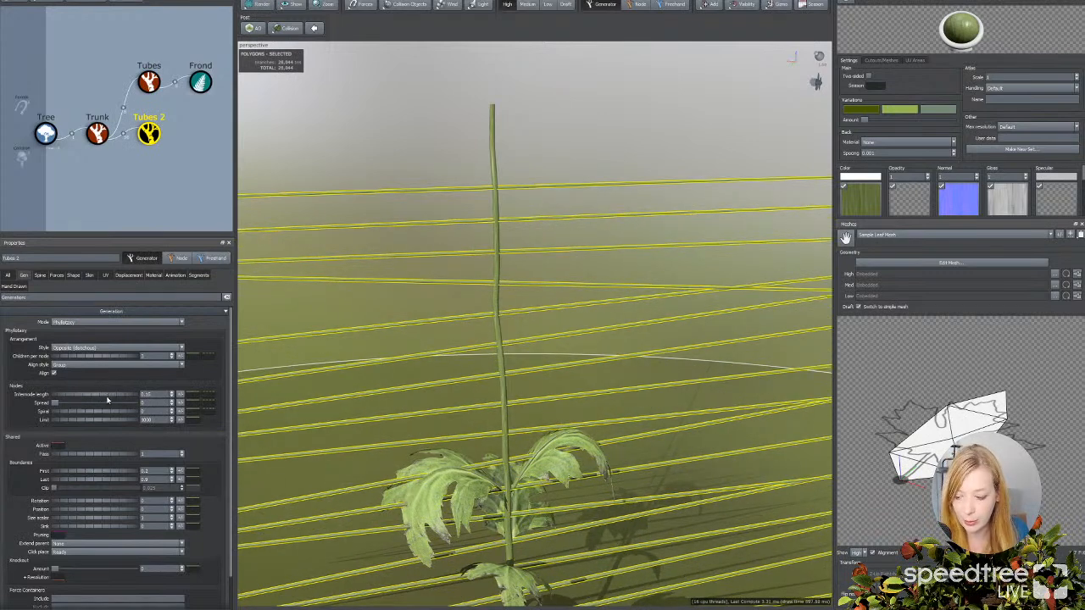
Step: Shorten the Tubes 2 branches to about 0.05 of parent length and lower the end of the length's parent curve to about 0.55
left_click(40, 274)
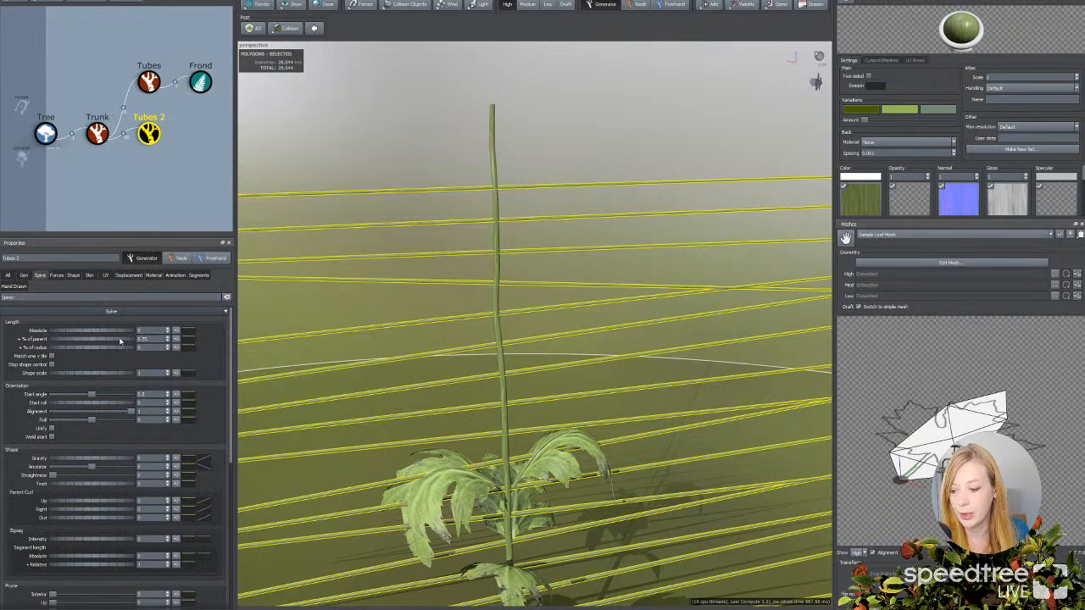
left_click_drag(121, 341, 87, 337)
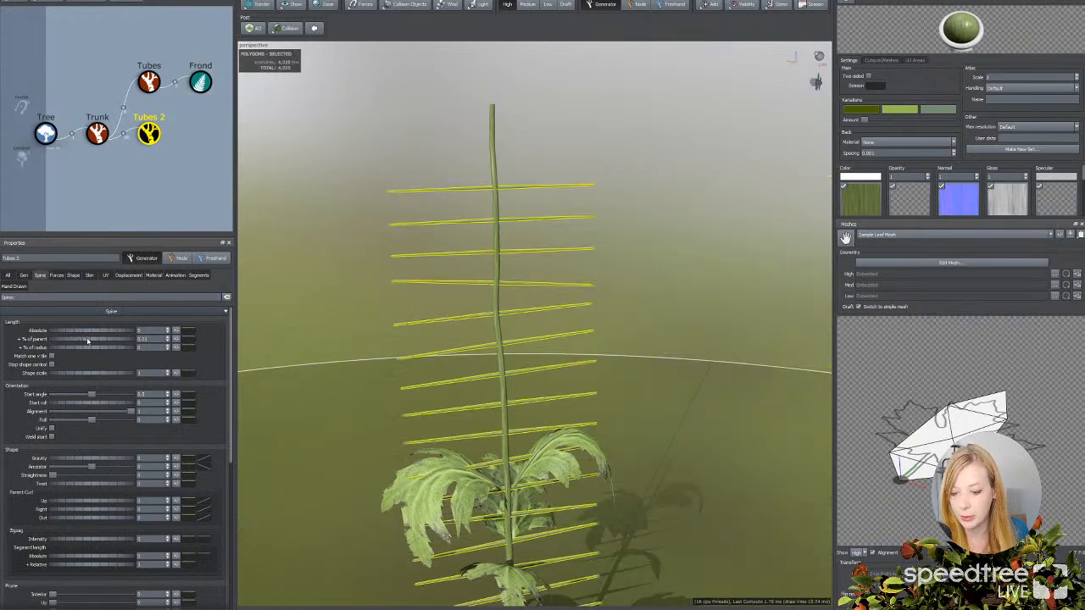
left_click(187, 340)
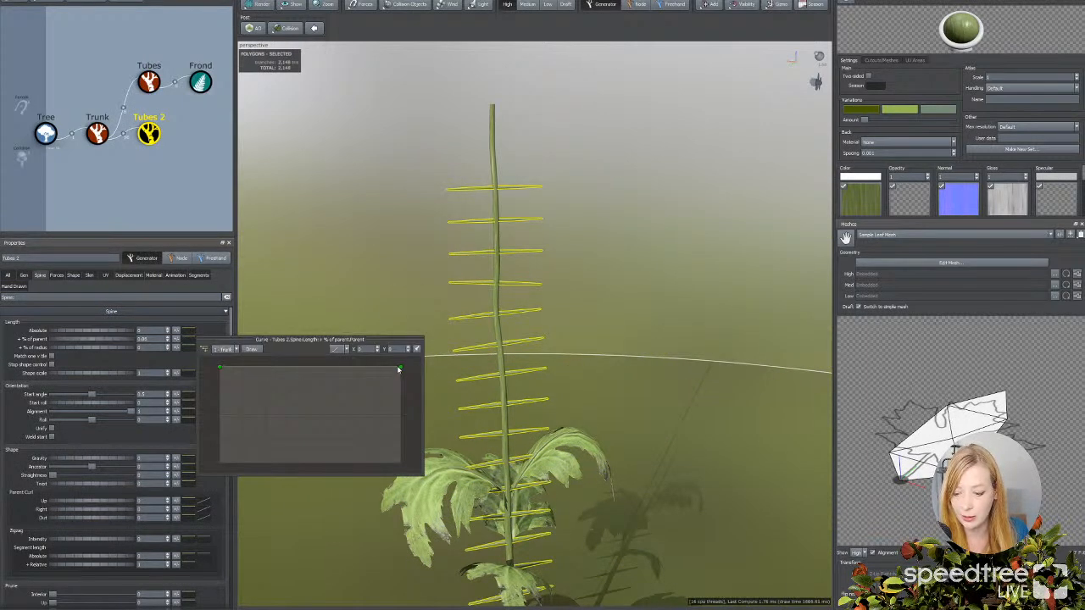
left_click_drag(398, 369, 401, 411)
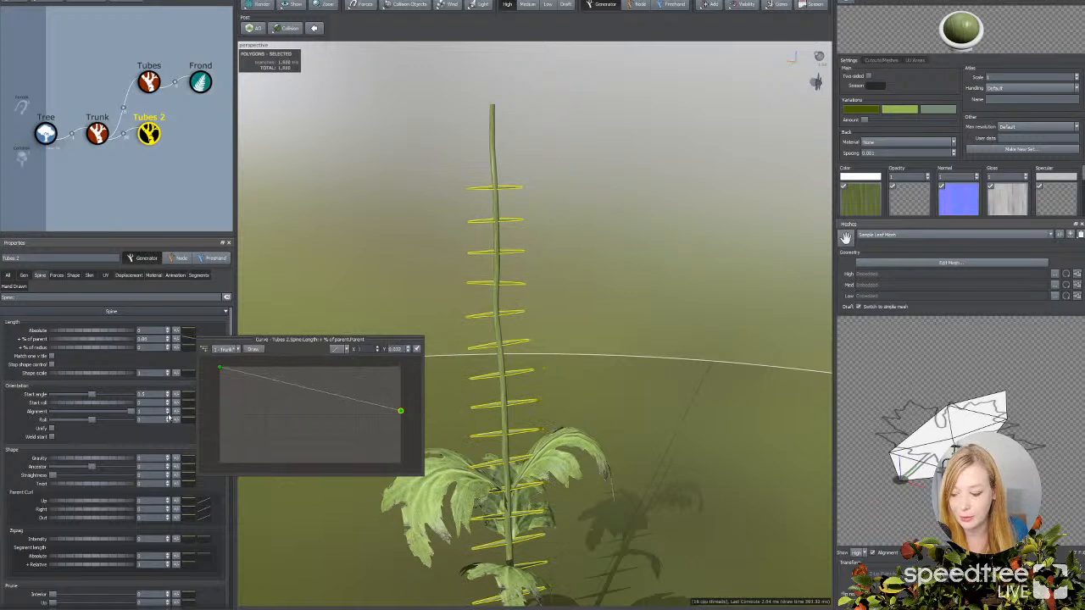
Step: Raise the Tubes 2 last boundary to about 1.15 and set Extend parent to Any
left_click(23, 275)
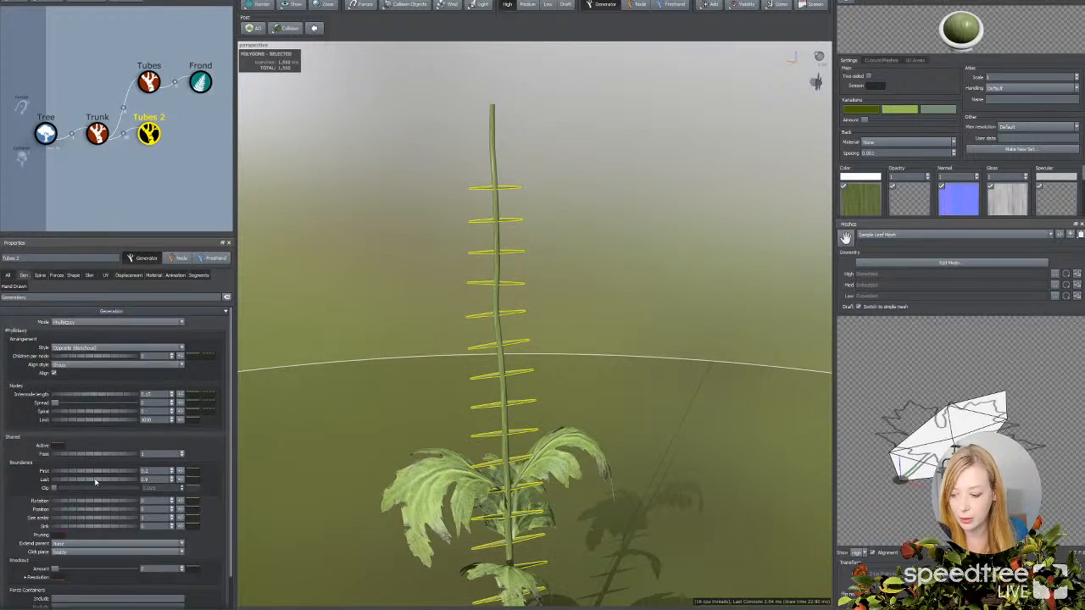
left_click_drag(96, 481, 107, 480)
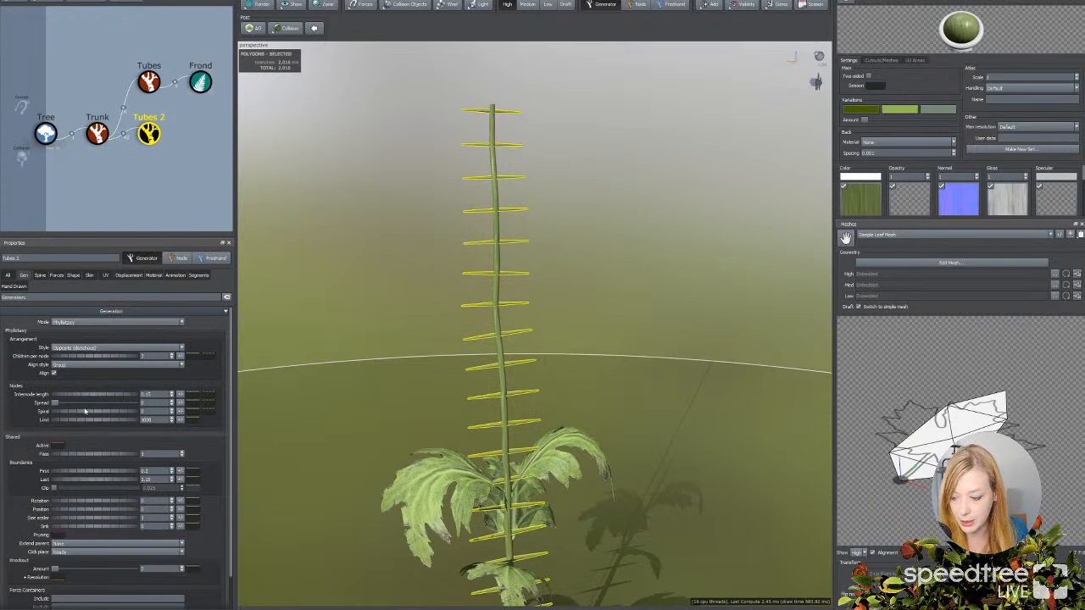
left_click(119, 543)
left_click(94, 559)
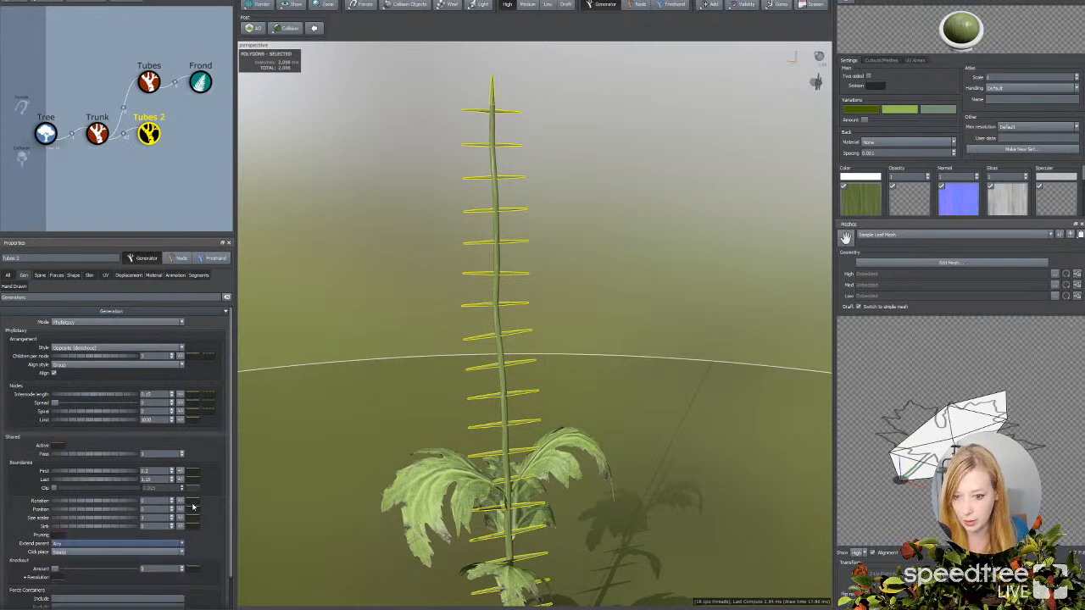
Step: Change the Tubes 2 phyllotaxy arrangement style to Opposite (decussate)
left_click(70, 348)
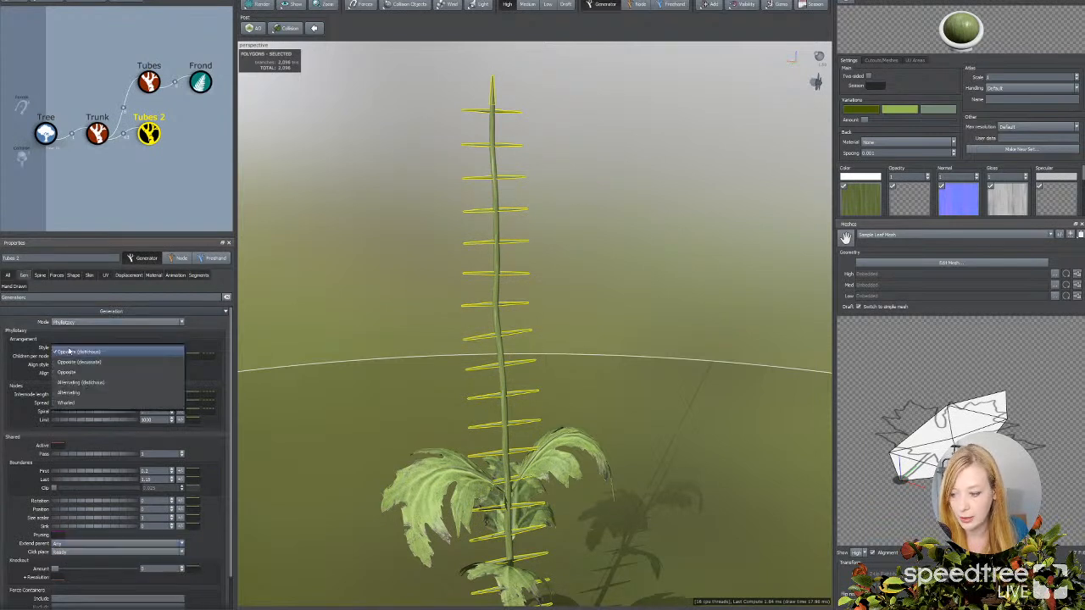
key("Escape")
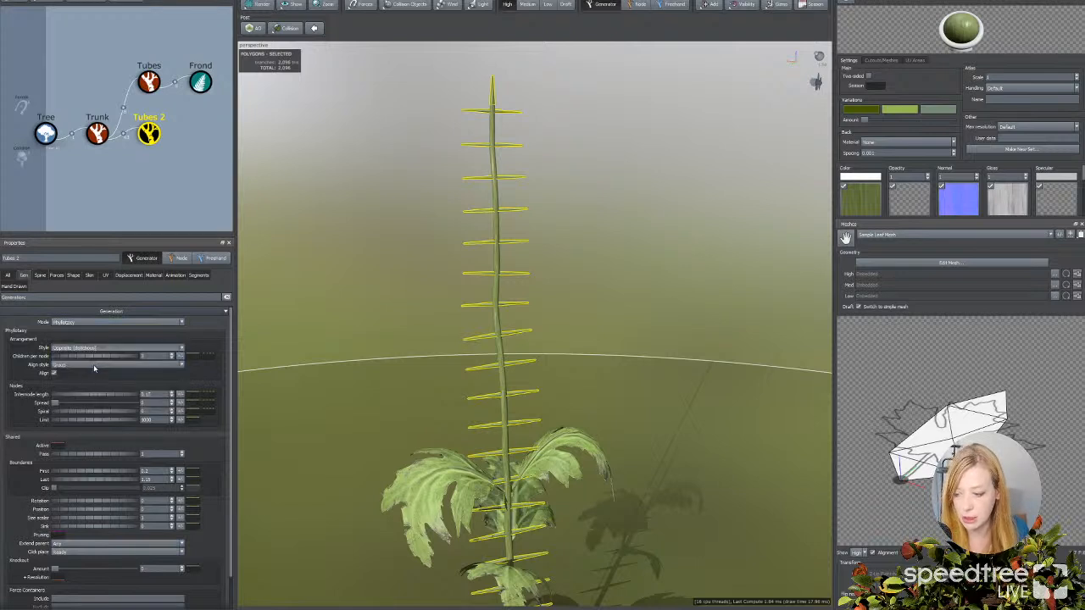
left_click(94, 368)
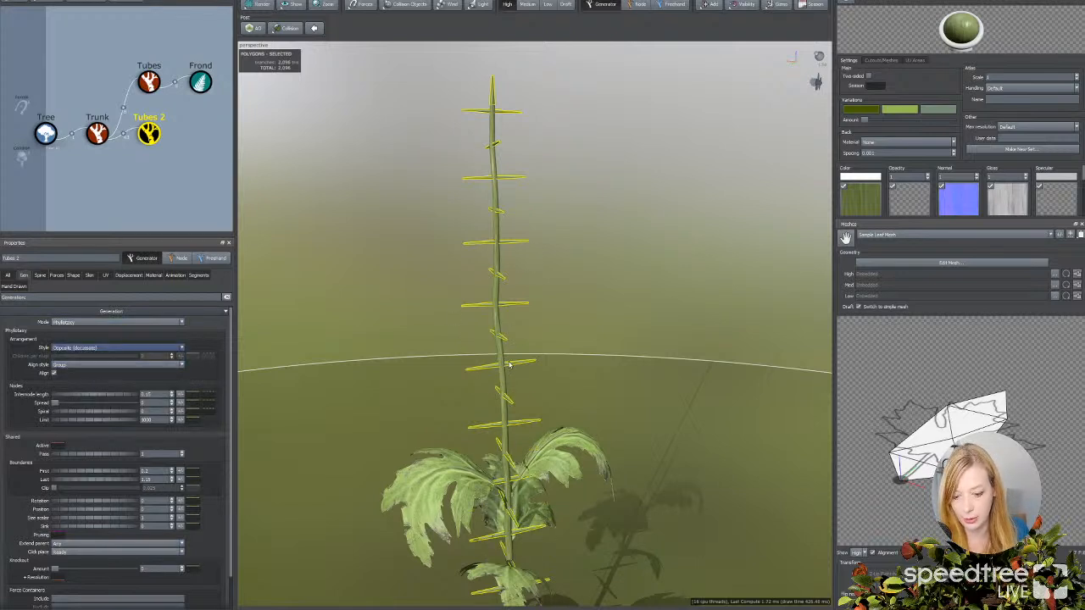
left_click(505, 311)
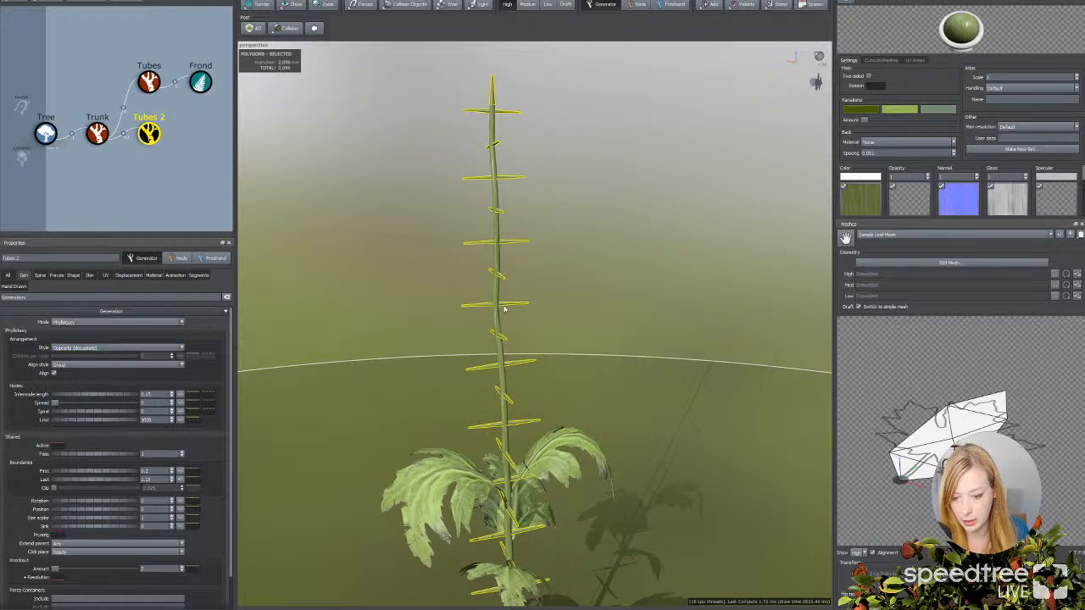
Step: Enable welding in the Tubes 2 skin properties to blend the side branches into the stem
scroll(497, 333, "up", 6)
middle_click_drag(401, 280, 507, 335)
left_click(486, 254)
scroll(507, 343, "up", 4)
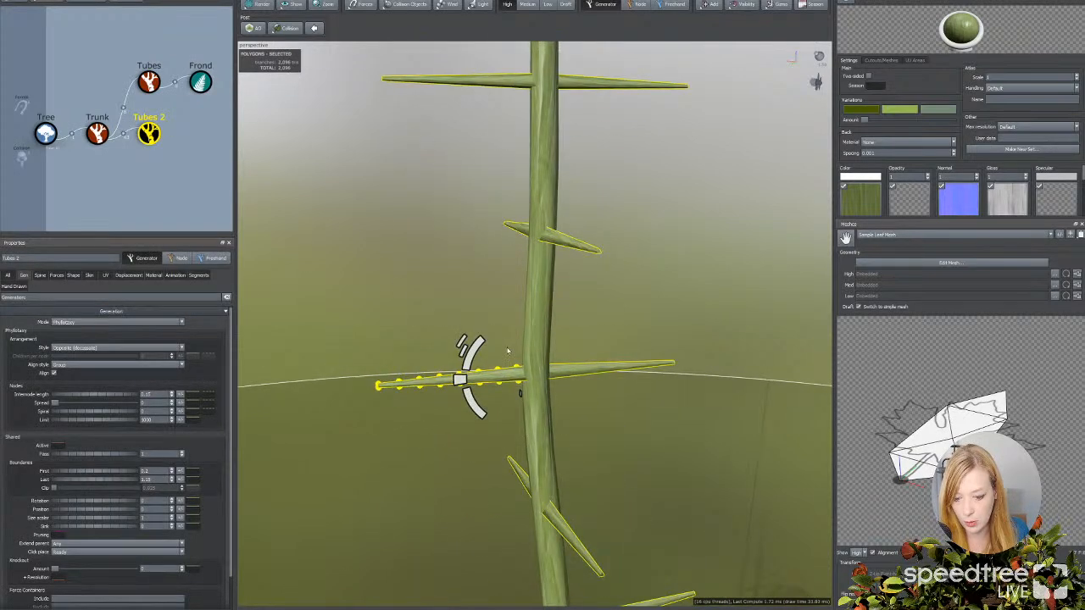
left_click(89, 274)
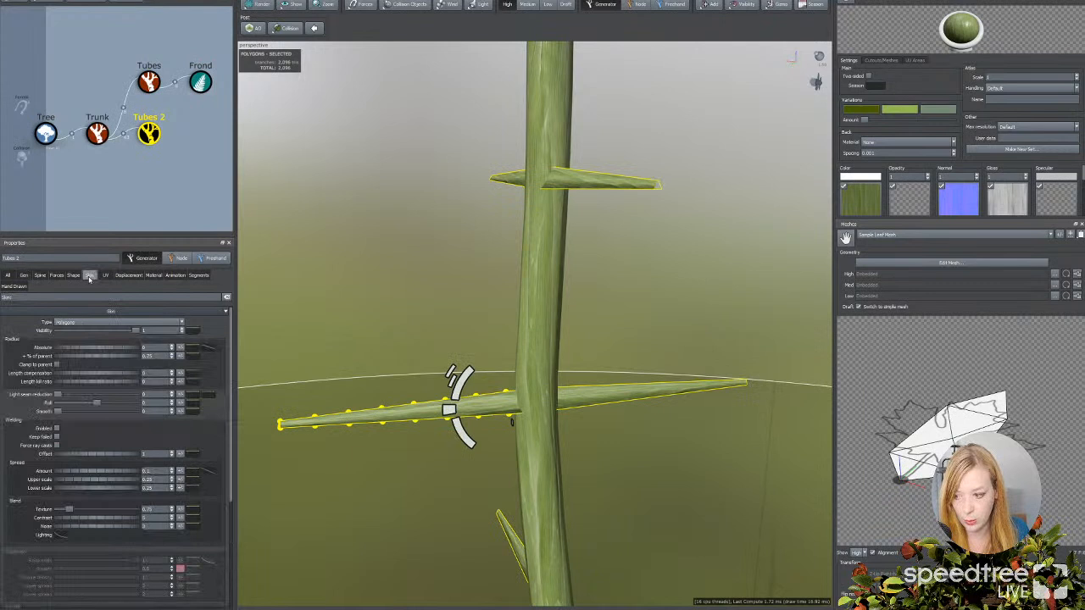
left_click(58, 428)
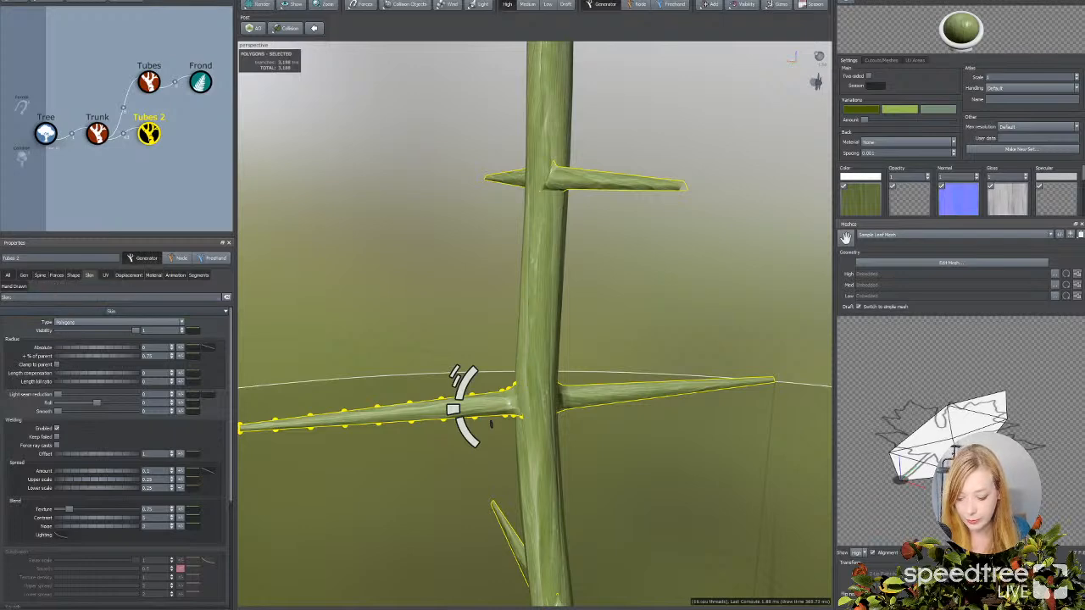
Step: Switch to the browser to check the purple delphinium reference photo, and return to SpeedTree
key("alt+Tab")
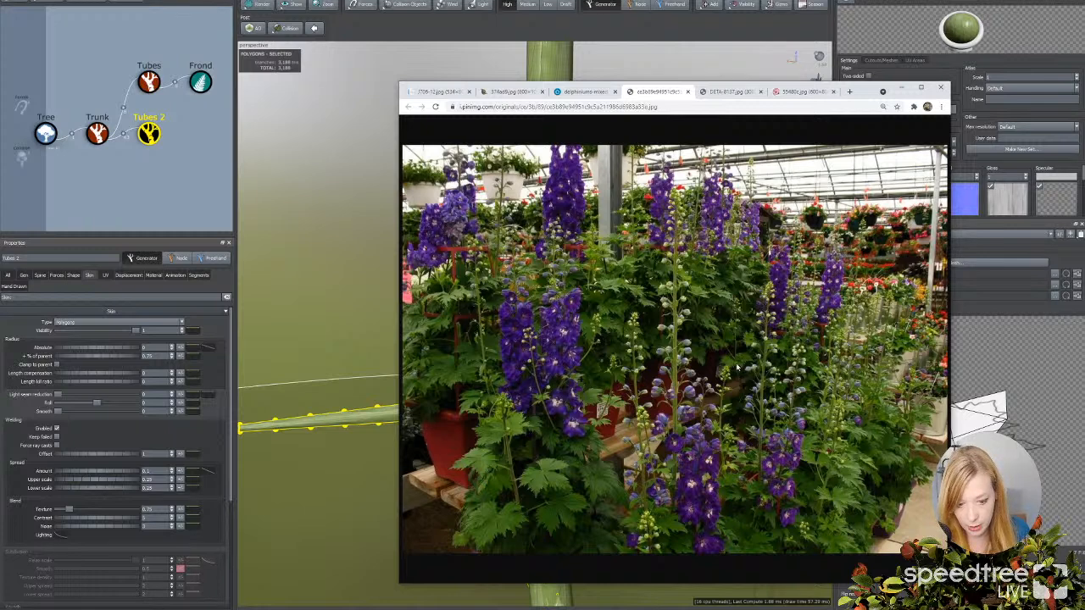
left_click(392, 314)
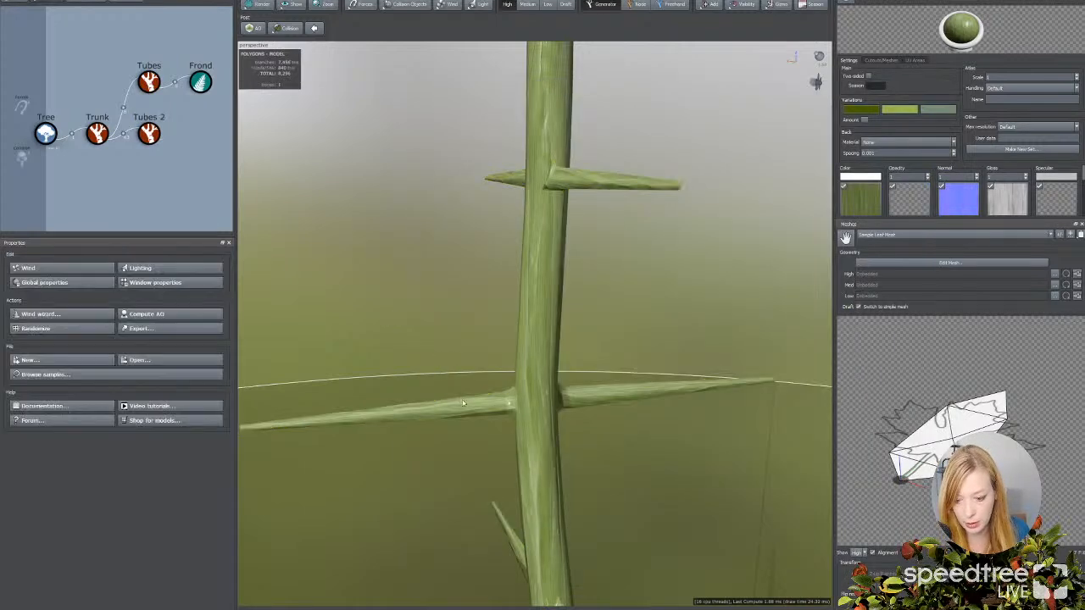
Step: Angle the Tubes 2 branches upward with a start angle of about 0.239 and bend their tips down with Ancestor at -0.044
left_click(463, 404)
left_click(40, 276)
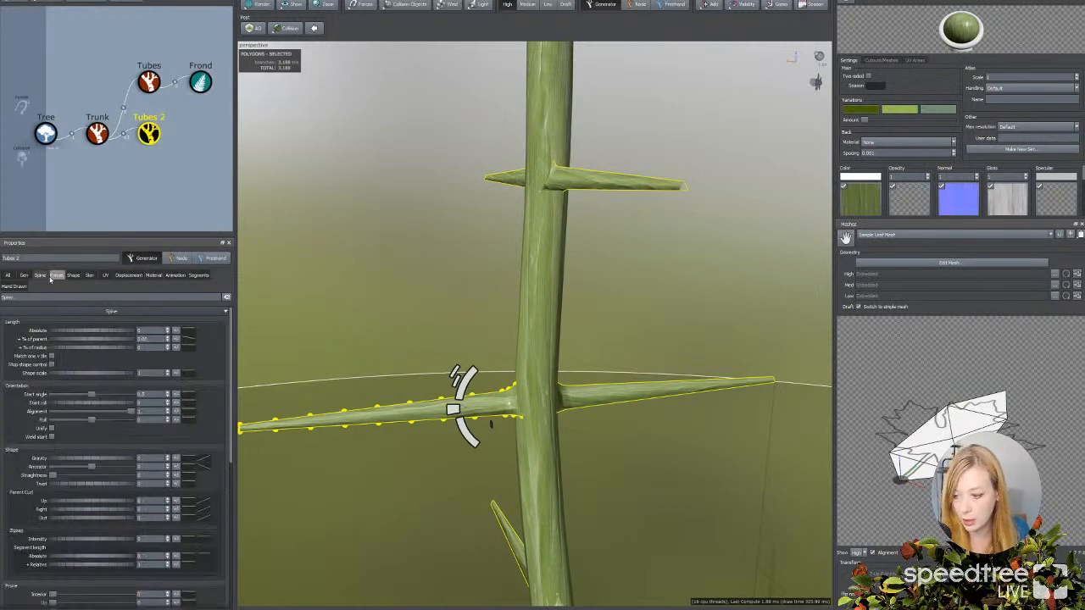
left_click_drag(90, 393, 72, 395)
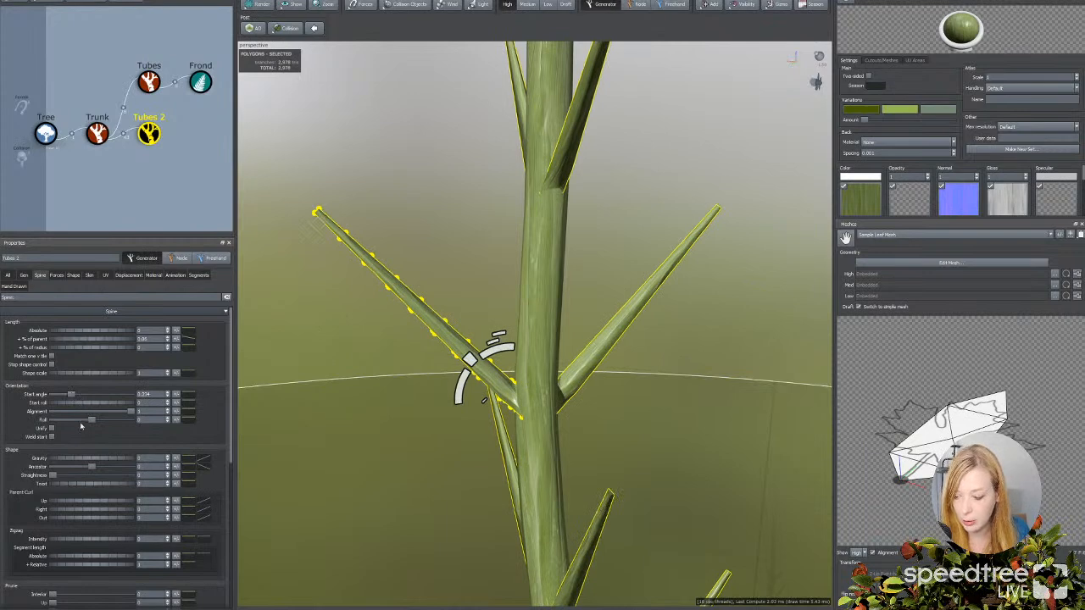
left_click_drag(94, 467, 92, 467)
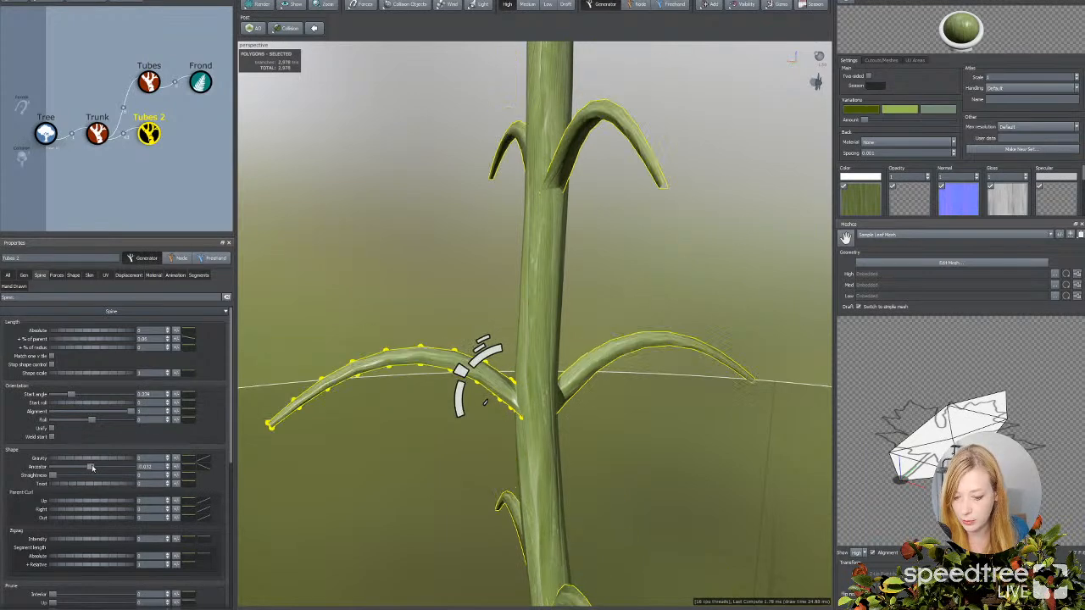
scroll(416, 459, "down", 5)
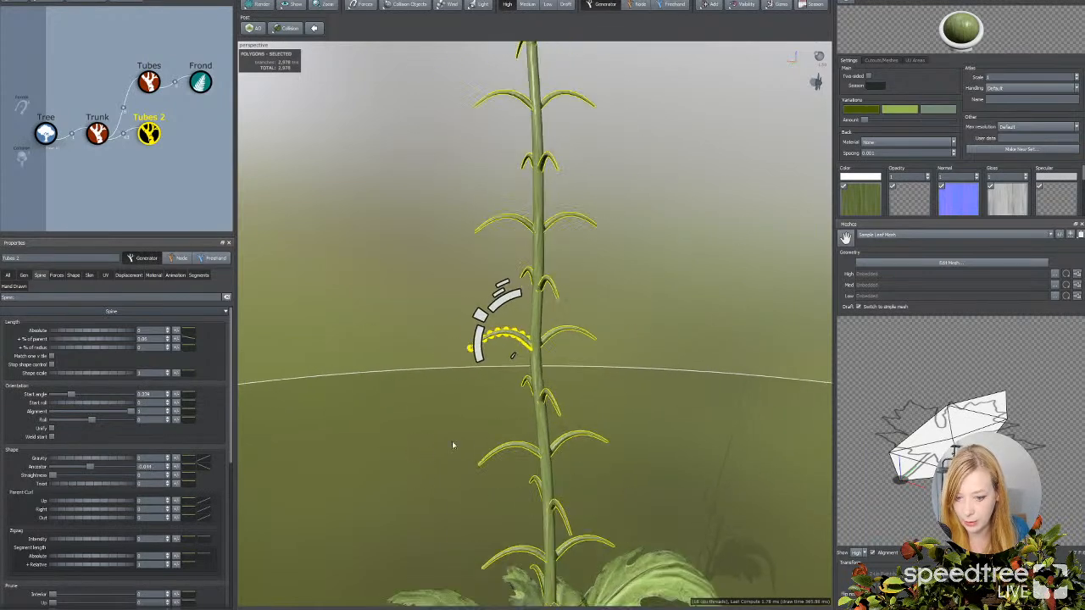
Step: Give Tubes 2 gravity a variance of about 0.034 and reshape its profile curve with a lowered end and an added point near X 0.69, Y 0.75
left_click(176, 458)
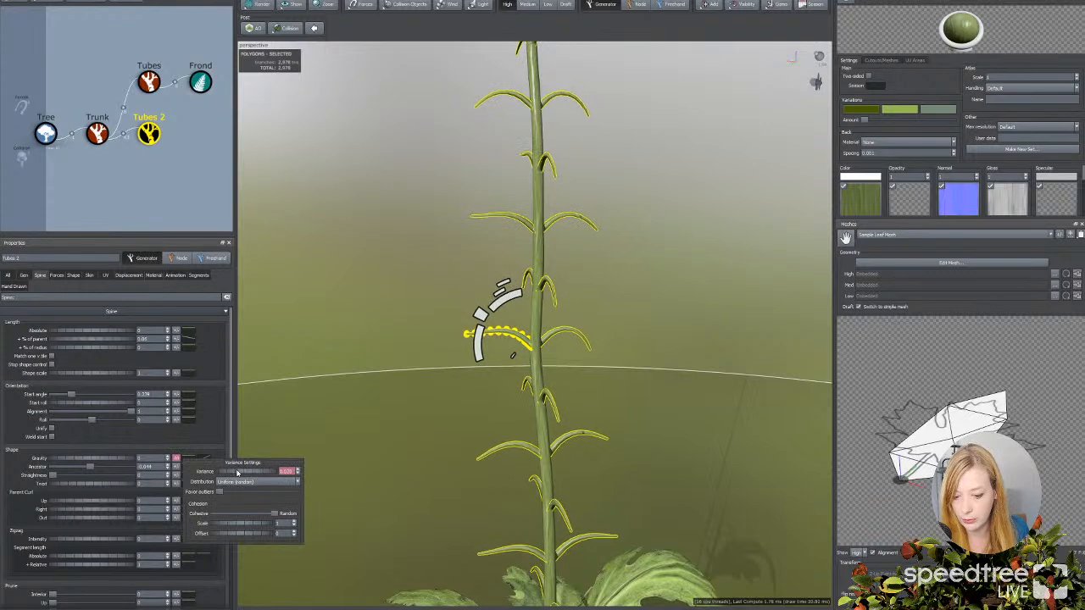
left_click_drag(237, 473, 244, 473)
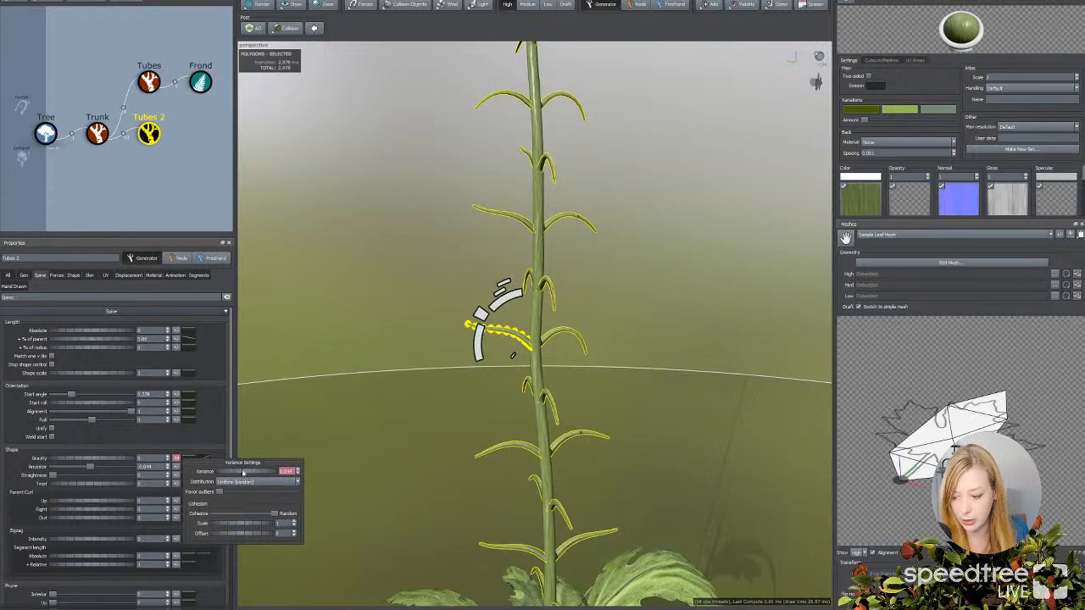
left_click(205, 462)
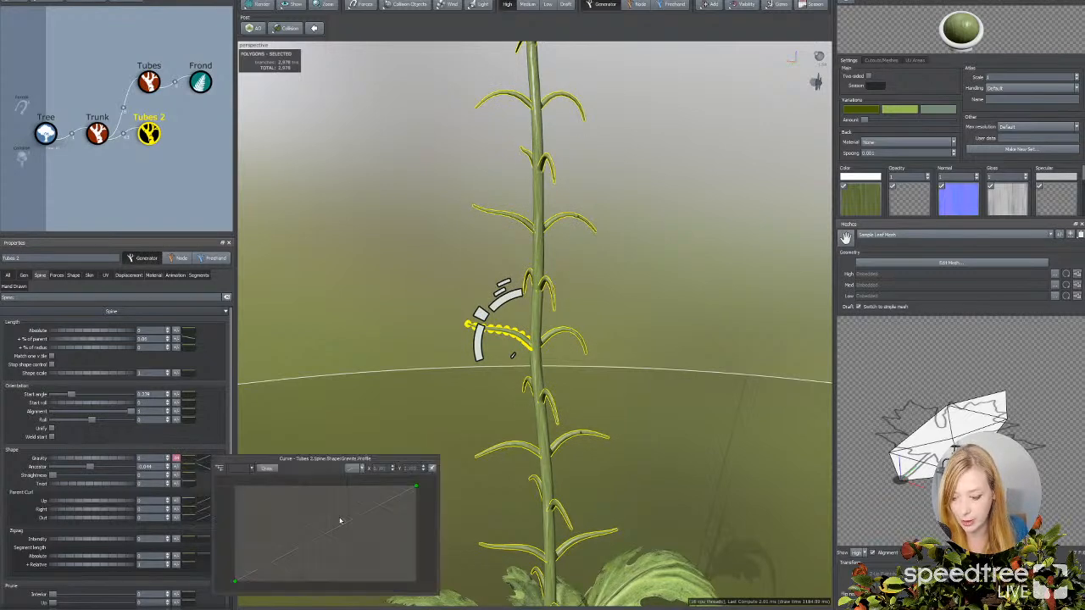
left_click(362, 515)
left_click_drag(415, 485, 431, 533)
mouse_move(362, 514)
left_mouse_down()
mouse_move(361, 501)
mouse_move(359, 510)
left_mouse_up()
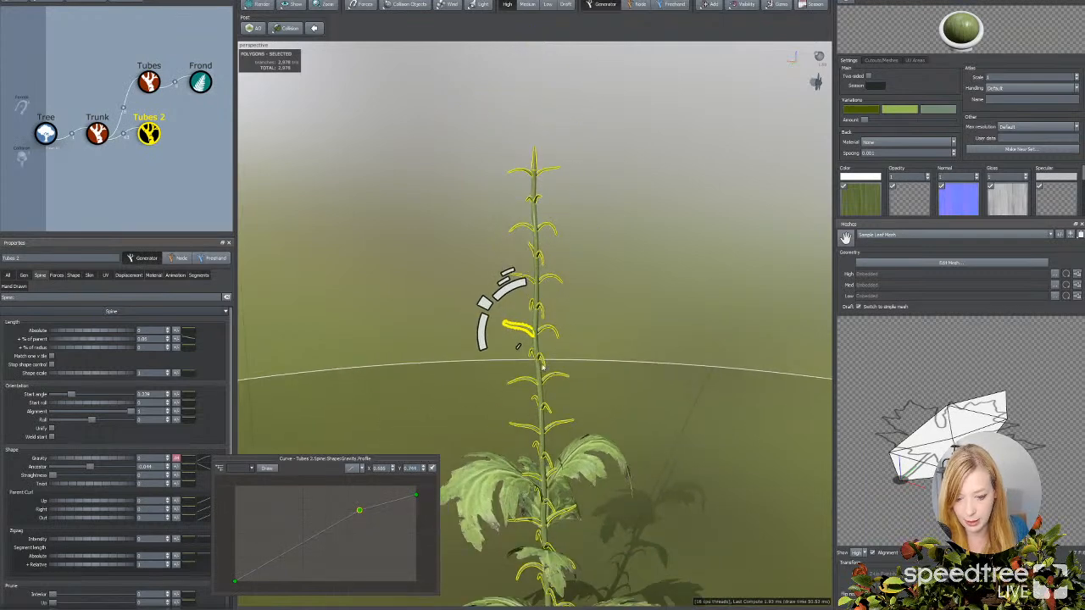
left_click_drag(549, 364, 549, 307)
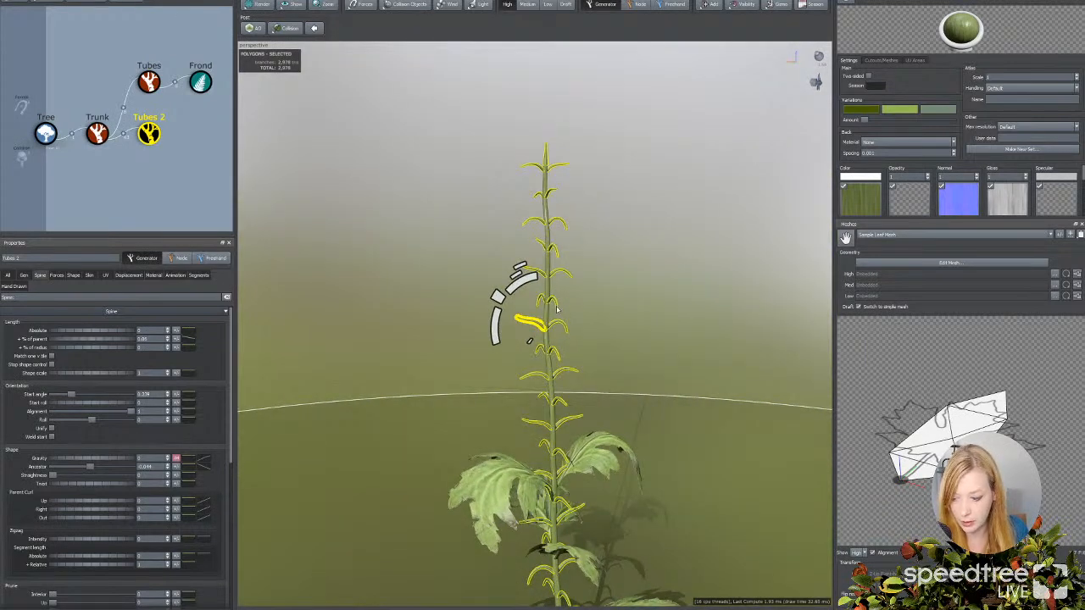
left_click(438, 333)
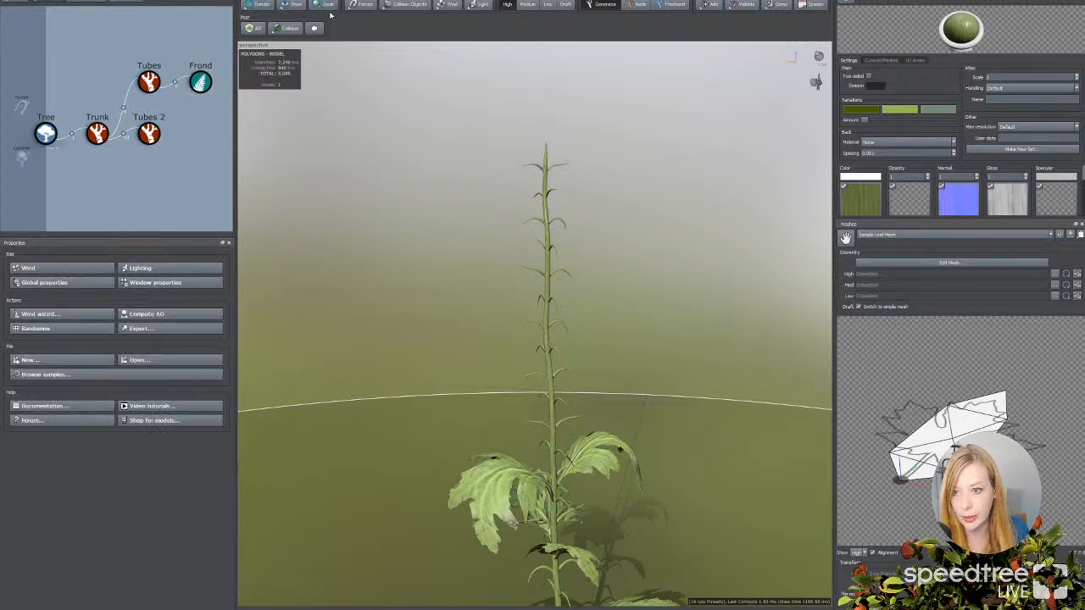
Step: Select the Planar force to inspect its placement, and hide its indicator in the viewport
left_click(358, 5)
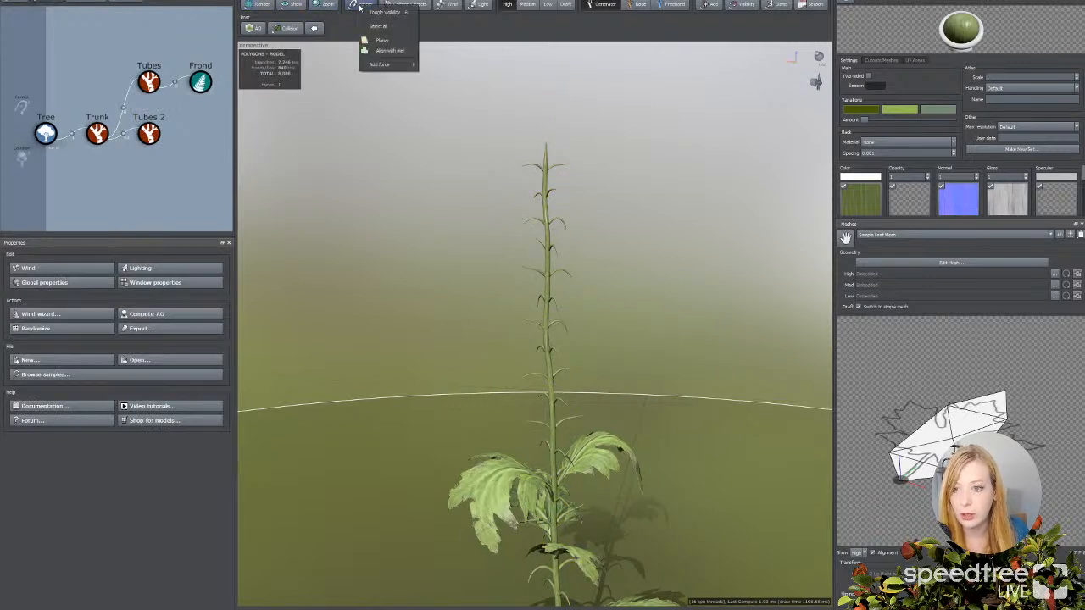
left_click(385, 41)
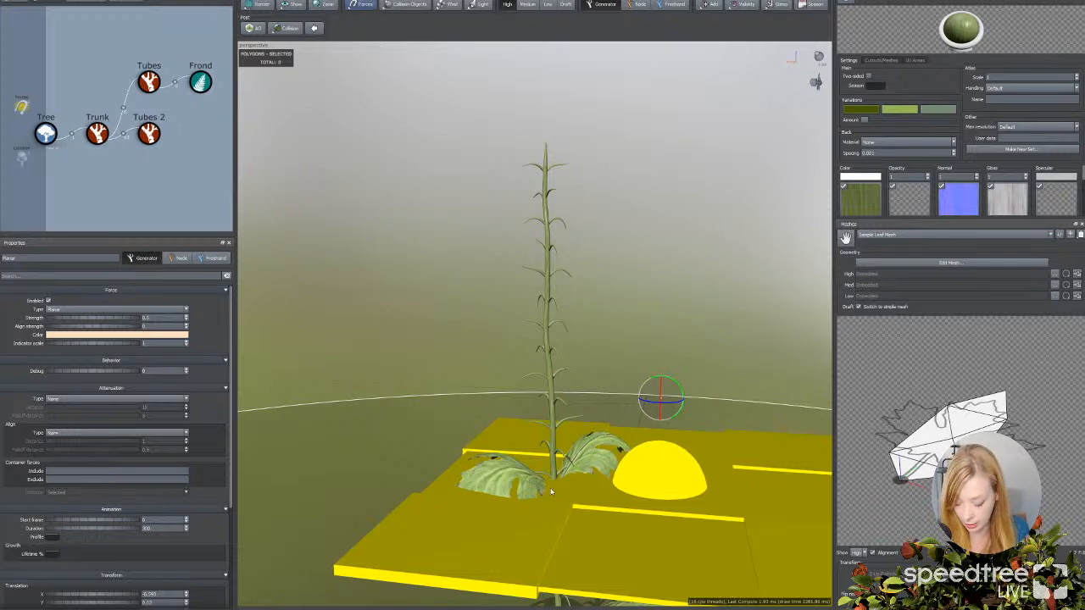
left_click(522, 554)
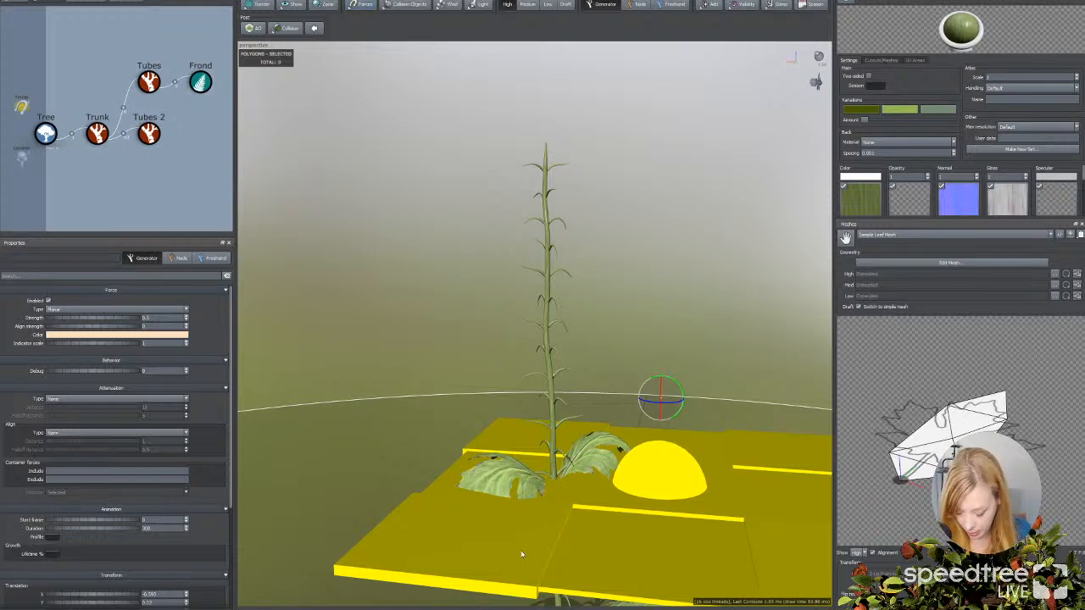
key("Delete")
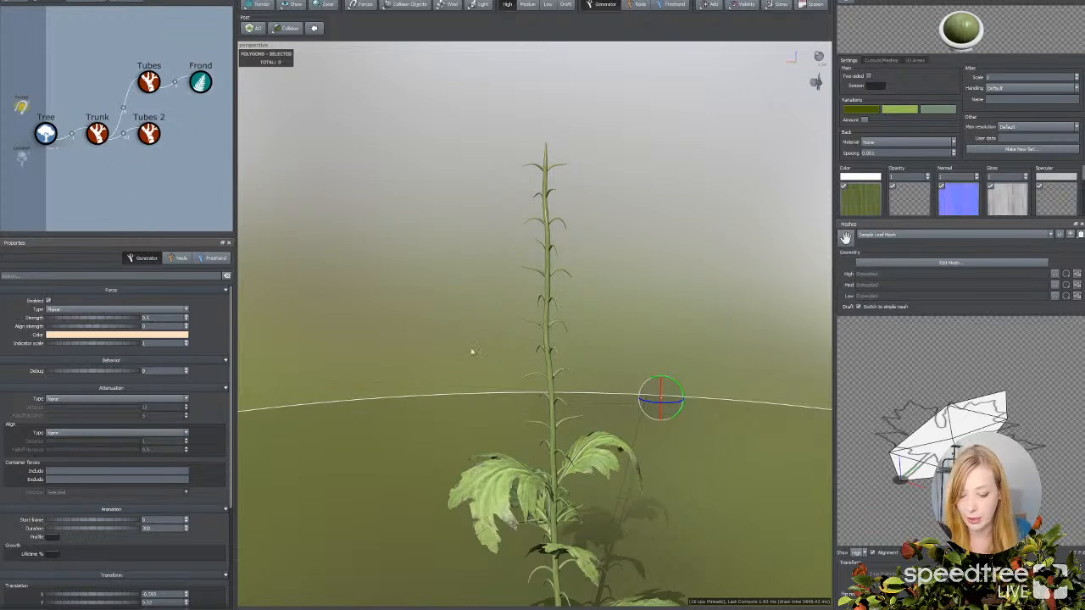
scroll(425, 435, "up", 2)
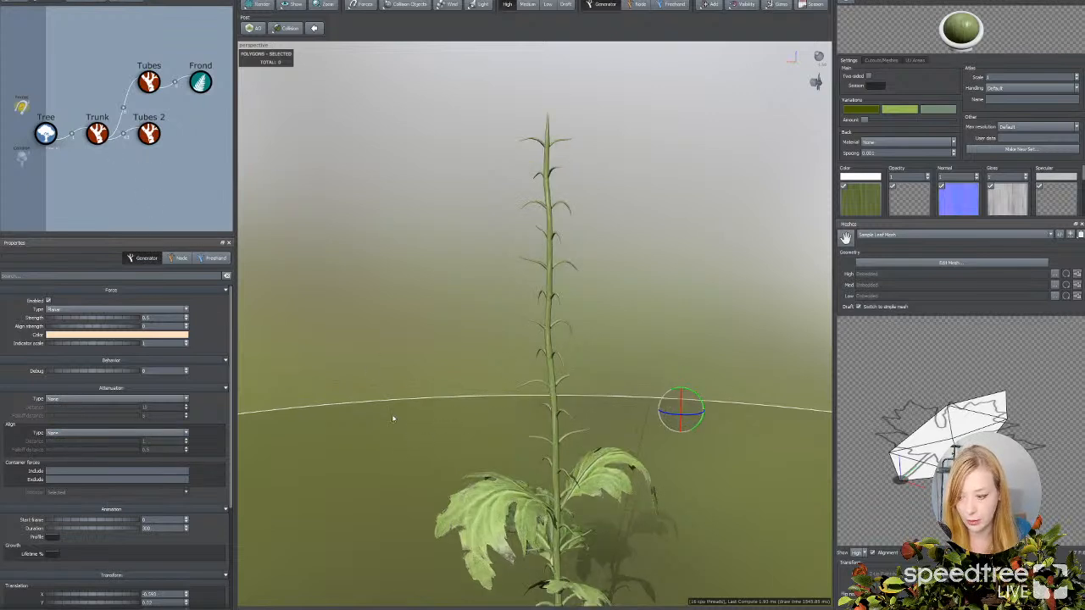
Step: Enable the Planar force on Tubes 2 and add a profile curve point near X 0.867, Y 0, keeping the force flat until near the tip
left_click(547, 389)
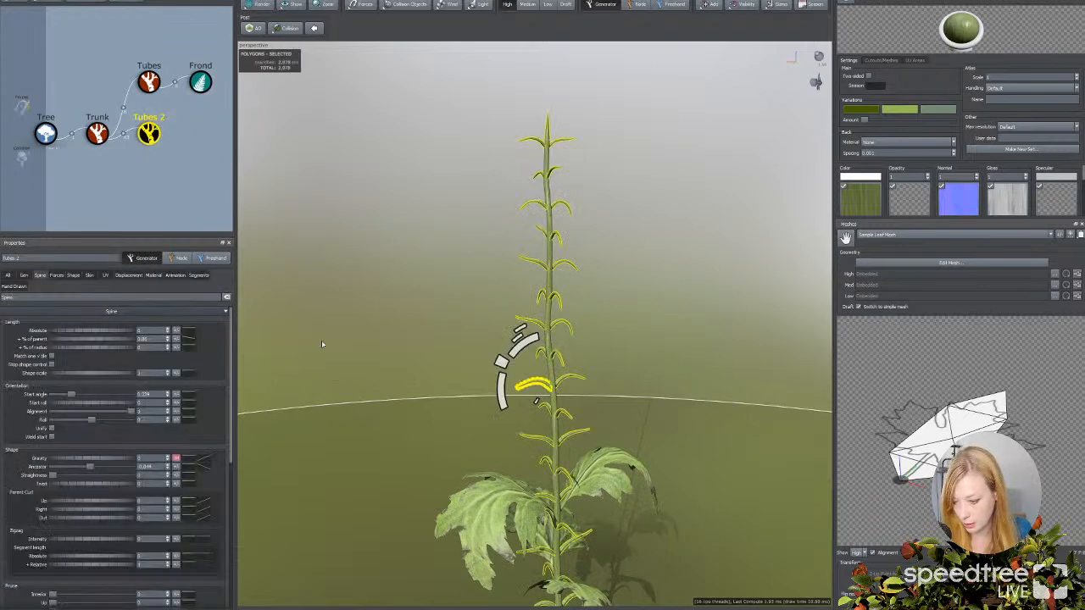
left_click(55, 276)
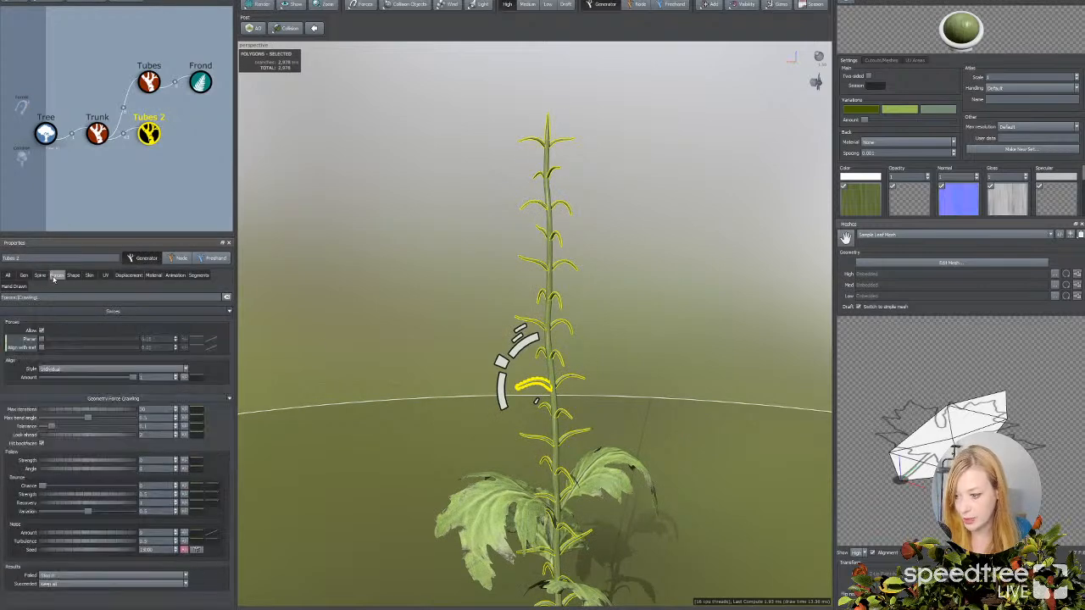
left_click(40, 339)
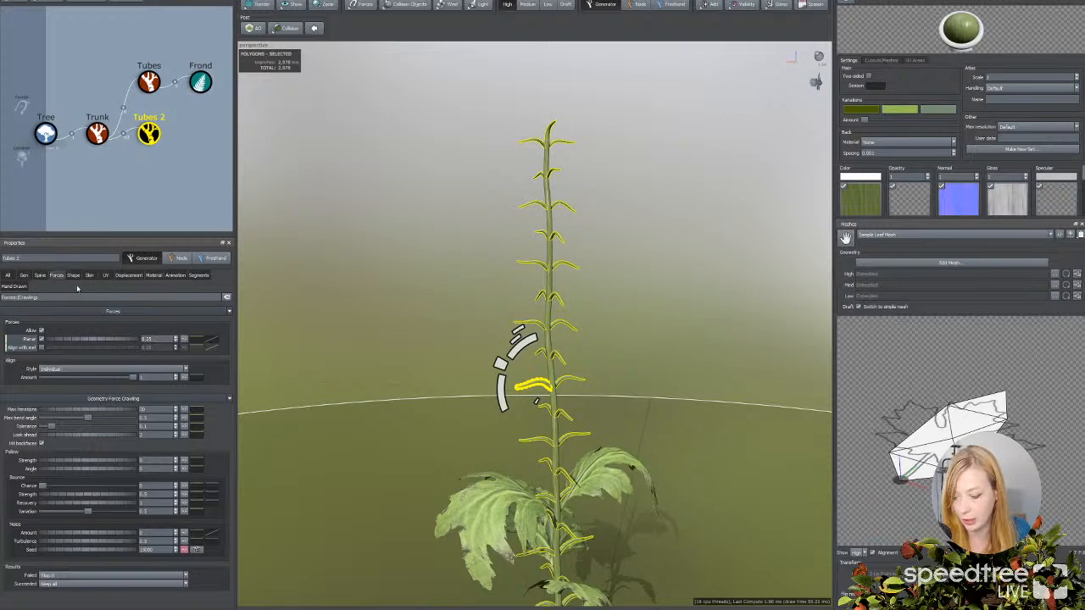
left_click(208, 340)
left_click(358, 401)
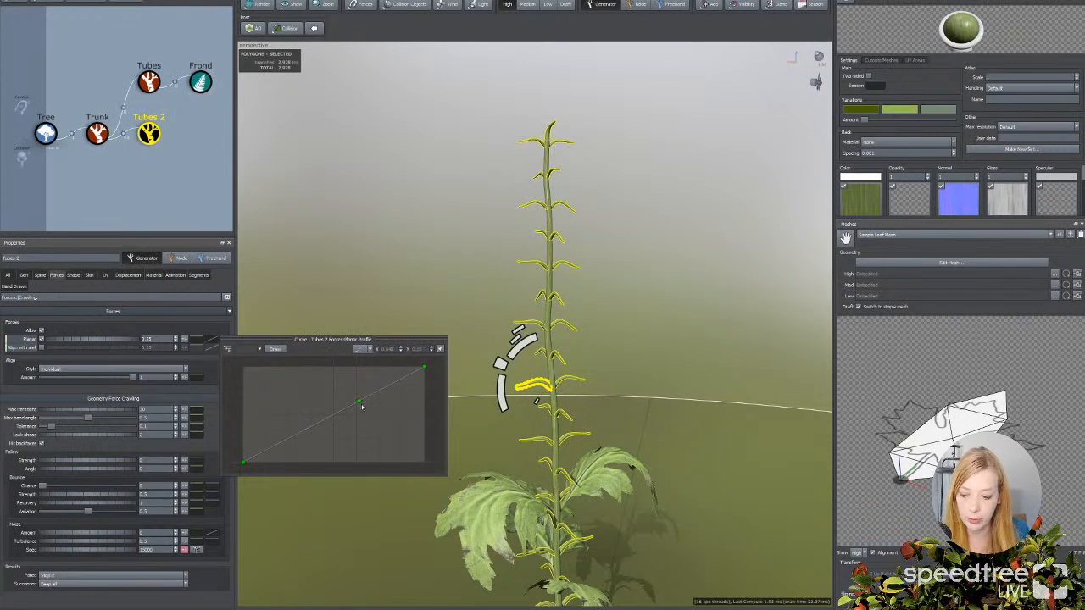
left_click_drag(362, 408, 401, 465)
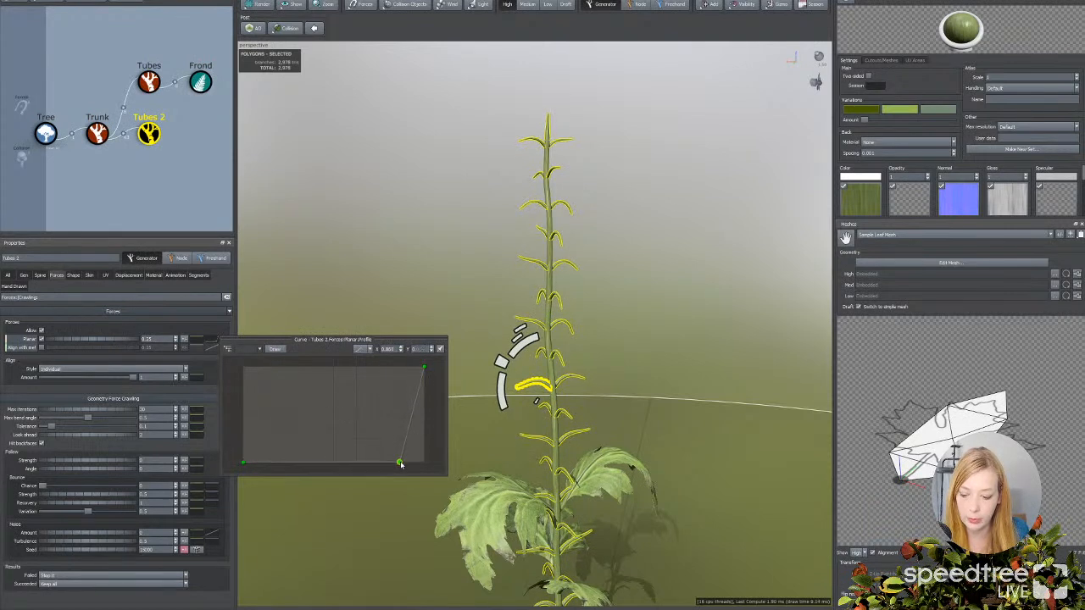
Step: Raise the end of the Tubes 2 Planar force profile steeply beyond the graph so the force acts strongly near the branch tips
left_click(425, 369)
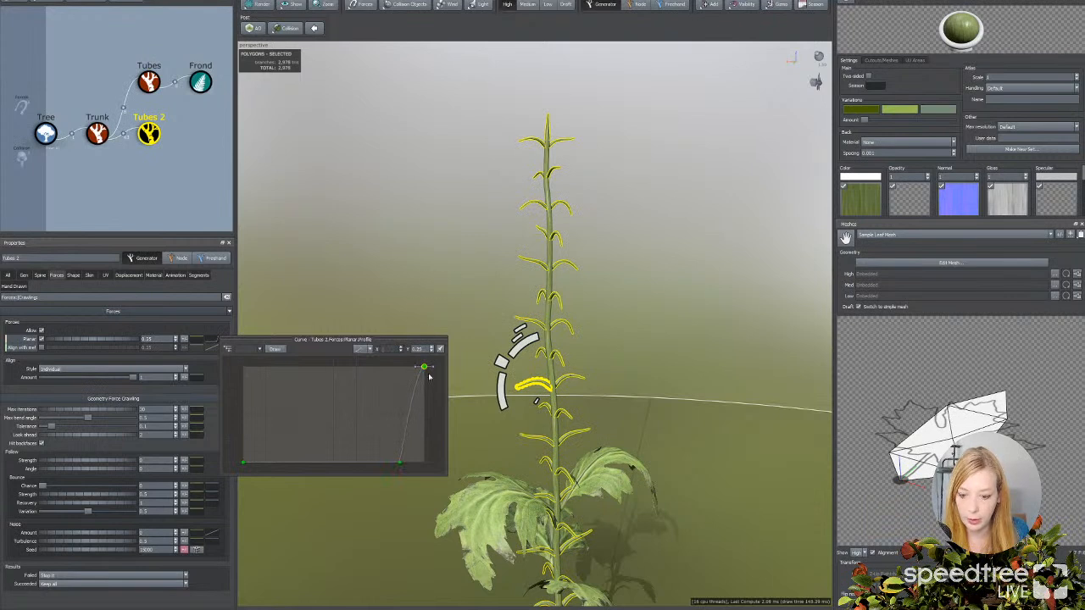
left_click_drag(425, 369, 424, 295)
left_click_drag(400, 462, 398, 420)
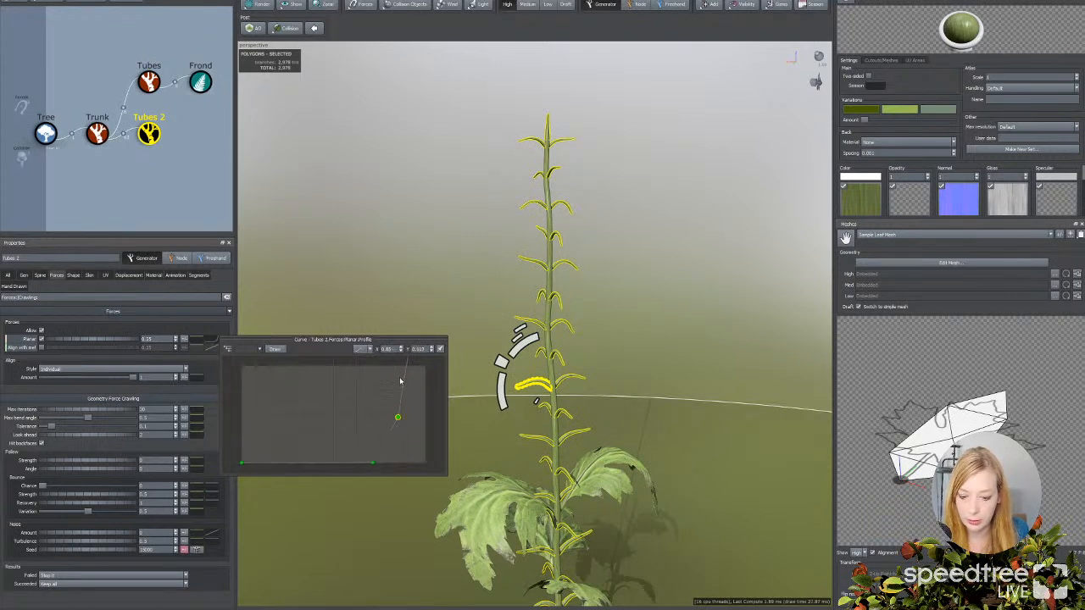
scroll(400, 381, "down", 3)
left_click_drag(363, 376, 357, 358)
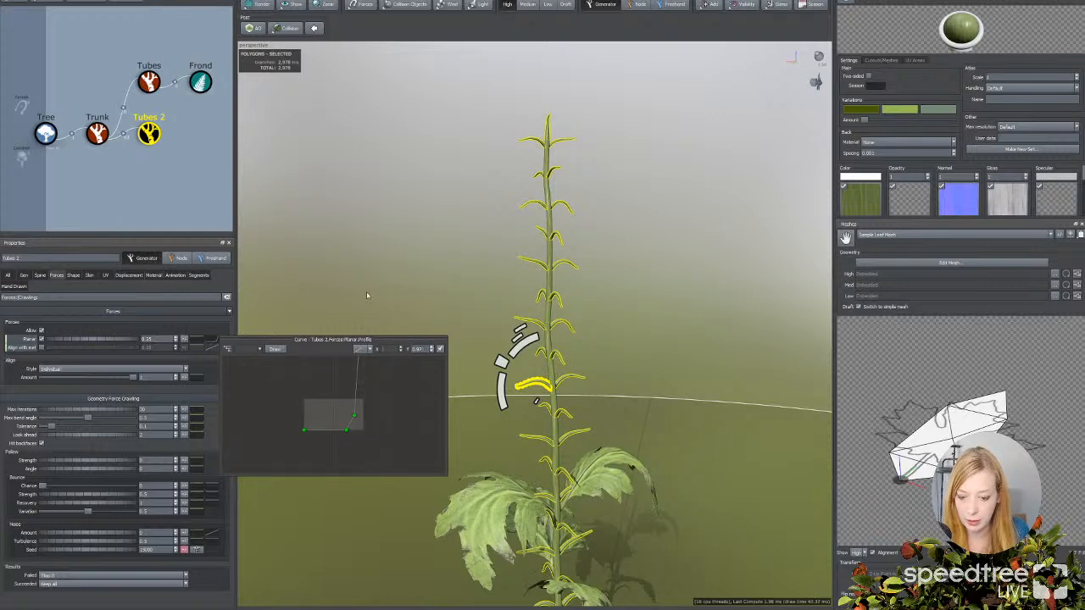
left_click_drag(355, 416, 346, 329)
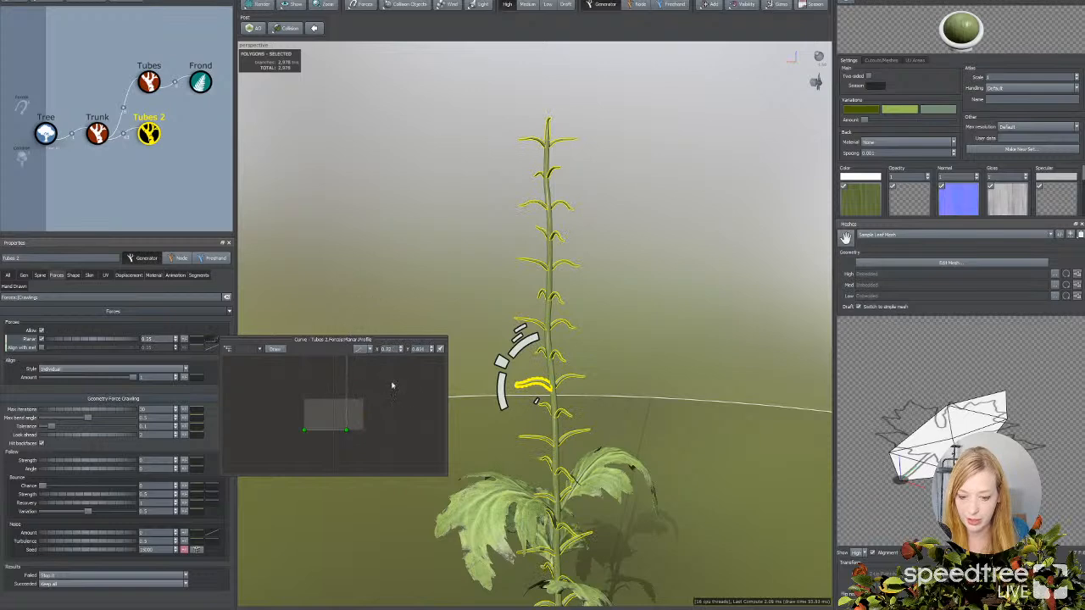
Step: Reshape the Tubes 2 absolute radius profile so the branches stay thick through the middle and taper to pointed tips
left_click(490, 195)
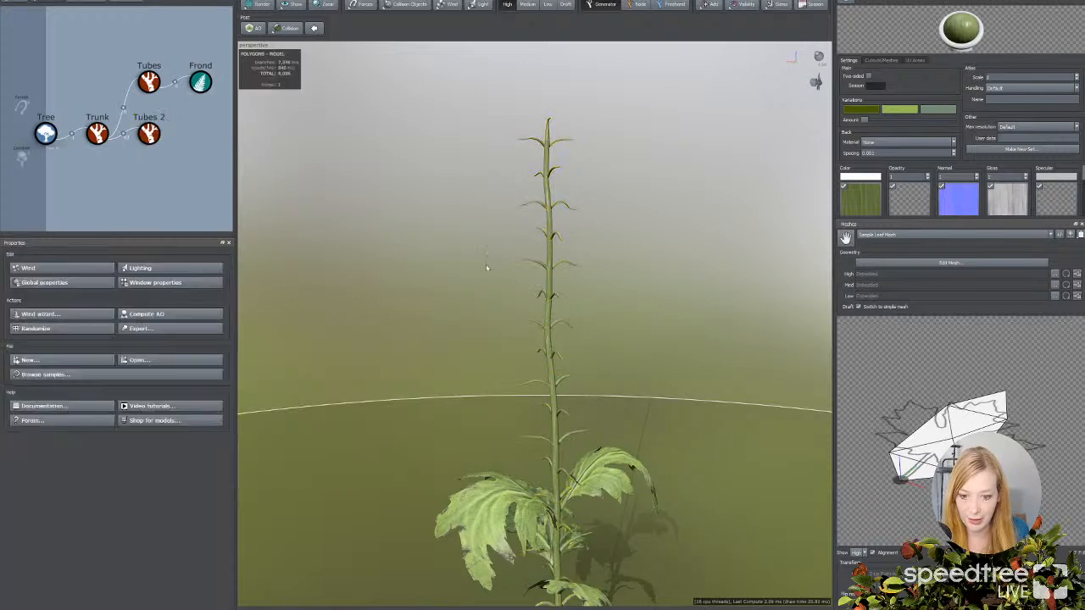
scroll(481, 363, "up", 8)
left_click(559, 327)
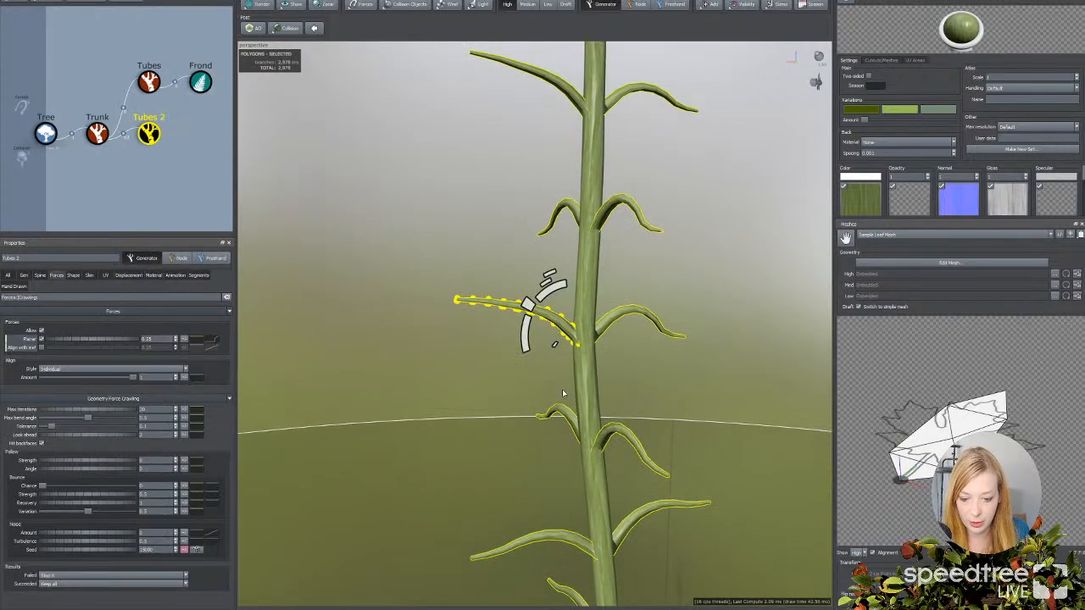
scroll(559, 330, "up", 3)
left_click(89, 275)
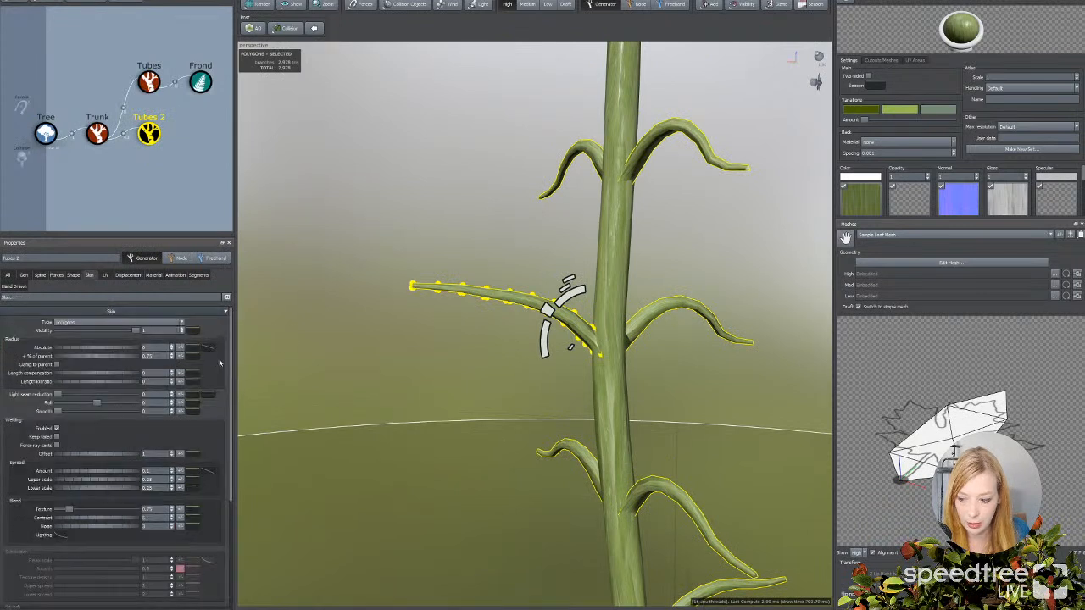
left_click(204, 348)
left_click_drag(289, 394, 306, 378)
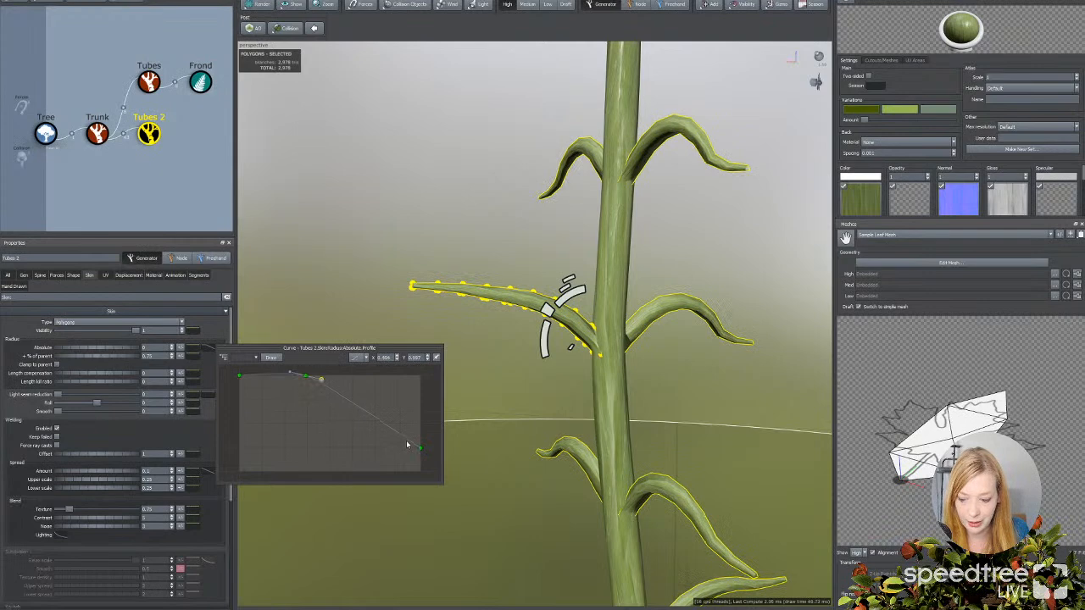
mouse_move(422, 448)
left_mouse_down()
mouse_move(419, 465)
mouse_move(412, 441)
left_mouse_up()
left_click(467, 412)
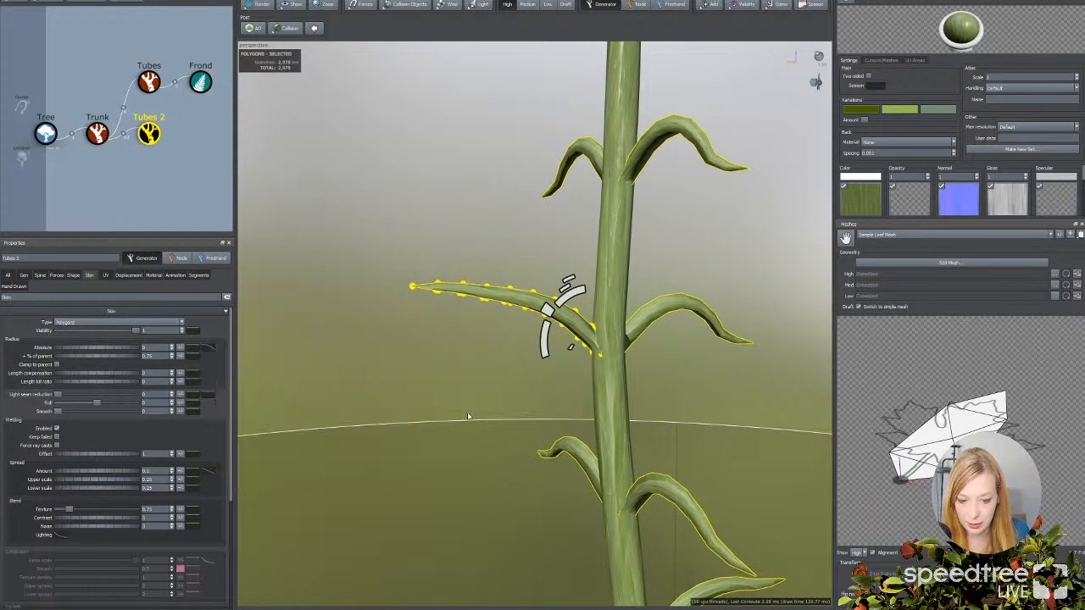
Step: Save the model as Larkspur_Guardian_STREAM.spm, overwriting the existing file
scroll(471, 411, "down", 5)
left_click_drag(477, 412, 503, 431)
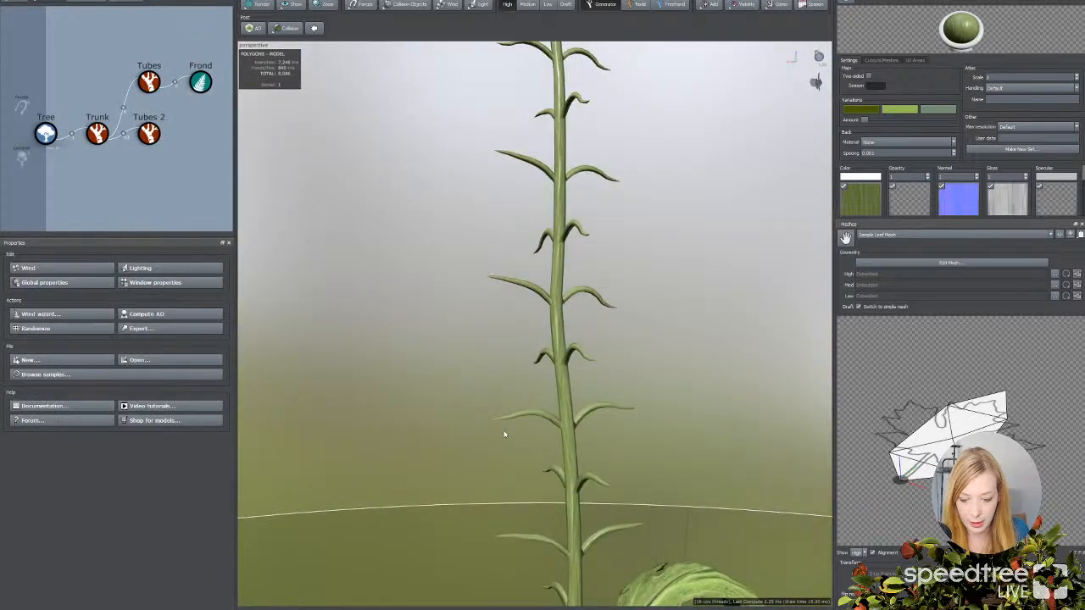
scroll(503, 430, "down", 3)
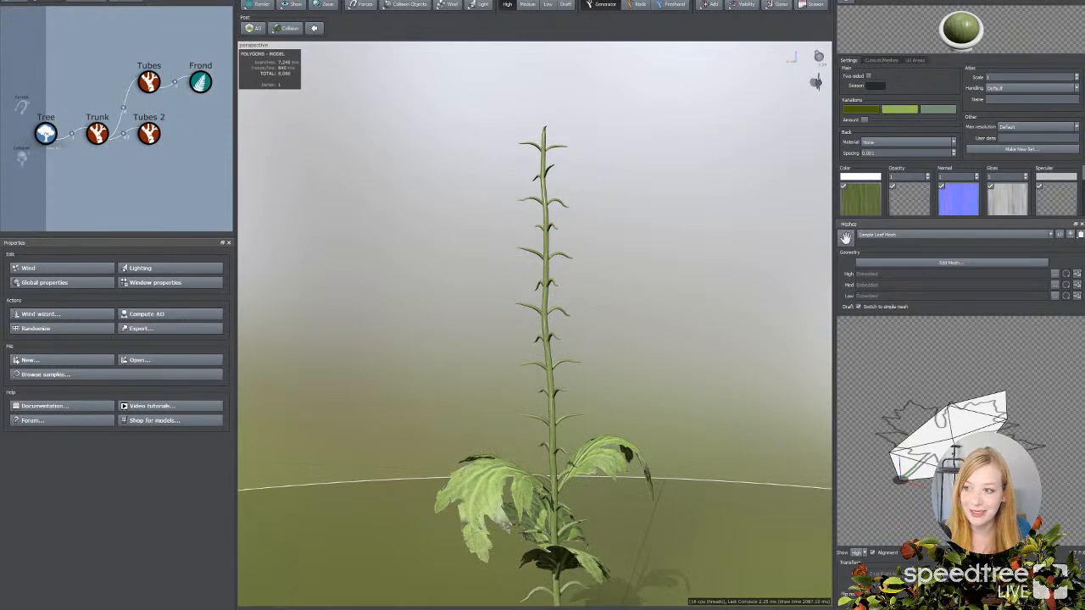
left_click(10, 1)
left_click(25, 43)
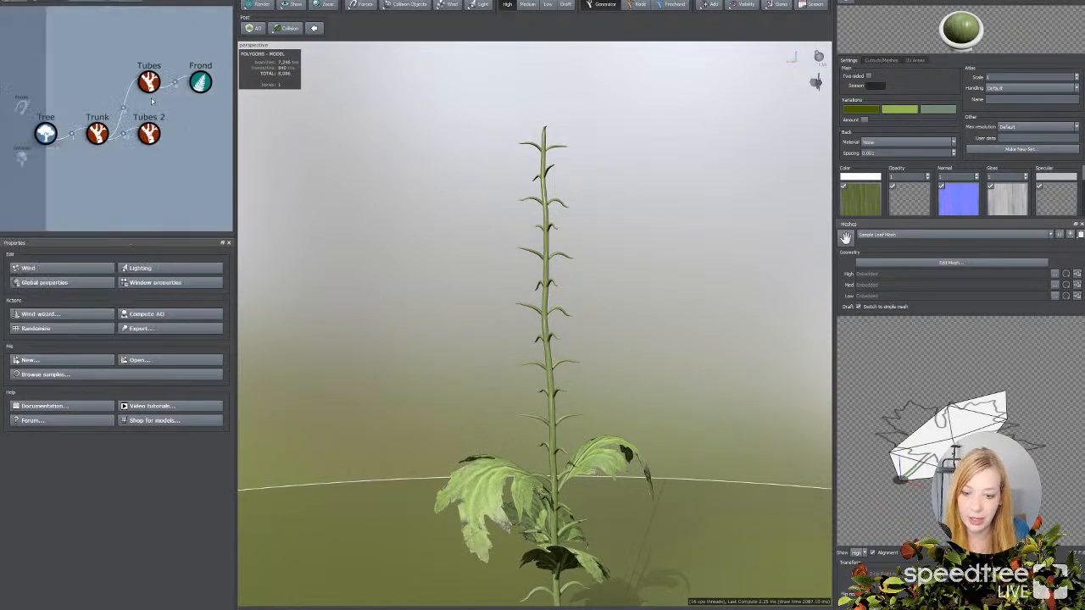
left_click(253, 75)
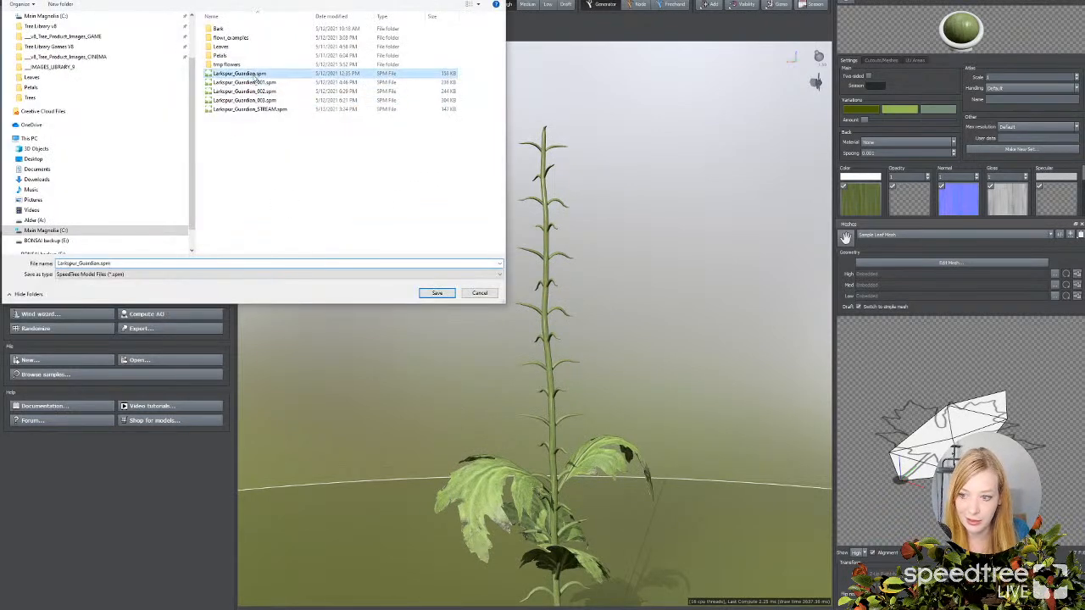
left_click(269, 111)
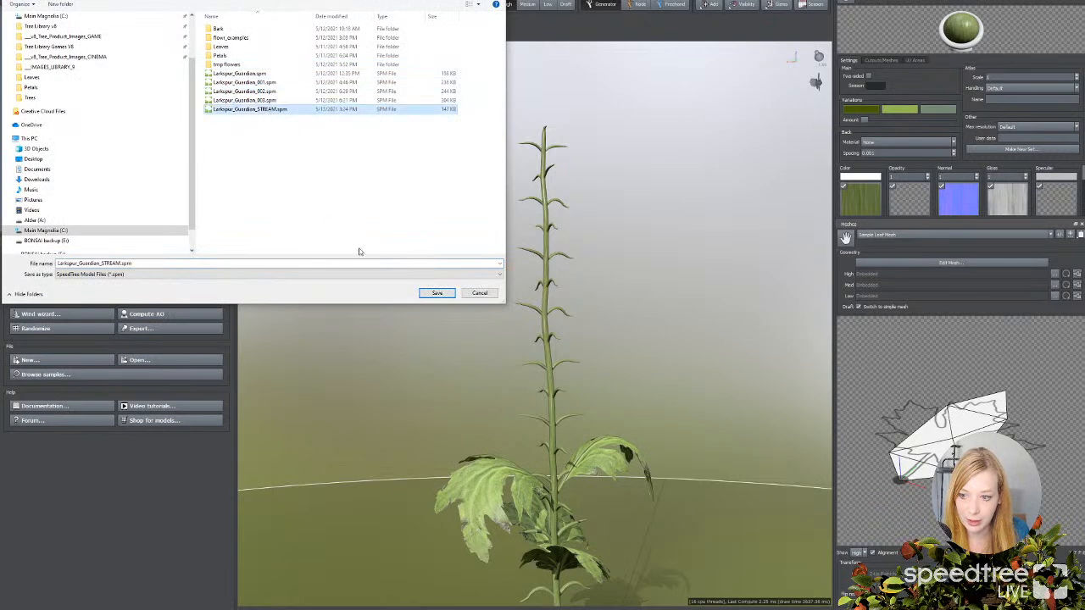
left_click(424, 294)
left_click(564, 286)
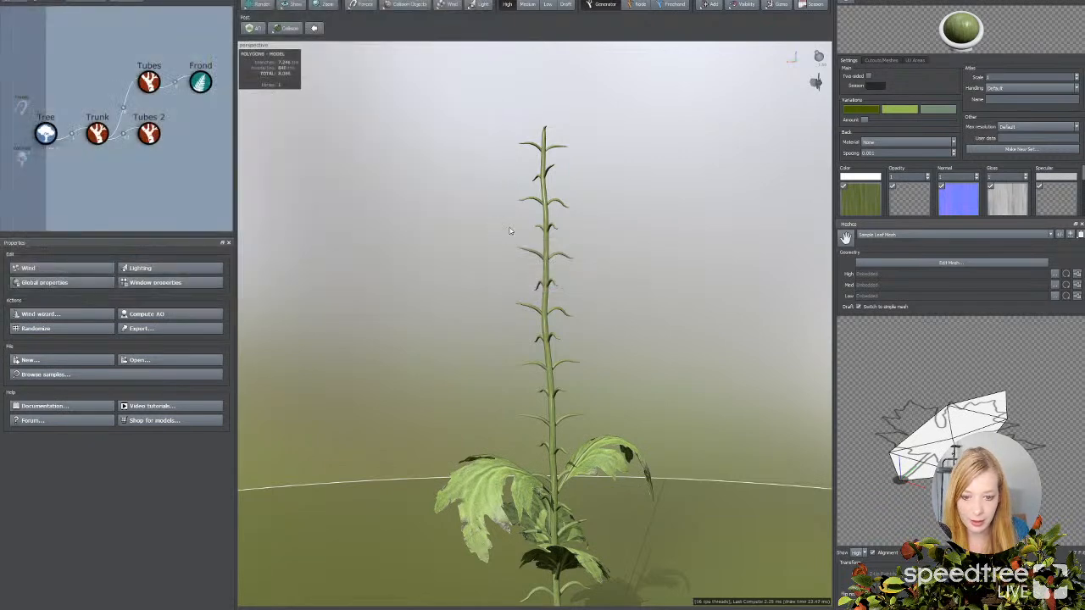
Step: Add a Tubes branch generator as a child of the Tubes 2 branches
left_click(536, 256)
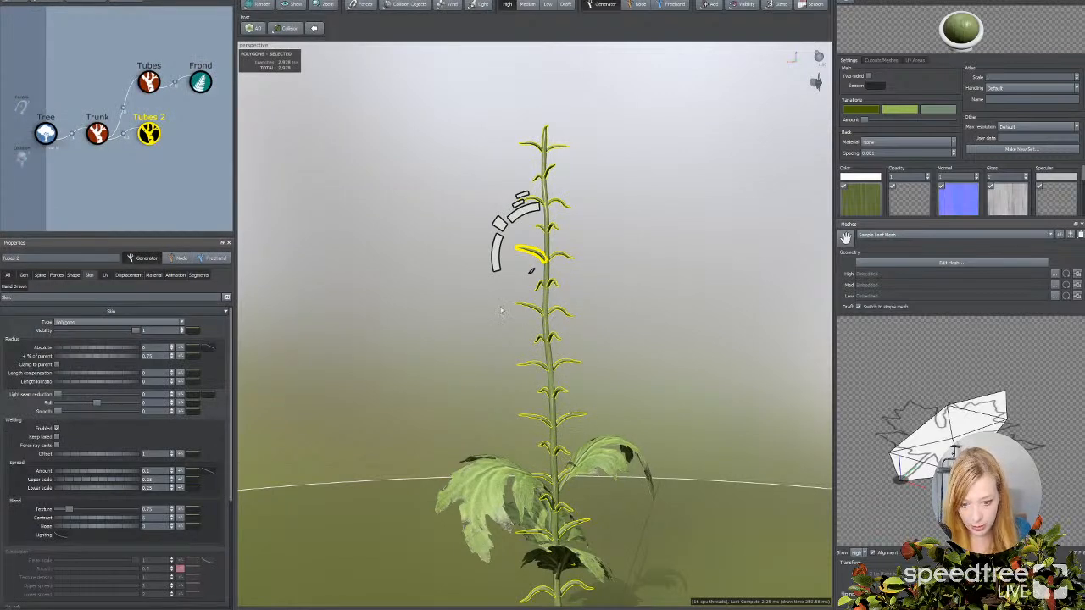
left_click_drag(571, 387, 560, 294)
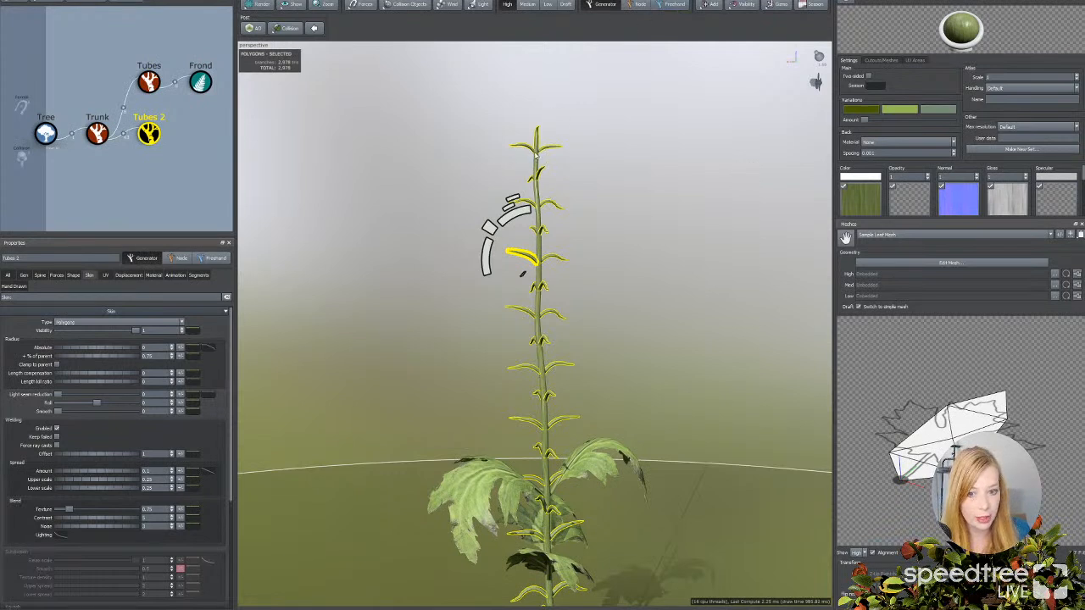
left_click(710, 4)
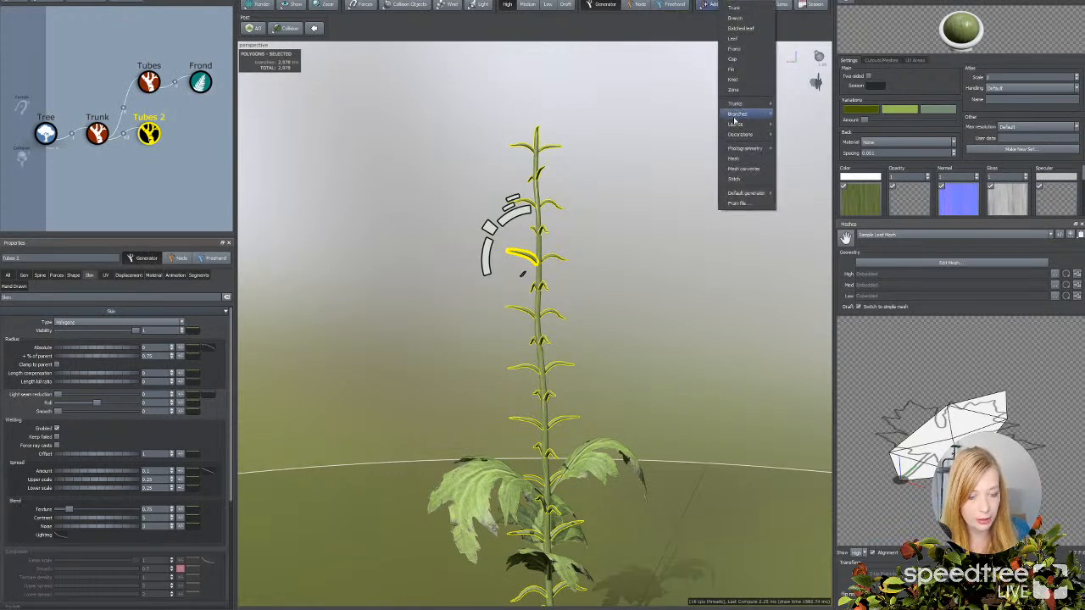
mouse_move(739, 114)
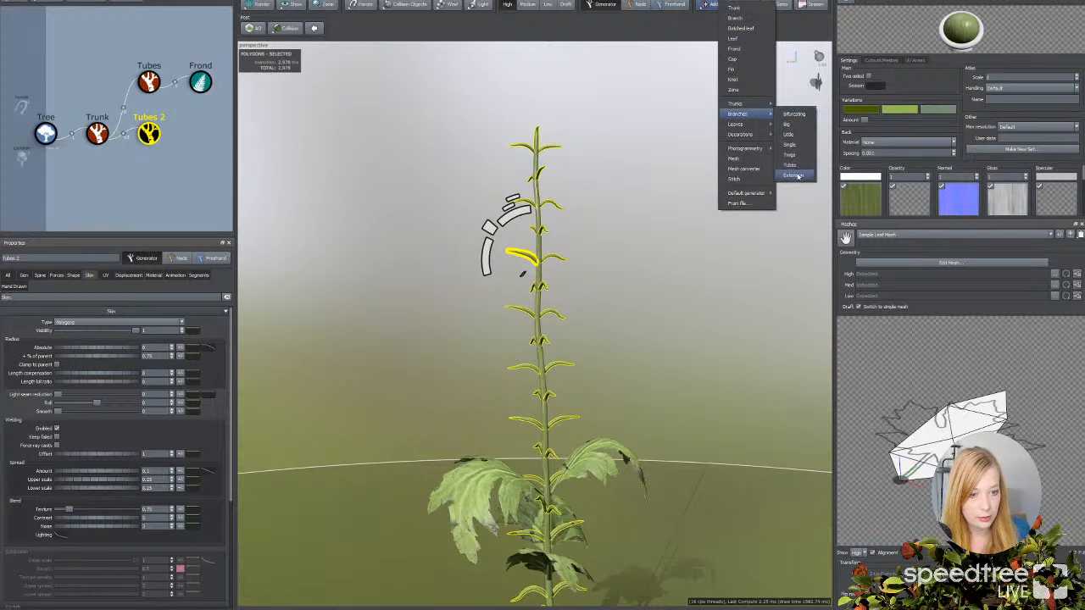
left_click(795, 176)
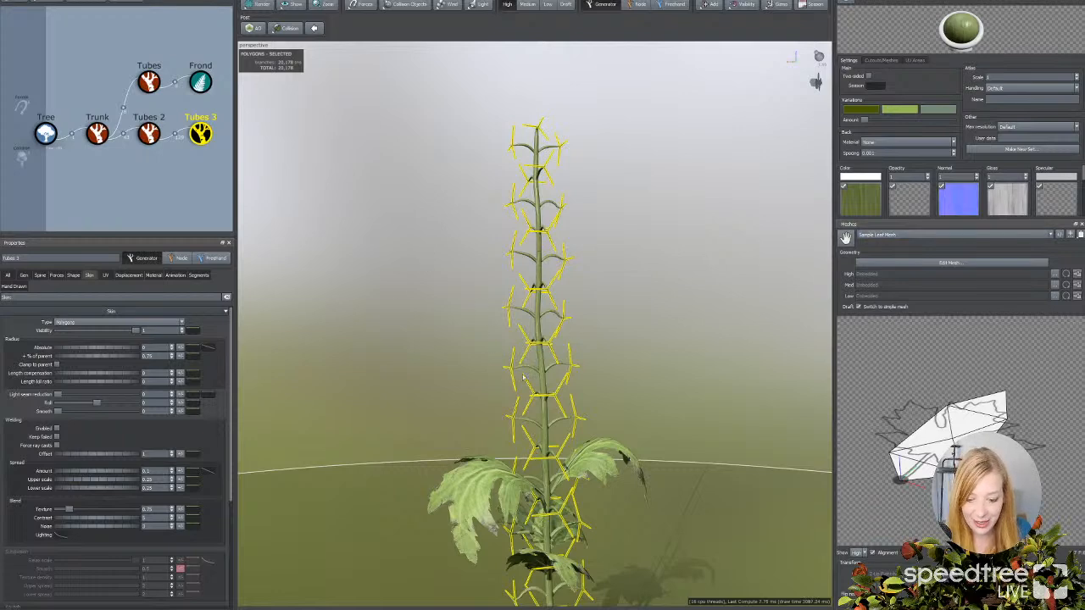
left_click_drag(518, 384, 502, 362)
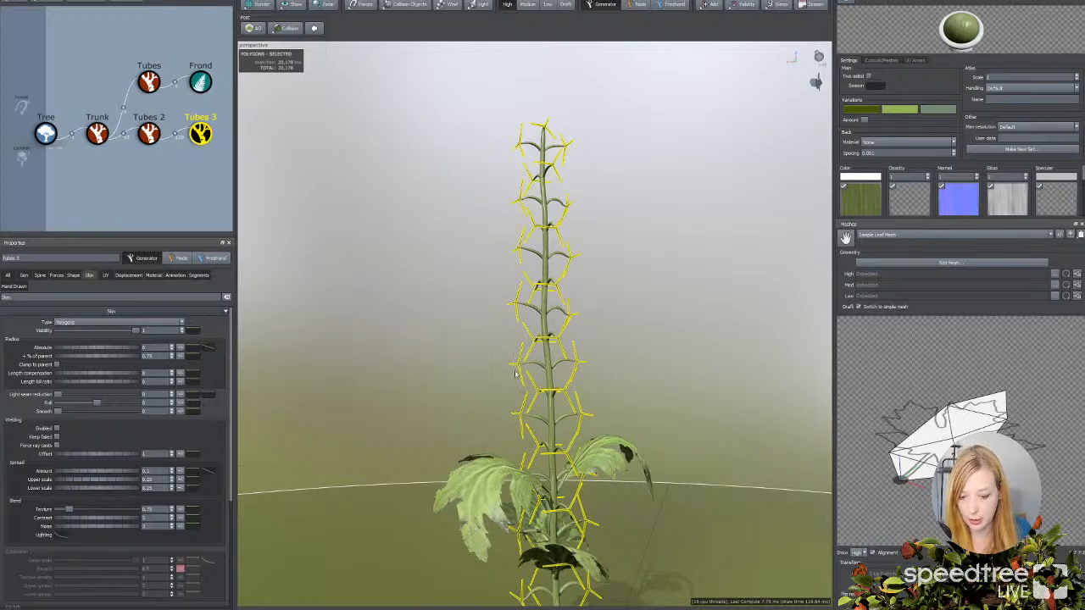
Step: Isolate a single Tubes 2 side branch on the stem and select the Tubes 3 offshoots at its tip
scroll(462, 379, "up", 4)
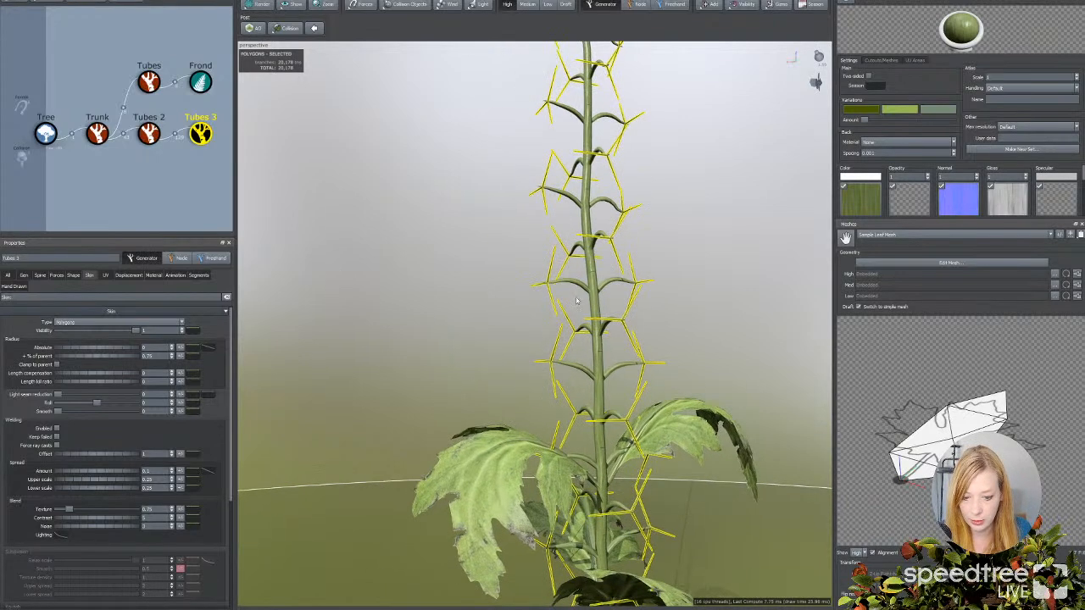
left_click(584, 289)
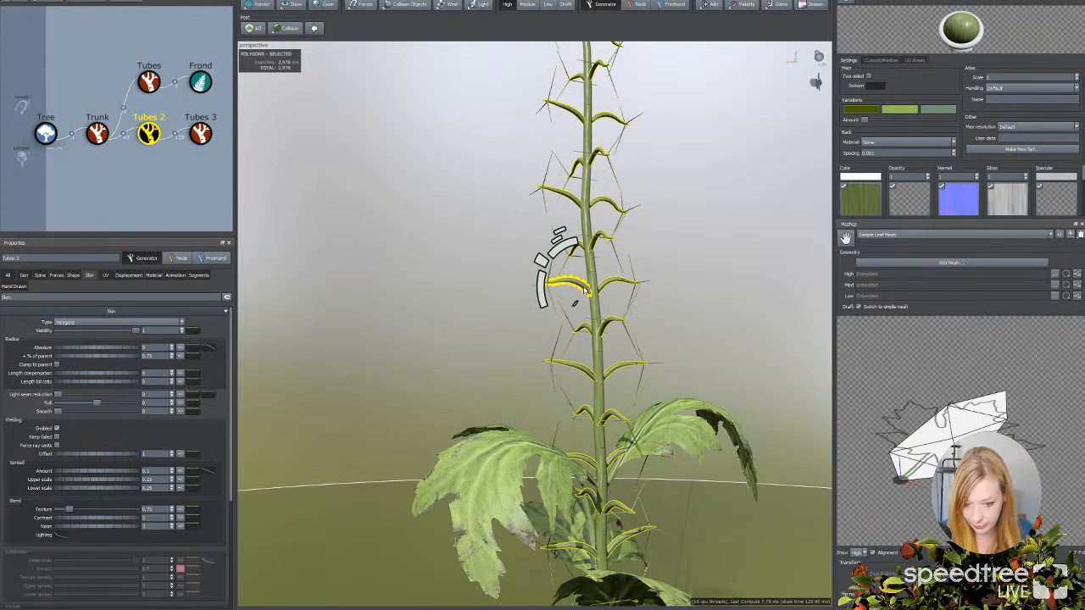
key("f")
scroll(584, 292, "up", 4)
middle_click_drag(584, 293, 573, 411)
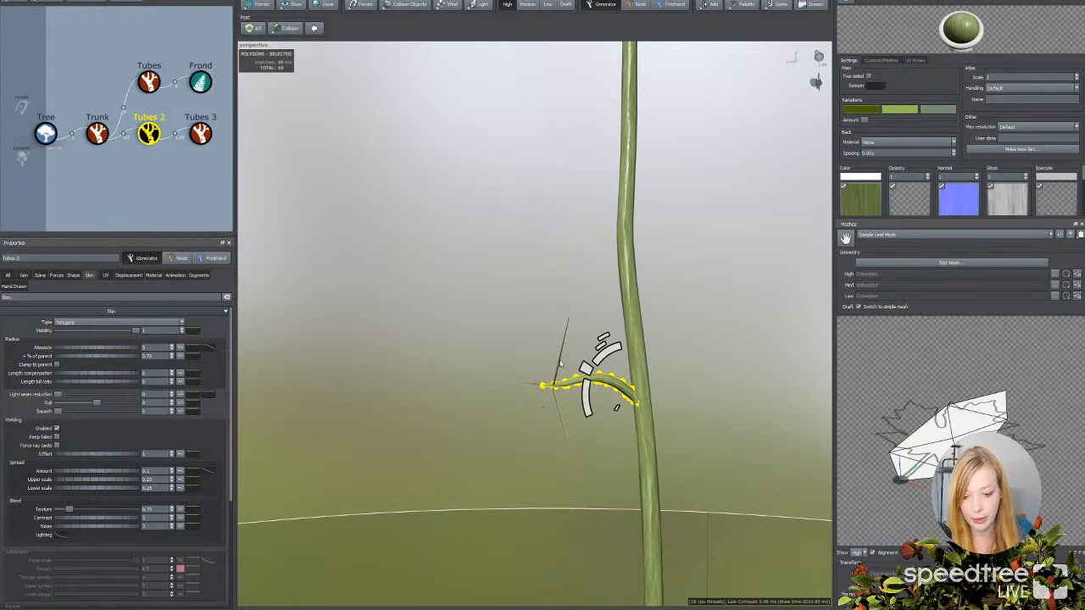
left_click(549, 398)
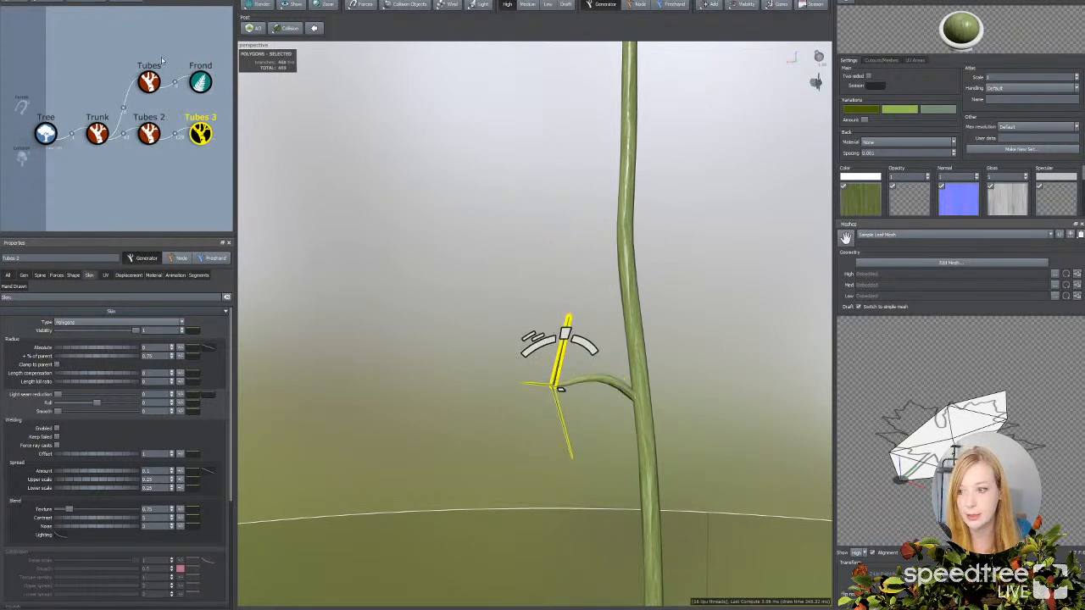
Step: Add a Frond generator as a child of Tubes 3 and enable Align in the Tubes 3 generation settings
left_click(711, 5)
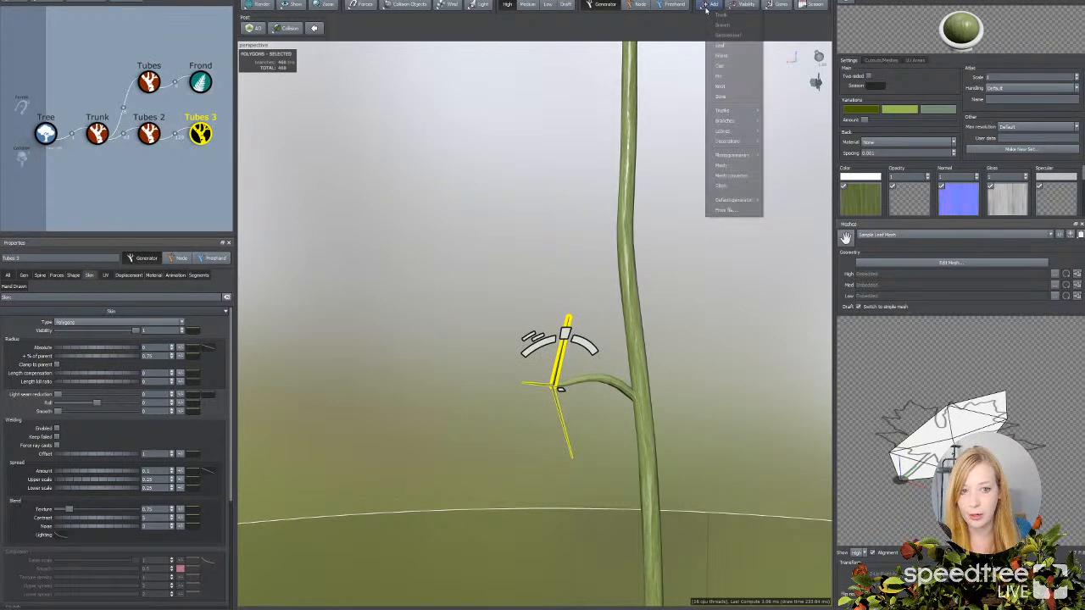
left_click(735, 58)
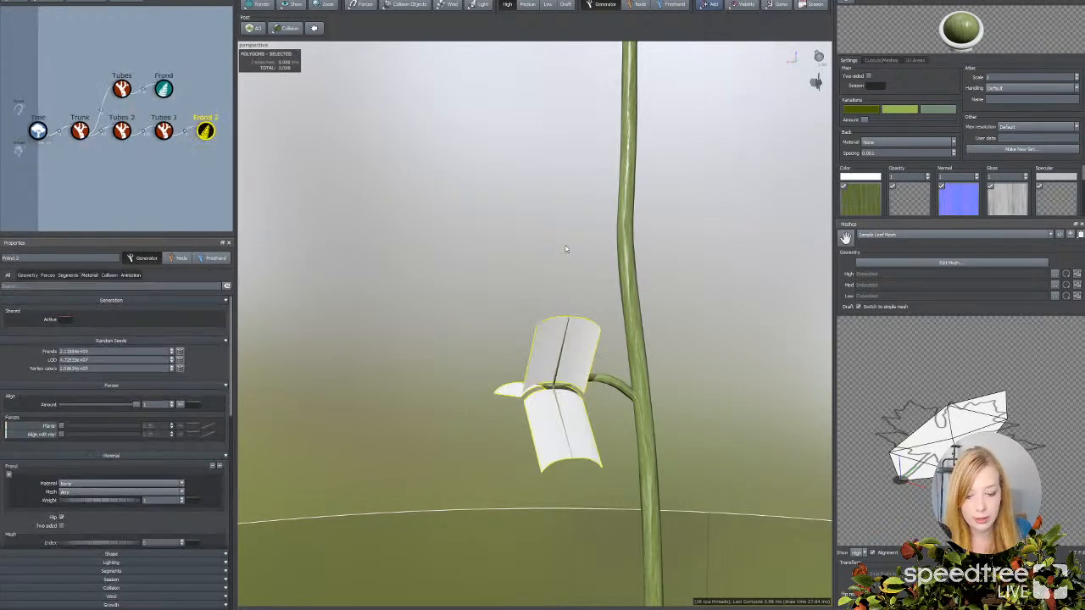
left_click(549, 391)
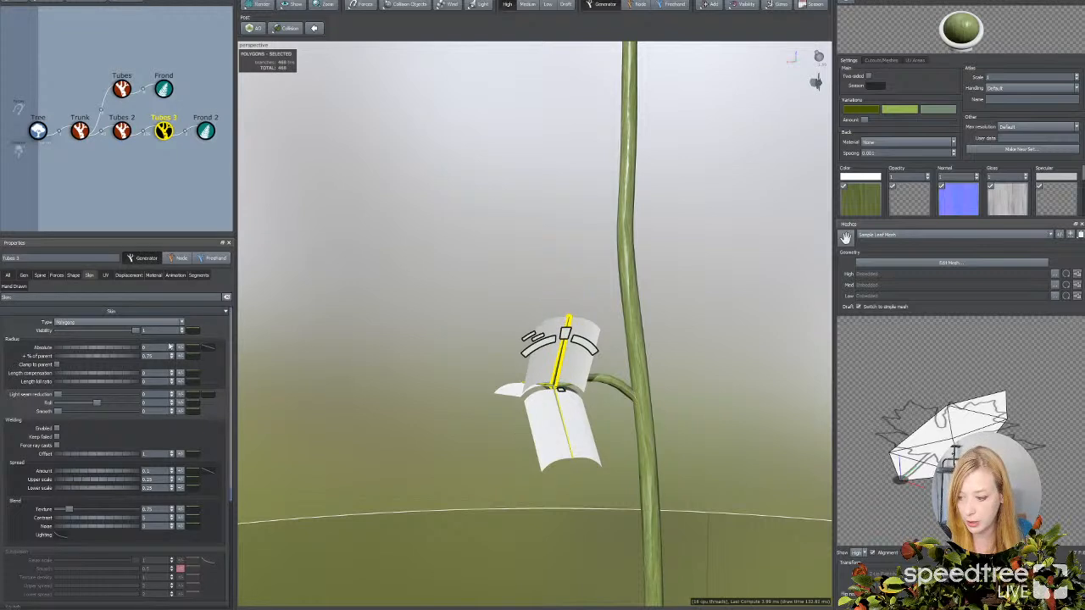
left_click(24, 275)
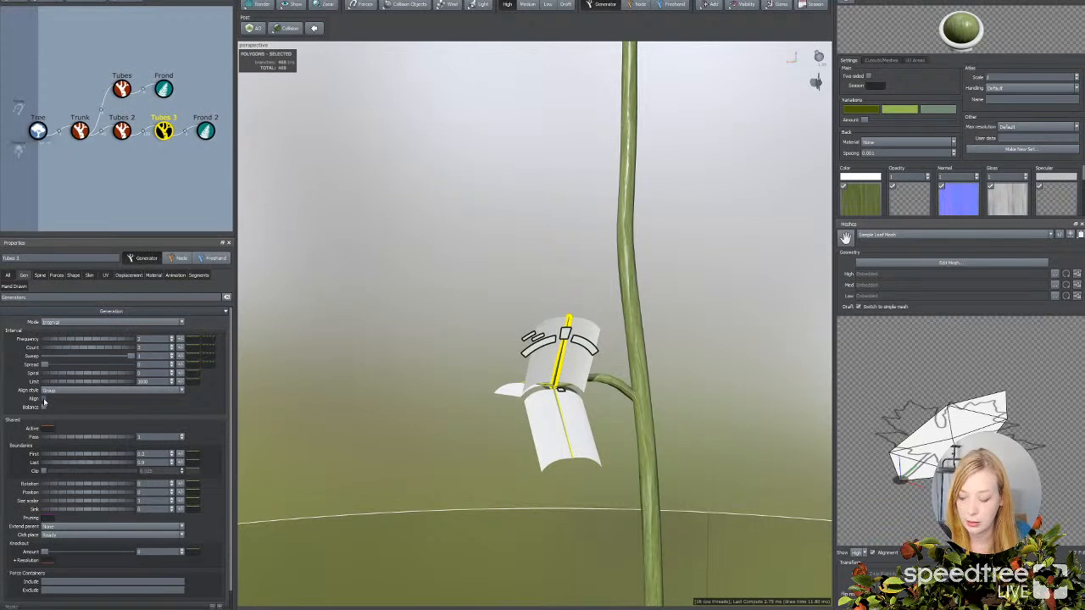
left_click(44, 399)
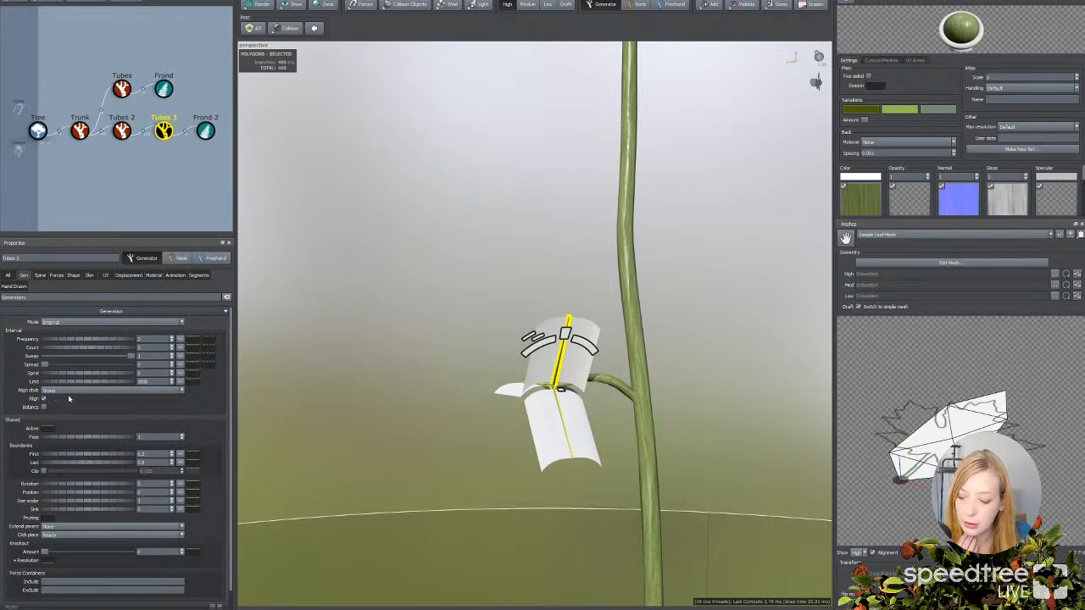
Step: Set the Tubes 3 spine orientation to an alignment of 0 and a roll of -0.5
left_click(40, 275)
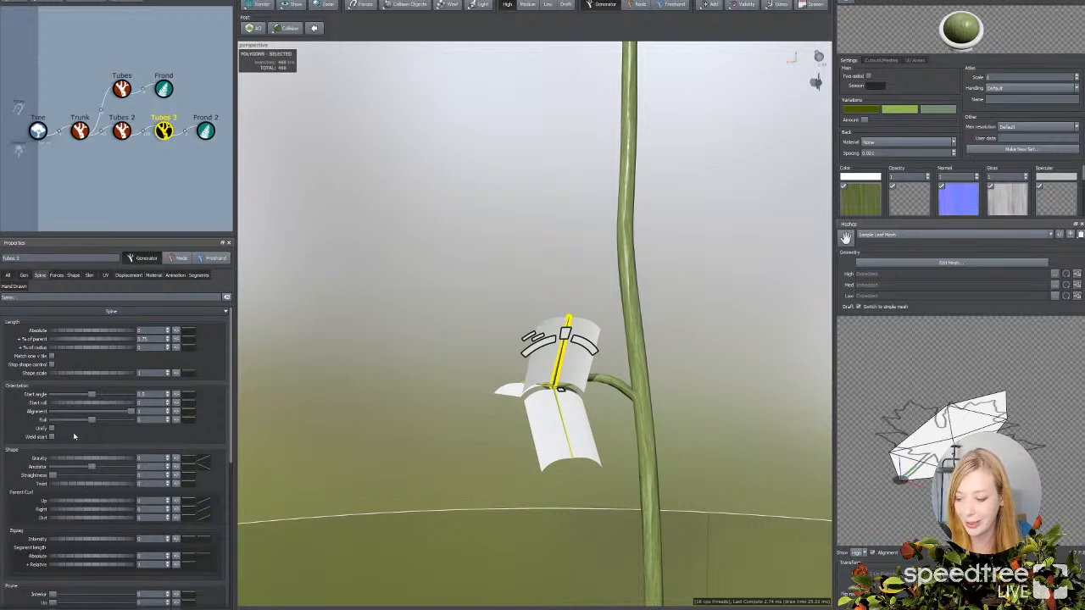
left_click(129, 414)
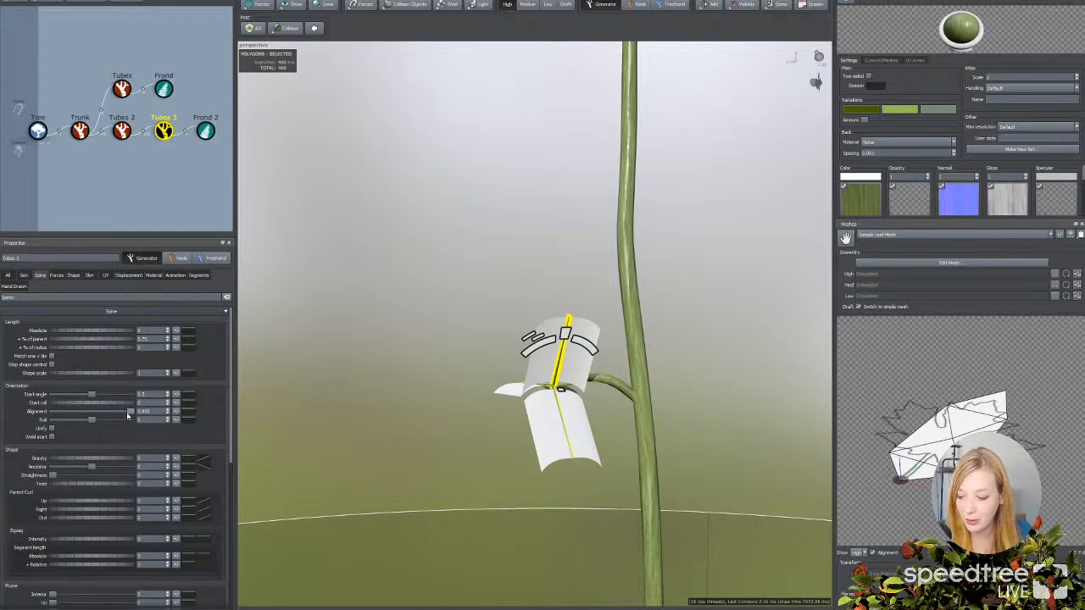
left_click_drag(129, 413, 8, 416)
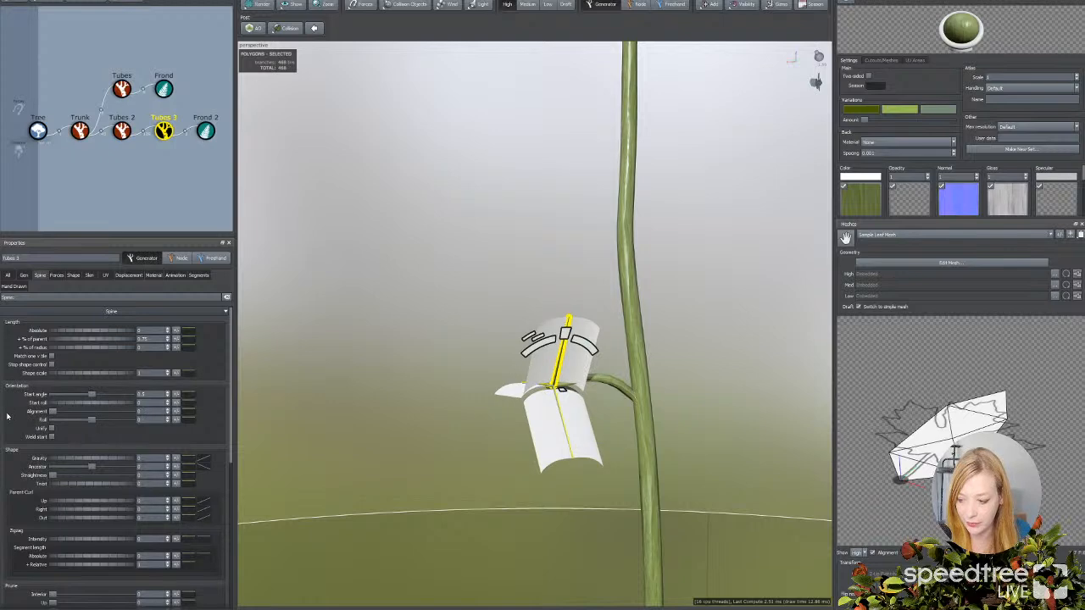
mouse_move(323, 438)
left_mouse_down()
mouse_move(319, 447)
mouse_move(332, 436)
left_mouse_up()
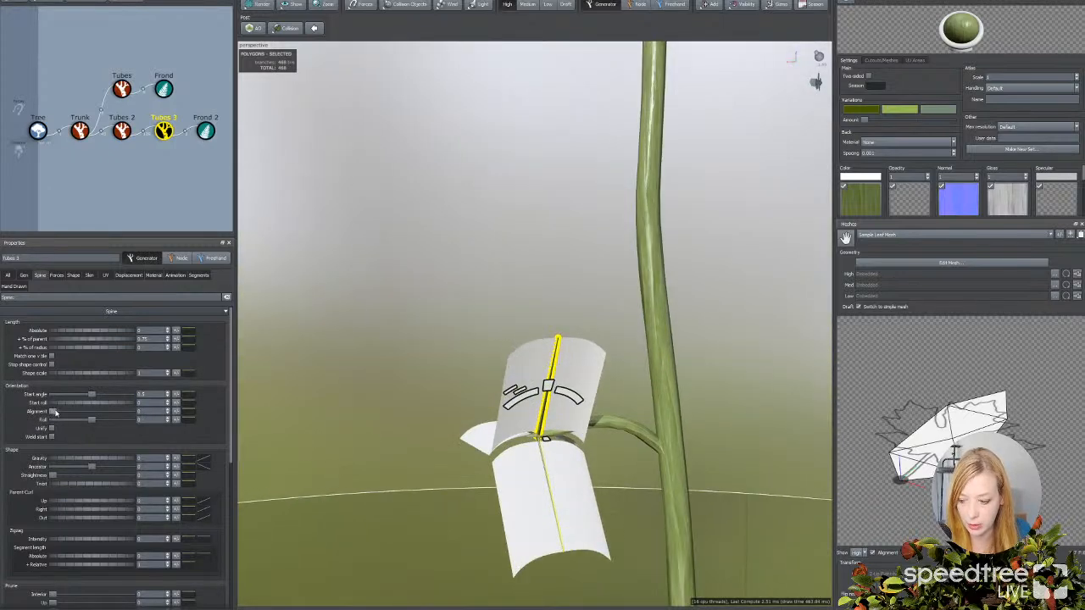
left_click_drag(55, 412, 132, 412)
scroll(386, 496, "down", 3)
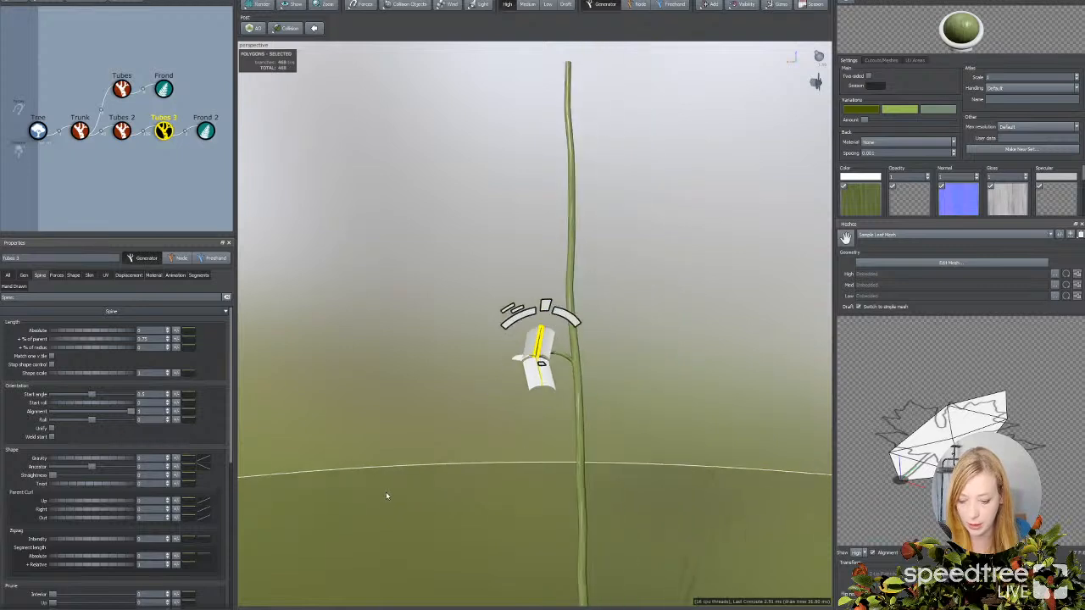
left_click_drag(542, 485, 570, 432)
scroll(569, 432, "up", 3)
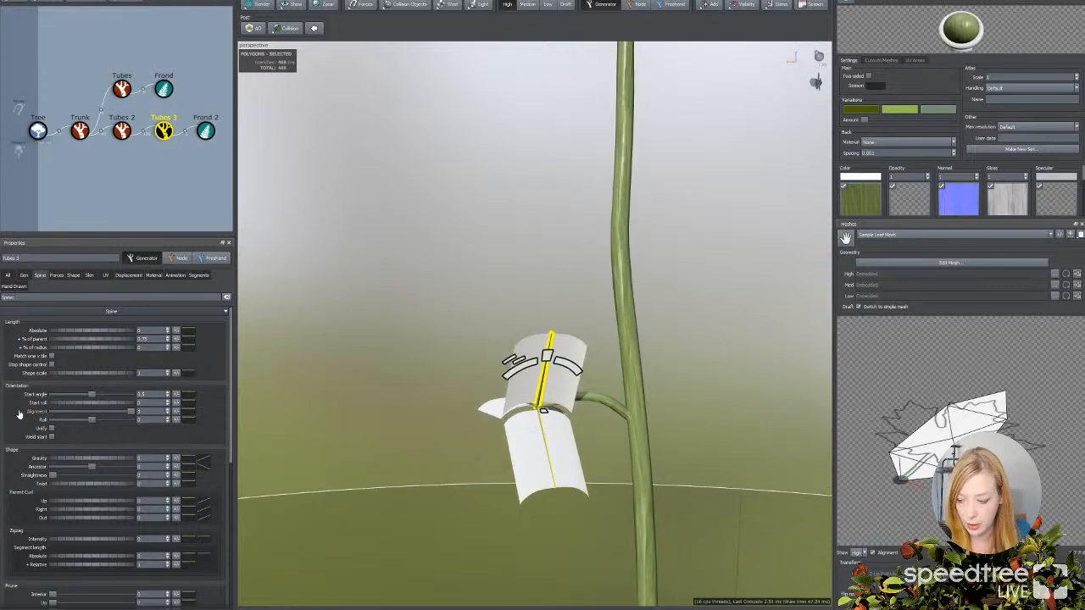
left_click_drag(132, 412, 53, 412)
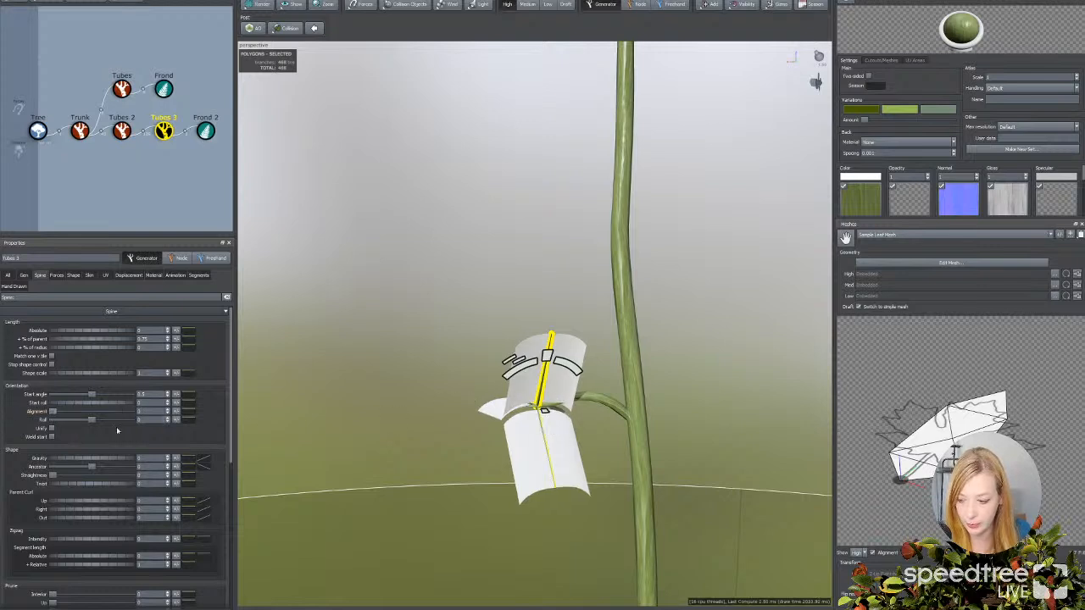
left_click_drag(94, 421, 73, 421)
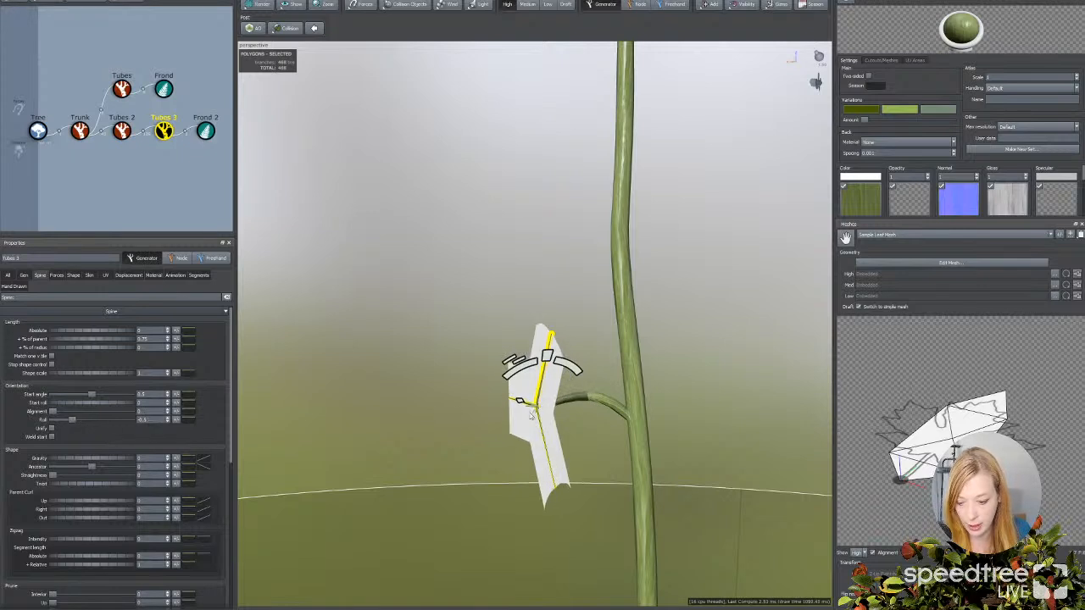
double_click(144, 420)
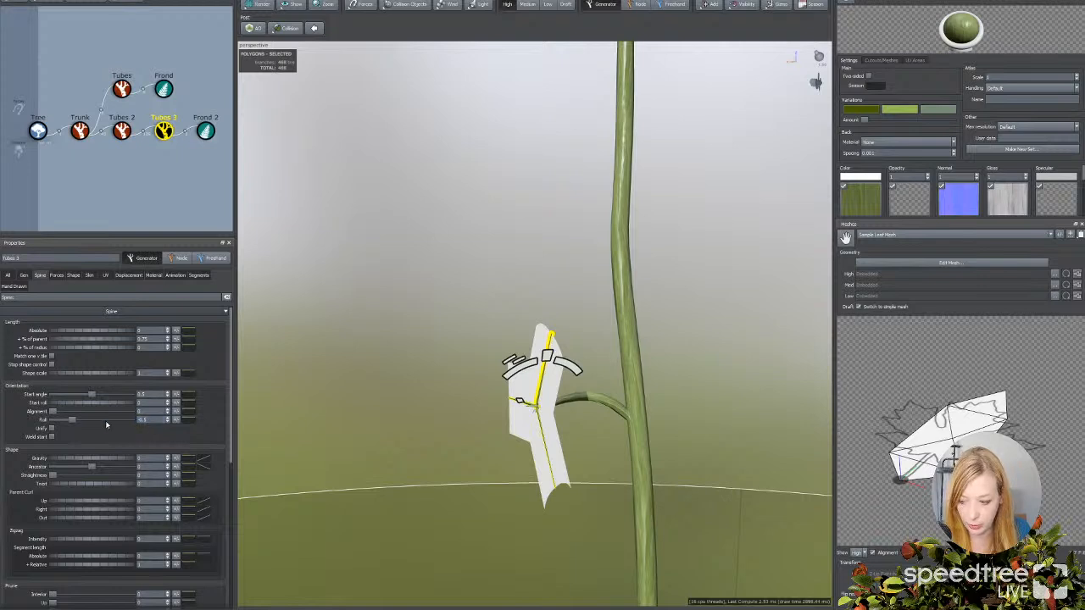
Step: Assign the Larkspur_petal_1_DeepBlue material to the Frond 2 petals at the branch tip
left_click(523, 428)
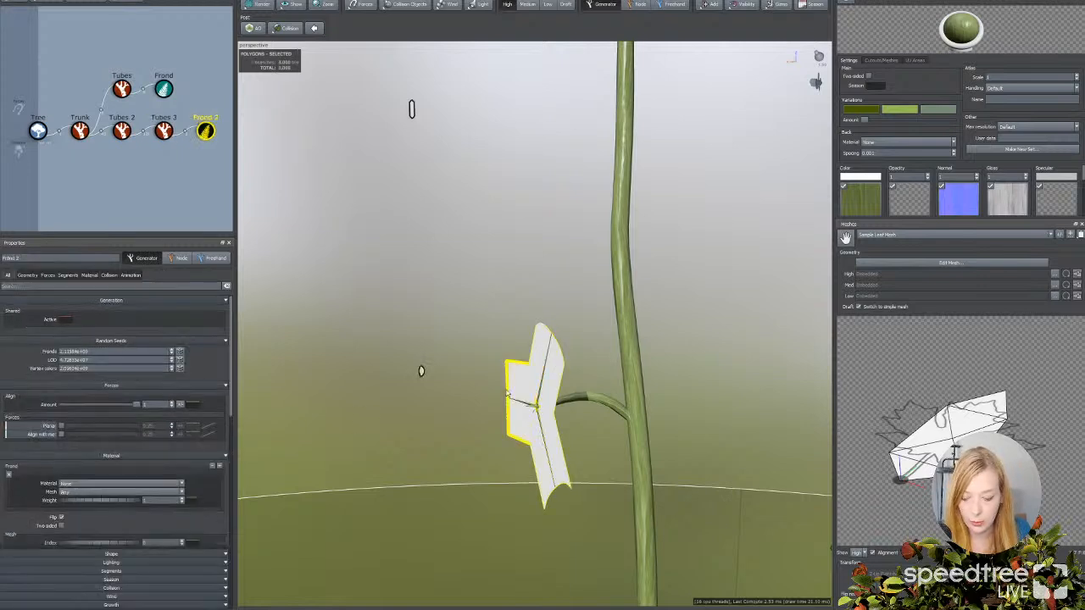
left_click(89, 275)
left_click(83, 330)
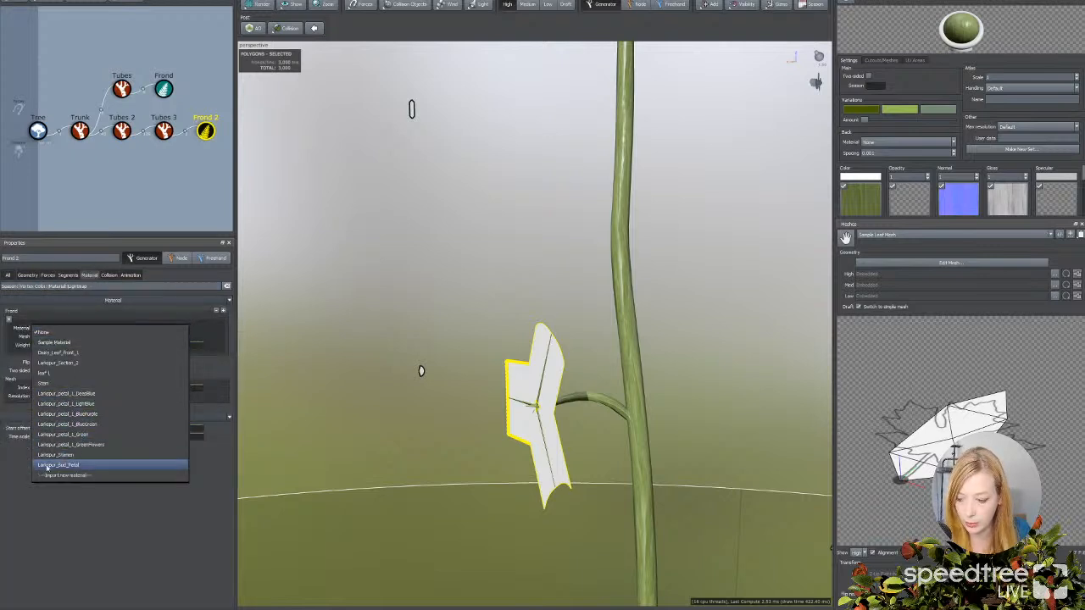
left_click(82, 395)
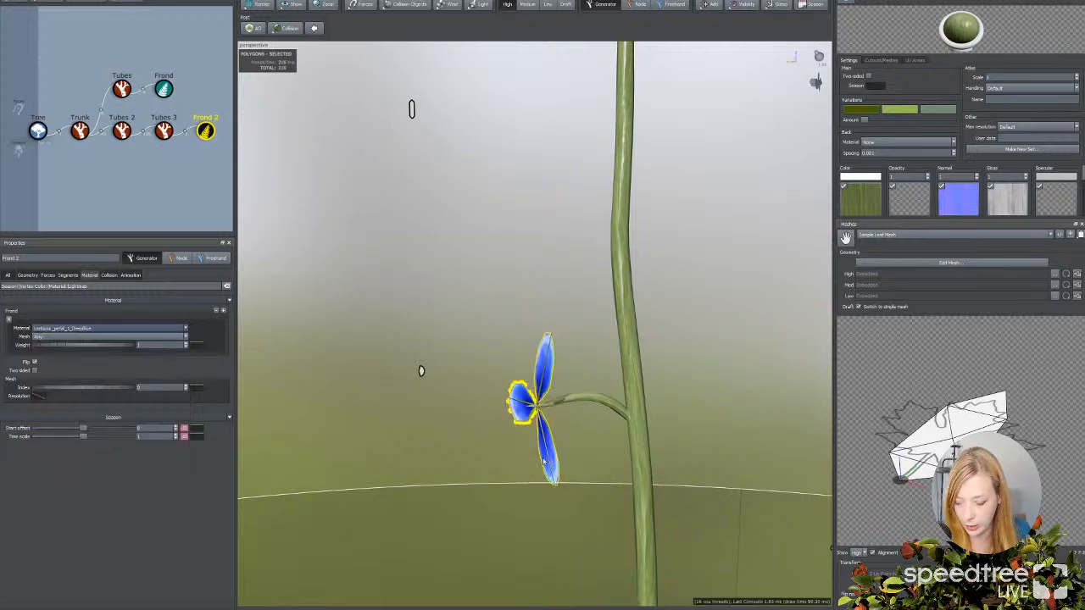
left_click(478, 437)
left_click_drag(483, 435, 531, 447)
left_click(513, 394)
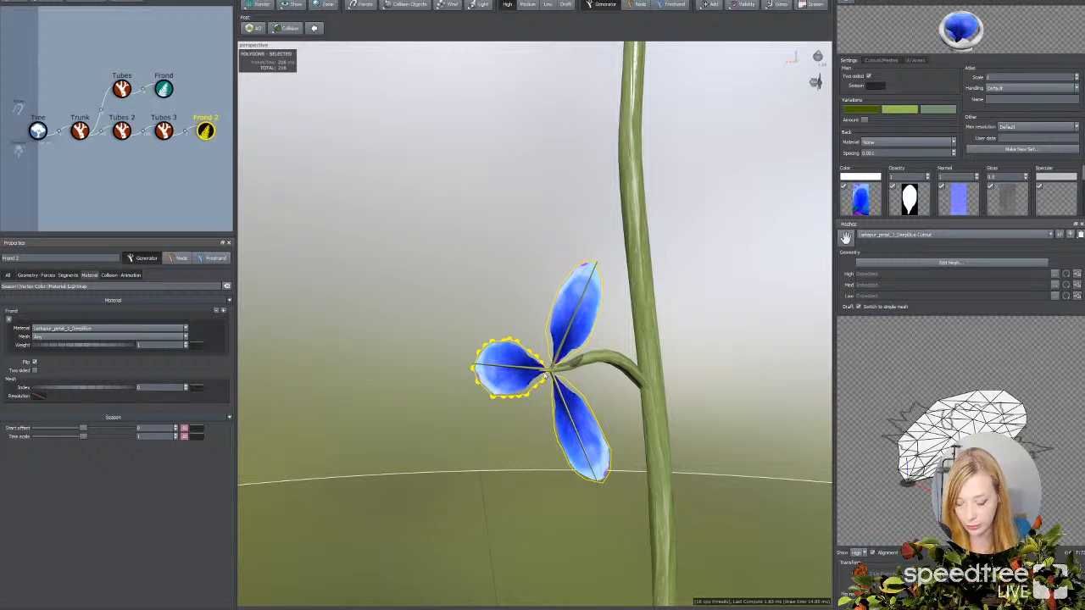
Step: Set the Tubes 3 interval count to 5 to give the flower five petals
left_click(28, 275)
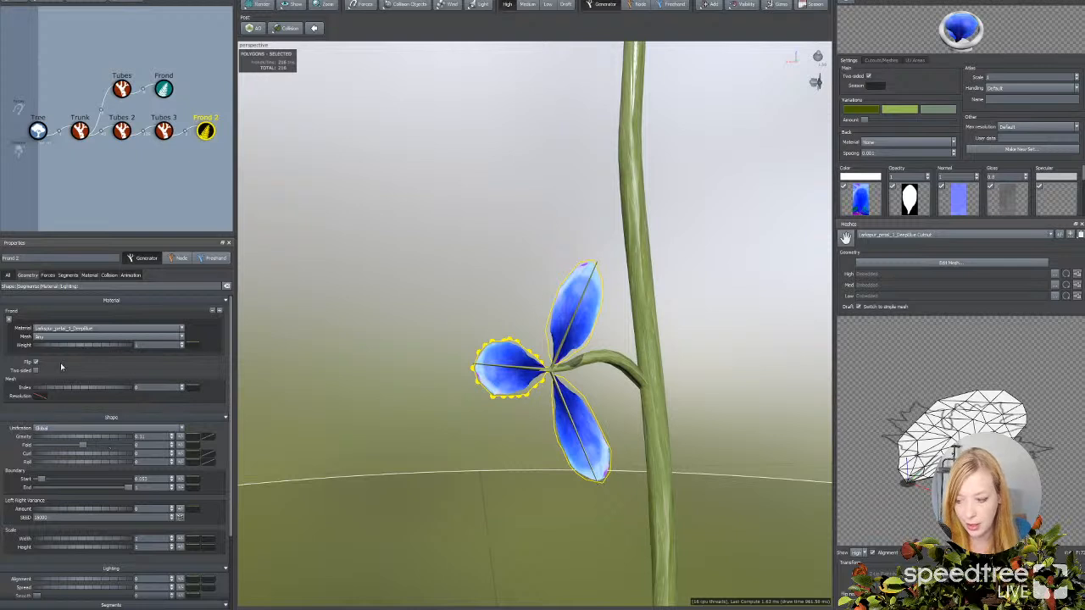
left_click(164, 129)
left_click(24, 276)
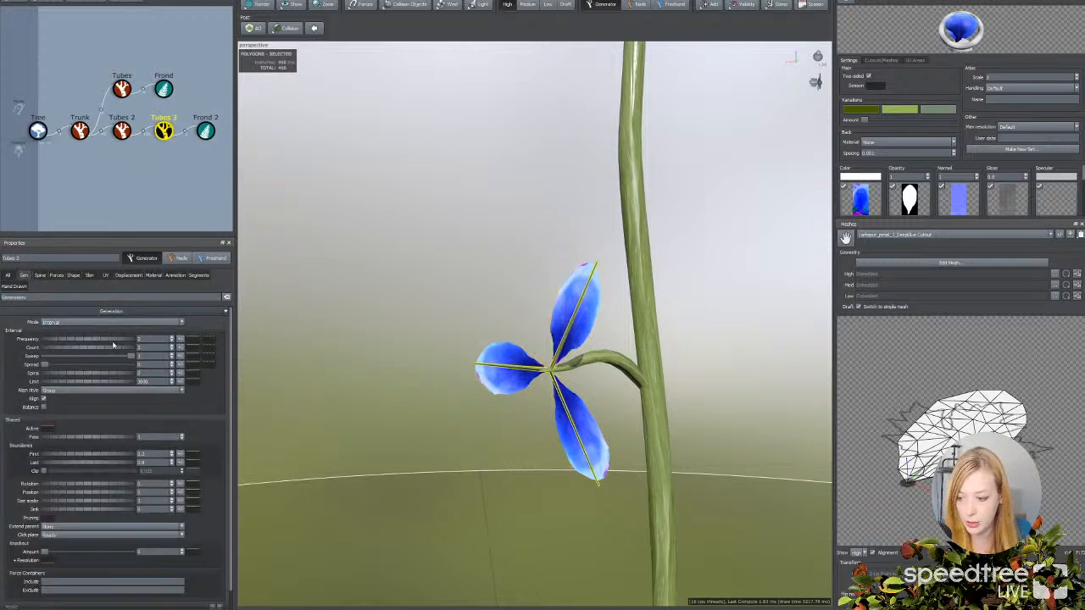
left_click_drag(144, 348, 129, 351)
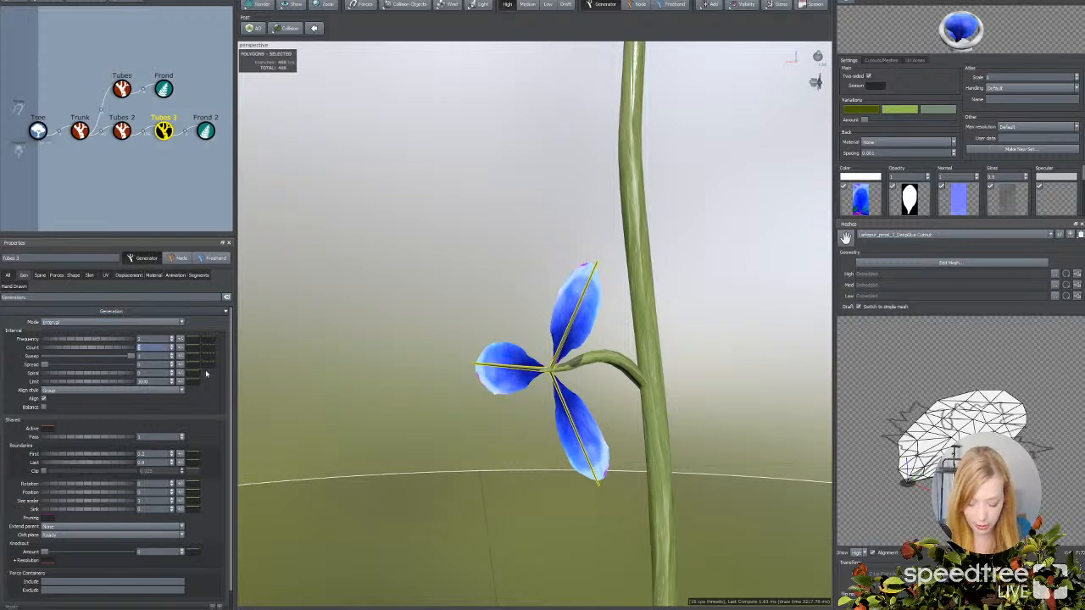
type("5")
key("Return")
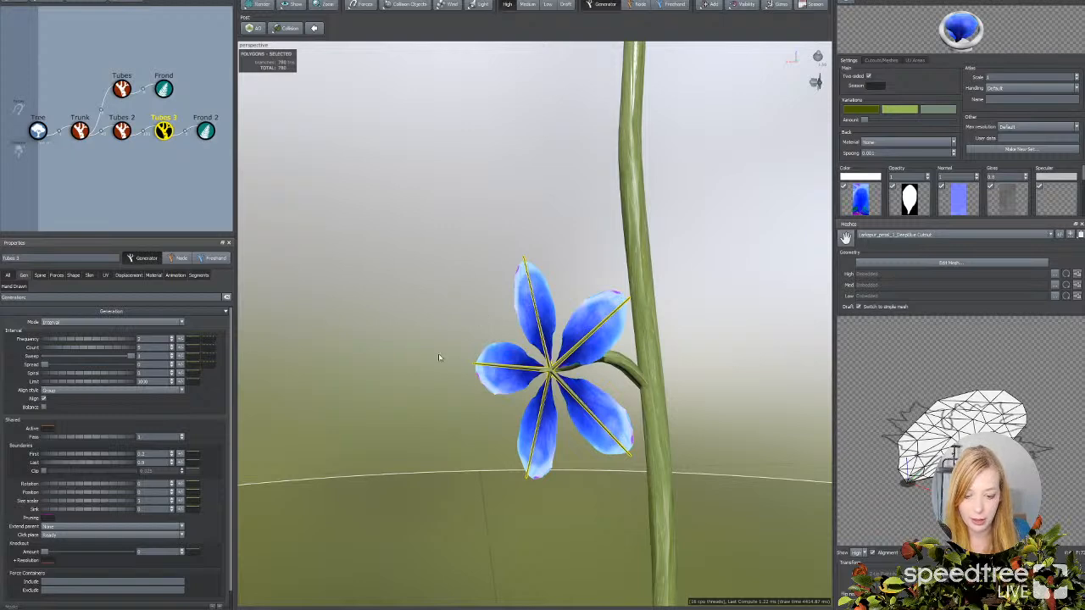
mouse_move(434, 330)
left_mouse_down()
mouse_move(404, 325)
mouse_move(440, 326)
left_mouse_up()
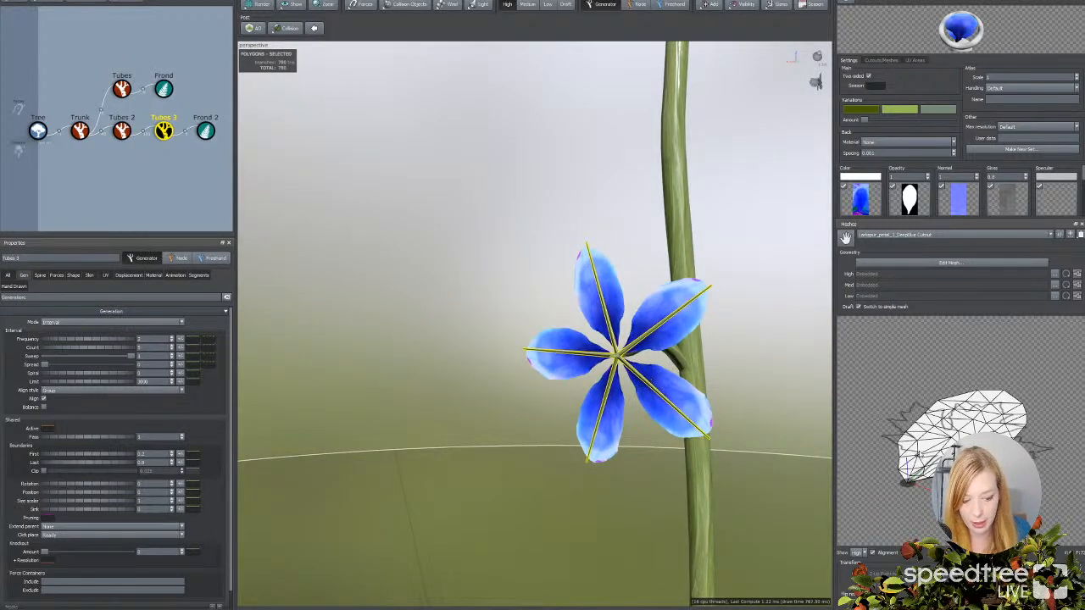
left_click_drag(890, 465, 914, 475)
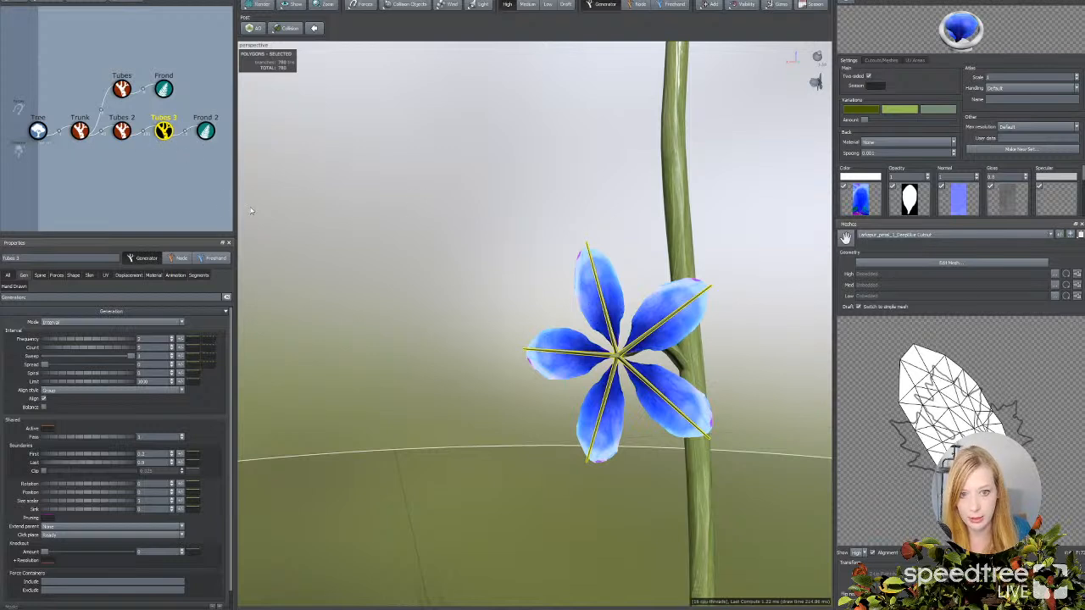
left_click(706, 5)
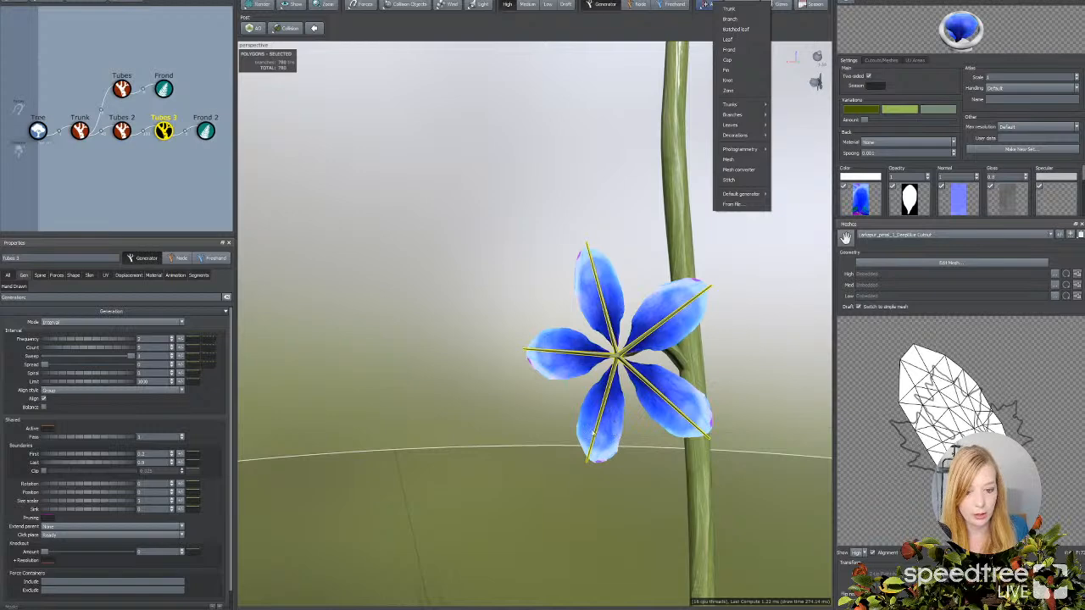
left_click(168, 163)
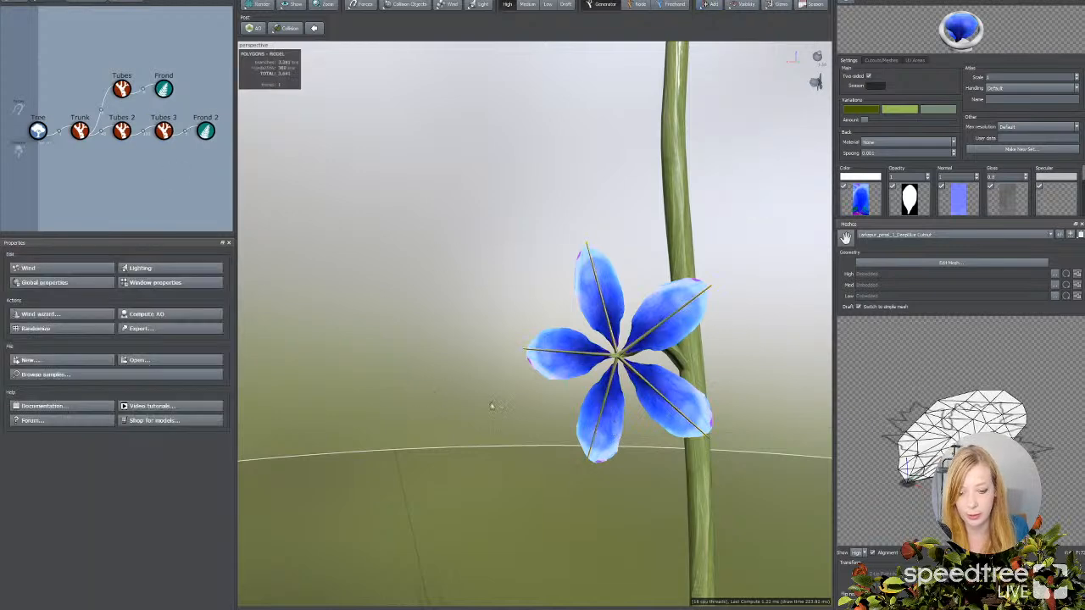
mouse_move(655, 454)
left_mouse_down()
mouse_move(632, 449)
mouse_move(649, 450)
left_mouse_up()
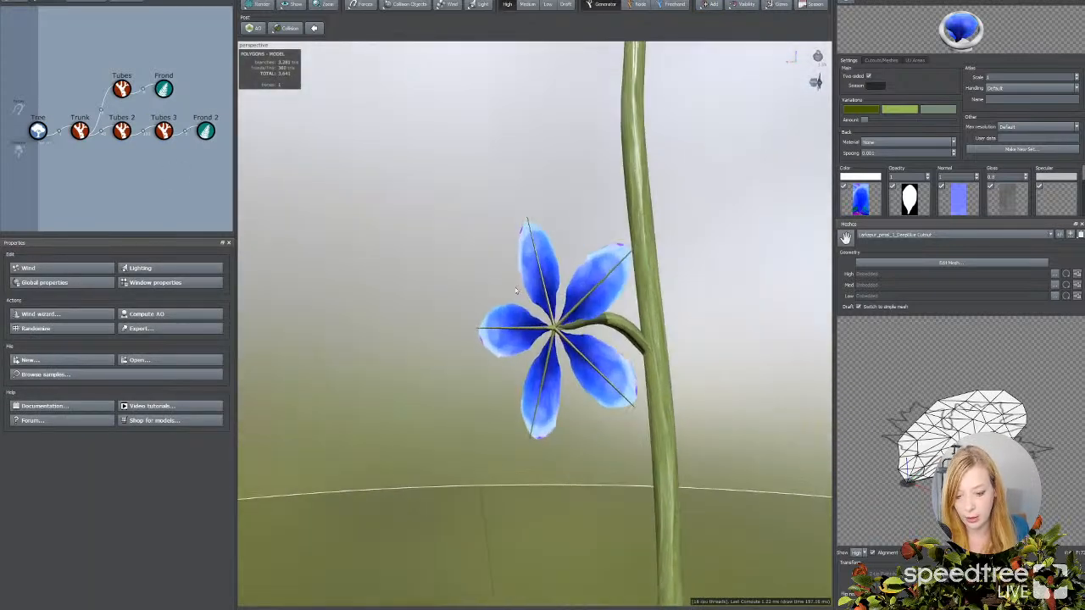
Step: Raise the Tubes 3 spine shape's Ancestor value to about 0.02 so the petals curve forward away from the stem
left_click(517, 378)
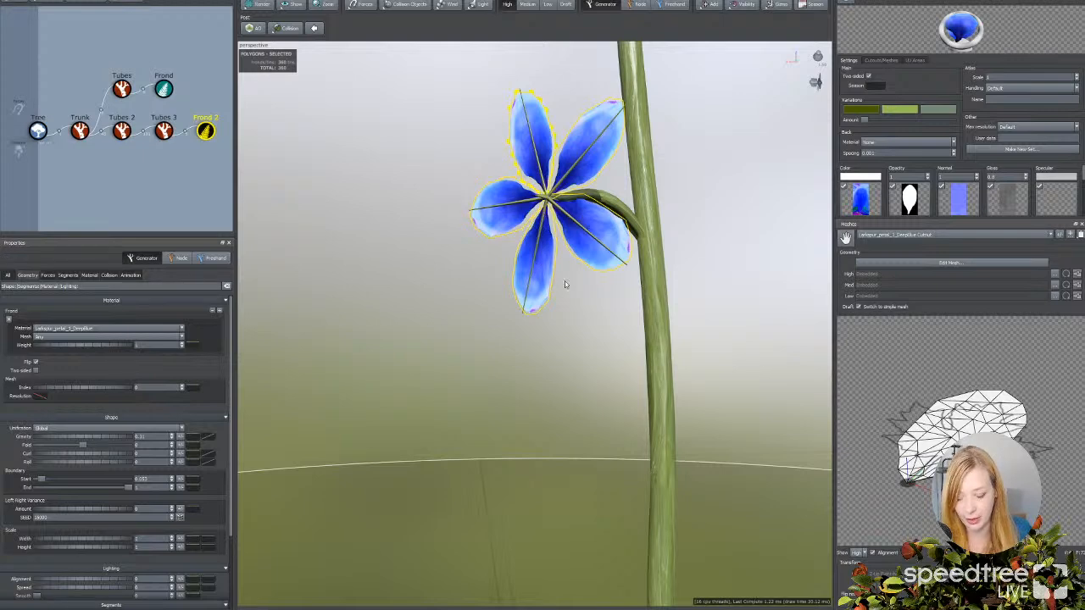
scroll(567, 286, "up", 3)
left_click_drag(565, 285, 563, 285)
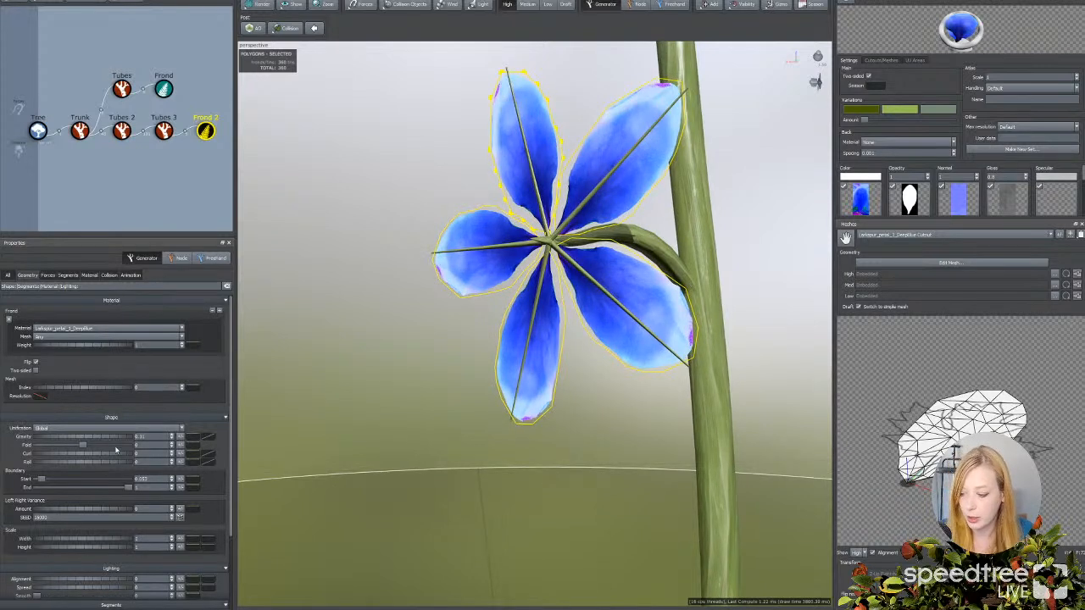
left_click(164, 129)
left_click(40, 275)
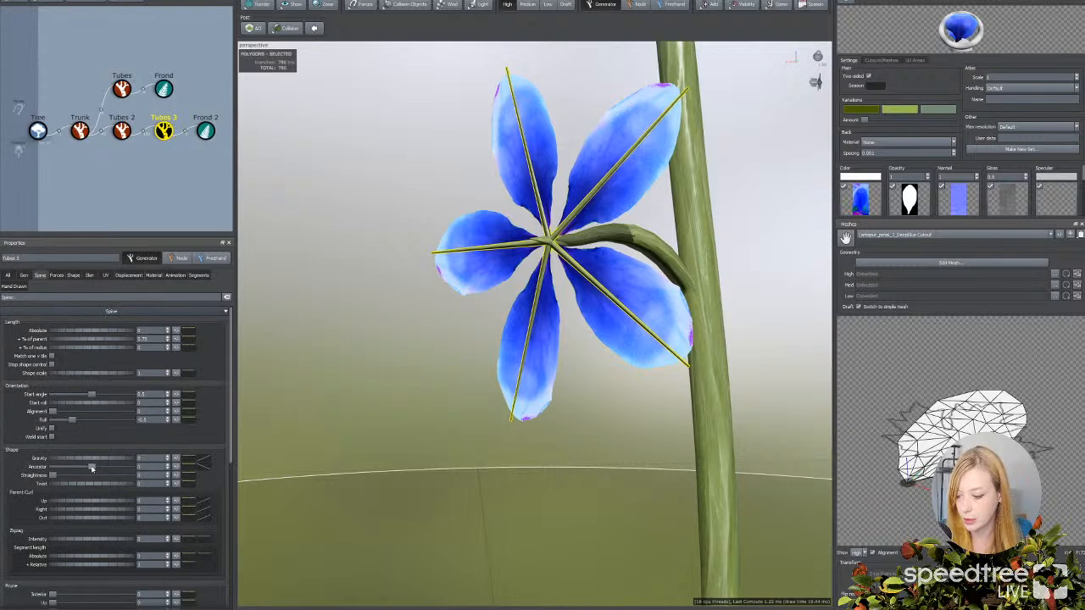
left_click_drag(91, 467, 92, 468)
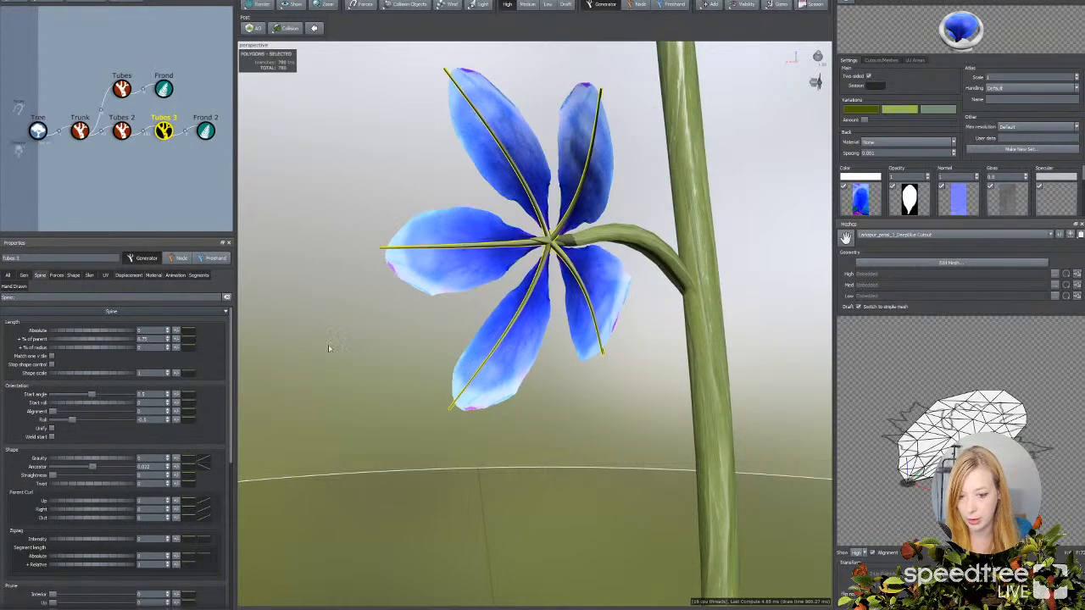
left_click_drag(554, 439, 536, 416)
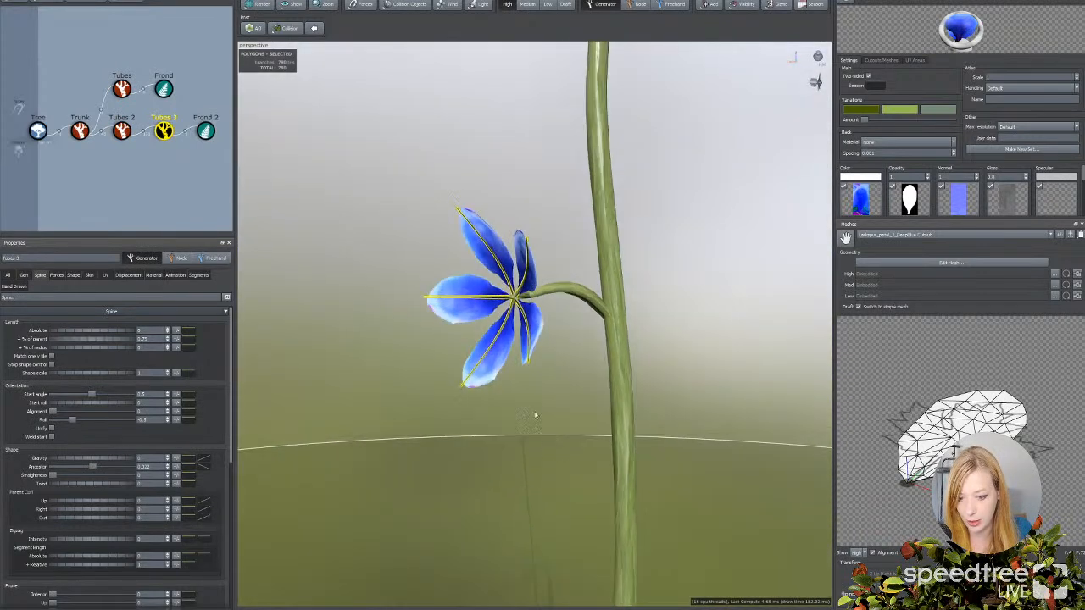
Step: Leave the isolated branch view and examine the blue flowers along the whole plant
left_click(493, 315)
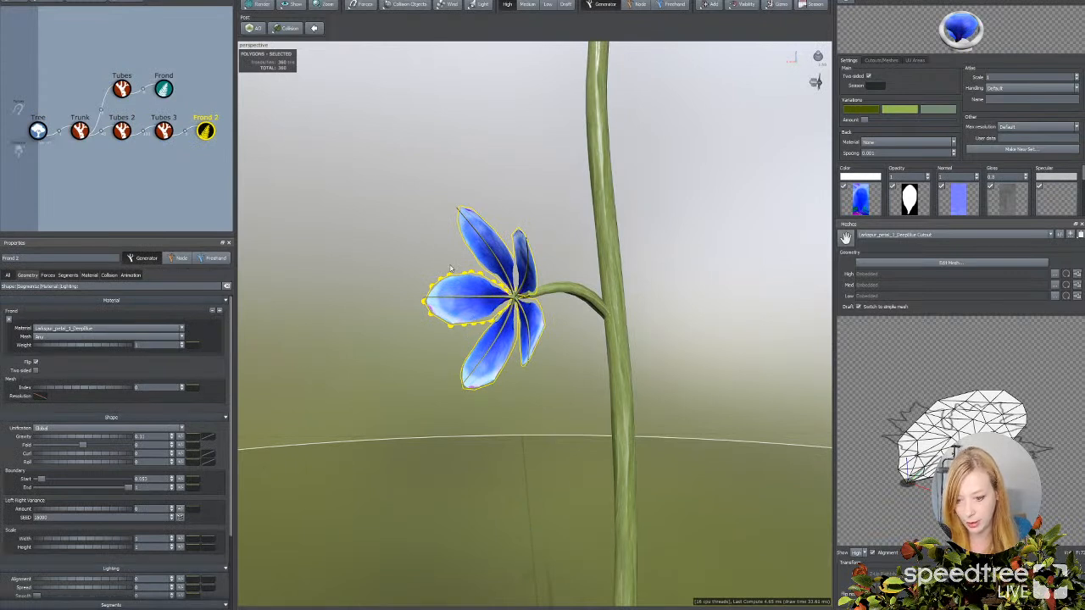
scroll(551, 399, "down", 5)
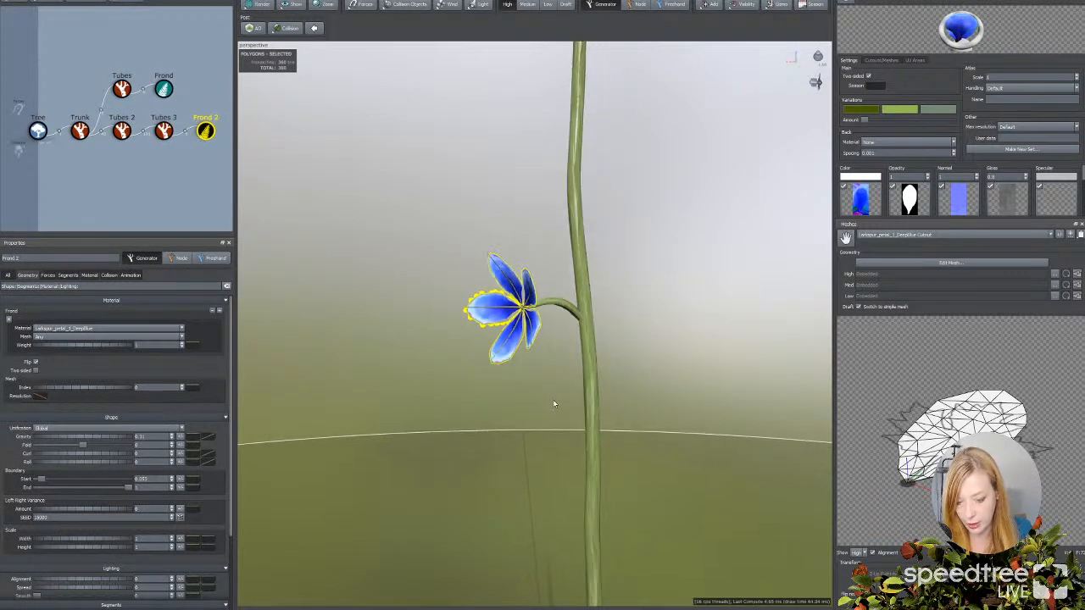
left_click(543, 390)
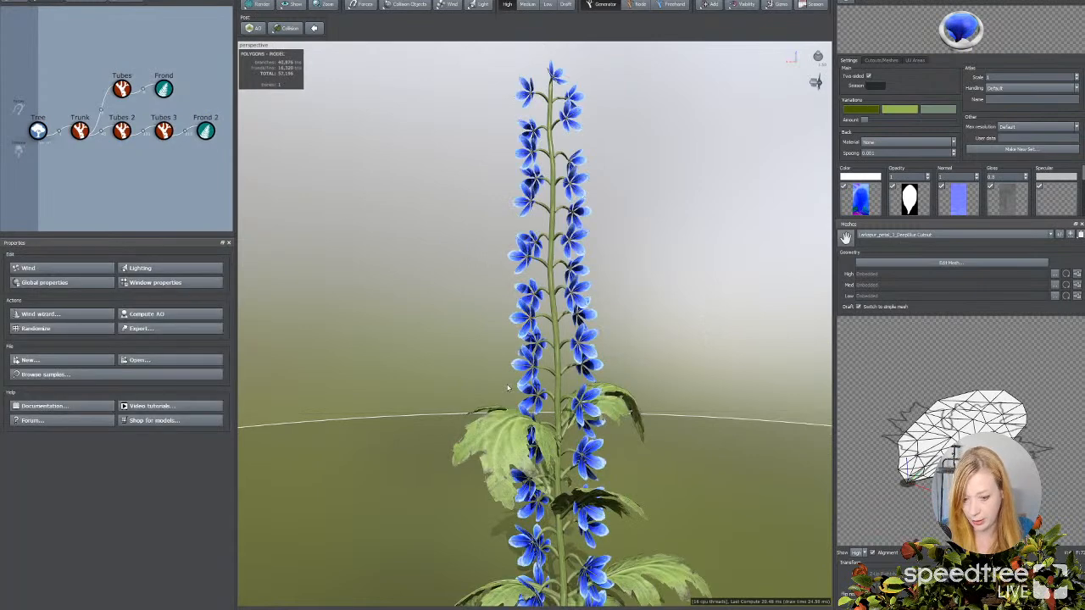
Step: Raise the Tubes 2 generation's First boundary to about 0.5 so the flower branches begin just above the upper leaves
scroll(485, 374, "down", 5)
mouse_move(486, 374)
left_mouse_down()
mouse_move(441, 376)
mouse_move(510, 374)
mouse_move(485, 381)
left_mouse_up()
scroll(510, 374, "up", 5)
left_click(538, 455)
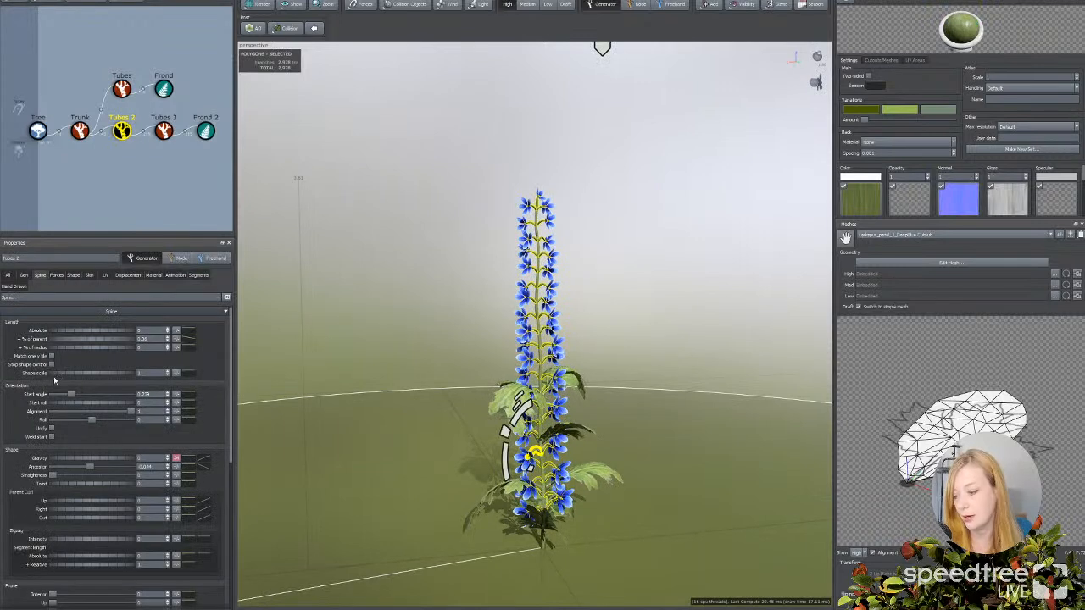
left_click(25, 275)
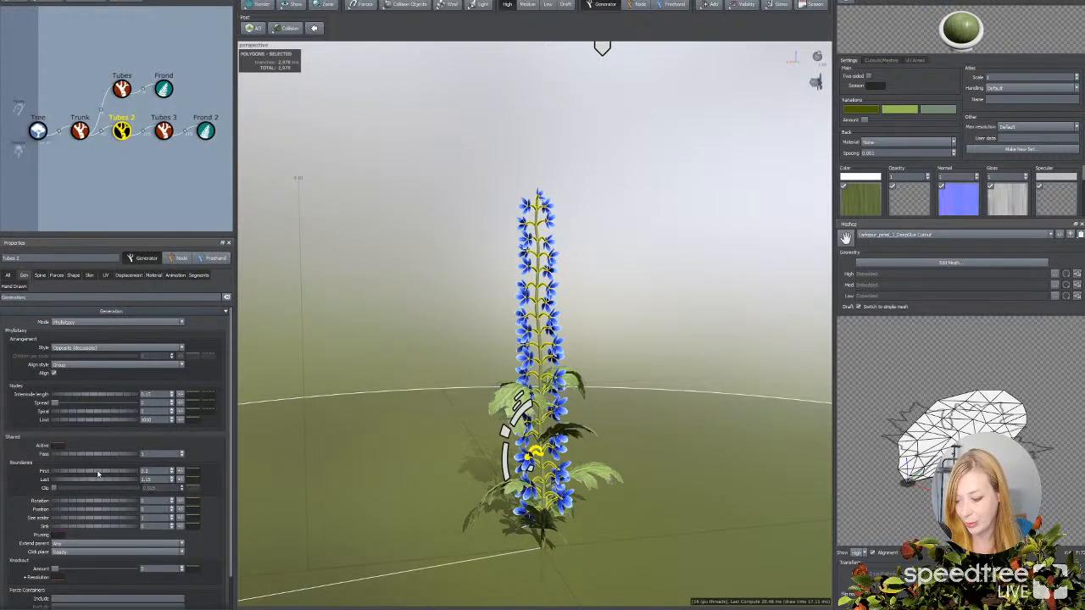
left_click_drag(97, 474, 118, 473)
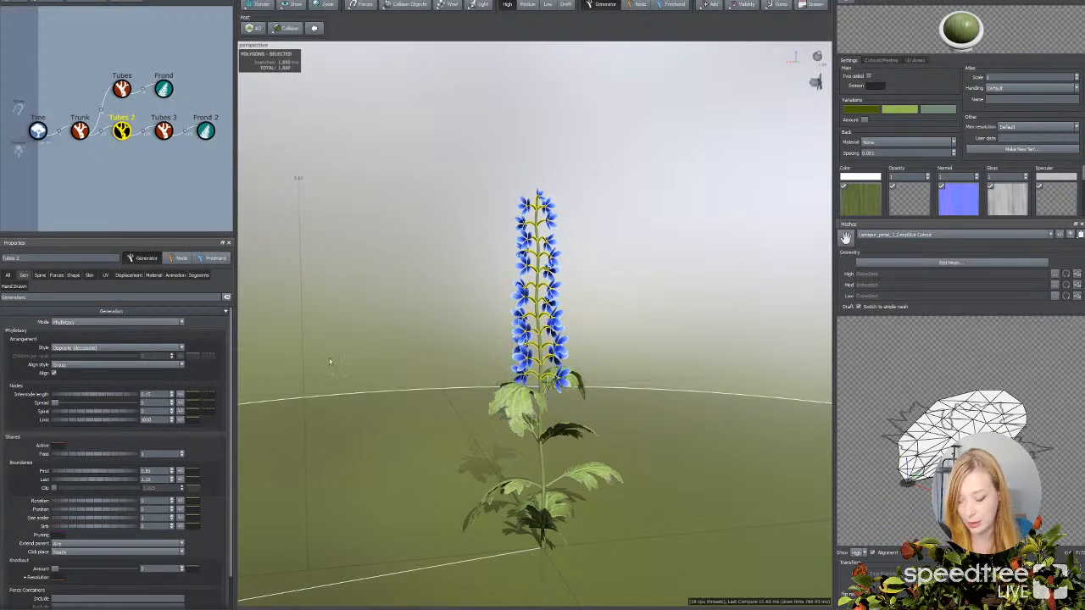
Step: Reshape the Tubes 2 length % of parent curve to shorten the lowest flower branches, peak slightly above them and lengthen the uppermost ones
left_click(40, 274)
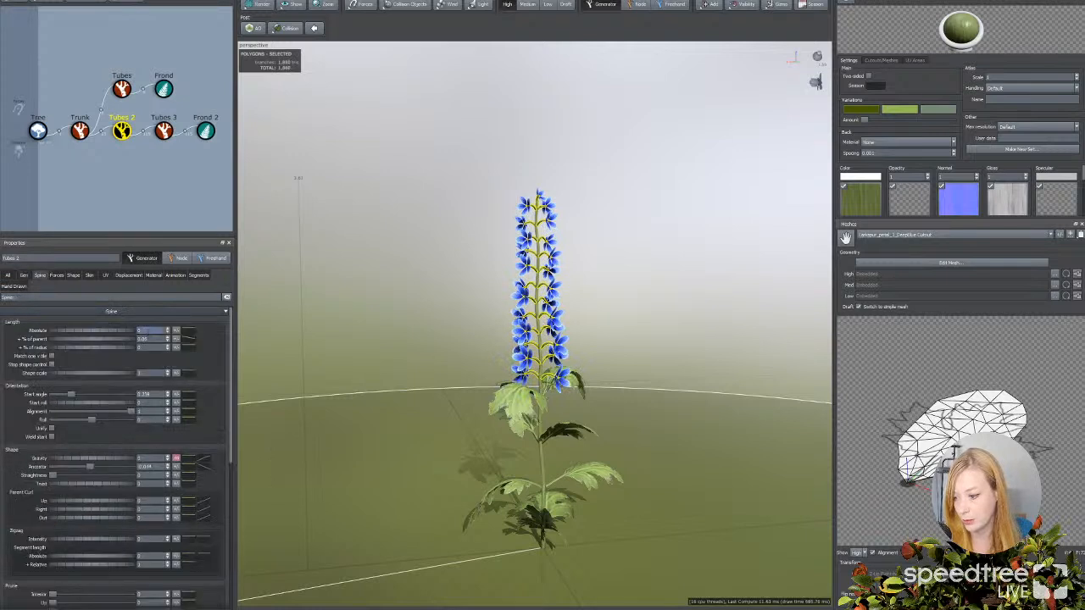
left_click(187, 339)
left_click(255, 376)
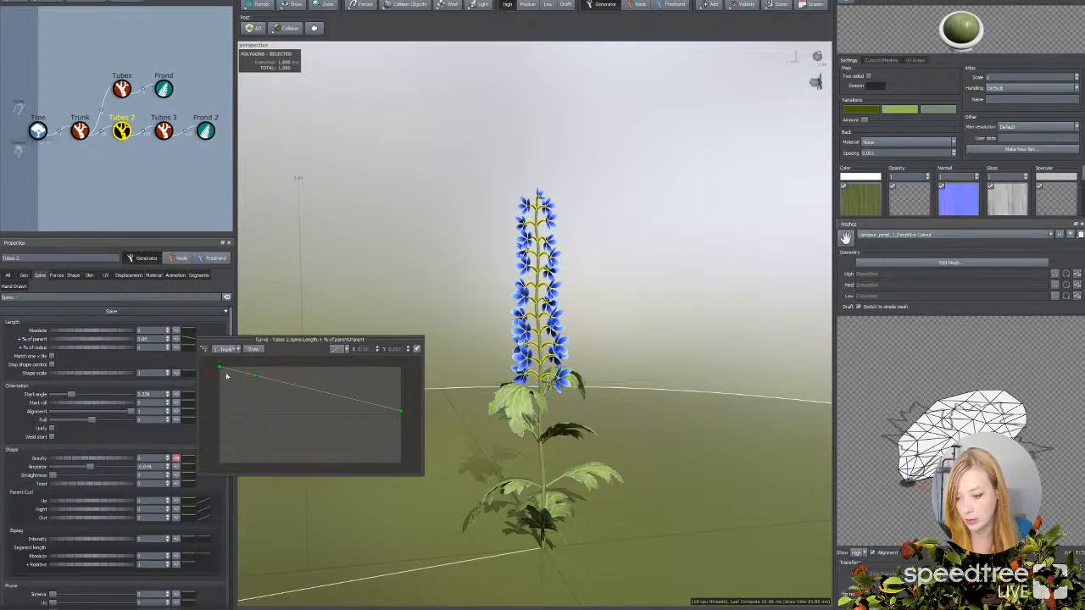
left_click_drag(218, 371, 231, 442)
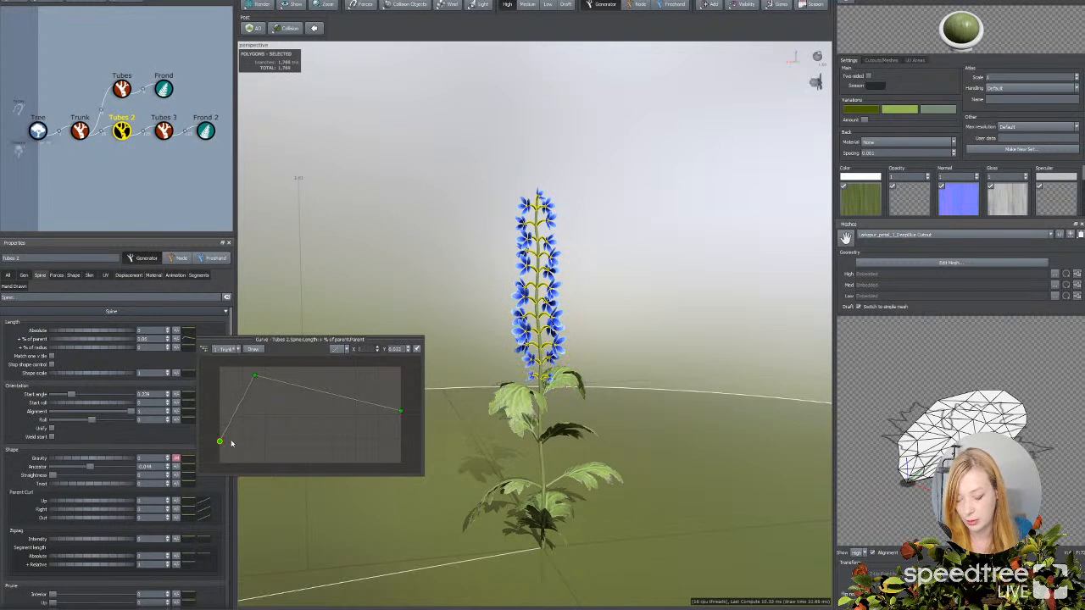
left_click_drag(254, 376, 263, 393)
left_click(266, 381)
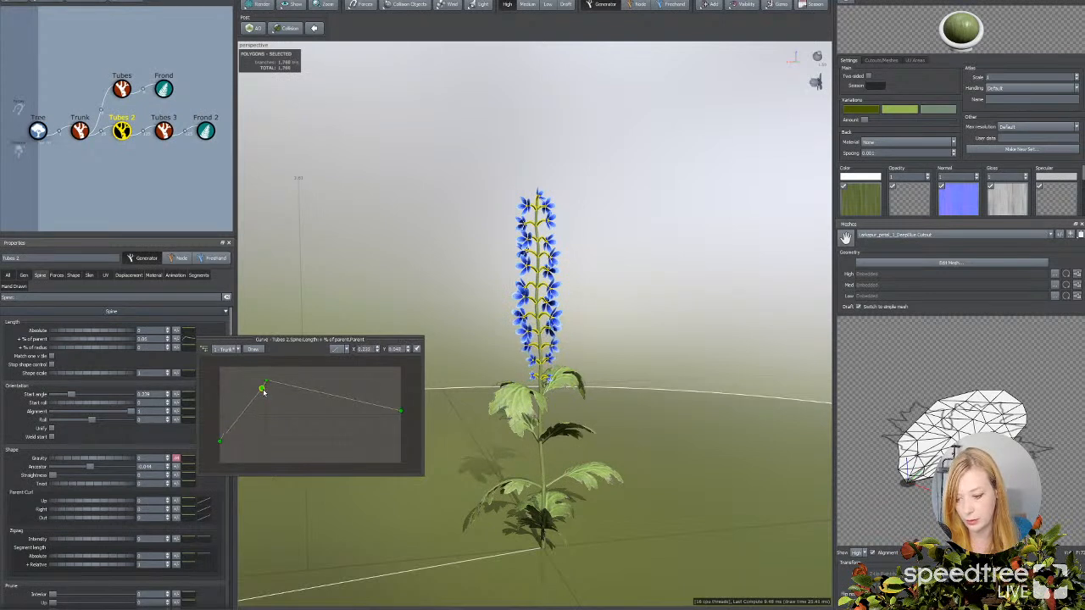
mouse_move(402, 414)
left_mouse_down()
mouse_move(402, 428)
mouse_move(404, 395)
left_mouse_up()
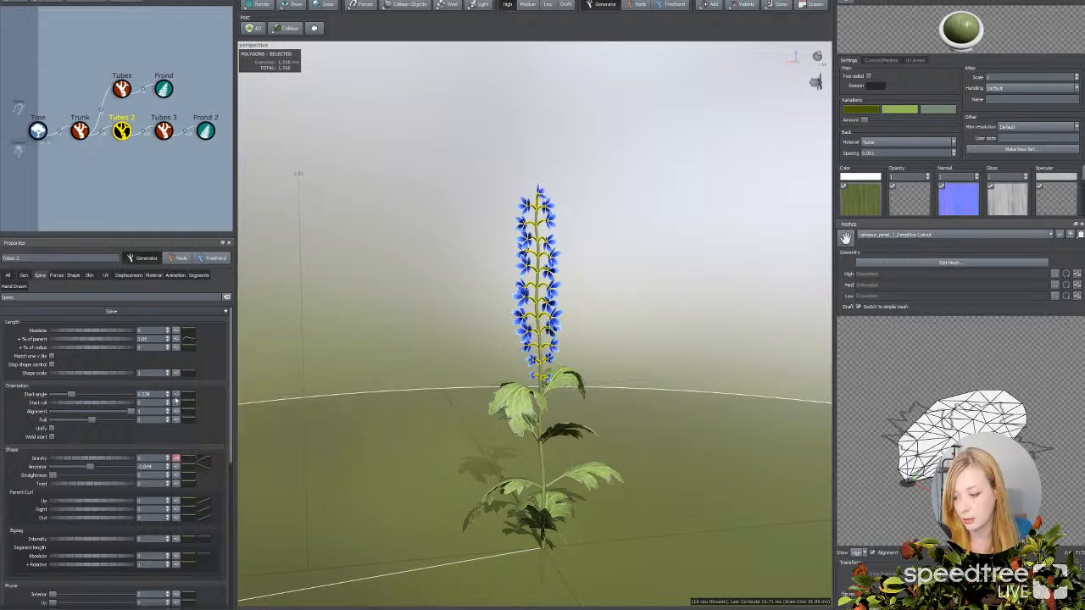
Step: Reshape the Tubes 2 start angle parent curve so it slopes down toward the top of the stem
left_click(175, 394)
left_click_drag(401, 424, 338, 450)
left_click(360, 457)
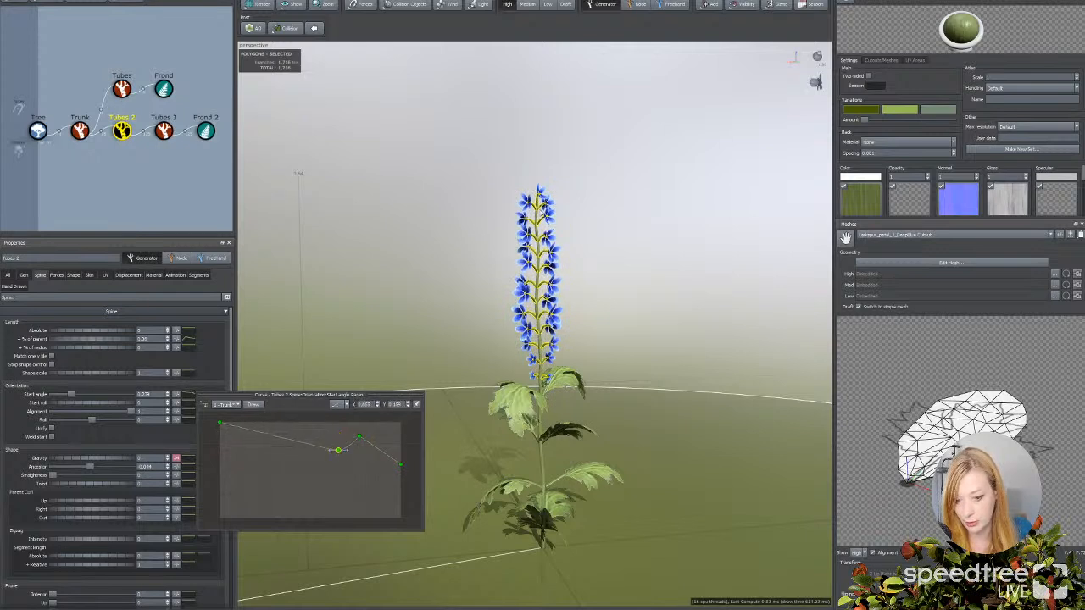
left_click(409, 294)
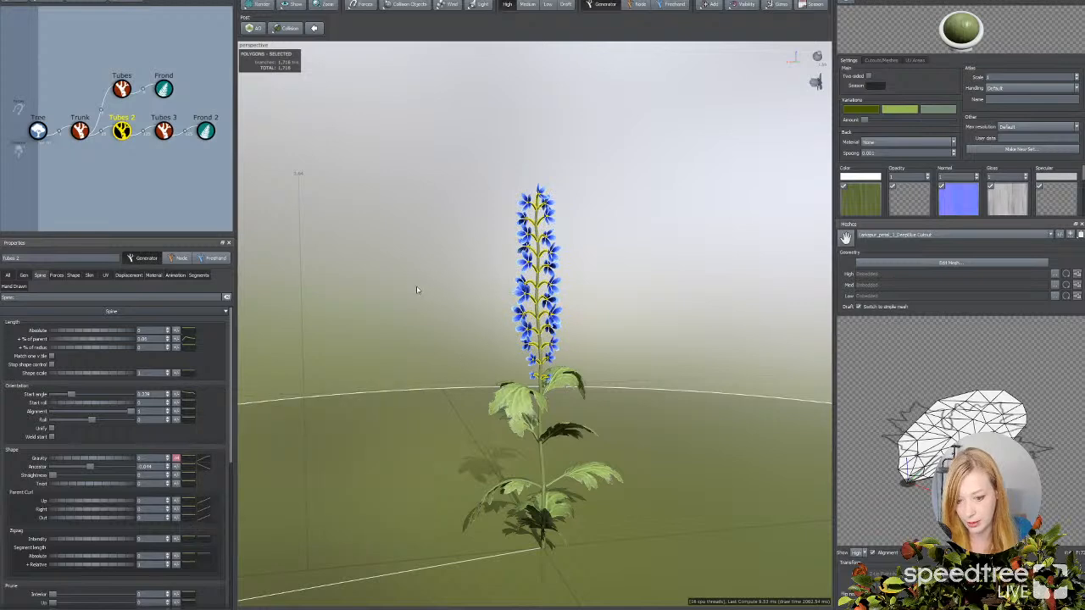
mouse_move(416, 290)
left_mouse_down()
mouse_move(365, 287)
mouse_move(374, 303)
mouse_move(442, 293)
mouse_move(431, 295)
left_mouse_up()
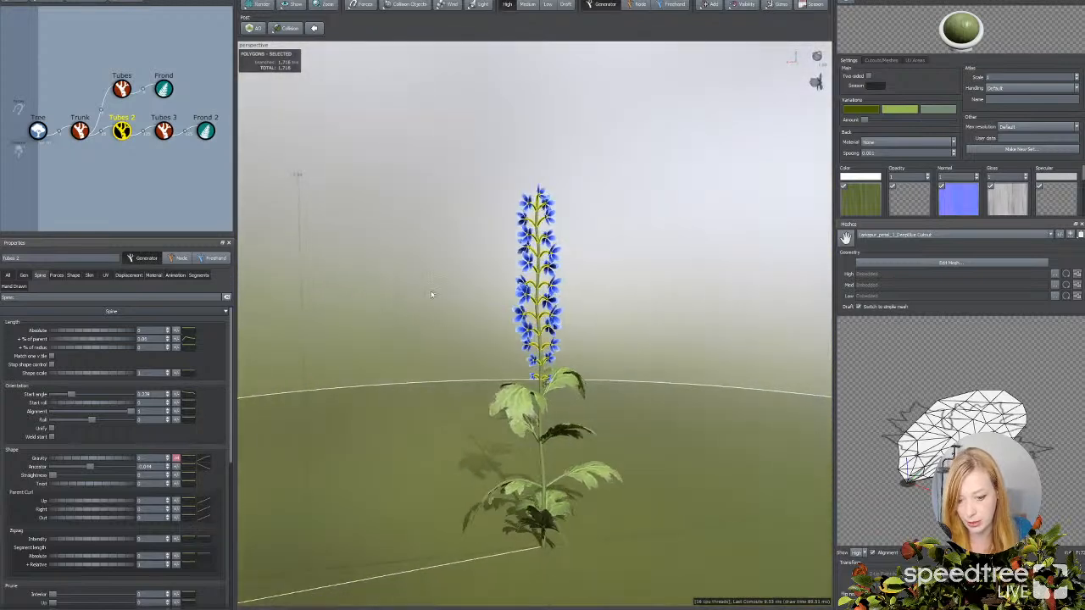
Step: Set the Frond 2 petals' boundary start to 0 and widen them to a width scale of about 1.23
left_click(532, 339)
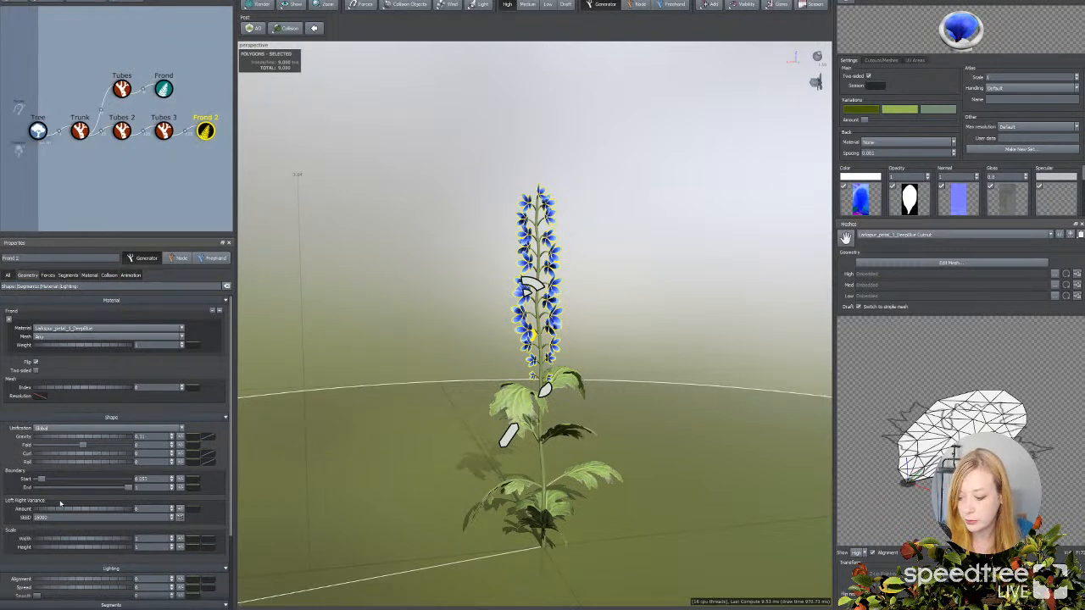
left_click_drag(41, 478, 34, 478)
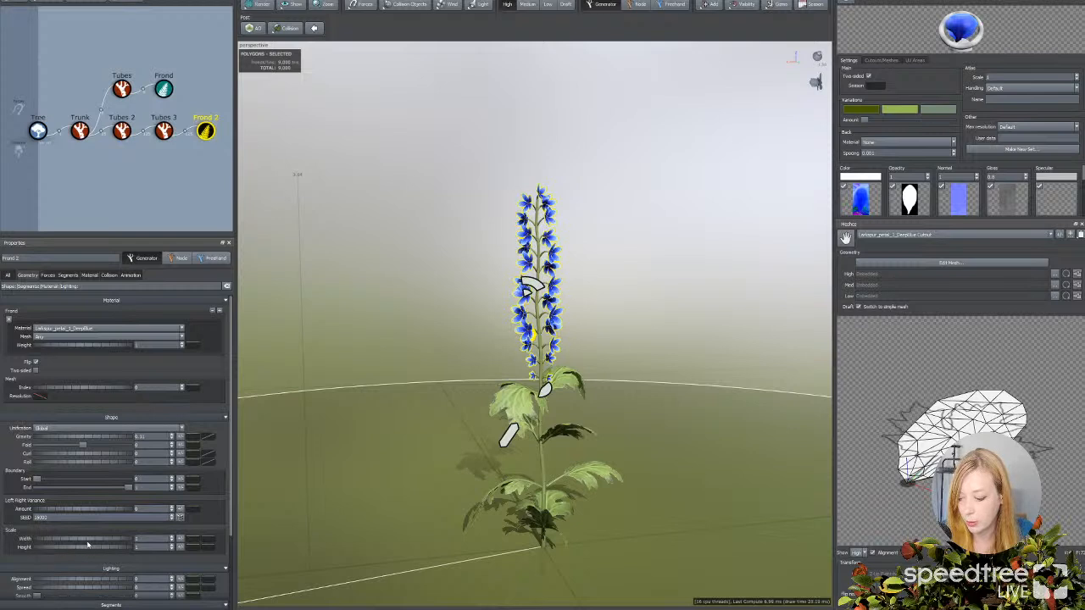
left_click_drag(105, 543, 117, 542)
scroll(412, 459, "up", 10)
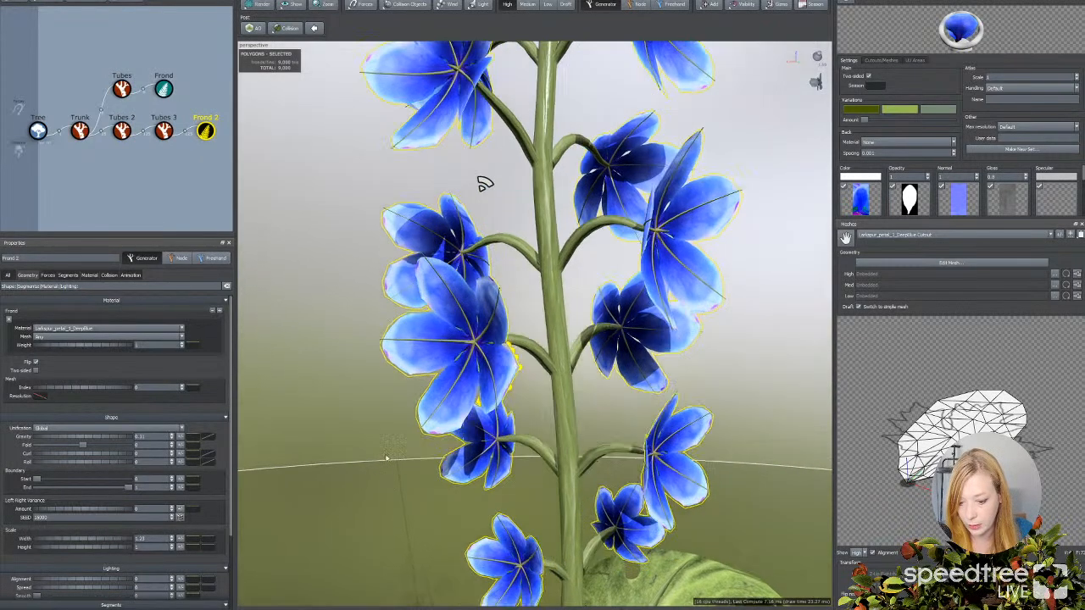
Step: Set the Frond 2 petals' roll to about 0.09 and raise the start of the roll profile curve slightly
mouse_move(387, 456)
left_mouse_down()
mouse_move(367, 454)
mouse_move(383, 452)
left_mouse_up()
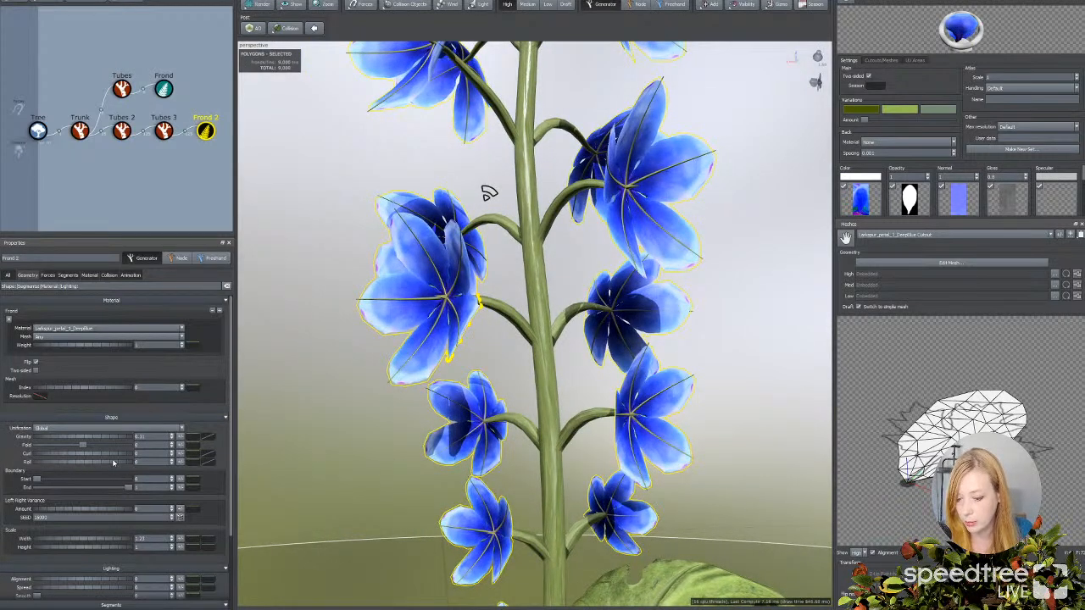
left_click_drag(113, 463, 117, 463)
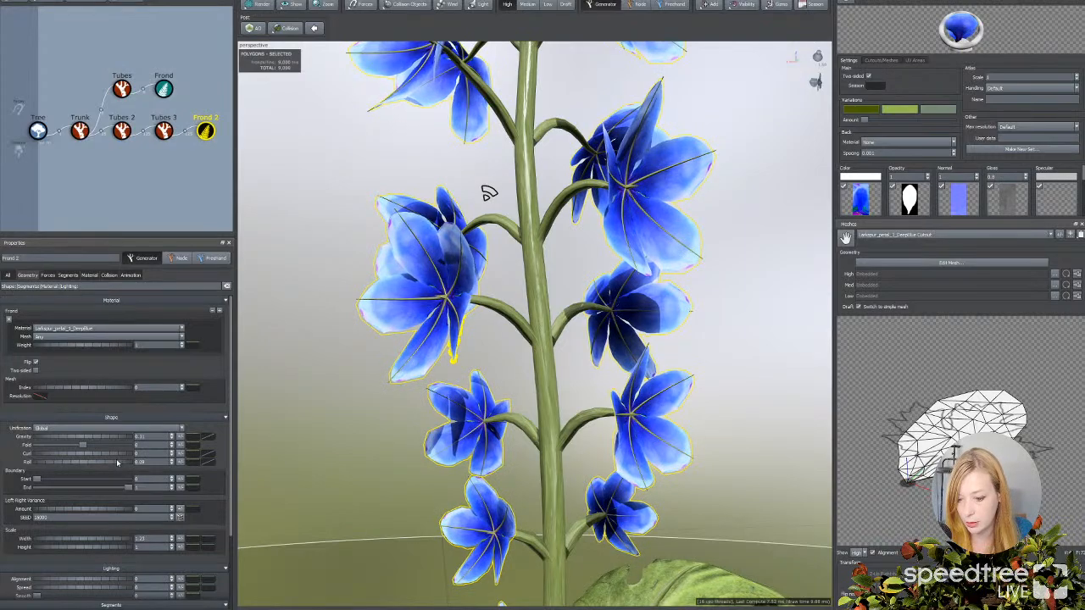
mouse_move(489, 193)
left_mouse_down()
mouse_move(497, 179)
mouse_move(476, 180)
mouse_move(482, 185)
left_mouse_up()
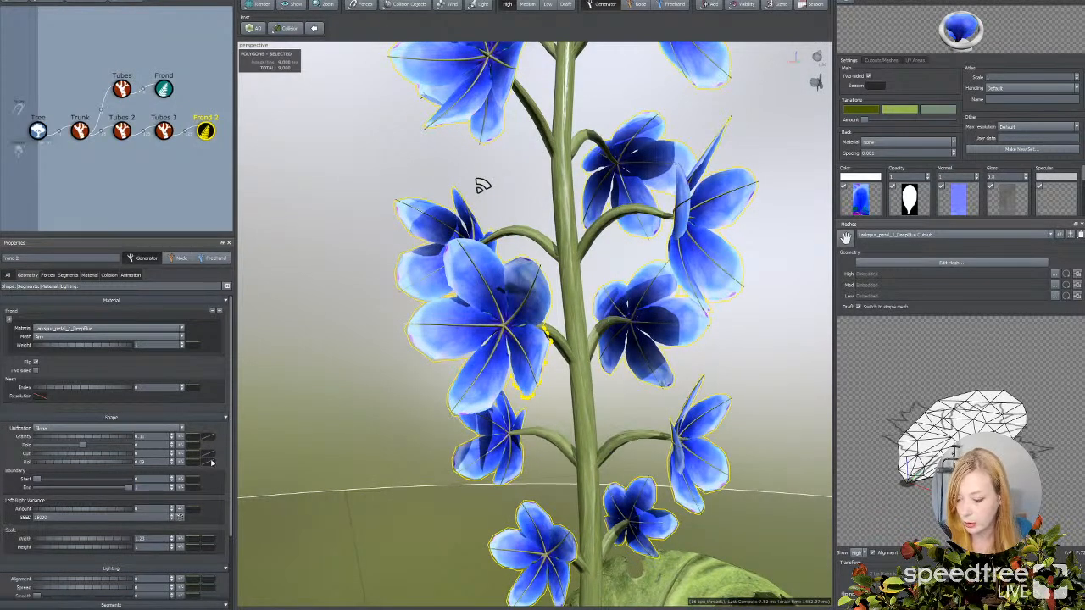
left_click(210, 462)
mouse_move(239, 586)
left_mouse_down()
mouse_move(244, 496)
mouse_move(251, 574)
left_mouse_up()
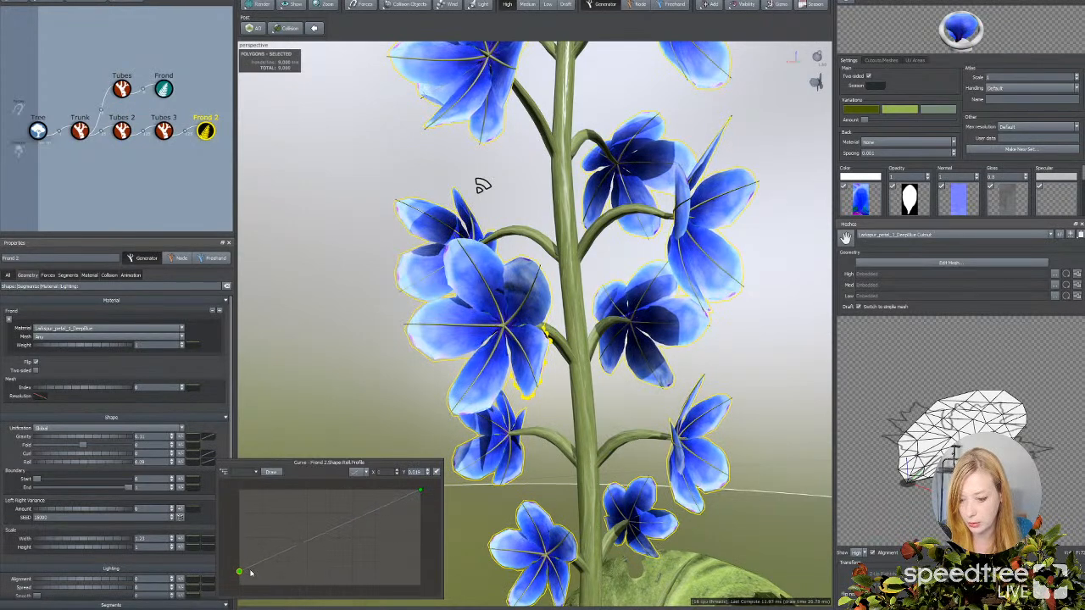
Step: Set the Frond 2 left/right variance amount to about 1.47 and the petals' curl to about 0.31
left_click_drag(59, 509, 122, 512)
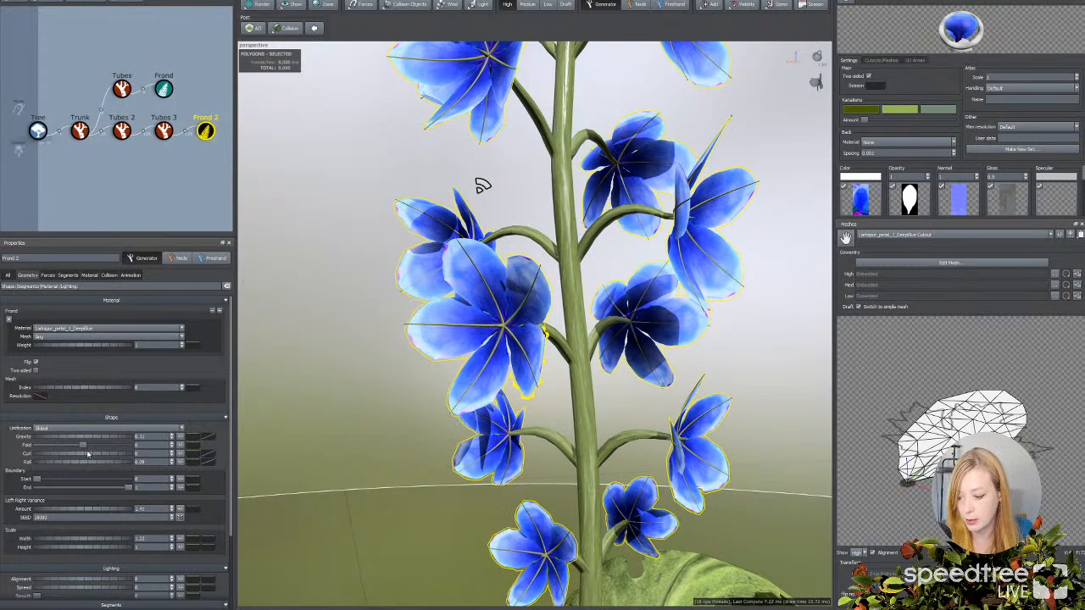
left_click_drag(96, 455, 115, 457)
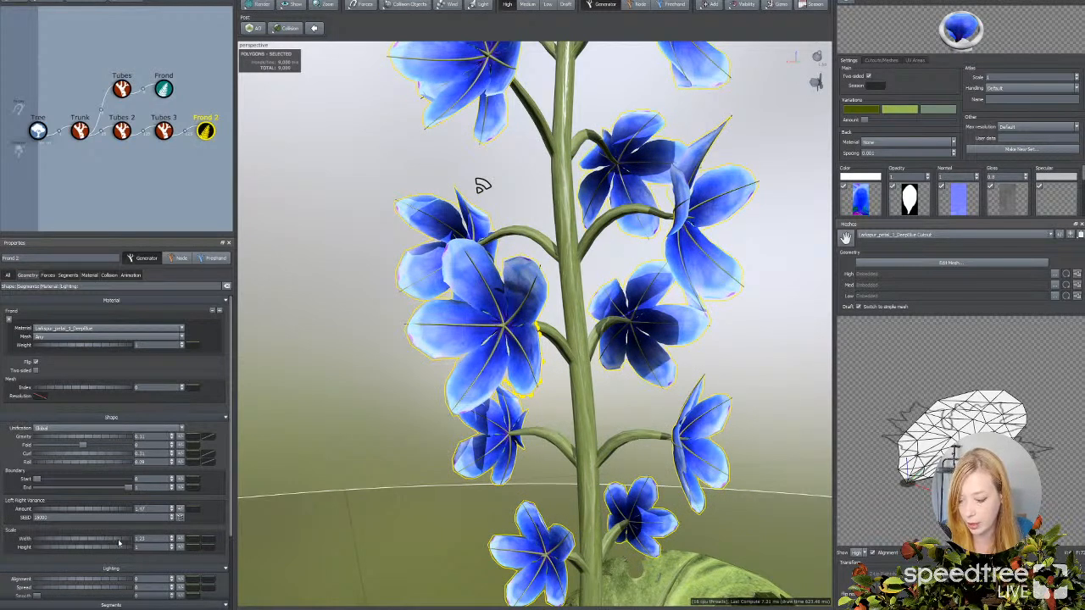
left_click(210, 540)
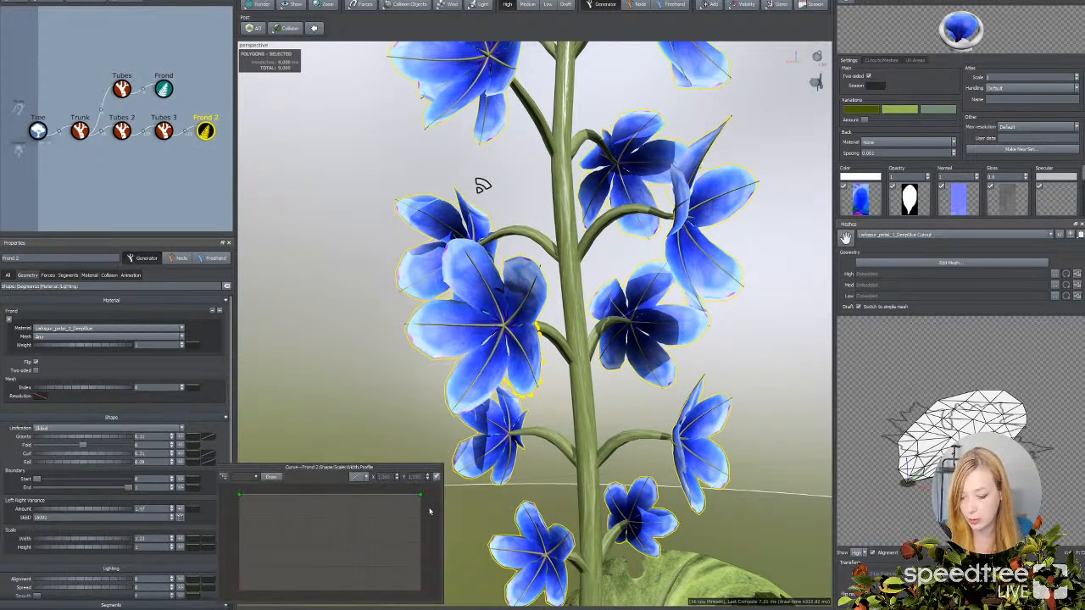
Step: Switch to the browser's delphinium reference photos, examine the flower shapes and spikes, and return to the plant model
key("alt+Tab")
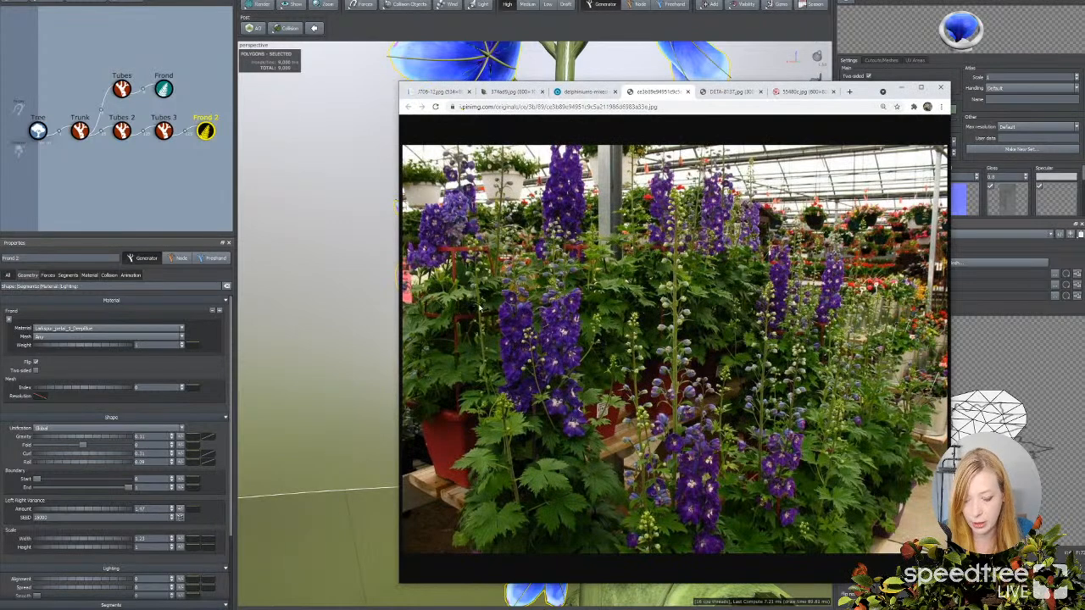
left_click(596, 90)
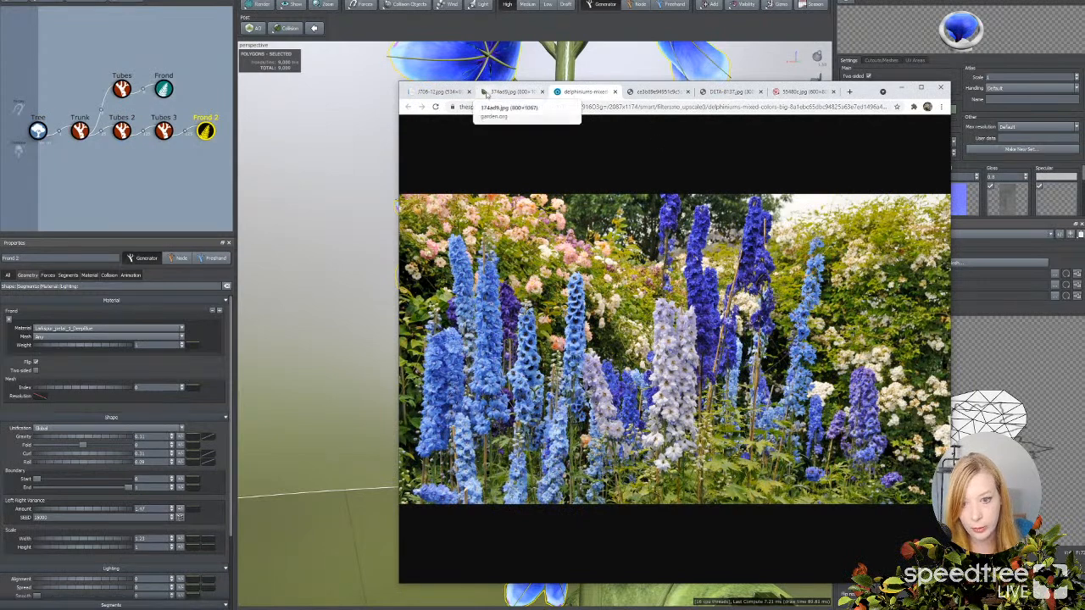
left_click(509, 90)
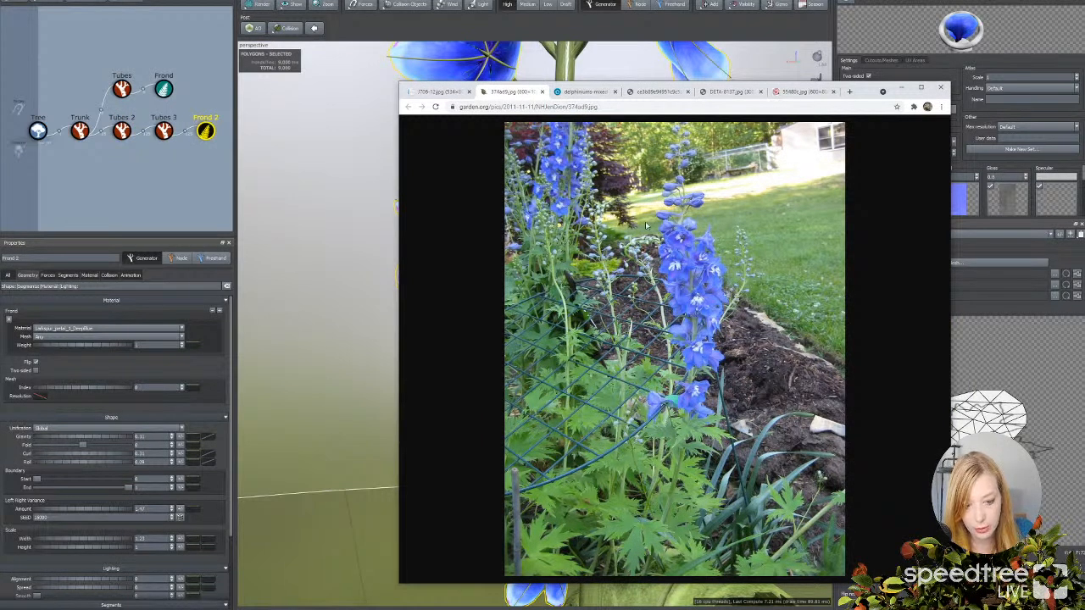
left_click(372, 293)
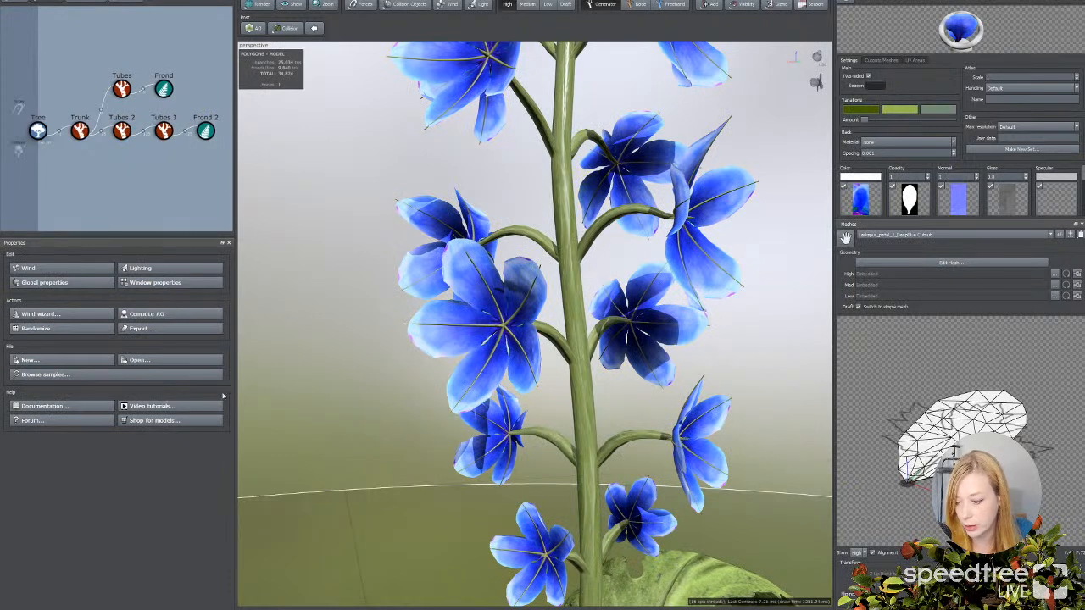
Step: Reshape the Frond 2 width profile curve with added points so the petals dip near the base and narrow at the tips
left_click(205, 129)
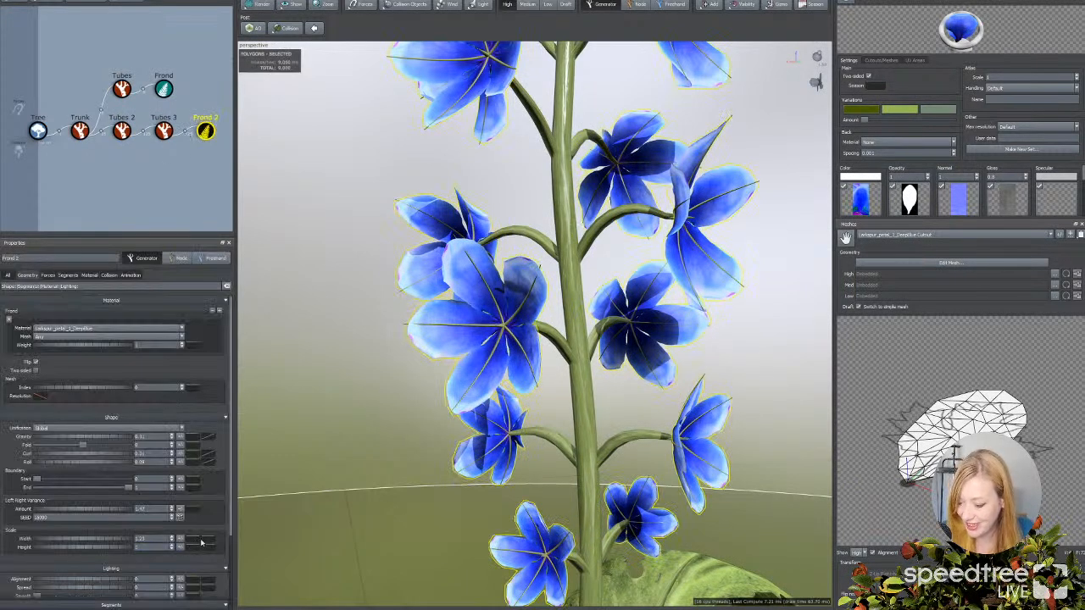
left_click(202, 541)
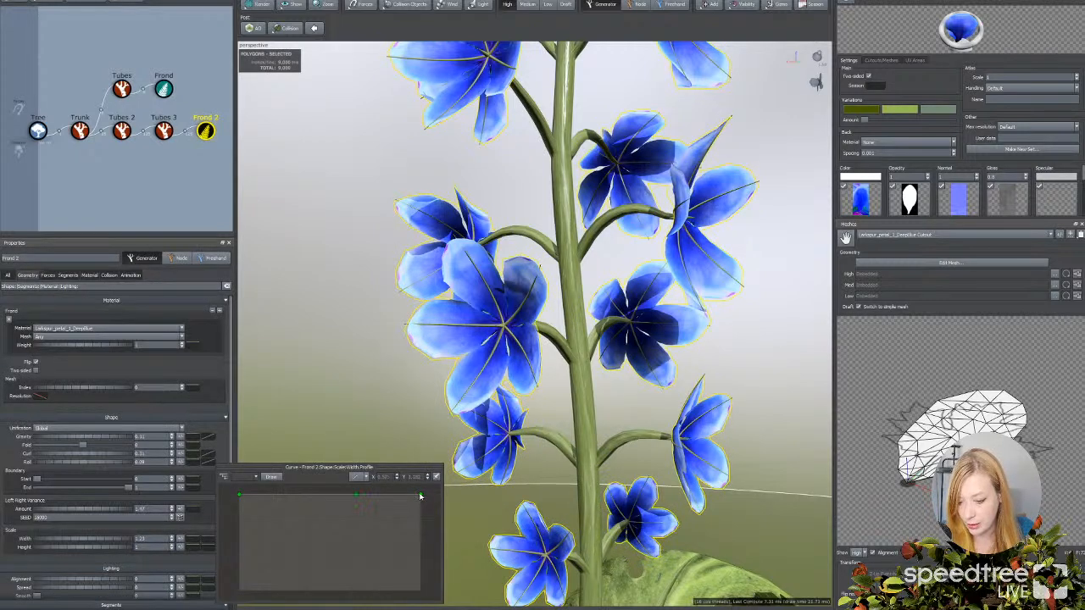
left_click_drag(420, 496, 419, 543)
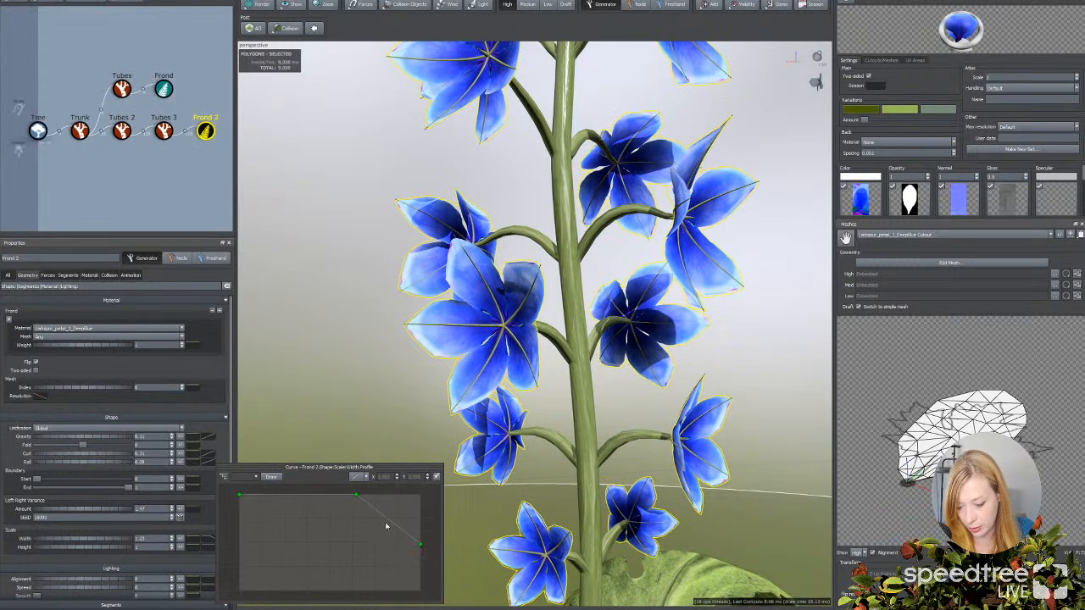
left_click(386, 518)
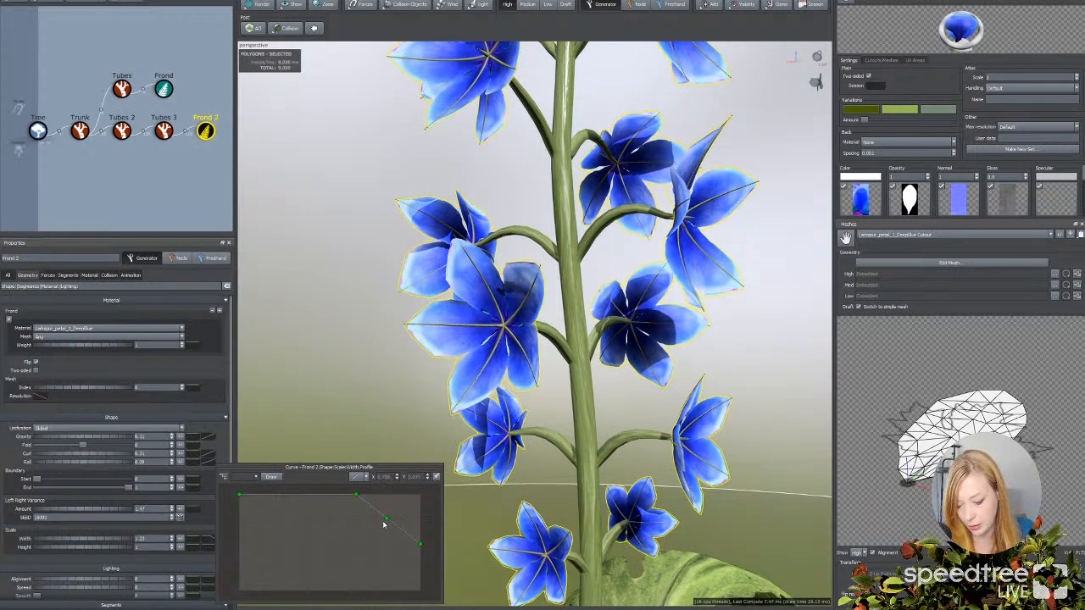
left_click_drag(387, 518, 417, 511)
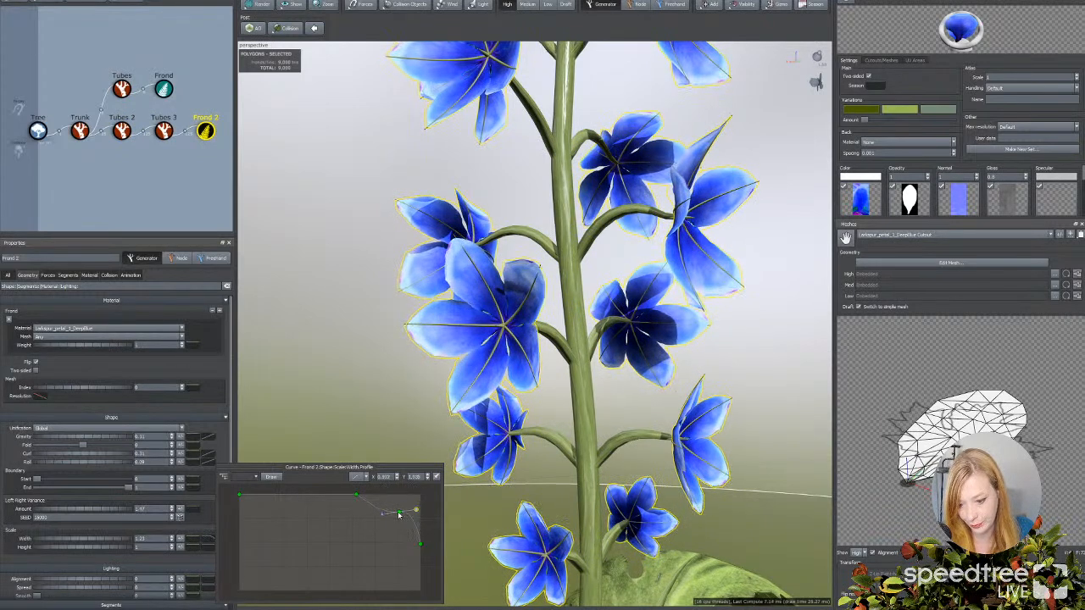
left_click_drag(356, 495, 306, 506)
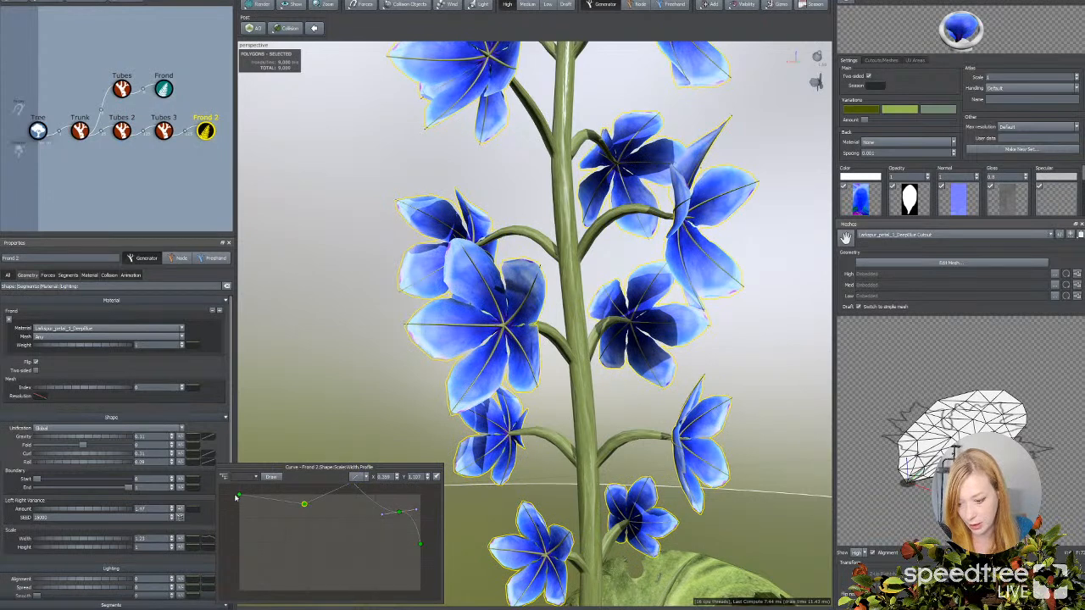
mouse_move(239, 495)
left_mouse_down()
mouse_move(248, 560)
mouse_move(247, 499)
mouse_move(296, 492)
mouse_move(296, 506)
left_mouse_up()
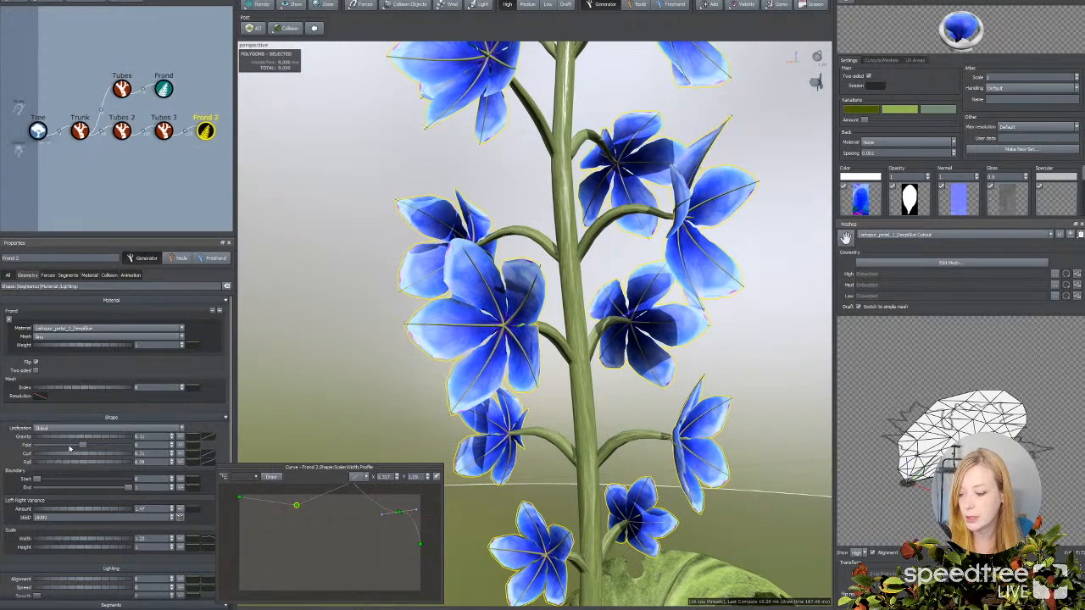
Step: Raise the Frond 2 petals' fold slightly above zero and check the flowers along the stem
left_click_drag(86, 446, 92, 447)
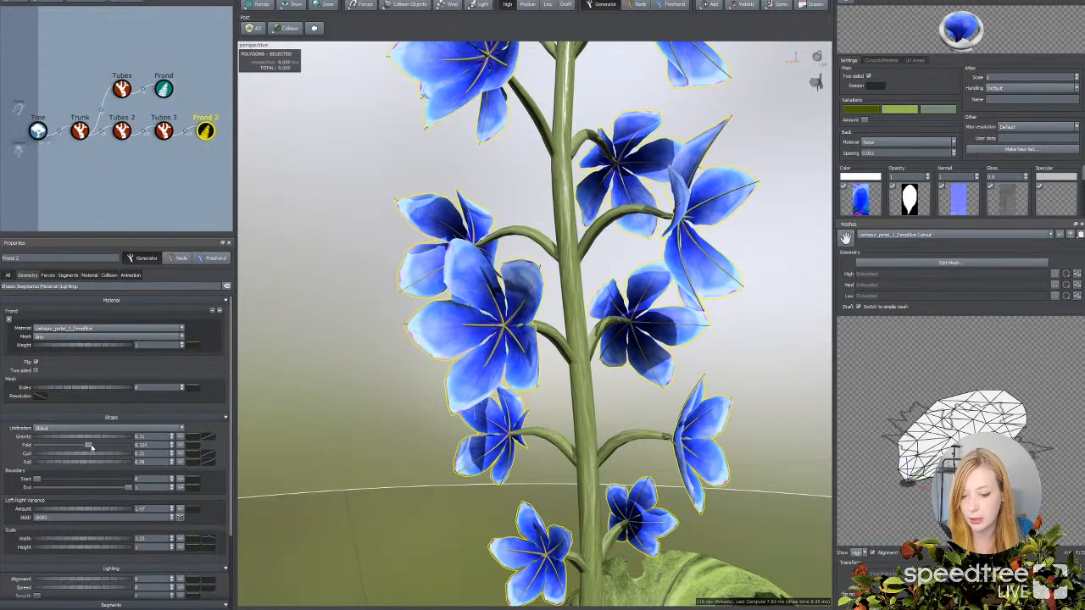
left_click(321, 443)
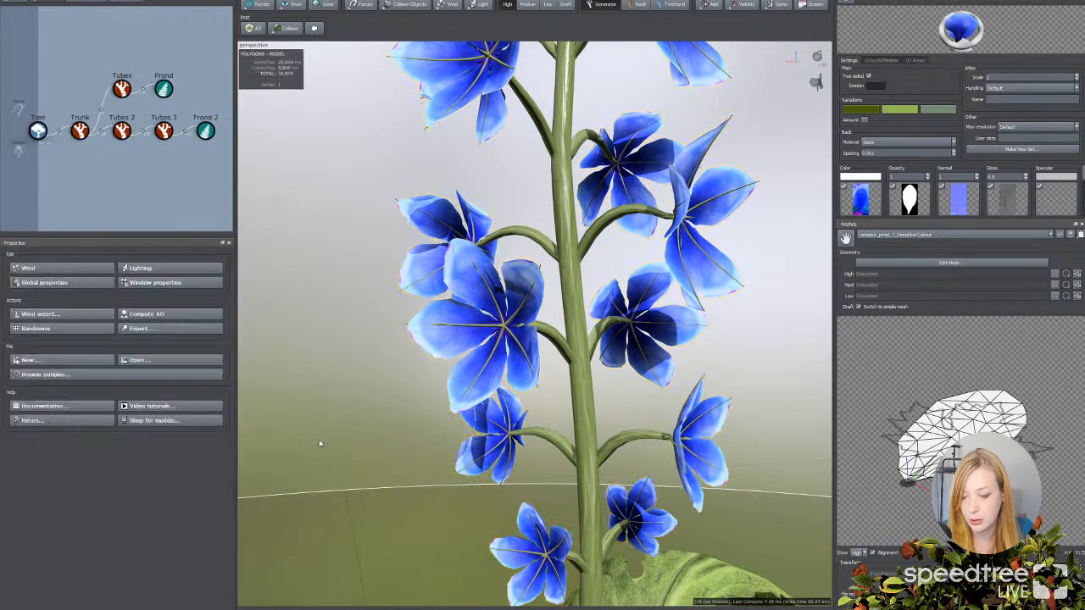
mouse_move(382, 494)
left_mouse_down()
mouse_move(335, 504)
mouse_move(434, 503)
mouse_move(433, 514)
mouse_move(384, 501)
left_mouse_up()
scroll(335, 503, "down", 5)
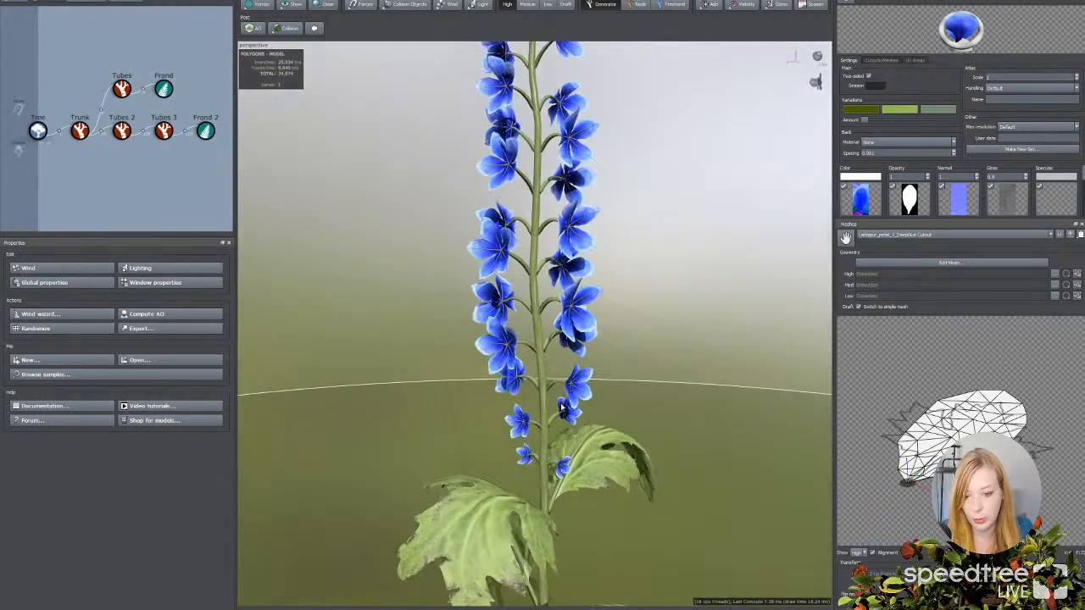
Step: Give Tubes 3's ancestor setting a variance of about 0.024 with Gaussian distribution, fully cohesive and with outliers moderately favored
left_click_drag(545, 497, 562, 402)
left_click(164, 130)
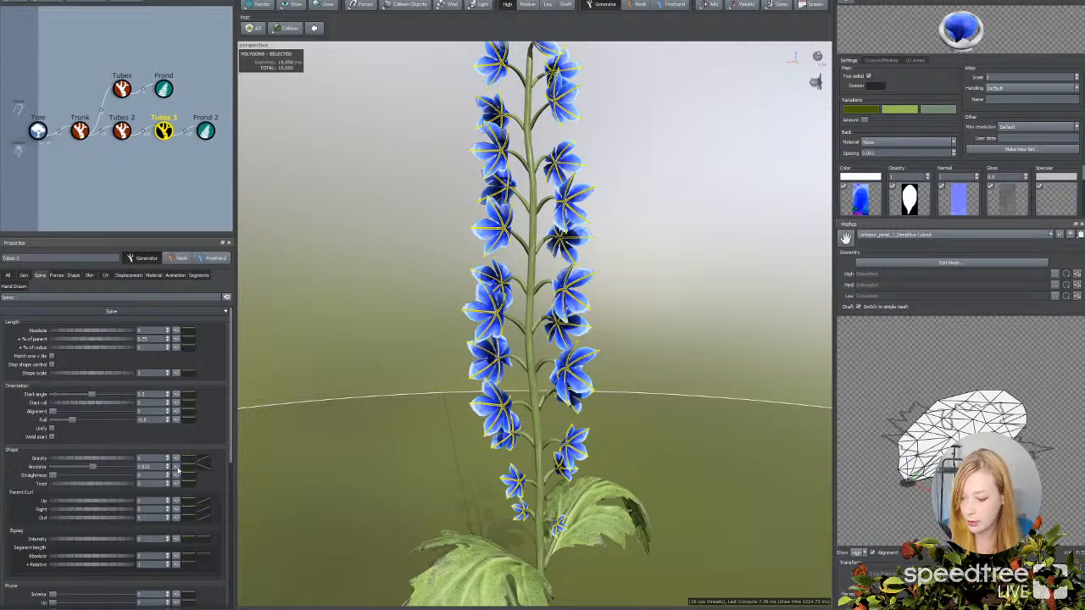
left_click(176, 467)
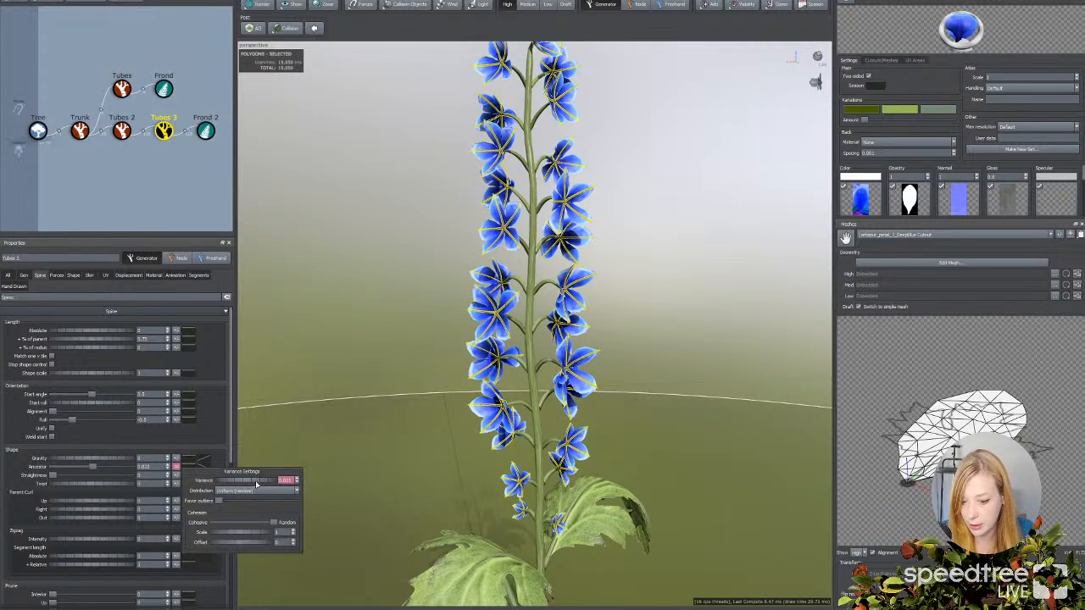
left_click(242, 491)
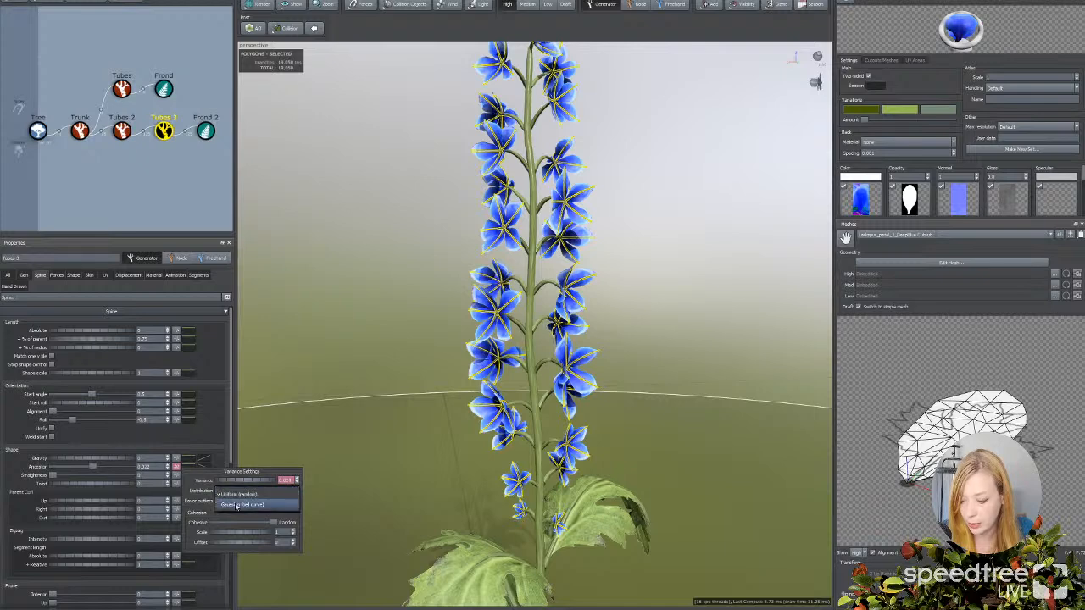
left_click(239, 504)
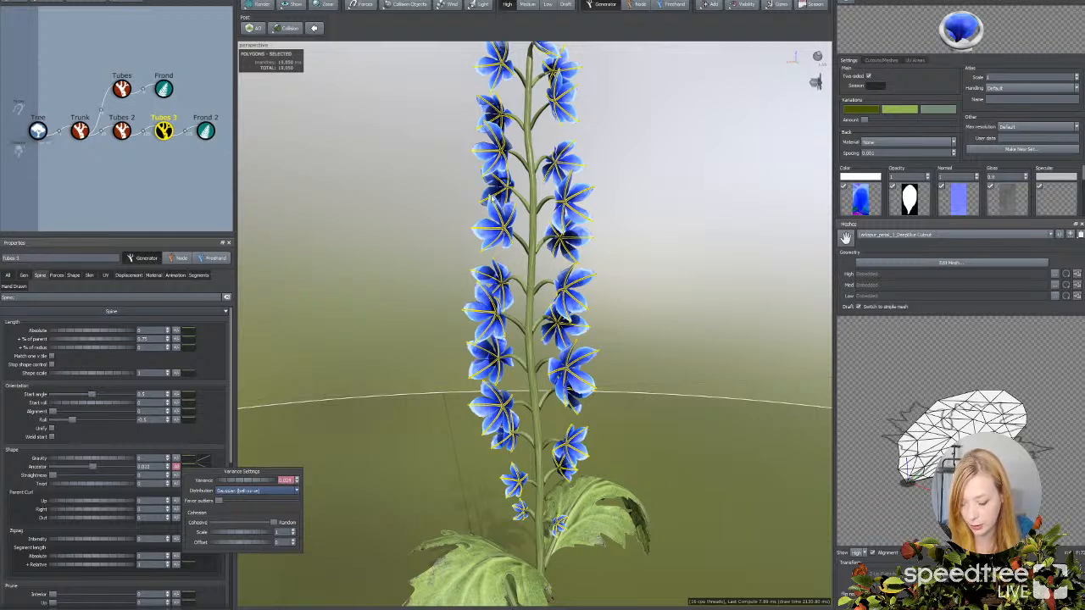
left_click_drag(274, 523, 258, 501)
left_click(424, 429)
left_click_drag(424, 429, 560, 345)
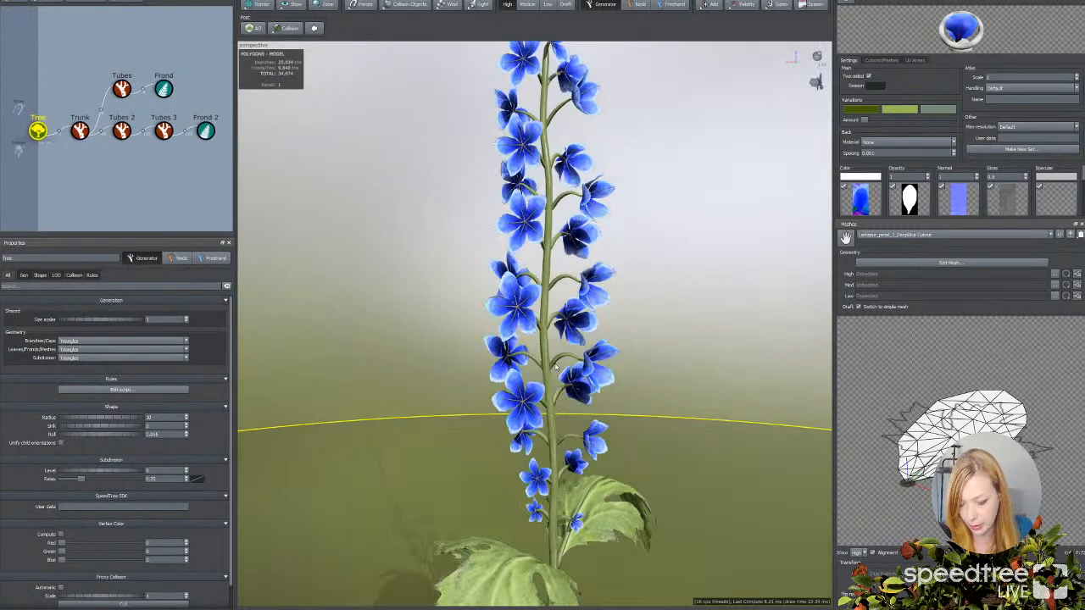
Step: Add variance to the Up, Right and Out parent curl of the Tubes 2 flower stalks
left_click(549, 368)
left_click(541, 369)
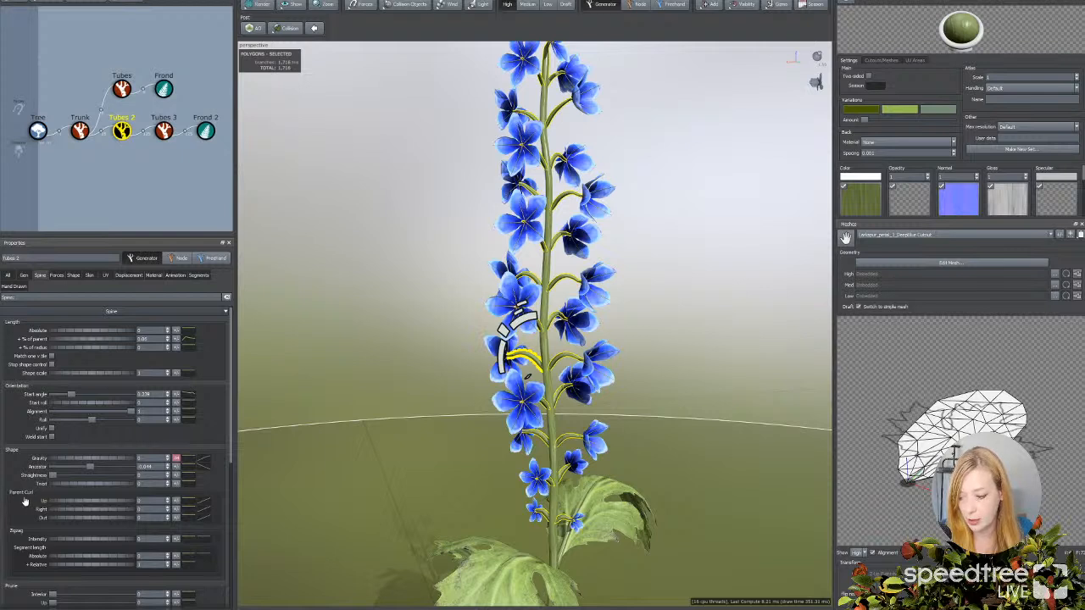
left_click(363, 3)
mouse_move(409, 61)
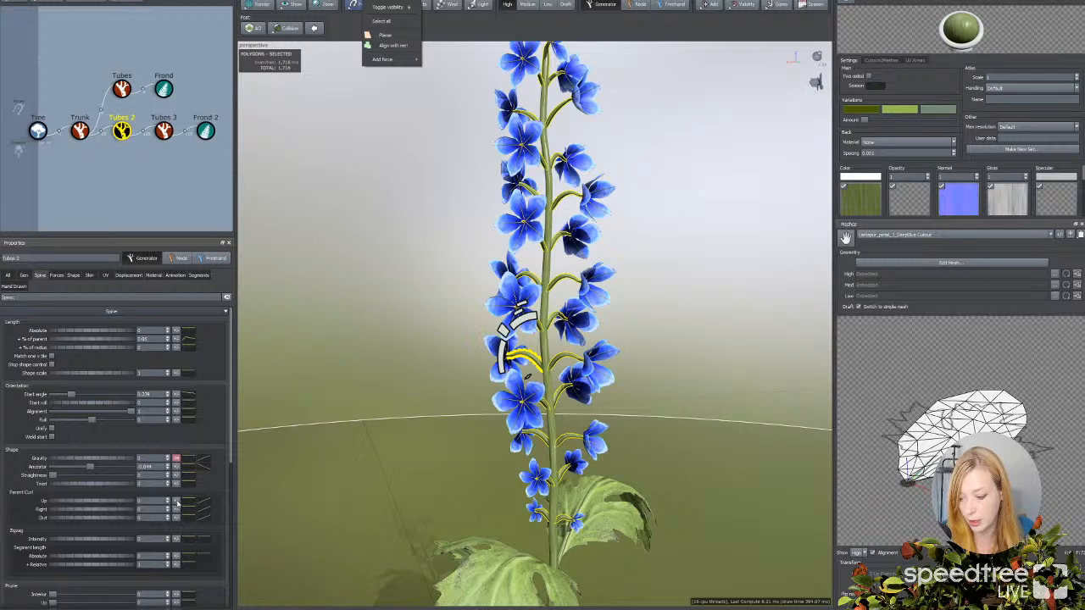
left_click(176, 503)
mouse_move(225, 515)
left_mouse_down()
mouse_move(278, 523)
mouse_move(221, 524)
left_mouse_up()
left_click(158, 528)
left_click(177, 510)
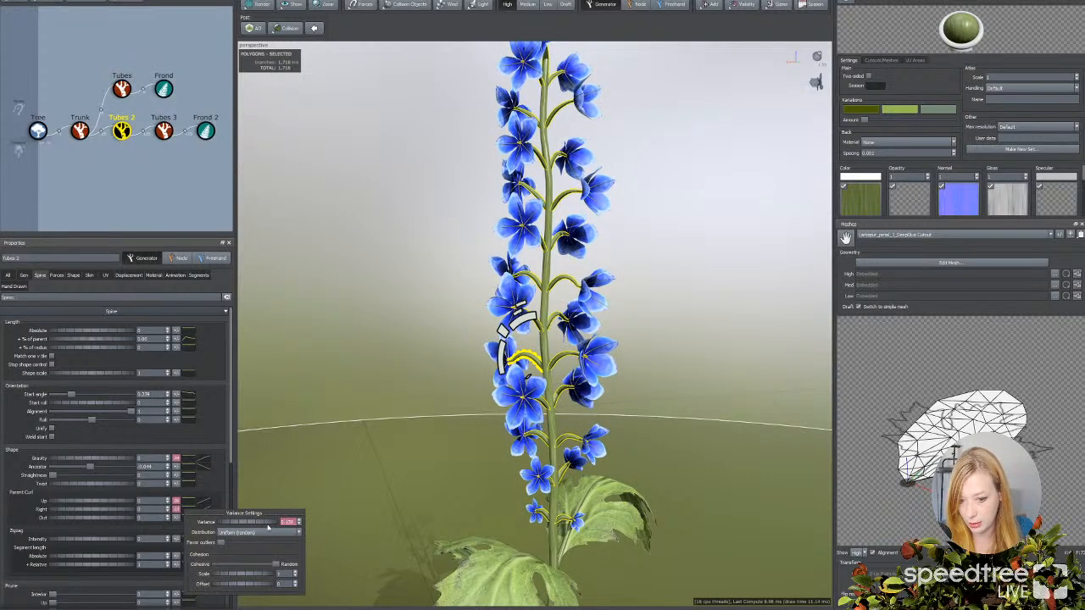
left_click(177, 519)
left_click_drag(222, 532, 313, 532)
left_click(440, 416)
Step: Examine the whole flower spike from several sides, then check the individual flowers up close
scroll(427, 414, "down", 4)
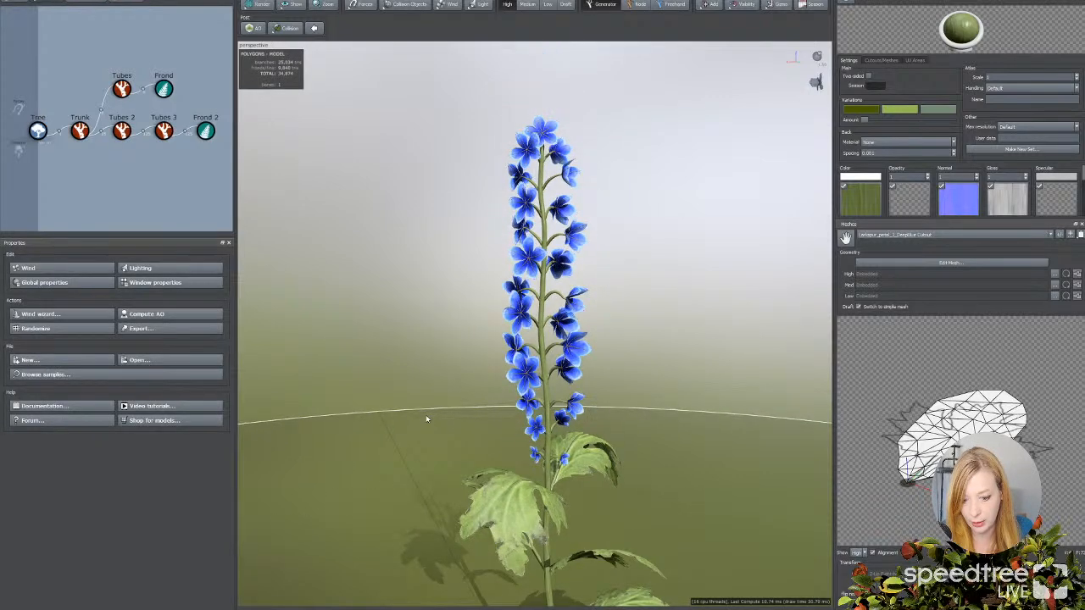
mouse_move(425, 414)
left_mouse_down()
mouse_move(362, 419)
mouse_move(437, 410)
left_mouse_up()
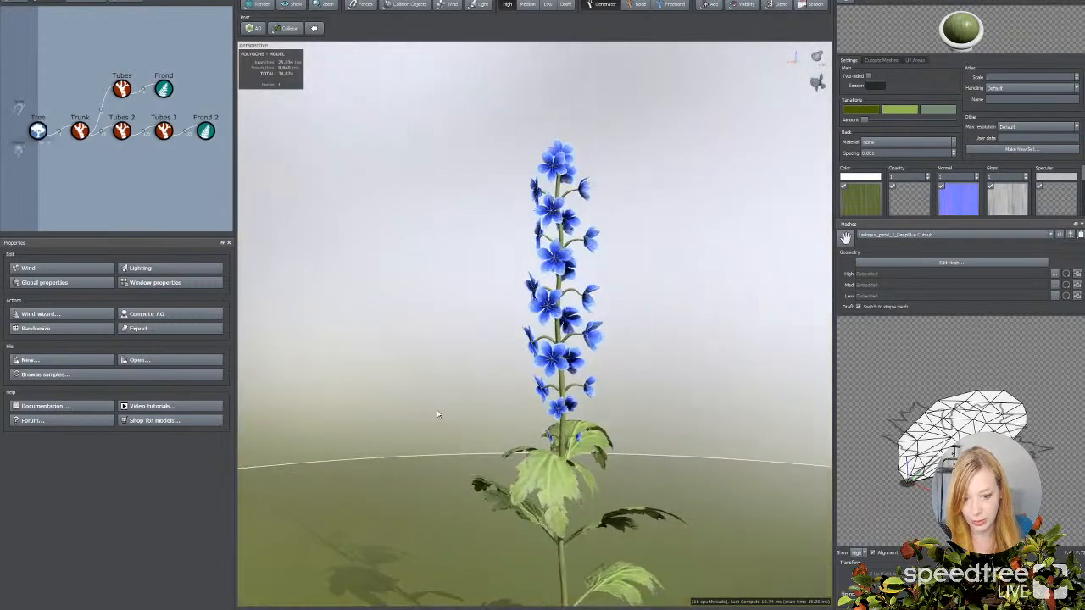
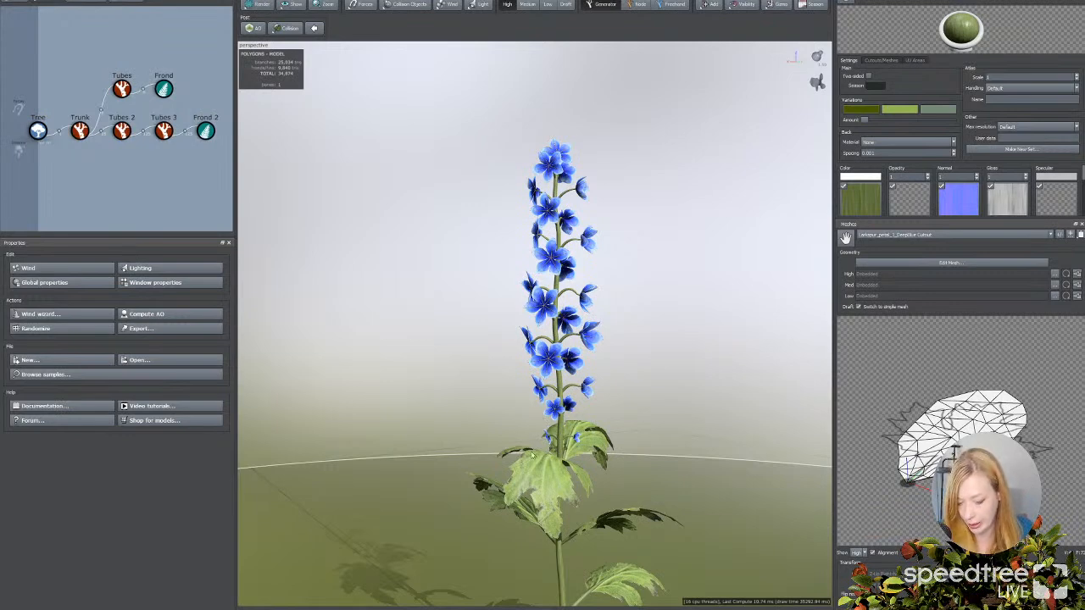
left_click_drag(485, 402, 460, 405)
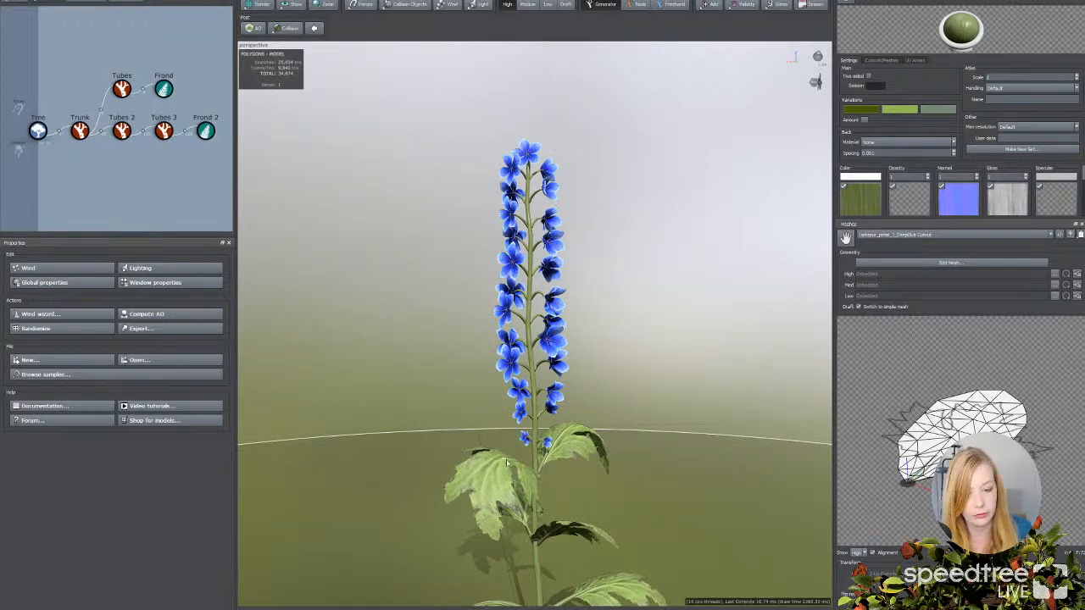
left_click_drag(470, 435, 501, 435)
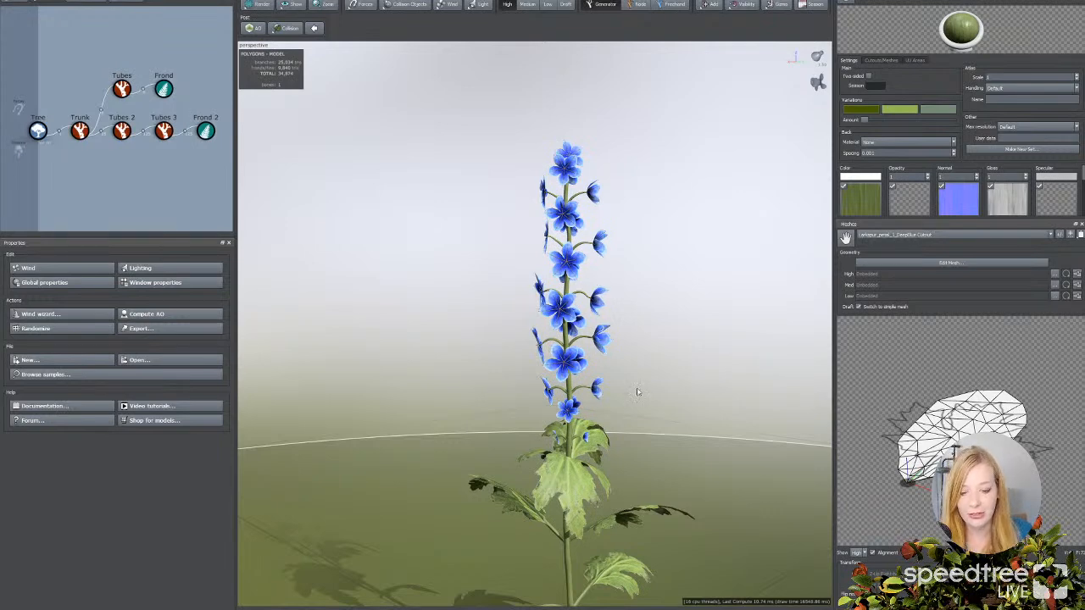
mouse_move(638, 391)
left_mouse_down()
mouse_move(588, 395)
mouse_move(637, 393)
left_mouse_up()
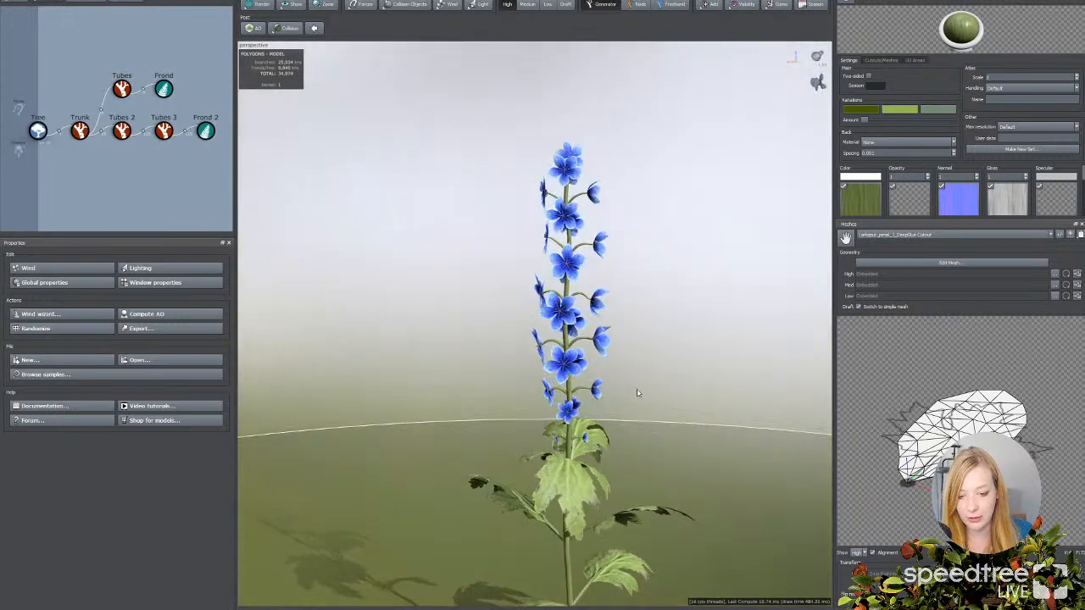
scroll(638, 393, "up", 5)
scroll(626, 395, "up", 4)
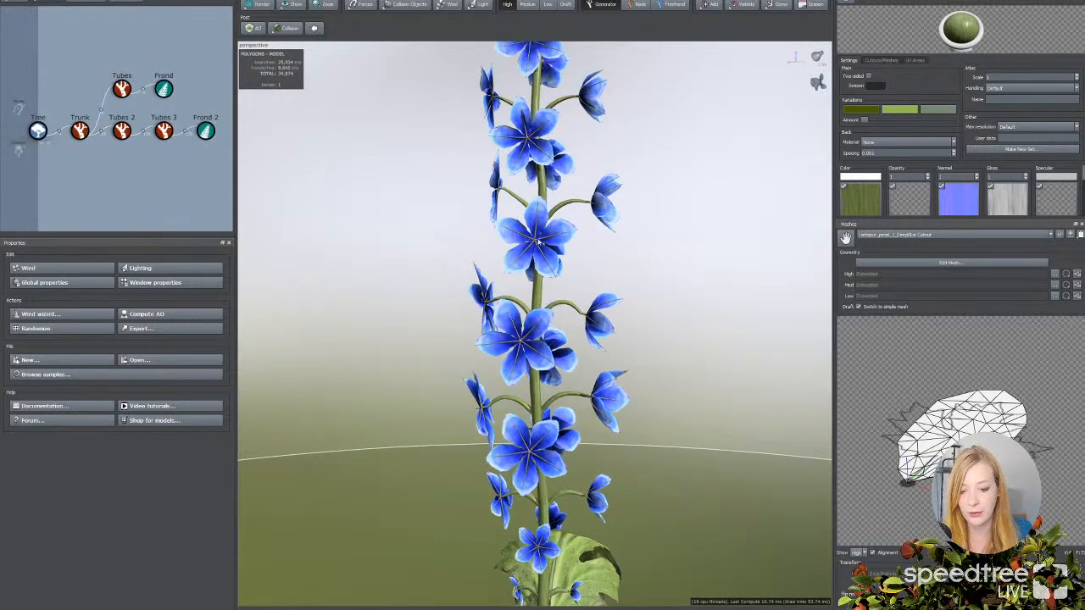
Step: Duplicate the Tubes 3 and Frond 2 generators as a second flower branch under Tubes 2
left_click(164, 130)
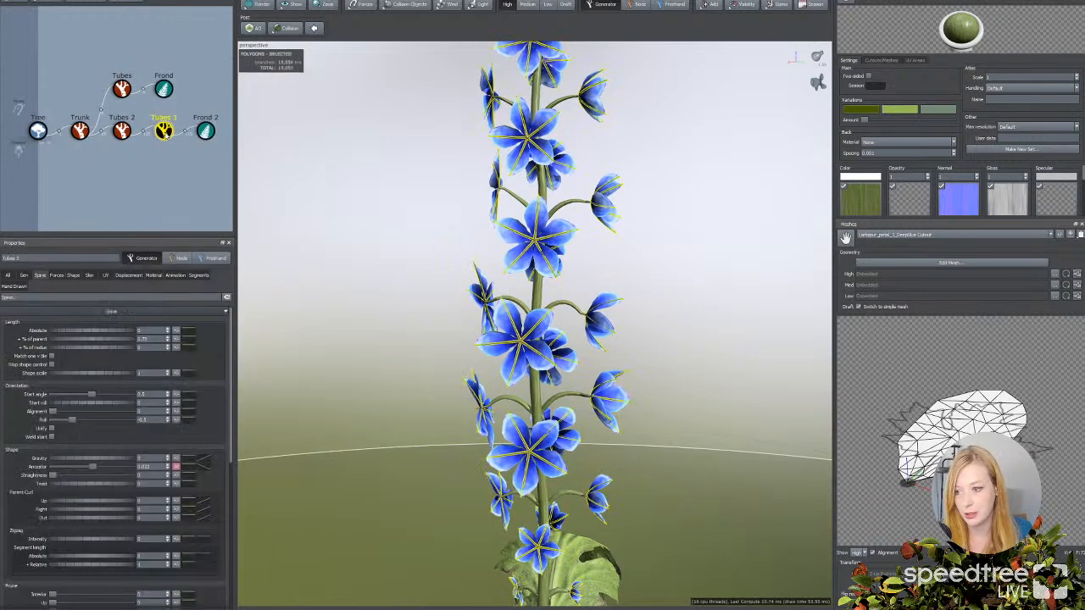
left_click(24, 275)
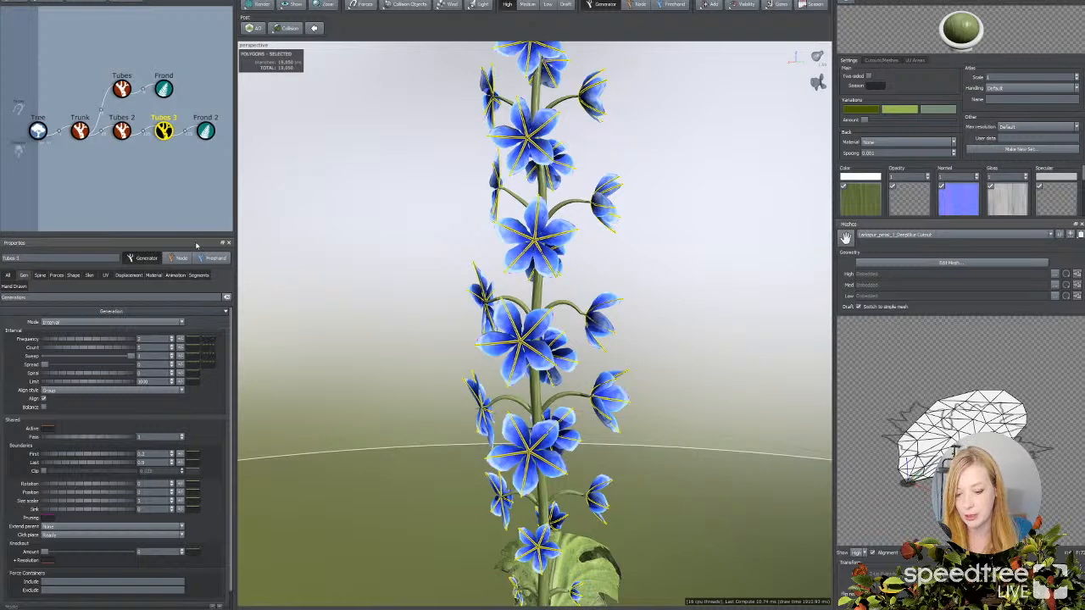
left_click(205, 132, "ctrl")
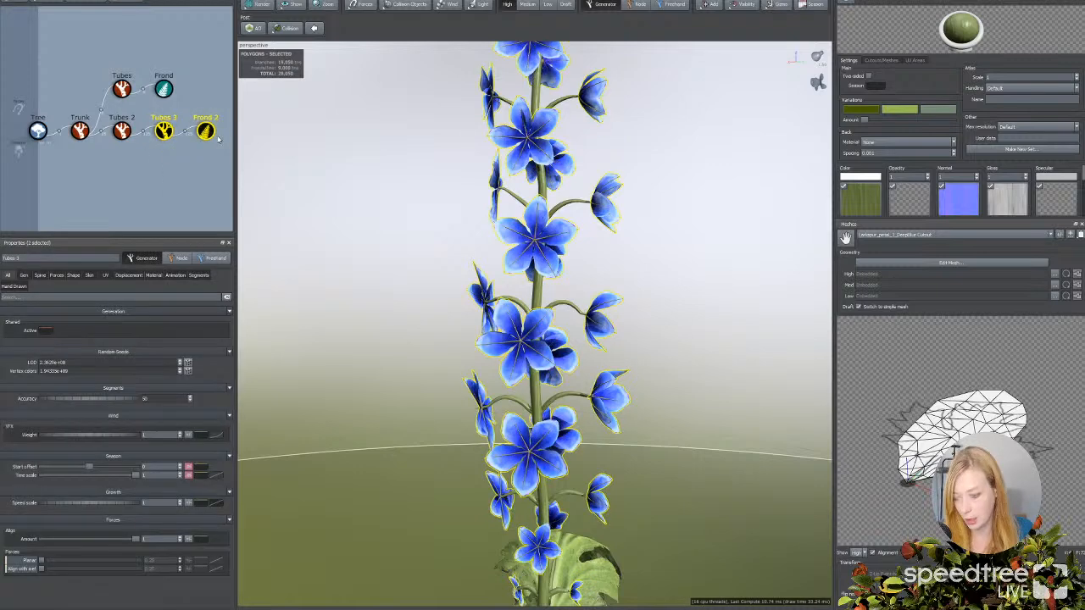
left_click(158, 187)
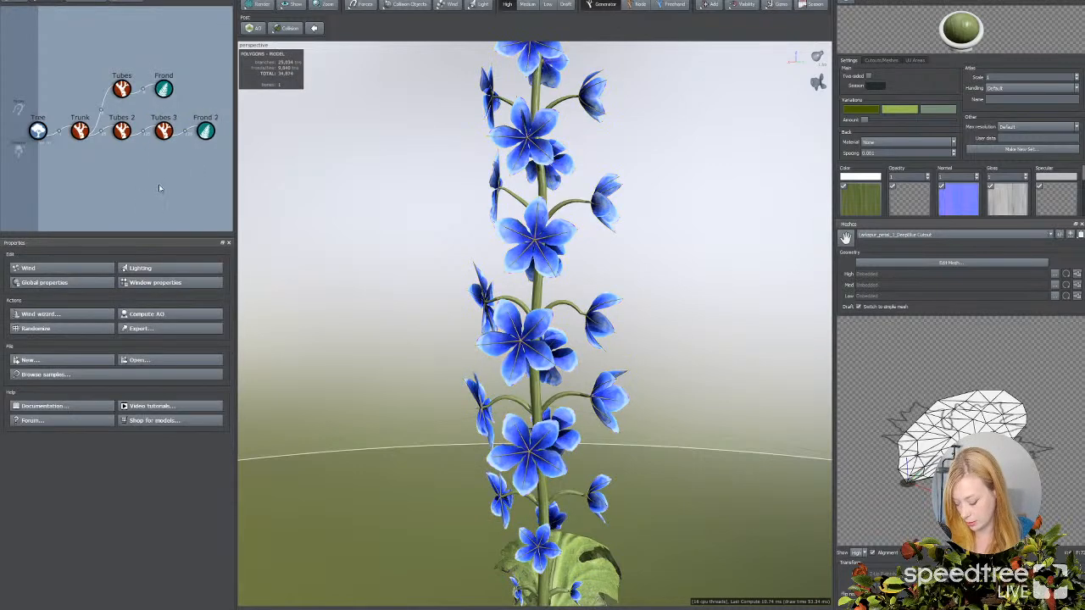
left_click_drag(164, 176, 124, 132)
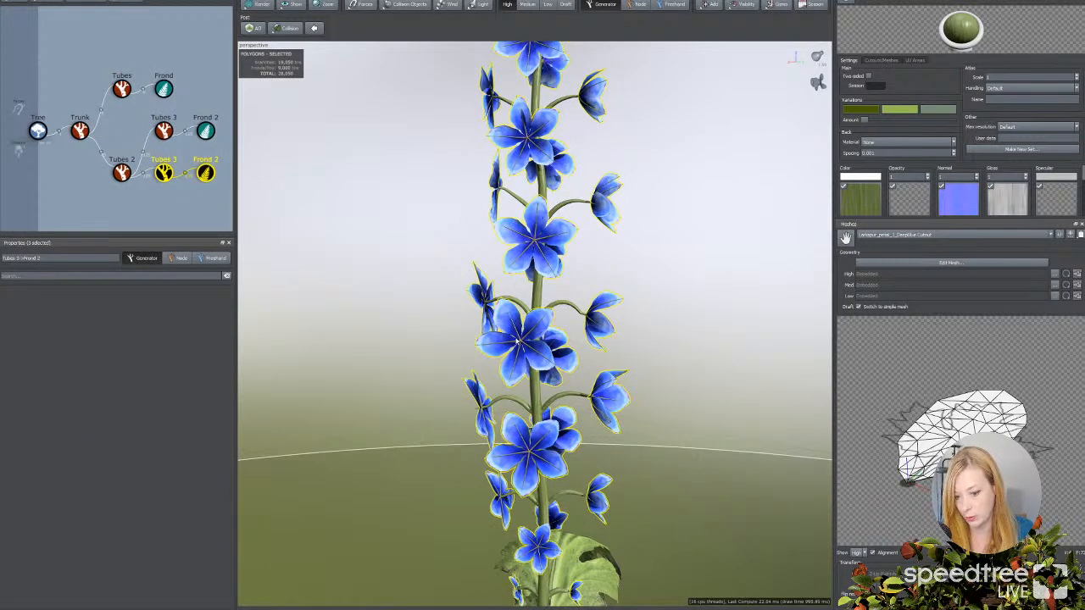
Step: Change the icon background color of the duplicated Tubes 3 and Frond 2 generators to blue
left_click(164, 174)
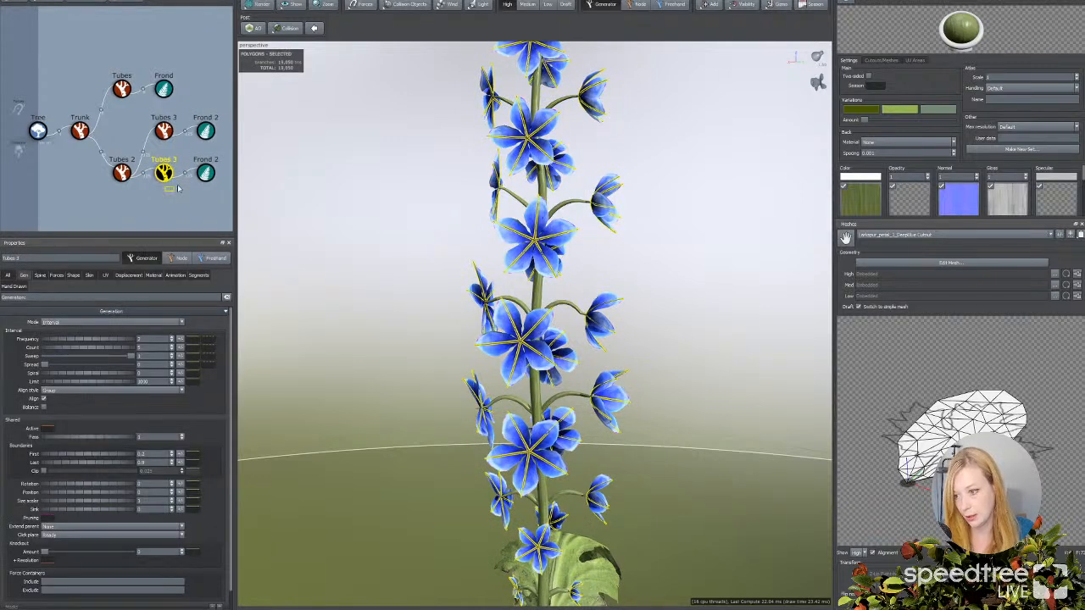
left_click(205, 172, "ctrl")
right_click(210, 169)
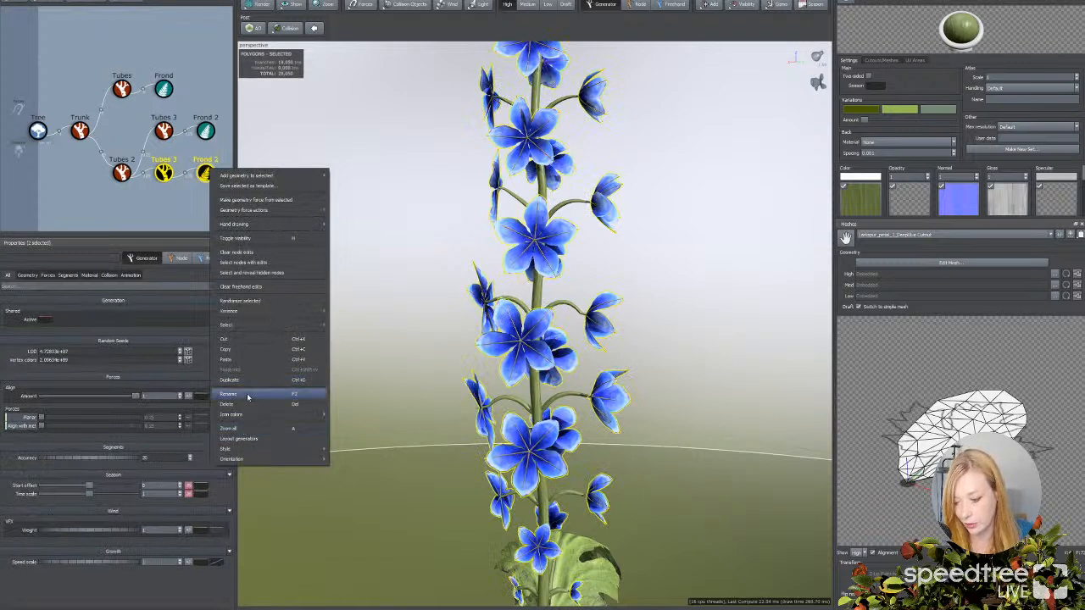
mouse_move(246, 415)
left_click(351, 414)
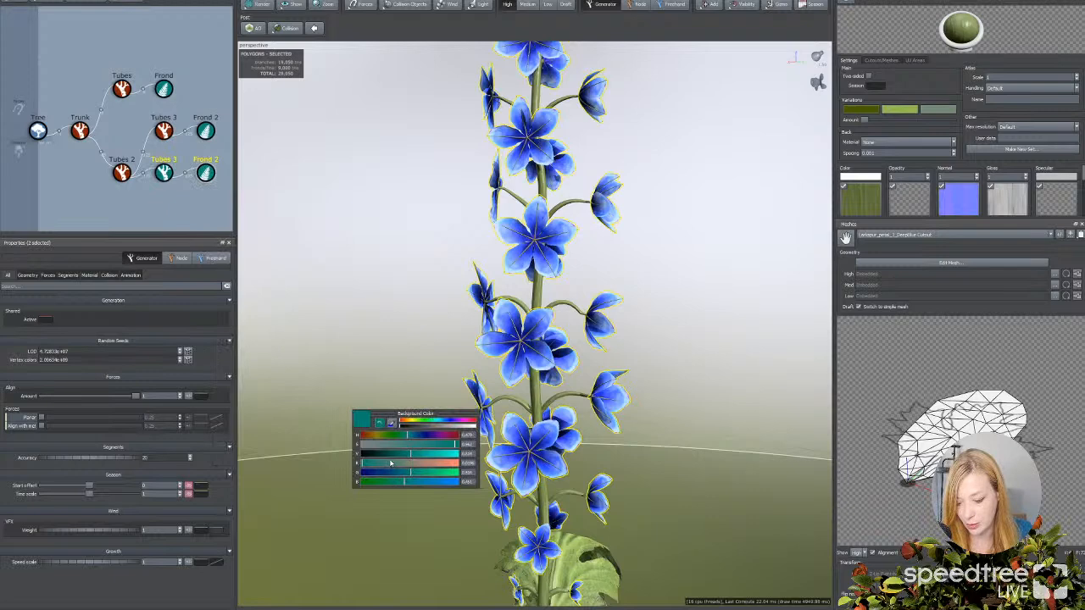
left_click(416, 435)
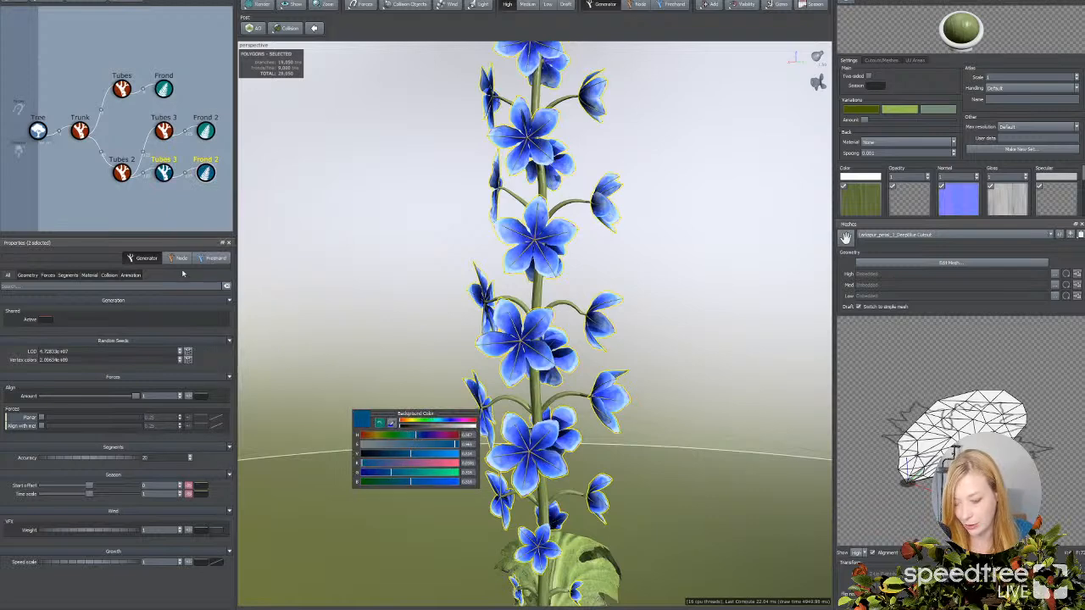
left_click(161, 165)
Step: Change the icon background color of the original Tubes 3 and Frond 2 generators to a deeper blue
left_click_drag(161, 148, 222, 127)
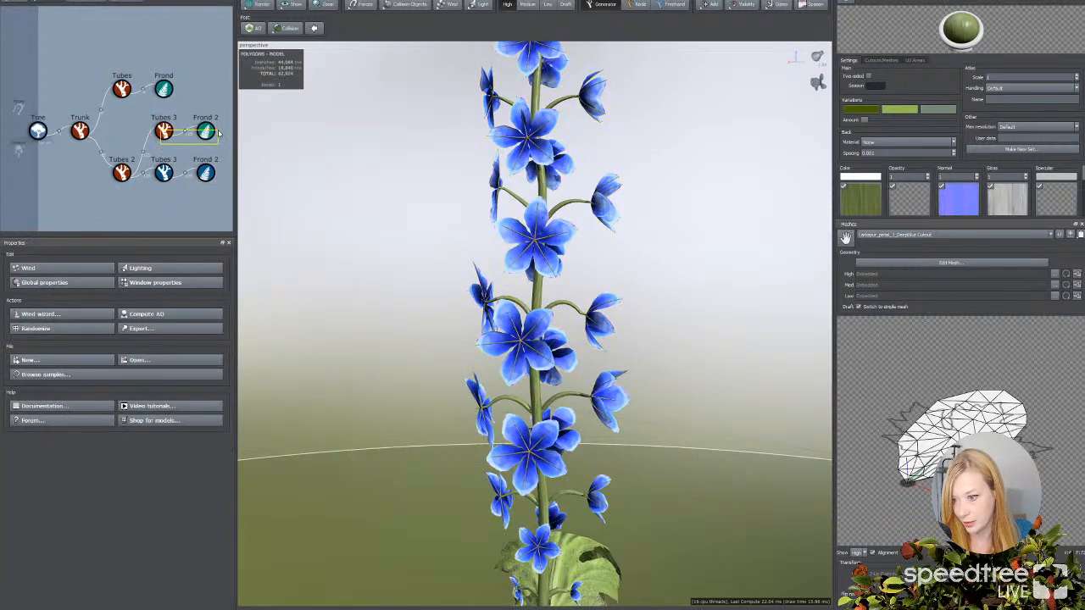
right_click(214, 133)
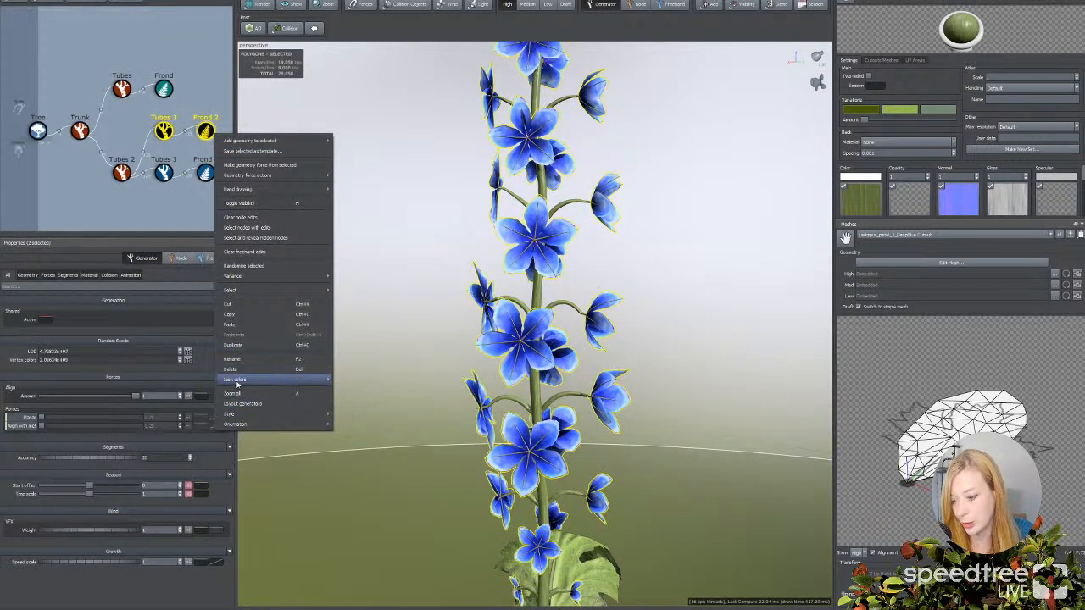
mouse_move(254, 379)
left_click(360, 380)
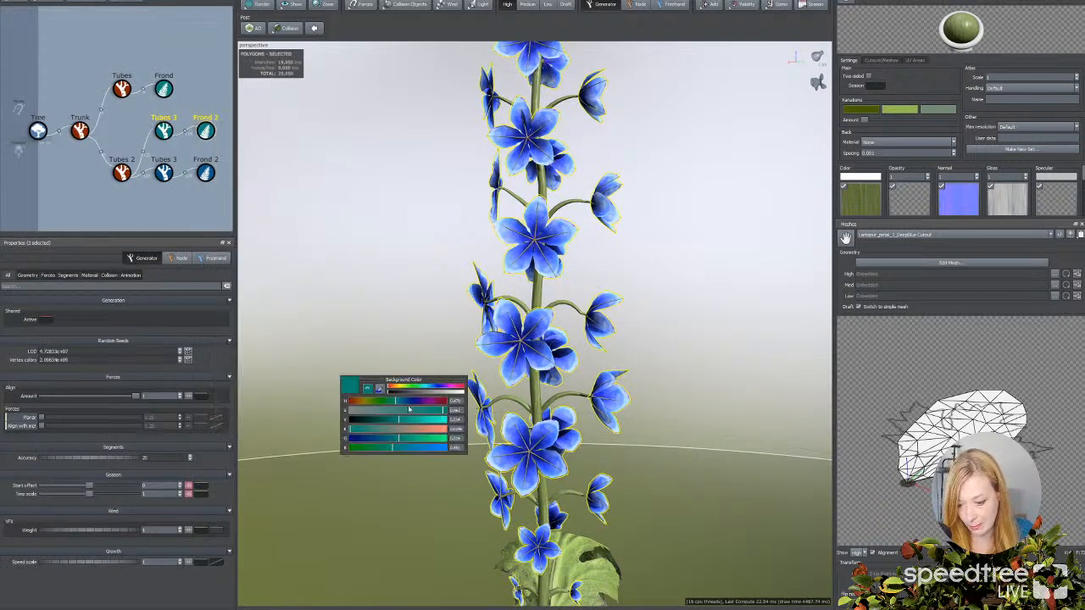
left_click(411, 402)
left_click(194, 212)
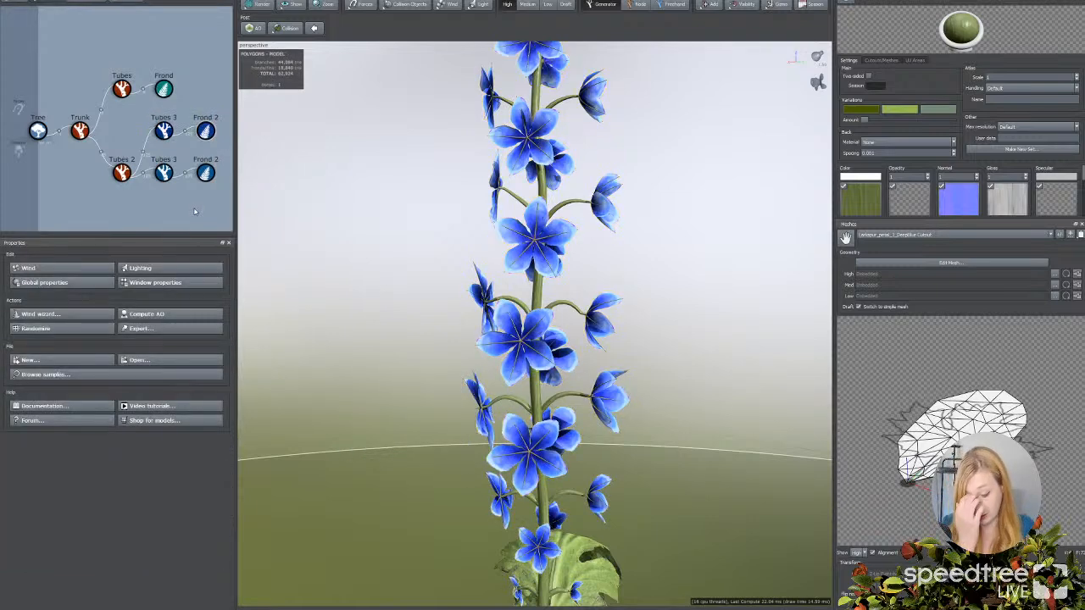
Step: Set the duplicated Tubes 3's ancestor value to about 0.044 with a variance of about 0.022, and show its generation settings
left_click(163, 172)
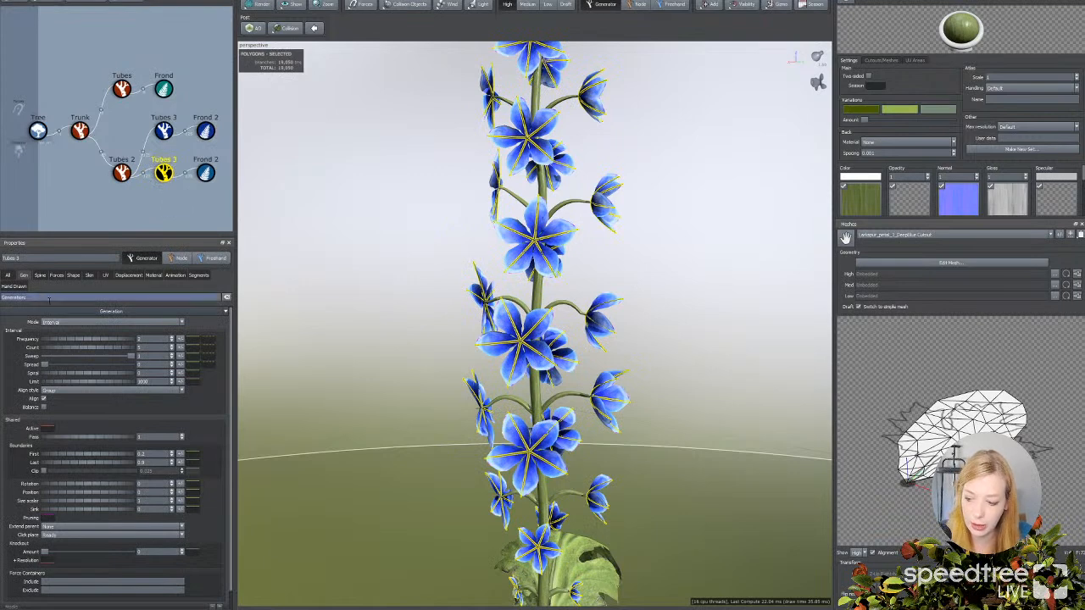
left_click(40, 275)
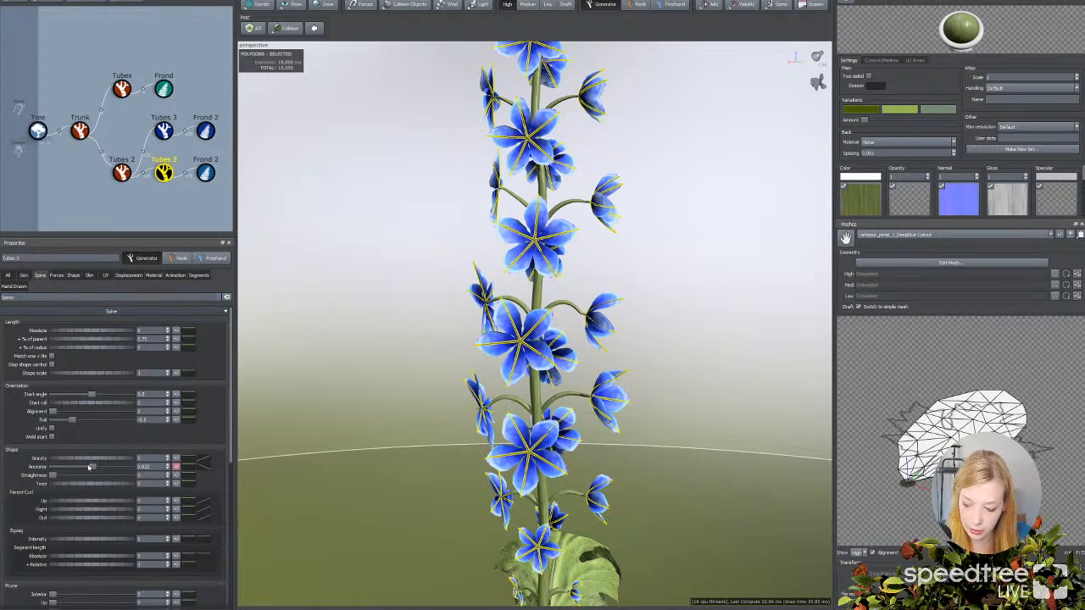
left_click_drag(93, 468, 94, 469)
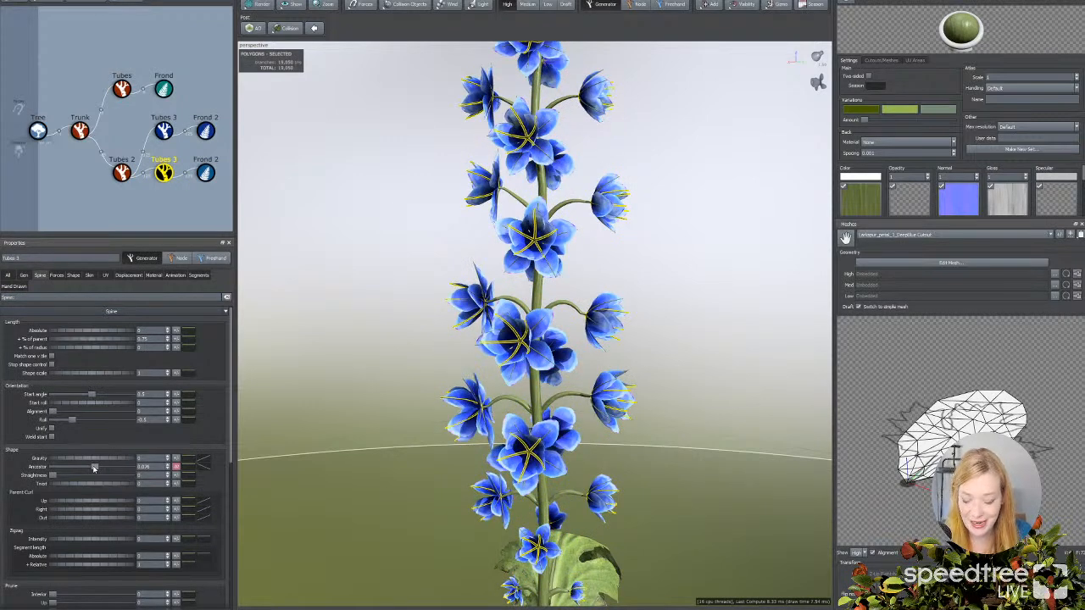
left_click_drag(94, 469, 93, 469)
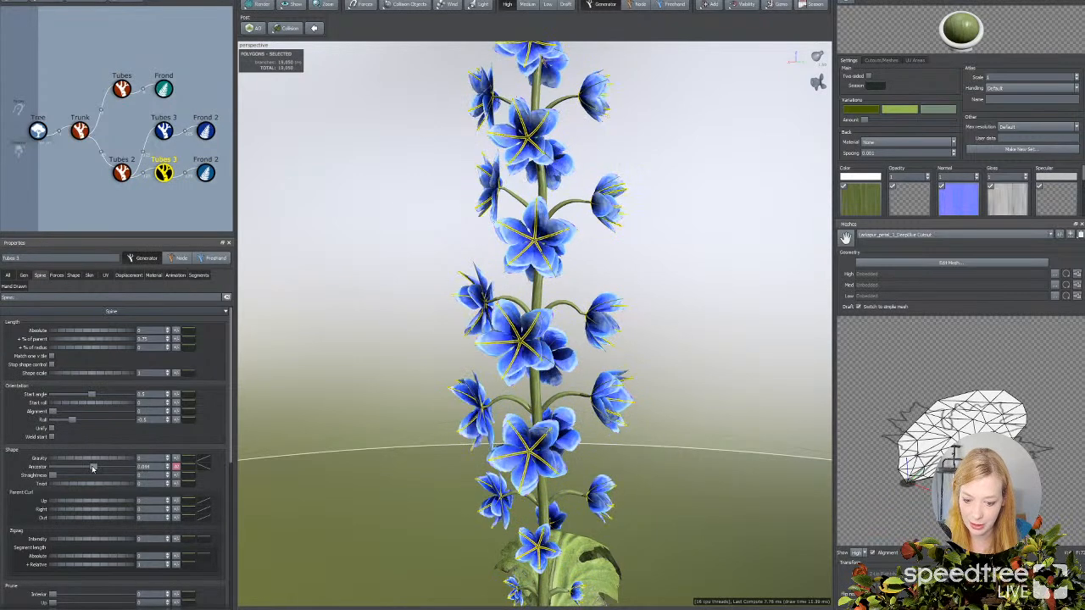
left_click(175, 467)
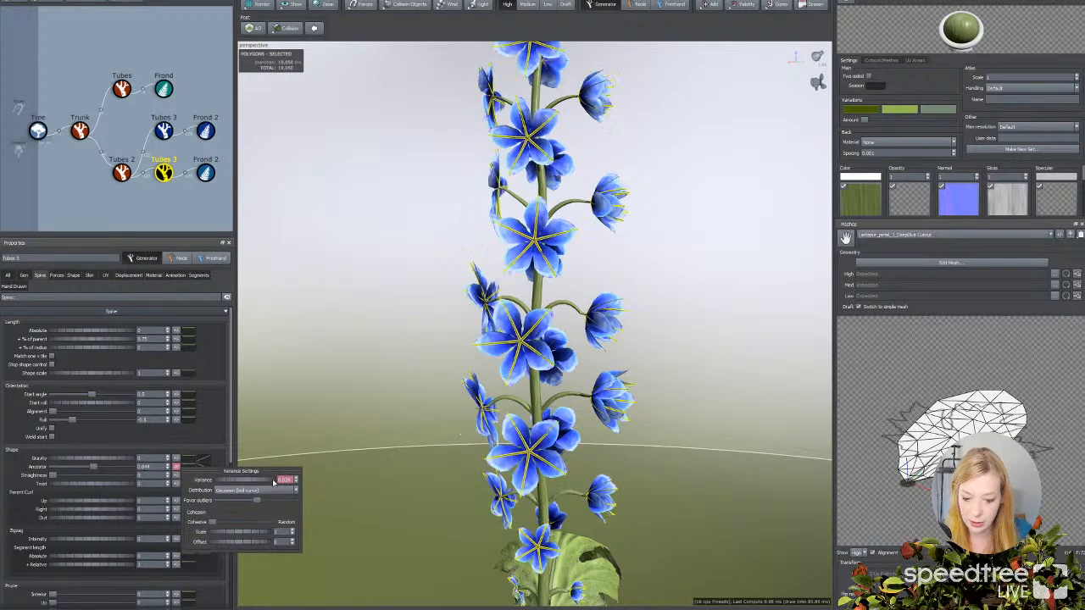
left_click_drag(274, 480, 241, 483)
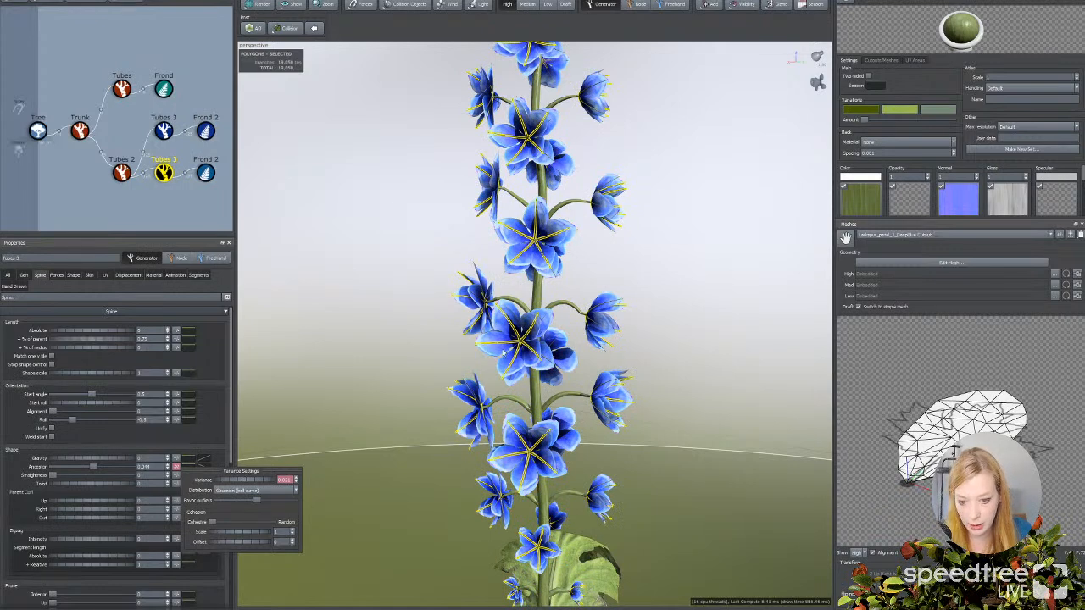
left_click(23, 276)
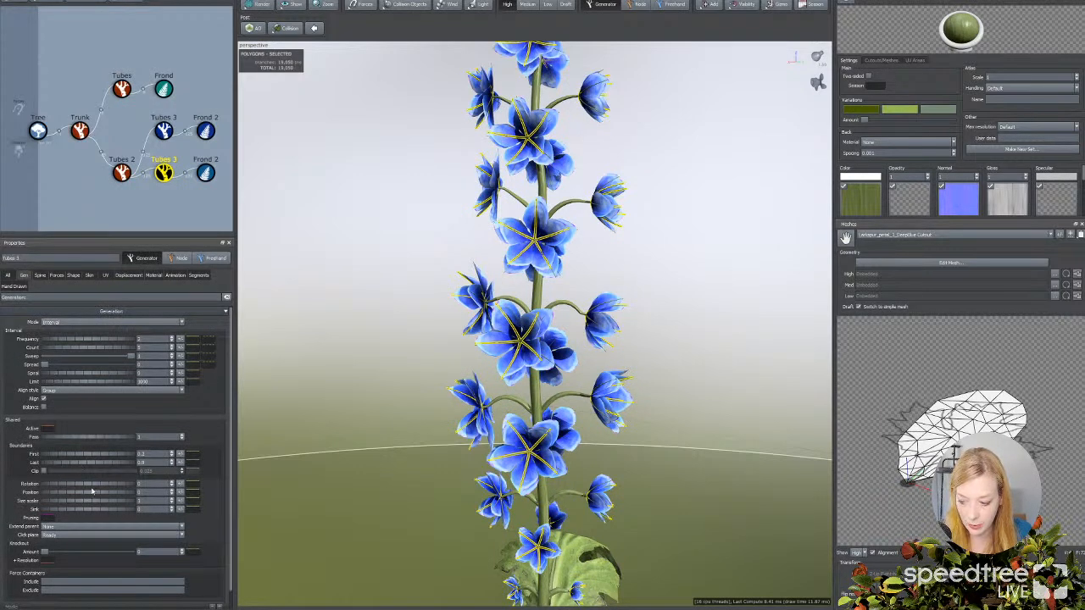
Step: Increase the generation rotation of the duplicated Tubes 3 so its petals are offset from the original set
left_click_drag(84, 485, 88, 486)
left_click(317, 383)
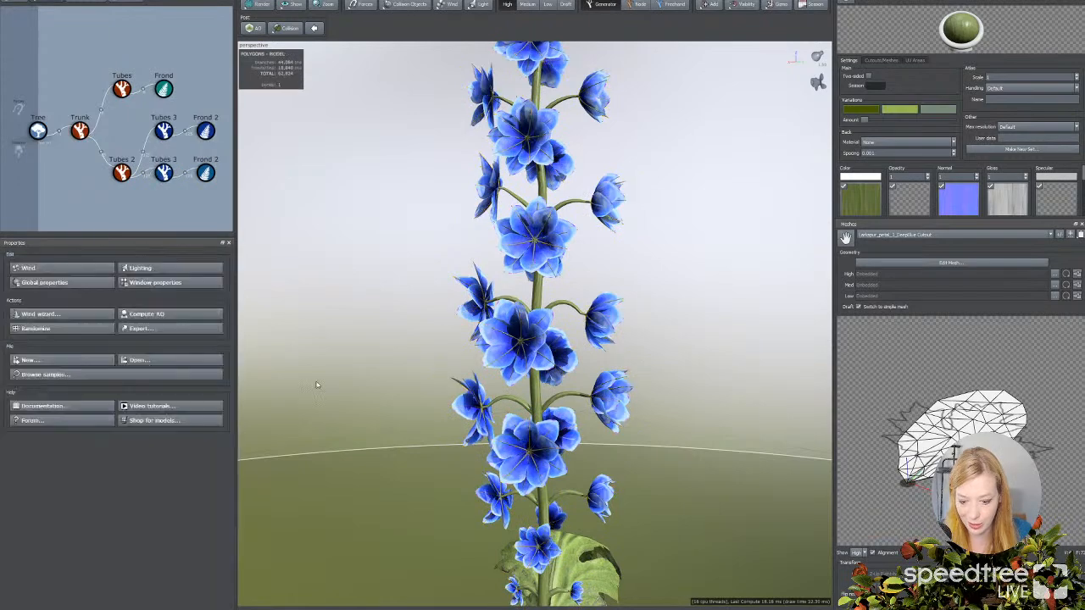
scroll(390, 410, "down", 5)
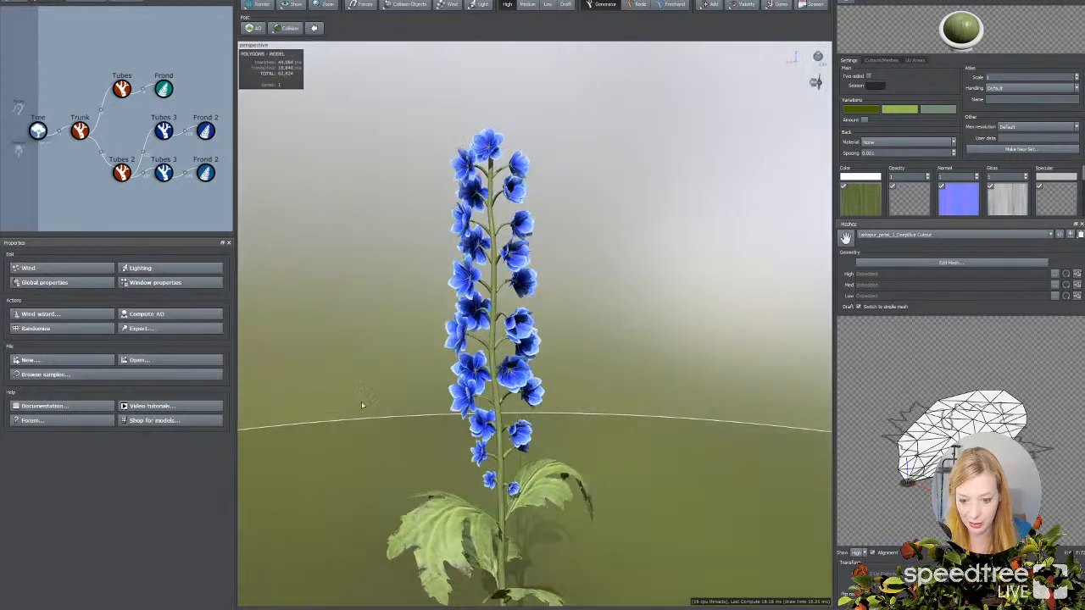
scroll(361, 401, "up", 5)
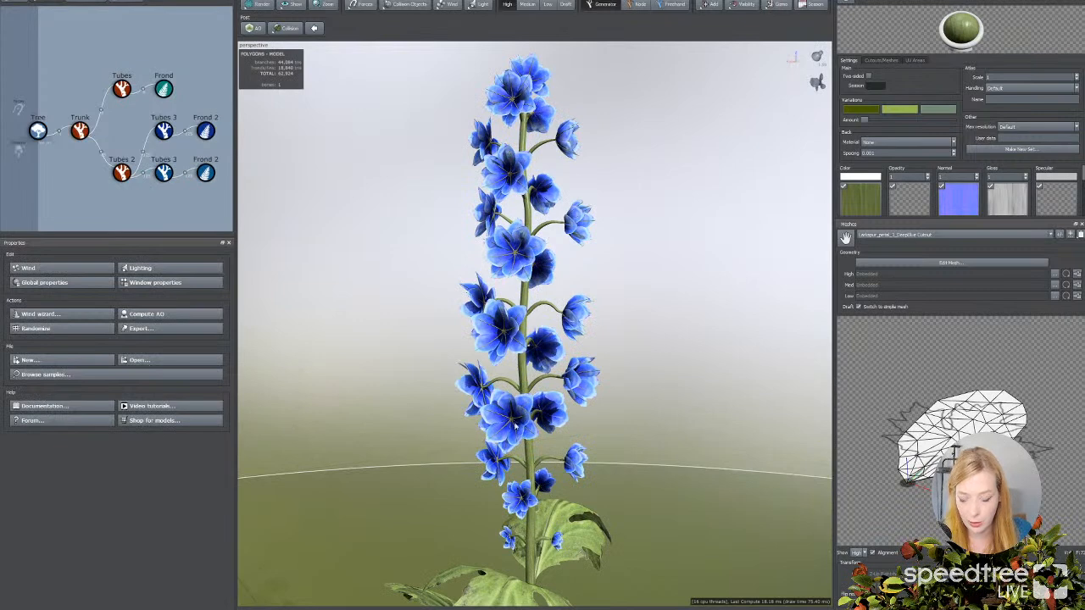
Step: Set the skin type of both Tubes 3 generators to Spine only
left_click_drag(150, 201, 175, 121)
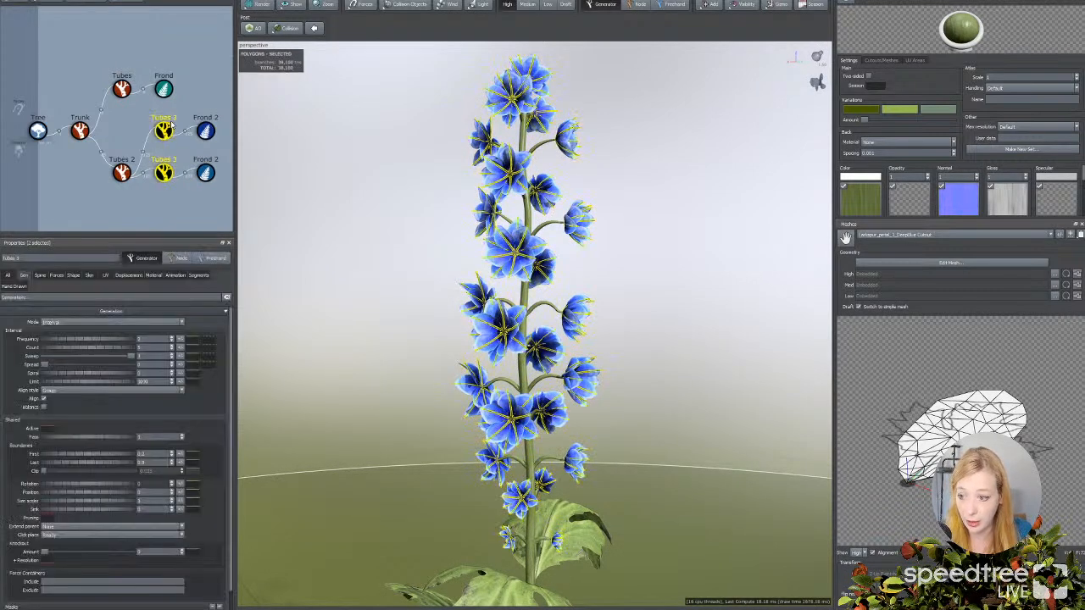
left_click(92, 277)
left_click(75, 323)
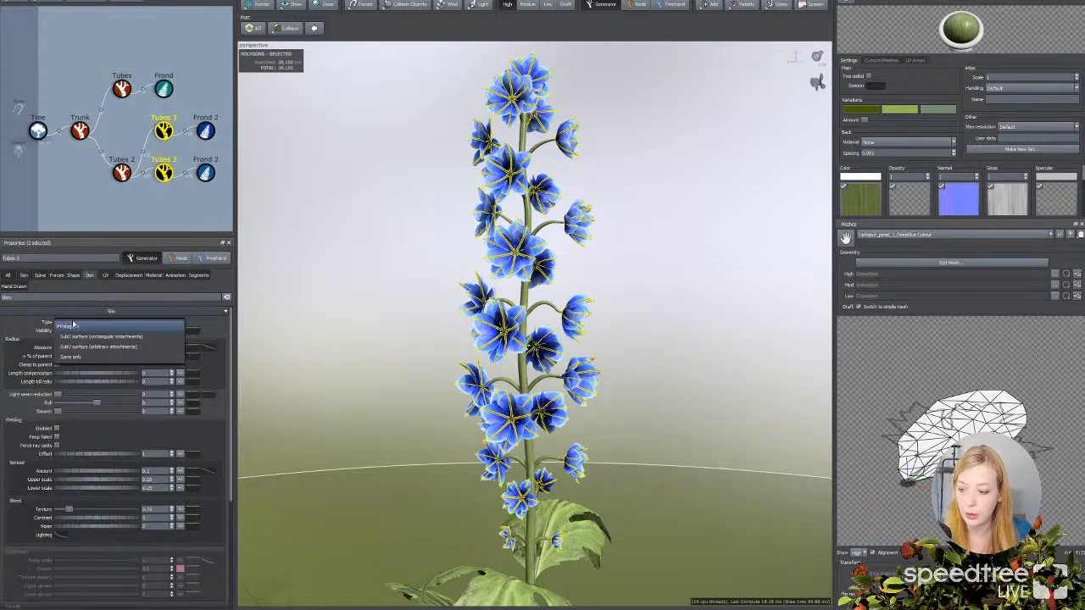
left_click(68, 359)
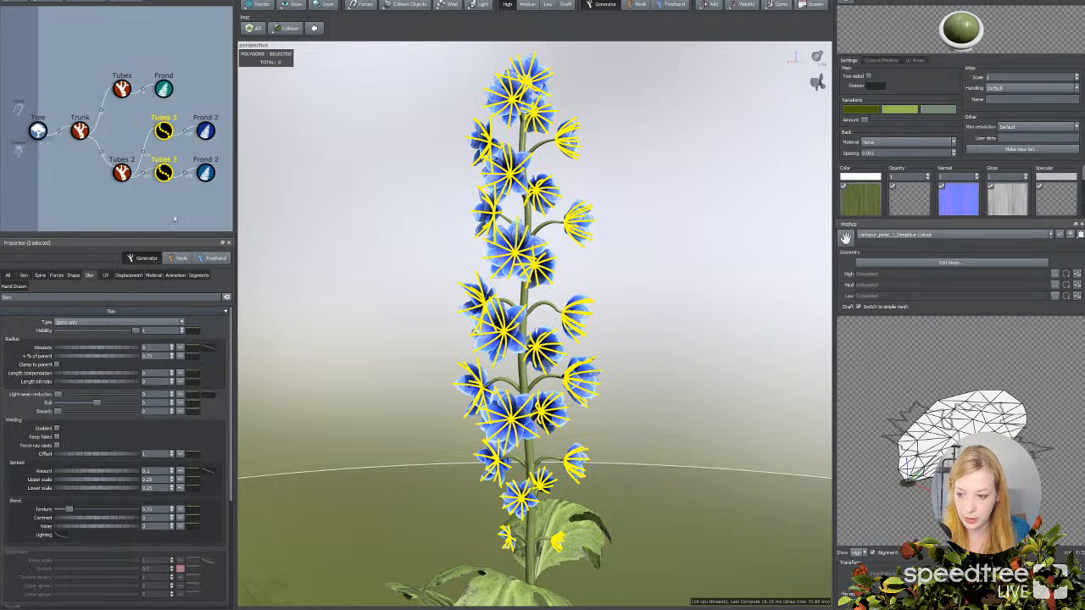
left_click(171, 222)
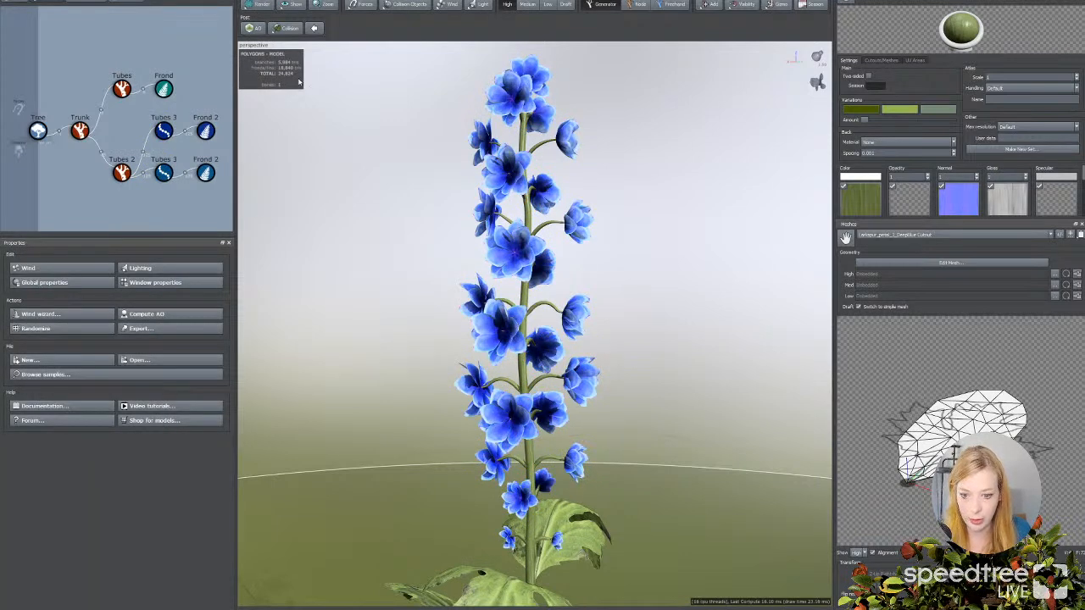
scroll(345, 312, "down", 2)
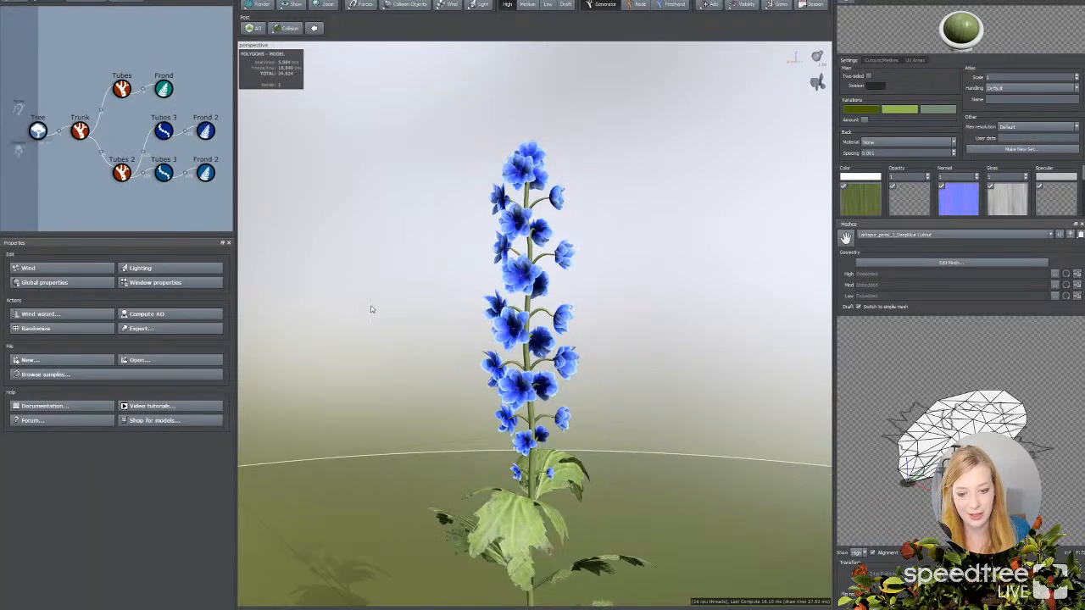
mouse_move(403, 322)
left_mouse_down()
mouse_move(341, 322)
mouse_move(412, 316)
left_mouse_up()
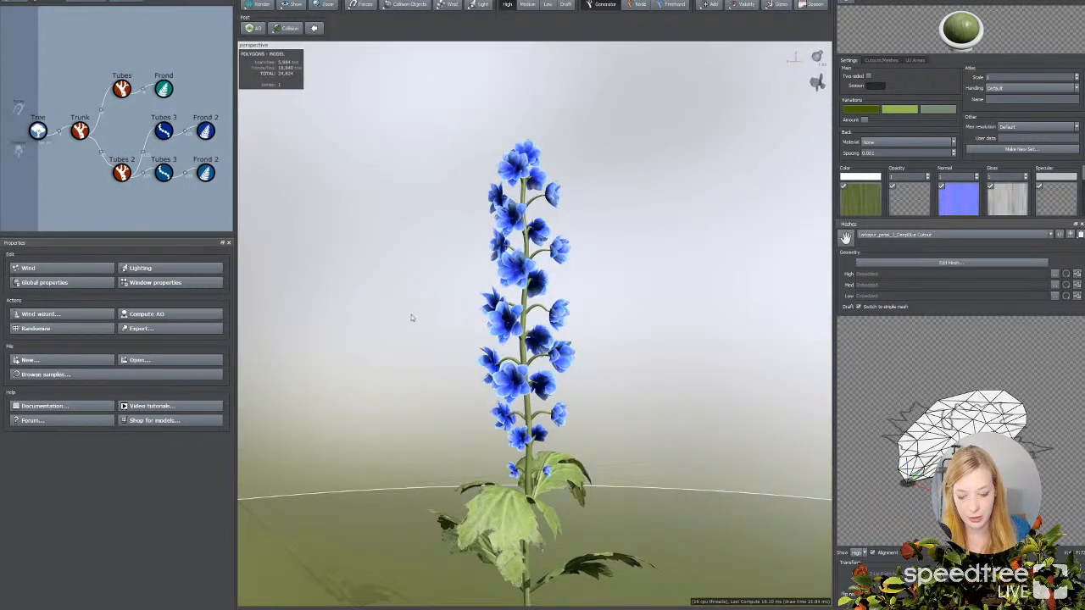
scroll(512, 363, "down", 2)
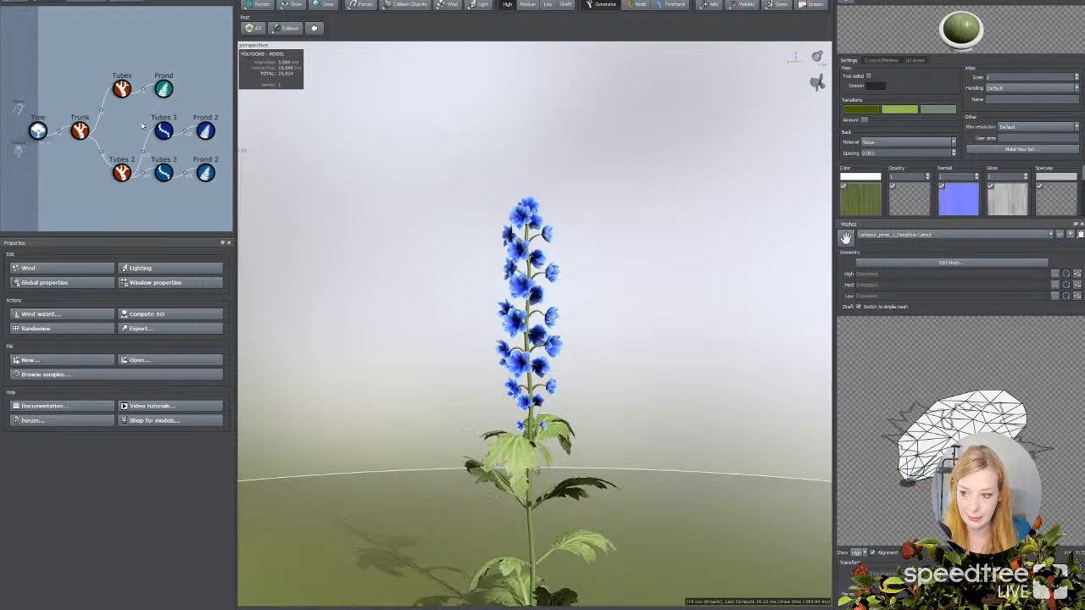
scroll(373, 267, "up", 3)
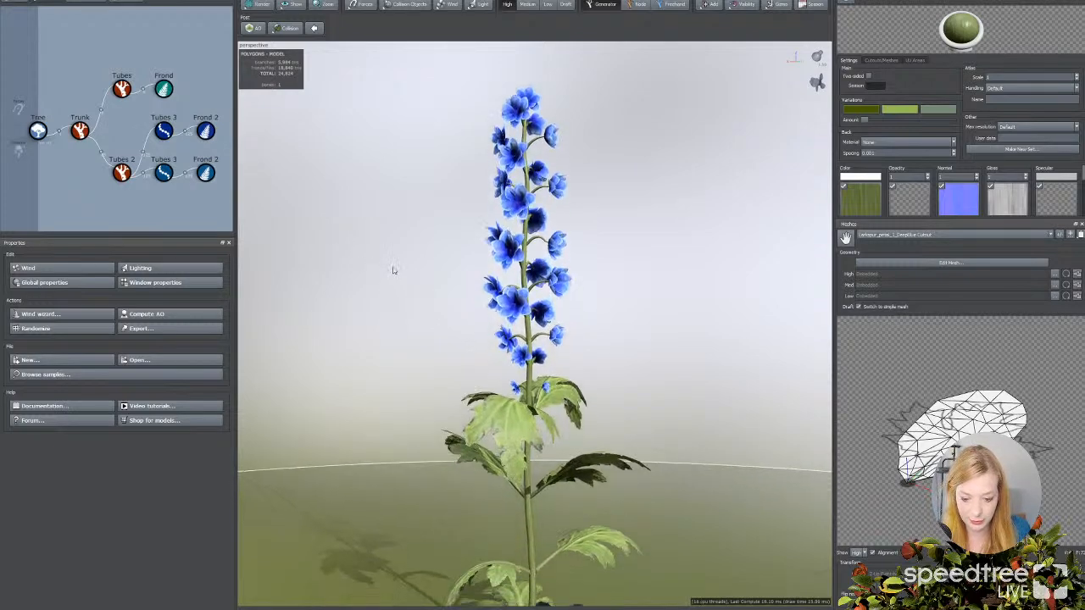
mouse_move(403, 252)
left_mouse_down()
mouse_move(387, 255)
mouse_move(398, 256)
left_mouse_up()
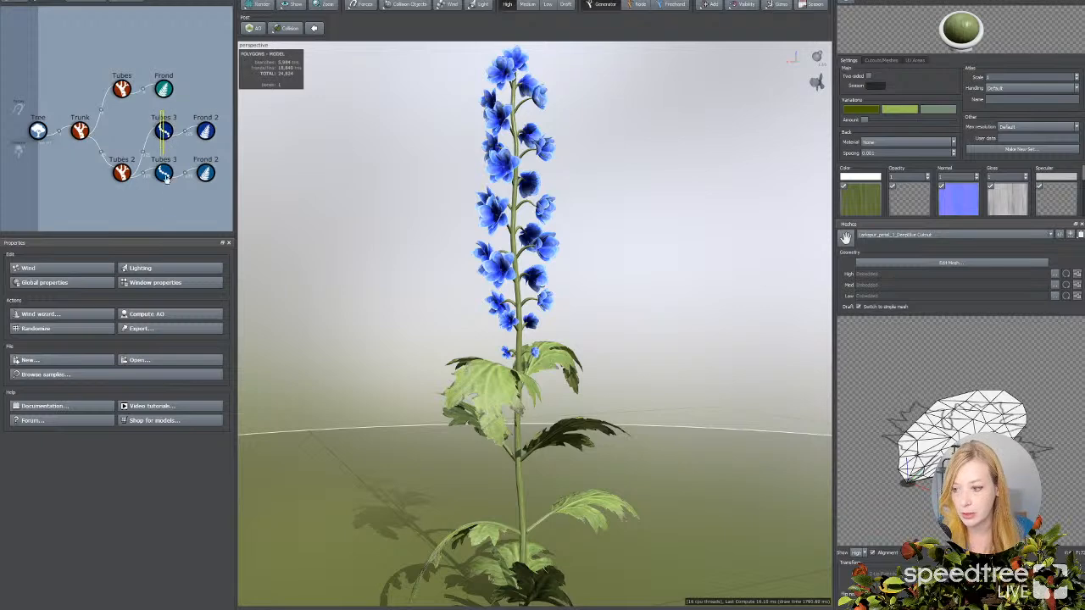
Step: Reshape the level 2 Ancestor parent curve of both Tubes 3 generators so it climbs steeply toward its end
left_click_drag(156, 111, 177, 190)
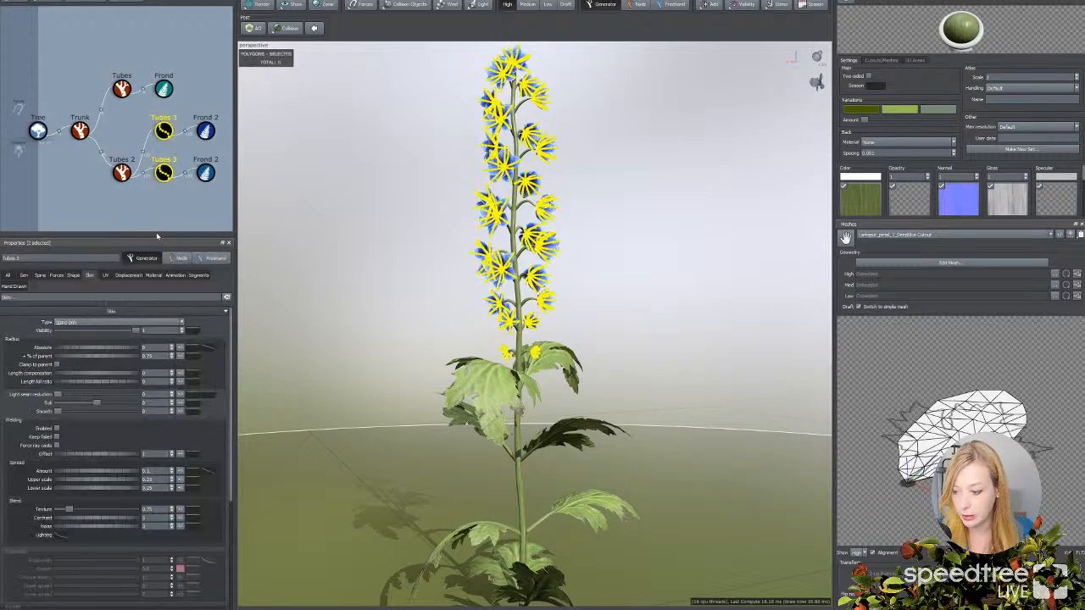
left_click(40, 275)
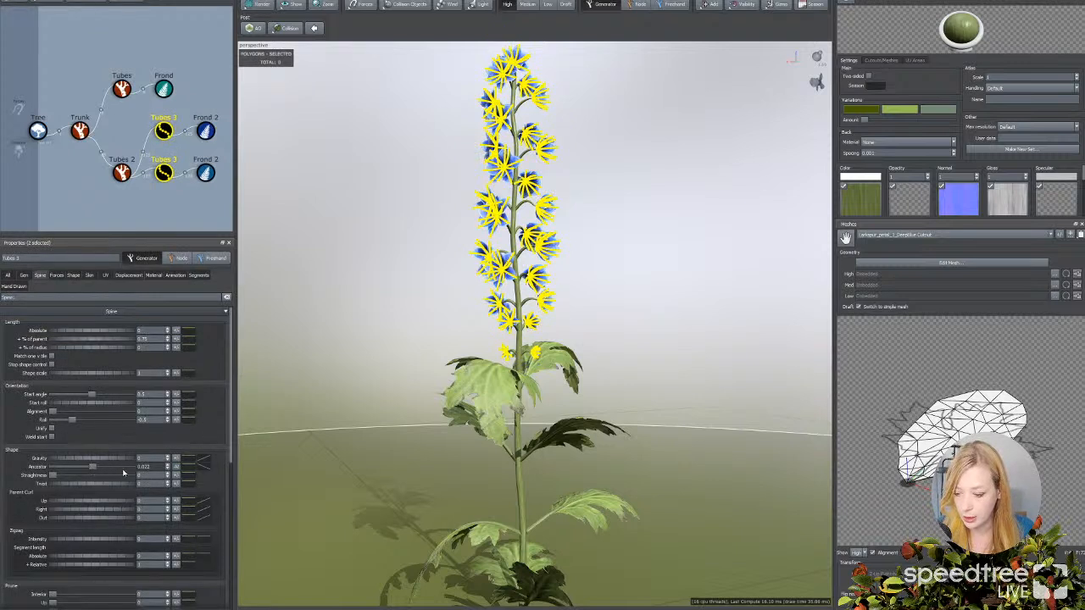
left_click(196, 466)
left_click(224, 478)
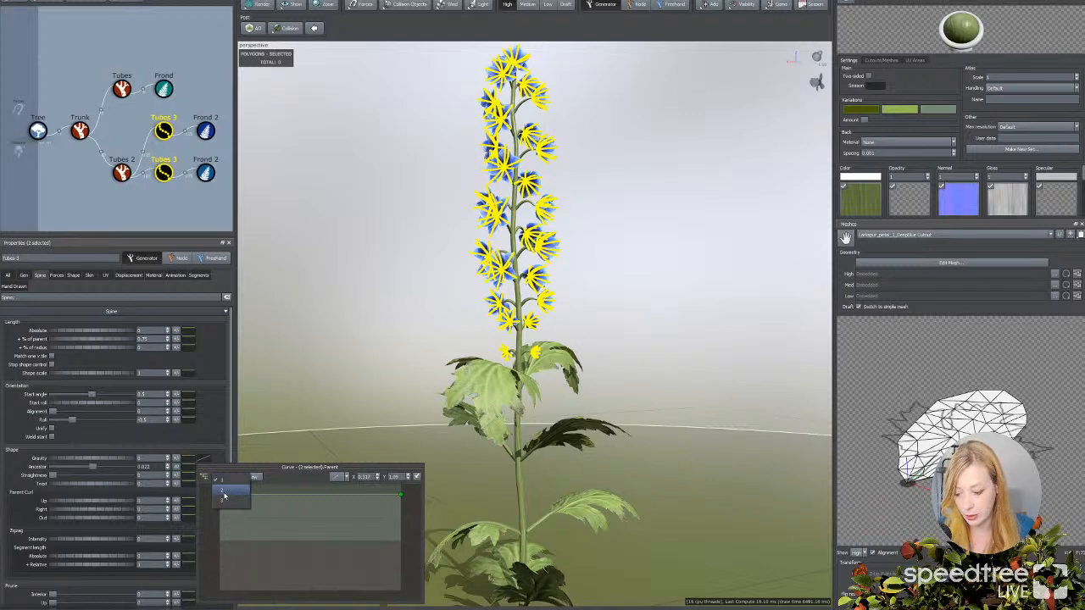
left_click(224, 494)
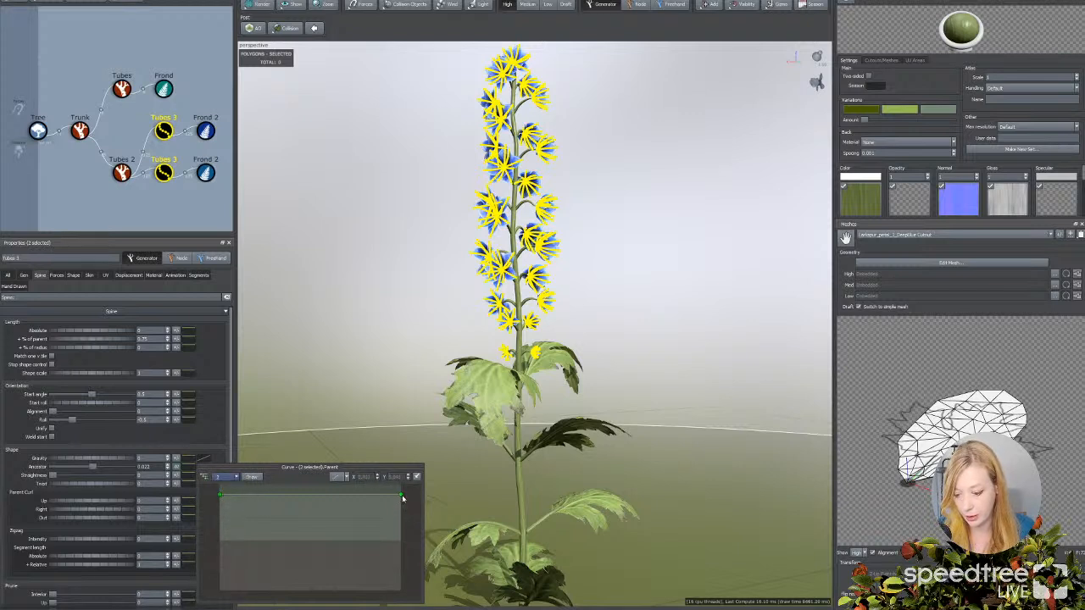
left_click_drag(402, 496, 399, 344)
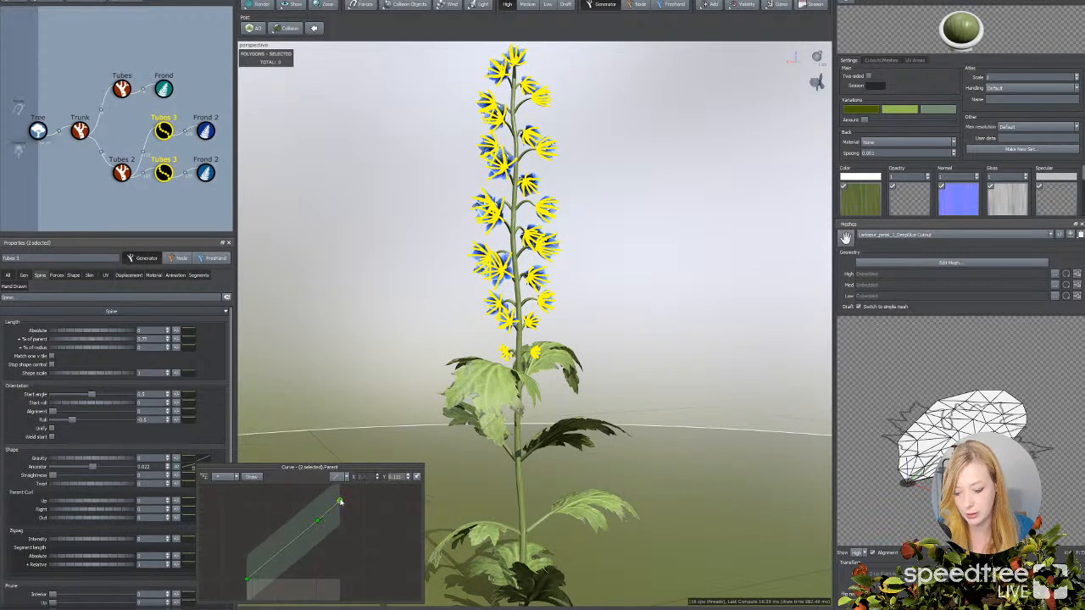
left_click_drag(340, 506, 347, 478)
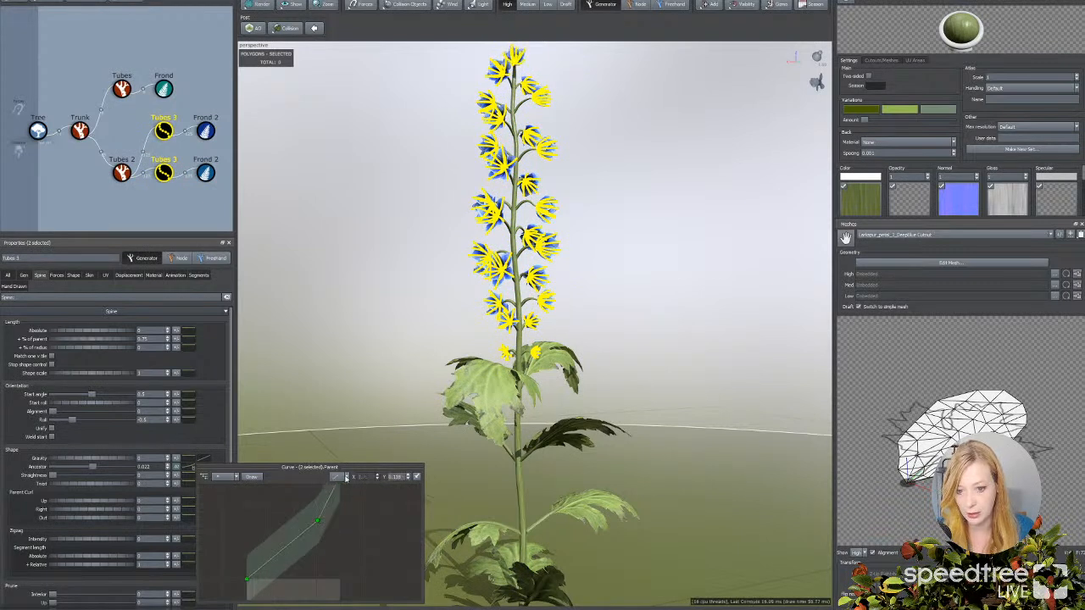
middle_click_drag(326, 539, 316, 586)
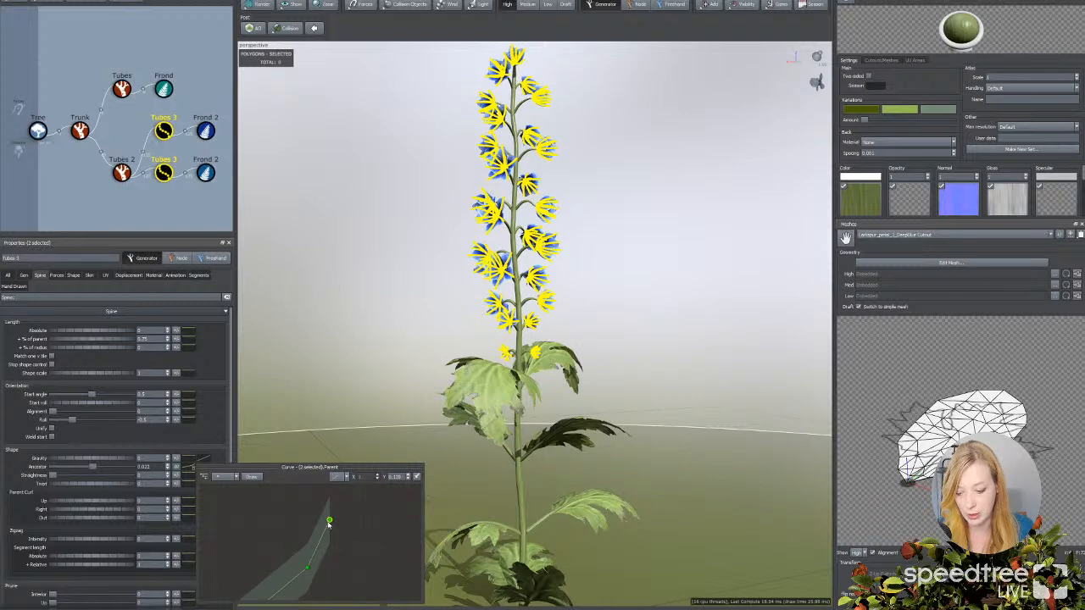
left_click_drag(331, 518, 330, 479)
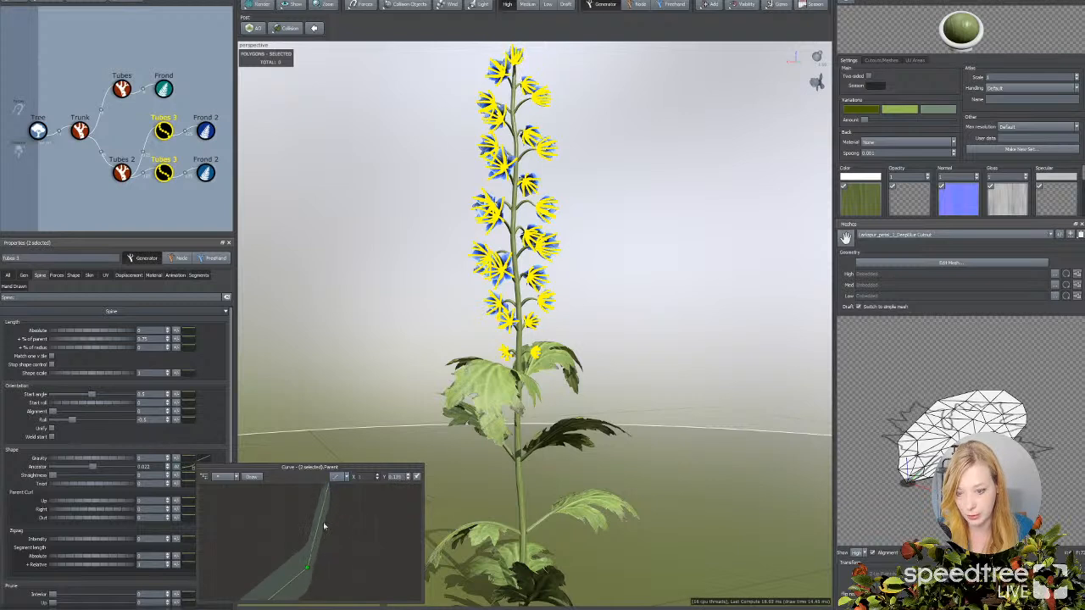
left_click(307, 566)
left_click_drag(307, 566, 307, 545)
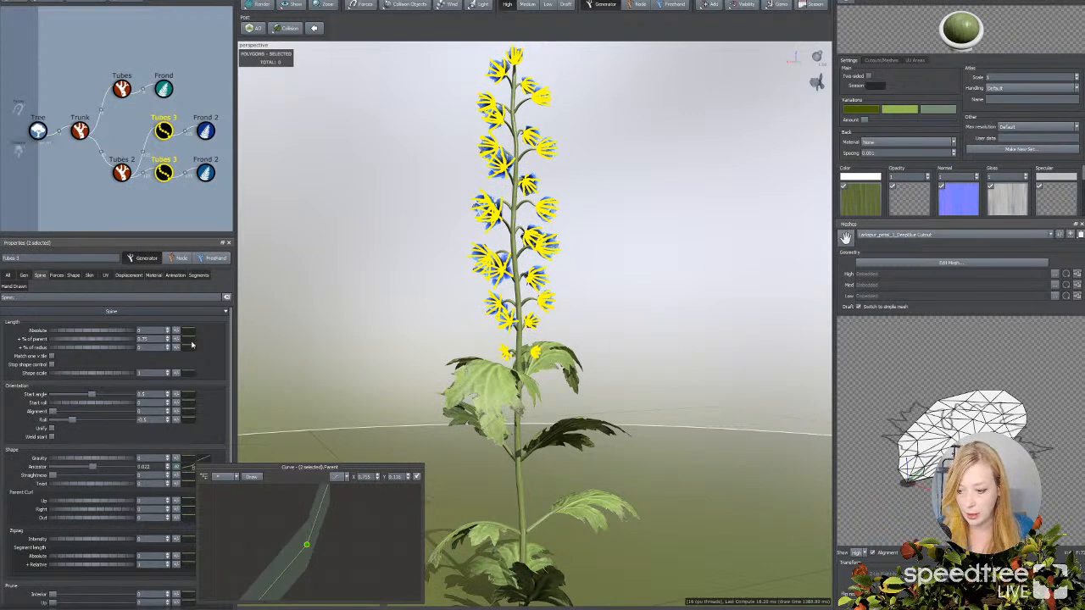
Step: Reshape the level 2 parent curve of both Tubes 3 generators' % of parent length, raising its start and lowering its end
left_click(192, 345)
left_click(222, 349)
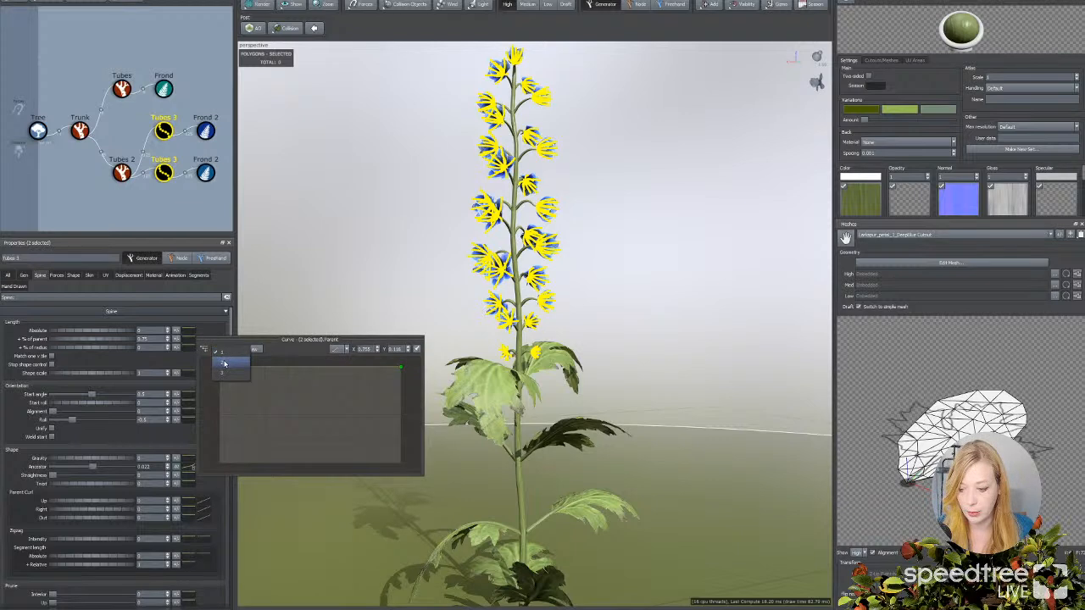
left_click(224, 363)
left_click(371, 368)
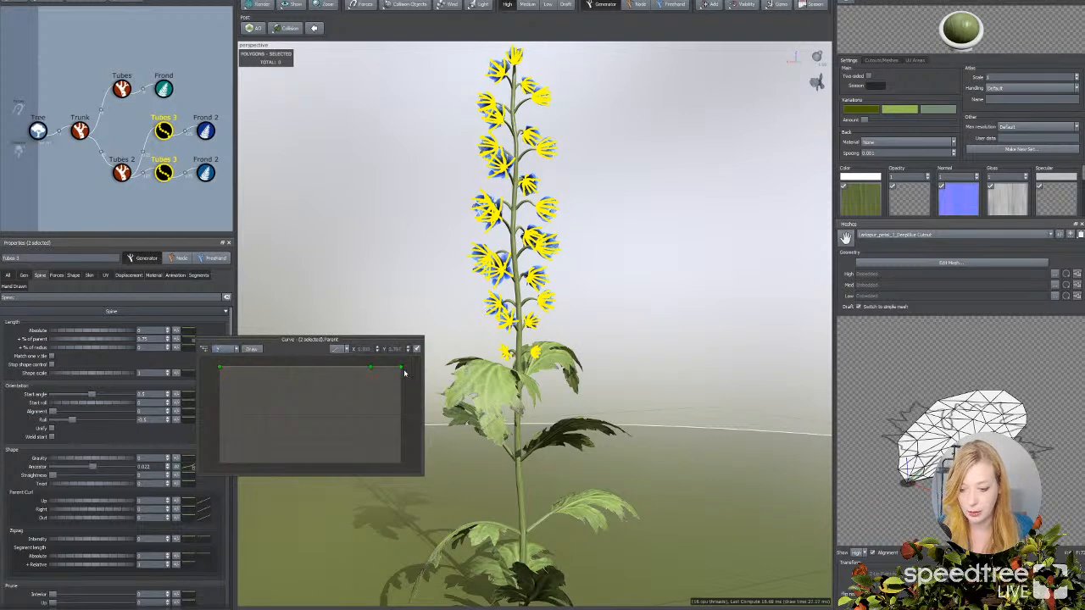
left_click_drag(402, 370, 293, 359)
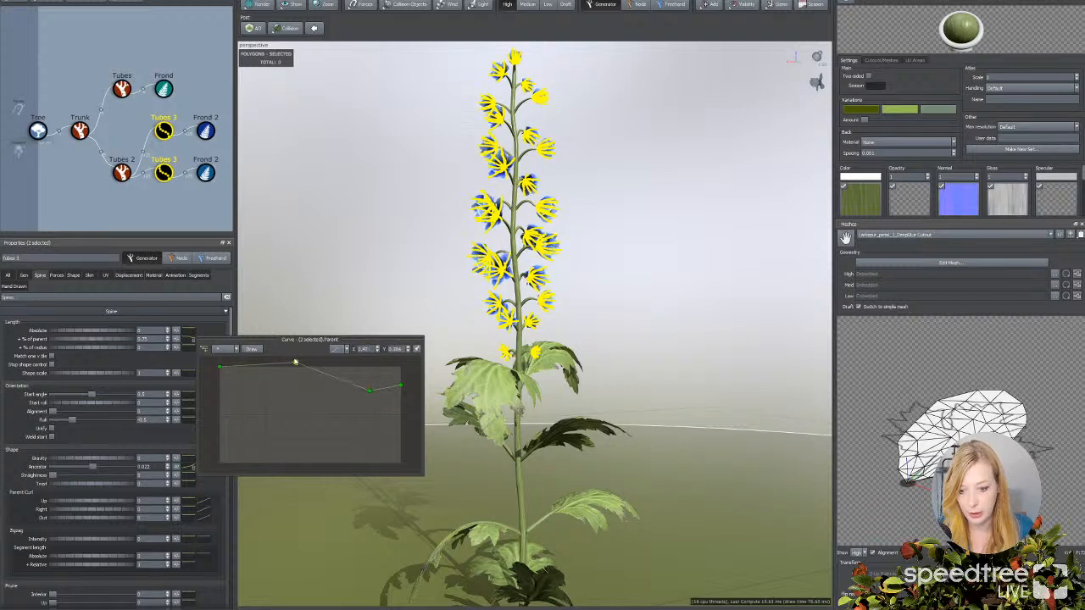
scroll(296, 359, "down", 3)
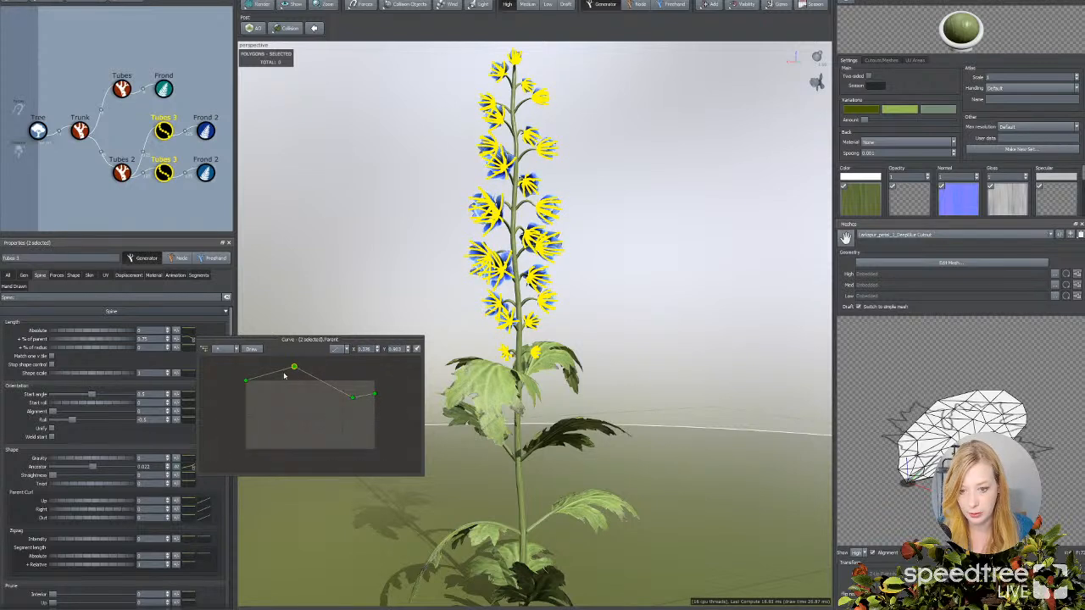
left_click_drag(247, 383, 250, 348)
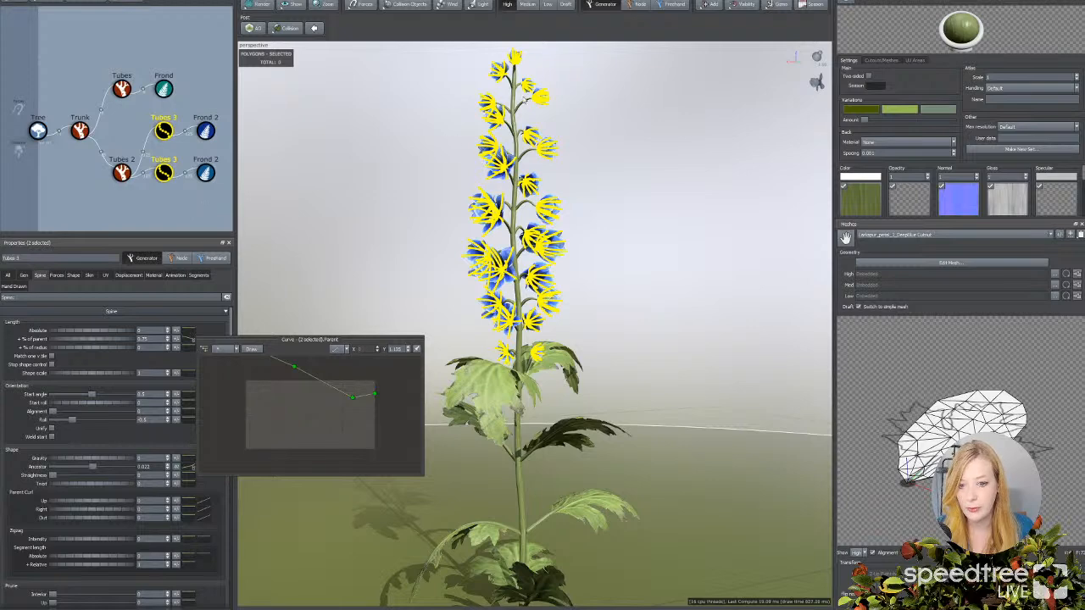
Step: Set Tubes 2's spine length to 0.03 for % of parent and about 0.04 absolute
left_click(121, 173)
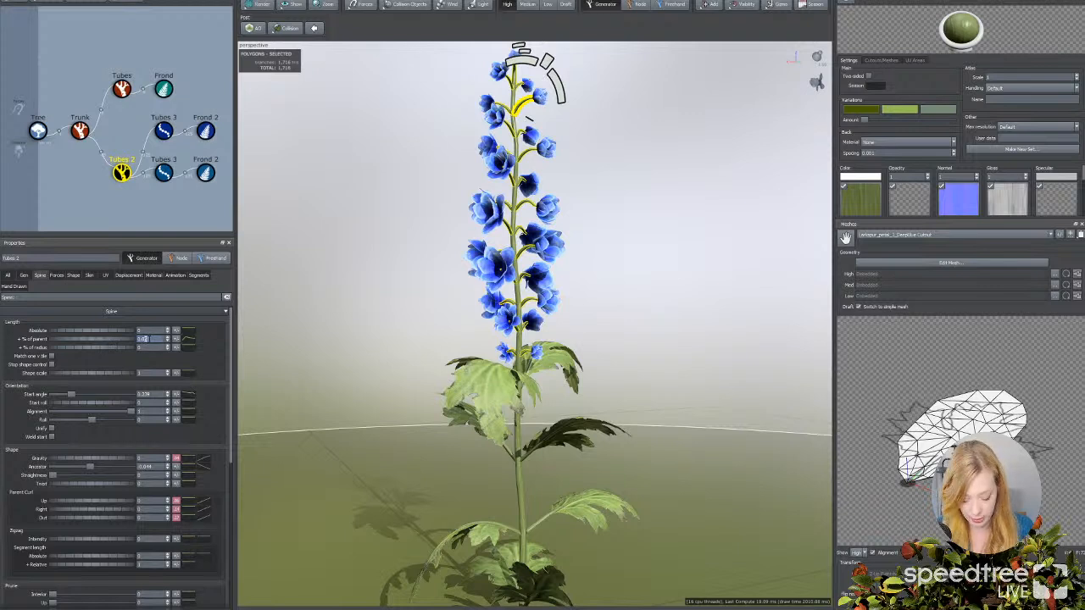
key("Return")
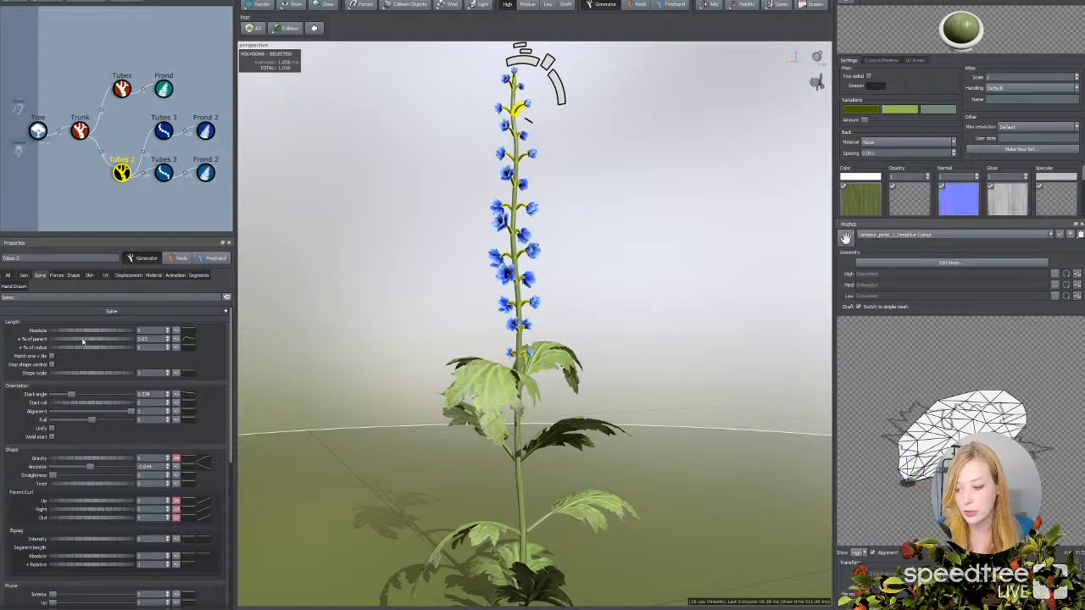
left_click_drag(85, 331, 88, 334)
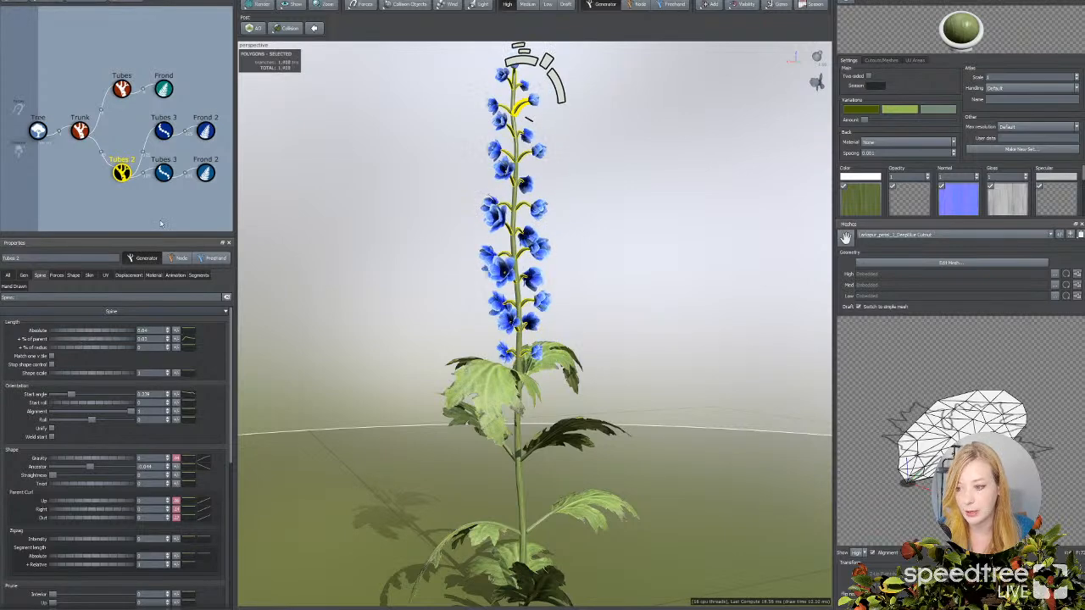
Step: Slightly increase the absolute spine length of both Tubes 3 generators to enlarge the flowers
left_click_drag(174, 113, 156, 211)
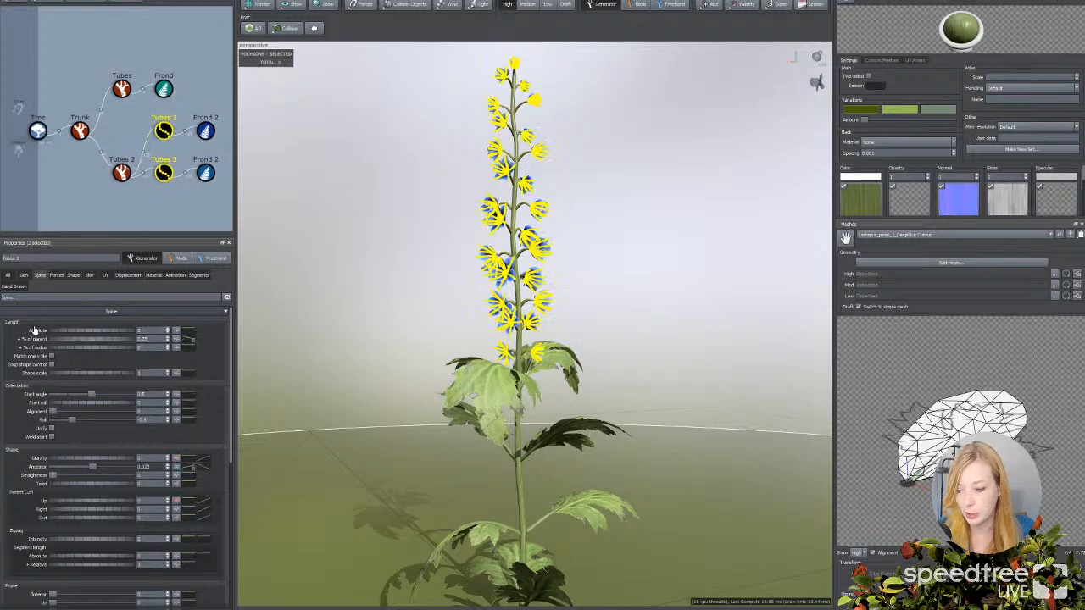
left_click_drag(83, 332, 84, 333)
left_click(297, 289)
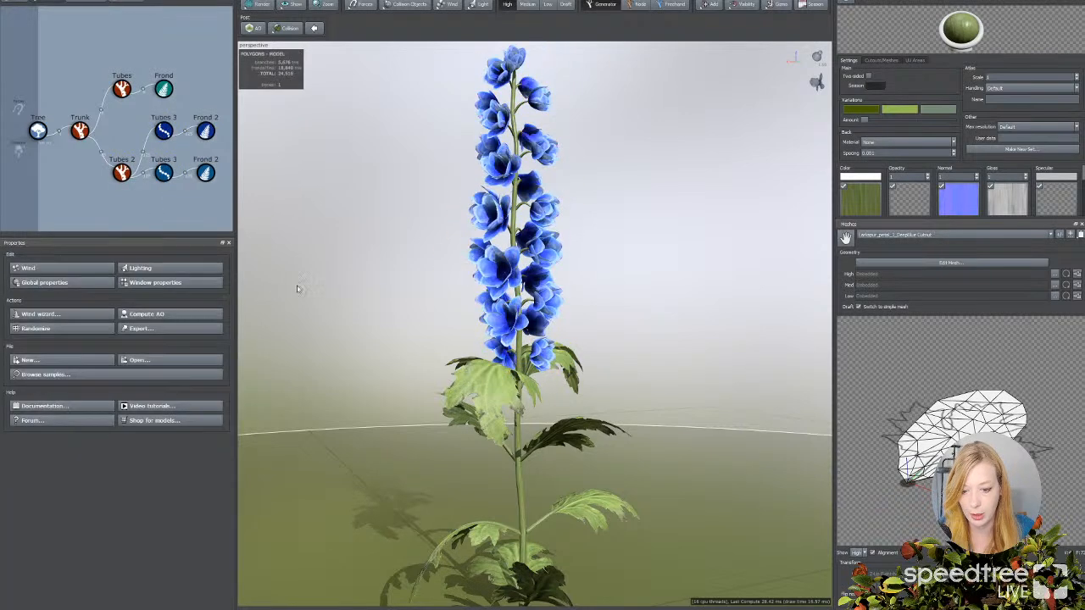
Step: Open the Curl parent curve of both Frond 2 generators and show its level choices
left_click_drag(388, 278, 471, 275)
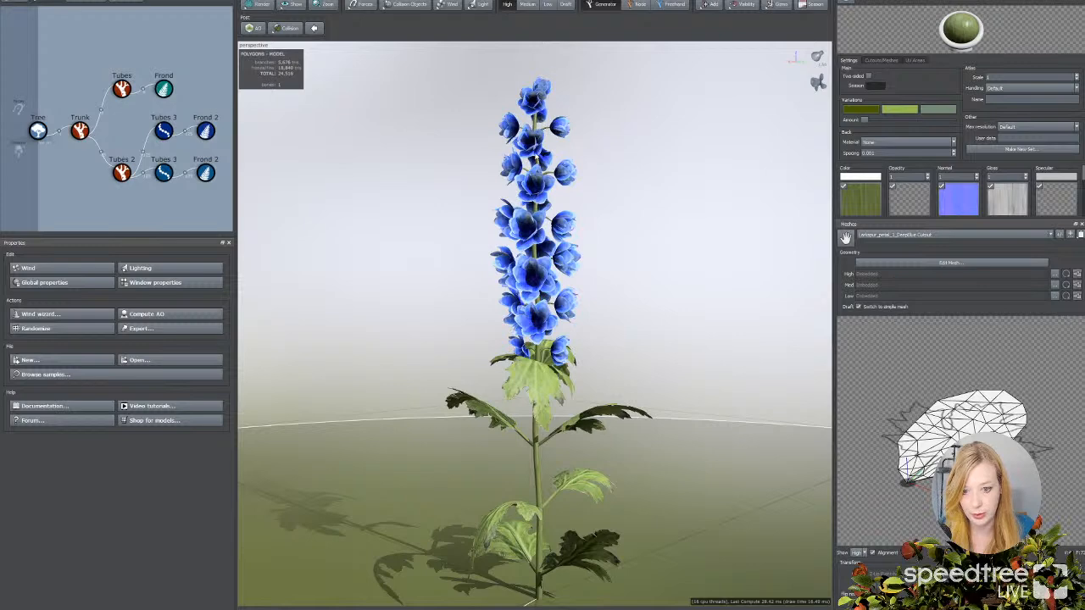
left_click_drag(600, 274, 588, 283)
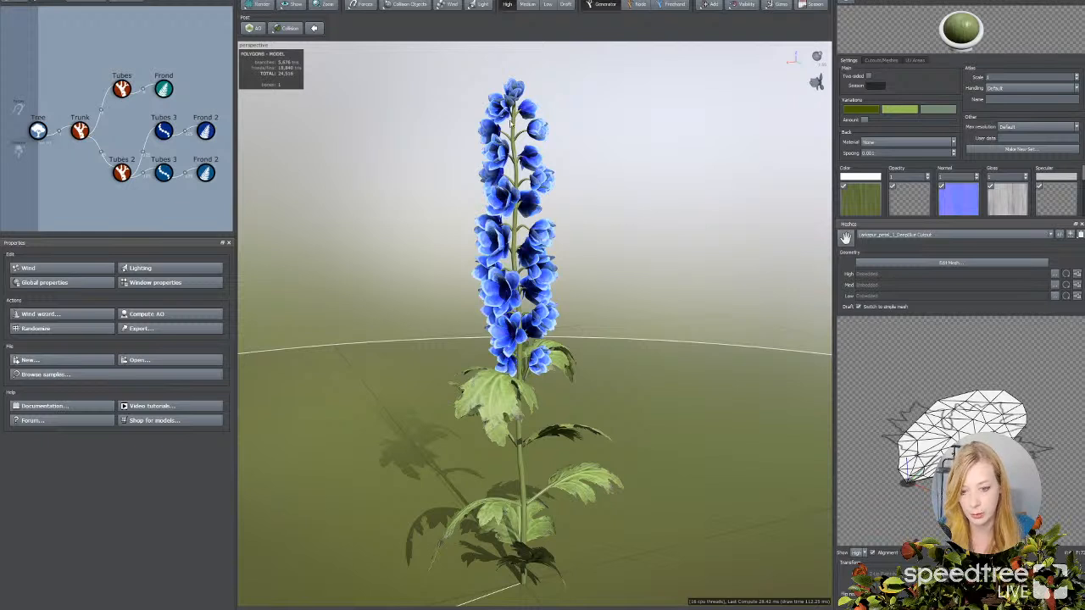
left_click_drag(531, 151, 518, 106)
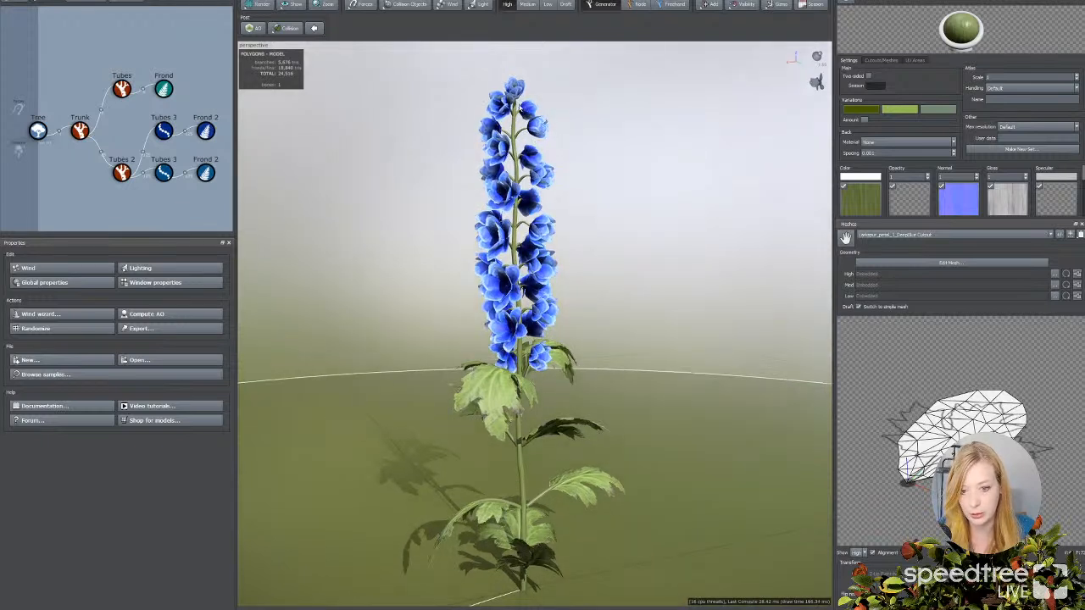
left_click_drag(195, 100, 214, 191)
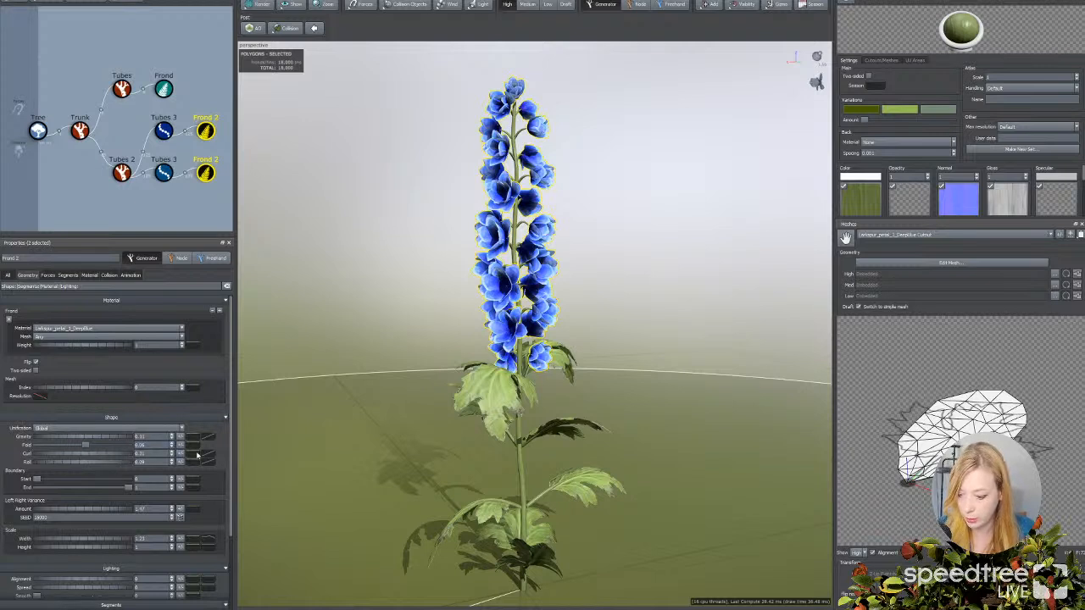
left_click(206, 454)
left_click(221, 464)
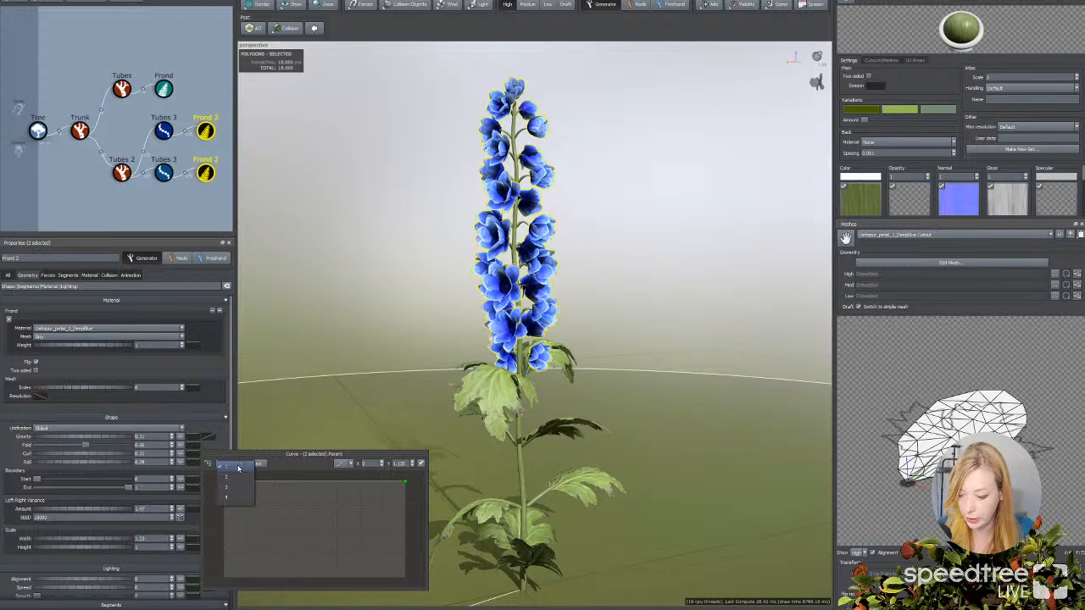
Step: Reshape the Curl parent curve of both Frond 2 generators with added control points so it rises toward its far end
left_click(226, 490)
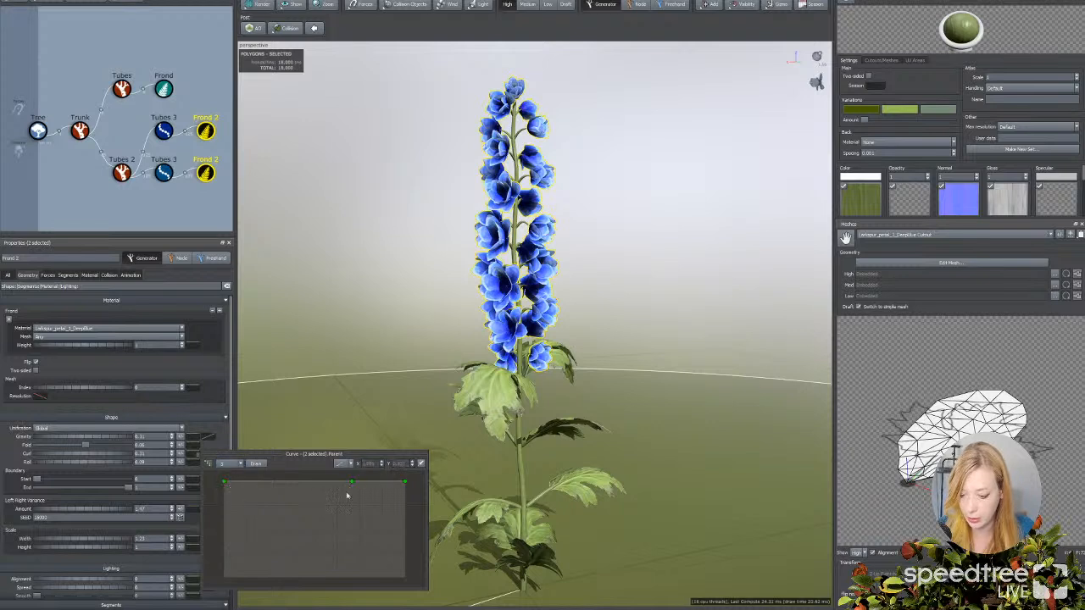
left_click_drag(361, 510, 368, 470)
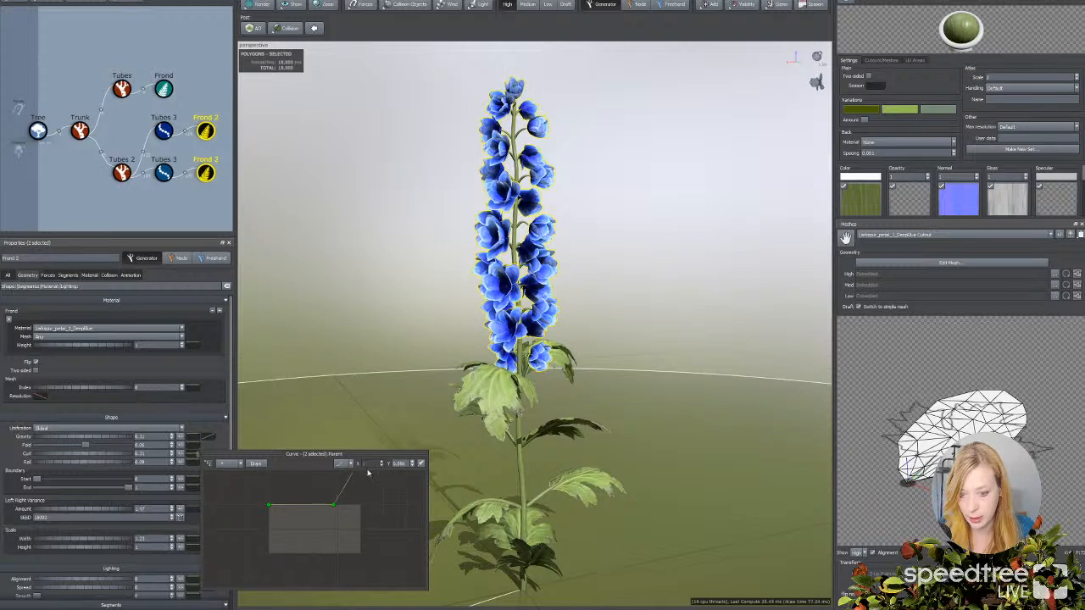
double_click(317, 505)
left_click_drag(328, 508, 339, 440)
Step: Examine the whole larkspur from several angles and distances to judge how the petals curl along the flower spike
scroll(400, 360, "down", 5)
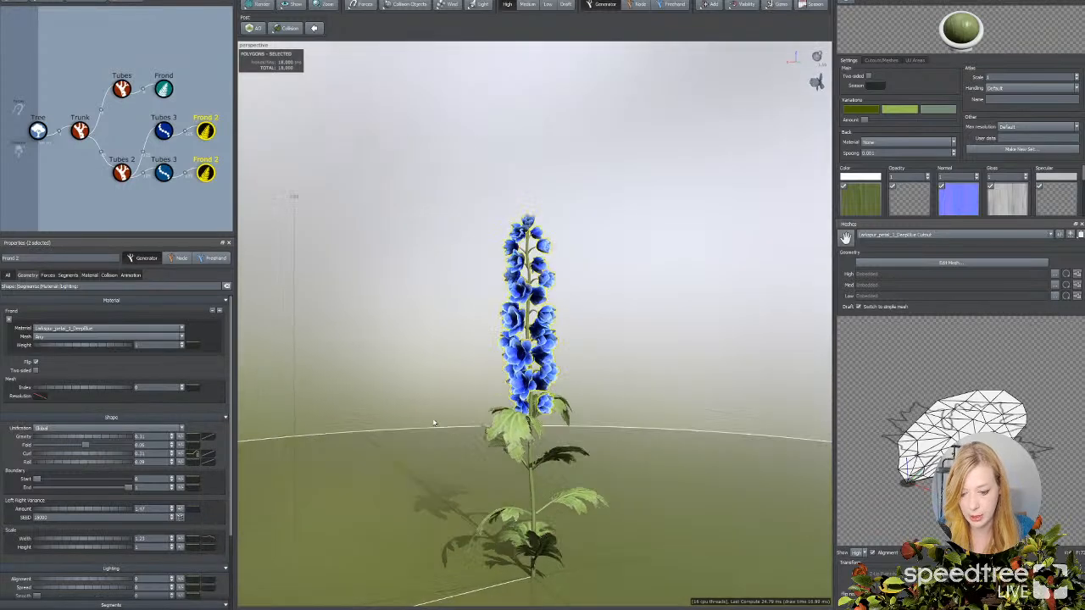
left_click_drag(434, 424, 502, 214)
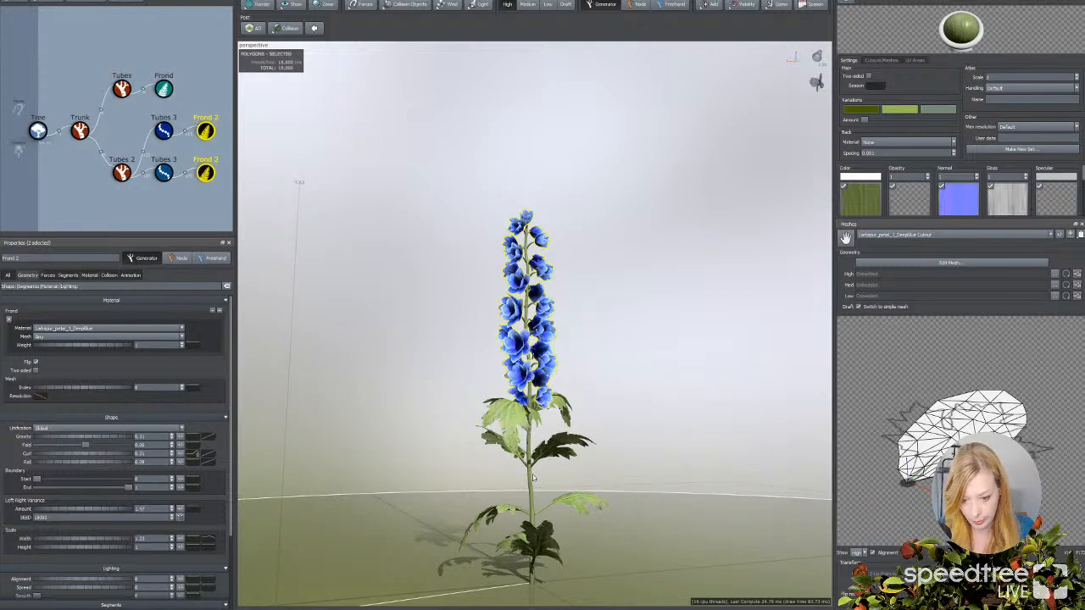
left_click_drag(478, 526, 454, 488)
left_click(451, 482)
scroll(452, 482, "up", 3)
scroll(453, 484, "up", 3)
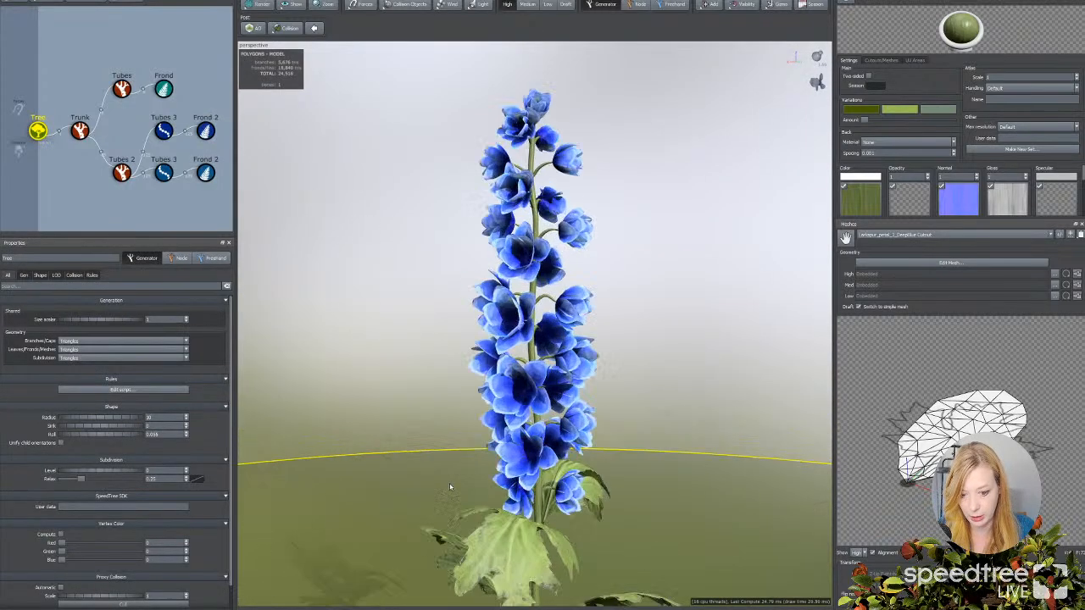
scroll(449, 481, "down", 3)
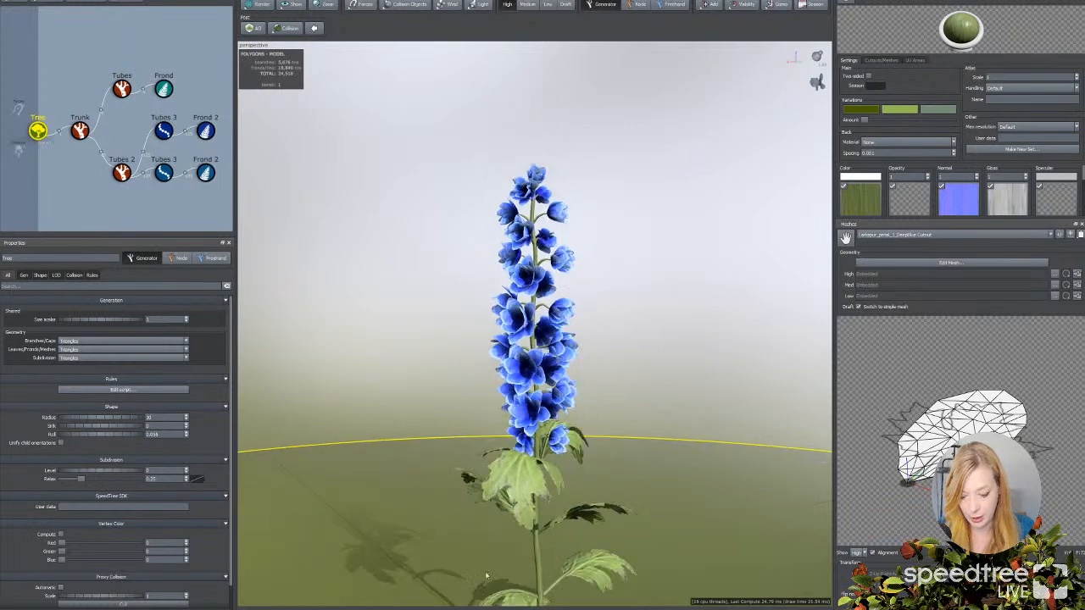
scroll(481, 559, "down", 4)
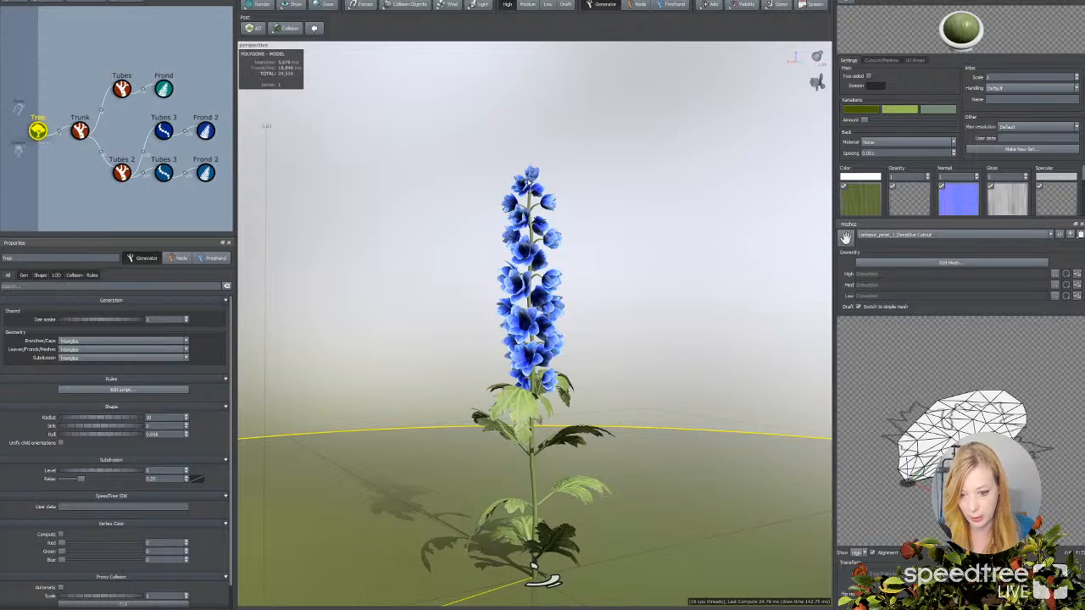
mouse_move(547, 397)
left_mouse_down()
mouse_move(523, 398)
mouse_move(553, 395)
left_mouse_up()
scroll(530, 398, "up", 3)
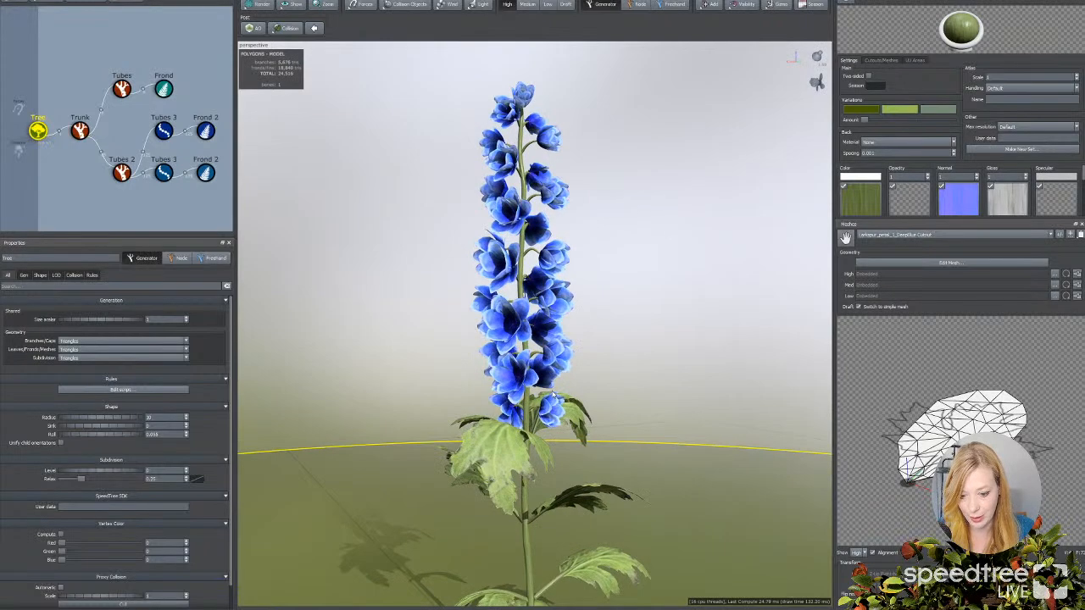
scroll(553, 395, "down", 2)
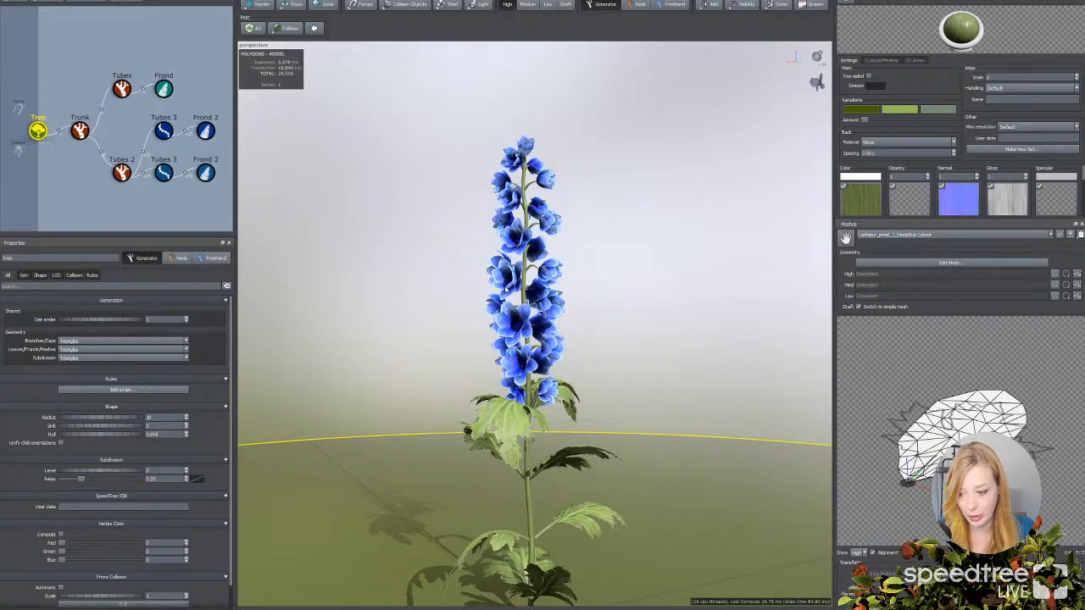
Step: Pull down the first half of the lower Tubes 3 generator's Ancestor parent curve with added control points, keeping its end high
left_click(165, 174)
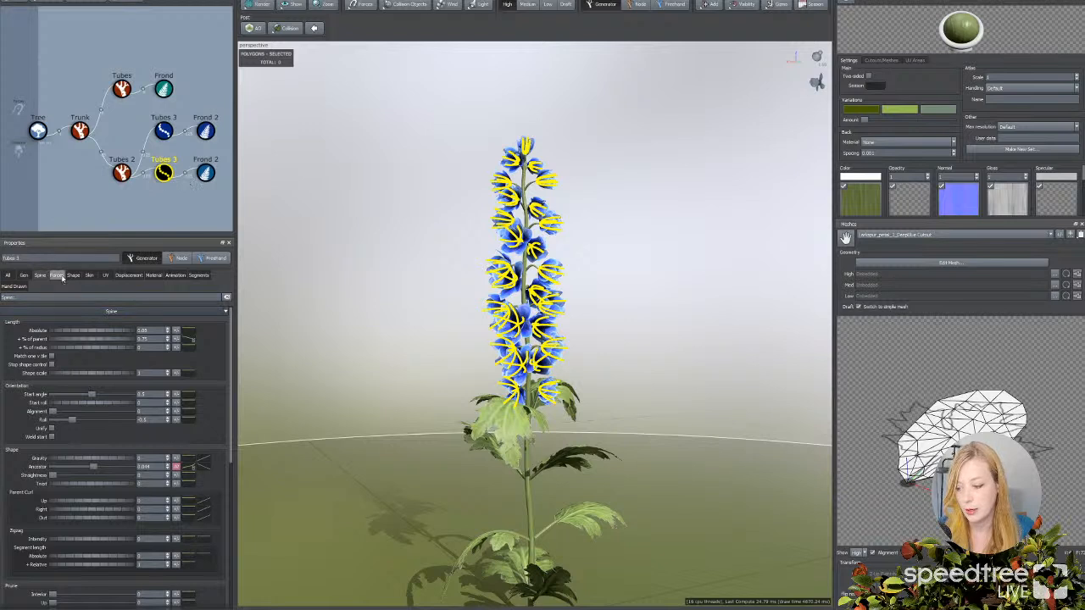
left_click(191, 470)
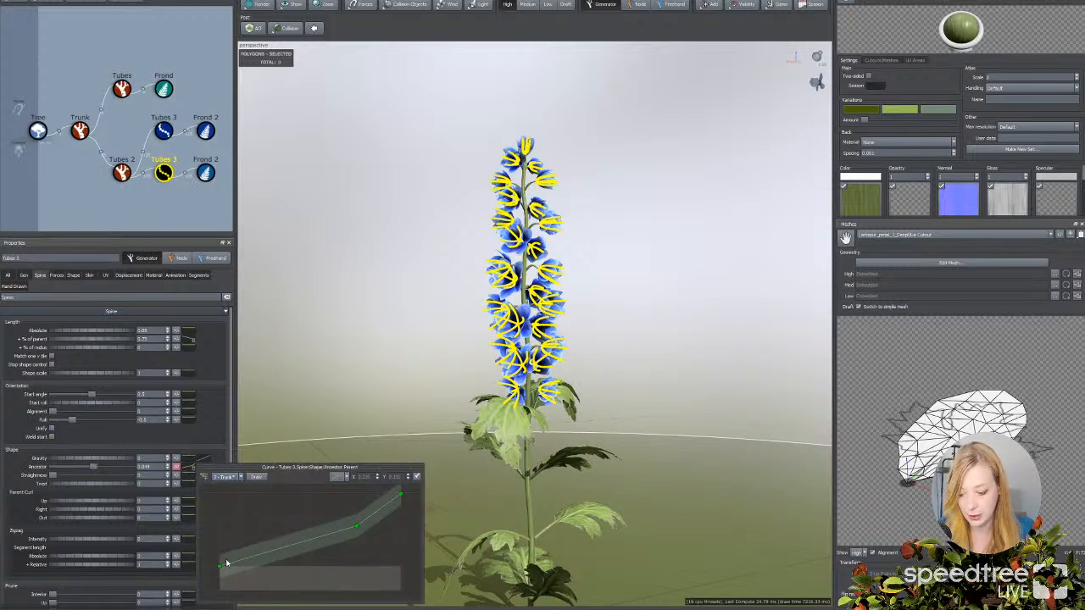
left_click_drag(357, 528, 317, 558)
left_click(292, 573)
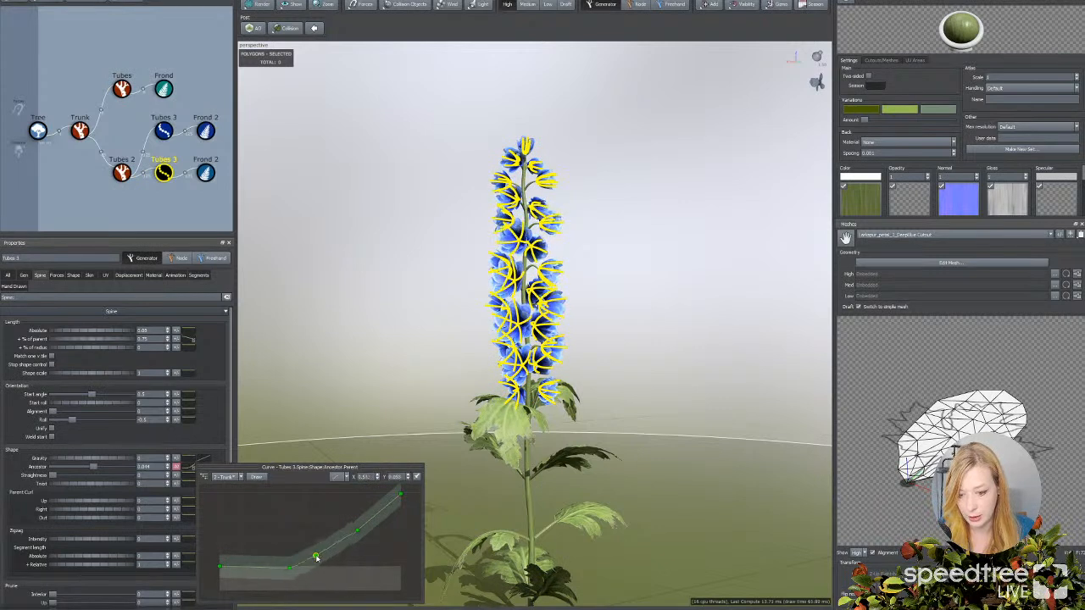
left_click(473, 460)
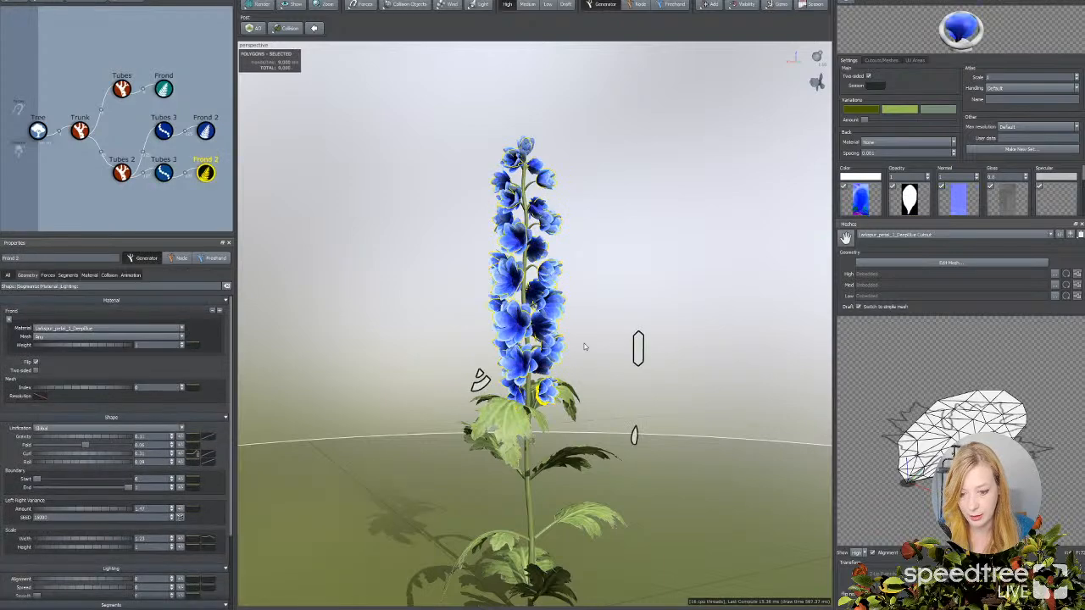
Step: Add a control point past the middle of the upper Tubes 3 generator's Ancestor parent curve and pull it down near the base
left_click_drag(587, 306, 556, 318)
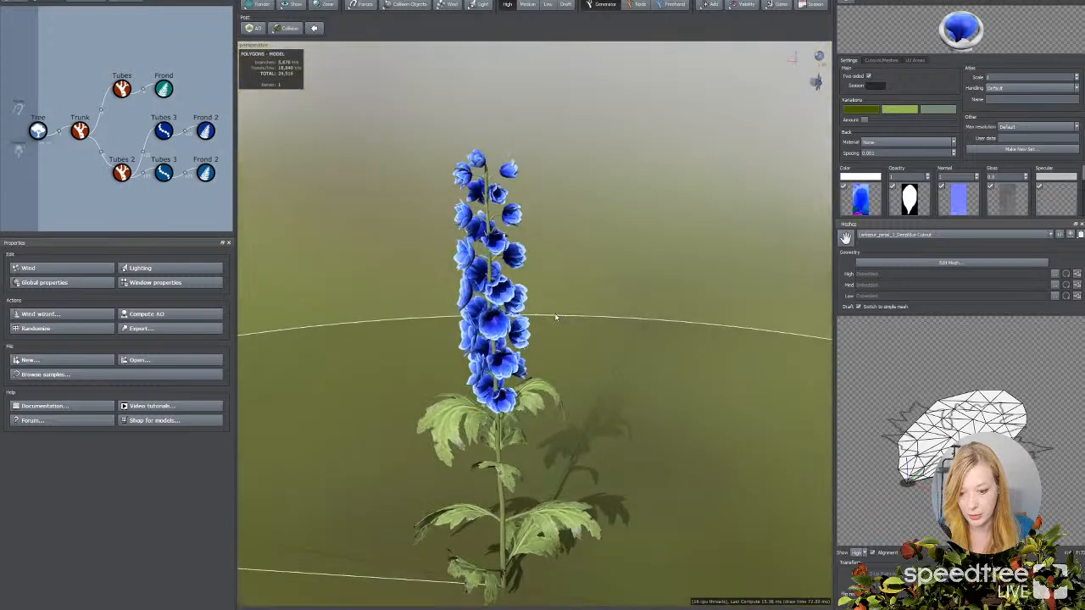
left_click_drag(346, 421, 393, 385)
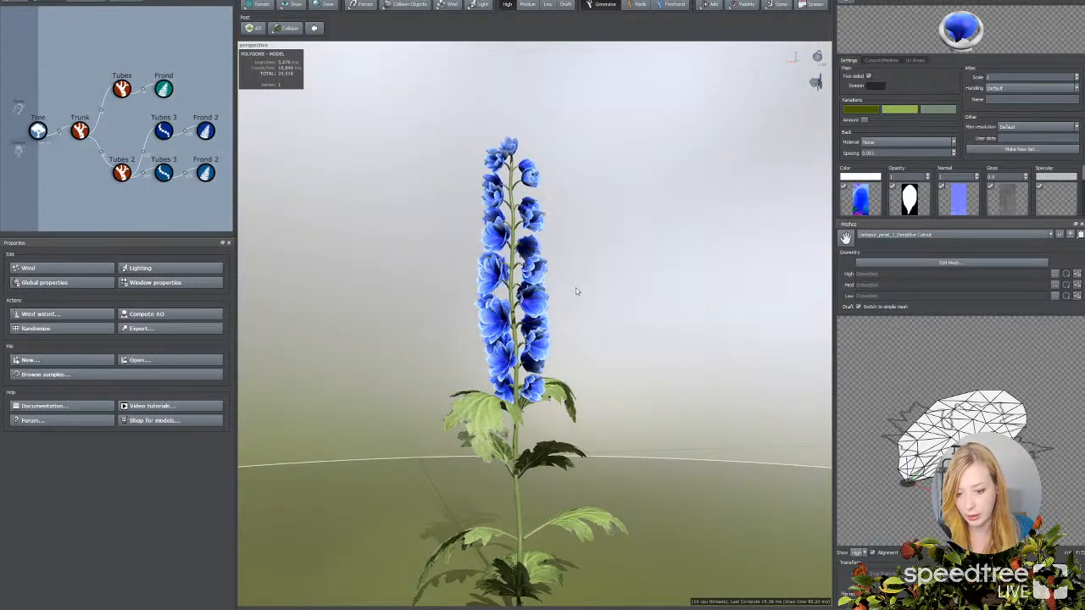
scroll(575, 287, "up", 5)
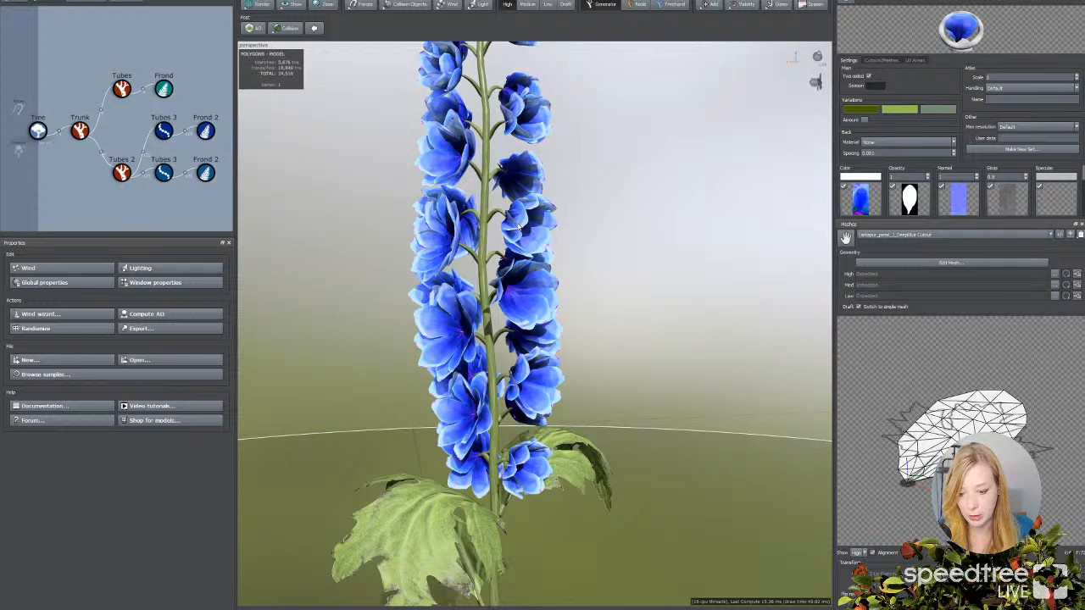
left_click(164, 174)
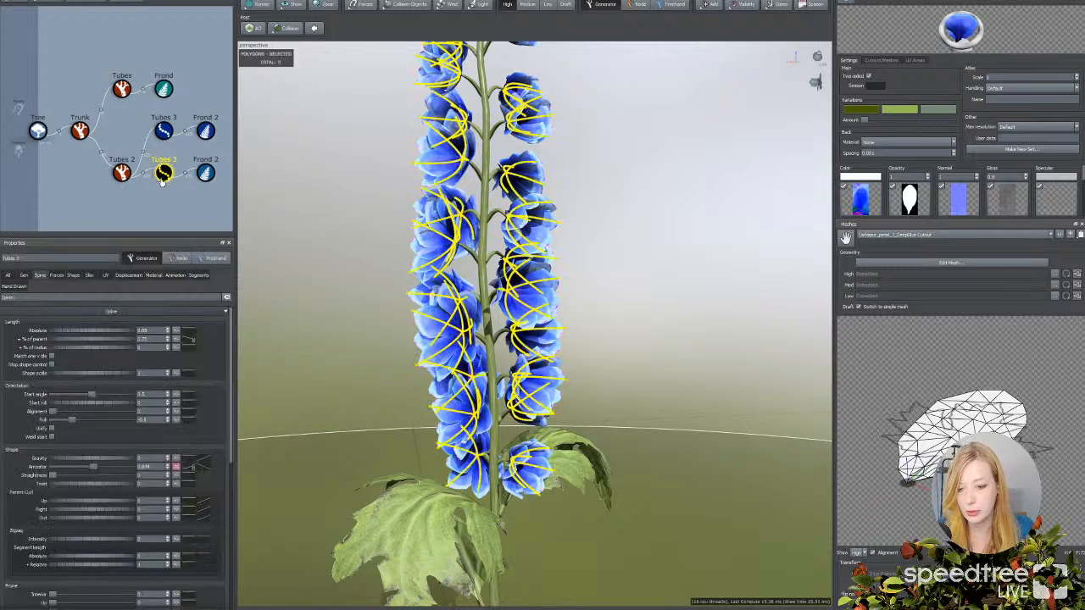
left_click(164, 129)
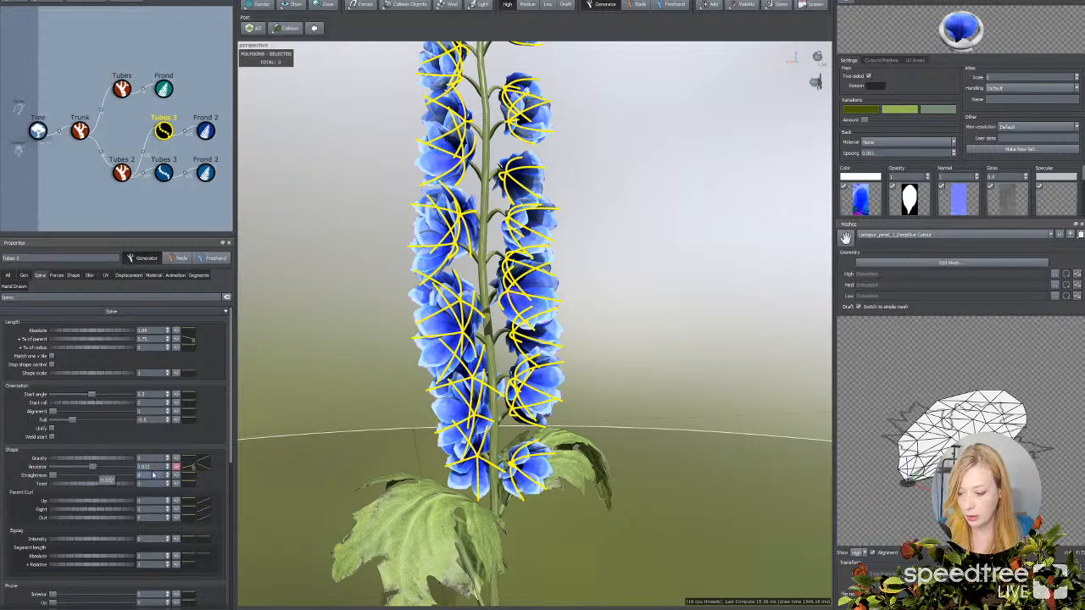
left_click(202, 467)
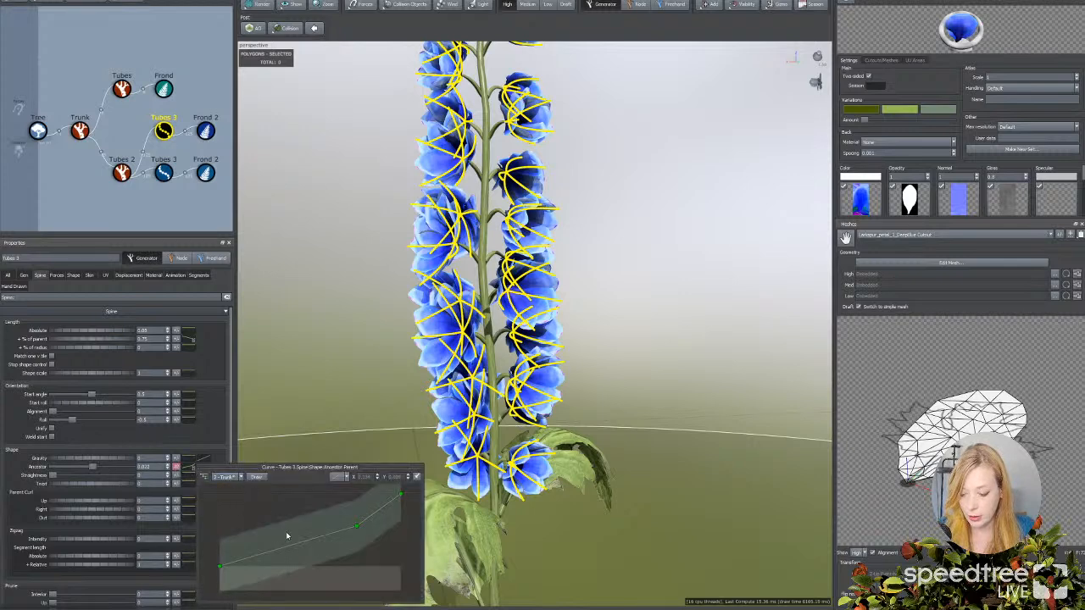
left_click(327, 536)
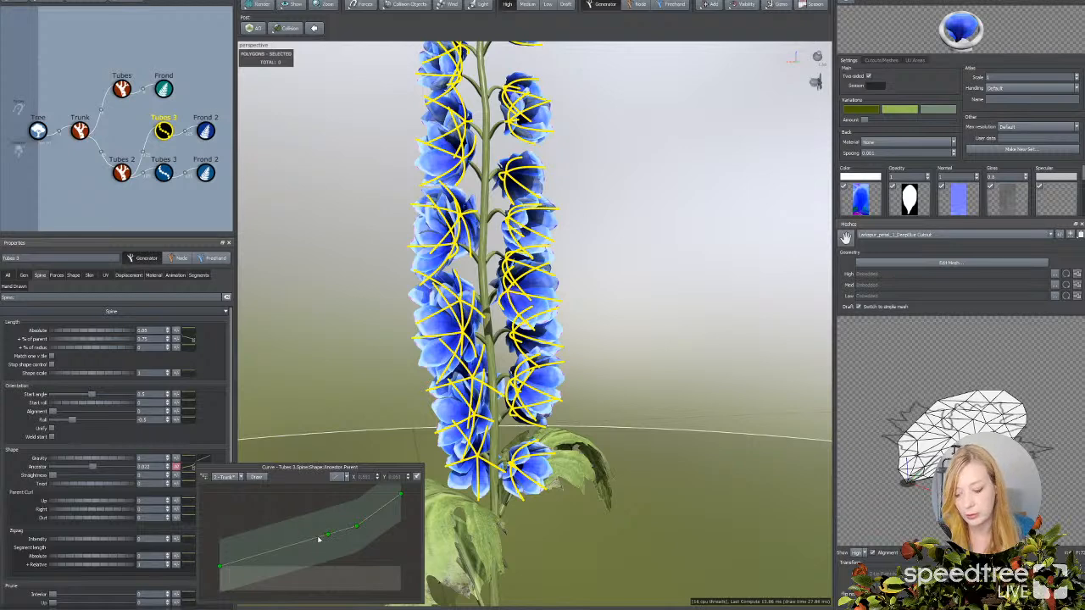
left_click_drag(327, 536, 324, 577)
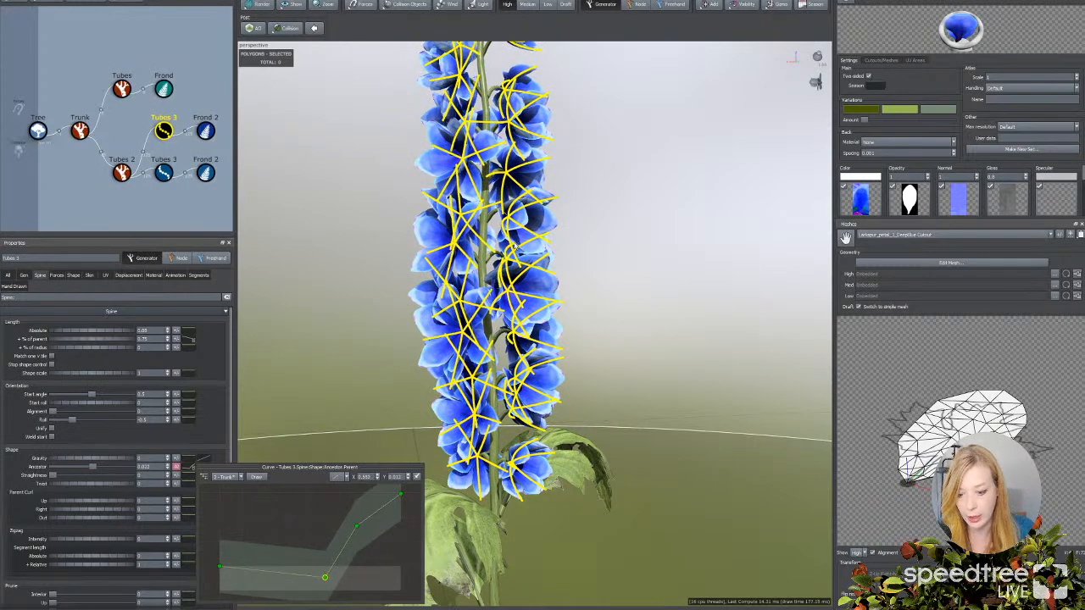
left_click(635, 262)
Step: Adjust the angle of the single mid-stem leaf branch by editing it as an individual node
left_click_drag(634, 265, 600, 311)
scroll(603, 307, "down", 5)
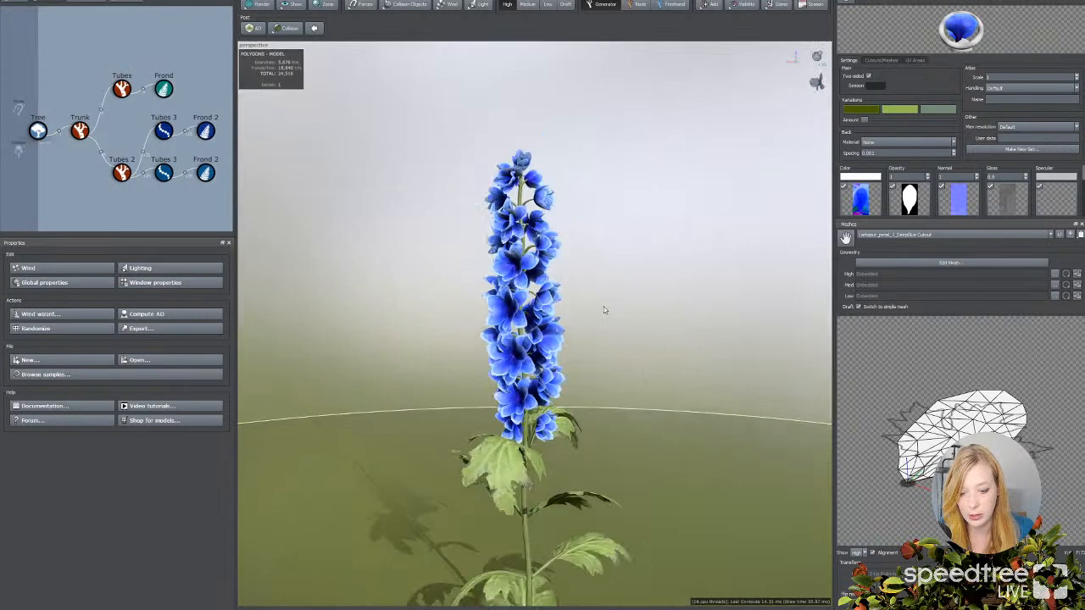
middle_click_drag(598, 321, 601, 319)
left_click_drag(601, 318, 616, 291)
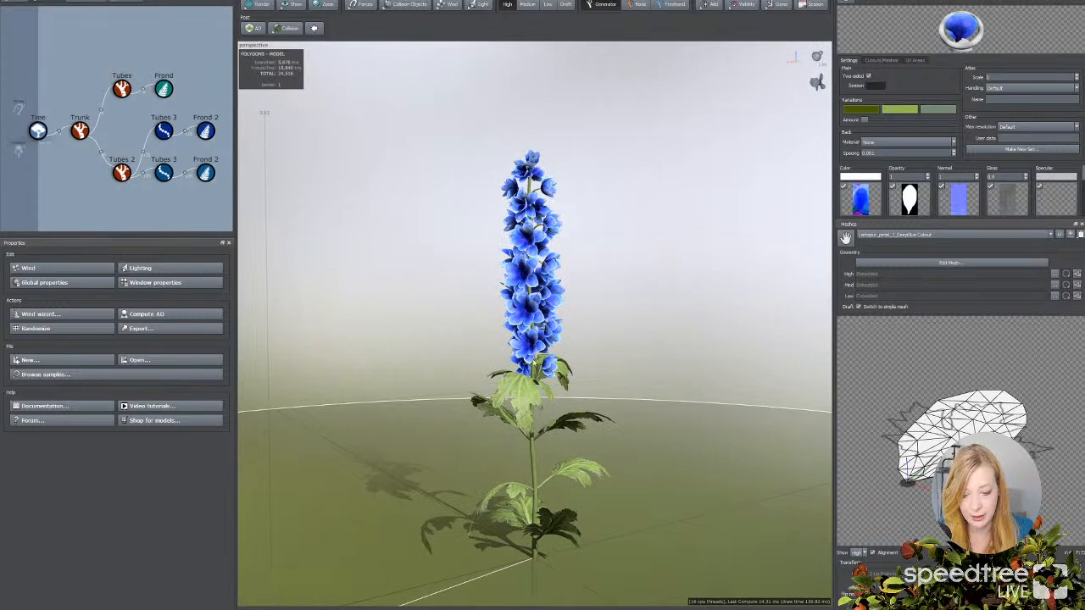
left_click_drag(443, 356, 478, 314)
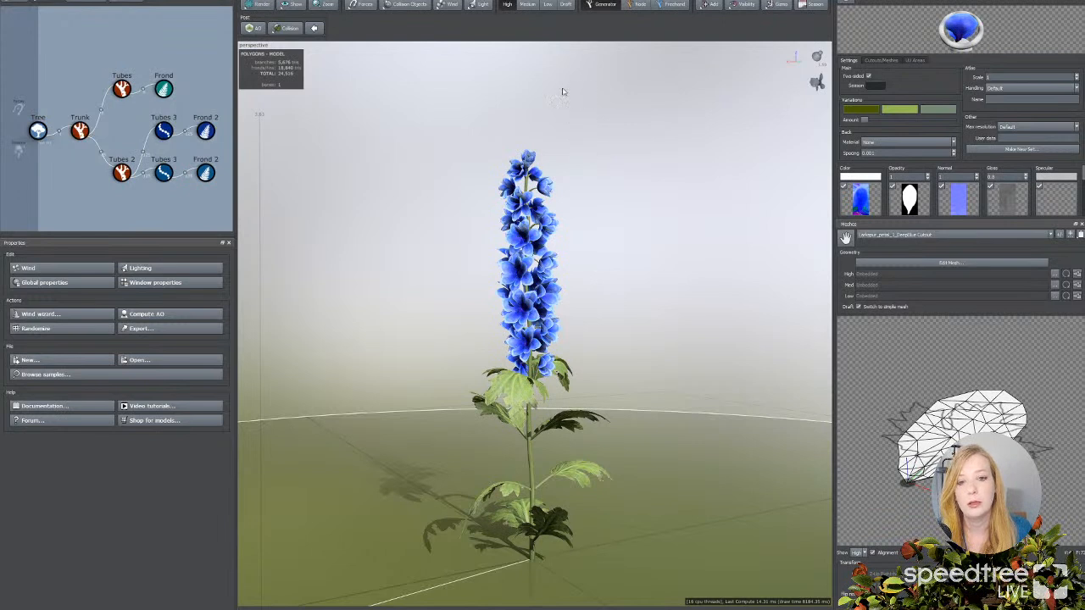
left_click(536, 436)
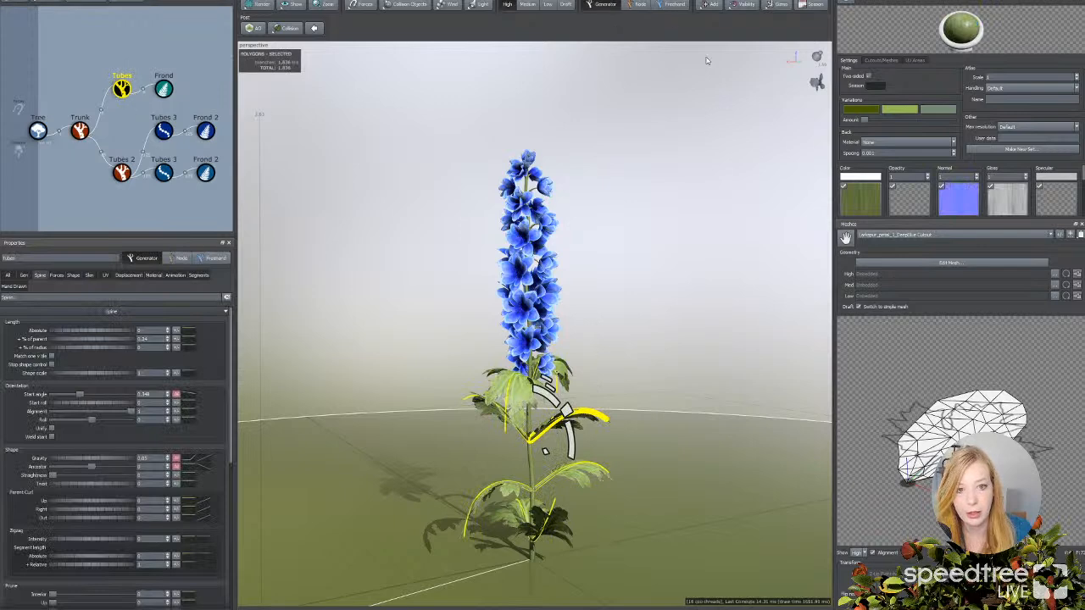
left_click(632, 5)
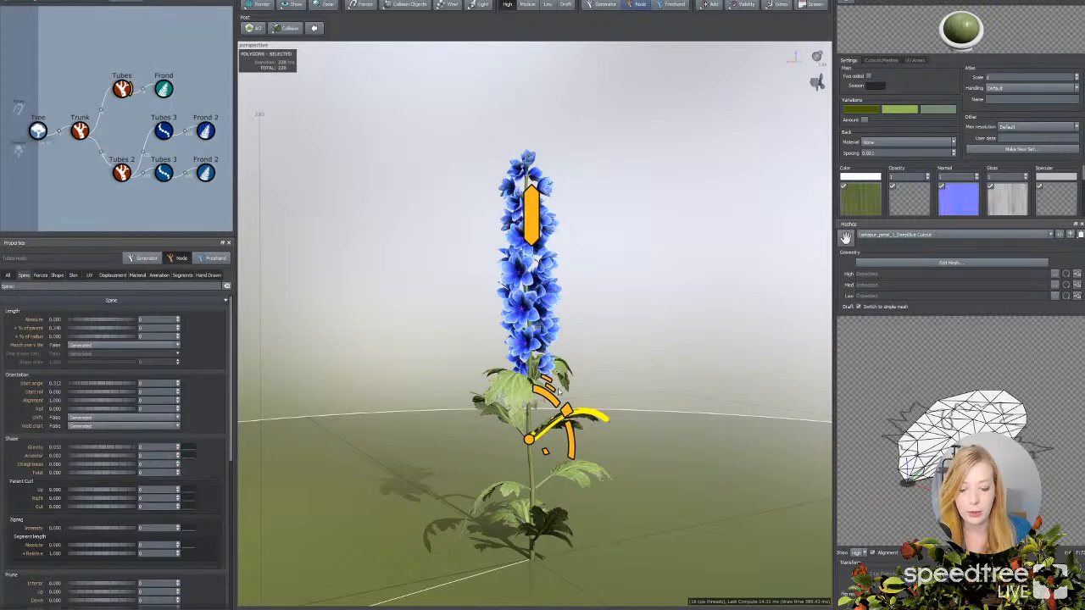
mouse_move(571, 436)
left_mouse_down()
mouse_move(554, 469)
mouse_move(563, 428)
left_mouse_up()
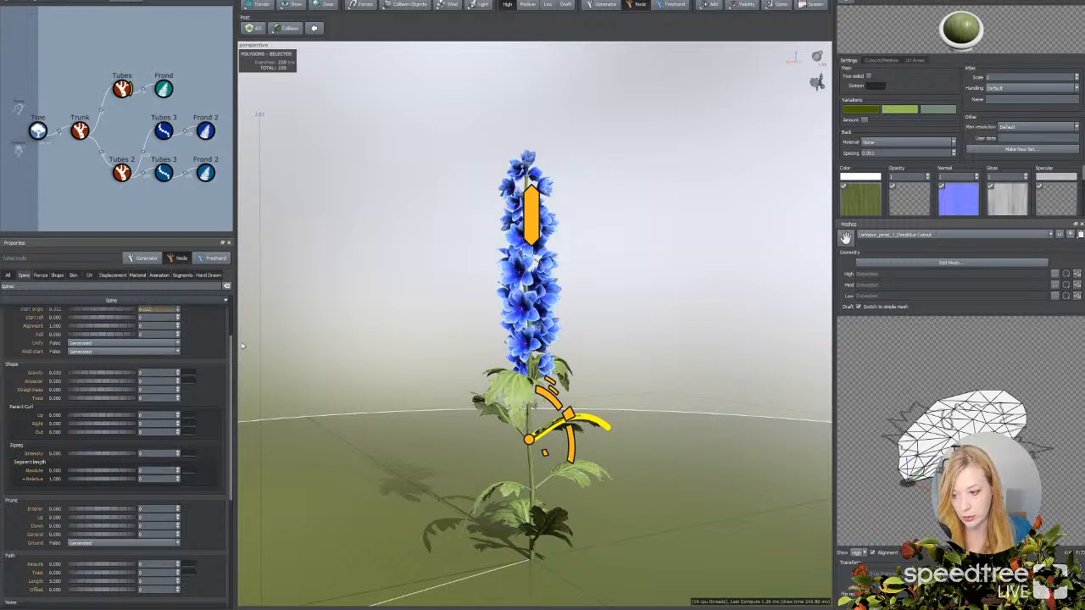
left_click_drag(569, 416, 475, 496)
left_click(553, 421)
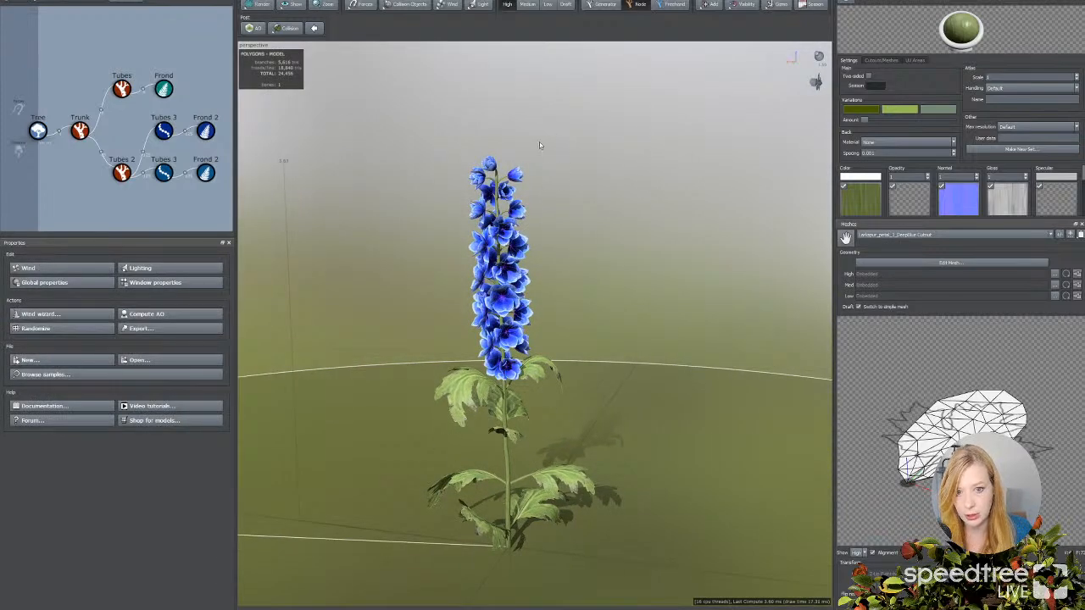
Step: Return from node editing to generator editing mode
left_click(605, 7)
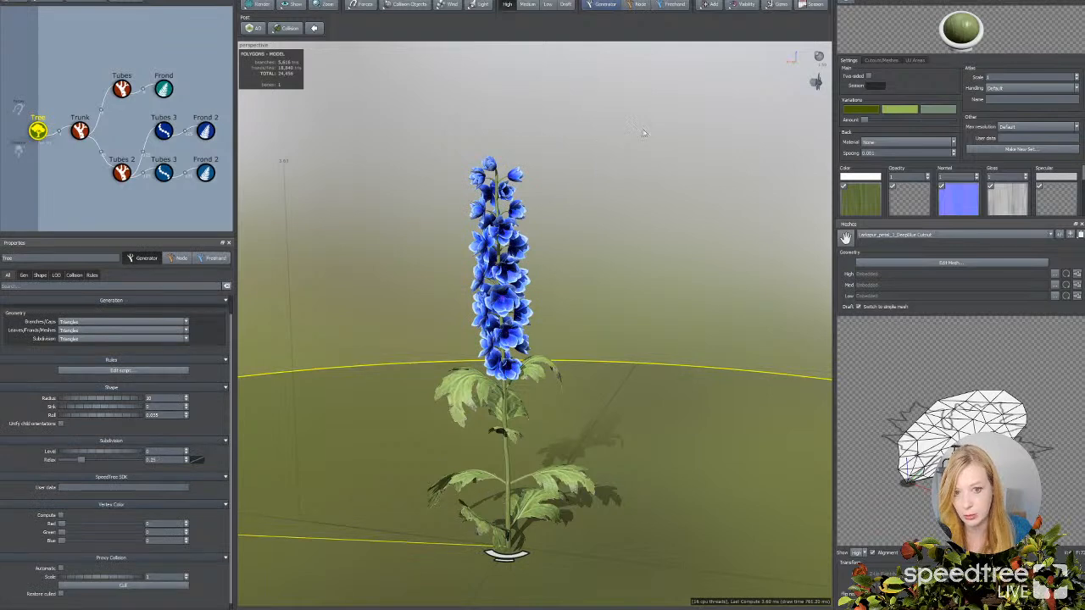
left_click(638, 5)
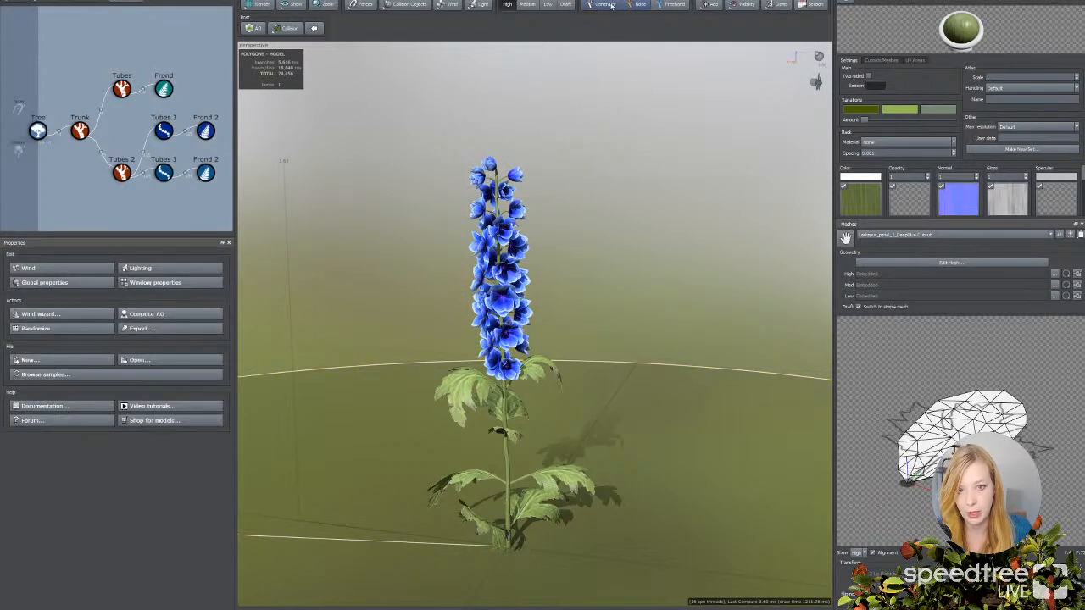
left_click(604, 5)
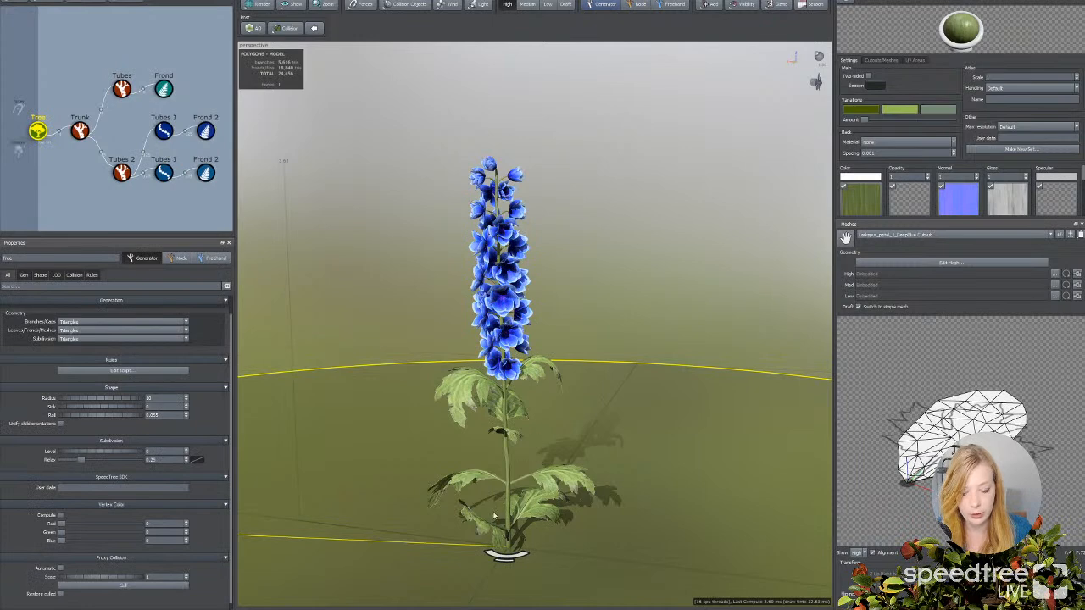
left_click_drag(589, 488, 536, 462)
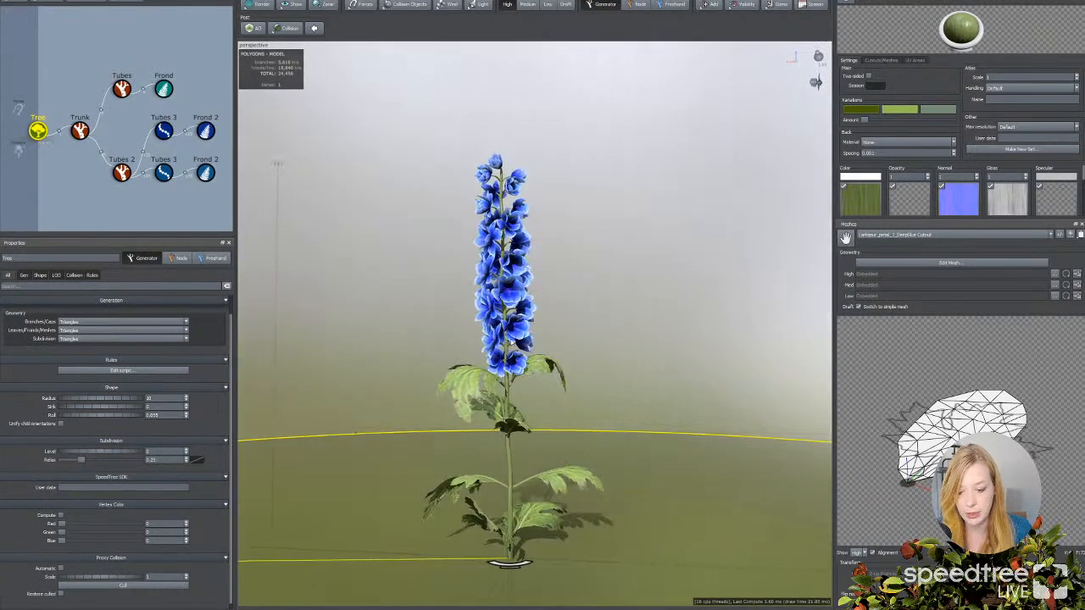
Step: Examine the petal generators, one isolated lower leaf branch, and the whole plant from several angles
left_click_drag(149, 115, 206, 185)
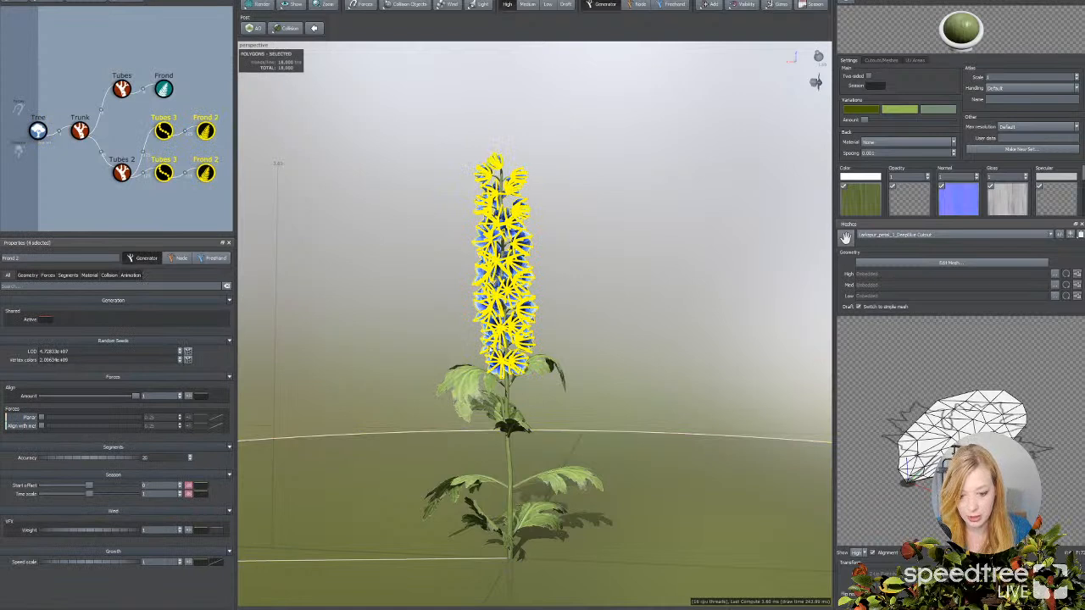
left_click(428, 441)
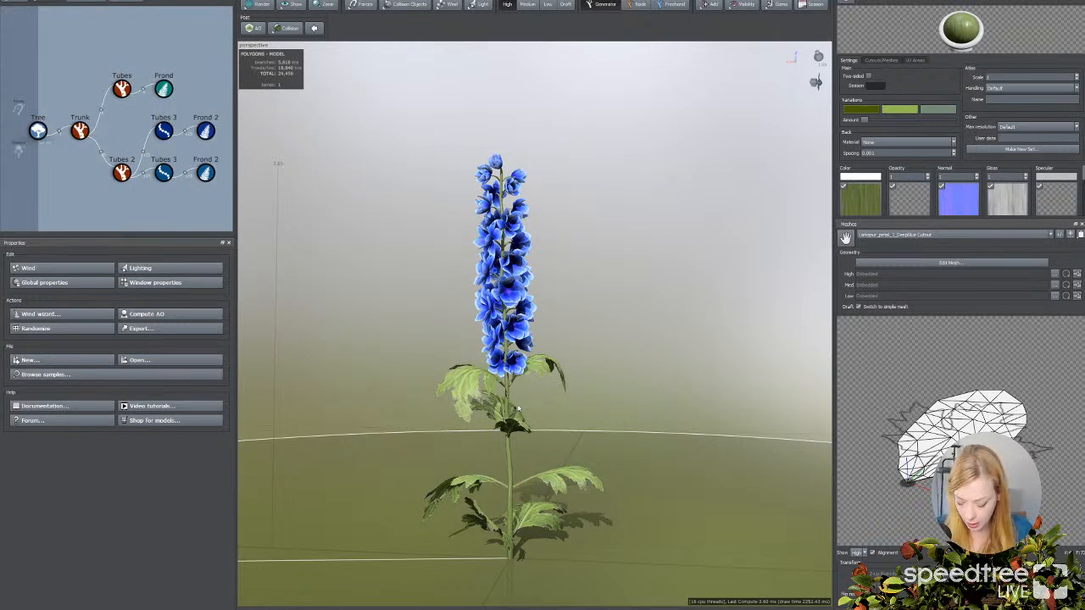
left_click(503, 485)
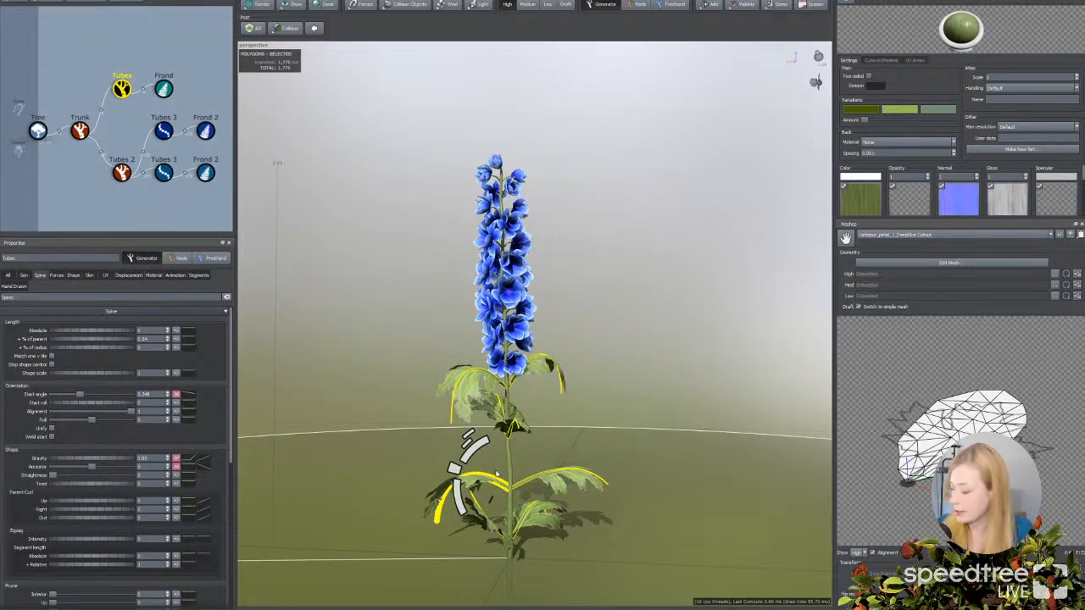
key("f")
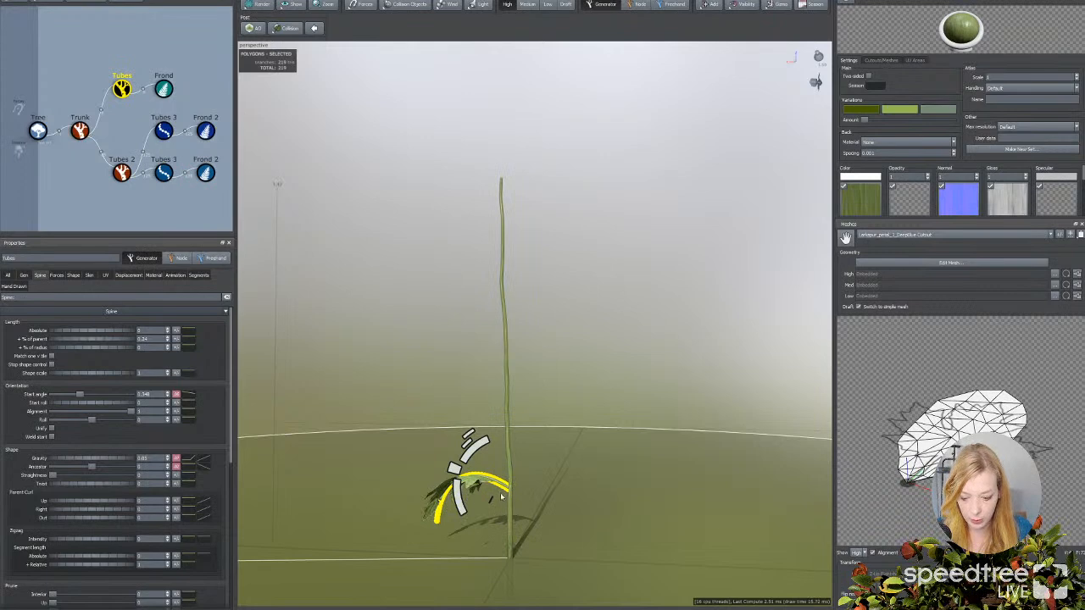
left_click_drag(501, 498, 500, 483)
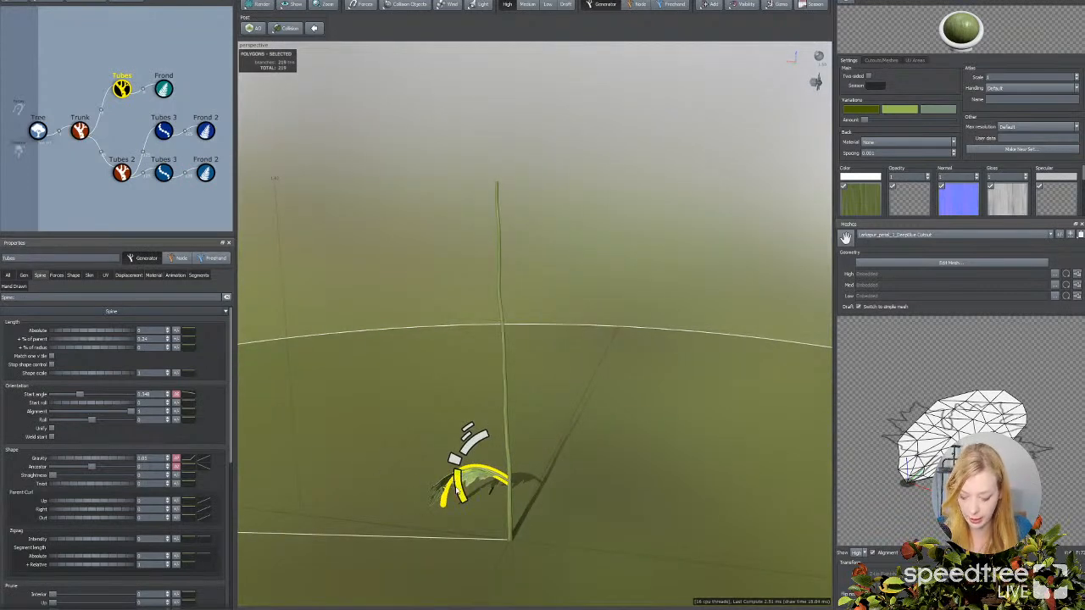
key("f")
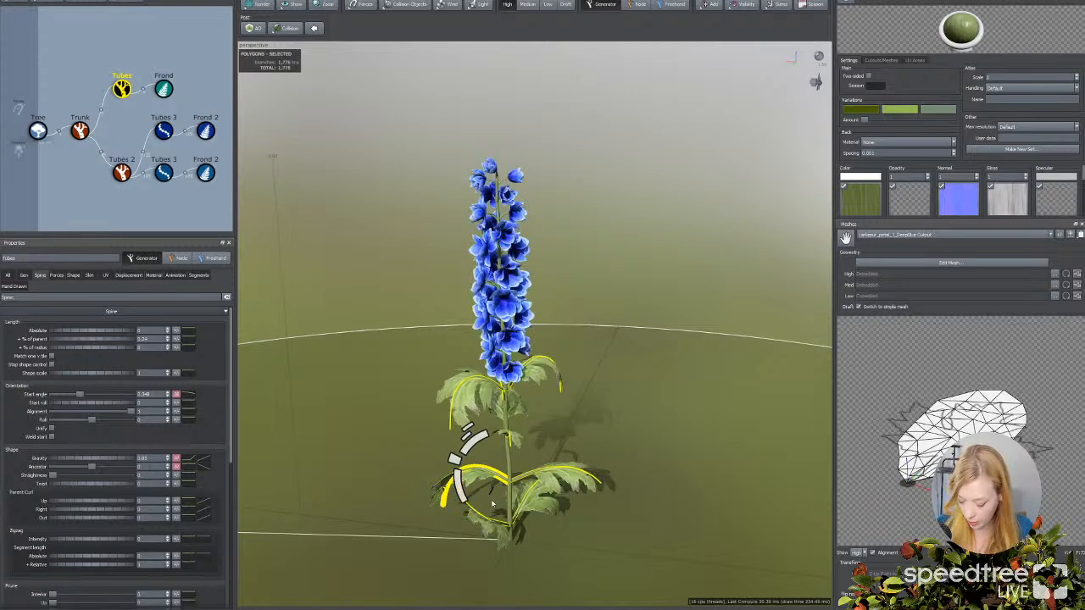
left_click(566, 458)
left_click_drag(588, 438, 596, 421)
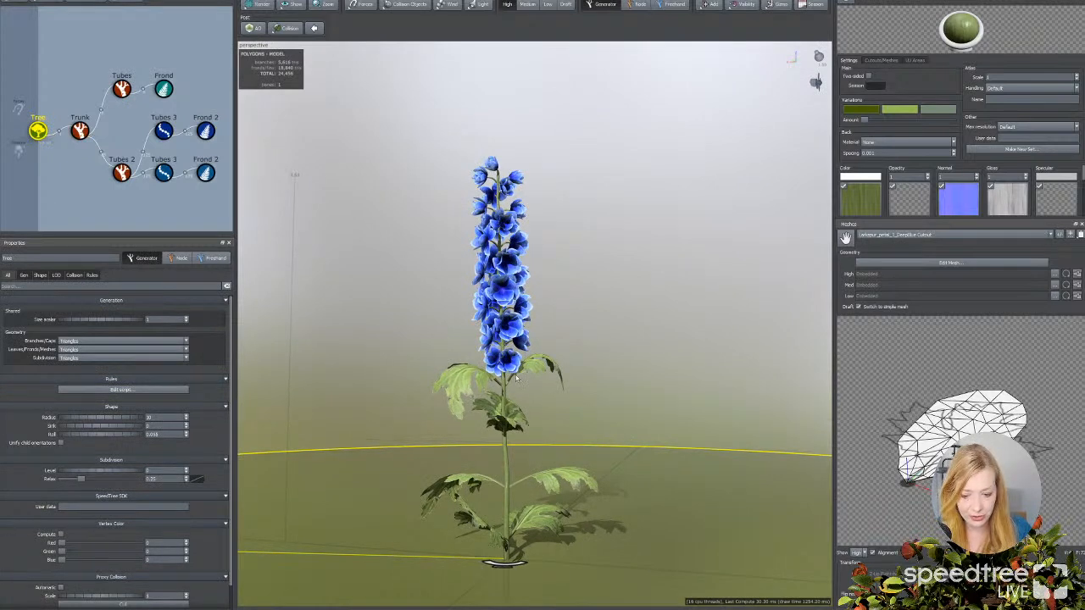
left_click_drag(539, 429, 547, 424)
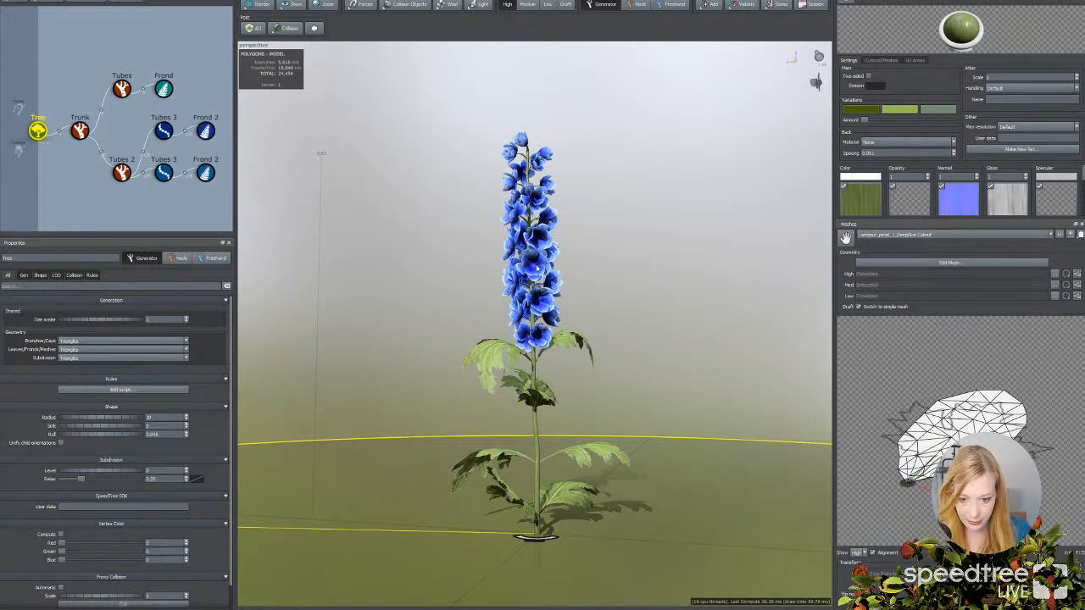
Step: Switch to the browser to compare the larkspur reference photos, and return to SpeedTree
key("alt+Tab")
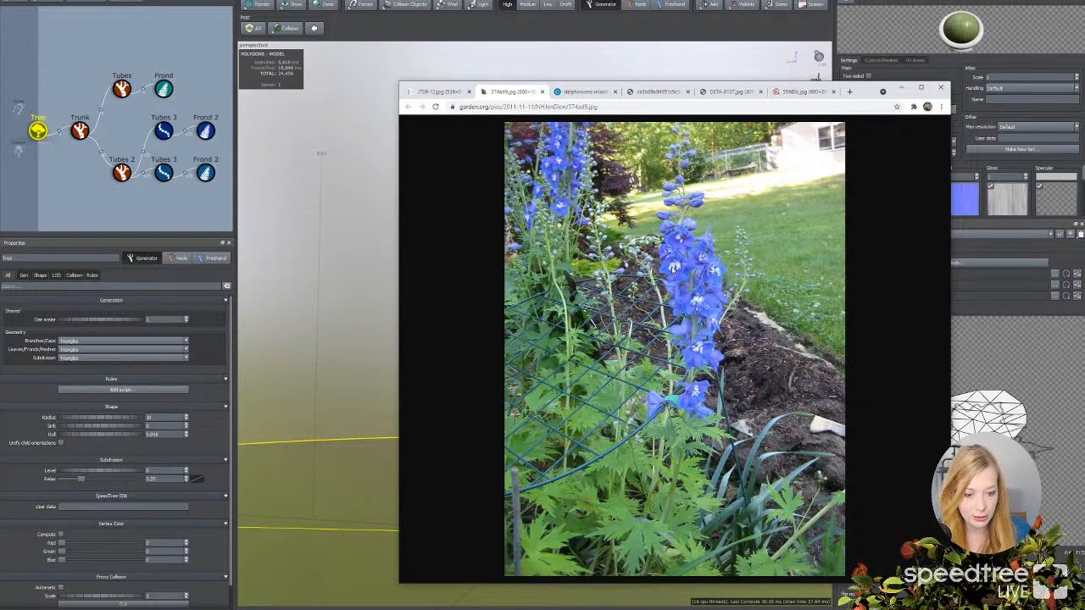
left_click(584, 93)
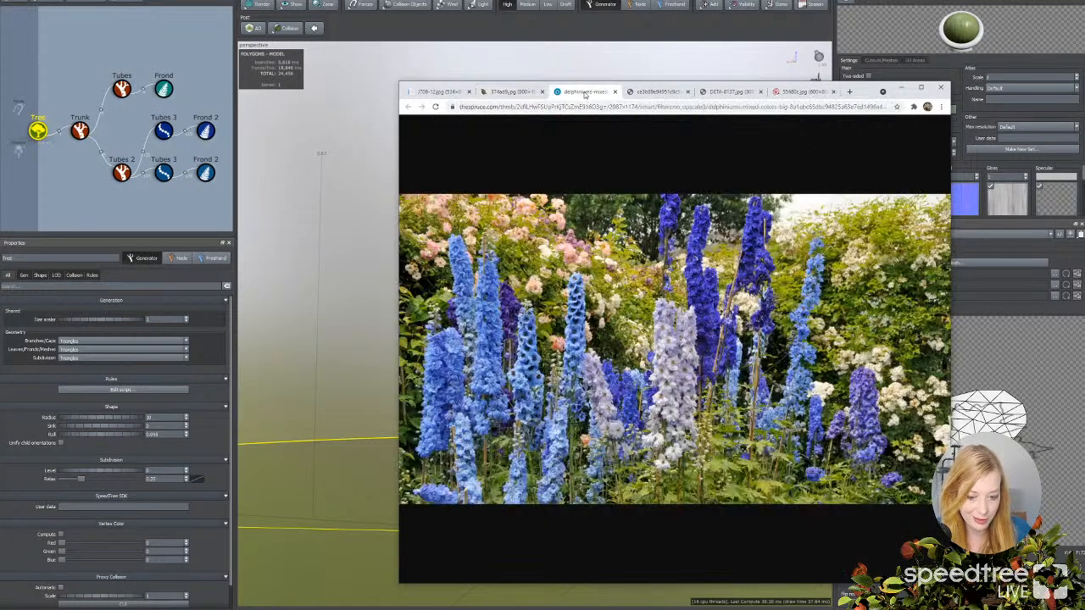
left_click(653, 92)
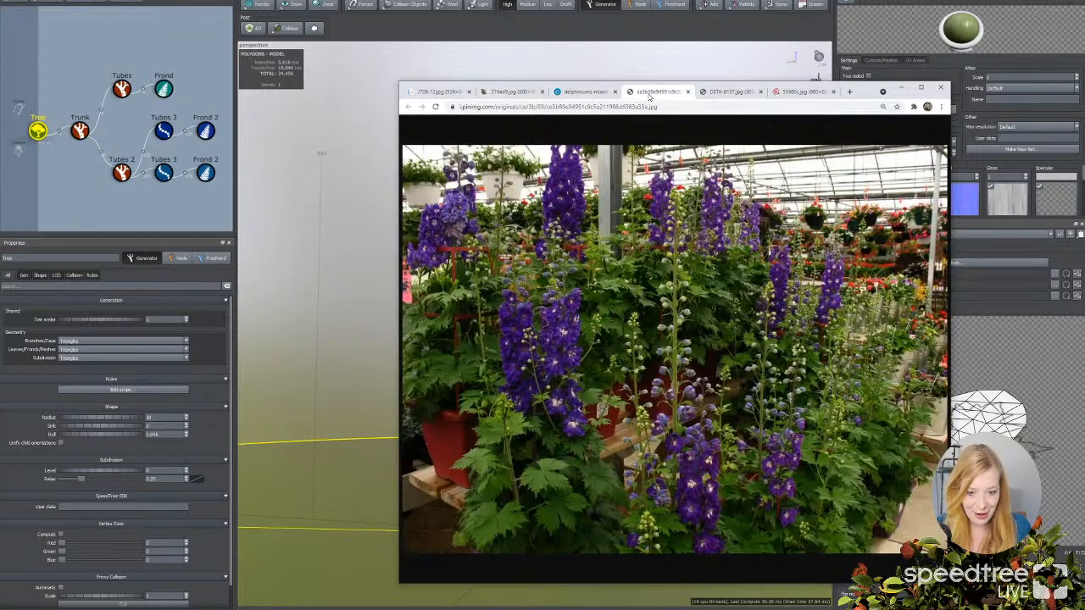
left_click(725, 91)
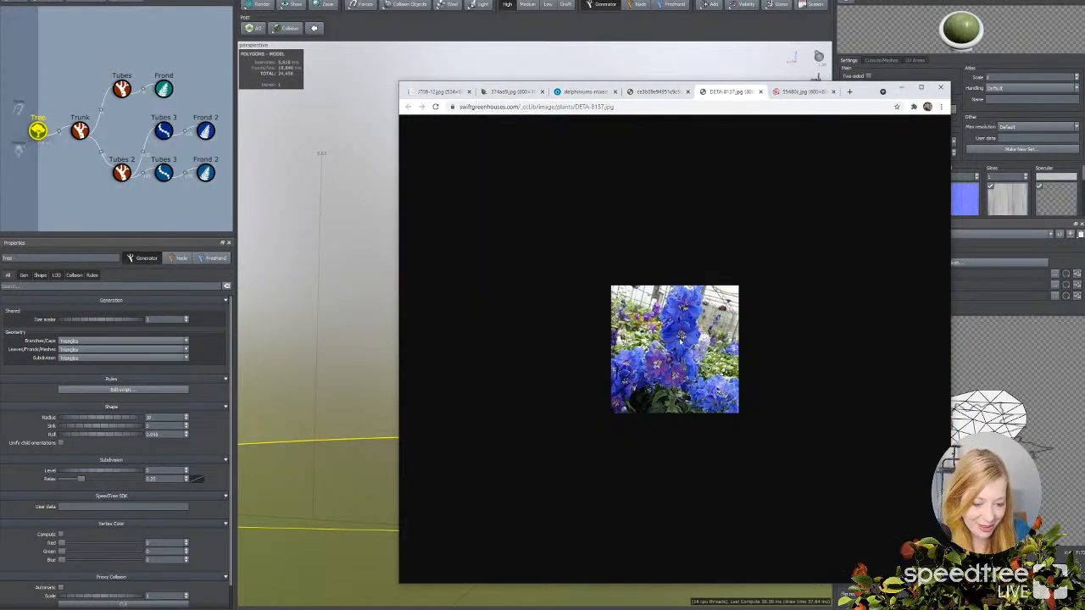
left_click(511, 91)
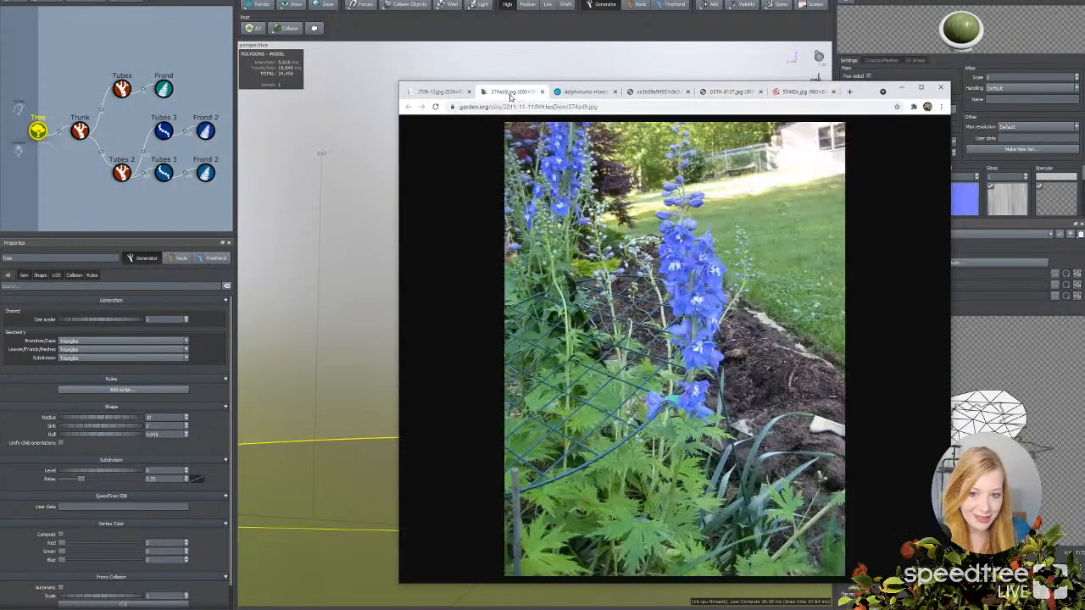
left_click(346, 273)
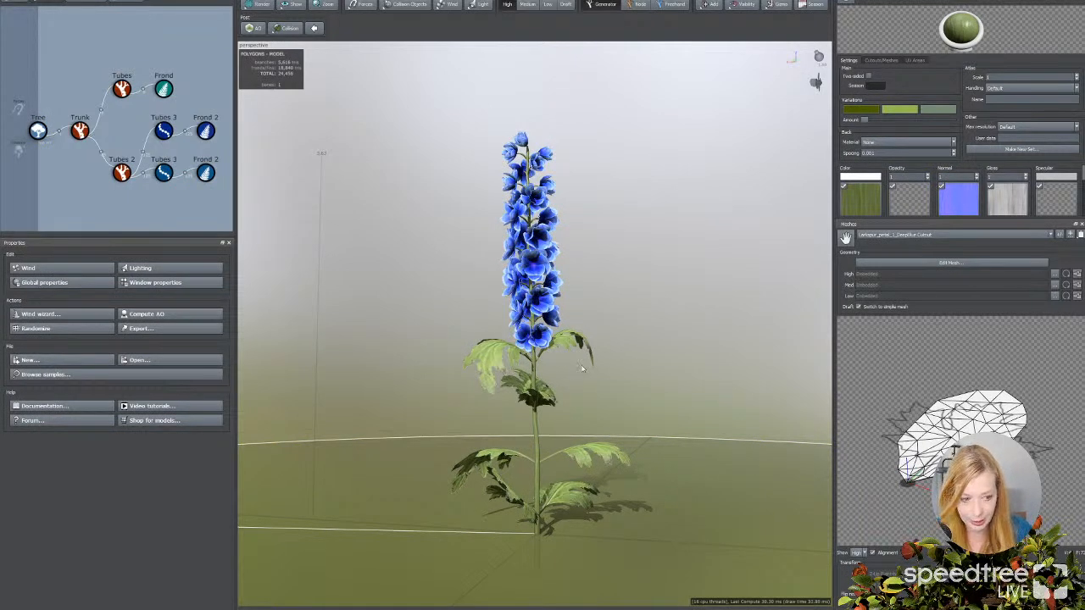
Step: Add a Tubes branch generator as a child of Tubes 2 on the flower spike
scroll(582, 367, "up", 4)
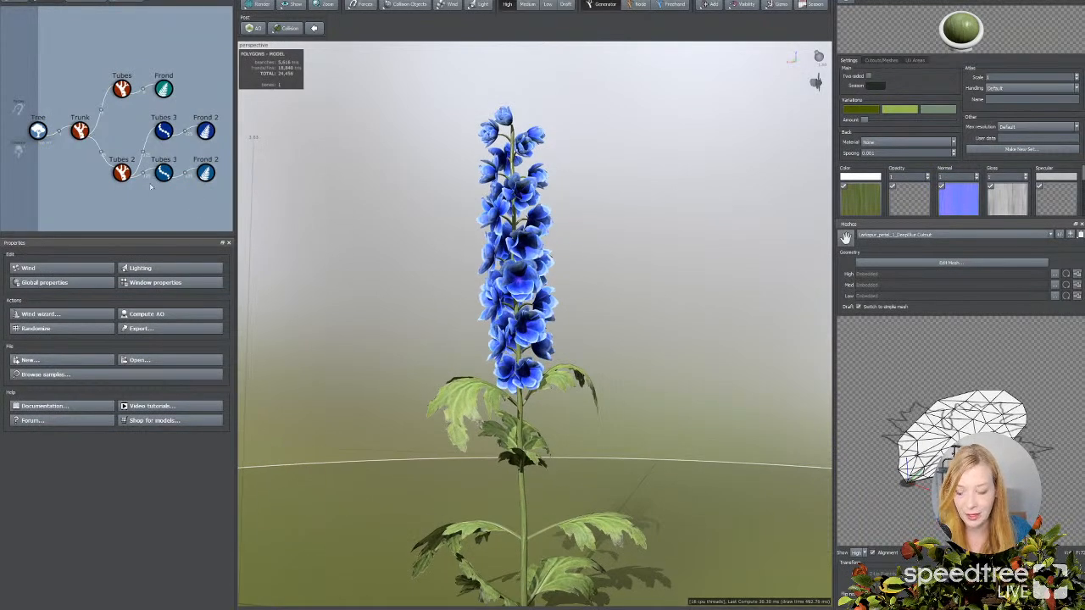
left_click(123, 173)
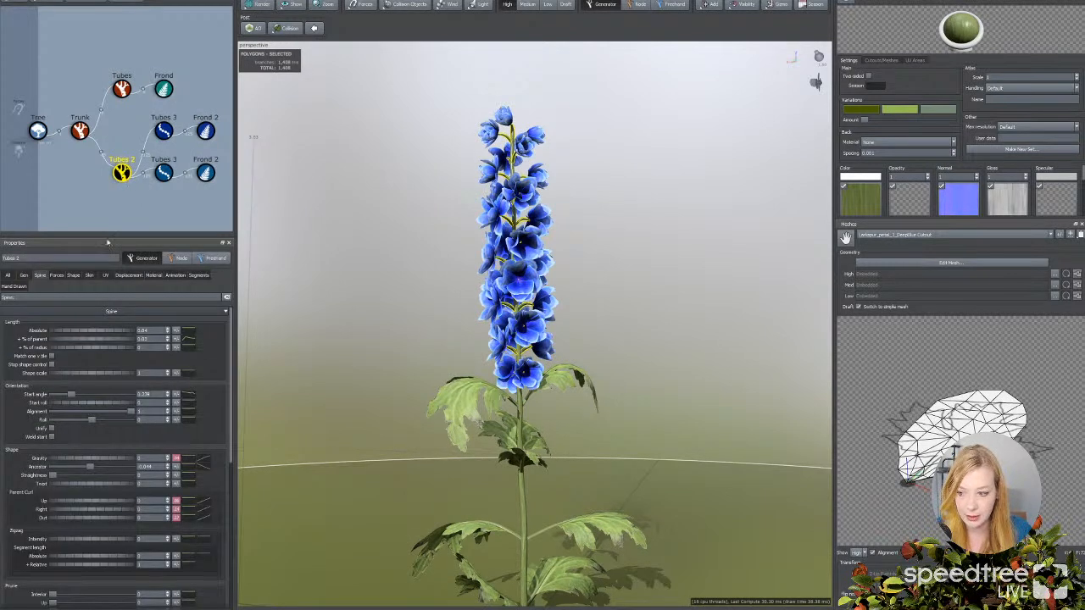
left_click(707, 4)
mouse_move(732, 112)
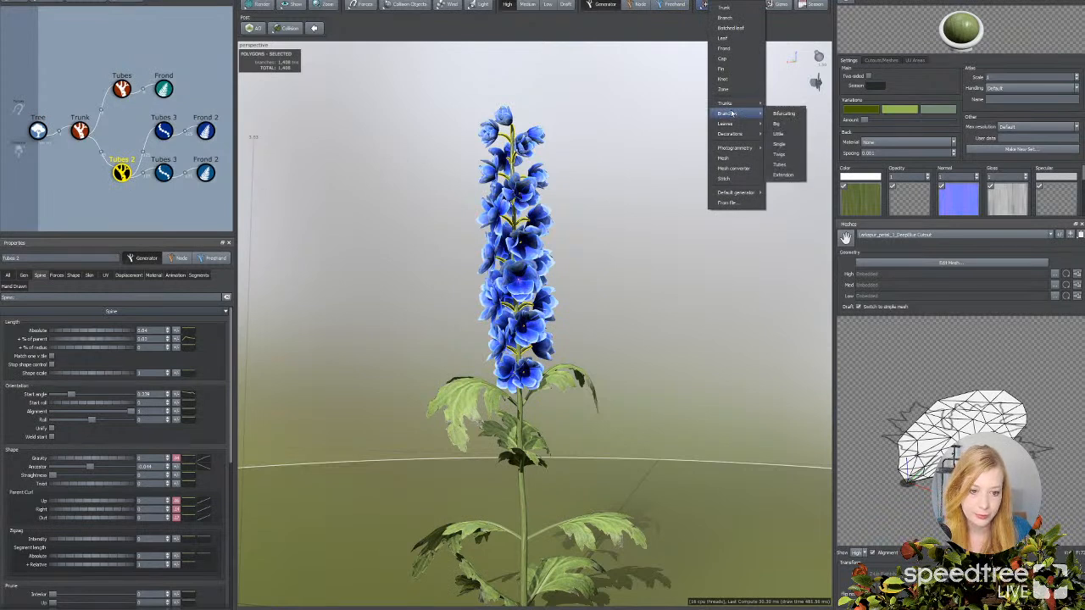
left_click(785, 168)
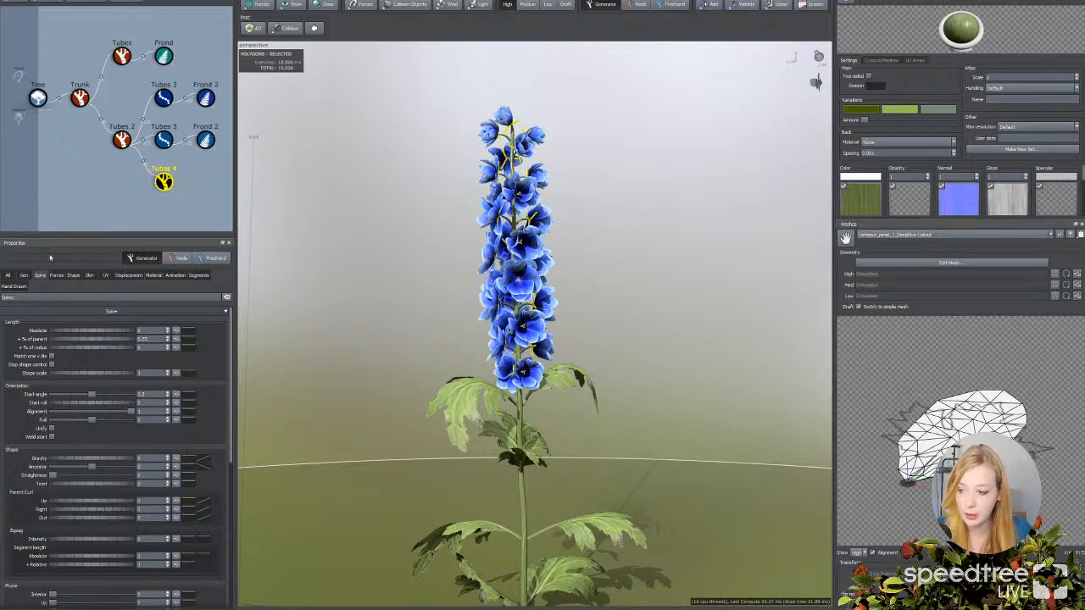
Step: Switch the new Tubes 4 generator's generation mode to Absolute and set its number to 0
left_click(24, 276)
left_click(59, 322)
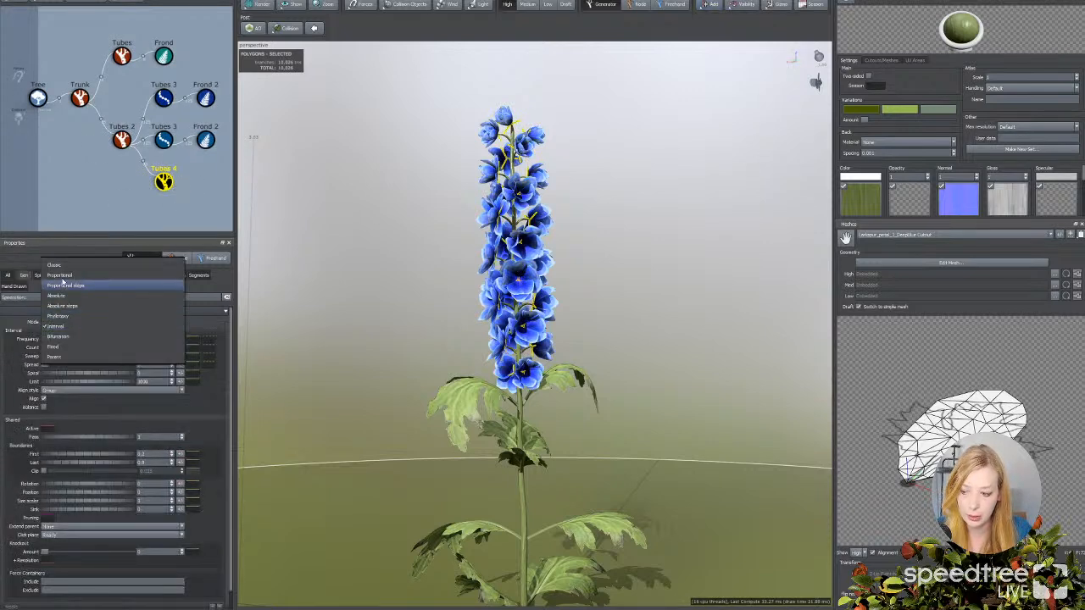
left_click(60, 297)
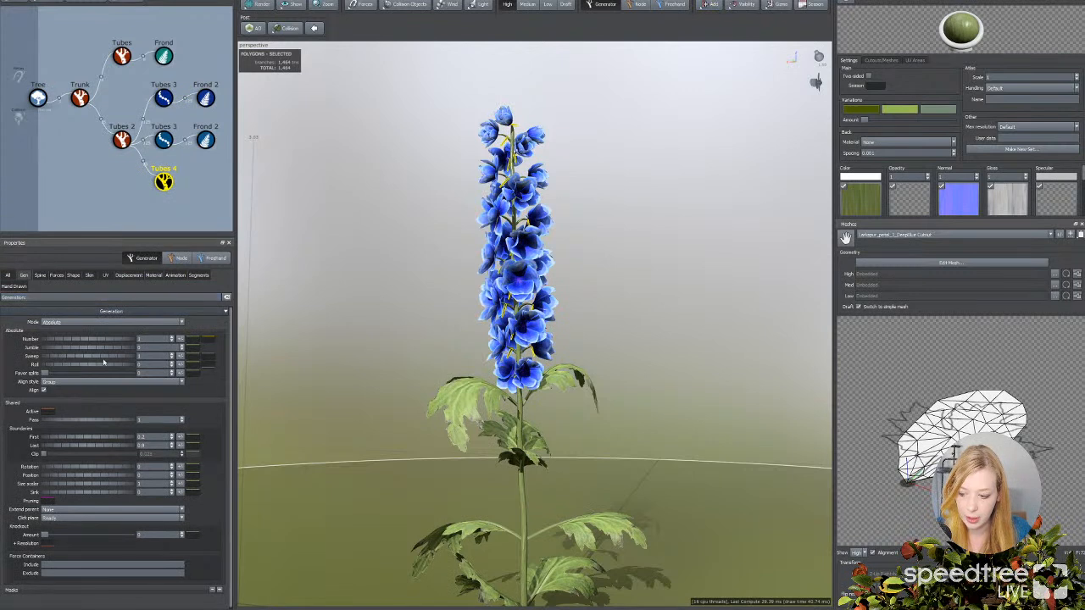
left_click(140, 338)
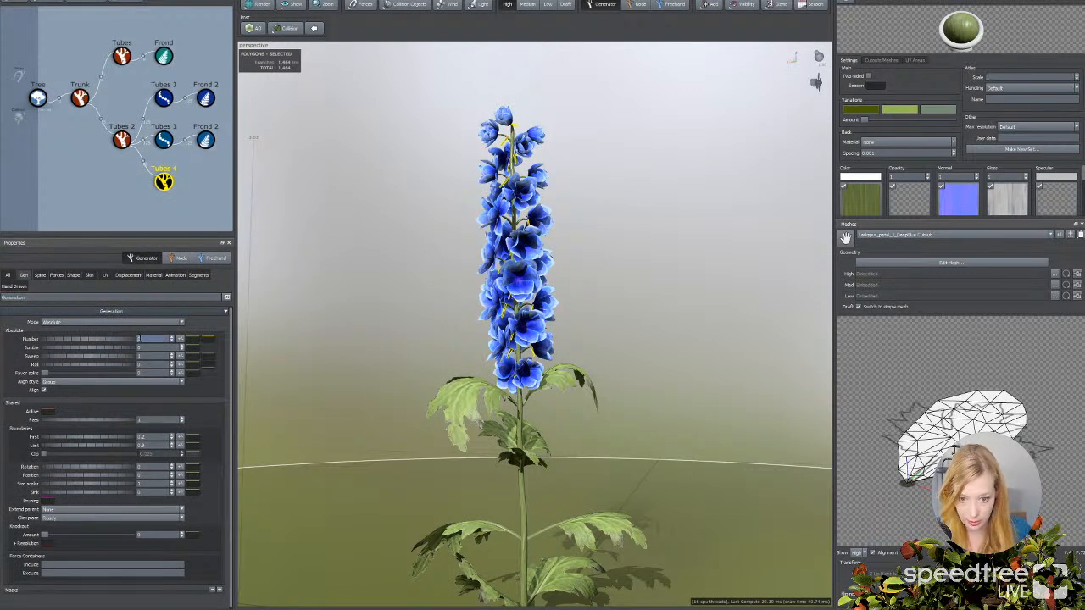
key("Return")
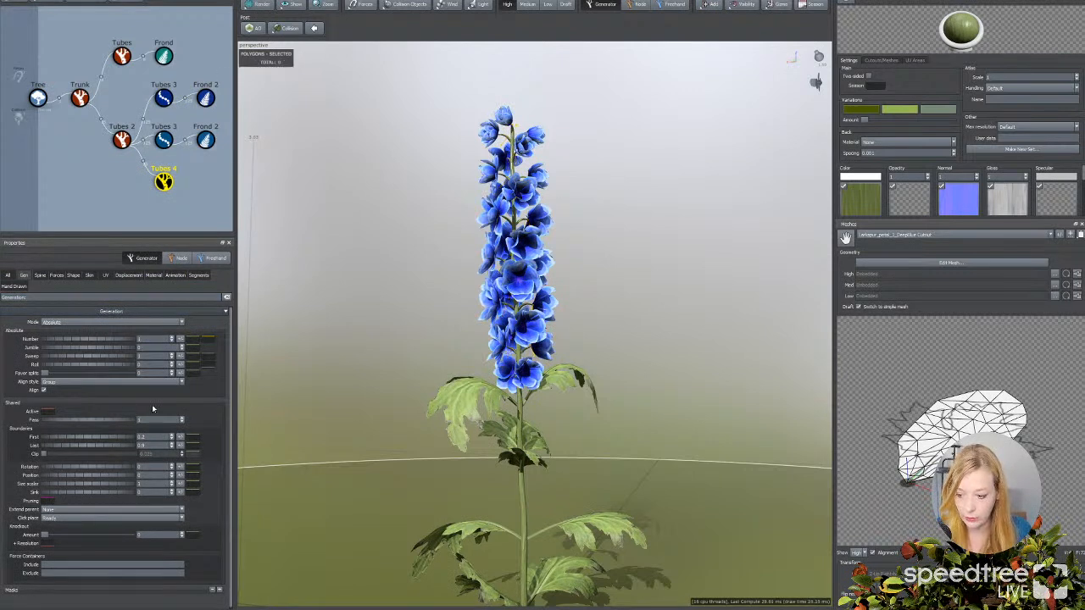
Step: Check the Extend parent options of Tubes 4 without changing them and hide that generator
left_click(88, 510)
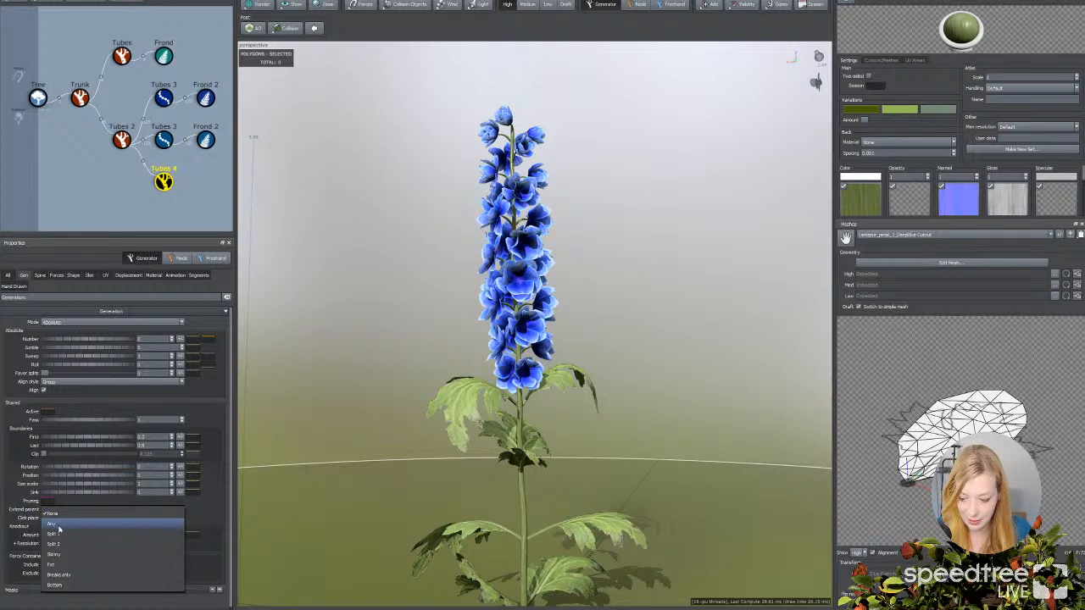
left_click(161, 199)
left_click(165, 182)
key("h")
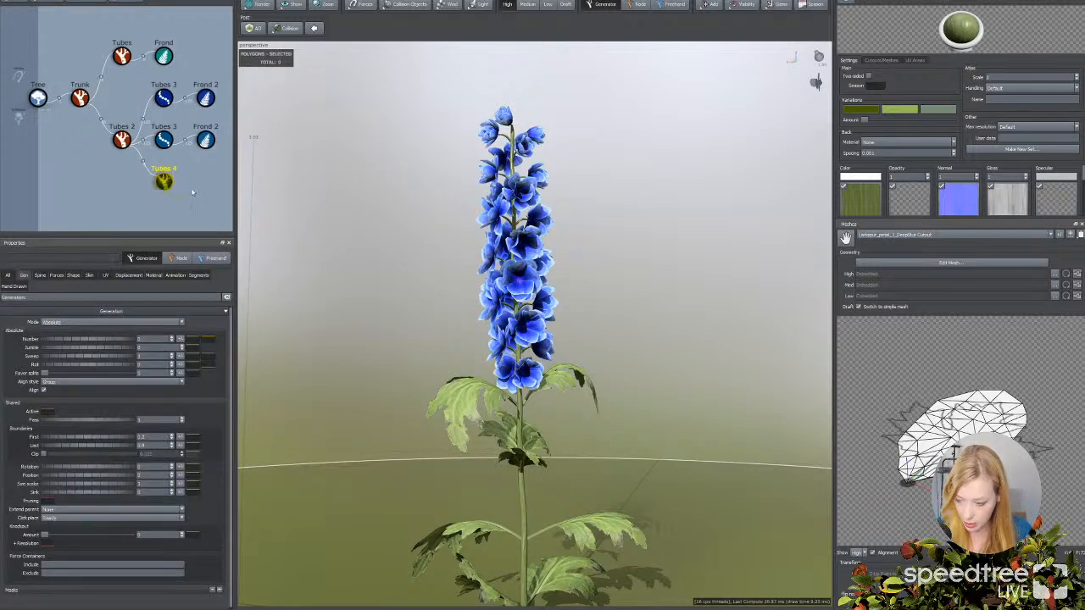
Step: Add a Leaf generator as a child of Tubes 2
left_click(122, 139)
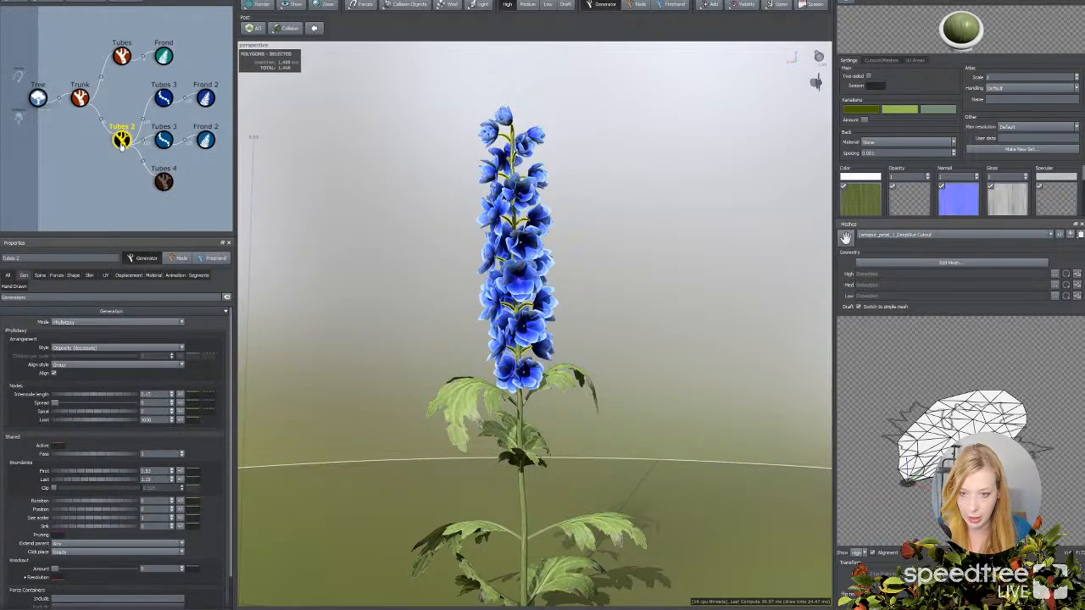
left_click(709, 5)
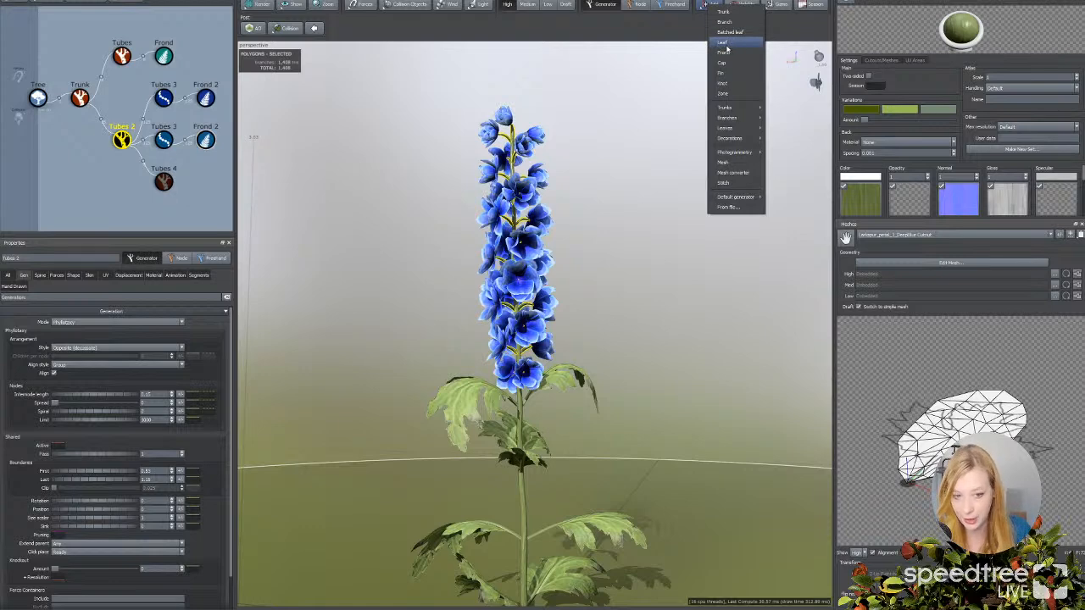
left_click(725, 45)
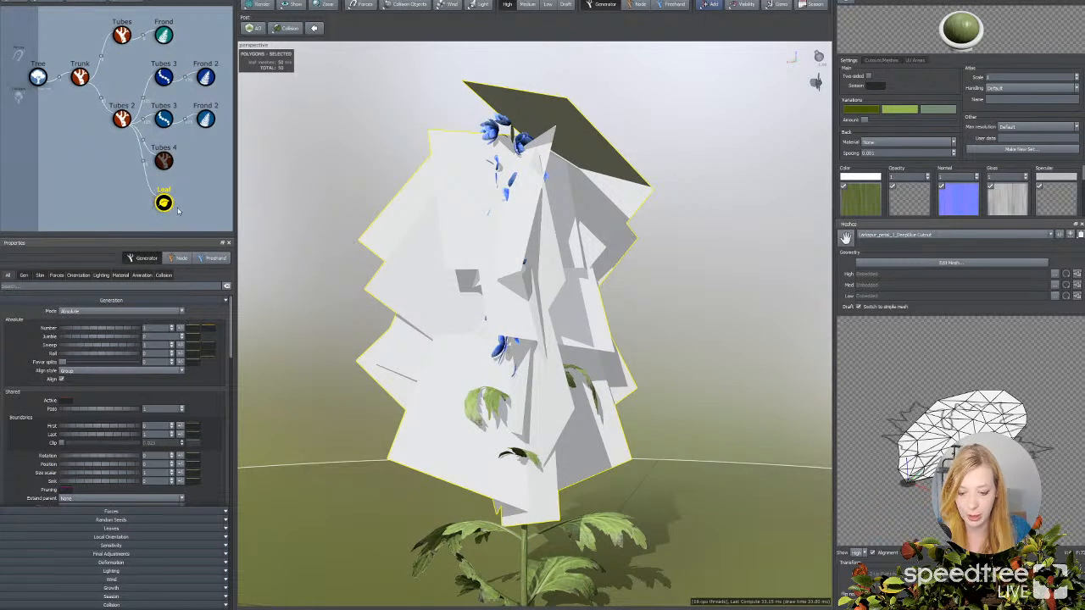
Step: Choose the Larkspur_Stamen material and inspect its color map in an enlarged map editor
left_click(876, 1)
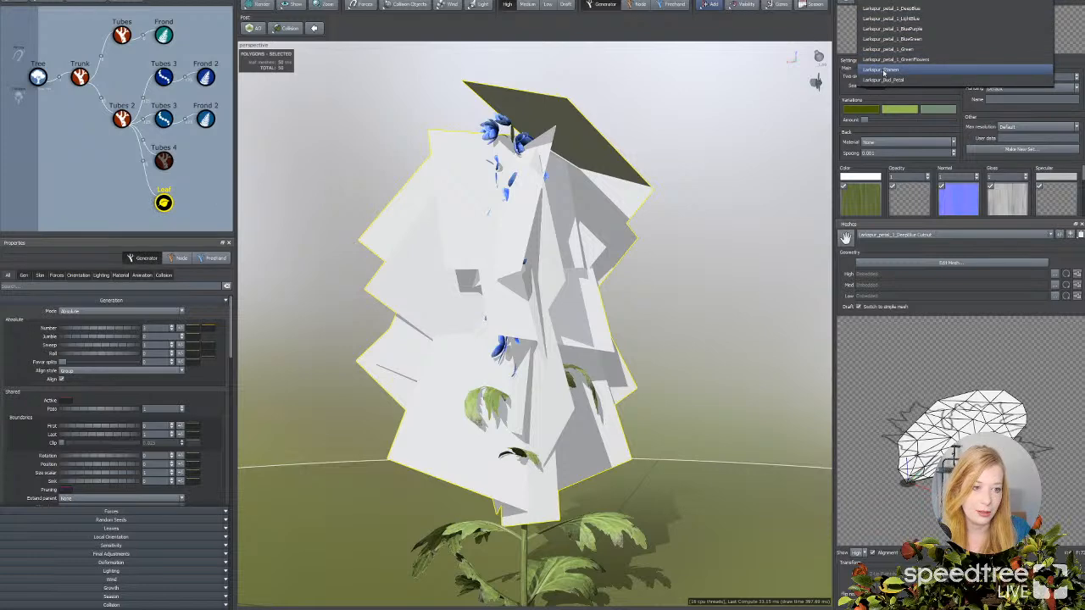
left_click(883, 71)
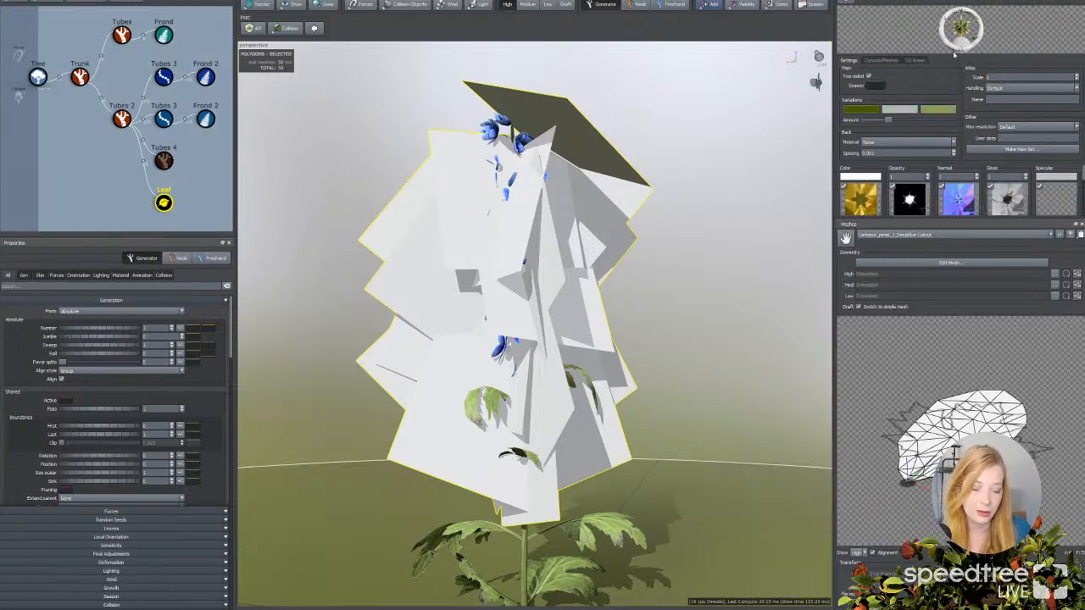
left_click(865, 205)
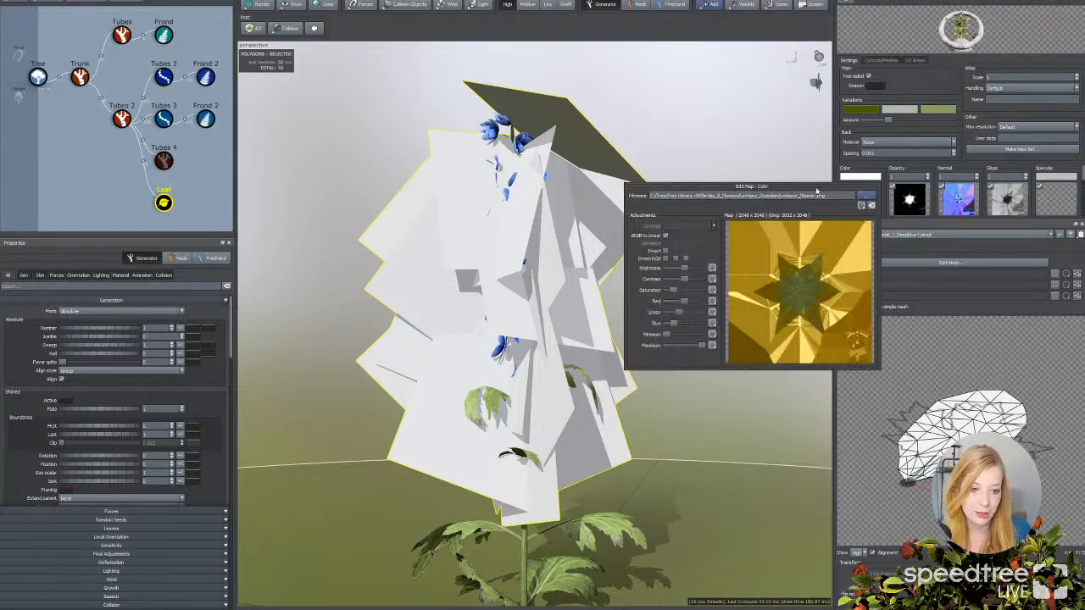
left_click_drag(817, 190, 598, 61)
left_click_drag(662, 240, 790, 390)
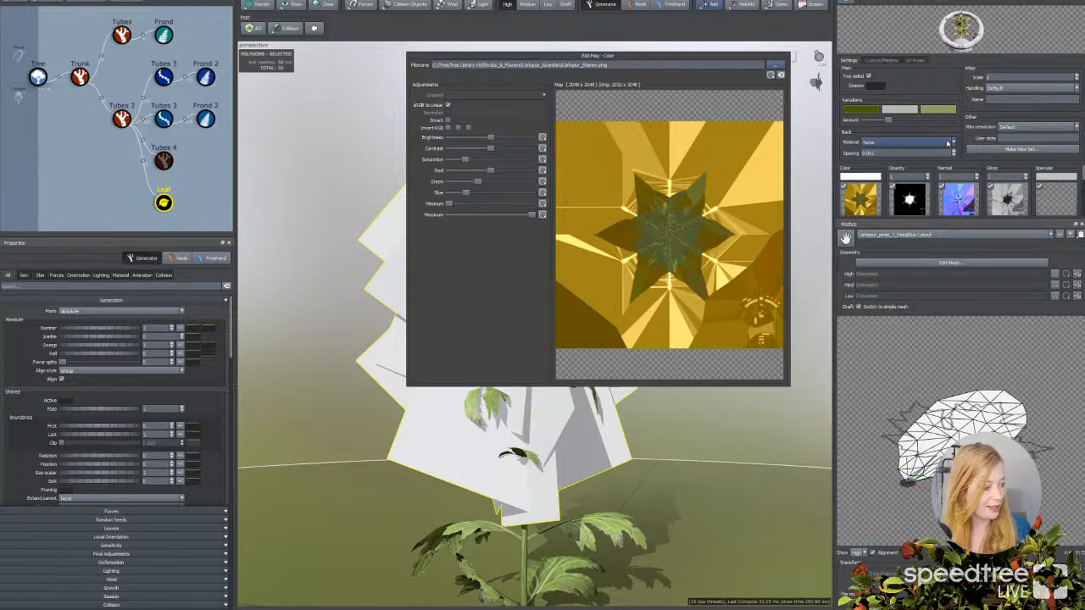
left_click(878, 204)
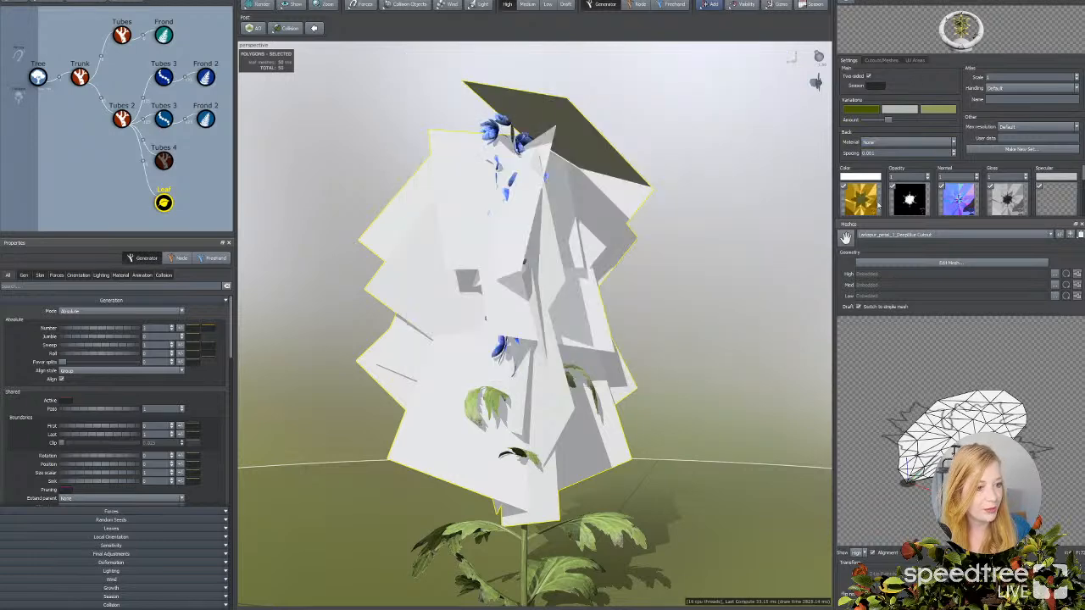
Step: Open the Larkspur_Stamen Cutout mesh in the cutout editor to examine its points and anchors
left_click(887, 61)
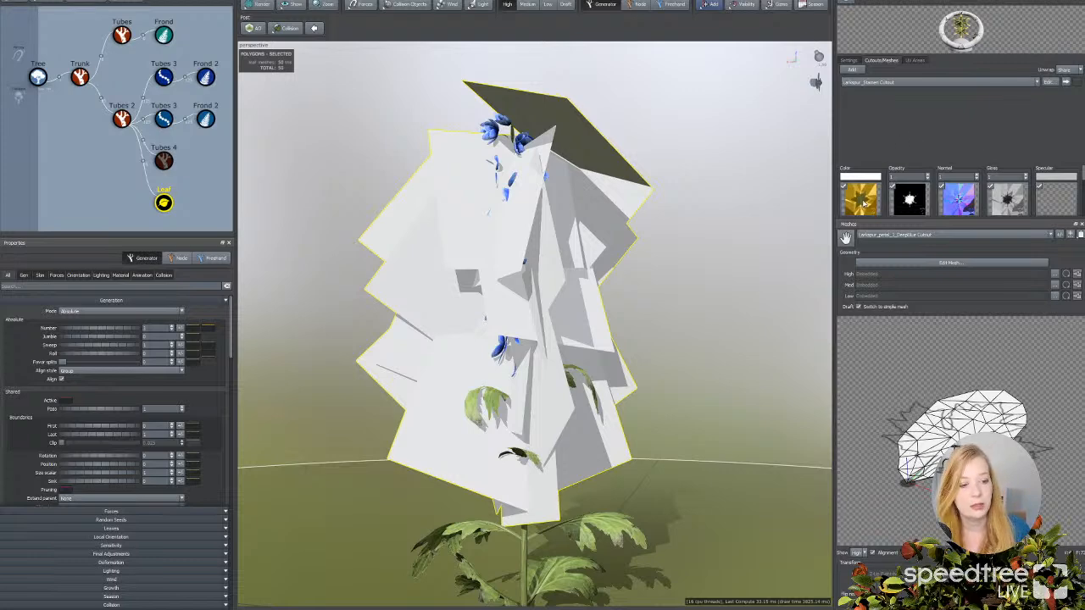
left_click(1049, 82)
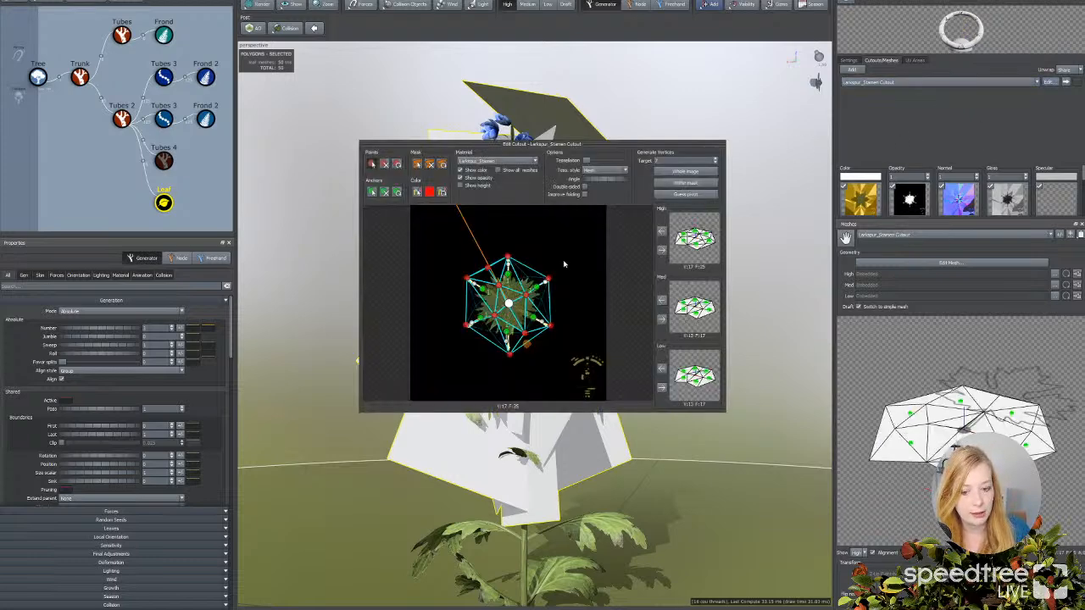
left_click_drag(586, 153, 685, 70)
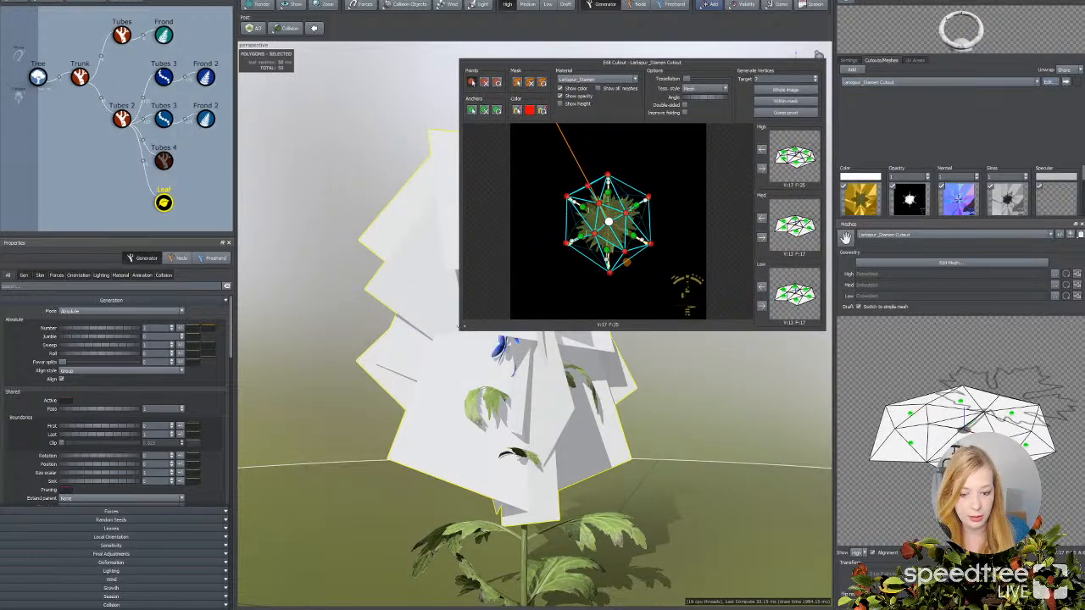
Step: Enlarge the cutout editor, adjust the pivot at the center of the Larkspur_Stamen image and inspect the high-detail mesh's anchors up close
left_click_drag(457, 331, 295, 496)
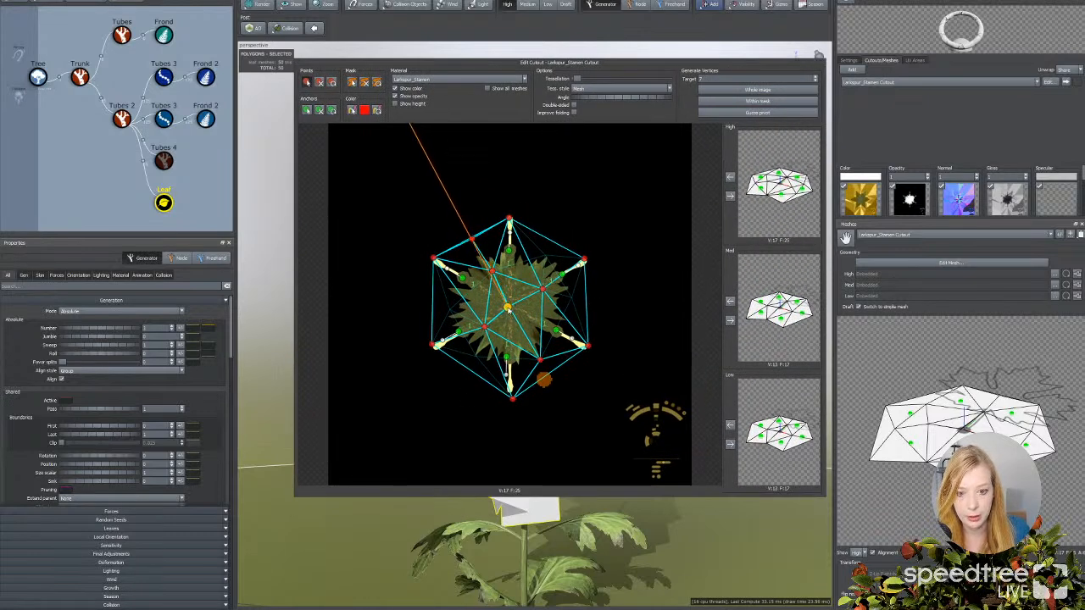
mouse_move(510, 308)
left_mouse_down()
mouse_move(507, 267)
mouse_move(515, 269)
mouse_move(462, 273)
mouse_move(513, 268)
mouse_move(509, 307)
left_mouse_up()
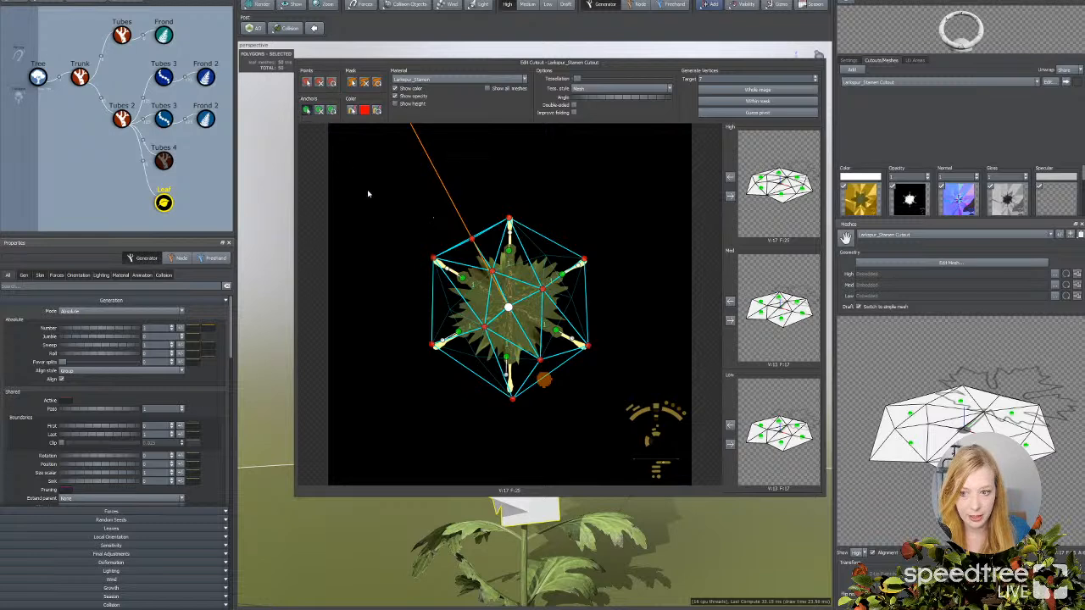
left_click(307, 111)
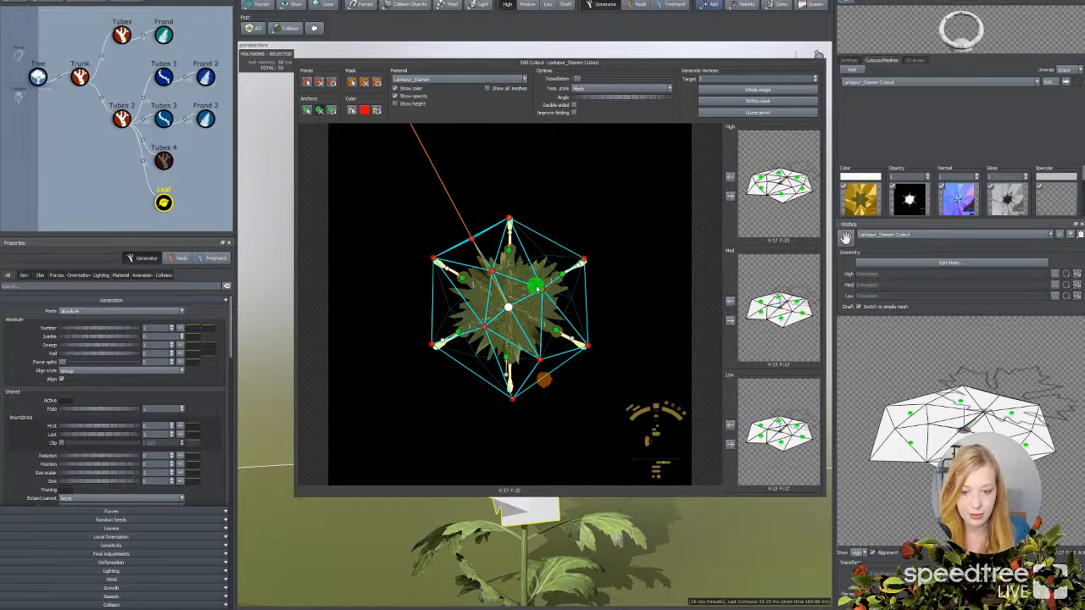
scroll(483, 219, "up", 2)
scroll(483, 220, "up", 2)
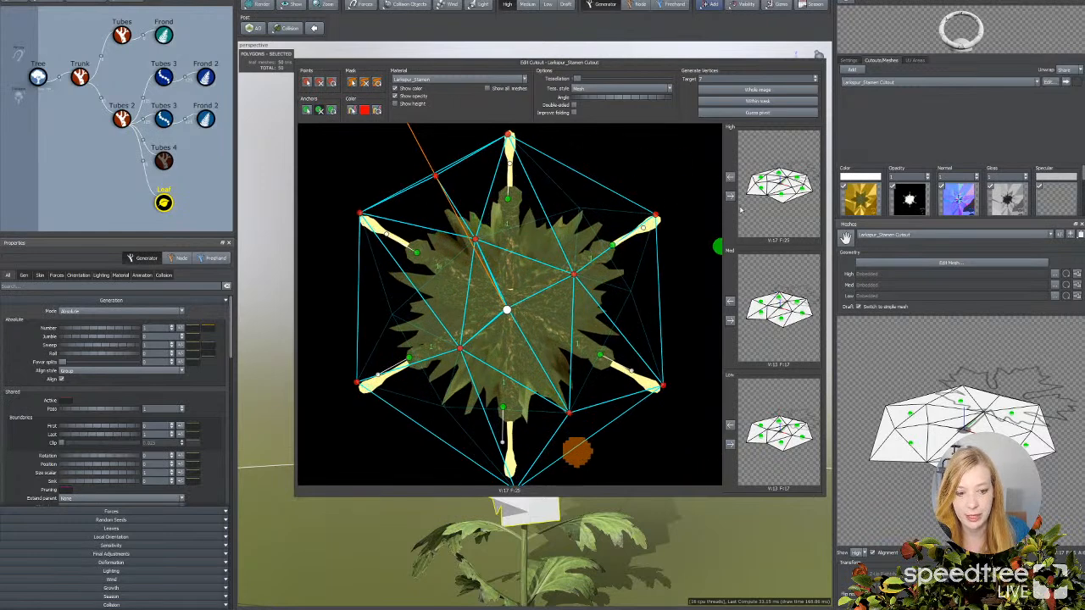
left_click(733, 178)
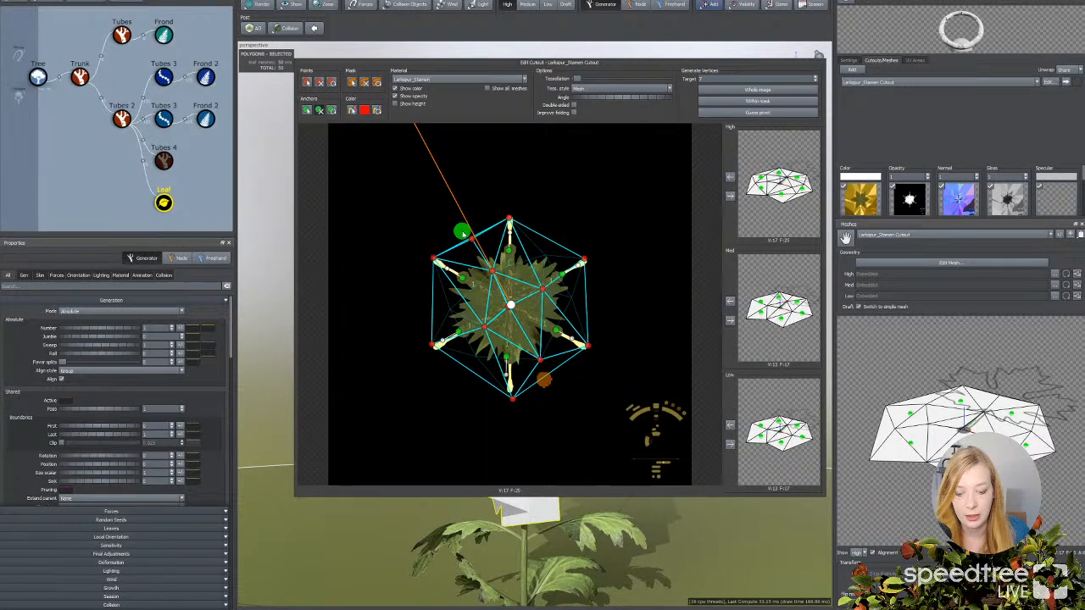
scroll(460, 232, "up", 3)
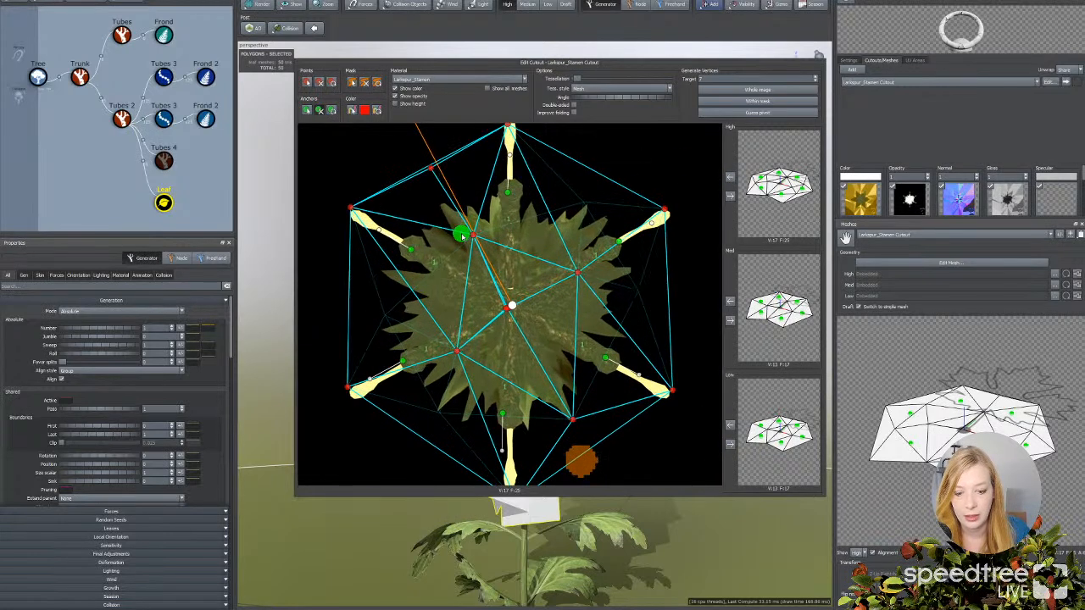
Step: Paint a small mask spot at the stray upper-left outline point, adjust the stamen cutout's outer points and close the editor
left_click(350, 82)
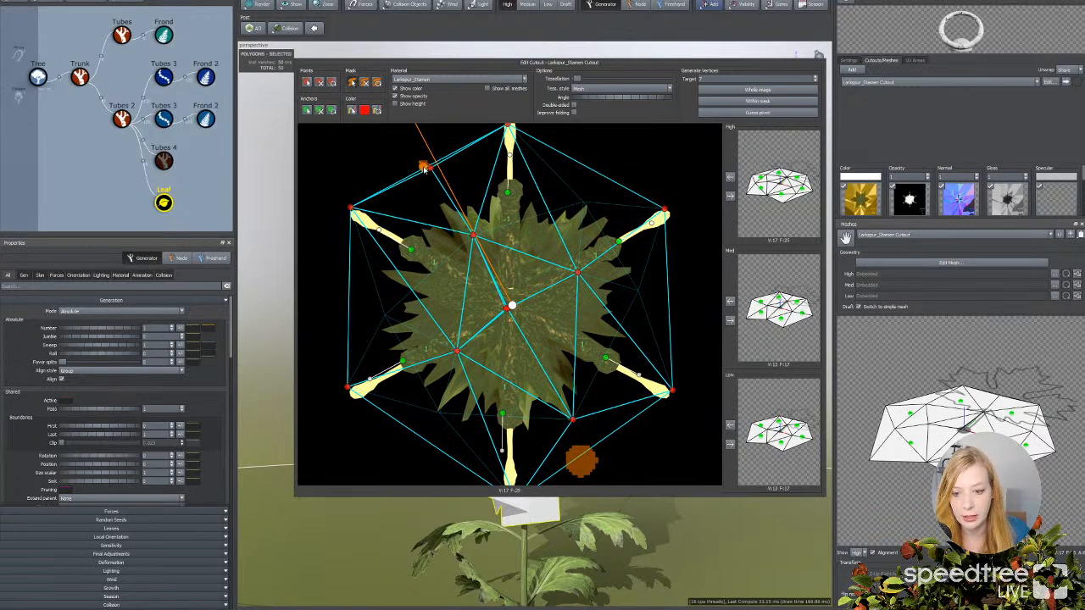
left_click(424, 168)
left_click(308, 84)
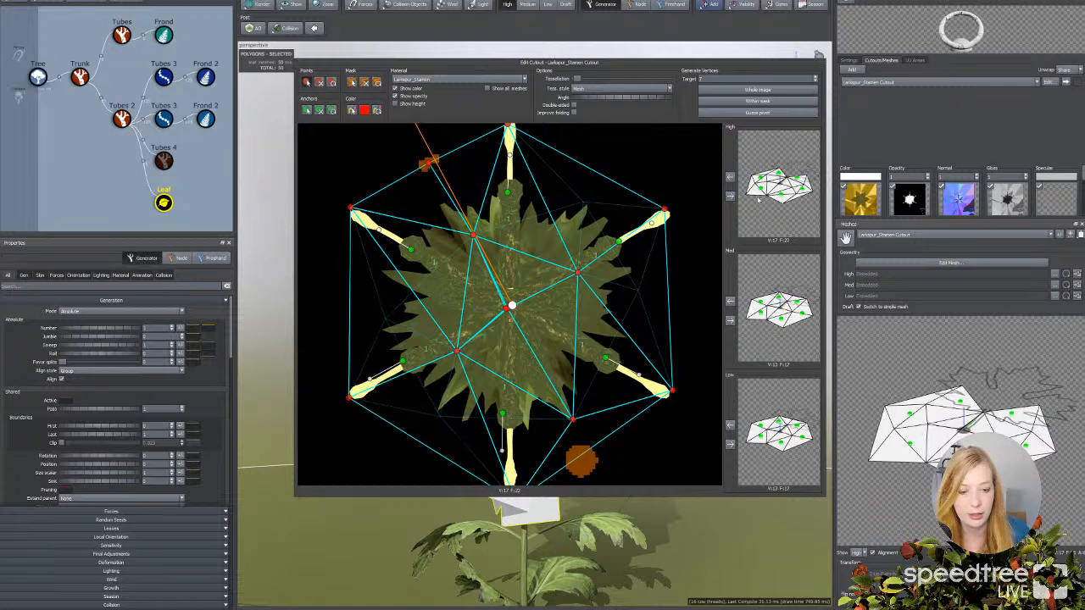
left_click(283, 208)
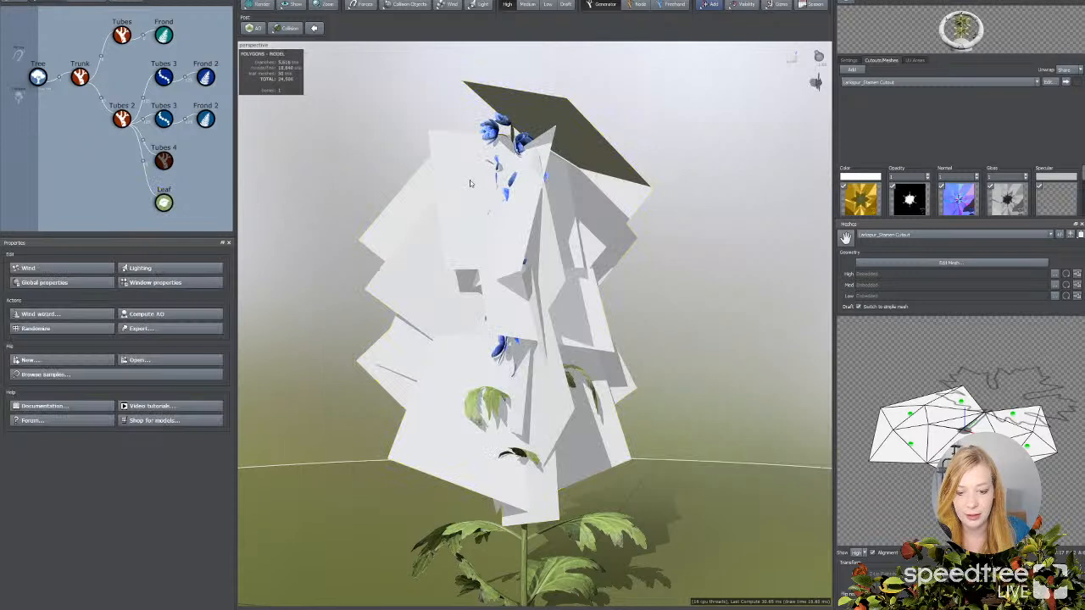
Step: Turn on parent extension for the Leaf generator under Tubes 2 and set its absolute number to 0
left_click(469, 244)
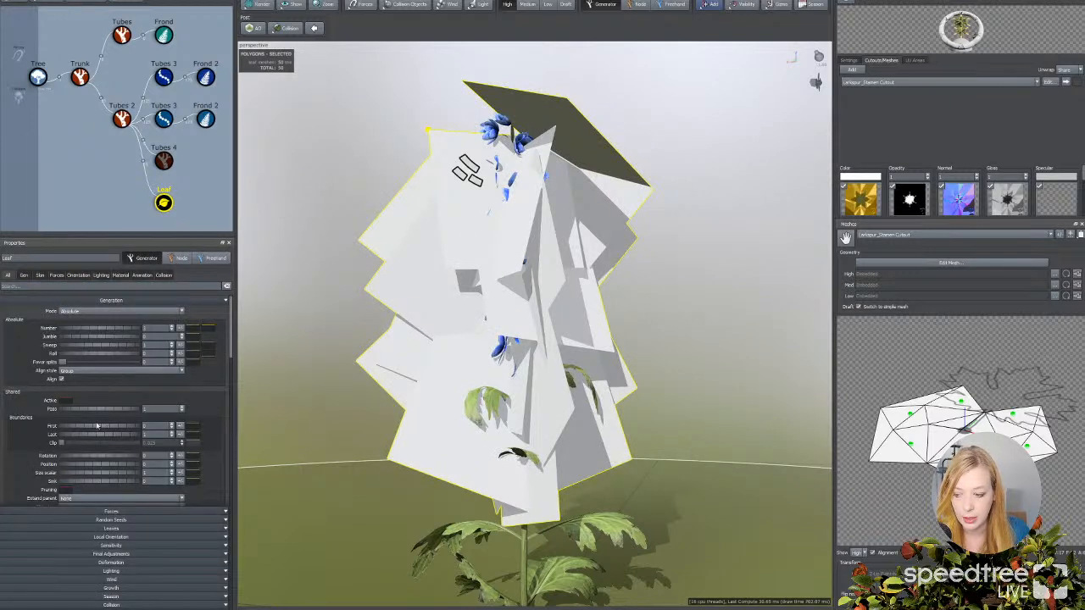
left_click(24, 275)
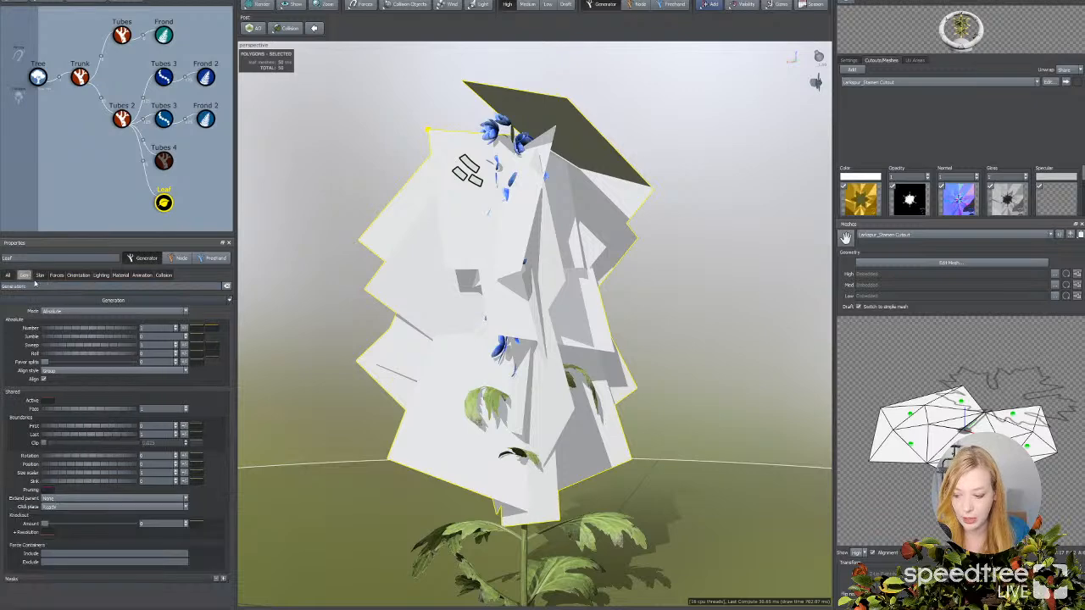
left_click(79, 502)
left_click(59, 511)
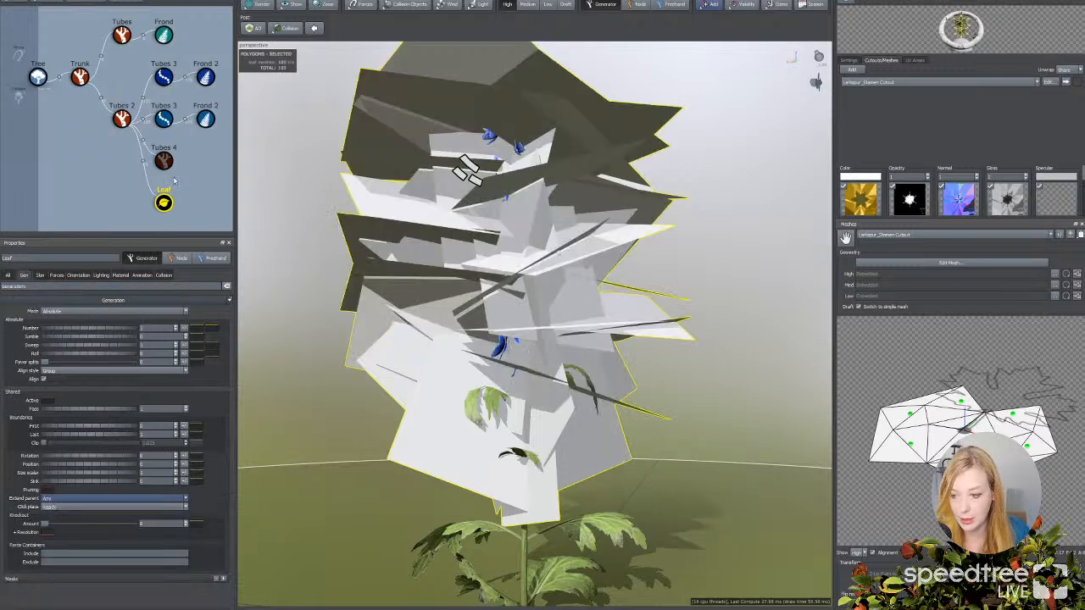
left_click_drag(153, 328, 92, 326)
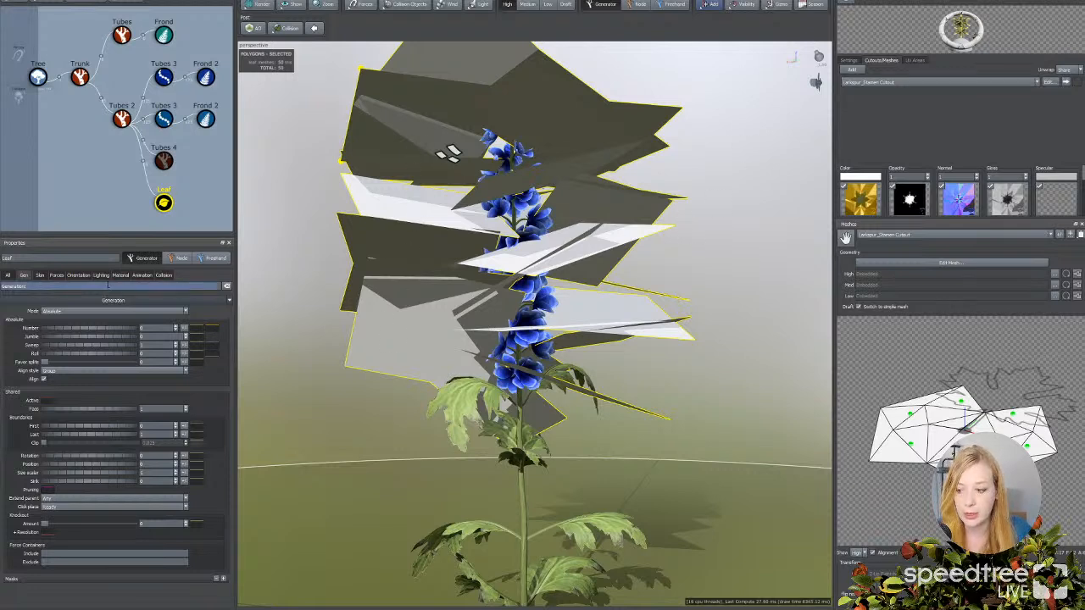
Step: Assign the Larkspur_Stamen material to the Leaf generator's leaves
left_click(120, 275)
left_click(73, 332)
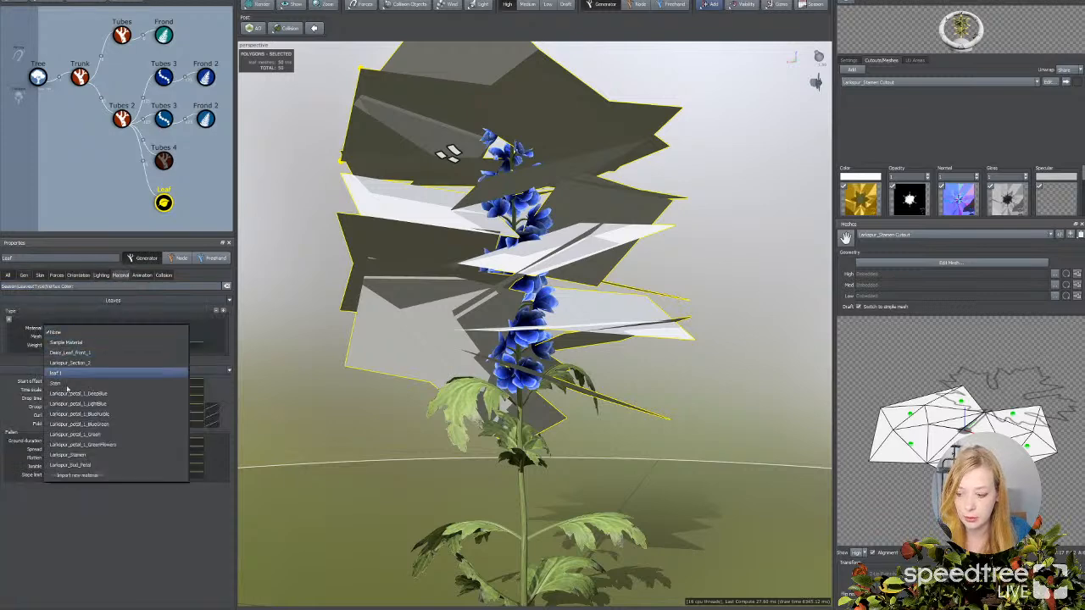
left_click(78, 456)
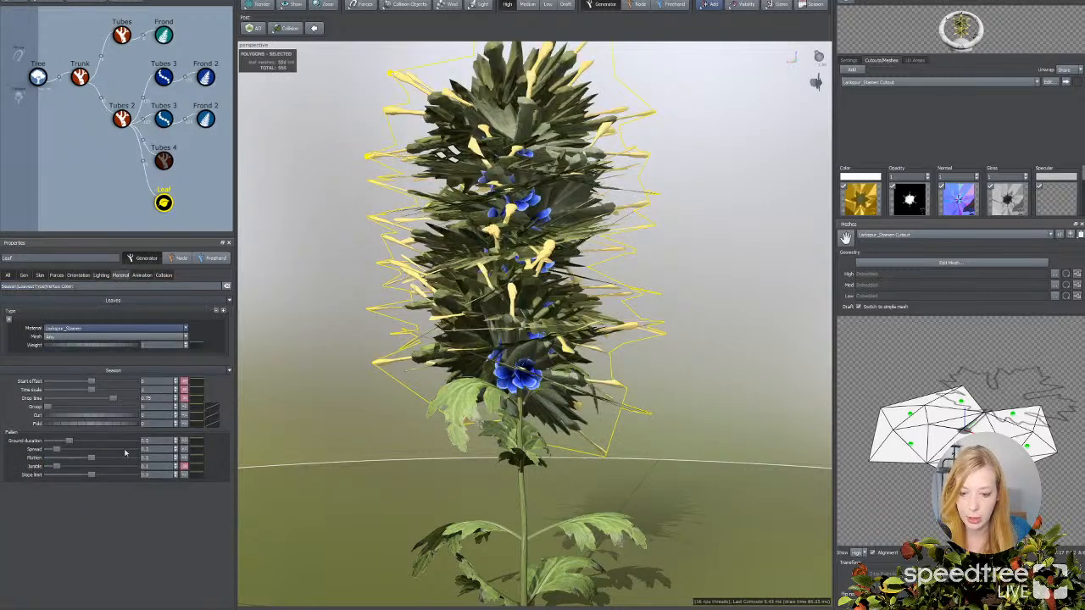
Step: Set the stamen leaves' sky influence to 1, nudge the parent sensitivity slightly above zero and increase the final Up adjustment
middle_click_drag(353, 330, 352, 344)
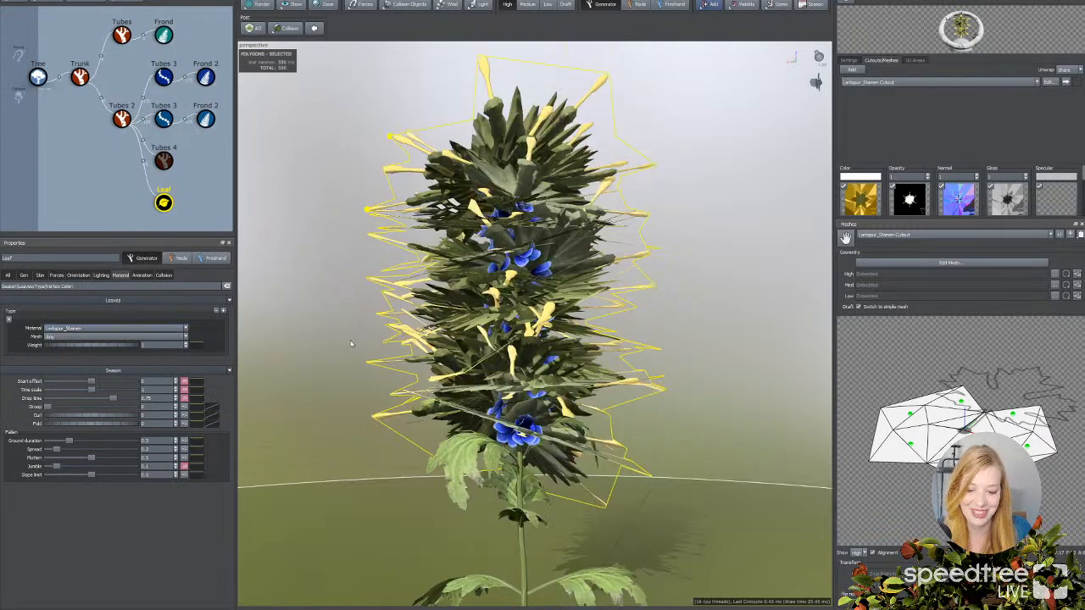
left_click(80, 277)
left_click_drag(37, 320, 200, 322)
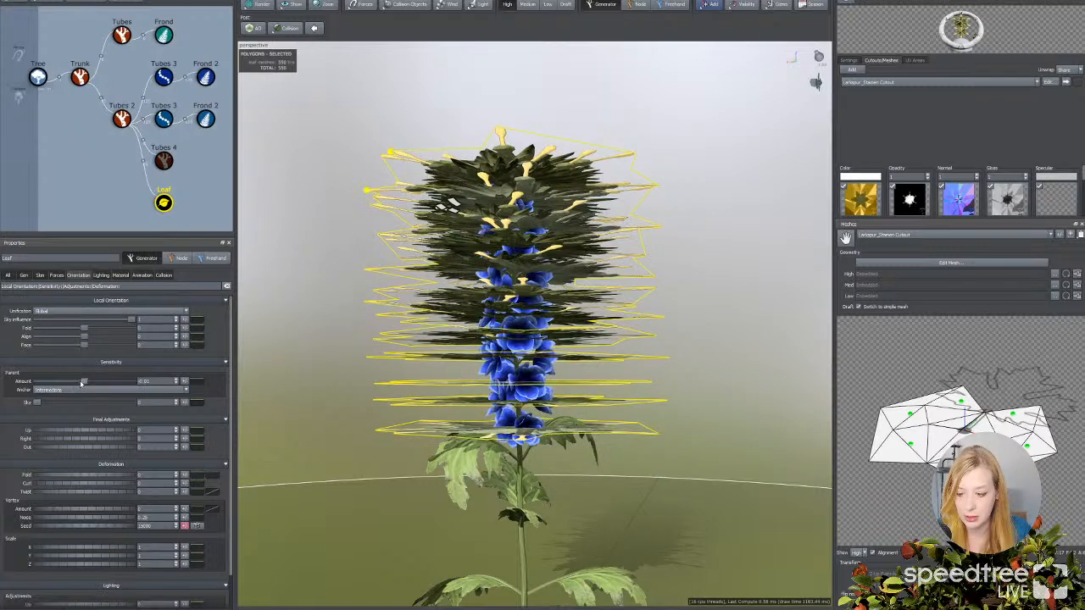
left_click_drag(82, 384, 86, 383)
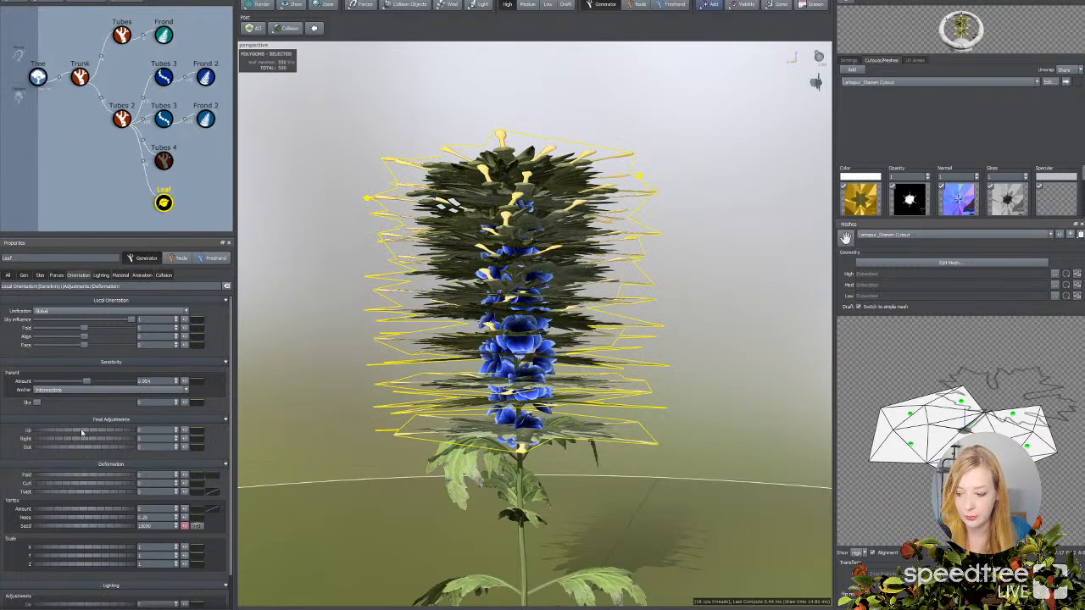
left_click_drag(82, 434, 93, 434)
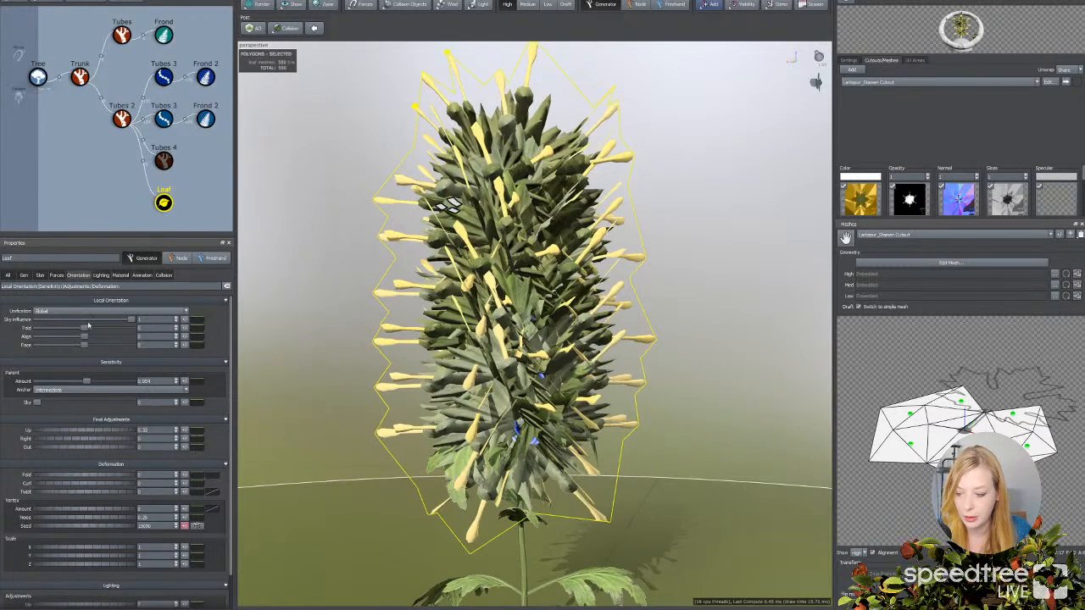
Step: Shrink the stamen leaves until they roughly match the size of the blue flowers
left_click(40, 275)
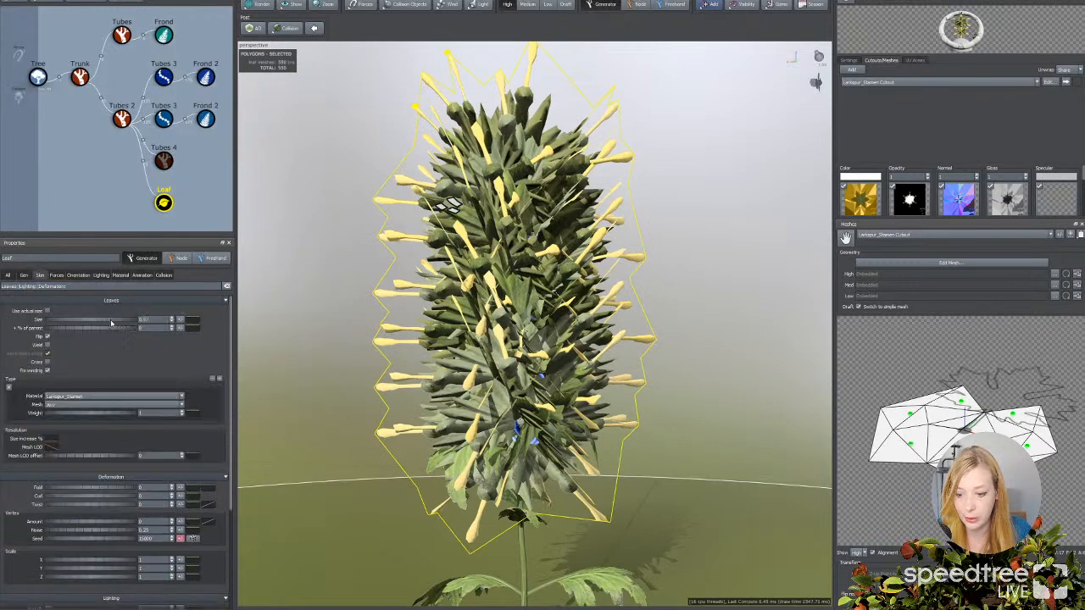
left_click_drag(88, 323, 91, 323)
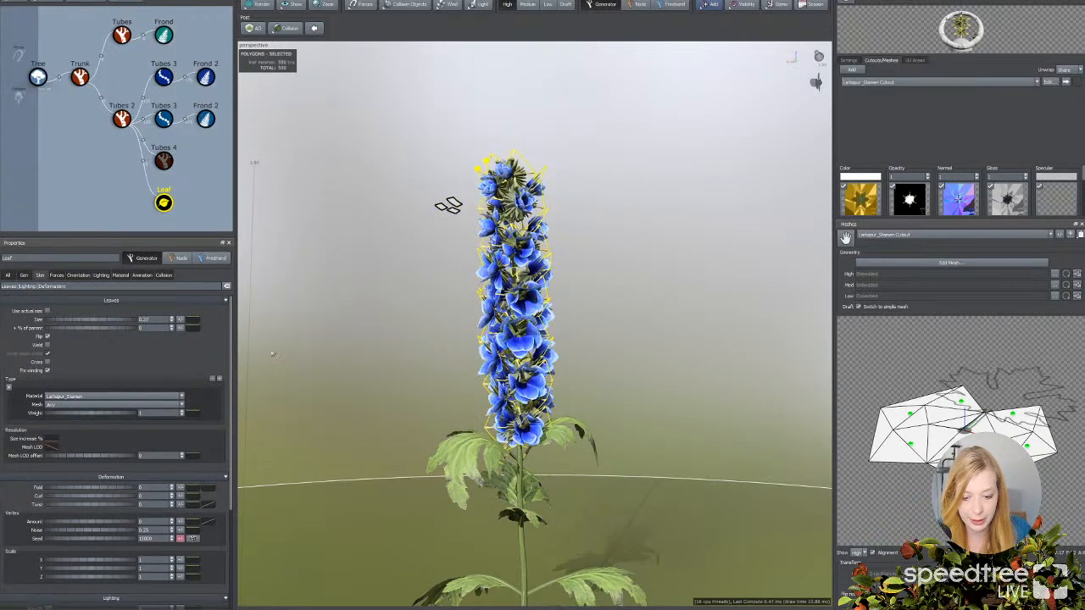
scroll(396, 449, "up", 5)
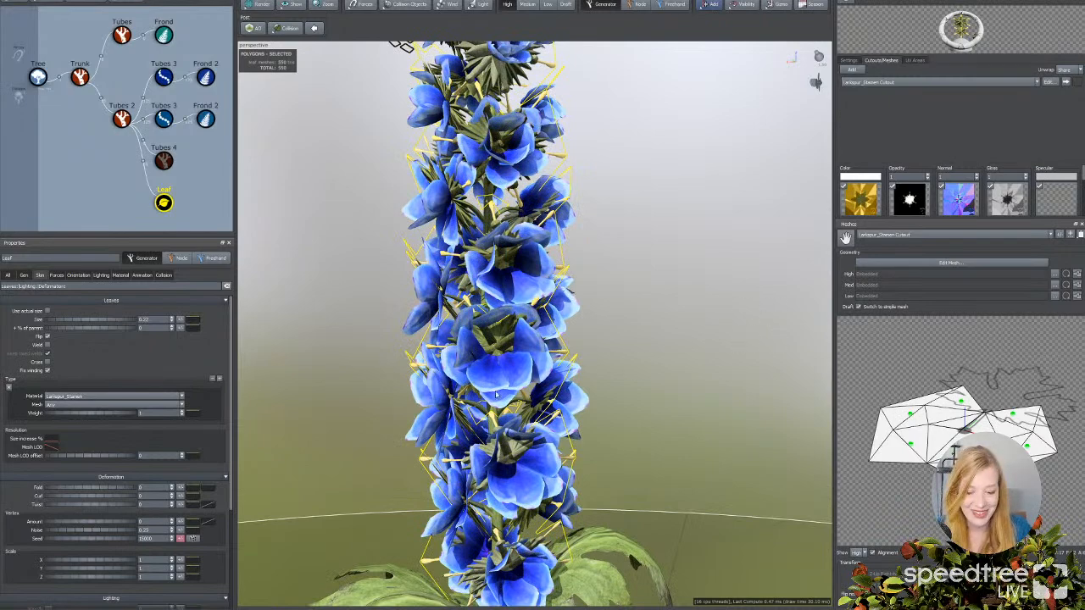
middle_click_drag(497, 395, 535, 308)
left_click_drag(536, 307, 504, 341)
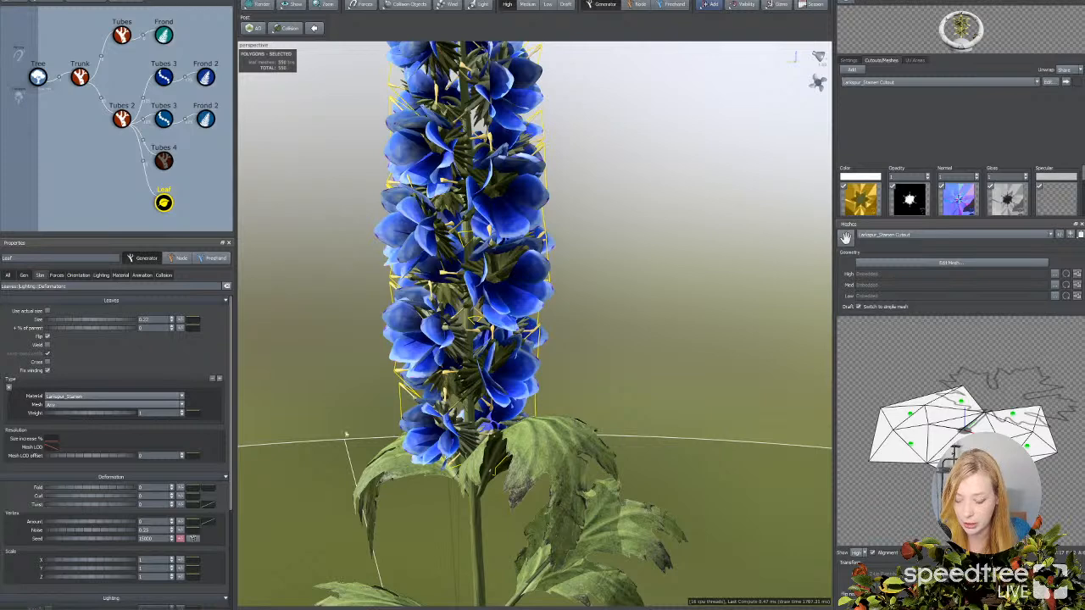
Step: Apply negative fold and curl deformation to the stamen leaves and reduce their size to about 0.07
left_click_drag(90, 498, 60, 491)
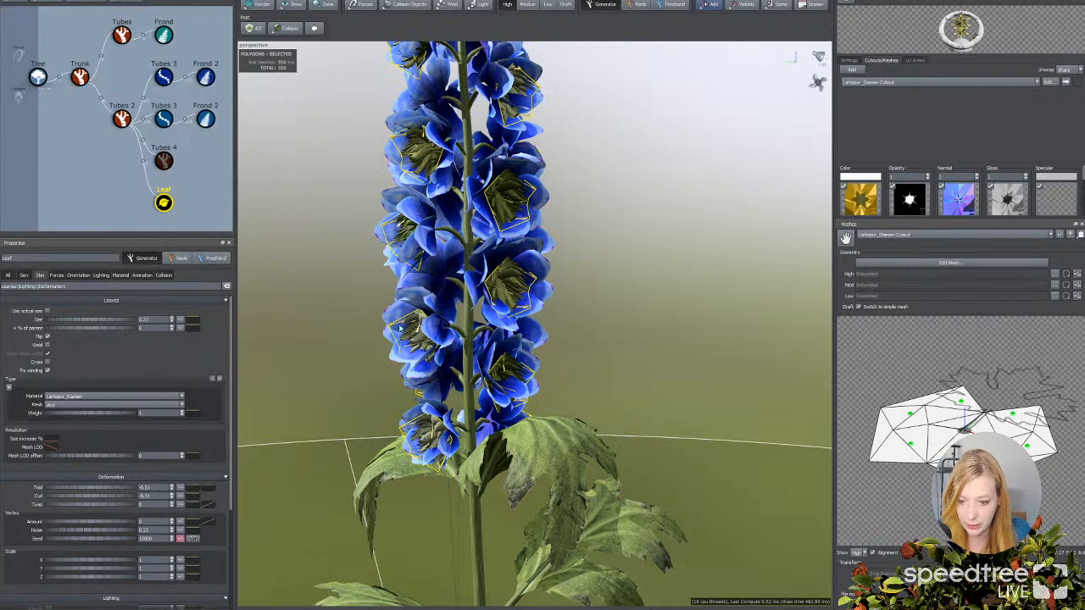
left_click_drag(429, 356, 460, 291)
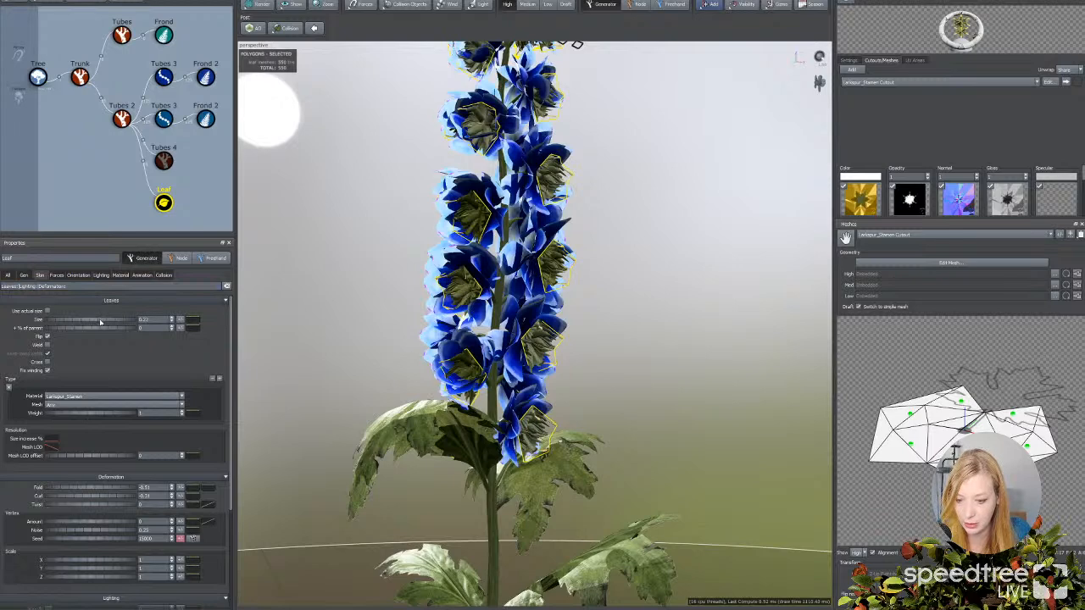
left_click_drag(100, 322, 92, 322)
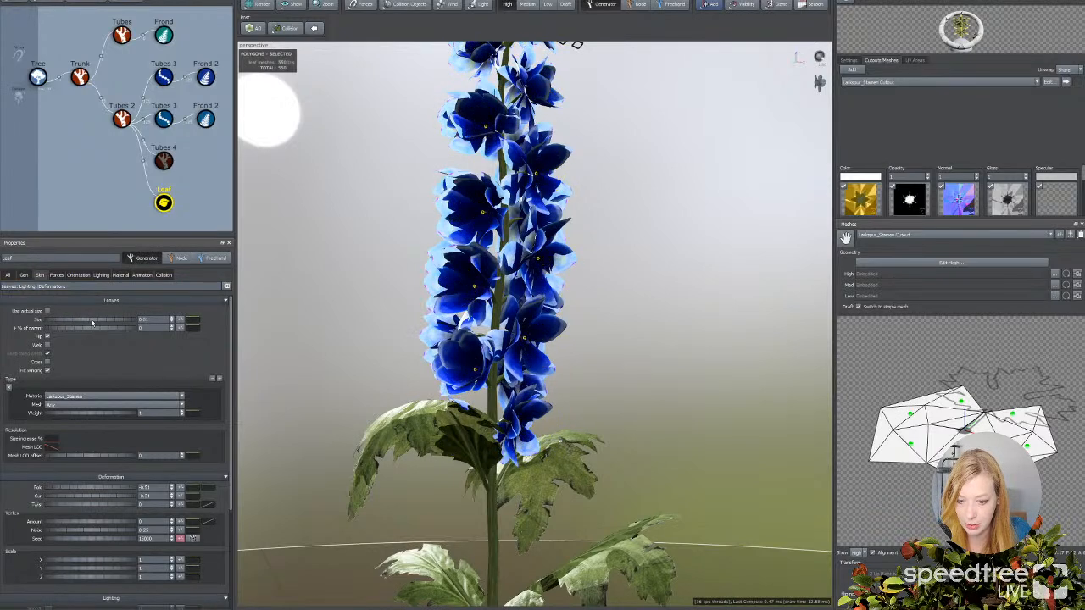
left_click(384, 284)
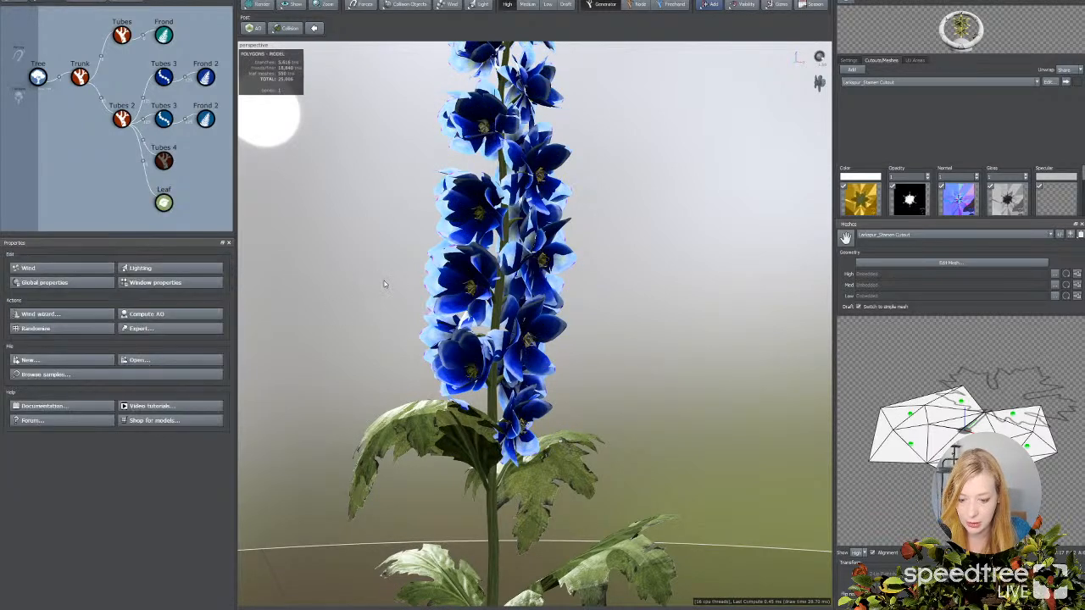
Step: Raise the end of the absolute radius profile curve in the skin settings of Tubes 2
left_click_drag(384, 284, 406, 311)
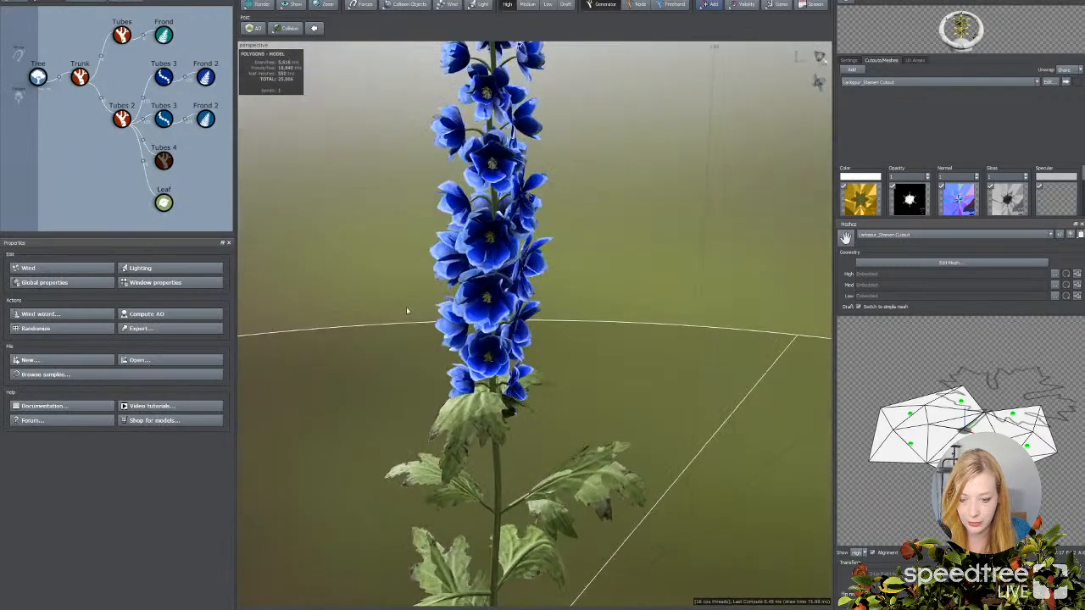
scroll(406, 311, "up", 5)
left_click_drag(430, 265, 319, 276)
scroll(320, 277, "up", 4)
scroll(441, 303, "up", 1)
left_click_drag(441, 303, 450, 272)
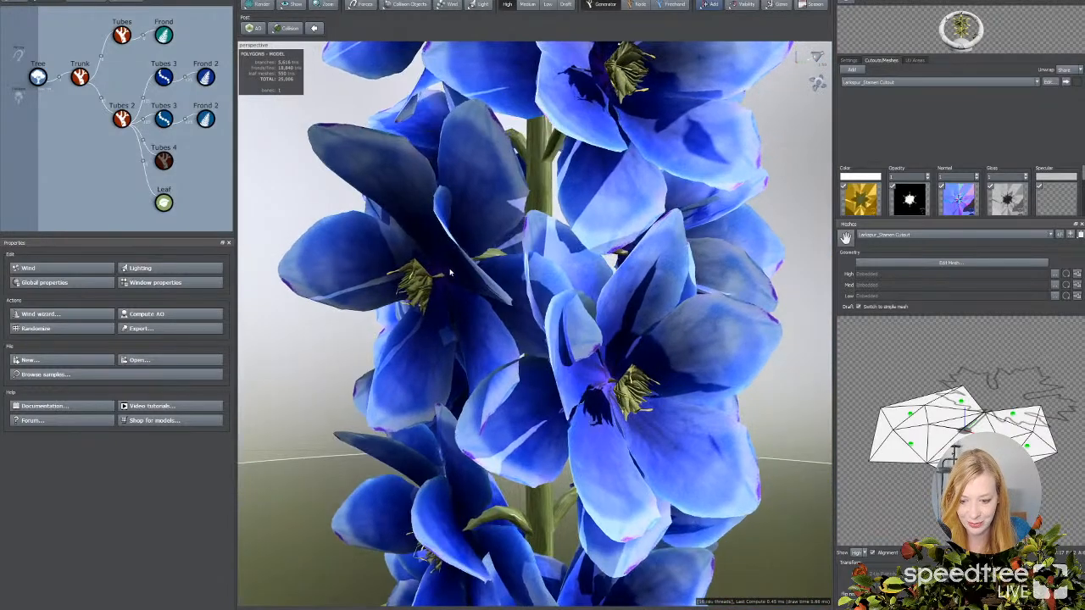
left_click(121, 119)
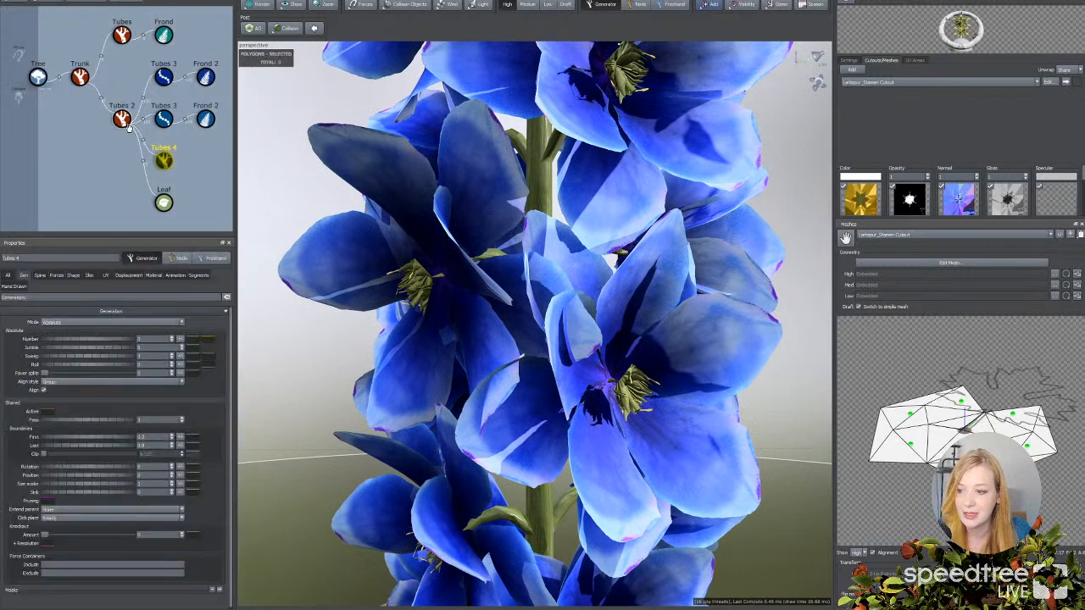
left_click(89, 275)
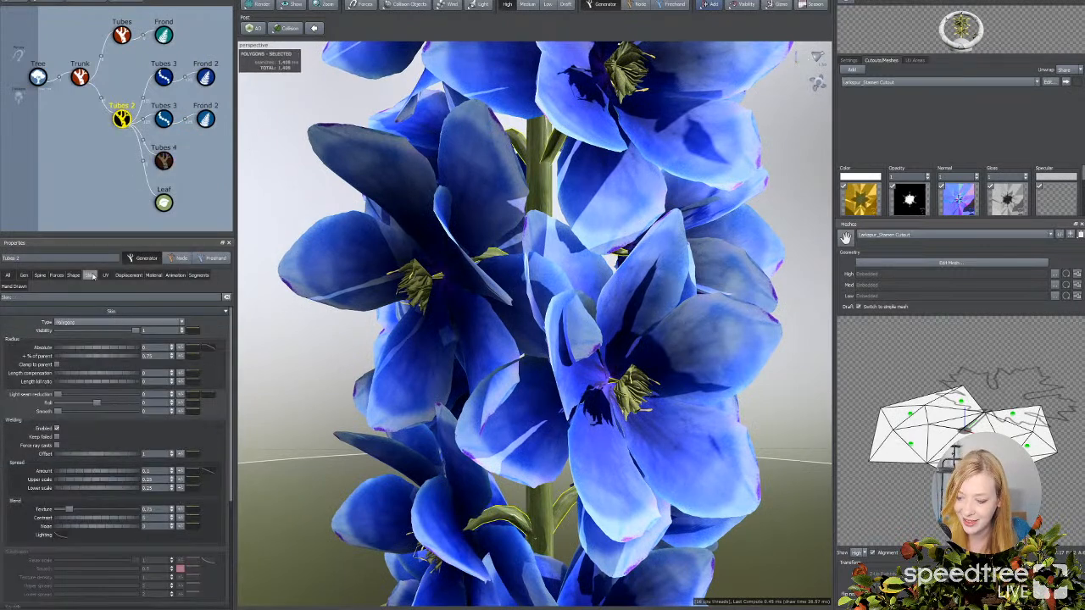
left_click(204, 348)
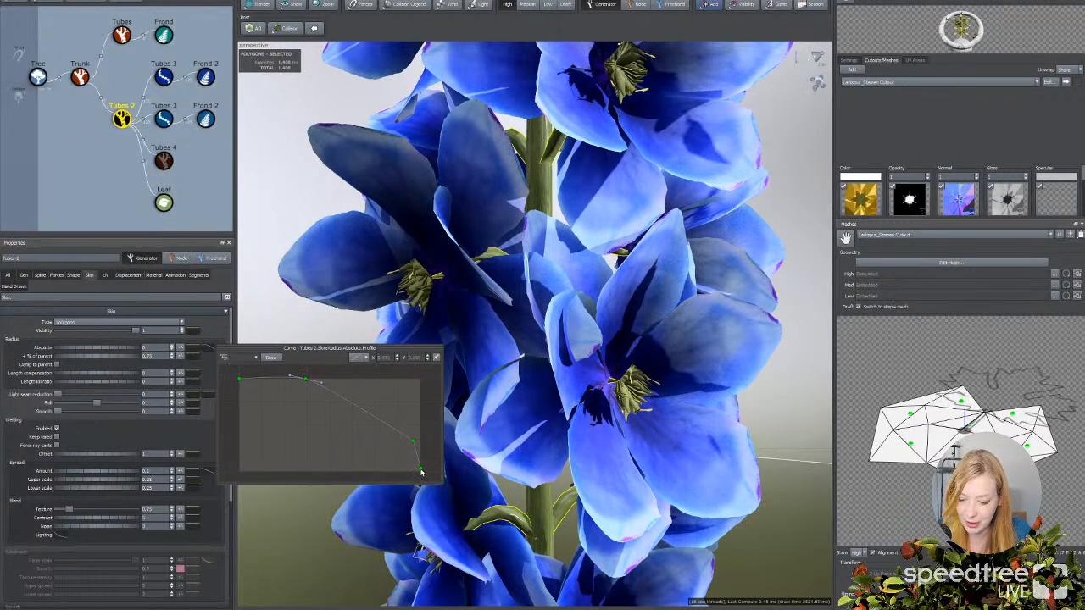
left_click_drag(421, 471, 431, 396)
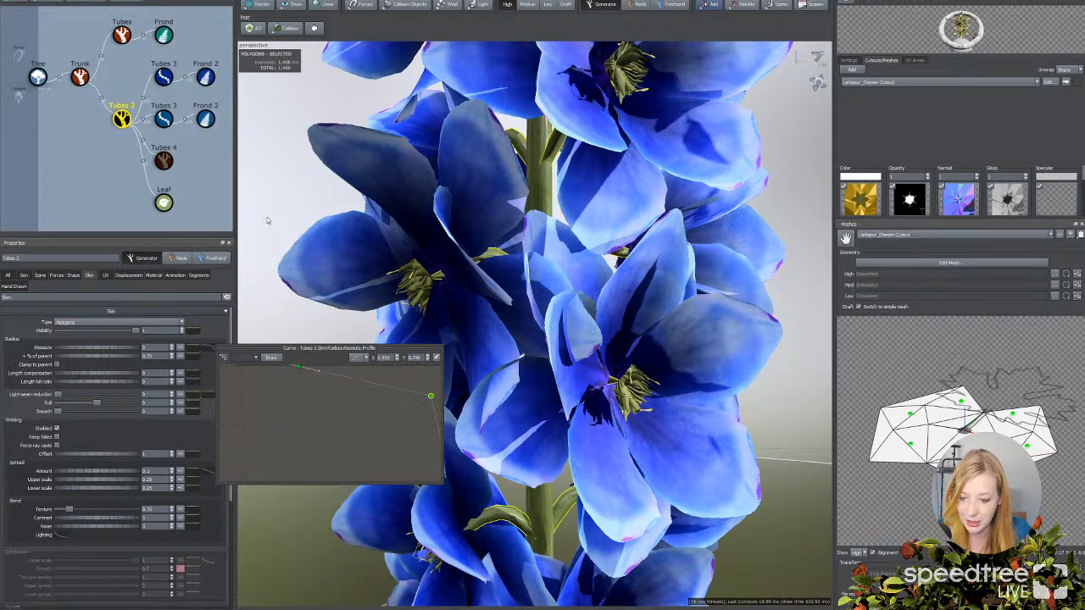
Step: Select the stamen leaves, clear the selection and examine the flower centers from the front
left_click(416, 291)
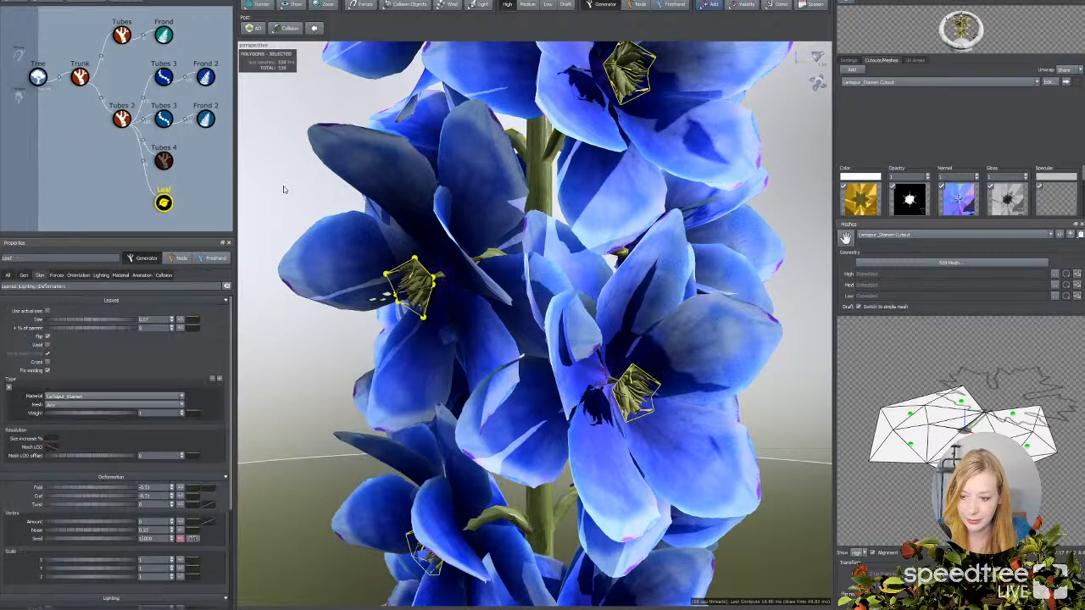
left_click(284, 189)
left_click_drag(285, 203, 378, 284)
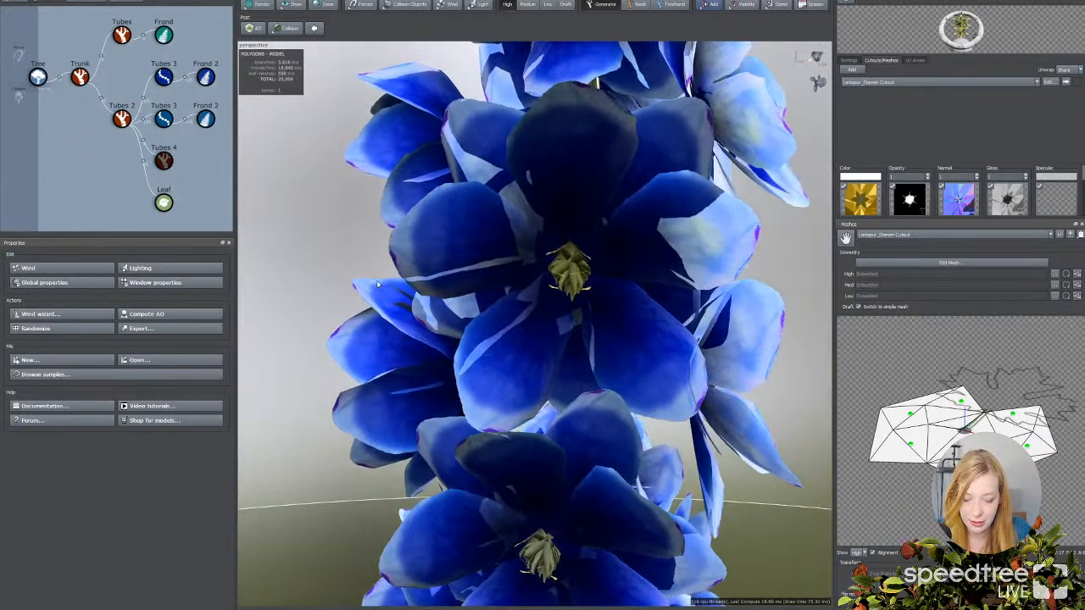
Step: Adjust the fold and curl deformation of the stamen leaves in the flower centers and check the flower spike
left_click(562, 280)
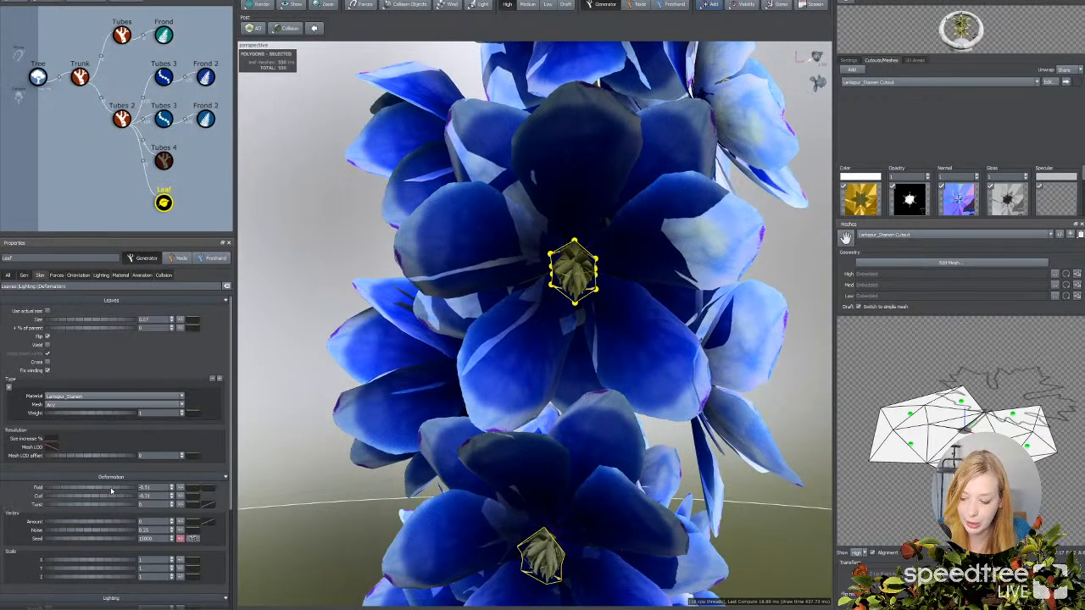
left_click_drag(111, 490, 418, 471)
scroll(362, 510, "down", 3)
left_click(393, 469)
scroll(377, 488, "down", 4)
scroll(418, 471, "up", 4)
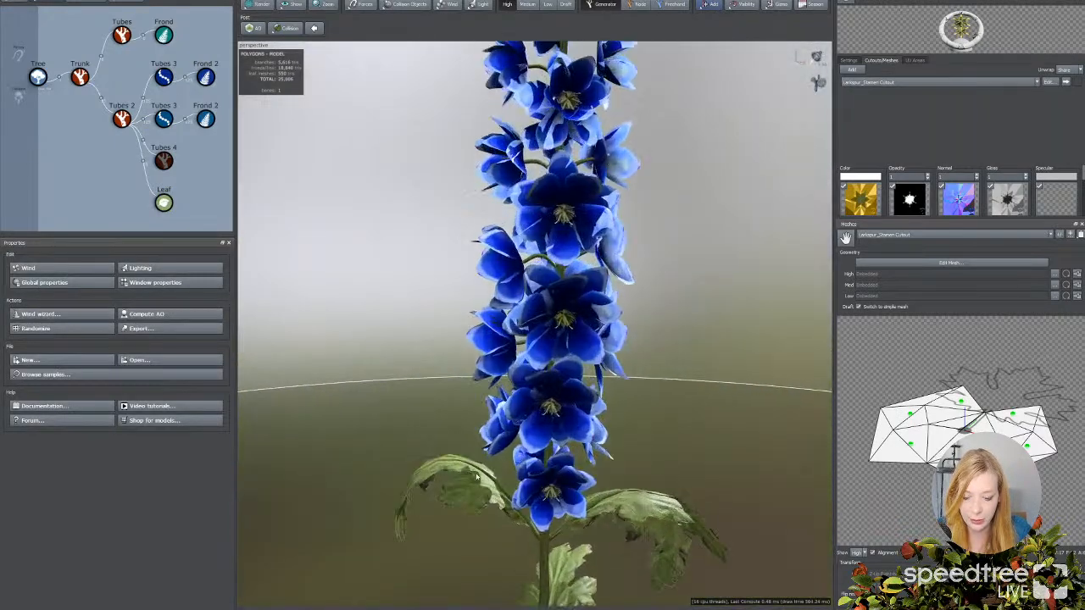
Step: Add a batched leaf generator as a child of the stamen leaf generator and place its leaves on all anchors
left_click(559, 435)
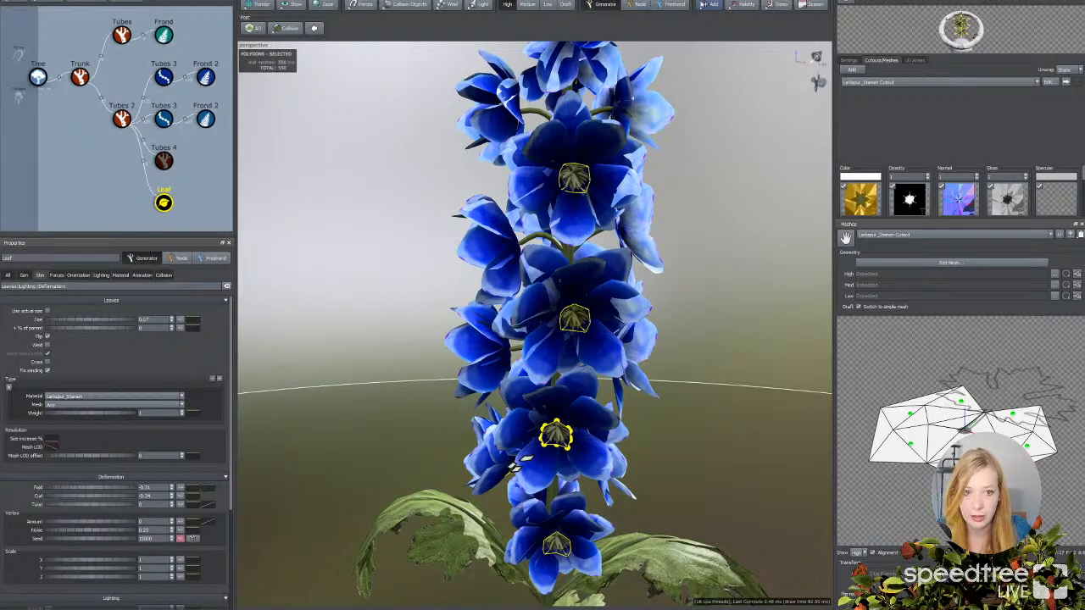
left_click(708, 4)
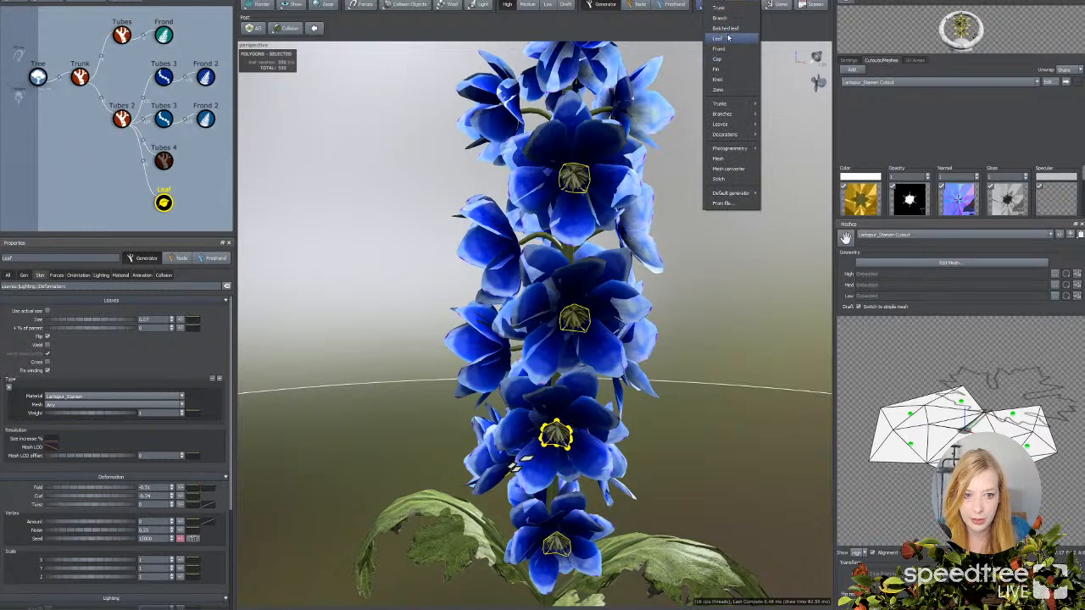
left_click(725, 28)
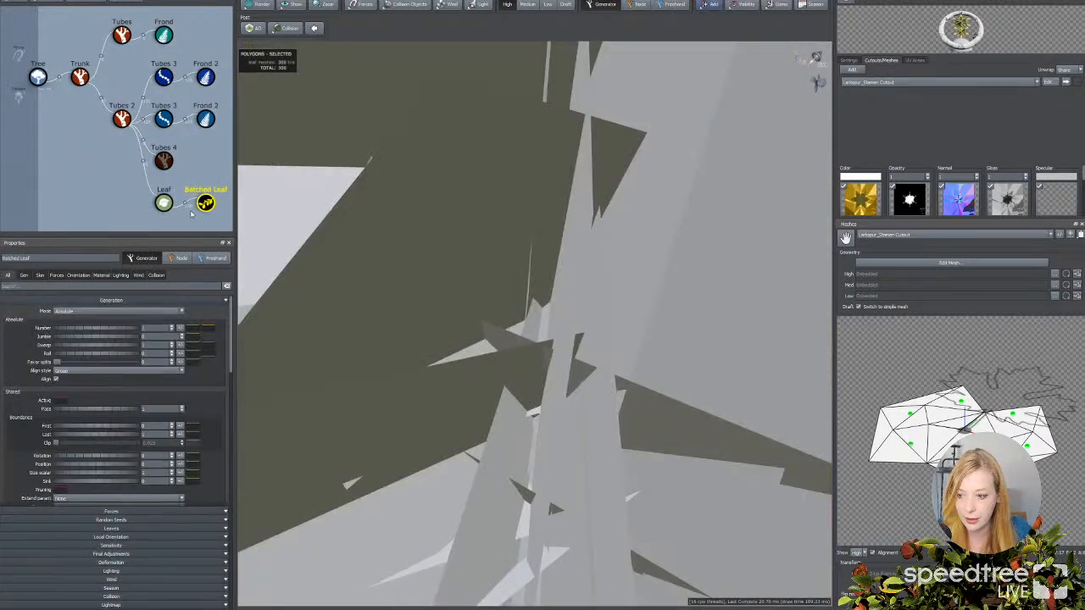
left_click(205, 205)
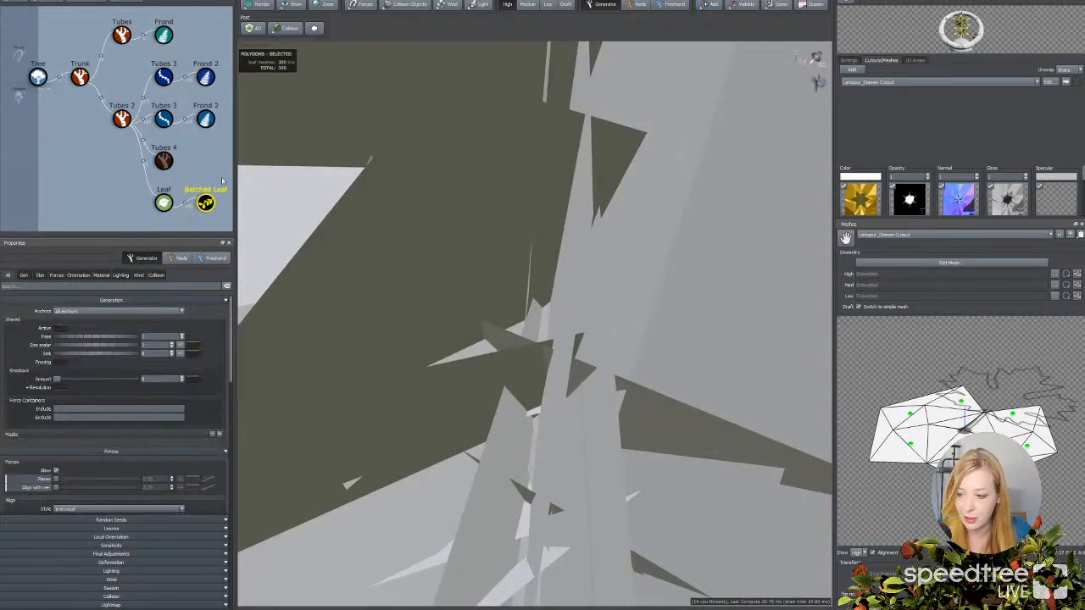
Step: Look through the petal materials and assign Larkspur_petal_1_Green to the batched leaves
left_click(939, 82)
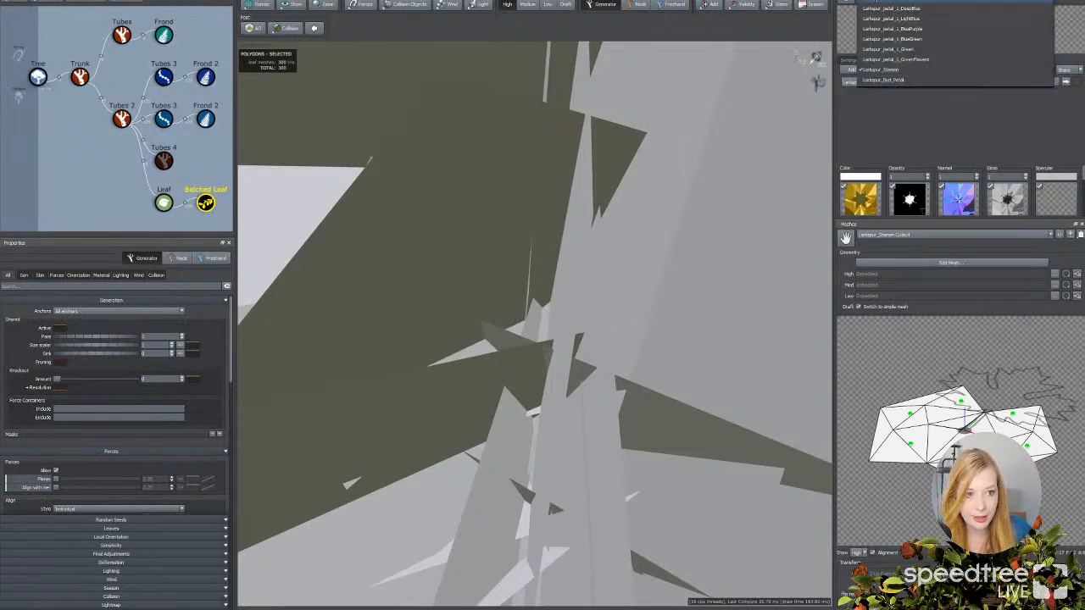
left_click(882, 81)
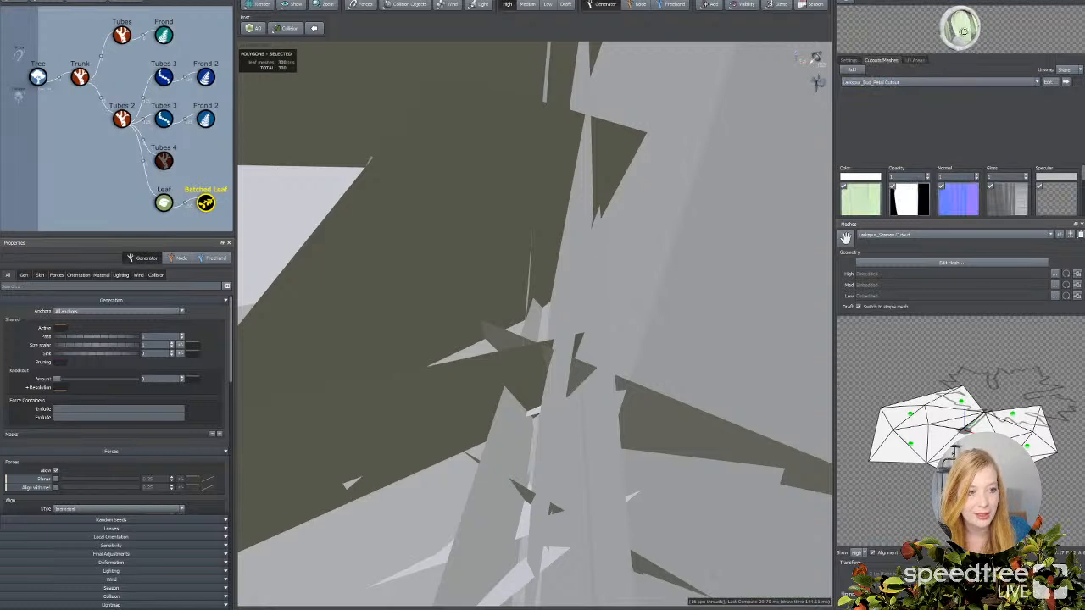
left_click(939, 81)
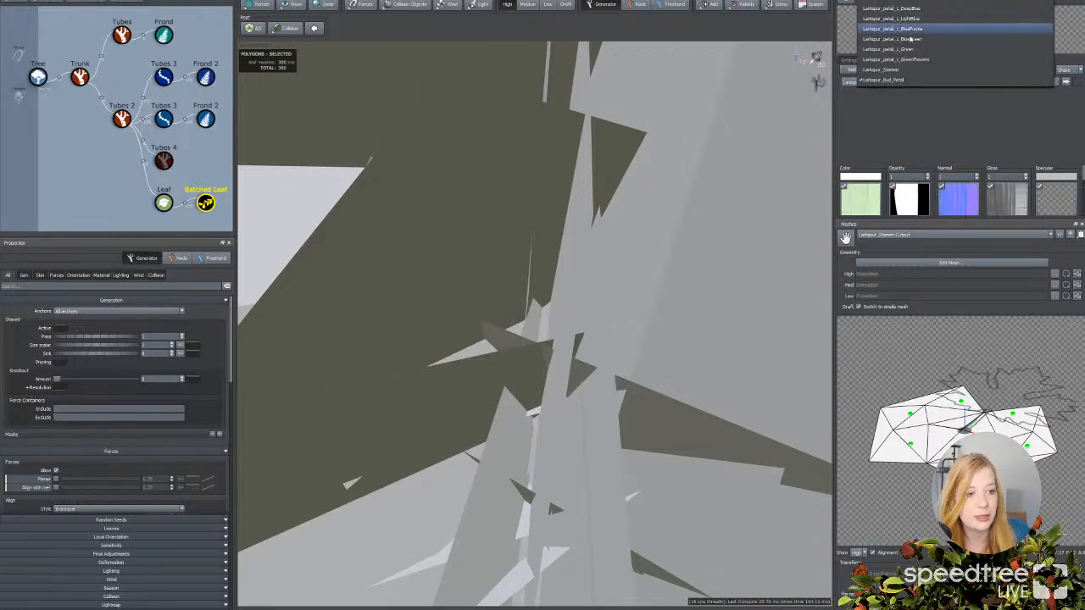
left_click(933, 49)
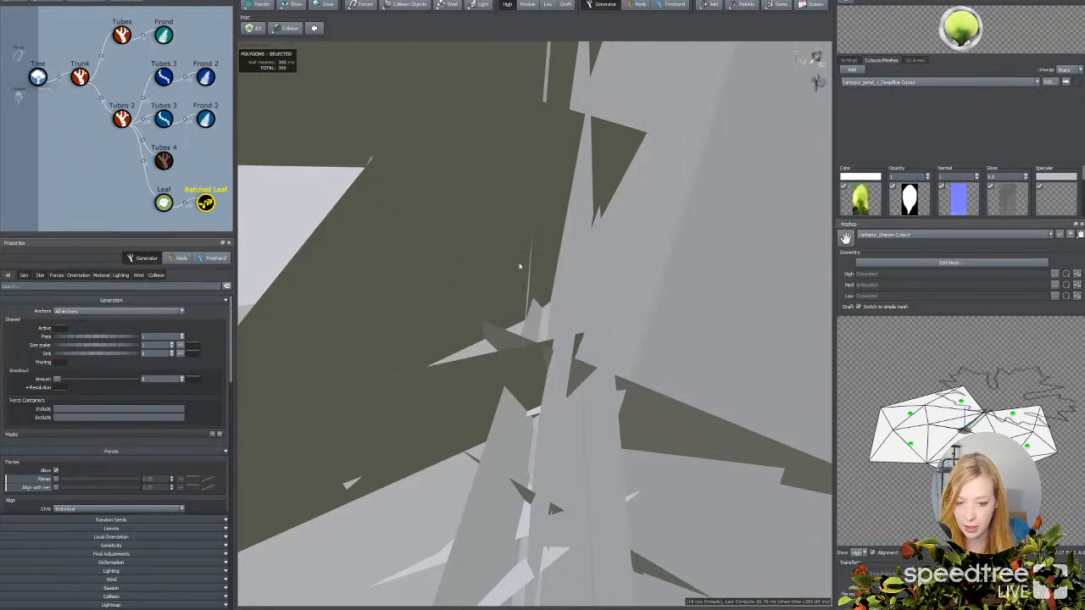
left_click(101, 275)
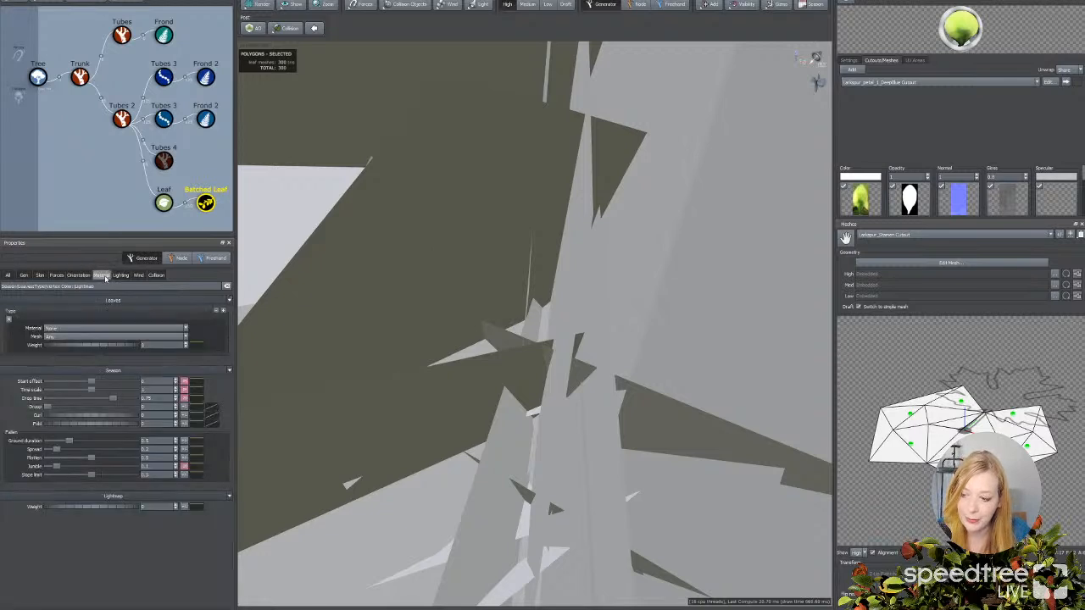
left_click(57, 330)
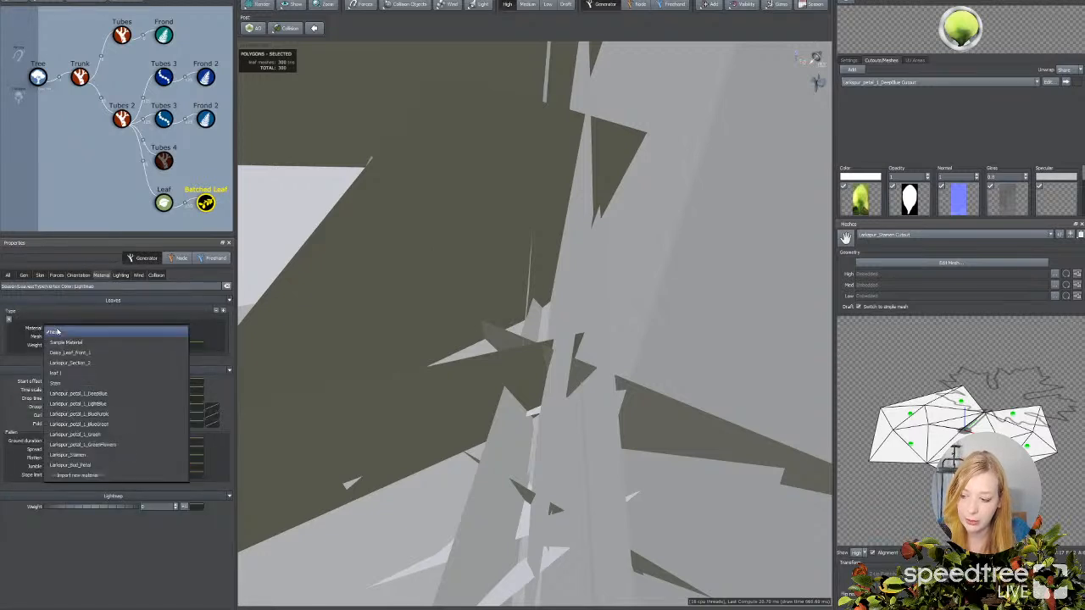
left_click(85, 434)
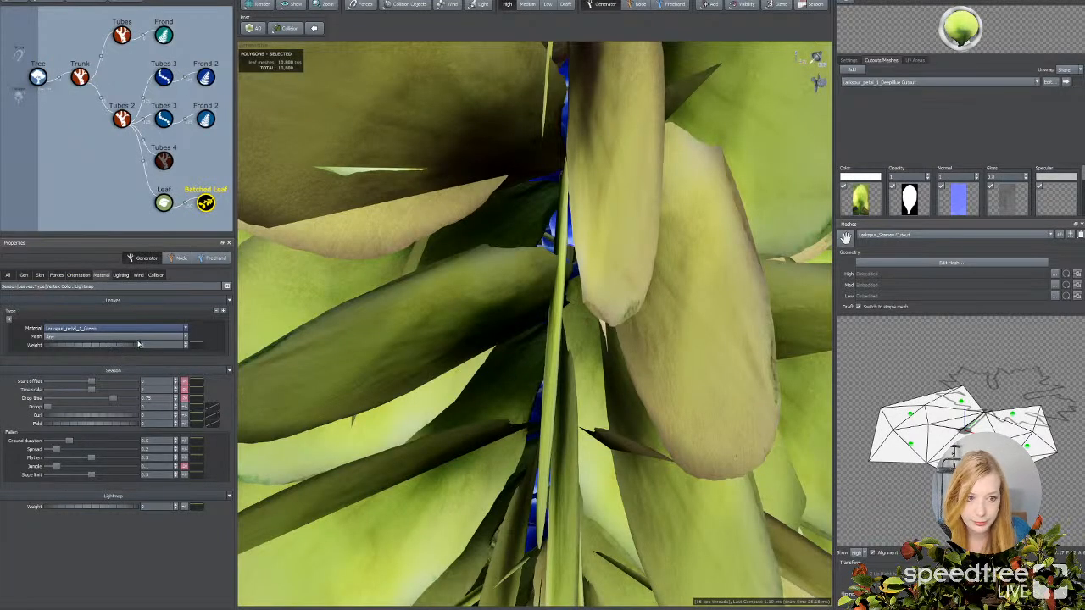
Step: Shrink the batched leaves until they fit around the stamens in the flower centers and give them a negative curl
left_click(39, 275)
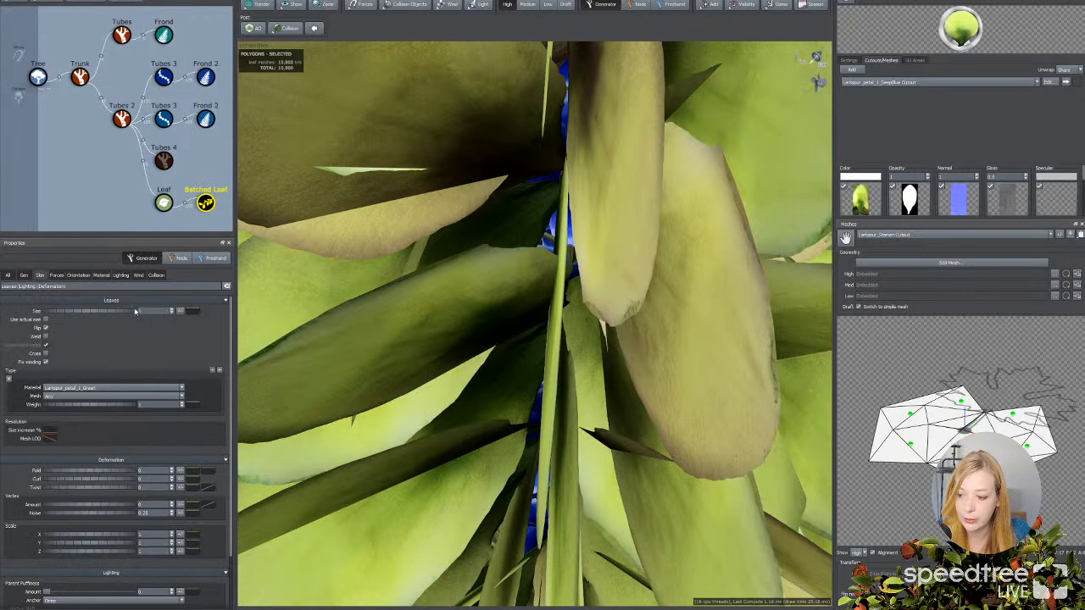
left_click_drag(127, 313, 90, 313)
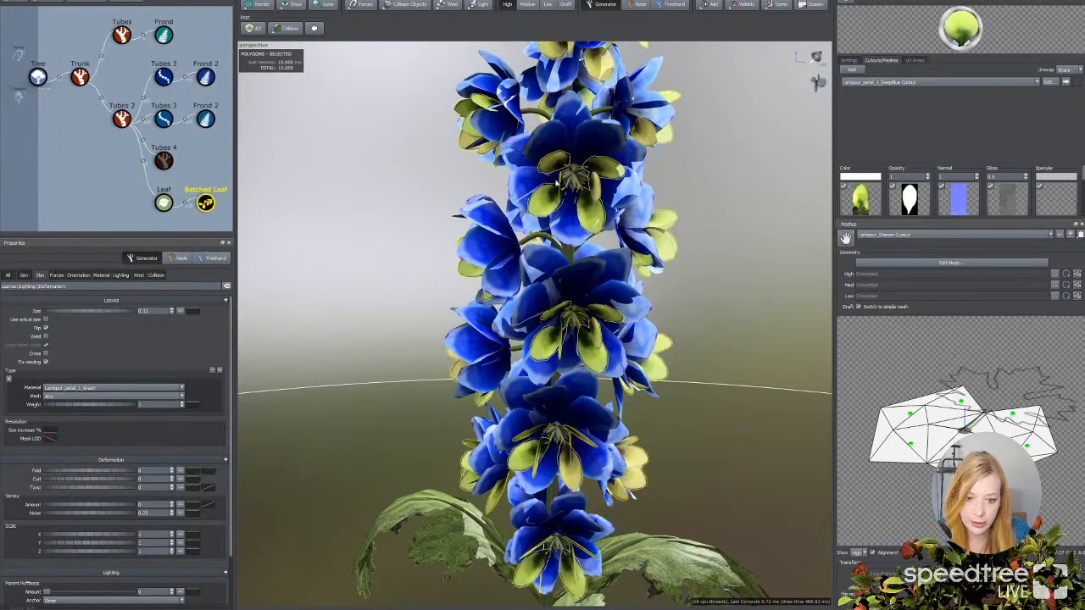
left_click_drag(424, 181, 463, 172)
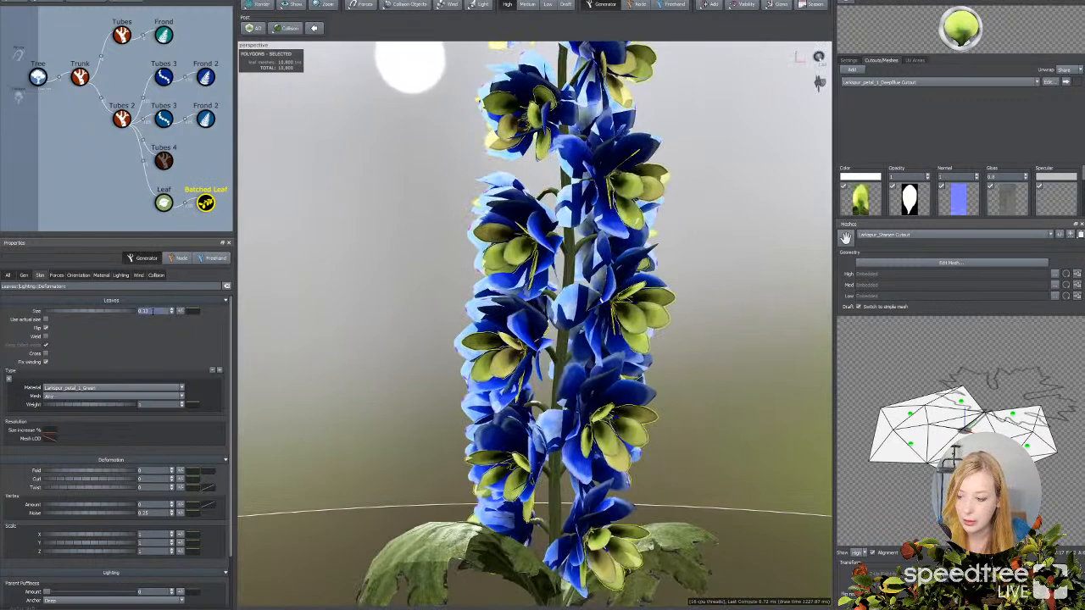
left_click_drag(128, 313, 119, 314)
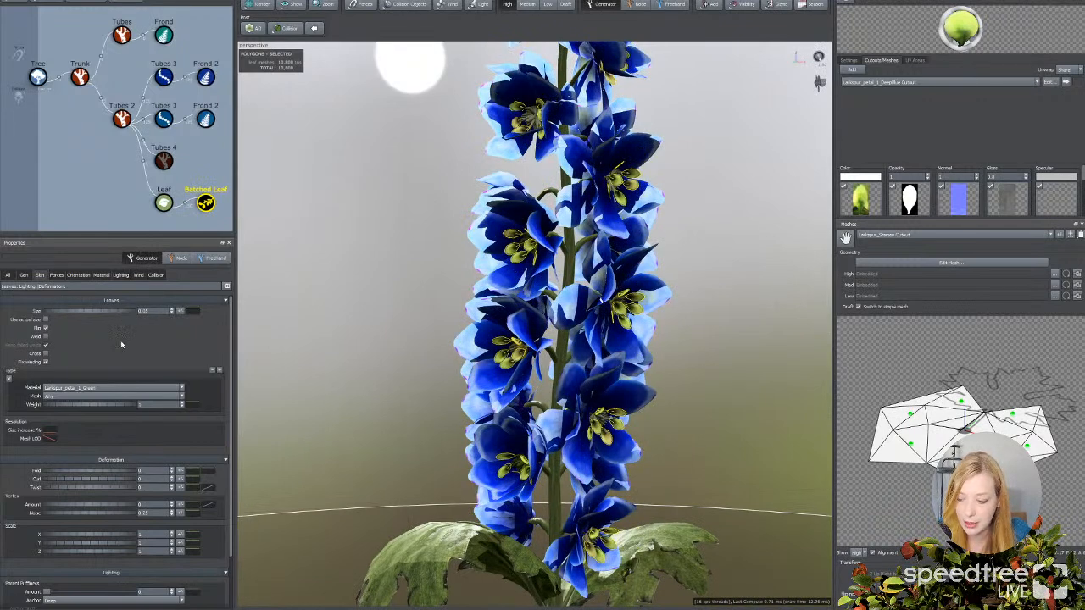
left_click_drag(82, 482, 65, 482)
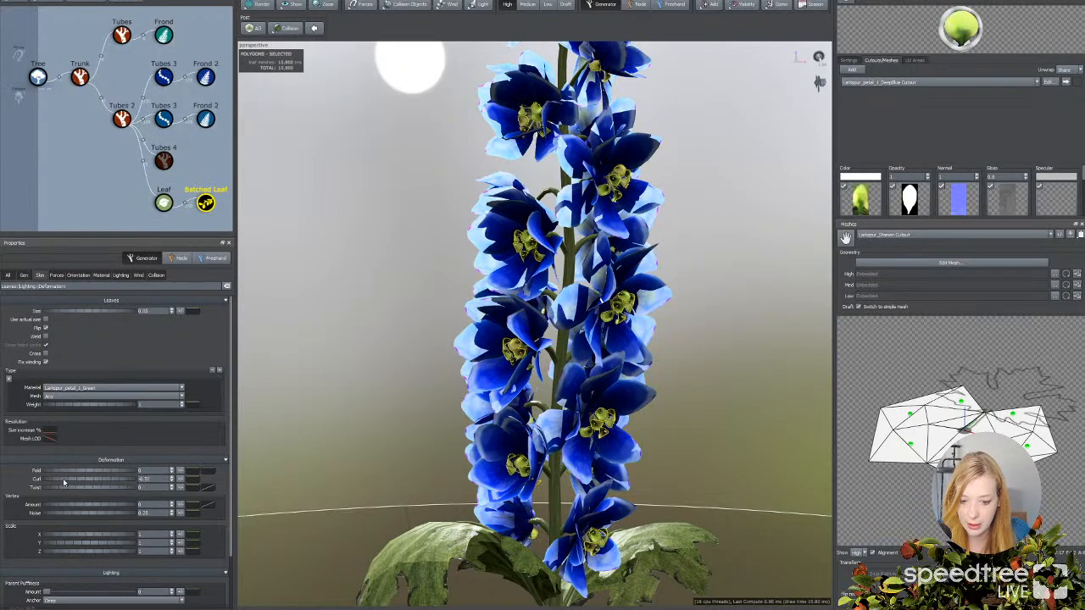
left_click(374, 414)
left_click_drag(375, 412, 335, 414)
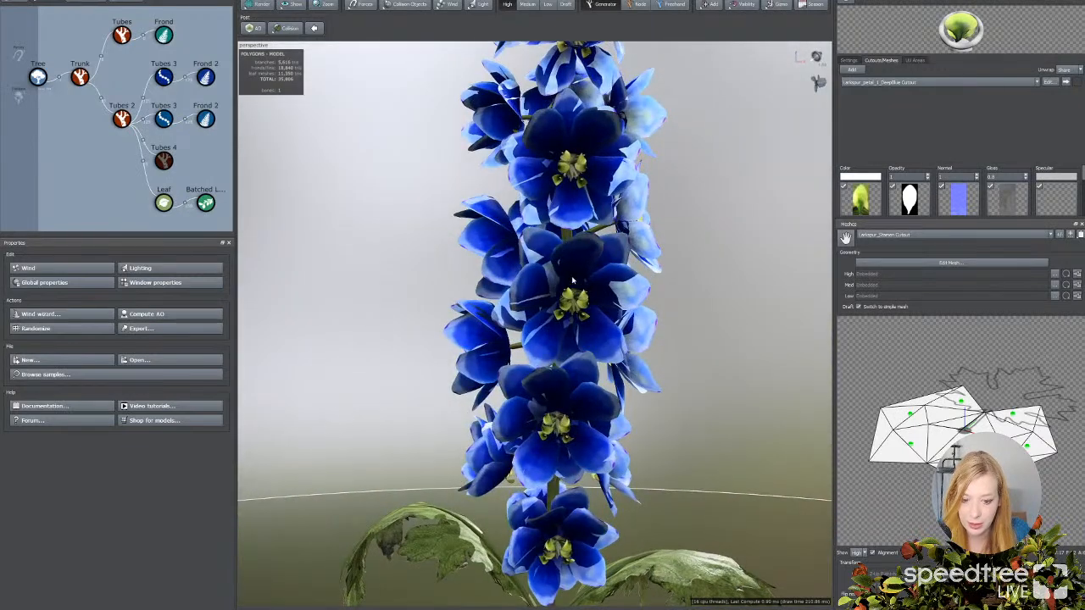
Step: Add random variance to the fold and twist deformation of the batched leaves in the flower centers
left_click(574, 308)
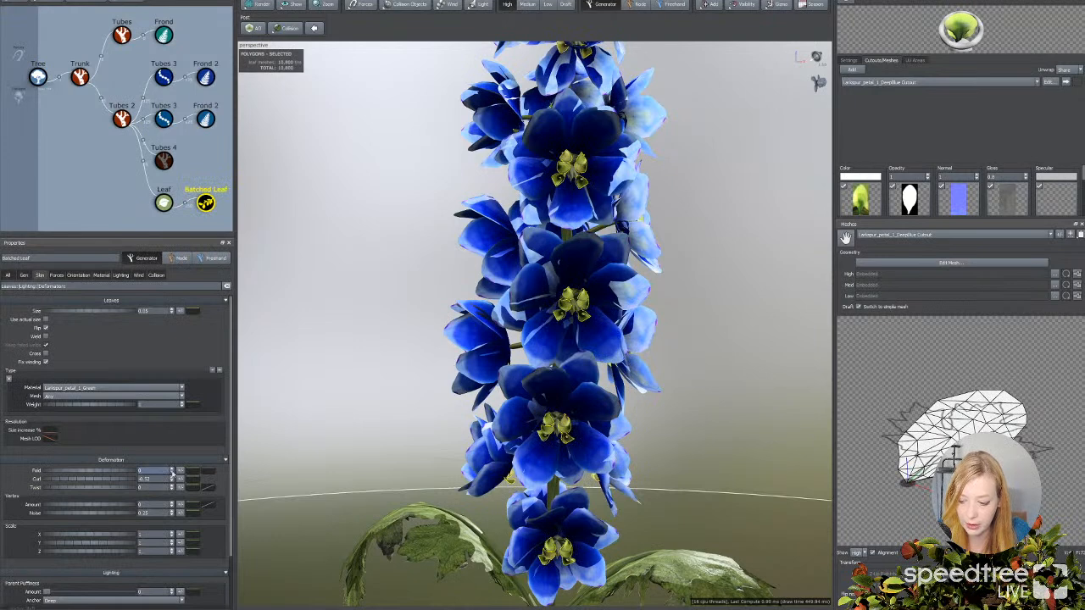
left_click(180, 472)
left_click_drag(224, 485, 244, 486)
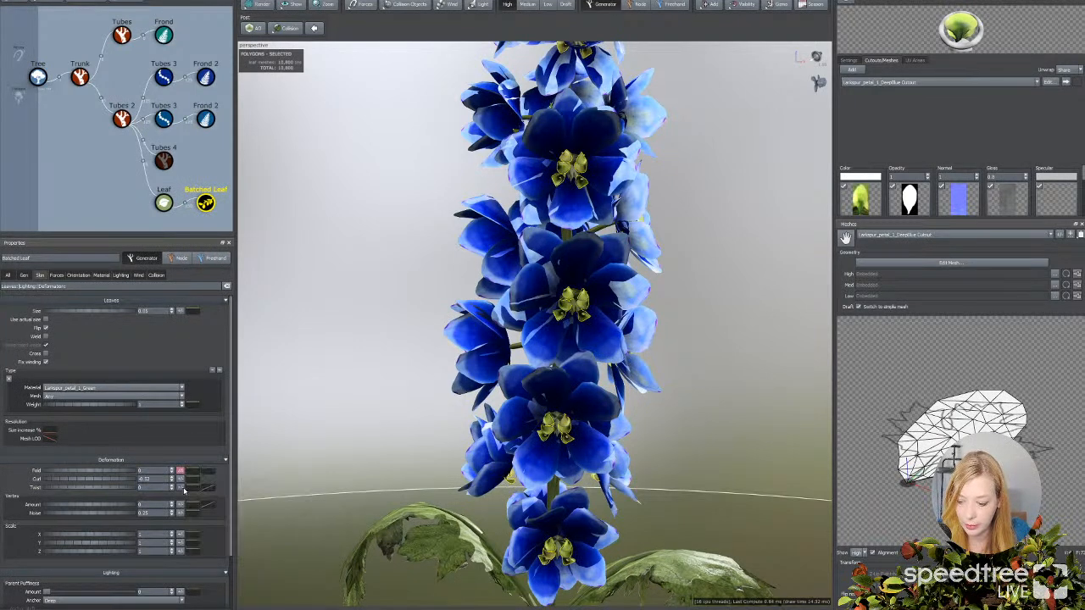
left_click(182, 487)
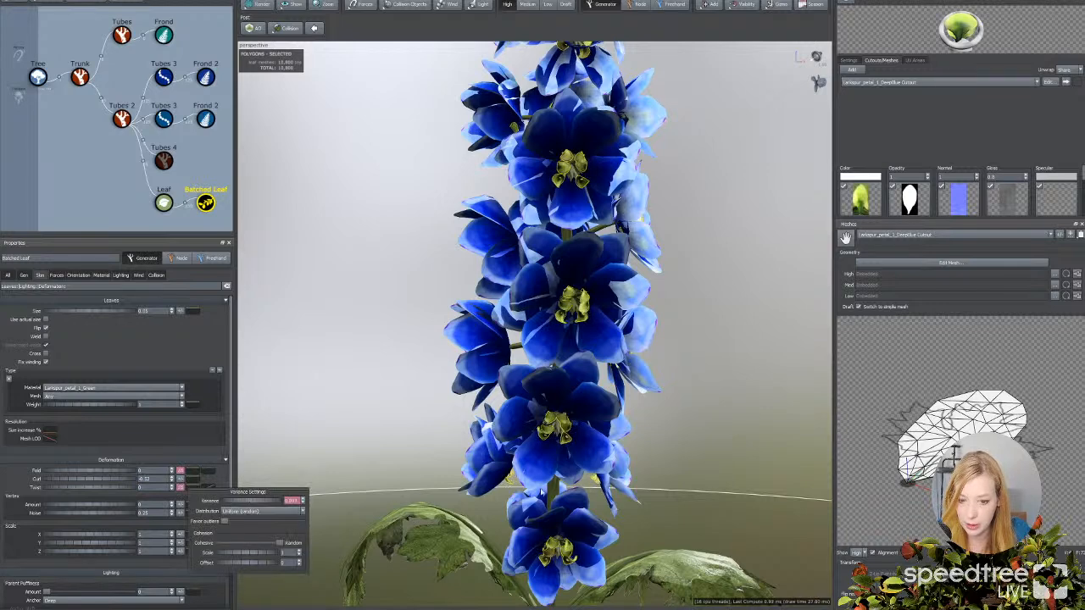
left_click(713, 488)
Step: Set the knockout amount of the stamen leaf generator to 1
scroll(616, 516, "down", 5)
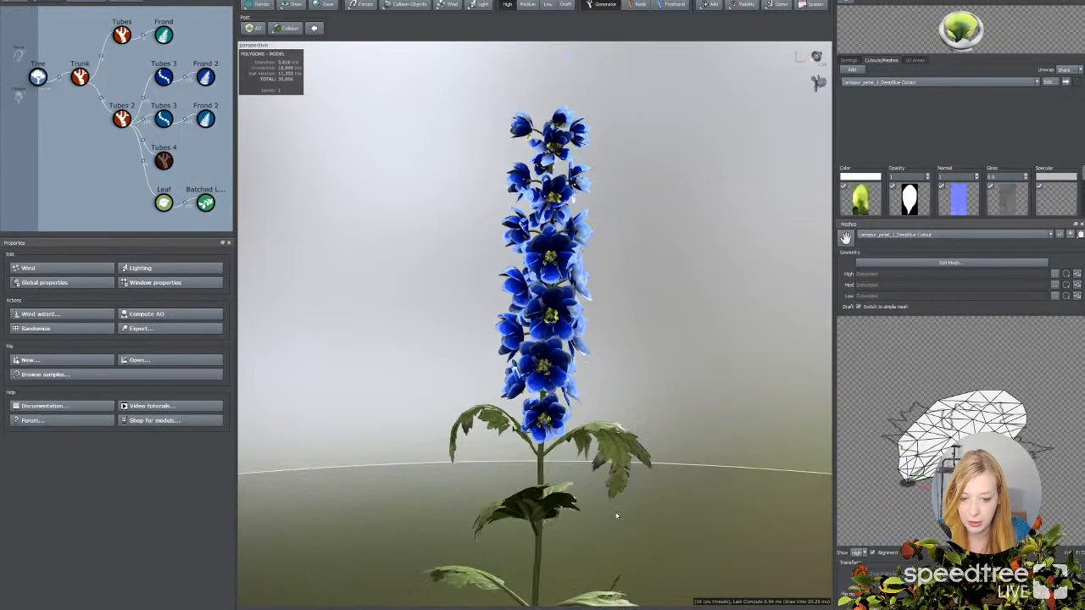
left_click_drag(387, 399, 384, 381)
left_click_drag(301, 383, 332, 376)
scroll(339, 423, "down", 3)
left_click_drag(340, 423, 488, 319)
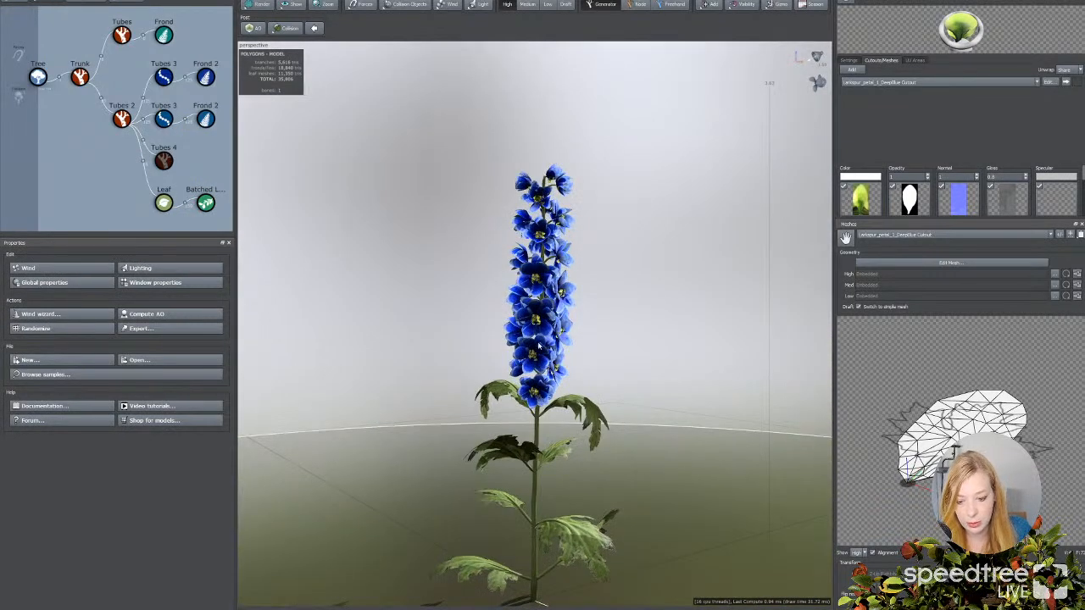
left_click(161, 206)
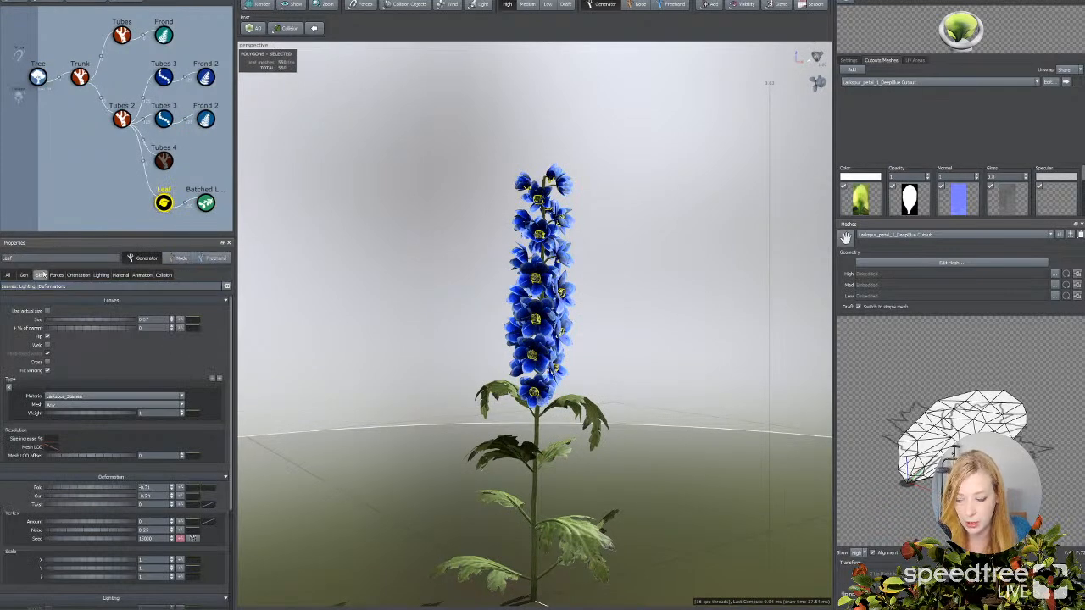
left_click(23, 275)
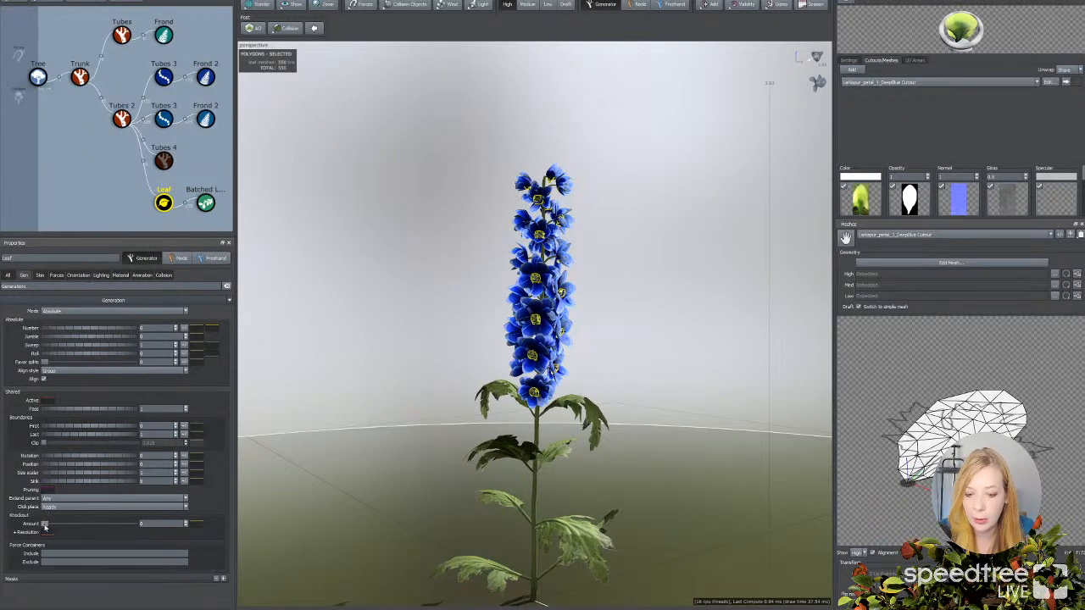
left_click_drag(45, 525, 134, 525)
left_click(340, 366)
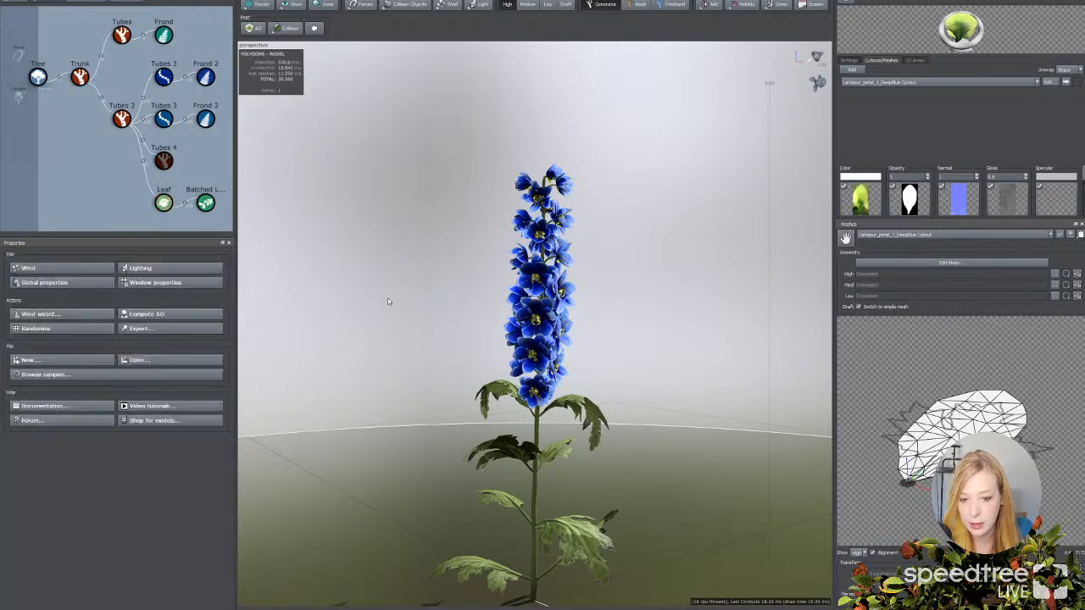
Step: Edit the stamen leaves' knockout parent curve for the trunk, lowering its start and a new point about three quarters along to 0
left_click(163, 202)
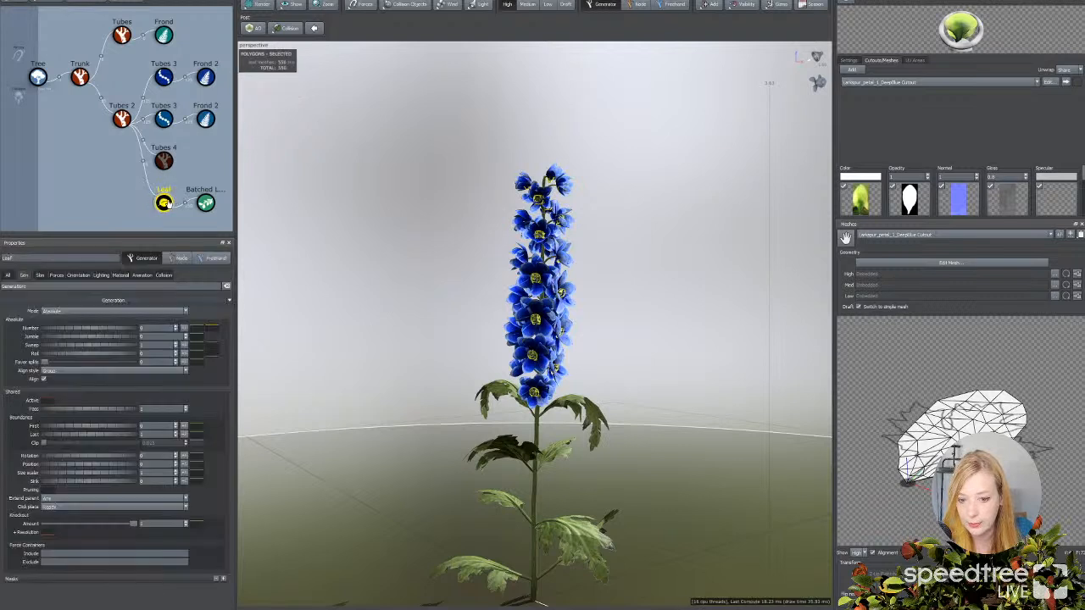
left_click(196, 524)
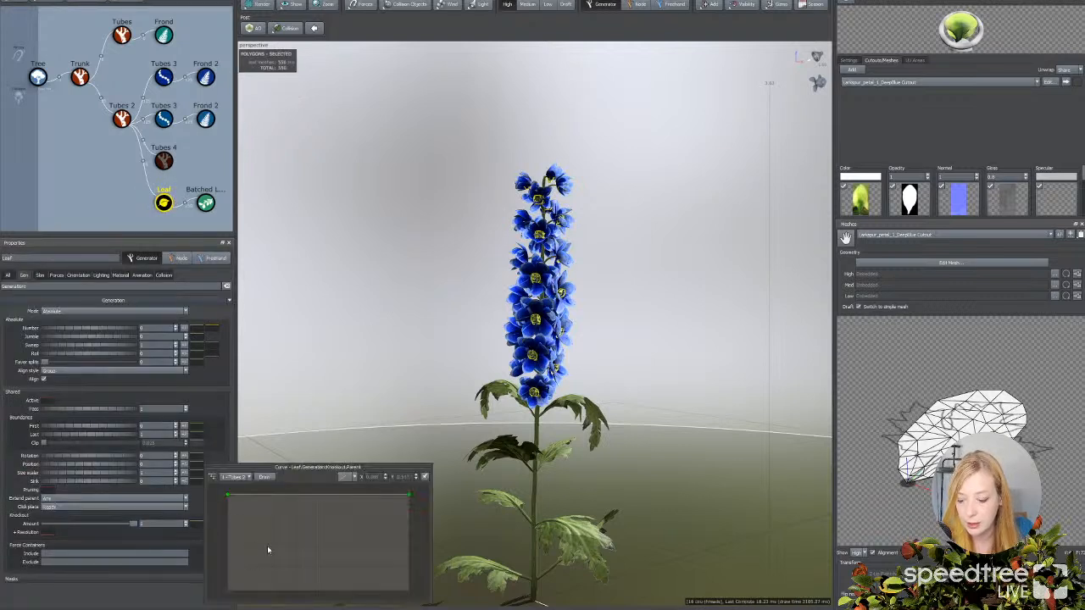
left_click(244, 480)
left_click(234, 490)
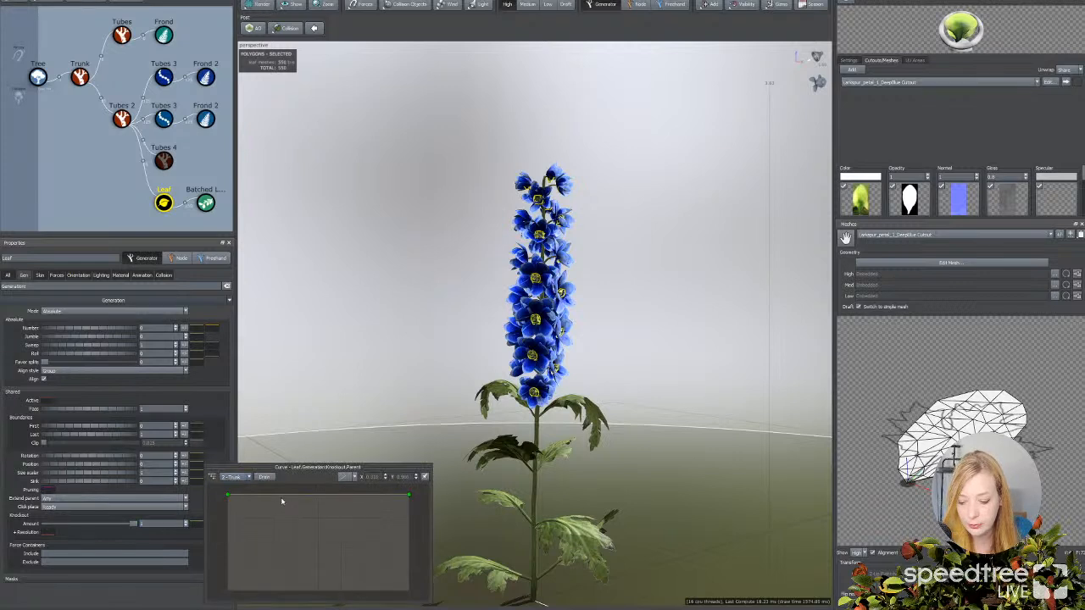
left_click_drag(228, 492, 227, 591)
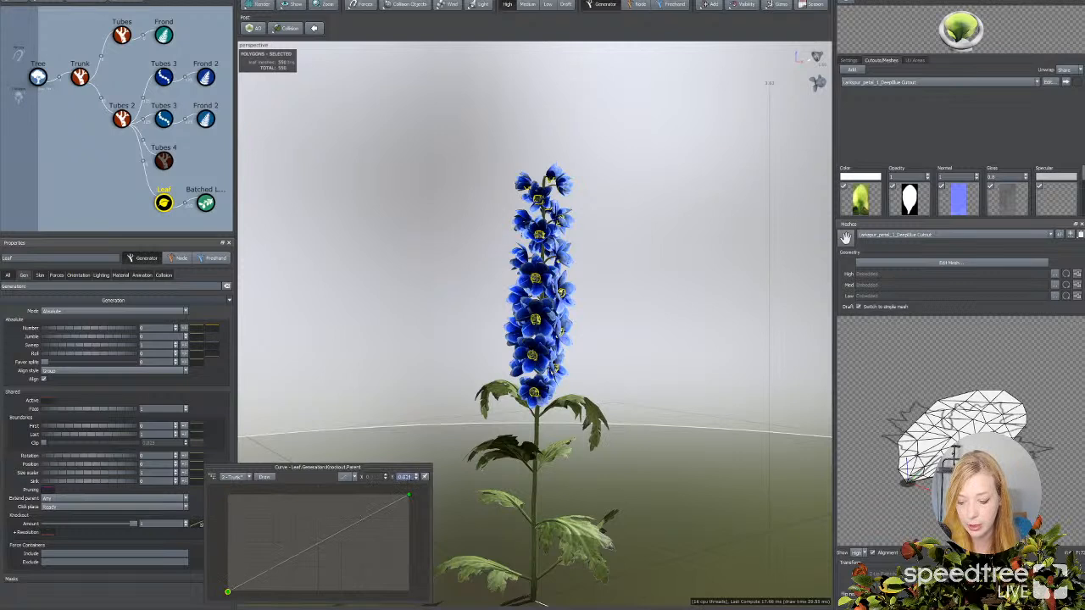
left_click(366, 516)
left_click(363, 516)
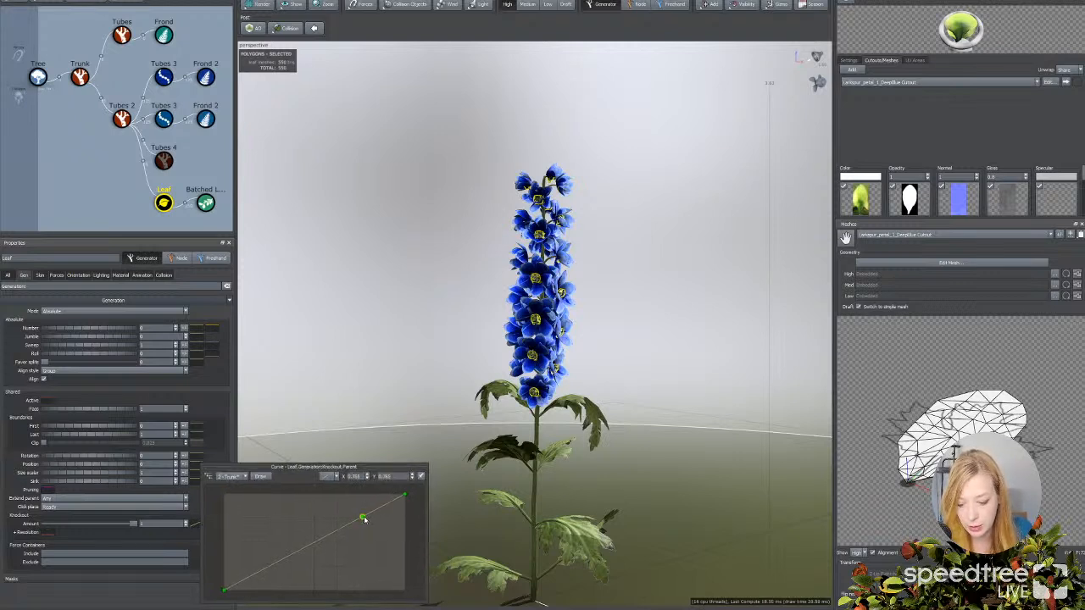
left_click_drag(400, 476, 355, 476)
type("0")
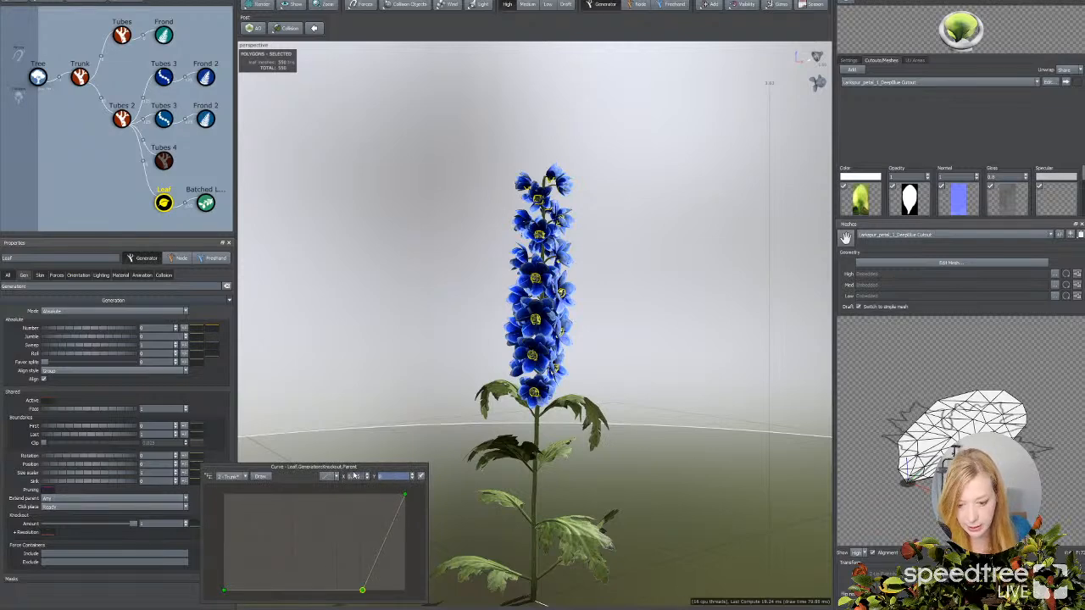
Step: Inspect the flower centers along the whole spike from another angle and select the batched leaf generator
left_click(337, 395)
left_click_drag(363, 395, 525, 178)
left_click_drag(437, 310, 336, 314)
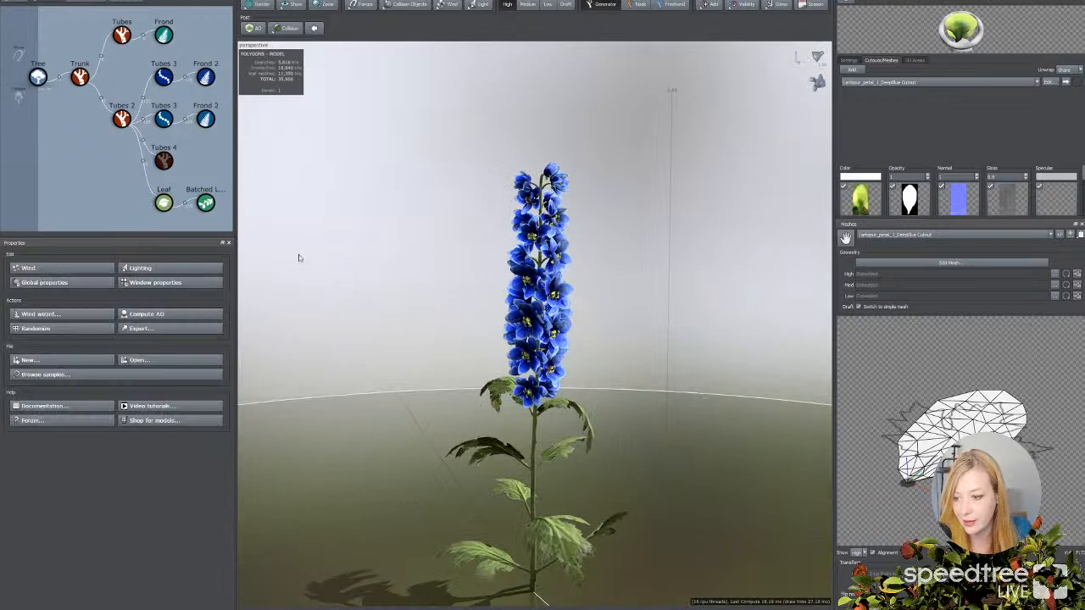
left_click(205, 203)
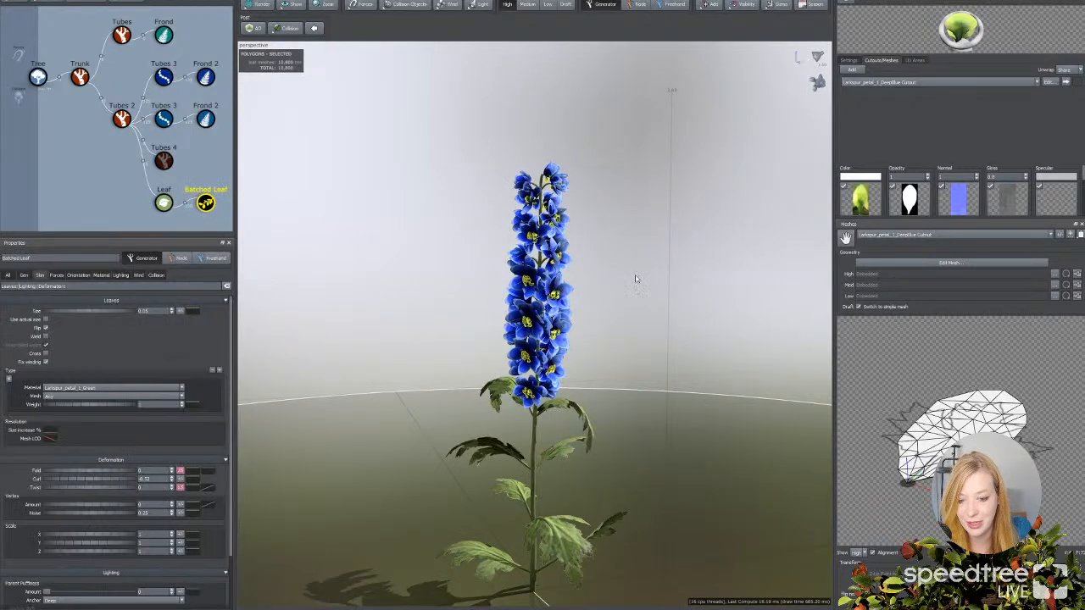
Step: Set the knockout amount of the batched leaf generator to 1
left_click_drag(438, 322, 225, 420)
scroll(152, 435, "down", 3)
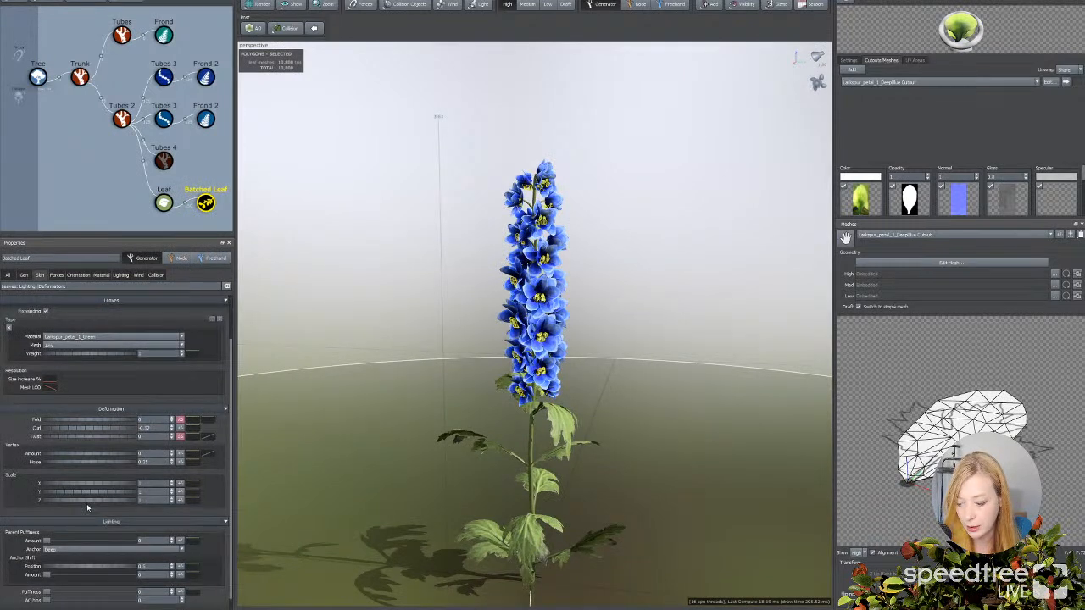
left_click(23, 275)
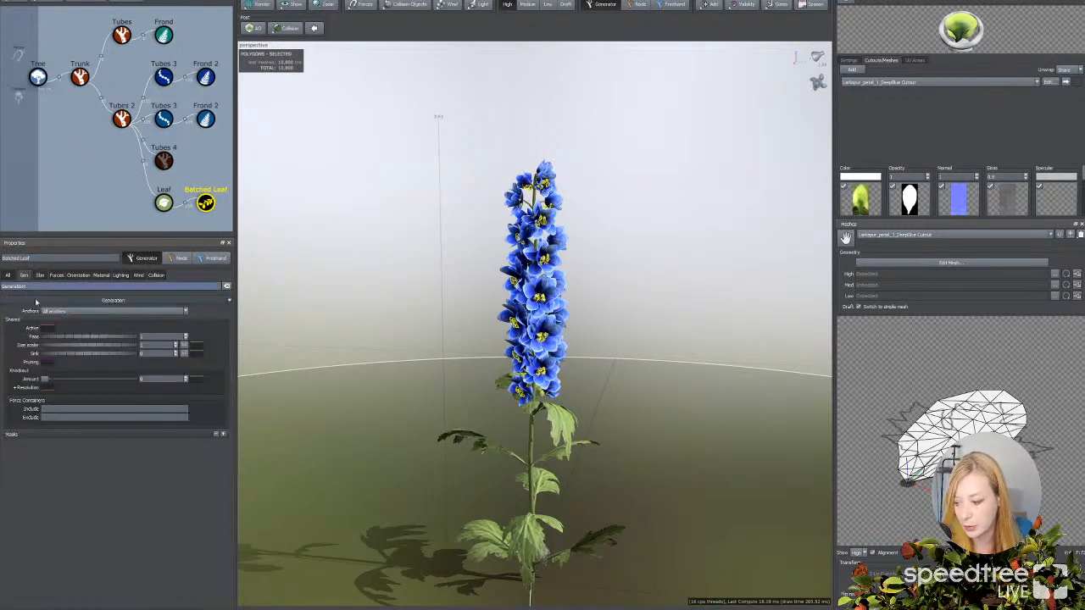
left_click_drag(46, 381, 139, 381)
Step: Edit the batched leaves' knockout parent curve for the trunk, keeping it at 0 until about two thirds along and rising to full at about four fifths
left_click(201, 380)
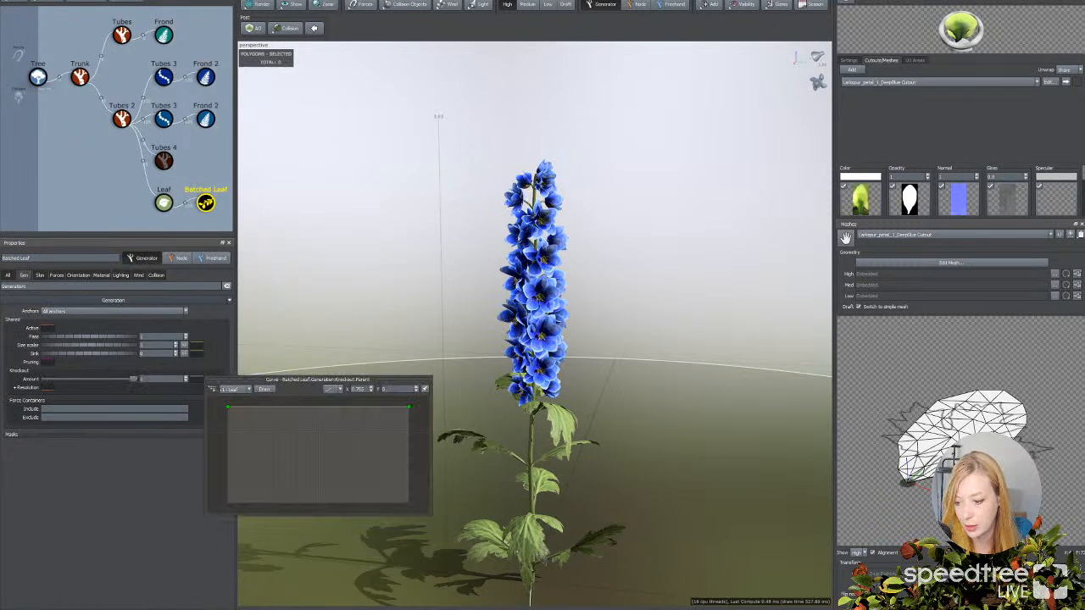
left_click(235, 390)
left_click(246, 415)
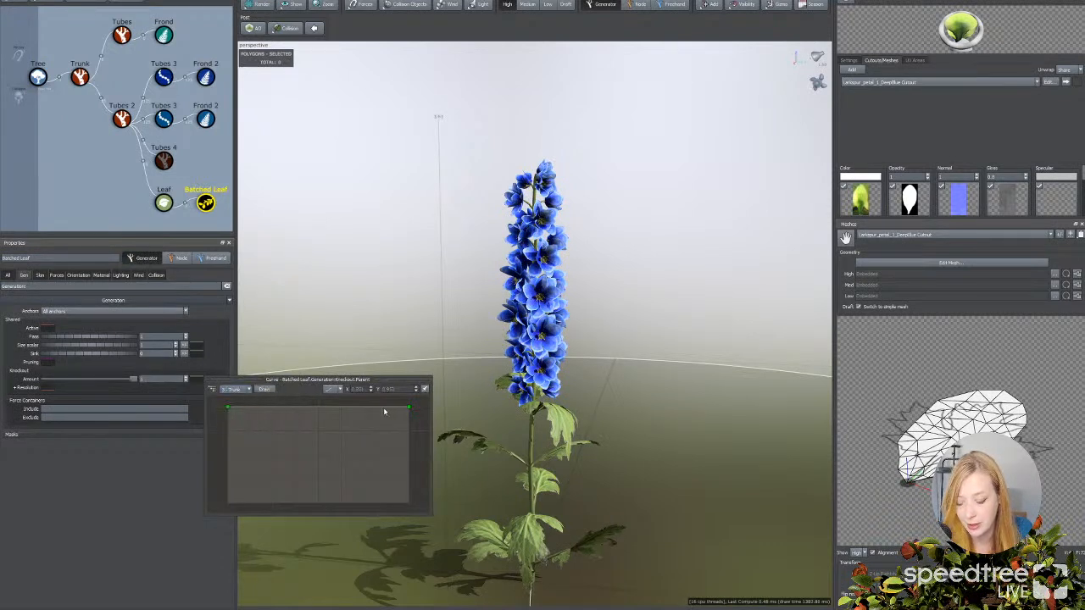
left_click(348, 412)
left_click_drag(227, 408, 233, 503)
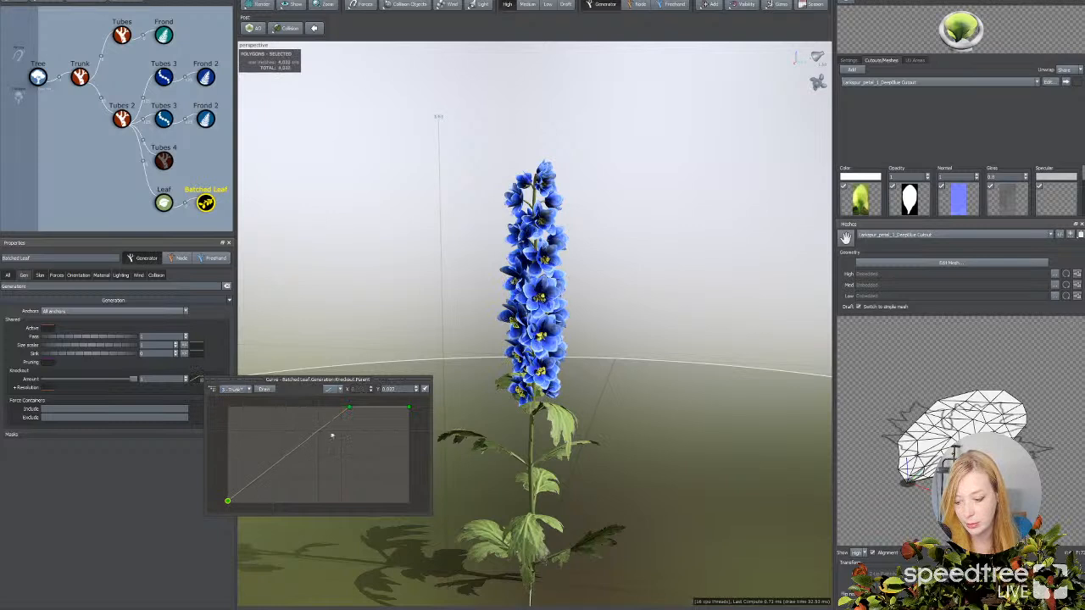
left_click(391, 408)
left_click_drag(349, 407, 352, 502)
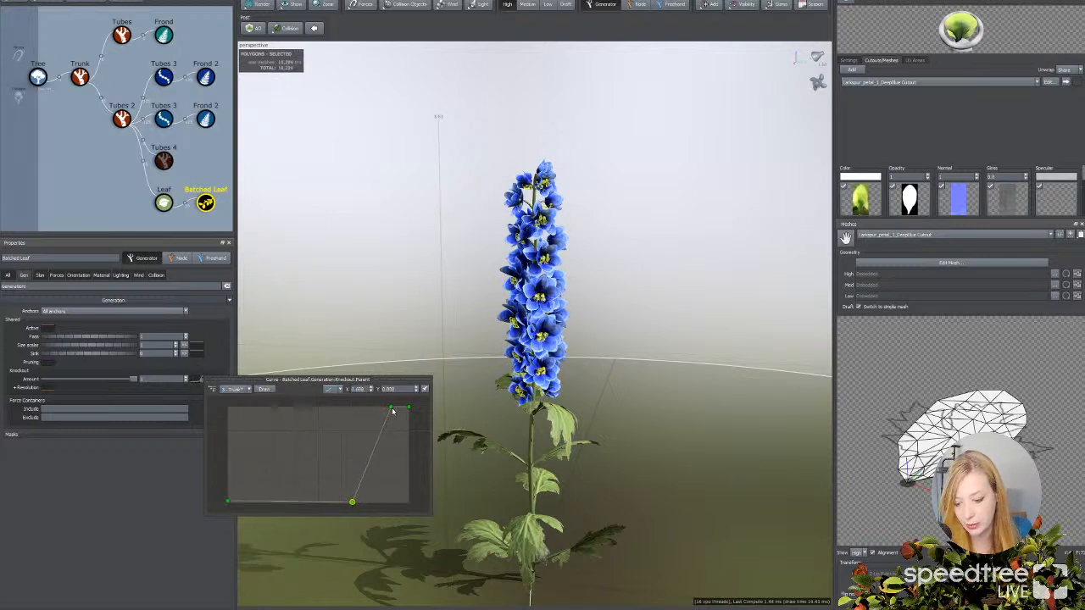
mouse_move(391, 409)
left_mouse_down()
mouse_move(366, 462)
mouse_move(360, 424)
mouse_move(383, 408)
mouse_move(374, 406)
left_mouse_up()
left_click(647, 363)
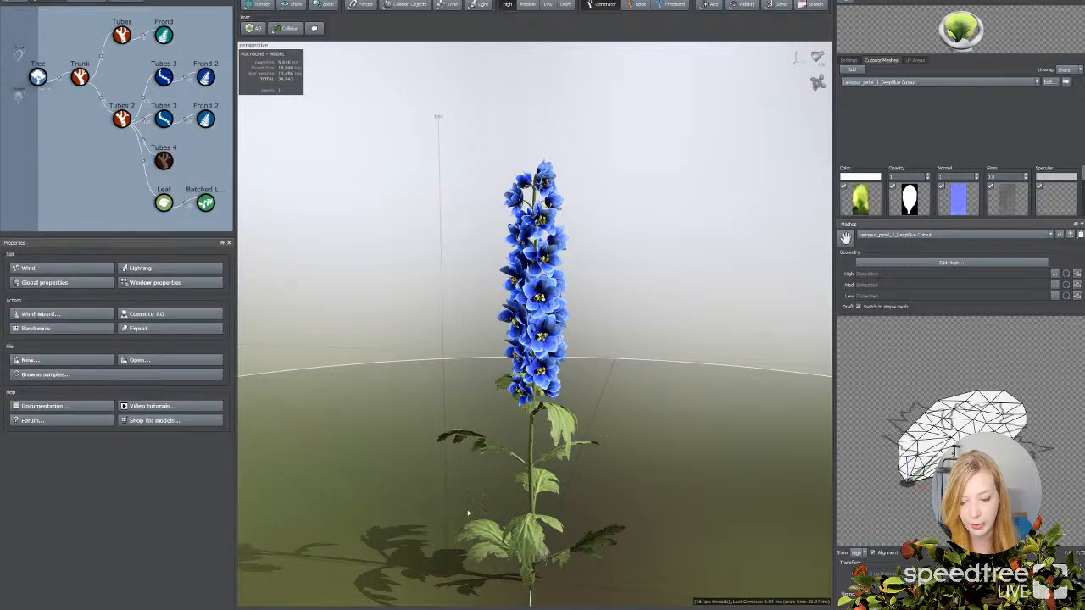
Step: Inspect the whole plant from several angles and display the Larkspur_petal_1_DeepBlue material
left_click(399, 487)
scroll(400, 486, "down", 3)
left_click_drag(412, 480, 480, 459)
scroll(480, 459, "up", 3)
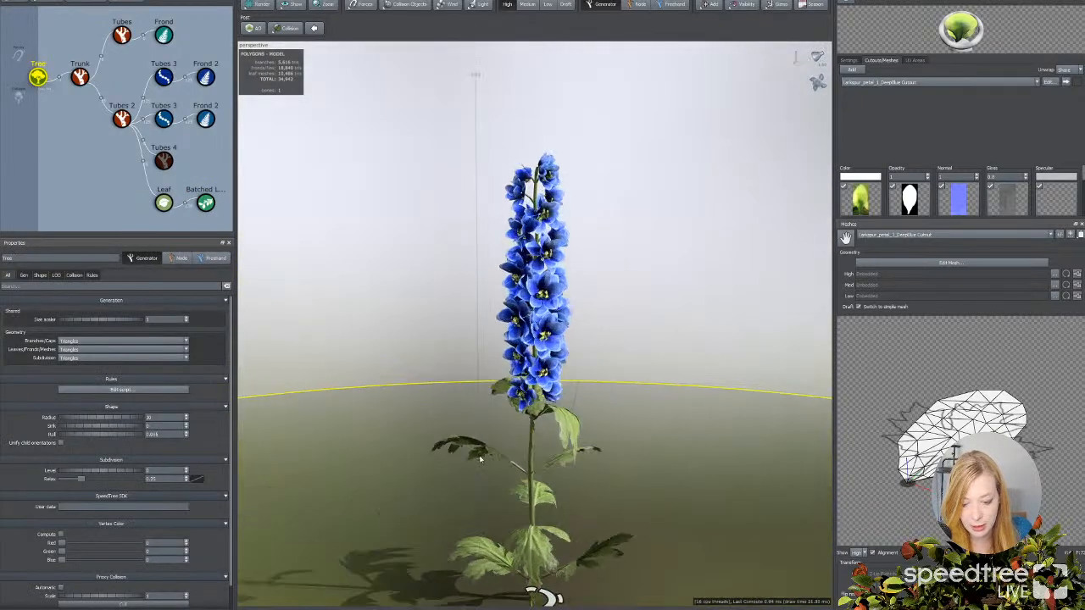
left_click_drag(488, 539, 430, 522)
scroll(440, 527, "down", 2)
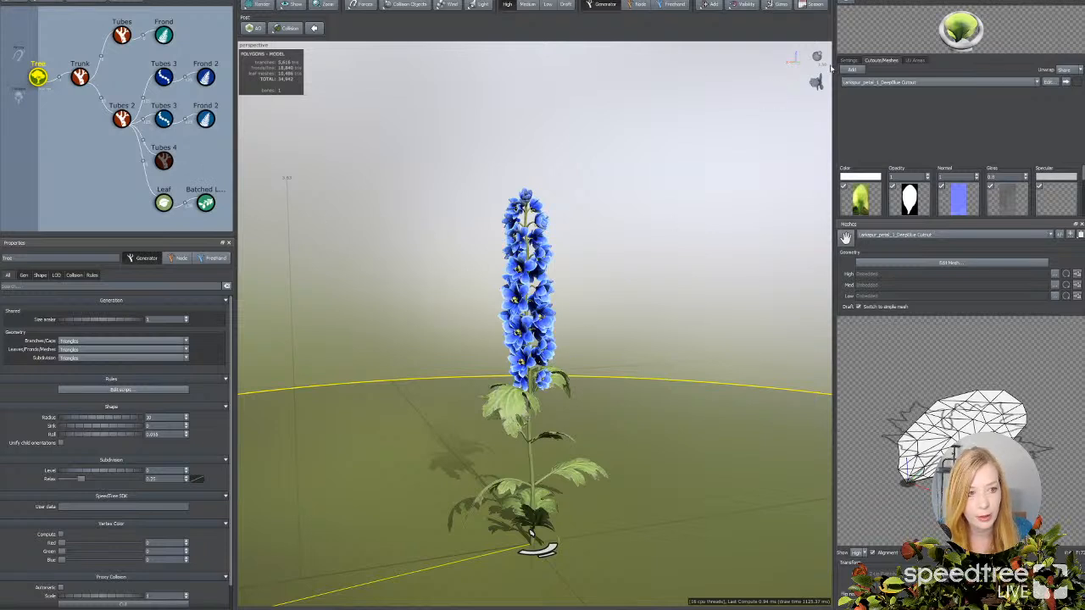
left_click(933, 82)
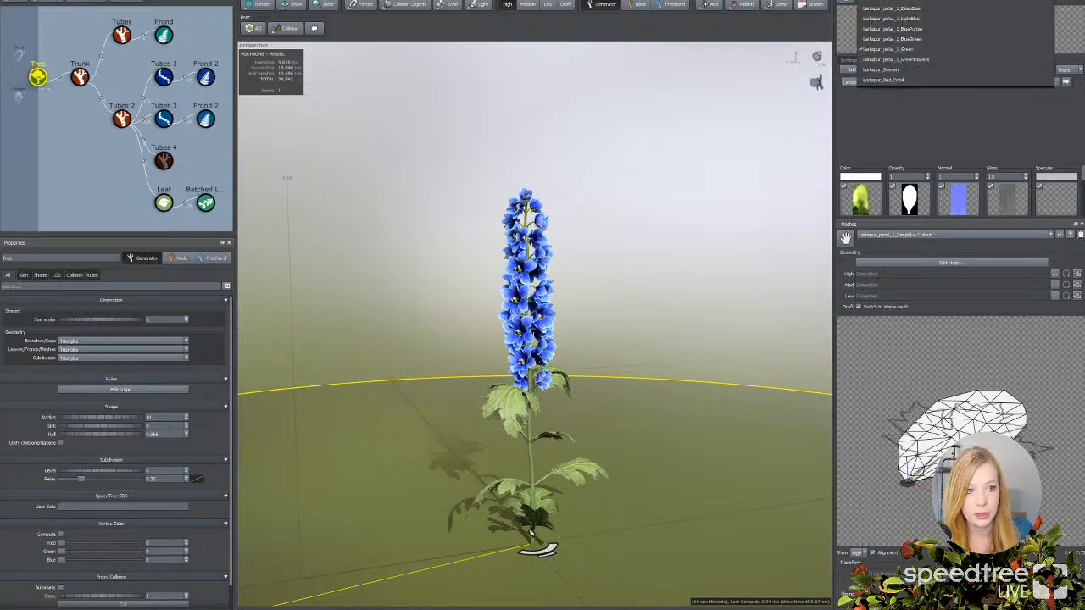
left_click(924, 8)
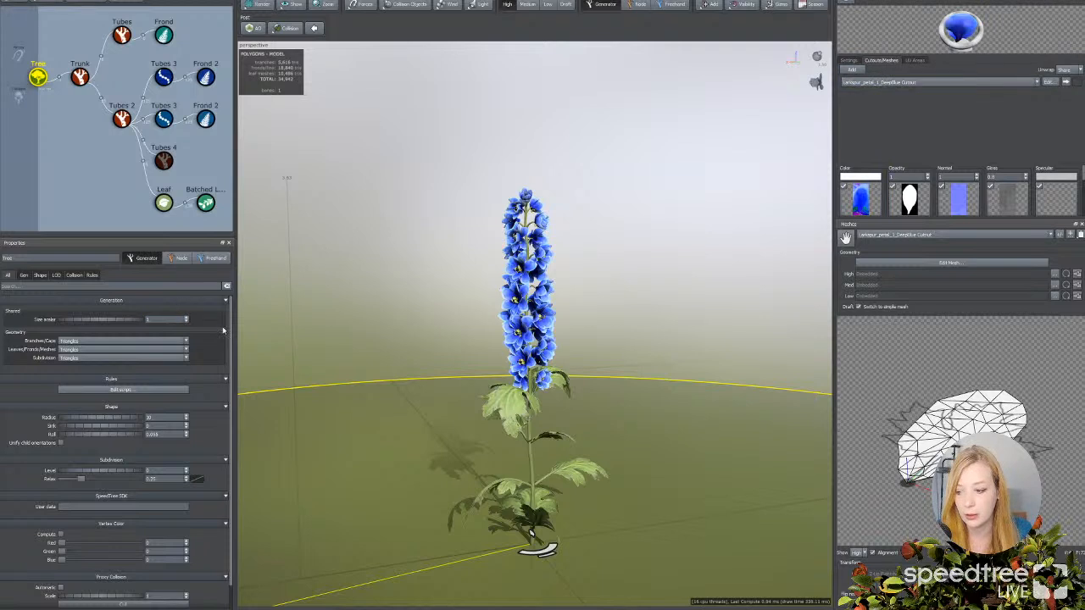
Step: Select both petal frond generators and add three more material slots to them
left_click_drag(201, 47, 222, 145)
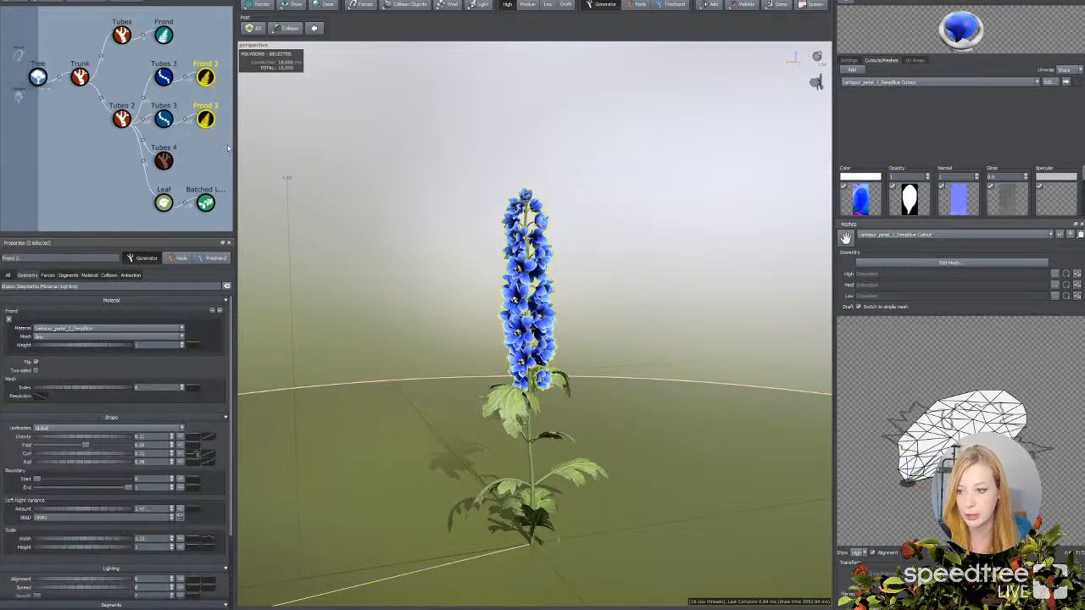
left_click(88, 277)
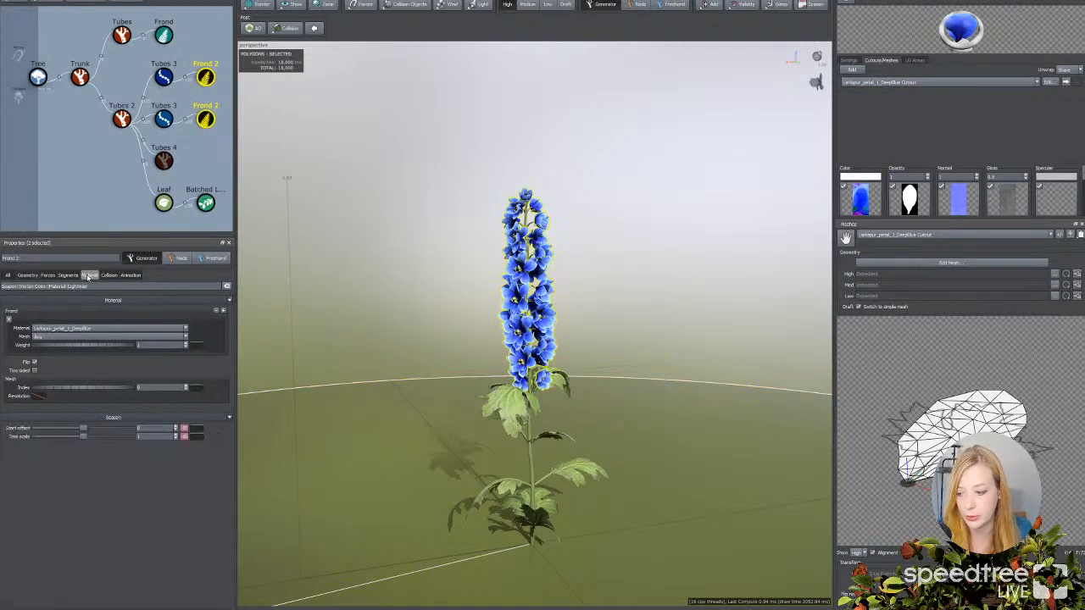
left_click(224, 310)
left_click(224, 310)
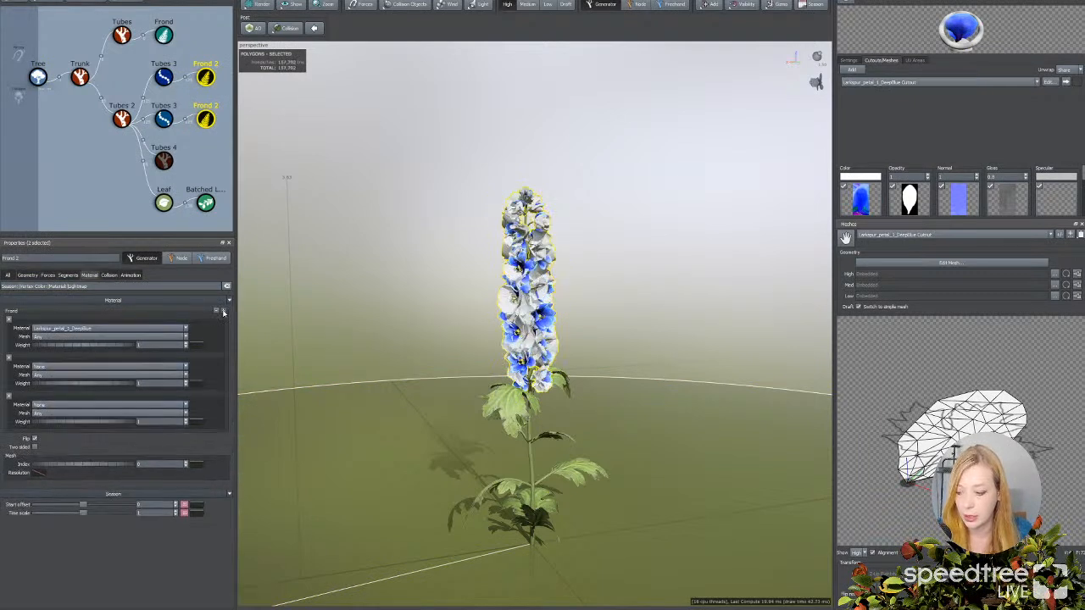
left_click(223, 311)
Step: Assign Larkspur_petal_1_LightBlue, Larkspur_petal_1_BluePurple and Larkspur_petal_1_BlueGreen to the three empty petal material slots
left_click(95, 367)
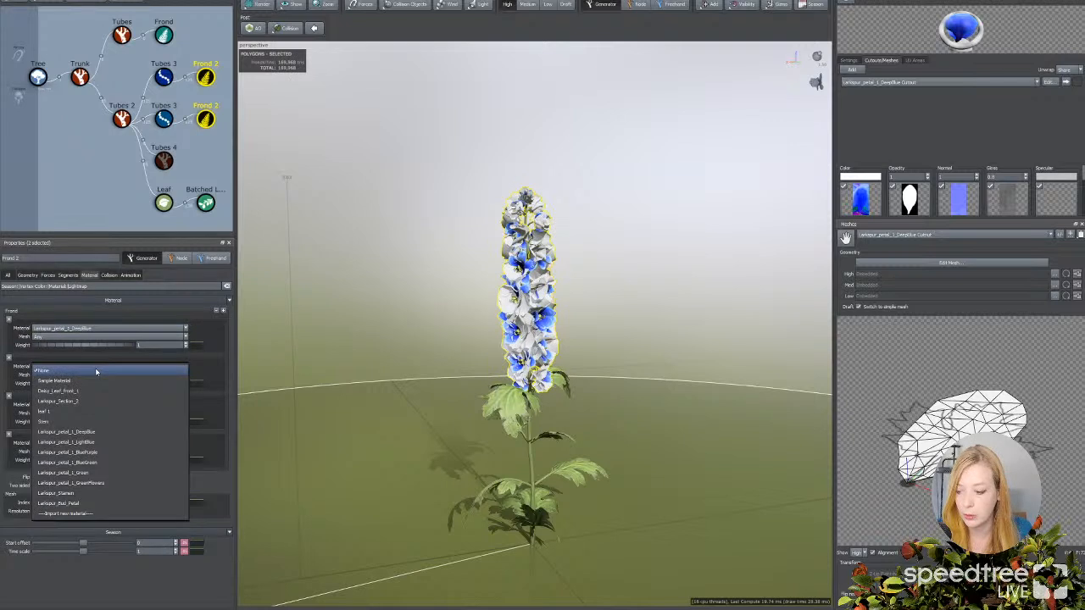
left_click(68, 441)
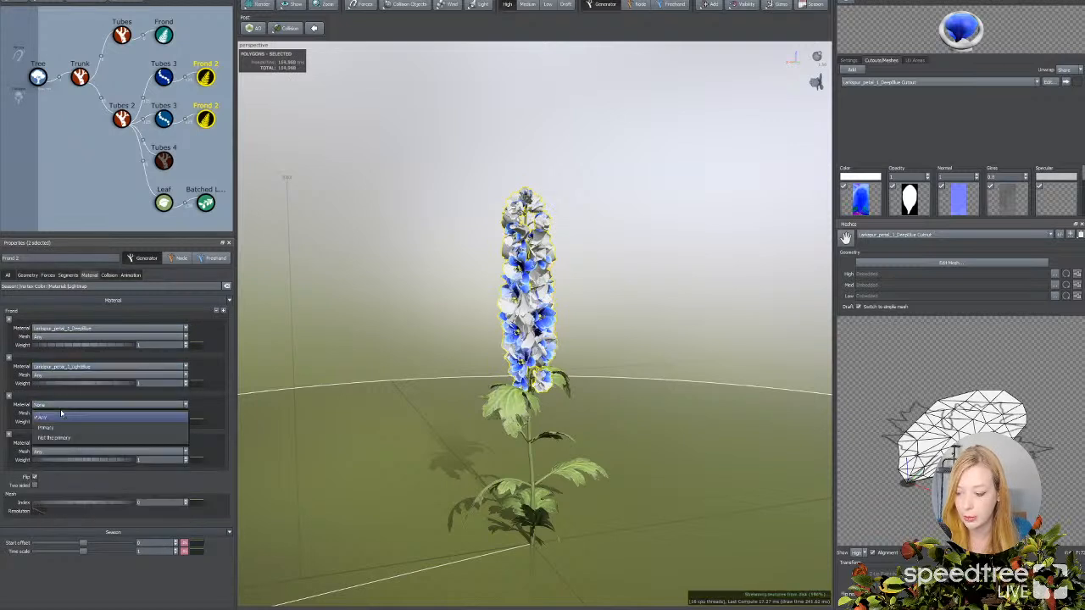
left_click(64, 407)
left_click(68, 490)
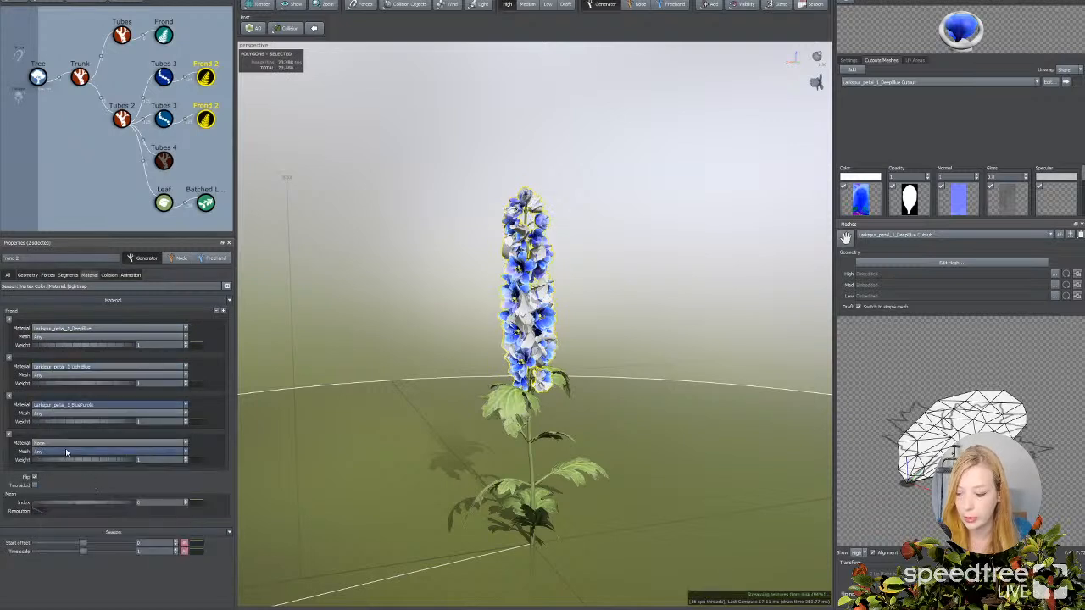
left_click(67, 444)
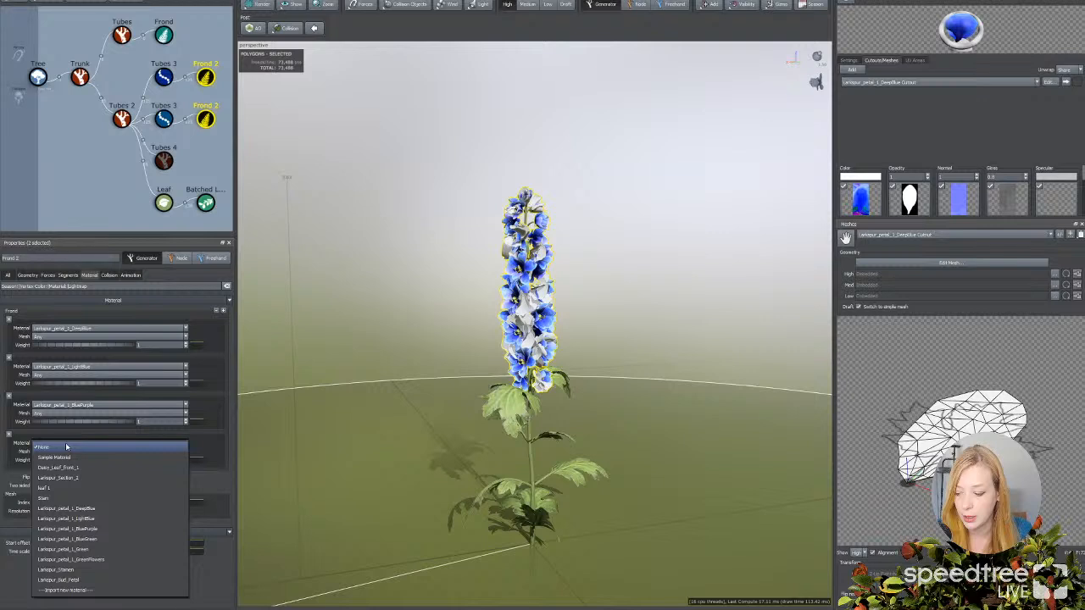
left_click(96, 532)
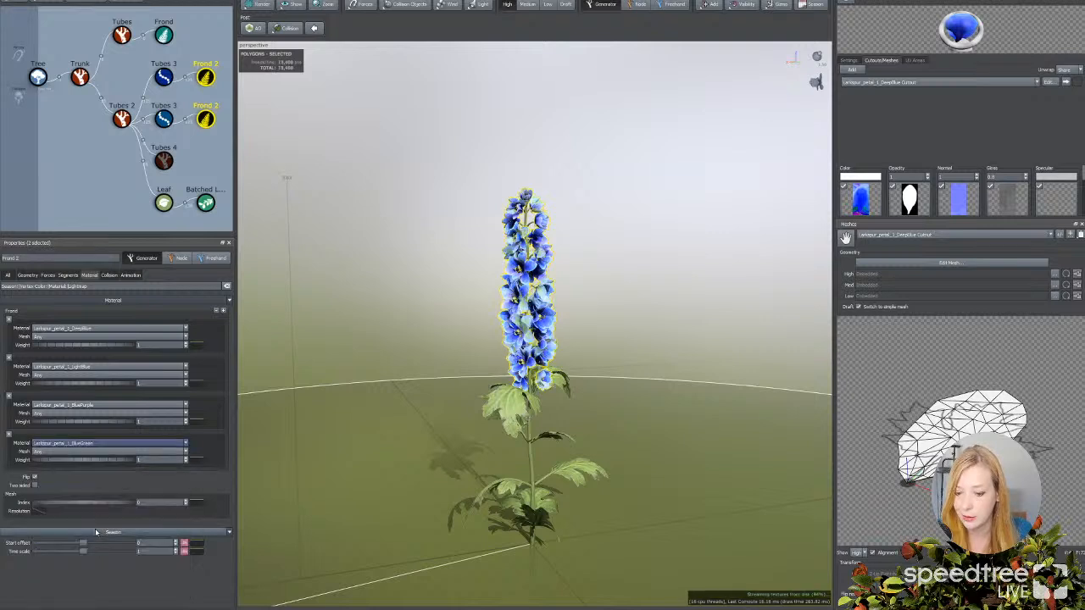
Step: Add a fifth petal material slot with Larkspur_petal_1_GreenFlowers and check the color mix from several angles
left_click(223, 311)
left_click(102, 481)
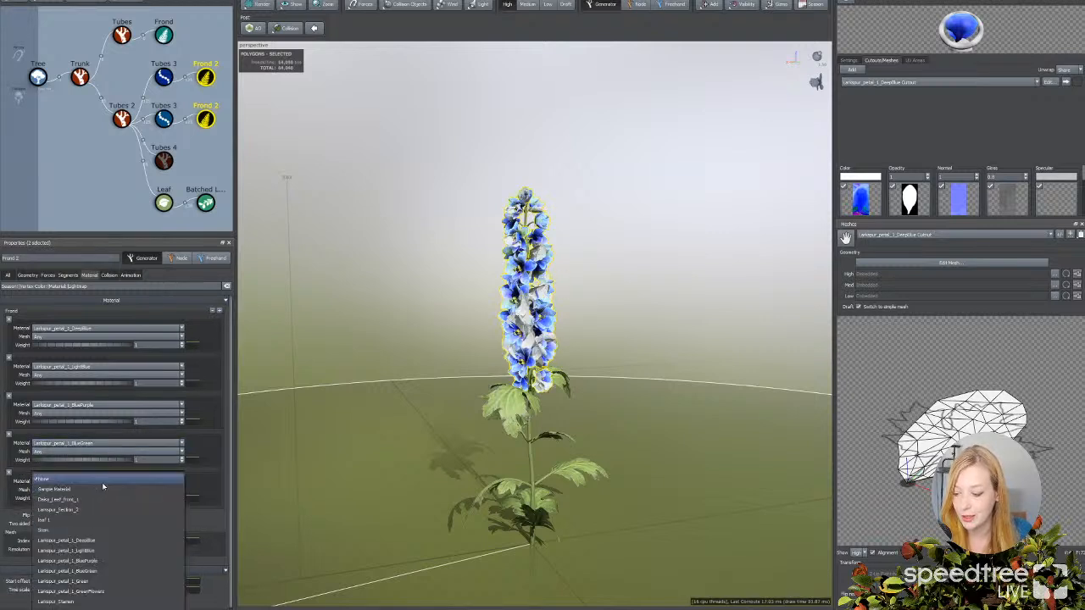
left_click(77, 592)
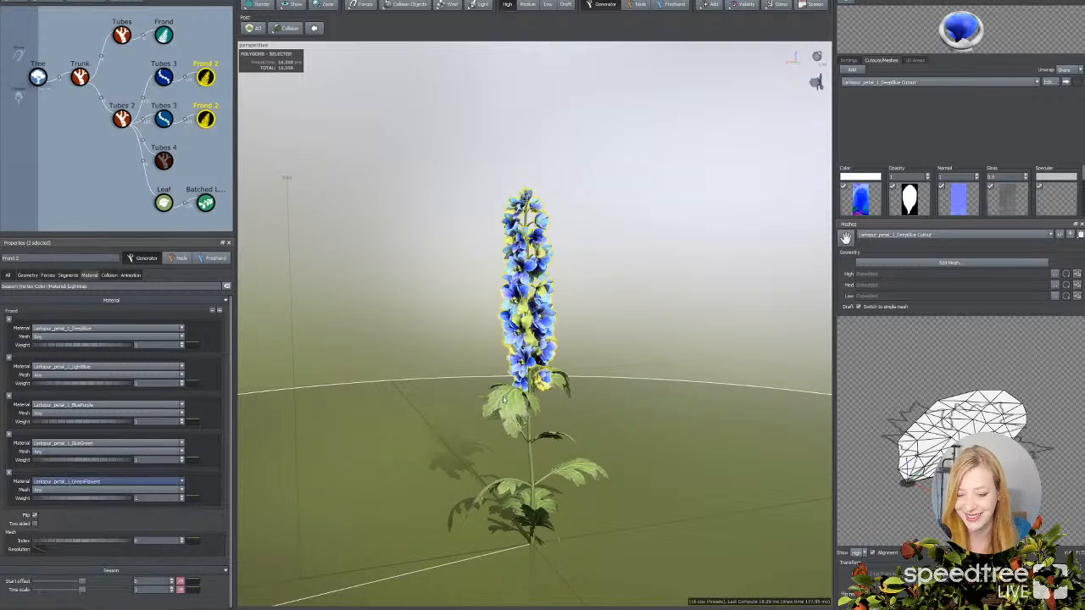
left_click_drag(458, 376, 504, 417)
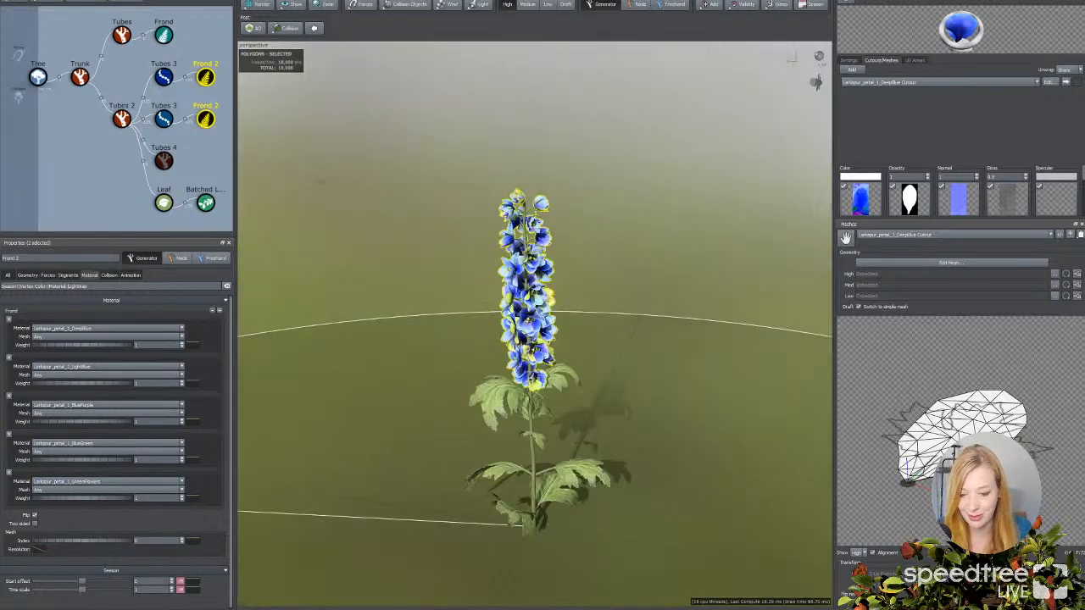
left_click_drag(397, 455, 515, 397)
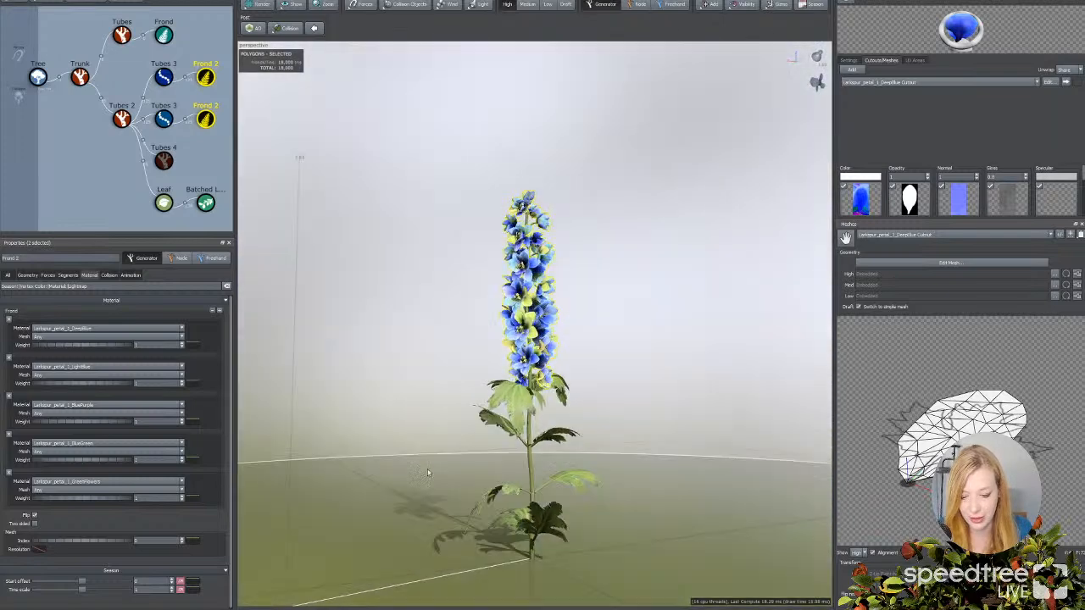
left_click_drag(466, 450, 504, 376)
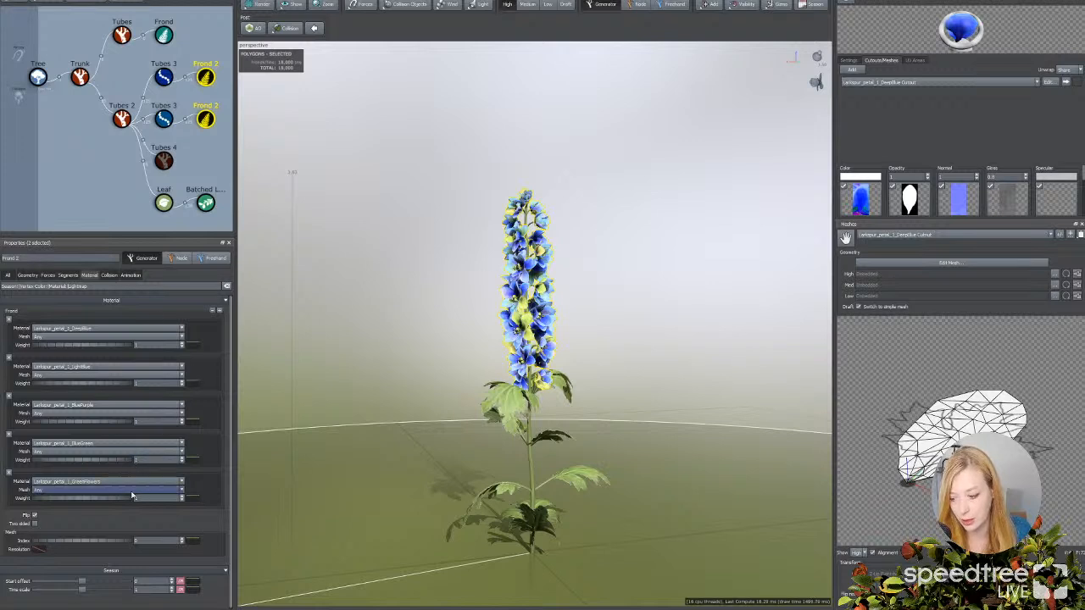
Step: Edit the GreenFlowers material's weight parent curve, lowering its start and a new point near the end almost to 0
left_click(194, 498)
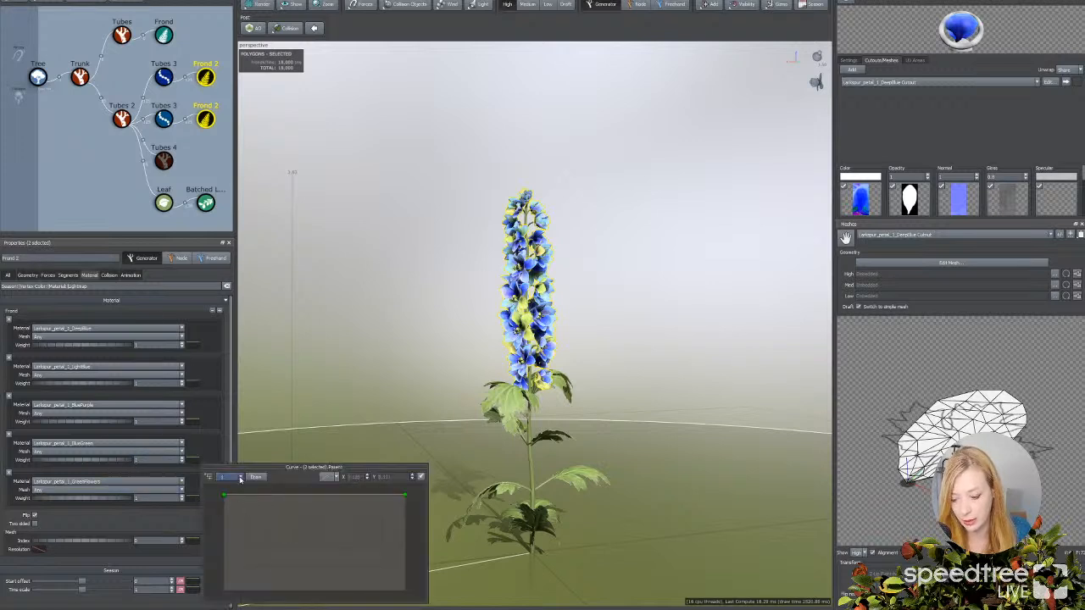
left_click(224, 478)
left_click(230, 502)
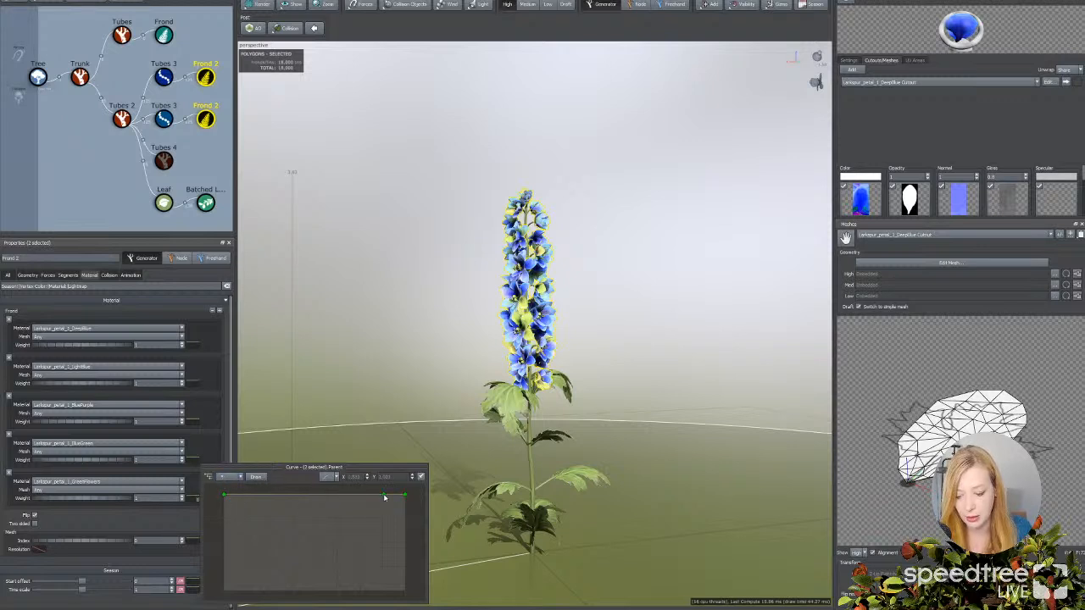
left_click_drag(384, 498, 382, 589)
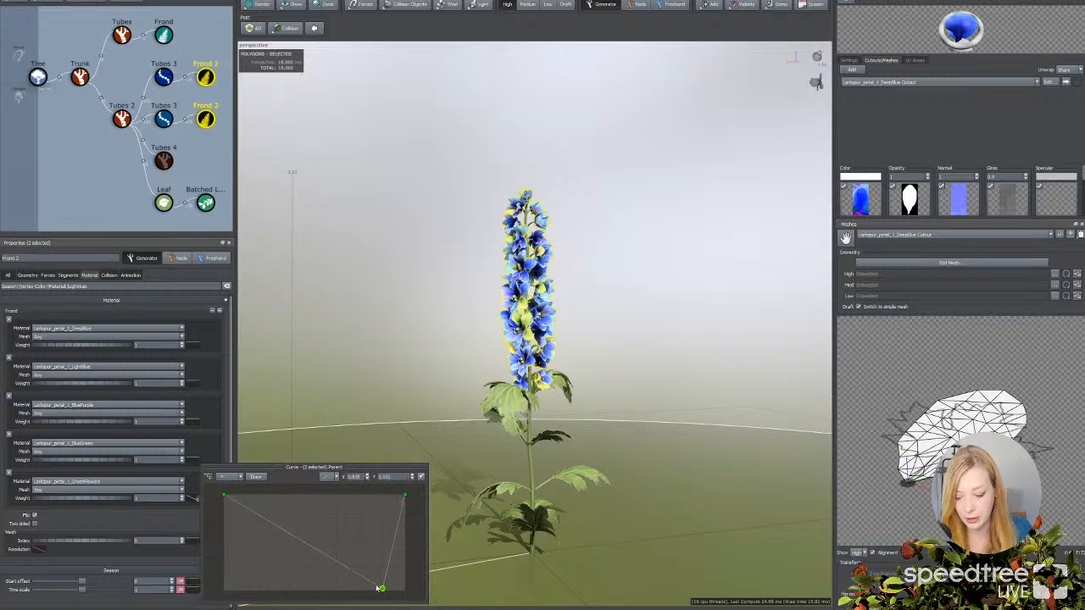
left_click_drag(224, 497, 223, 592)
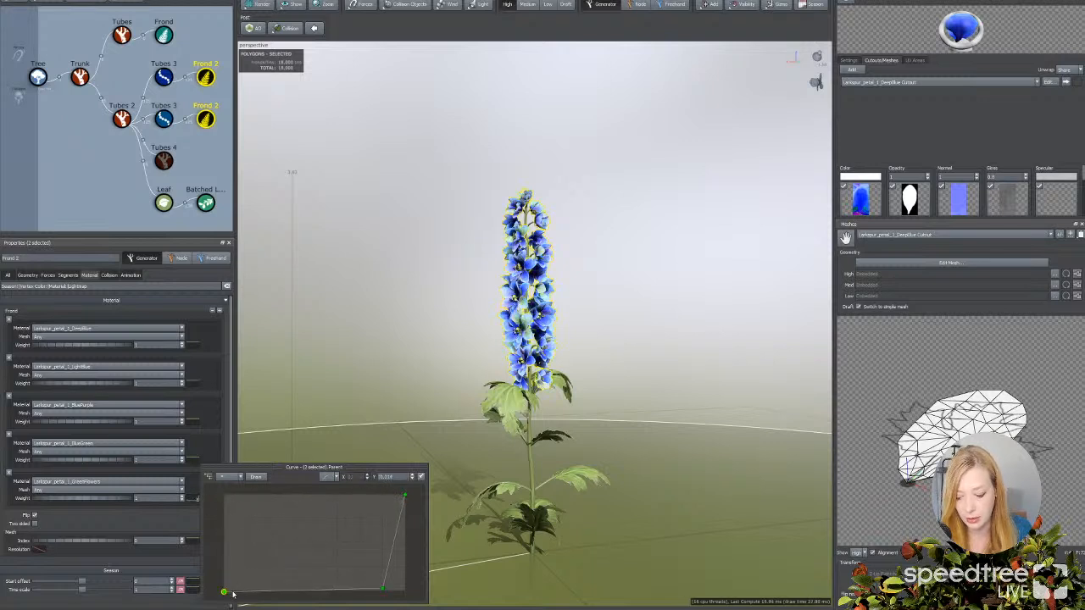
Step: Set the GreenFlowers weight curve's start point and an added point about four fifths along to exactly 0
left_click_drag(399, 477, 342, 480)
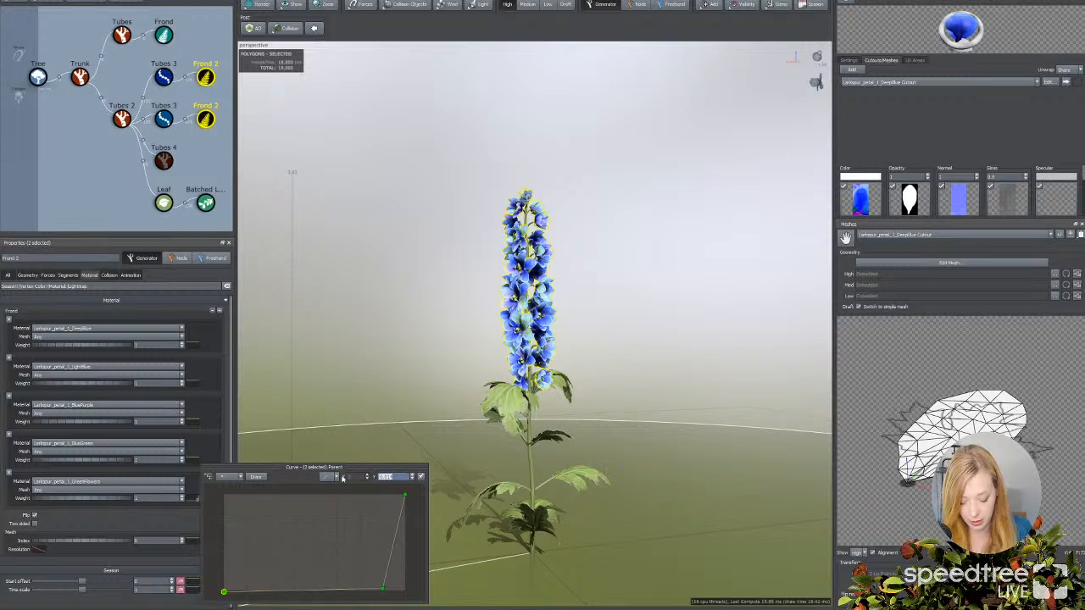
left_click(381, 589)
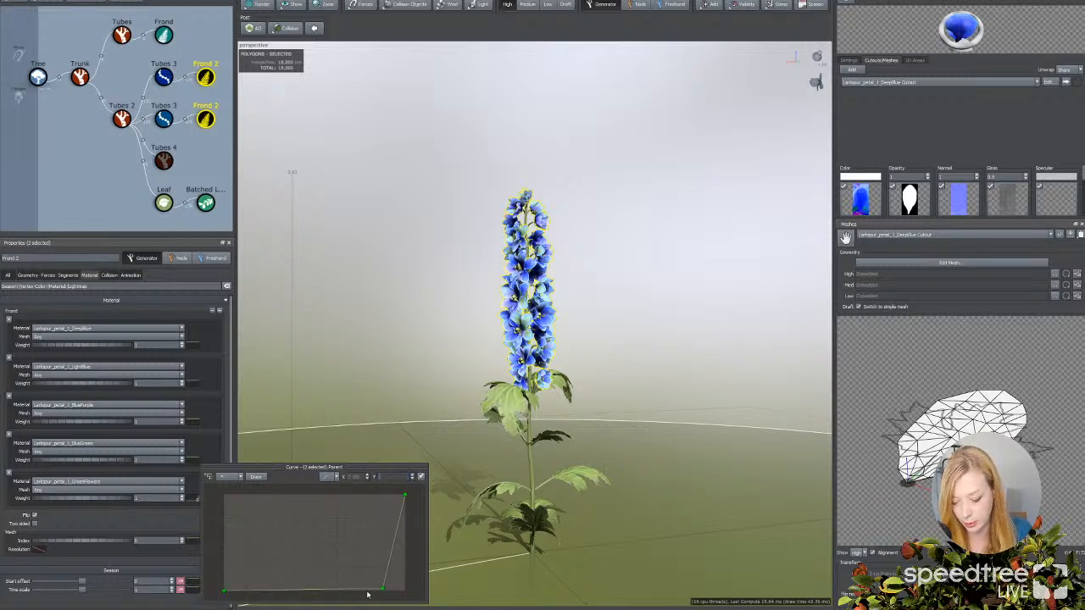
left_click(381, 590)
left_click(372, 591)
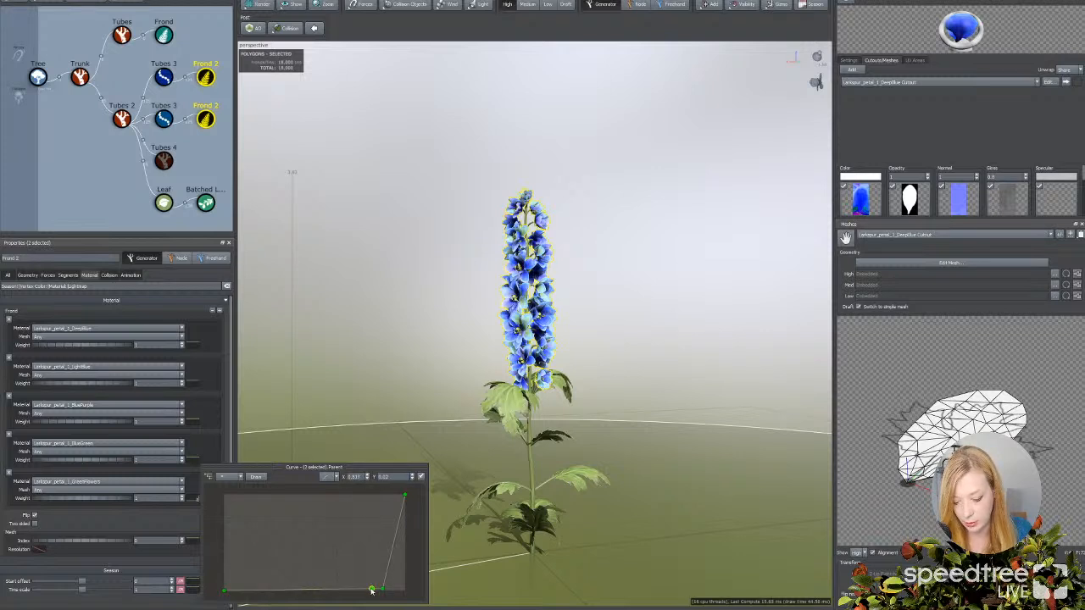
left_click_drag(396, 478, 371, 481)
type("0")
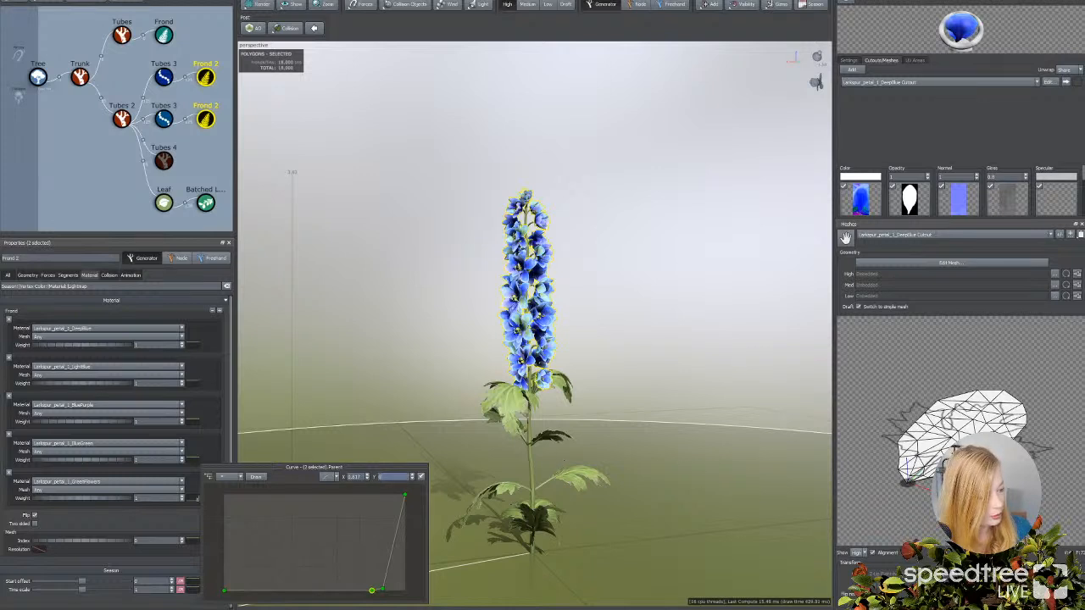
key("Return")
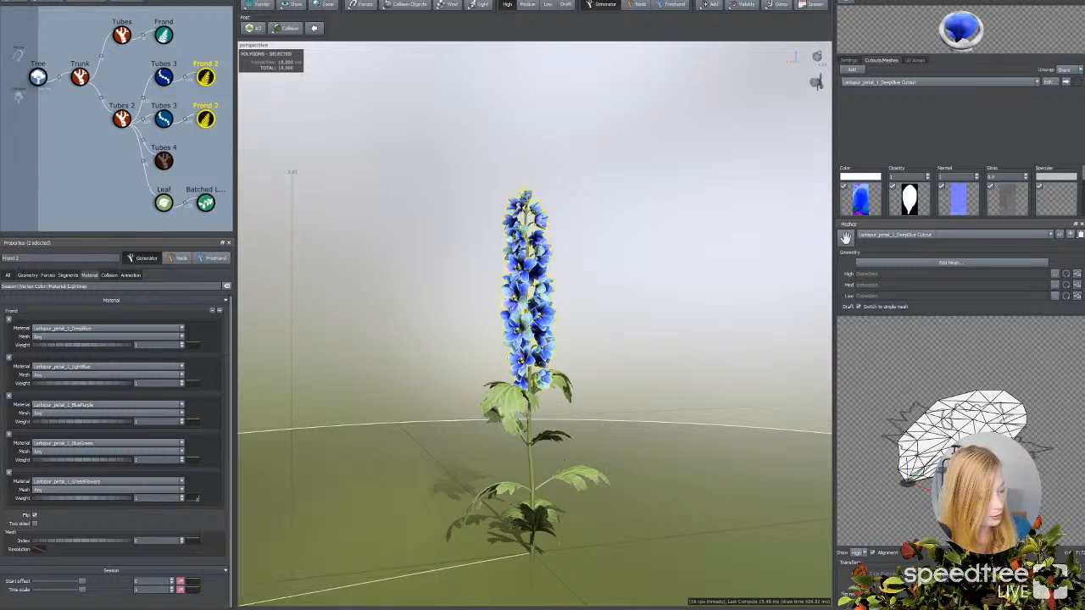
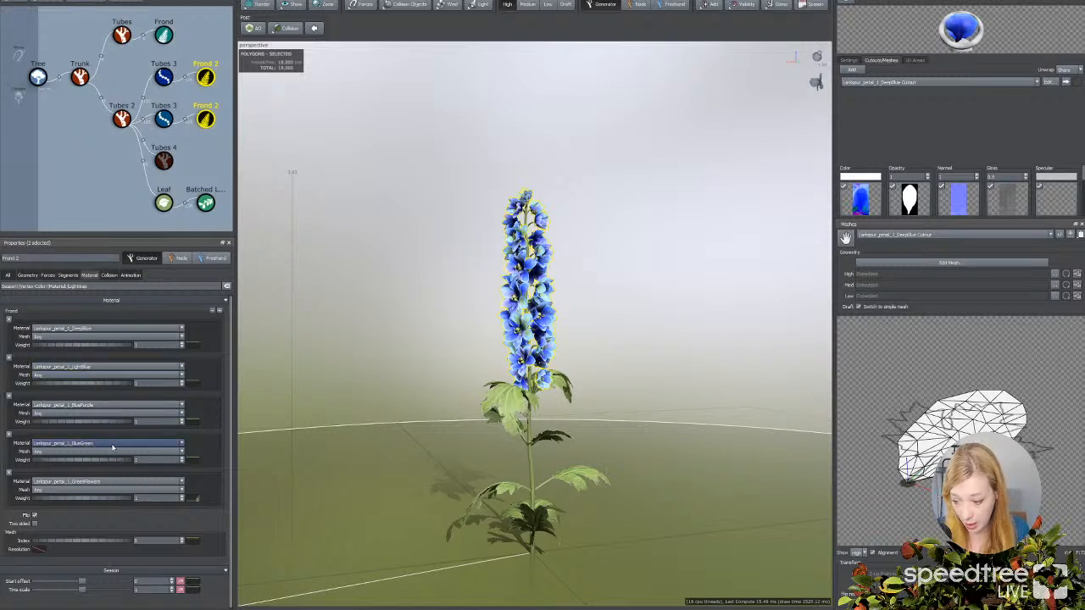
Step: Try lowering the BlueGreen weight curve's start point and an added point about 0.7 along to 0, and reset the curve to Max
left_click(196, 463)
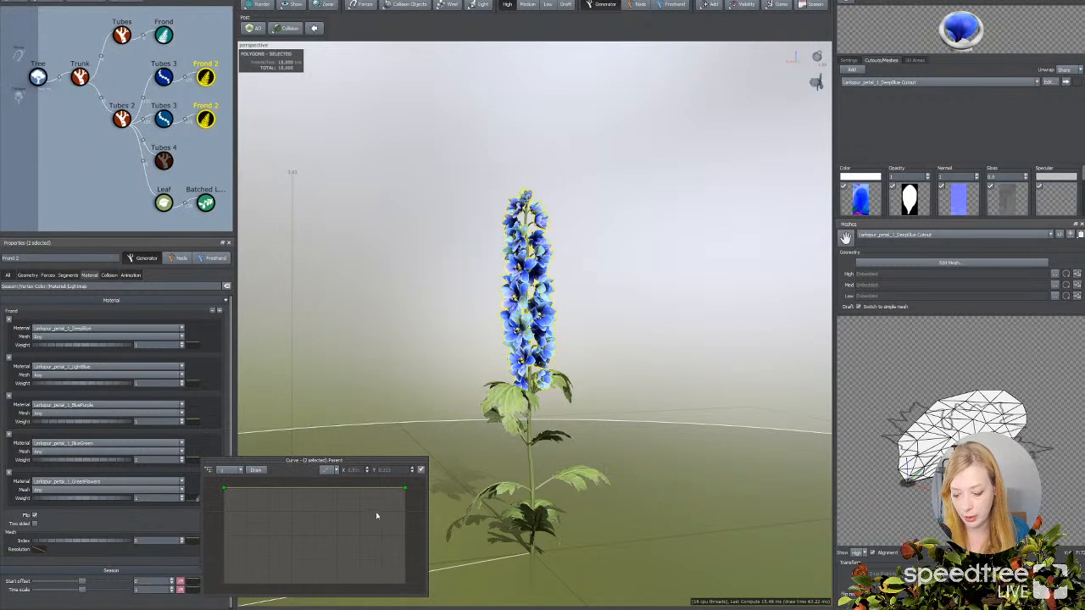
left_click_drag(352, 490, 350, 584)
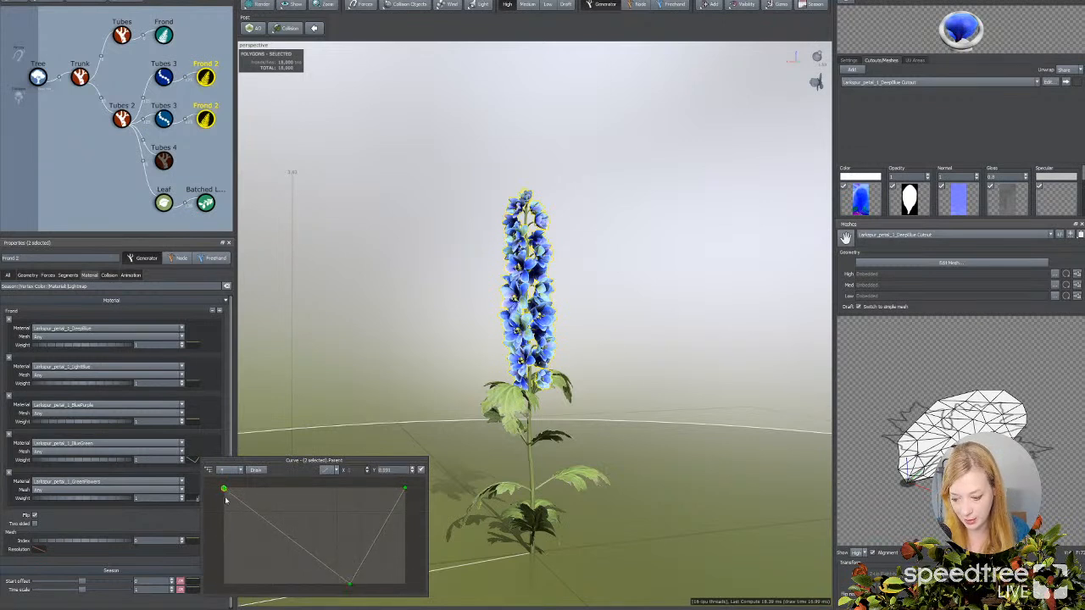
left_click_drag(224, 489, 228, 587)
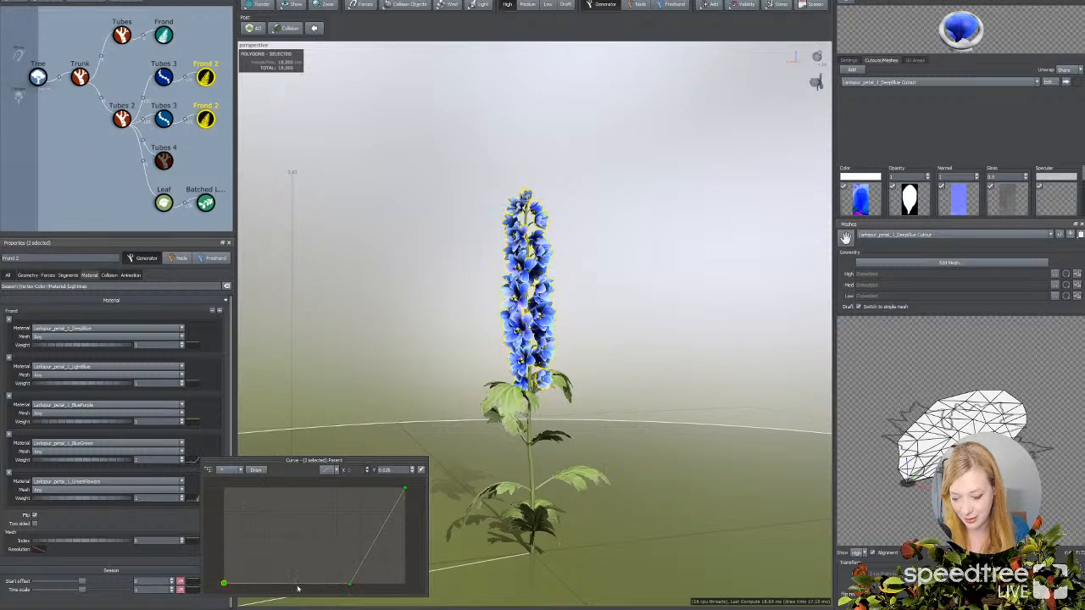
left_click(347, 584)
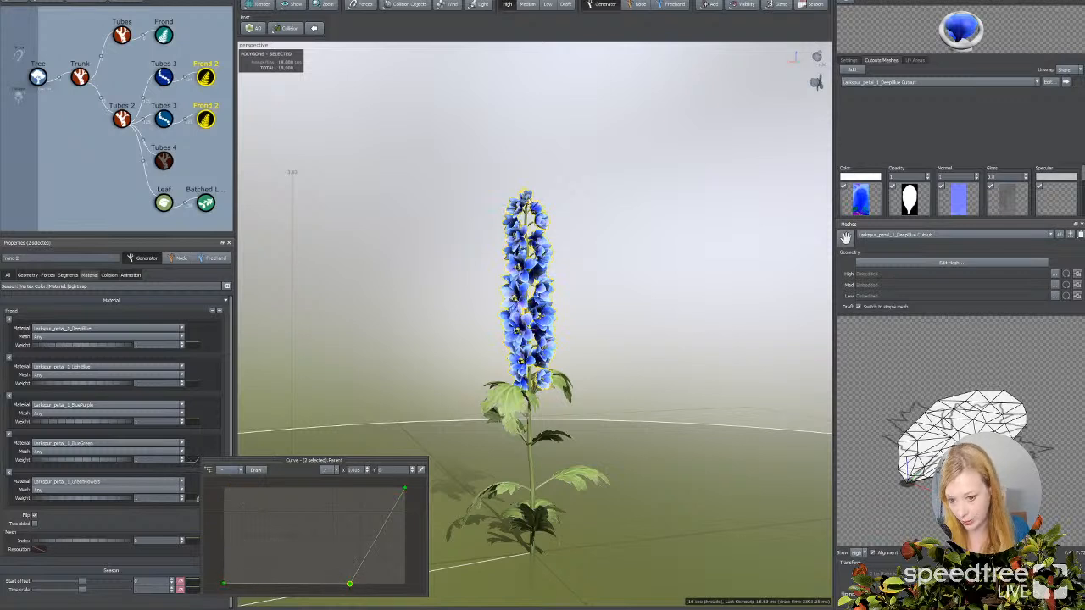
left_click(383, 470)
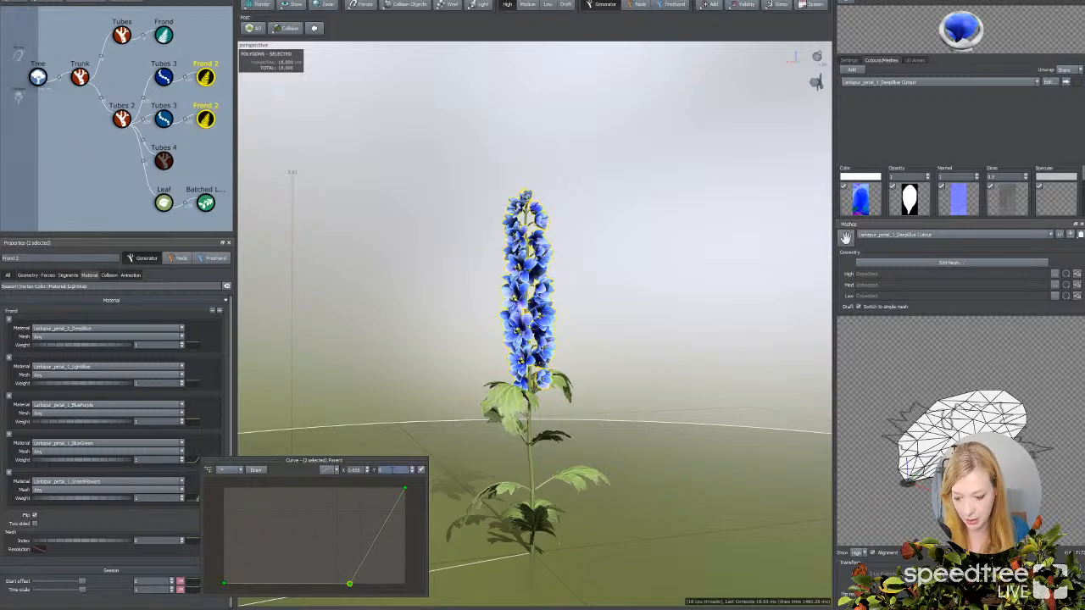
type("0")
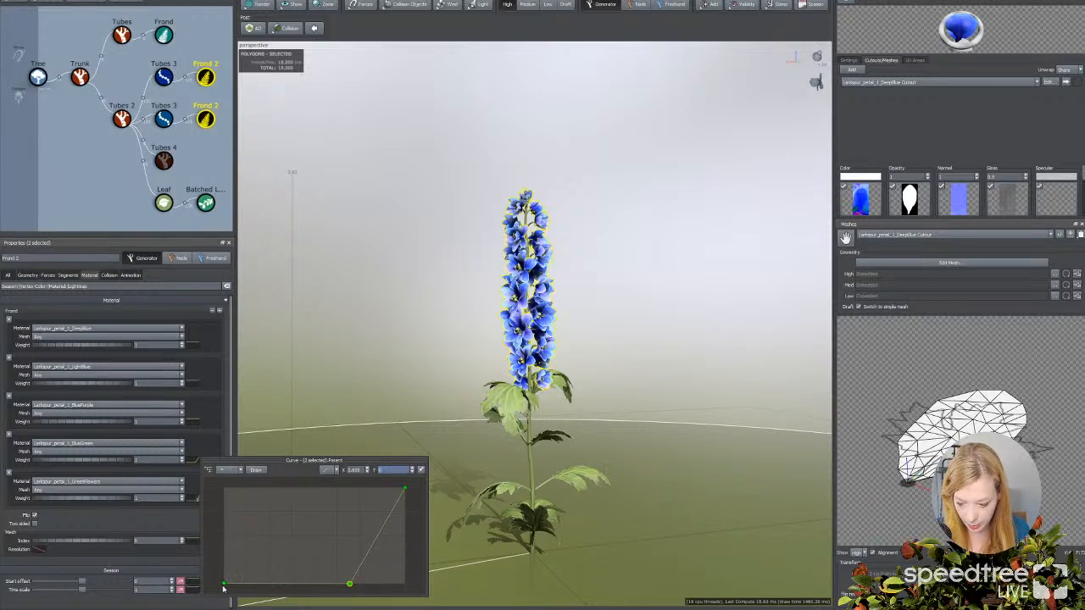
left_click(224, 584)
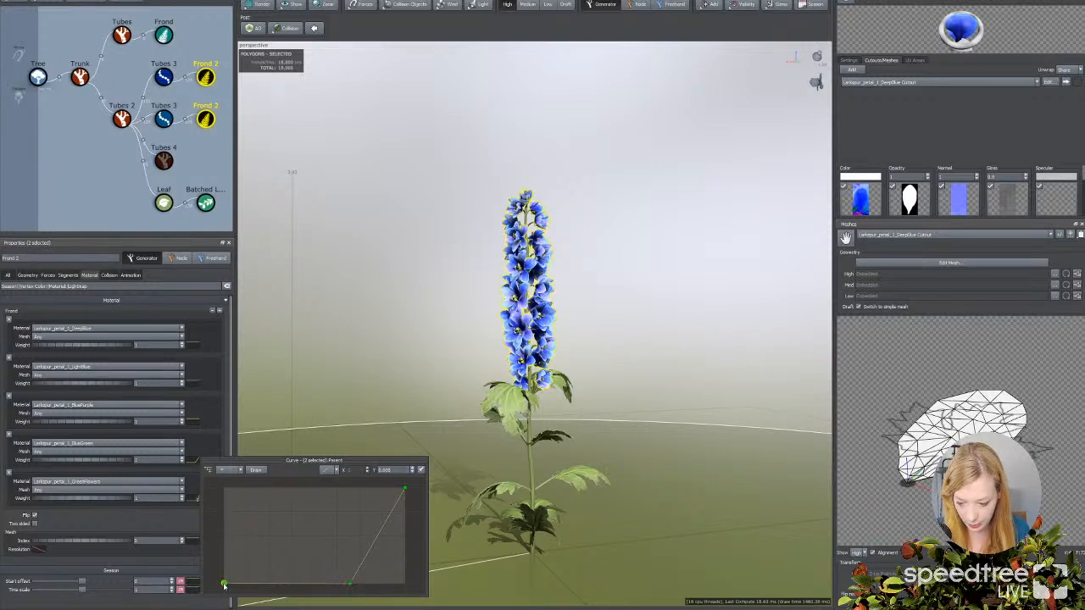
left_click(231, 471)
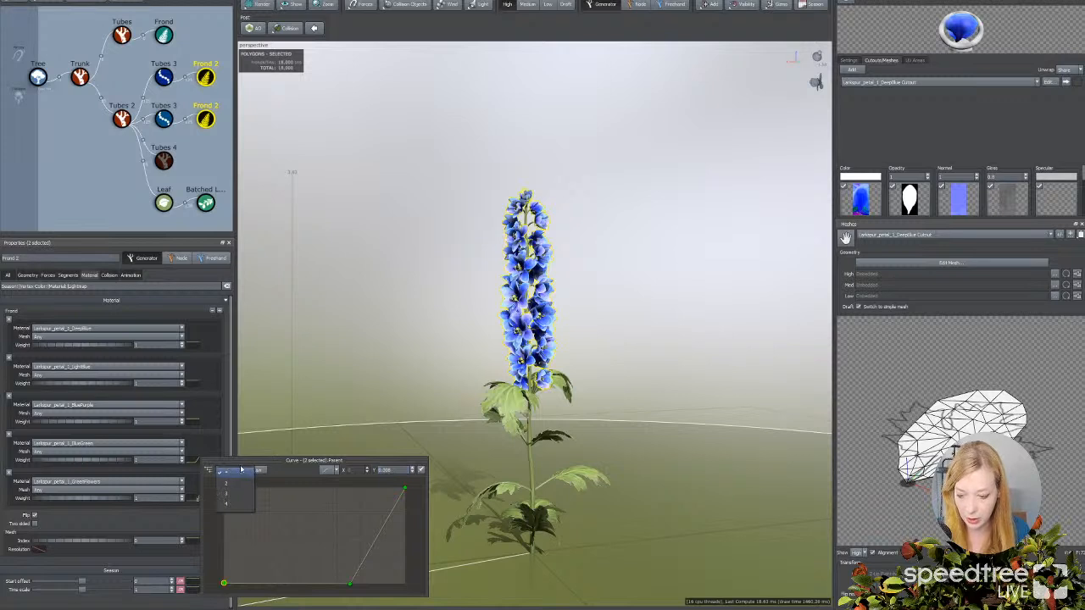
left_click(332, 469)
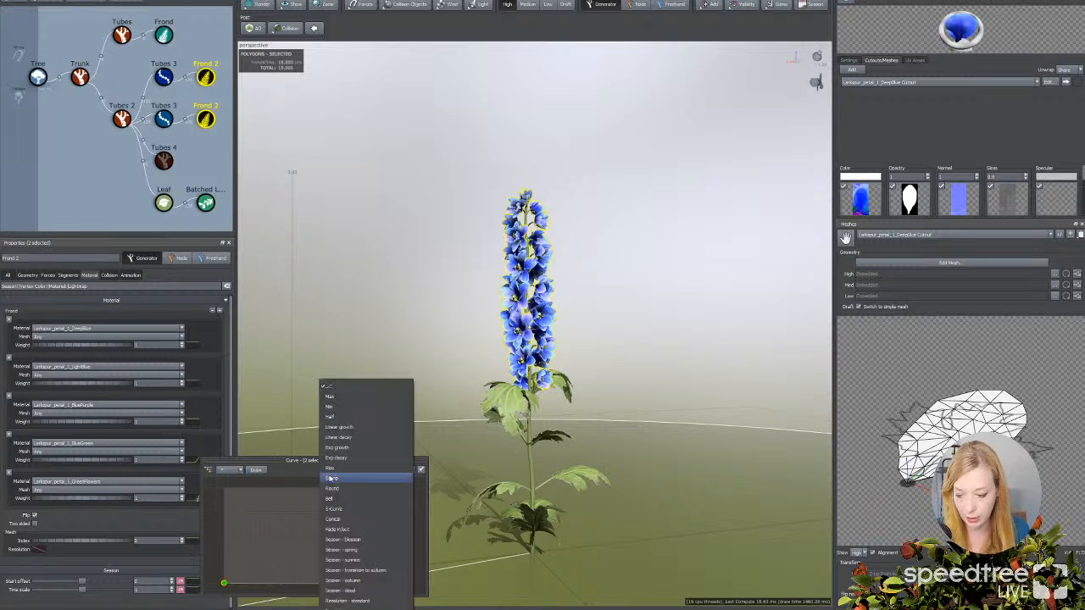
left_click(339, 390)
Step: Switch the BlueGreen weight's parent curve to level 3 and shape it near 0 except for a full-height plateau from about 0.7 to 0.9
left_click(229, 469)
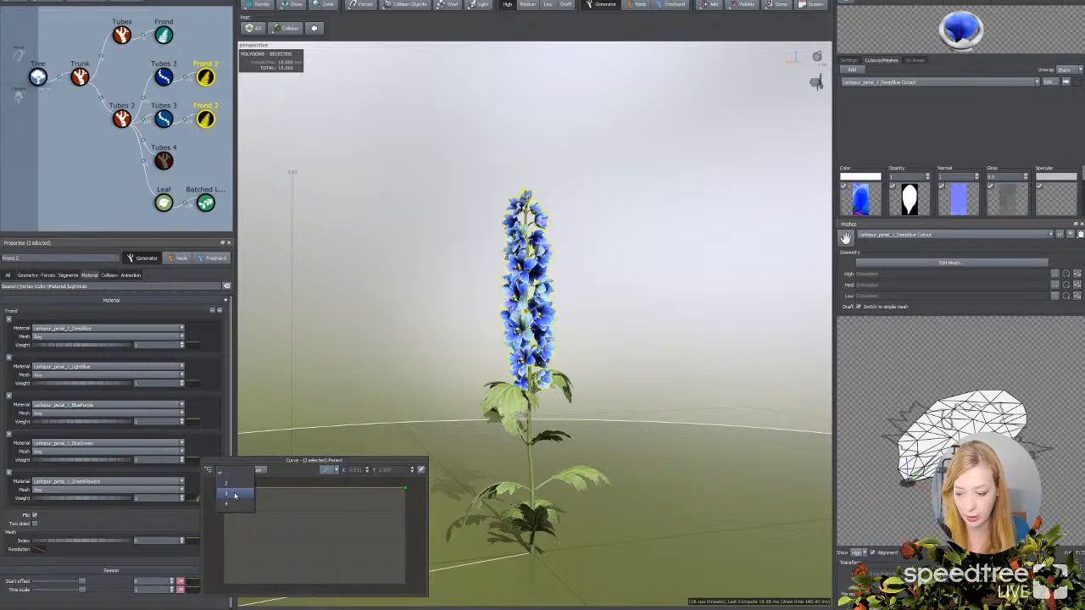
left_click(233, 496)
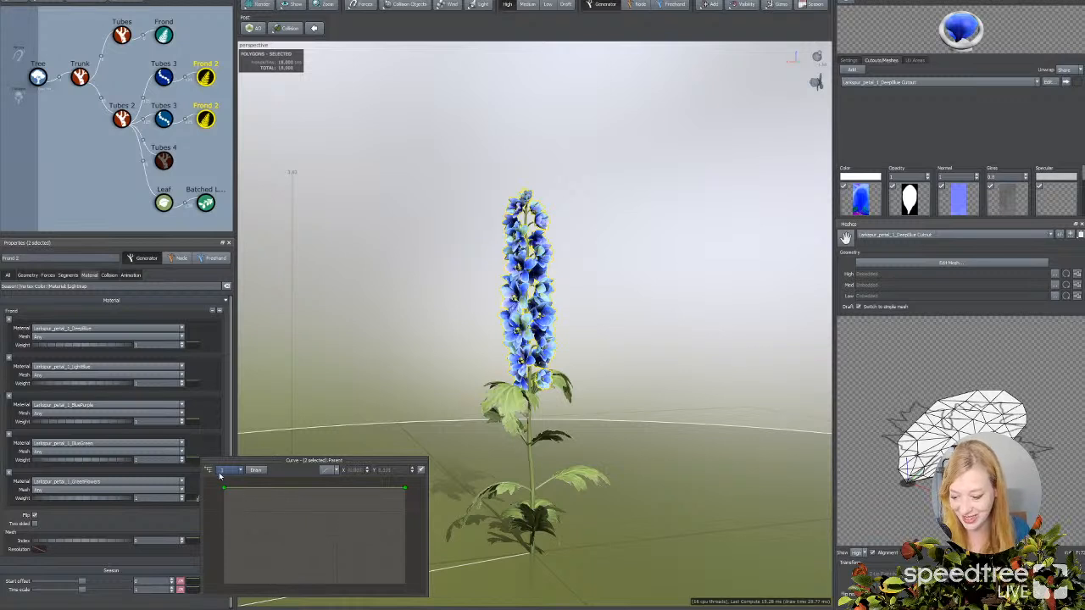
left_click_drag(228, 490, 222, 586)
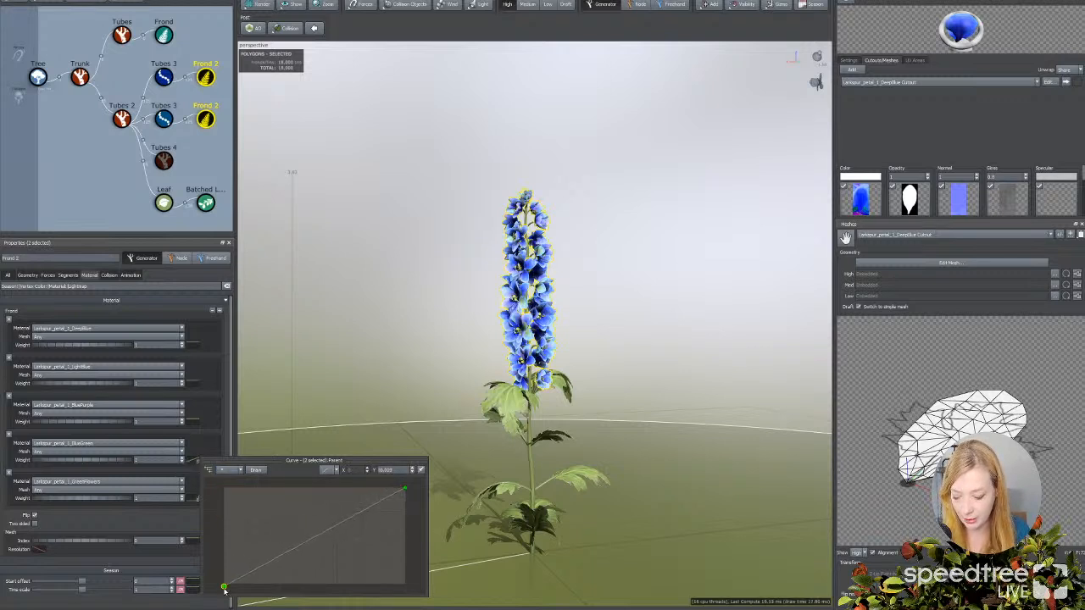
left_click(384, 503)
left_click_drag(381, 503, 339, 581)
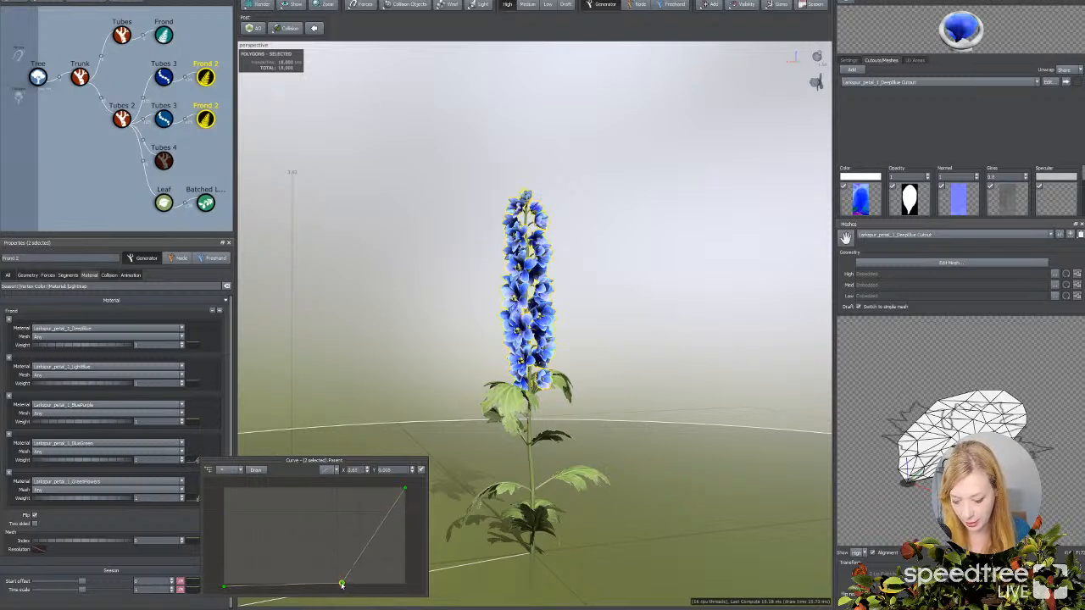
left_click(379, 526)
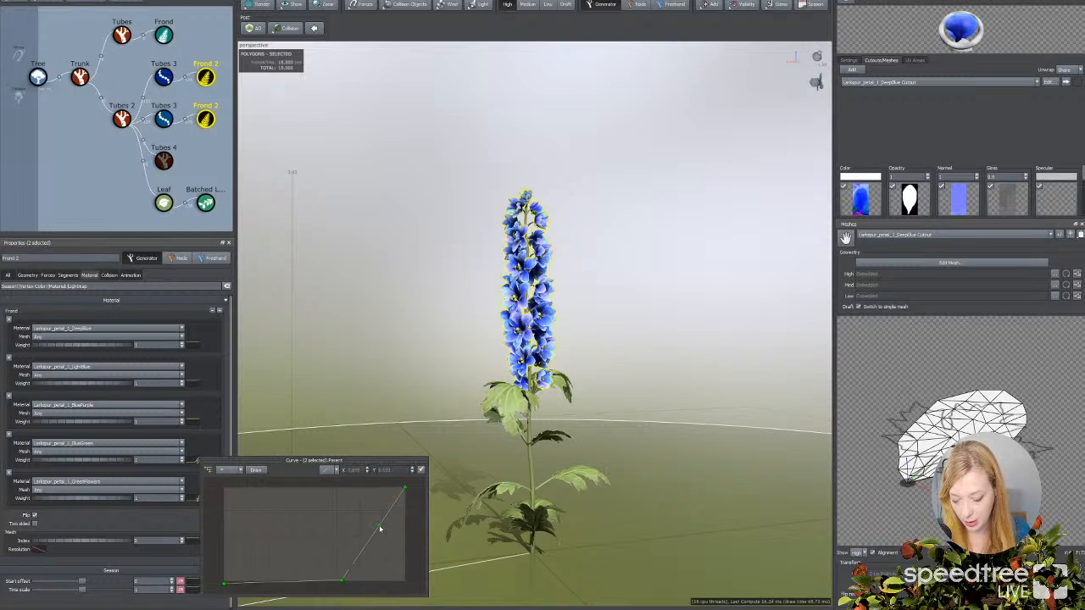
left_click_drag(380, 527, 397, 560)
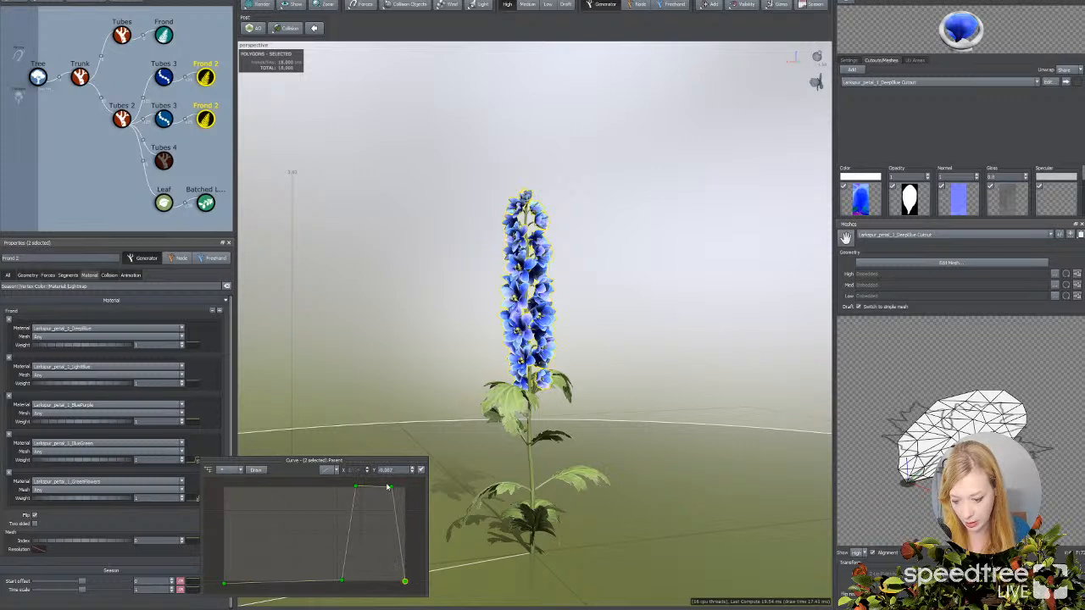
left_click_drag(389, 492, 393, 581)
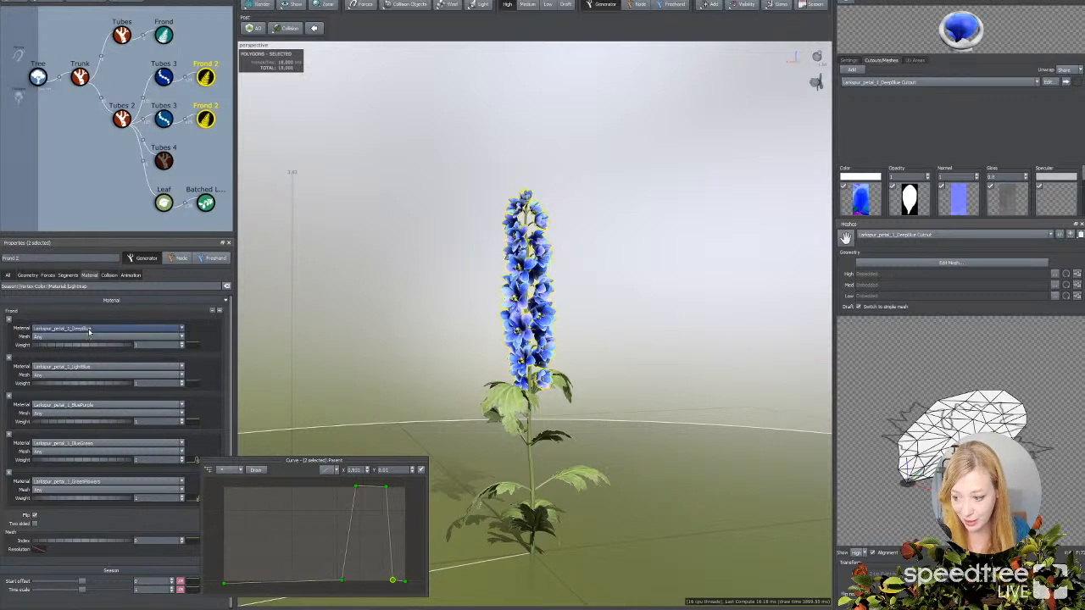
Step: Try lowering the DeepBlue weight curve's end point to near 0, and reset the curve to Max
left_click(196, 347)
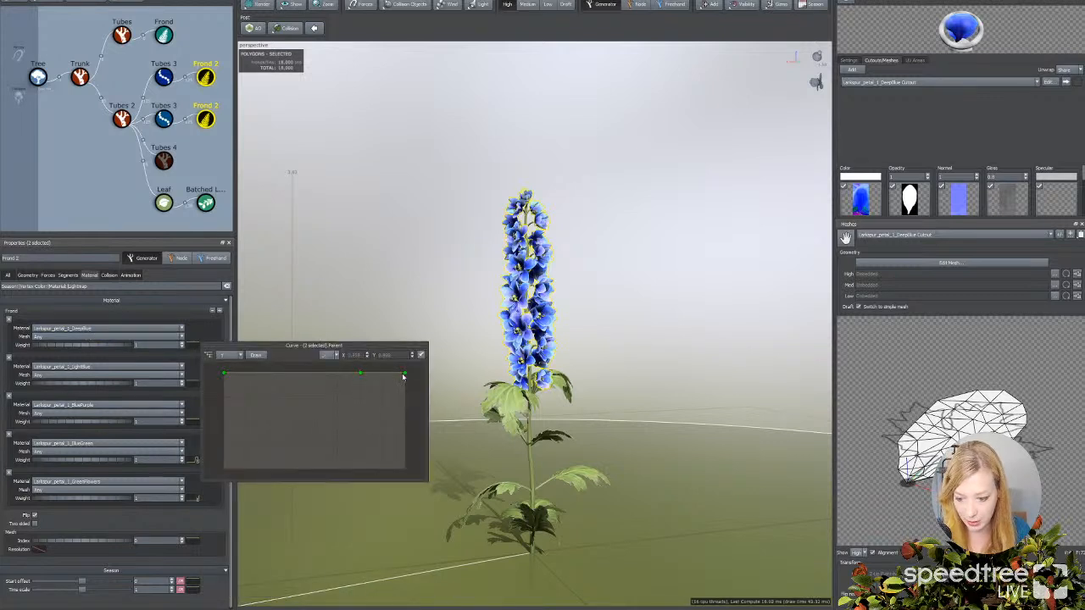
left_click_drag(403, 375, 406, 470)
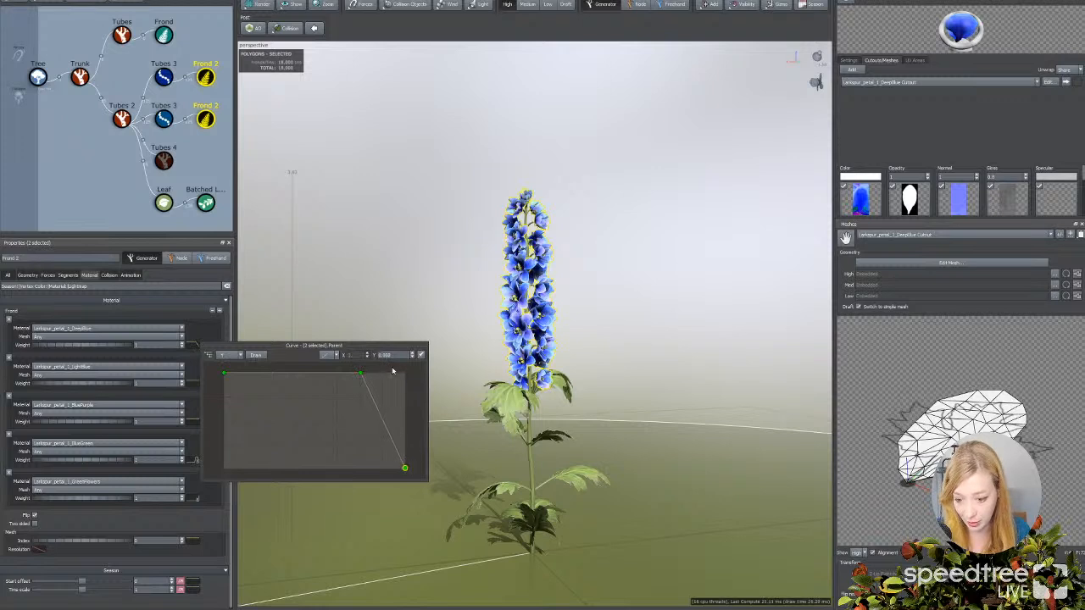
left_click(329, 355)
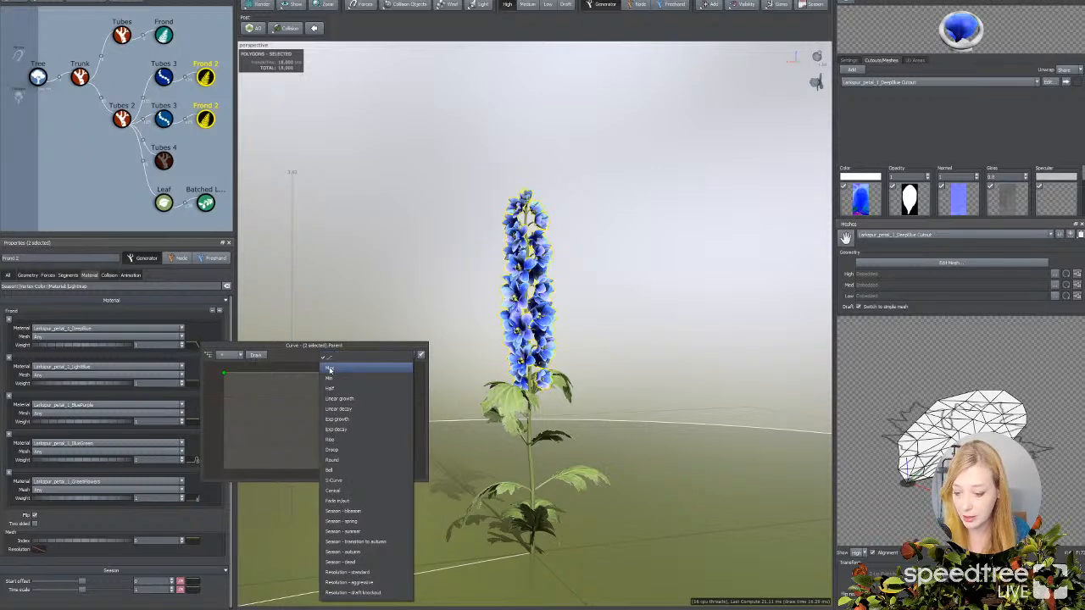
left_click(330, 370)
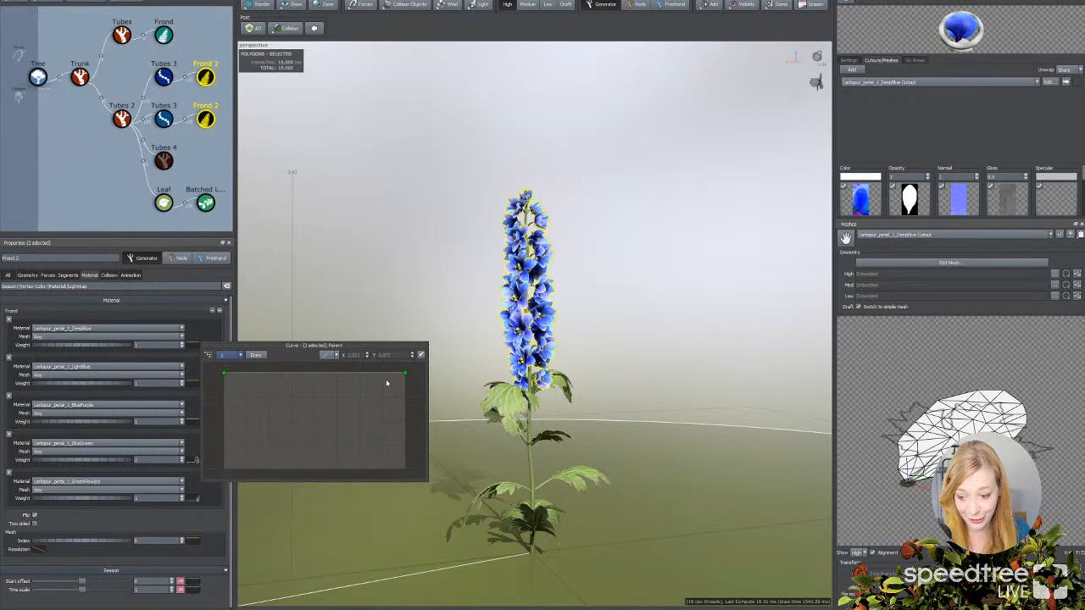
Step: Reshape the DeepBlue weight curve to stay full until about 0.7, drop steeply at about 0.8 and end at 0
left_click_drag(404, 374, 414, 472)
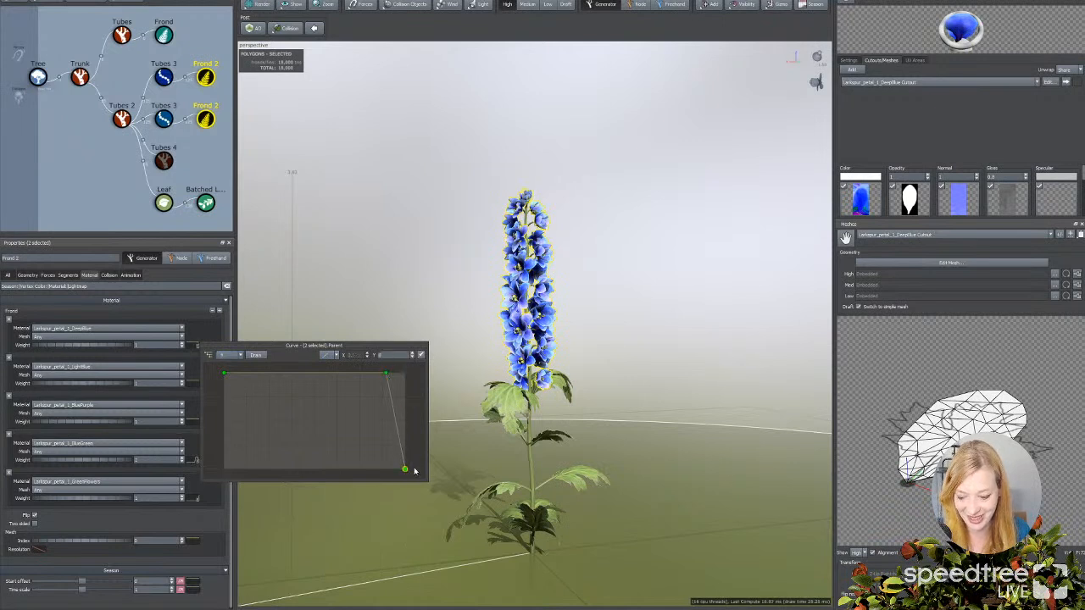
left_click(362, 372)
double_click(356, 373)
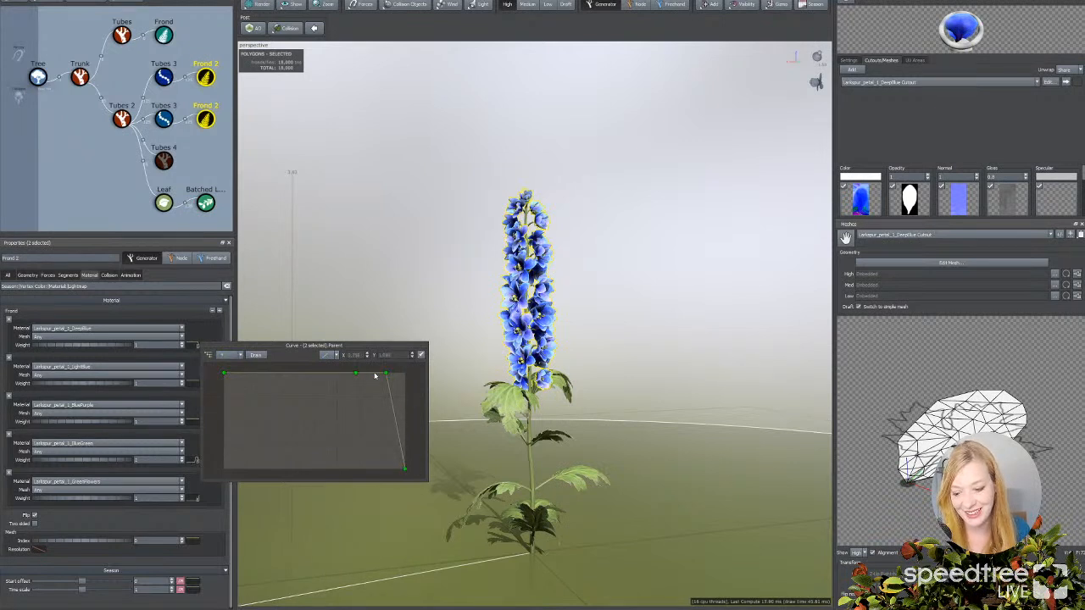
left_click_drag(386, 374, 368, 455)
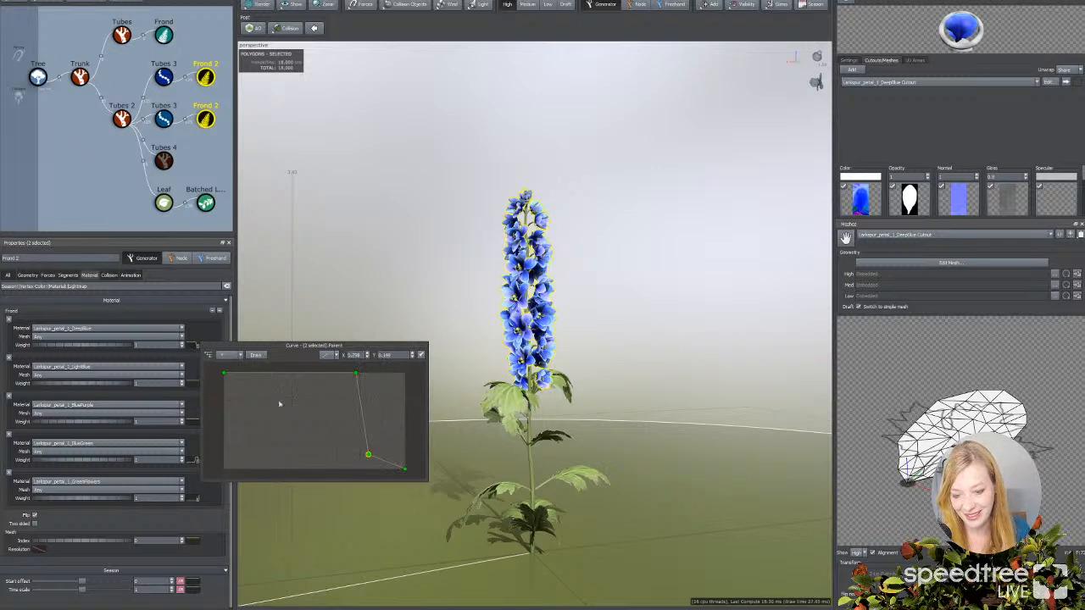
left_click(171, 361)
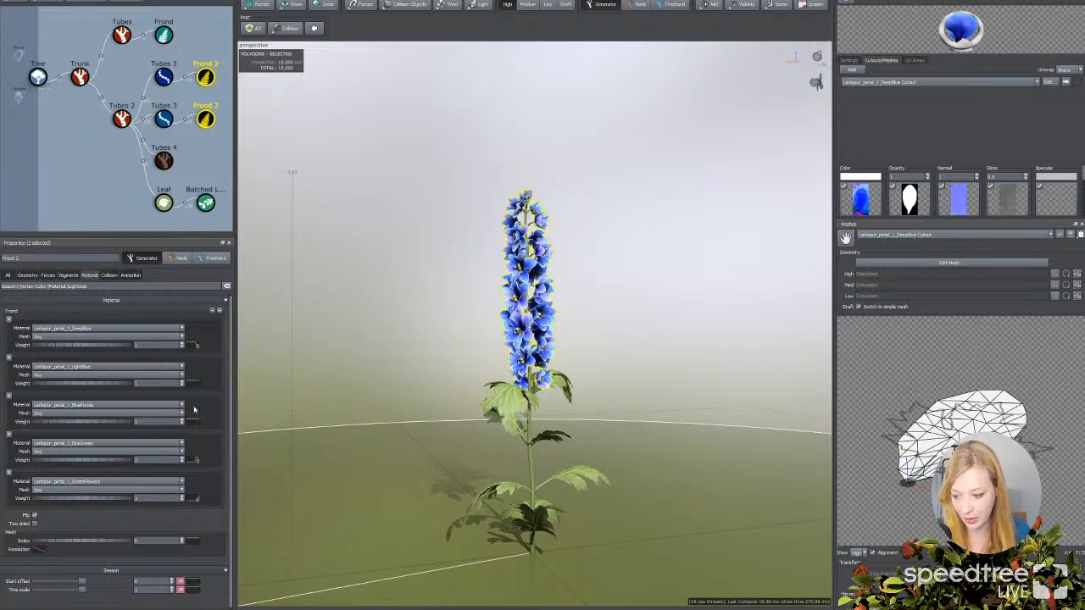
Step: Lower the end points of the BluePurple and LightBlue weight curves to about 0 so both weights decline along the spike
left_click(194, 421)
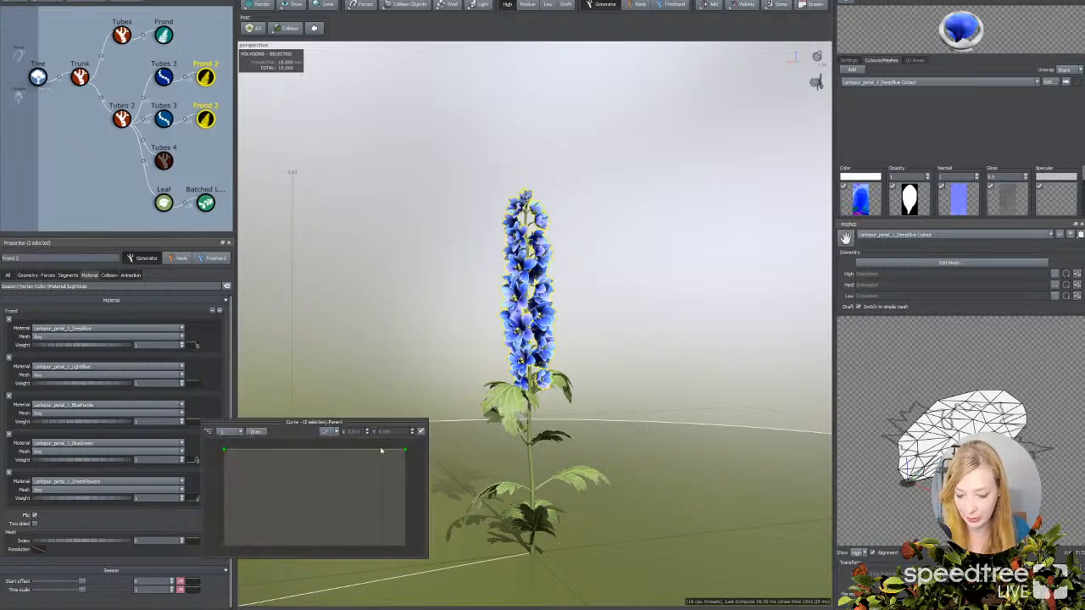
left_click_drag(404, 452, 404, 545)
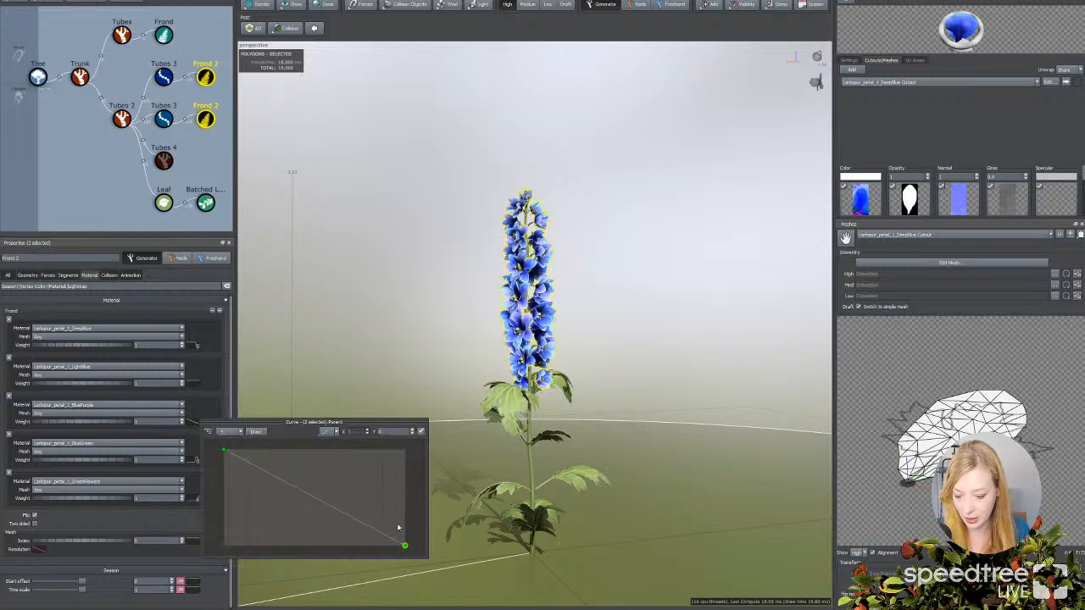
left_click(191, 384)
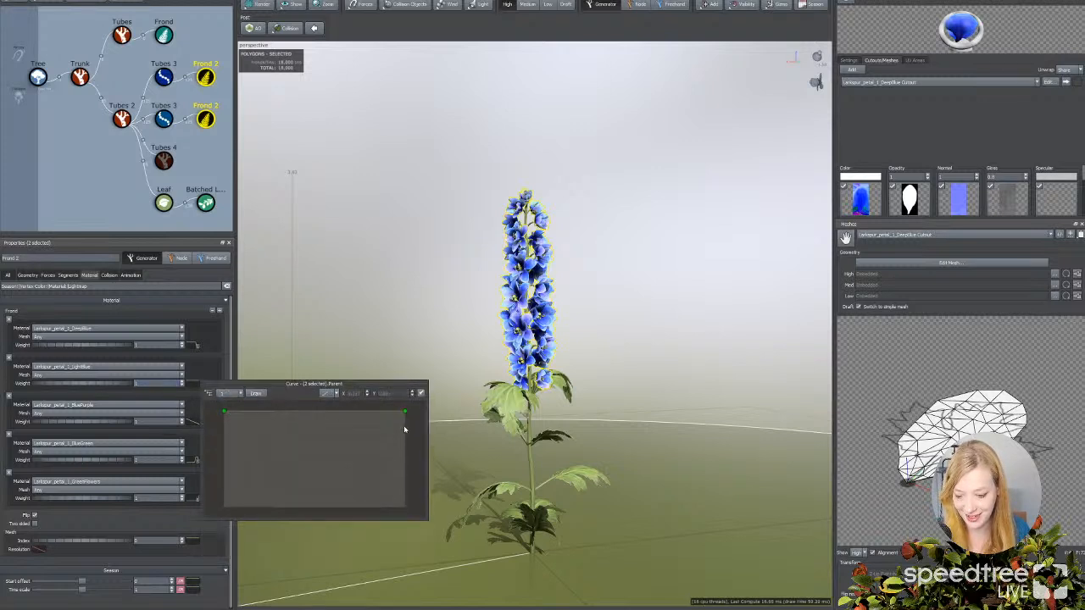
left_click_drag(406, 415, 412, 511)
Step: Switch the LightBlue weight's parent curve to level 3 and lower its end point almost to 0
left_click(225, 393)
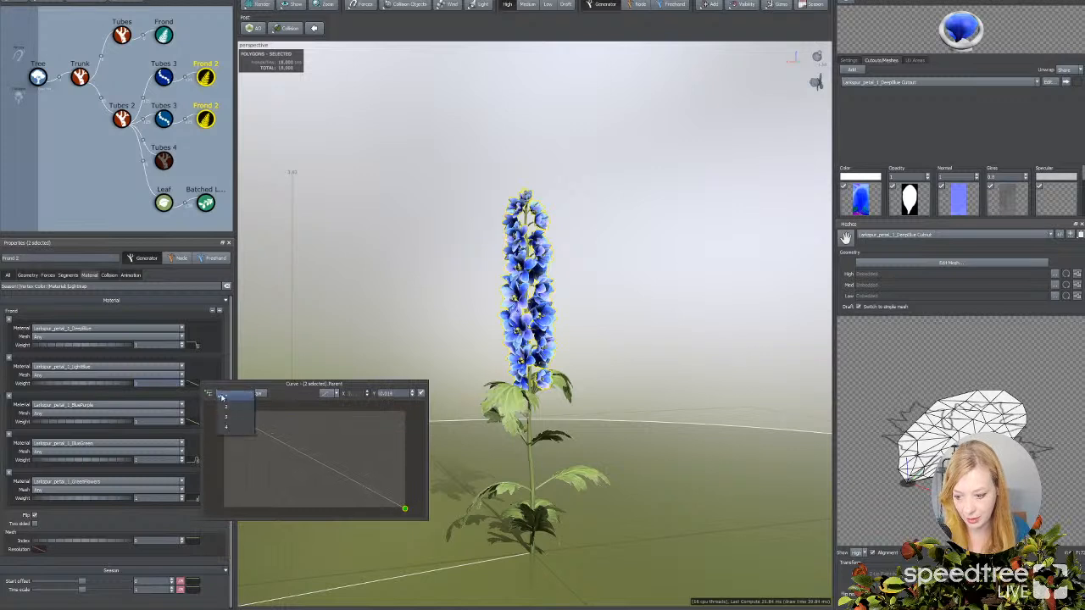
left_click(230, 416)
left_click_drag(404, 412, 405, 507)
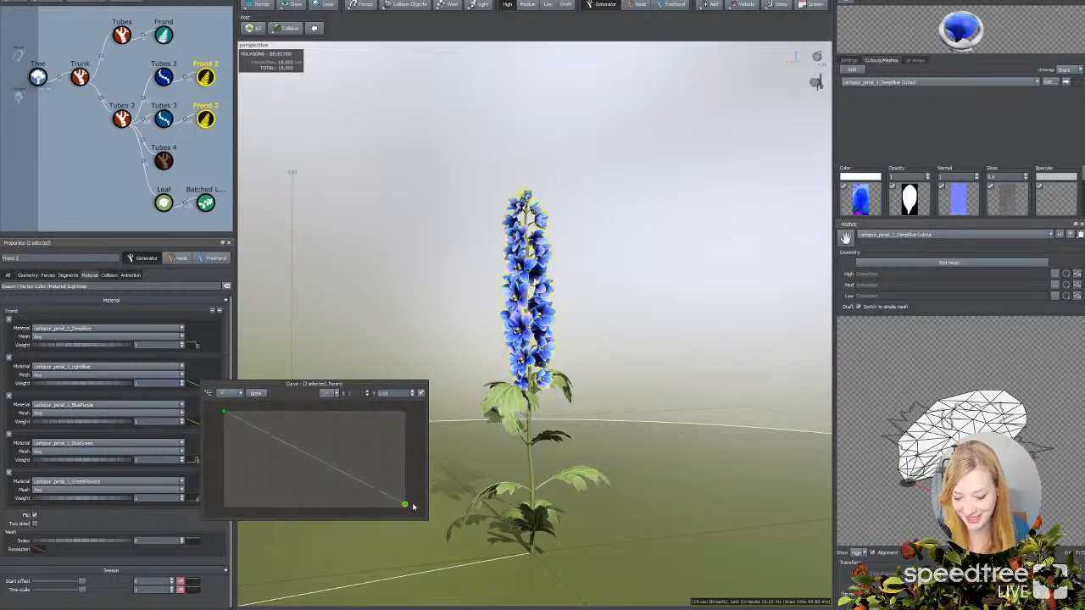
Step: Reset the LightBlue weight's level 1 parent curve to Min, add a point just past its middle and raise it
left_click(191, 384)
left_click(230, 395)
left_click(235, 399)
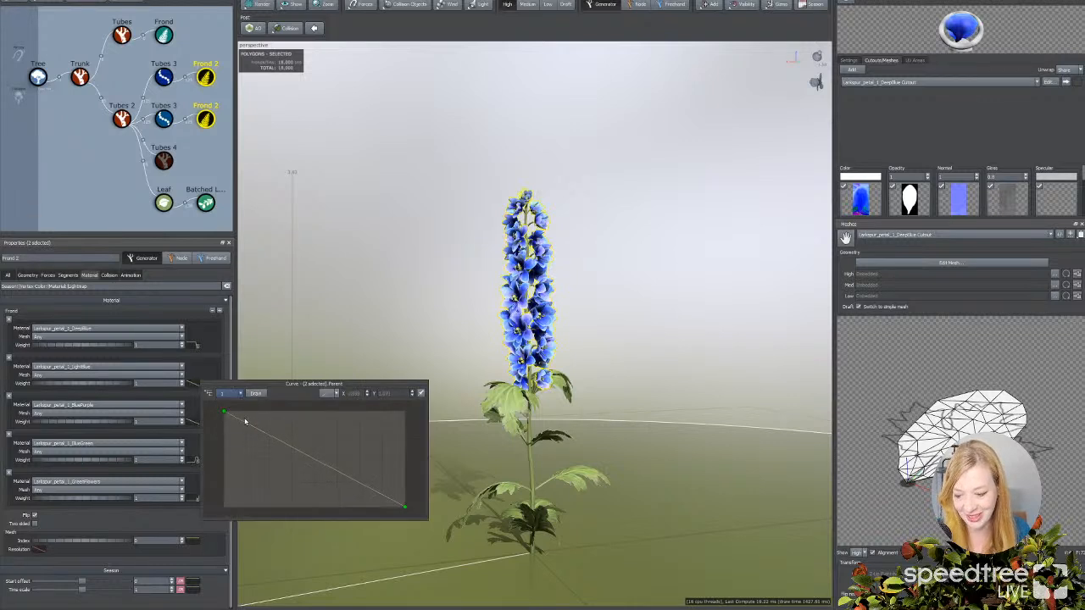
left_click(332, 394)
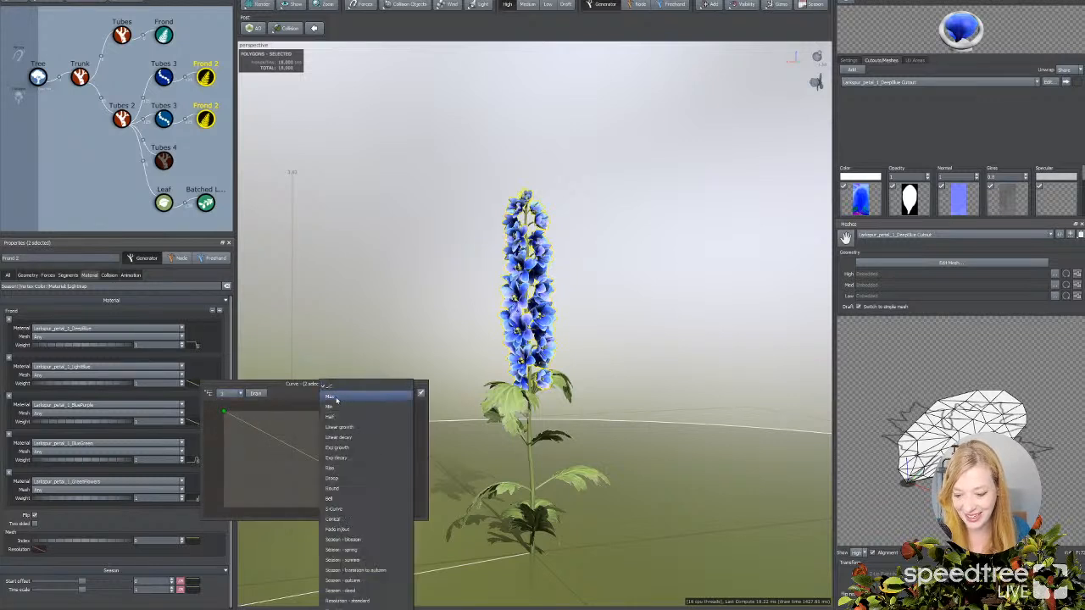
left_click(335, 407)
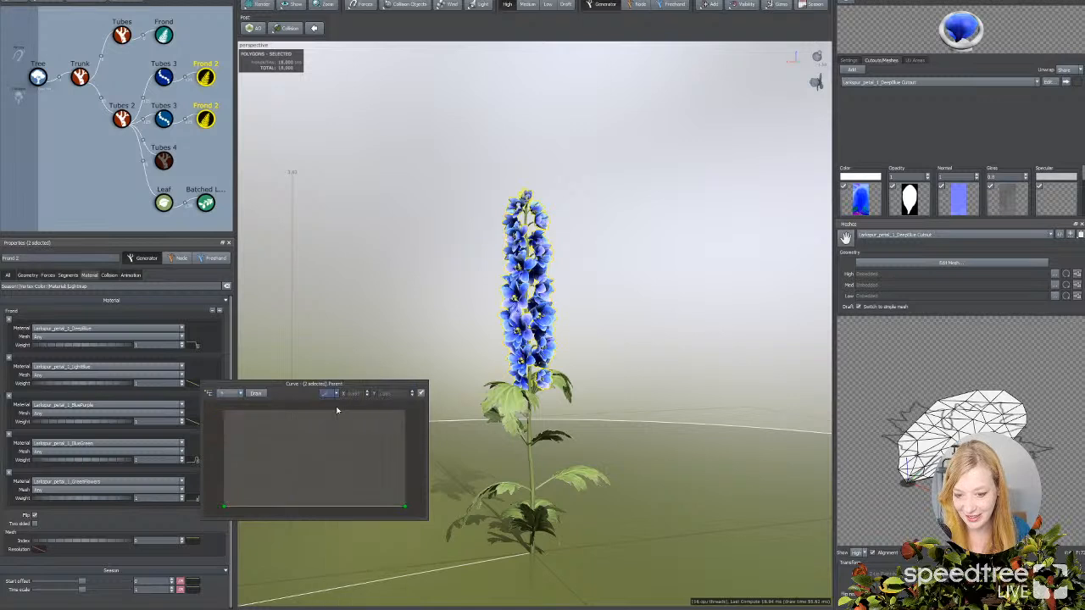
left_click(320, 507)
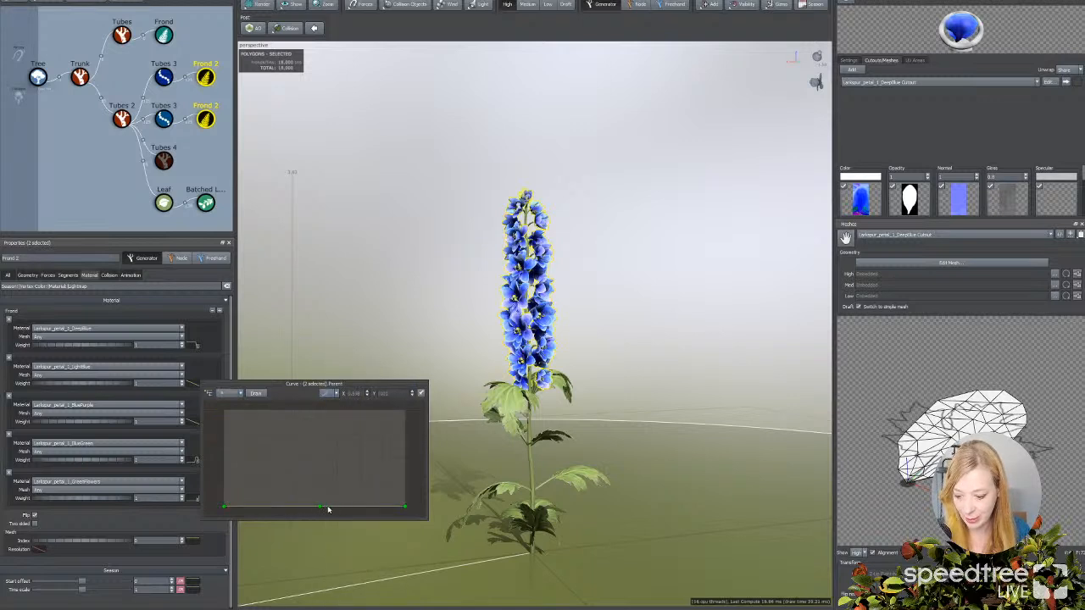
left_click_drag(321, 508, 355, 426)
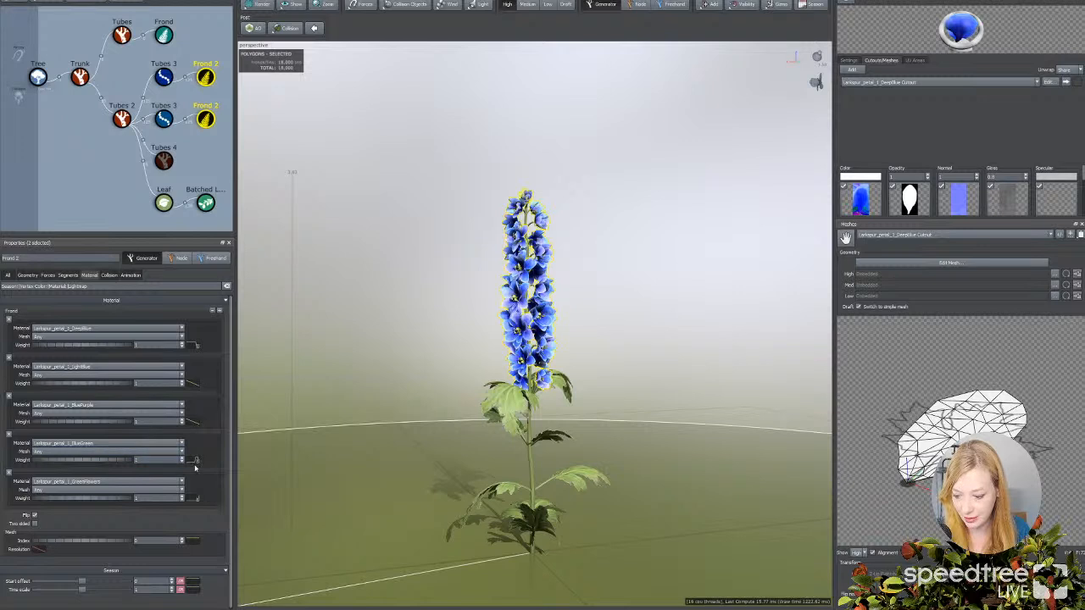
Step: Steepen the DeepBlue weight curve's drop to reach 0 at about 0.76, and raise the GreenFlowers curve sharply to about 0.8 just past that point
left_click(191, 347)
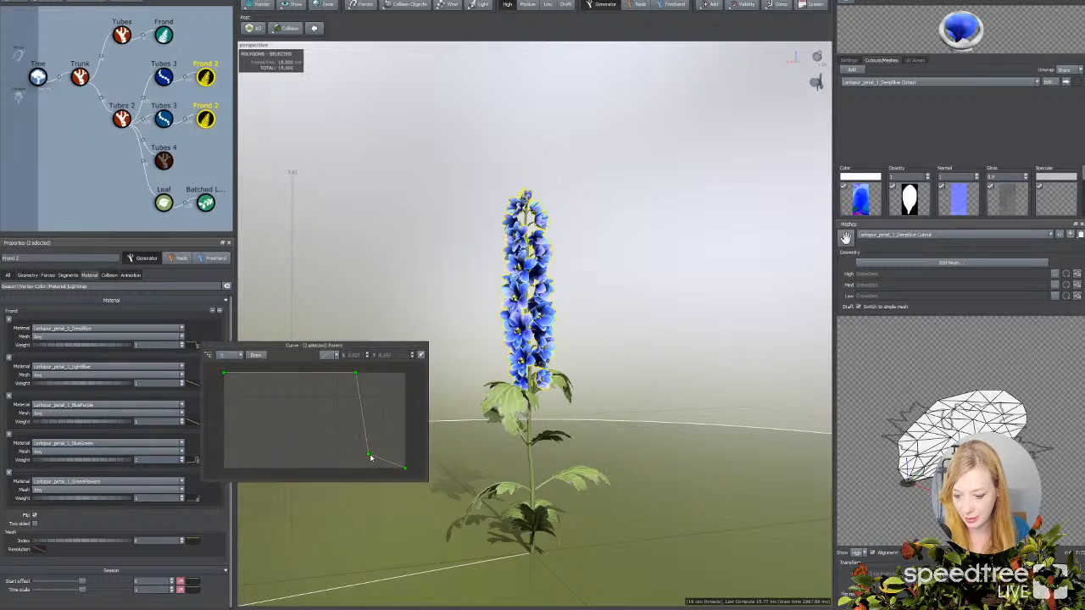
left_click_drag(370, 457, 363, 469)
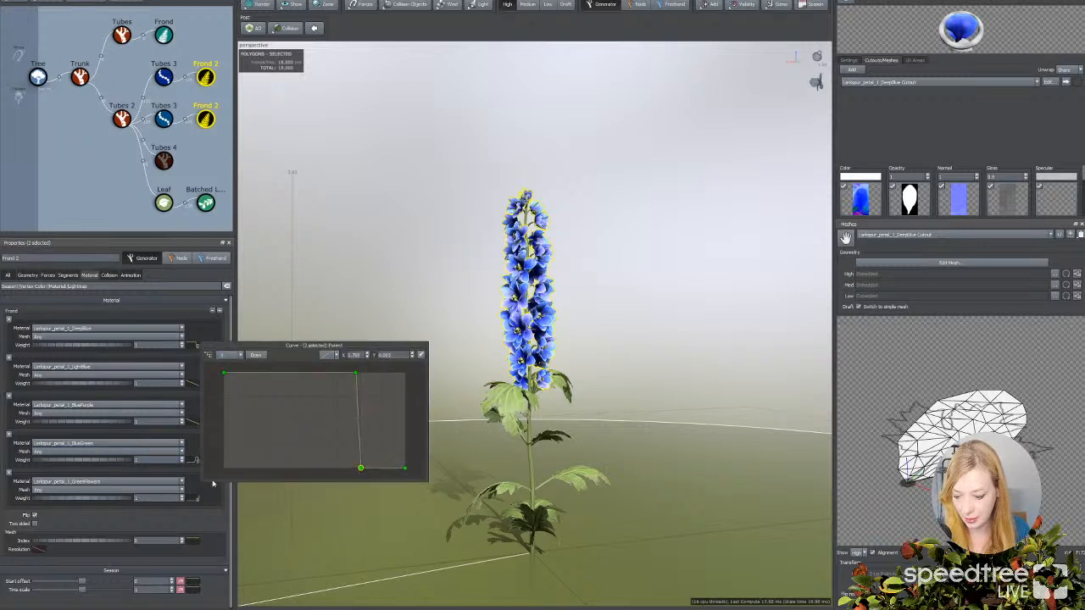
left_click(194, 500)
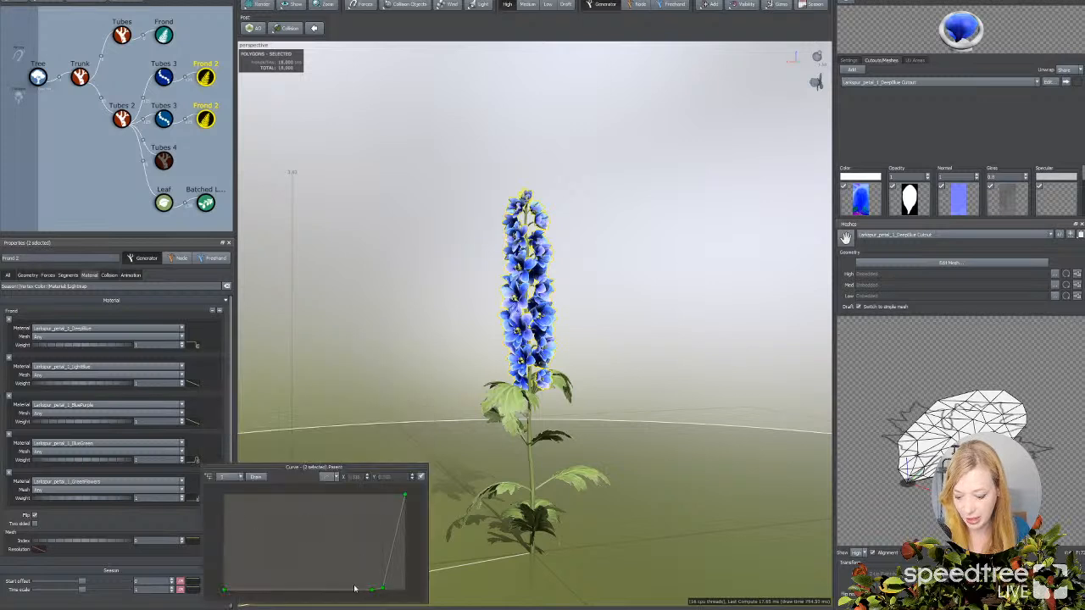
left_click(231, 478)
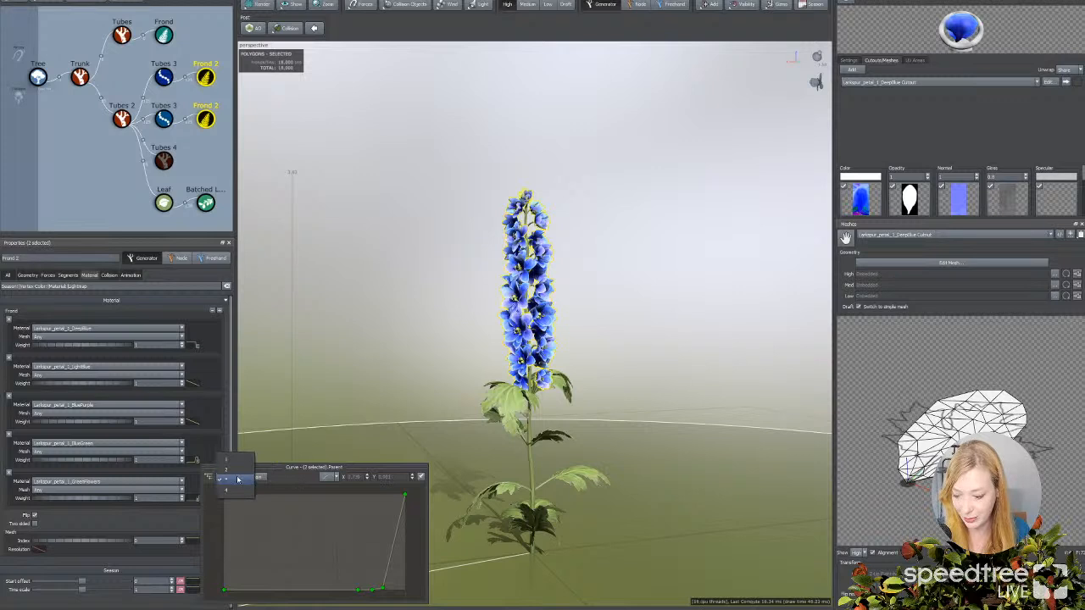
left_click(237, 480)
left_click_drag(372, 591, 361, 498)
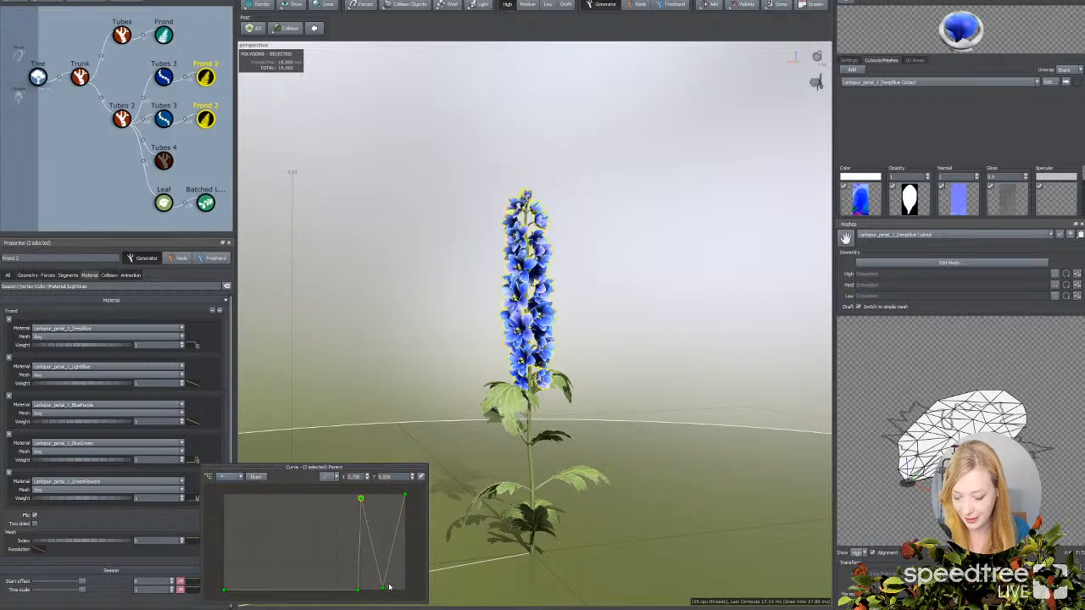
left_click_drag(383, 588, 370, 520)
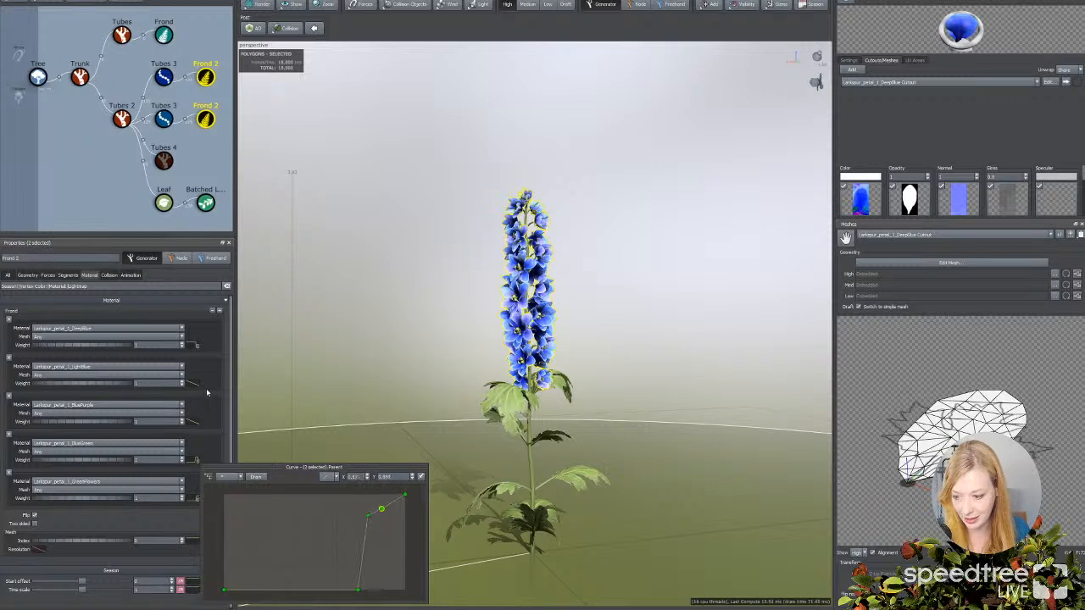
left_click(312, 347)
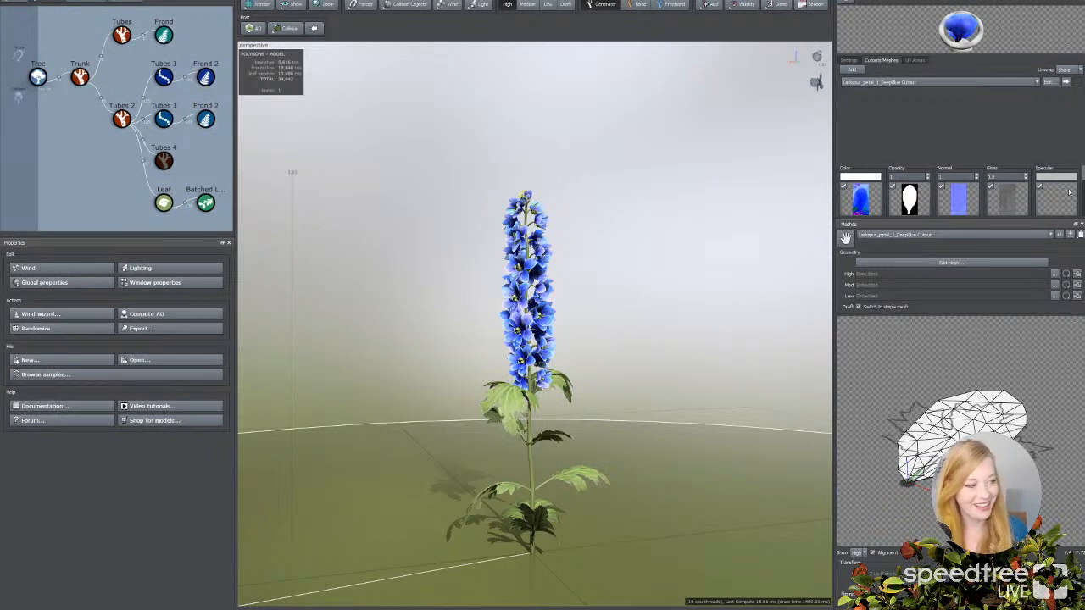
Step: On the upper Frond 2 generator, reshape the BlueGreen weight curve to peak between about 0.66 and 0.74 and fall to 0 at about 0.9
left_click_drag(569, 343, 568, 401)
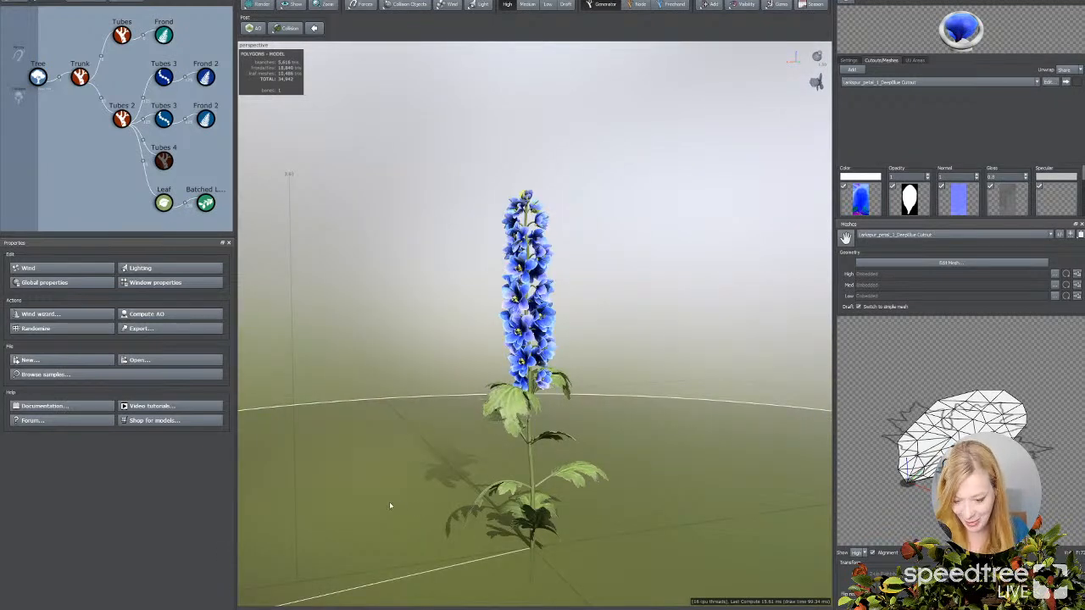
left_click_drag(390, 506, 371, 506)
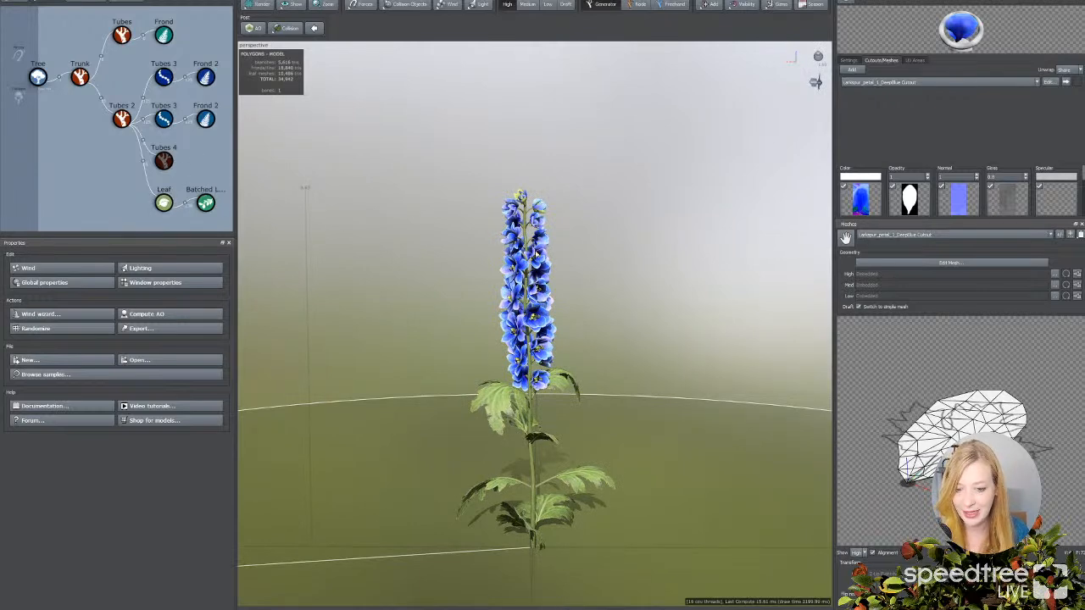
scroll(435, 257, "up", 3)
left_click_drag(405, 175, 423, 194)
left_click(502, 151)
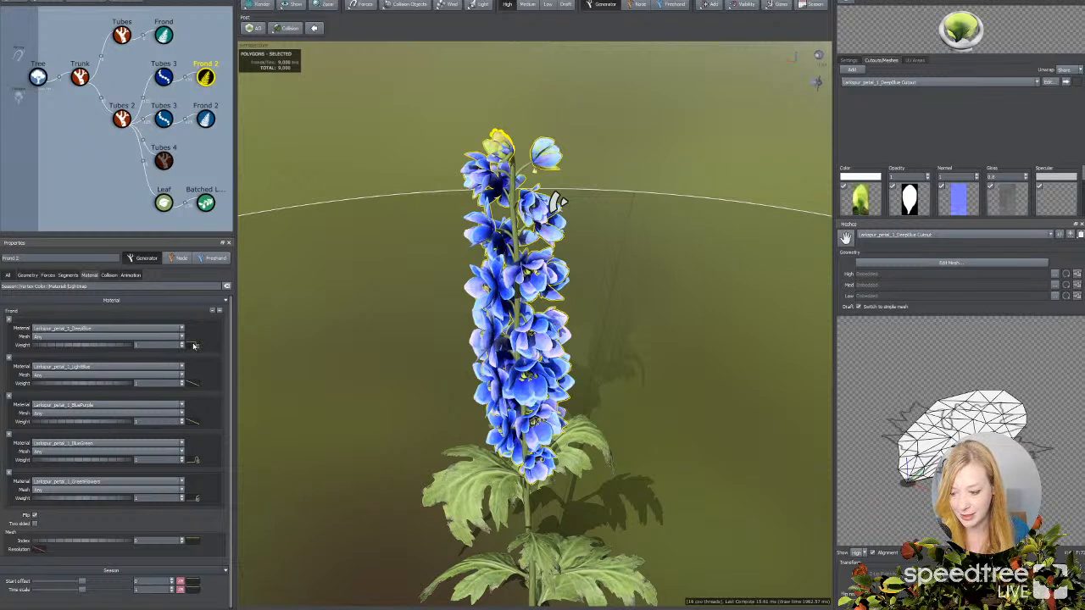
left_click(197, 459)
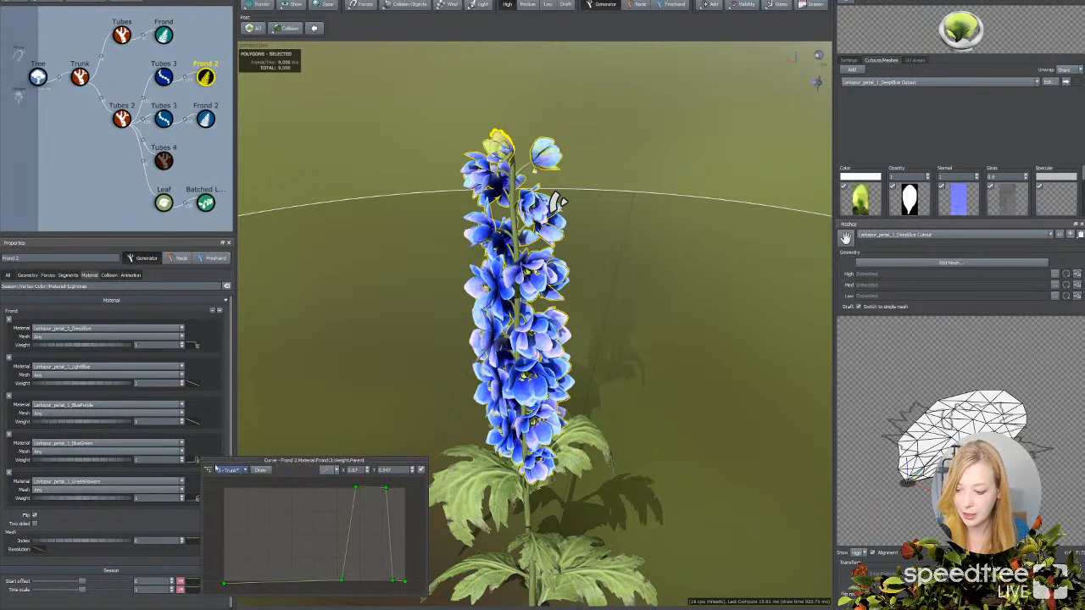
left_click_drag(390, 582, 386, 582)
left_click(386, 488)
left_click_drag(386, 489, 357, 493)
left_click(229, 470)
left_click(234, 475)
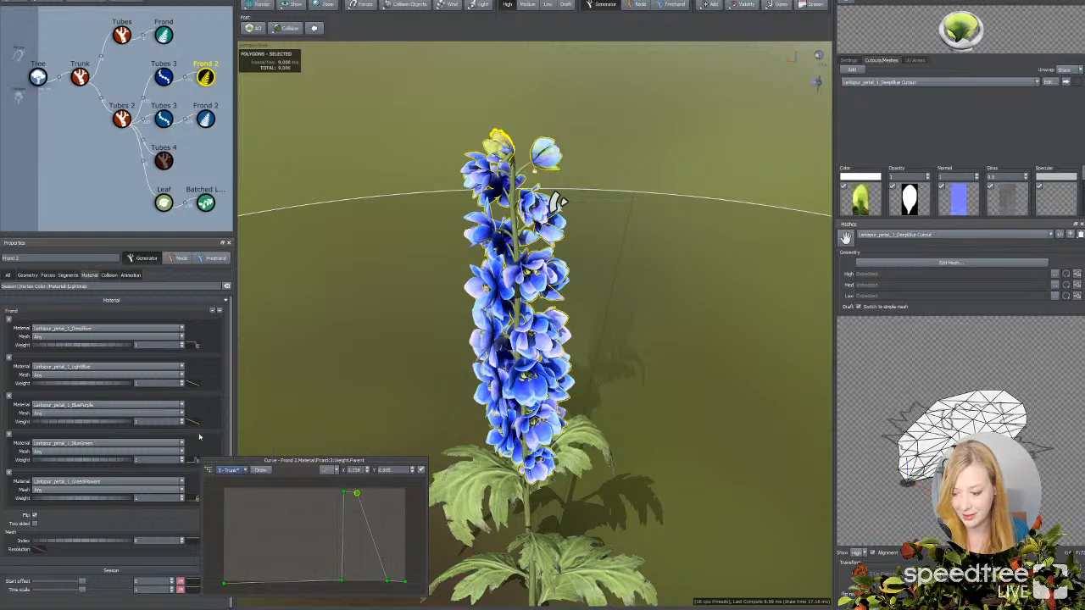
Step: Add a low point to the BluePurple and LightBlue weight curves so they reach 0 at about 0.56 and 0.62 respectively
mouse_move(194, 423)
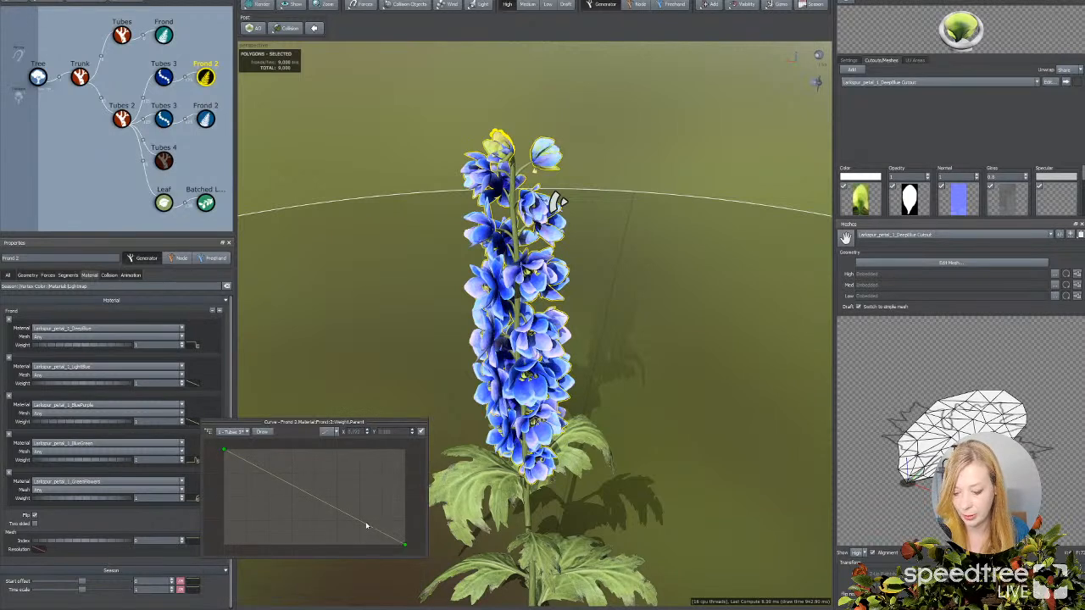
left_click_drag(366, 525, 320, 541)
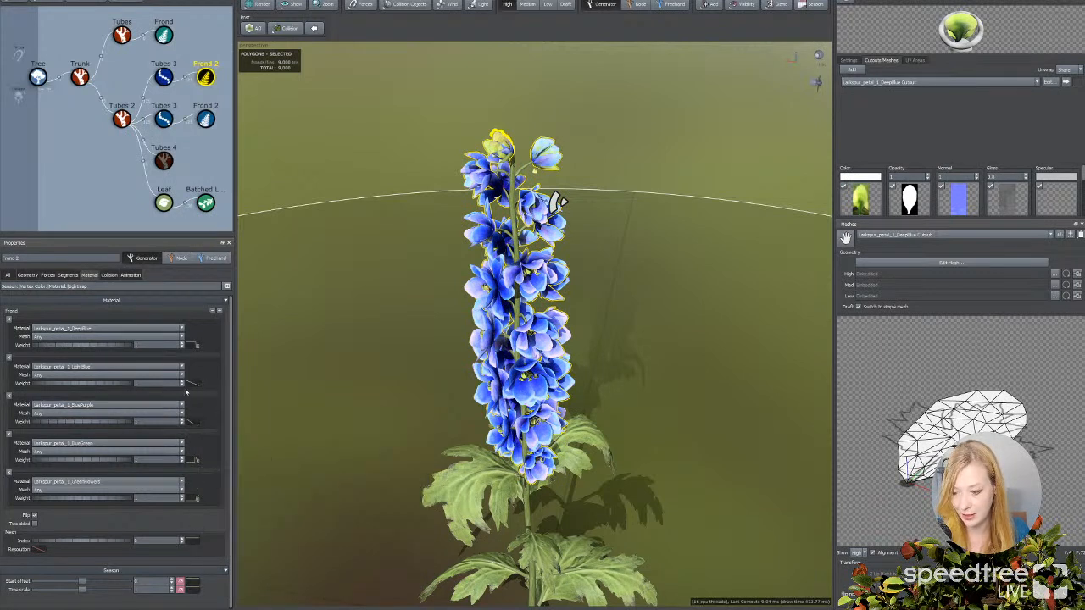
mouse_move(193, 383)
left_click_drag(336, 477, 337, 510)
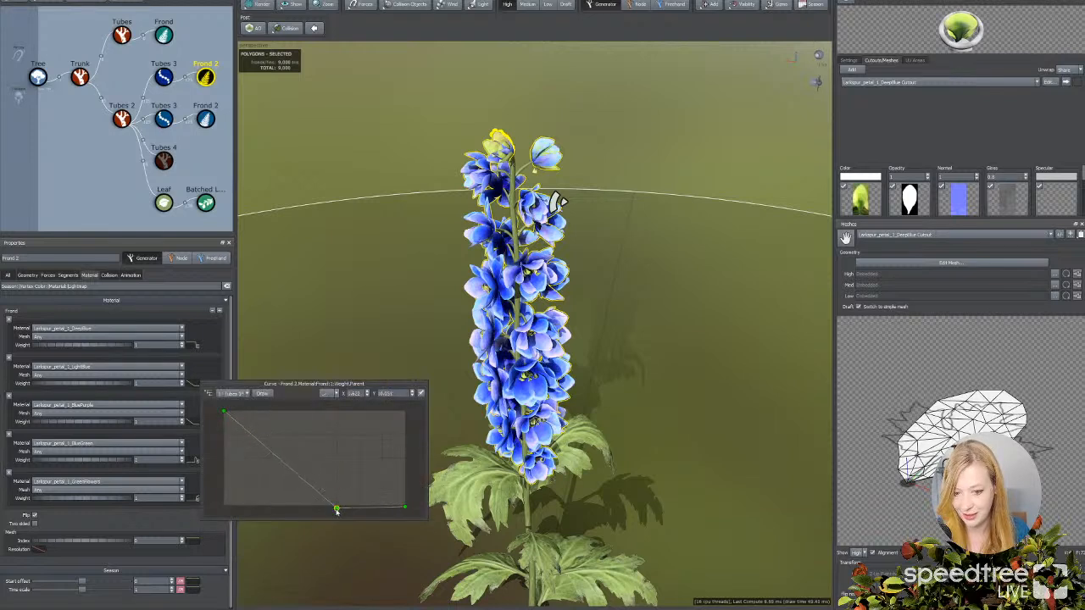
left_click_drag(398, 402, 319, 387)
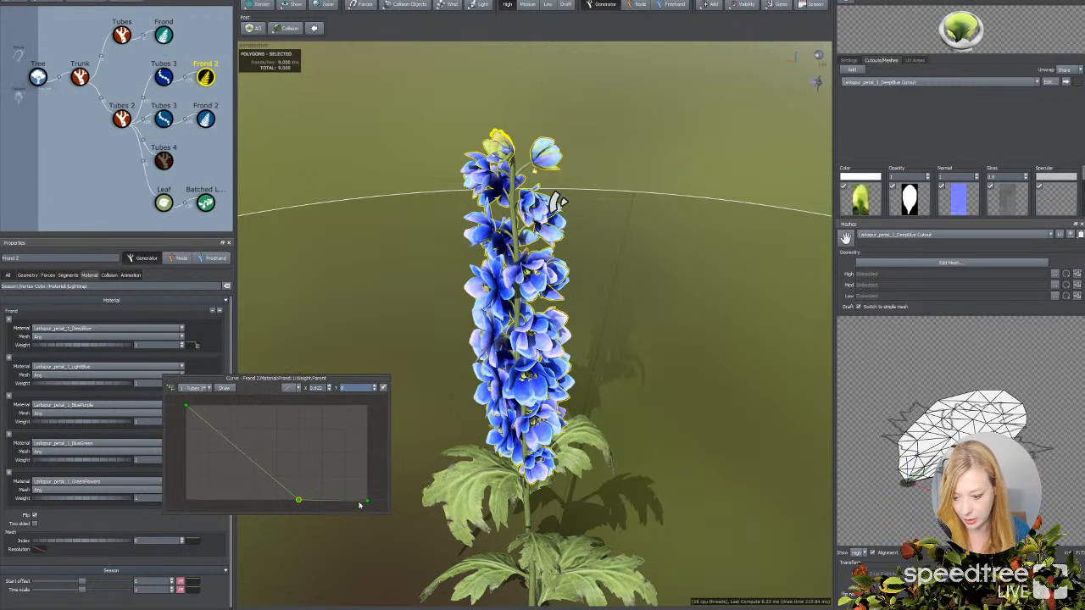
Step: Reshape the GreenFlowers weight curve to start rising at about 0.6 and come close to full weight by about 0.8
left_click(180, 482)
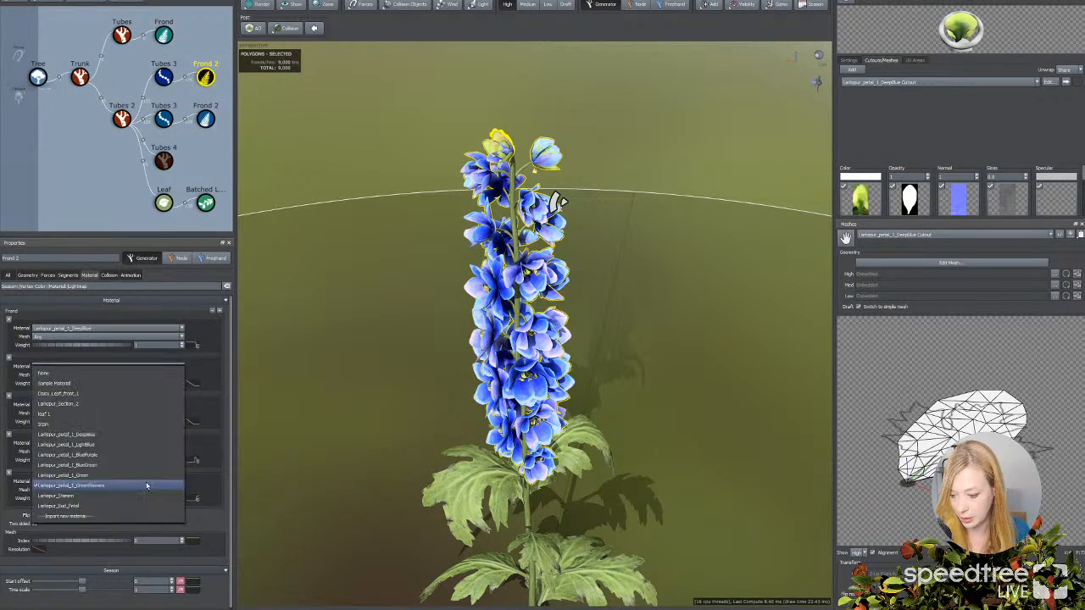
left_click(146, 486)
mouse_move(196, 498)
left_click_drag(335, 590, 337, 570)
left_click(353, 505)
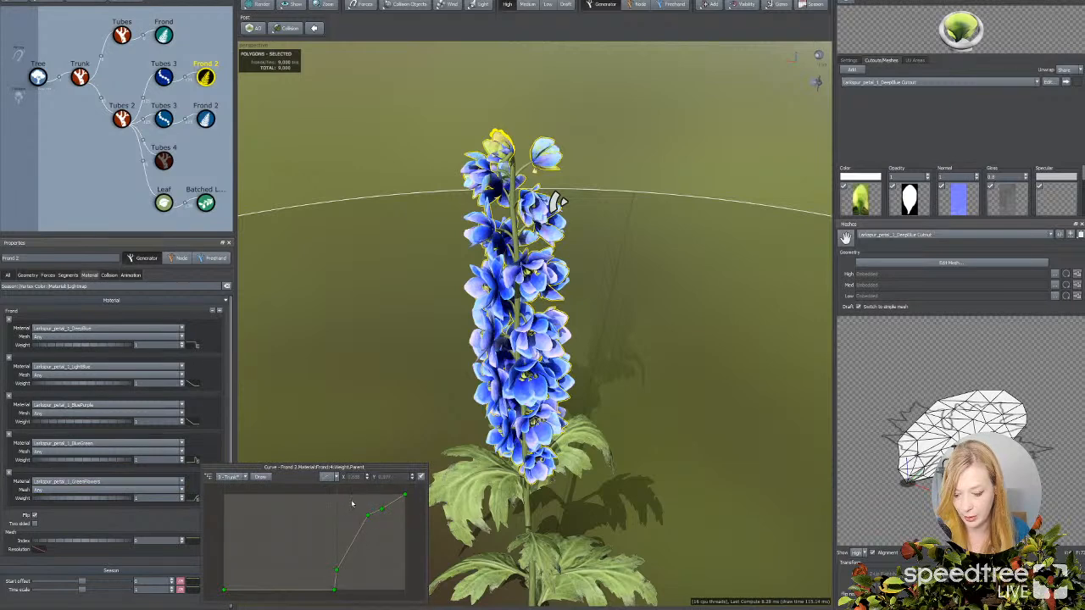
left_click_drag(368, 517, 348, 514)
left_click(381, 509)
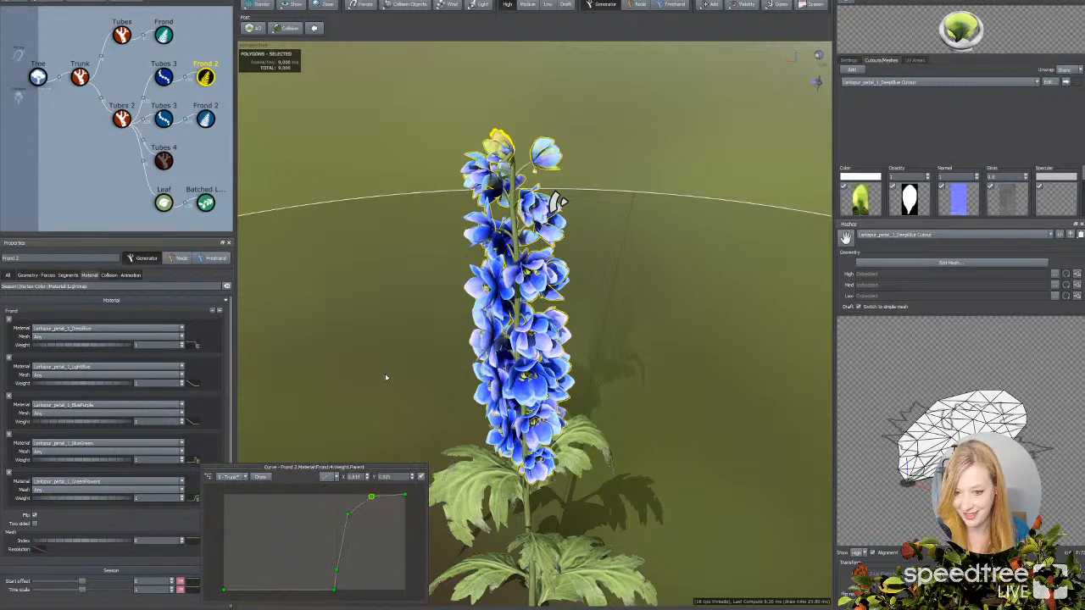
left_click_drag(398, 425, 396, 419)
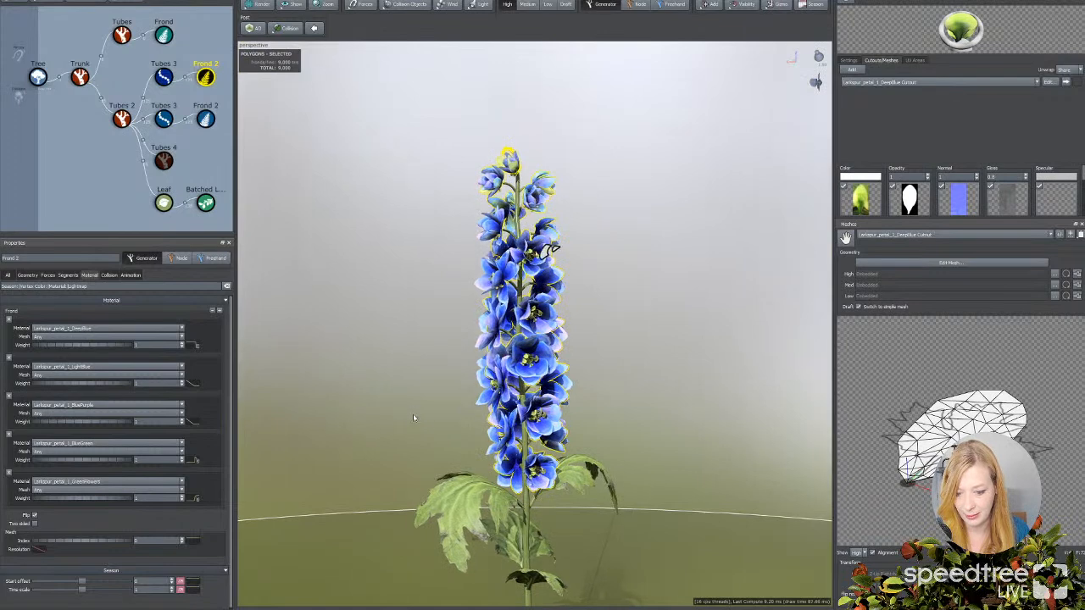
left_click(413, 414)
Step: Set the value of the BluePurple weight curve's middle low point to exactly 0
left_click(507, 172)
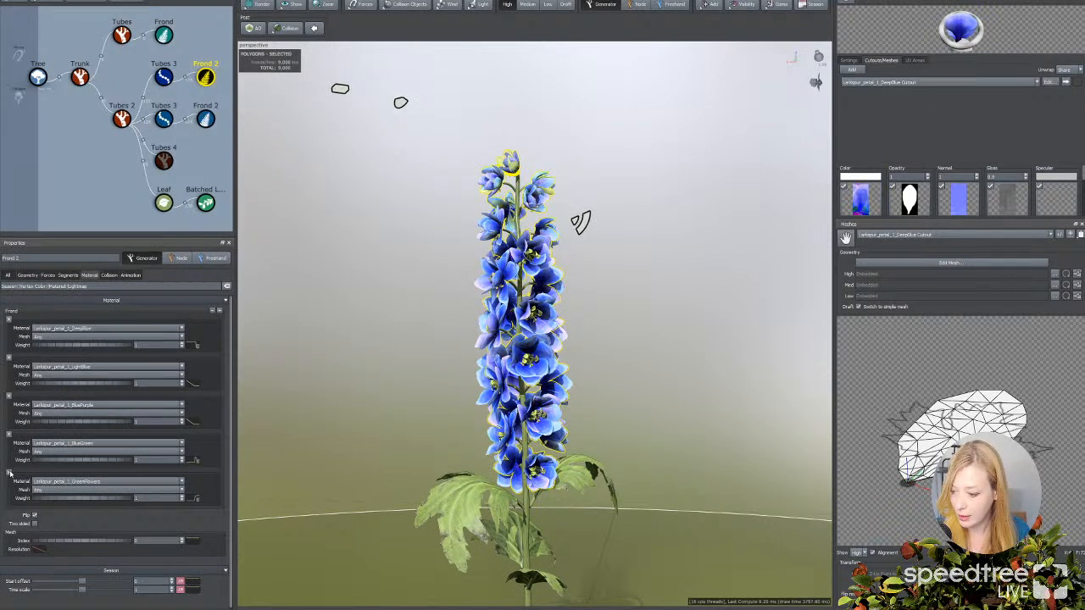
left_click(195, 422)
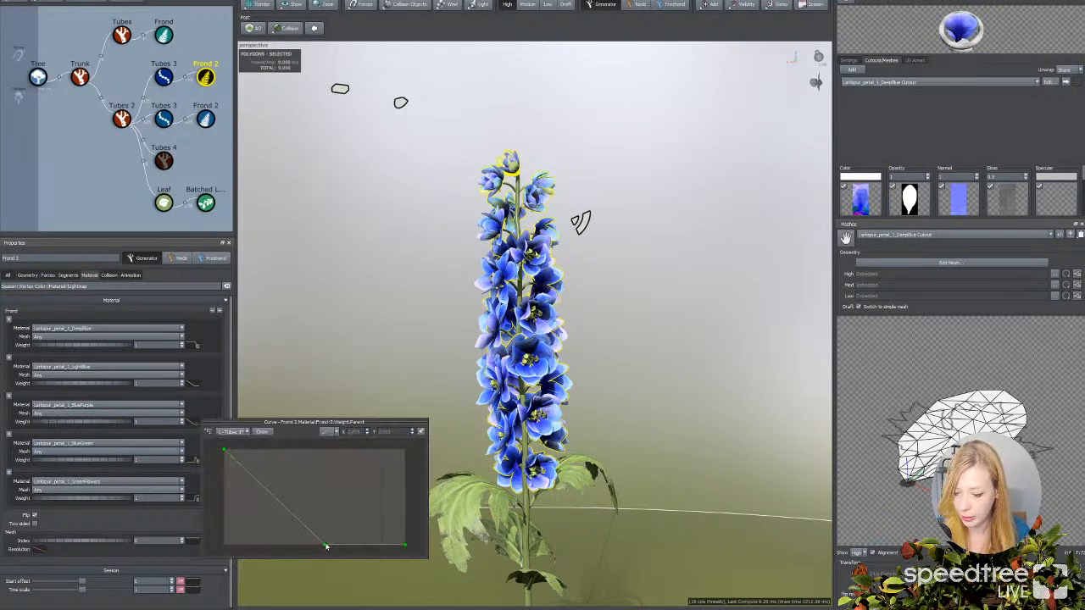
left_click(326, 545)
type("0")
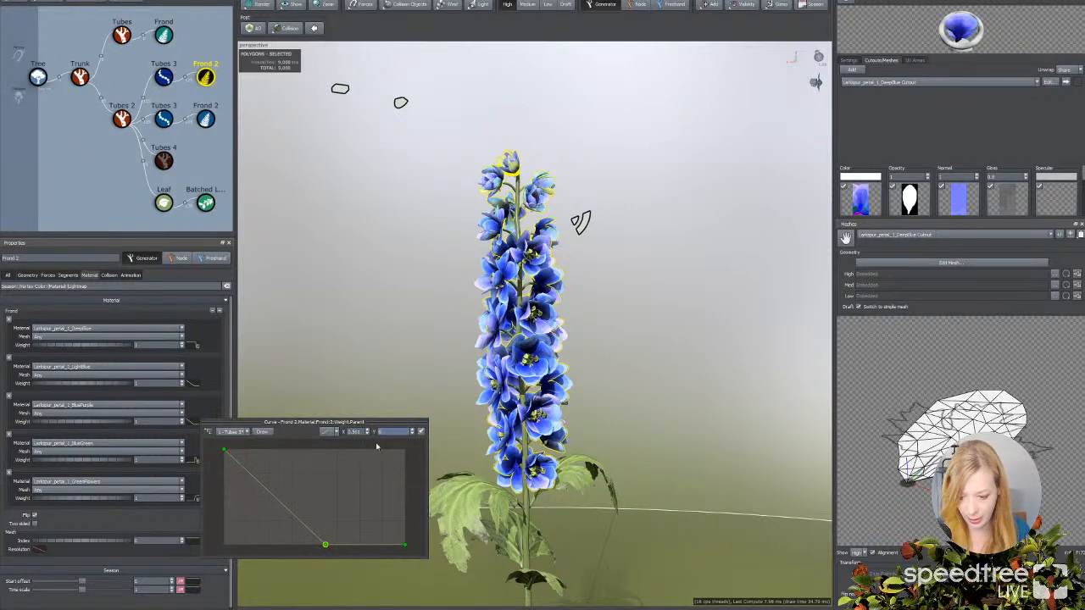
left_click(404, 544)
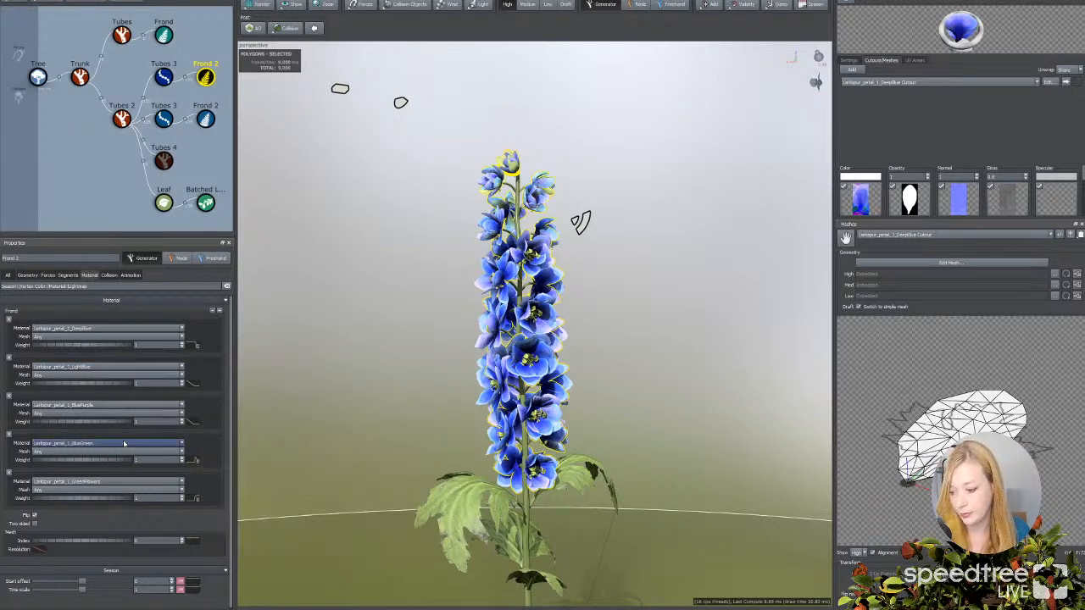
Step: Reshape the BlueGreen weight curve to climb through about 0.28 at 0.48 and 0.82 at 0.6, staying high to the end
mouse_move(195, 460)
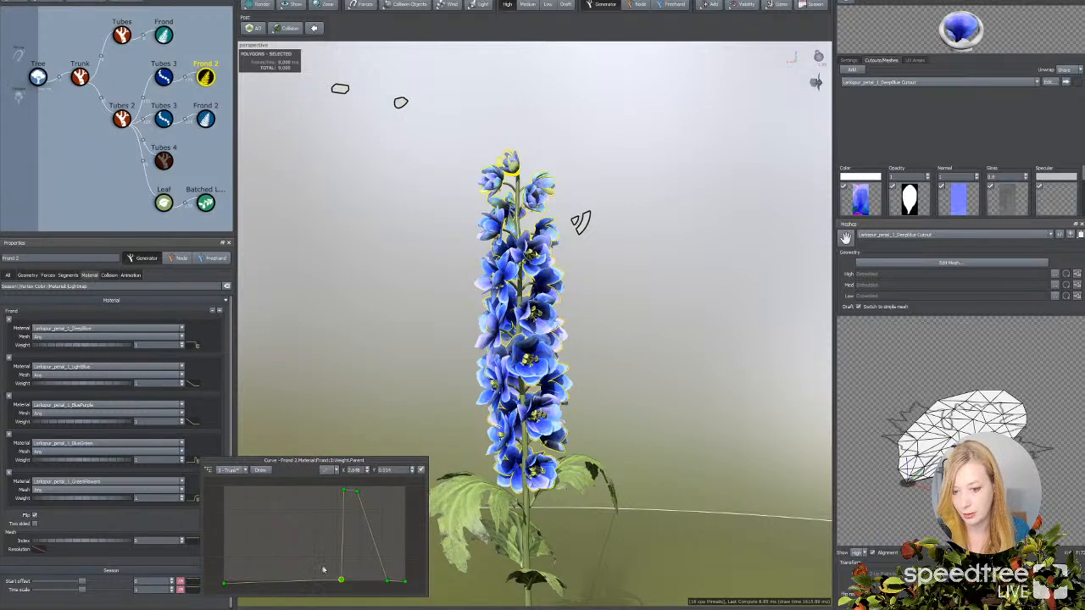
left_click_drag(339, 579, 310, 554)
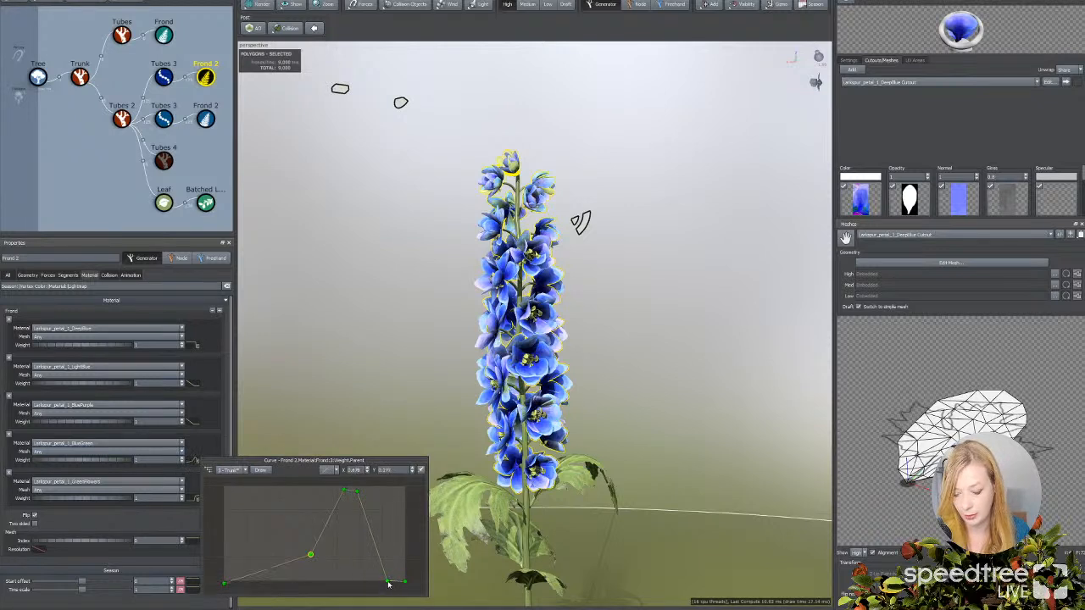
left_click_drag(388, 582, 332, 503)
left_click(344, 490)
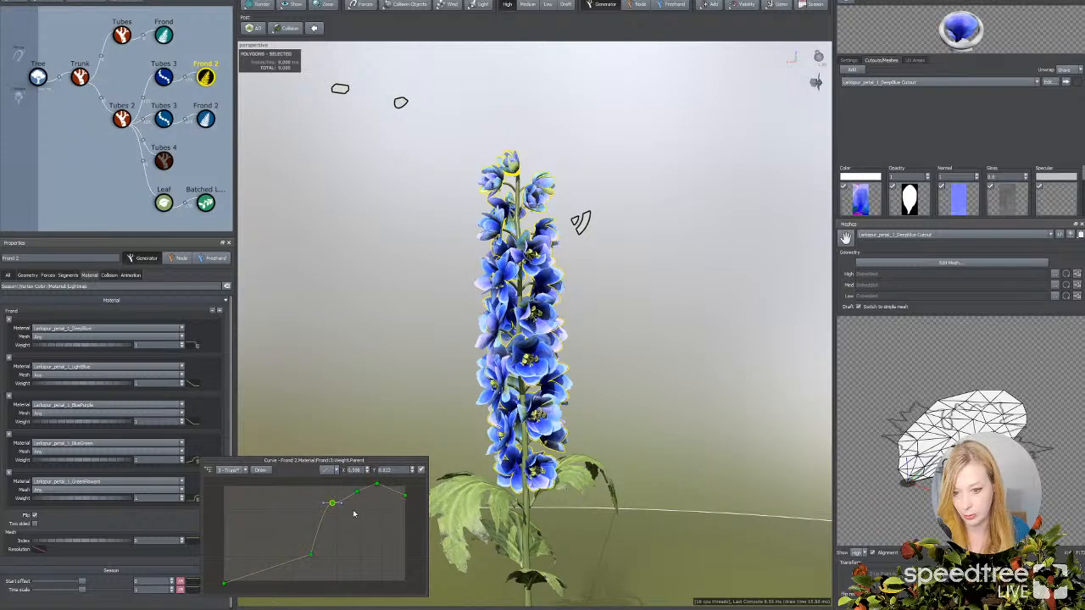
left_click(641, 423)
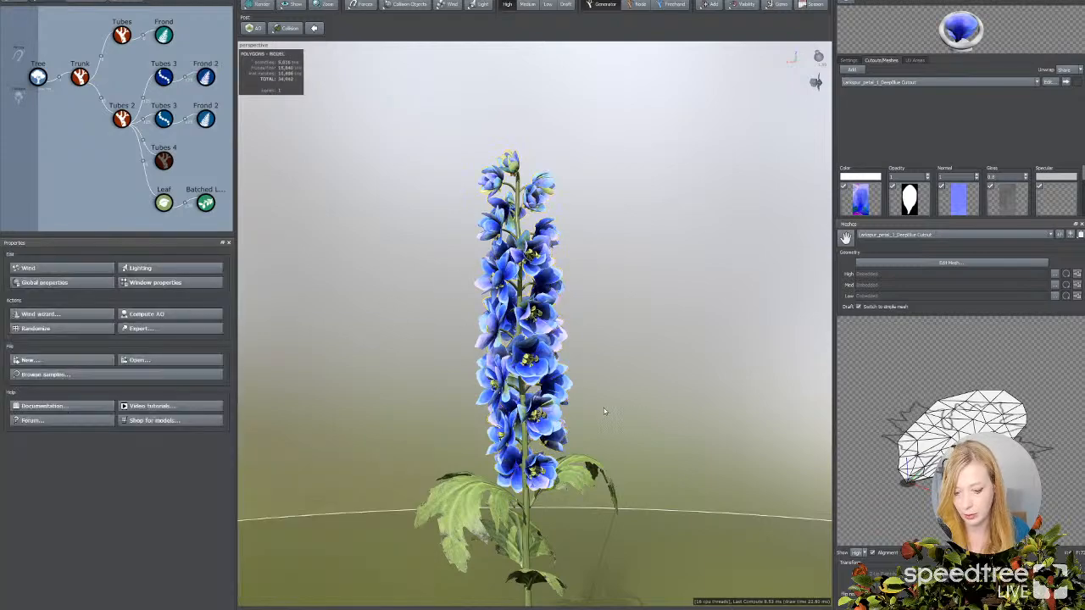
Step: On the lower Frond 2 generator, bend the DeepBlue weight curve to slope down through about 0.65 midway along the spike
left_click_drag(603, 409, 549, 332)
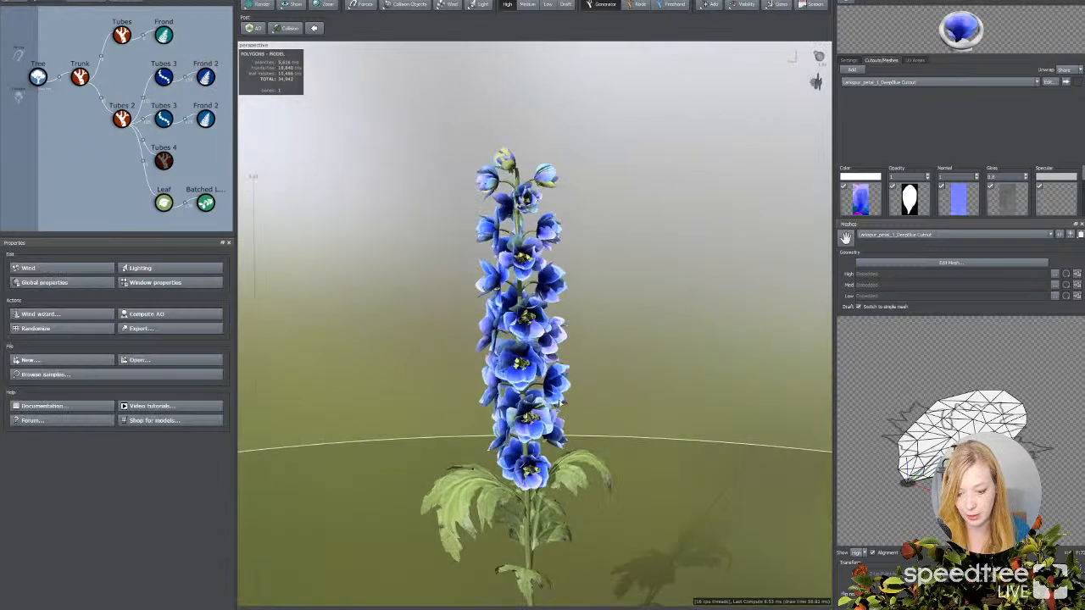
left_click(549, 330)
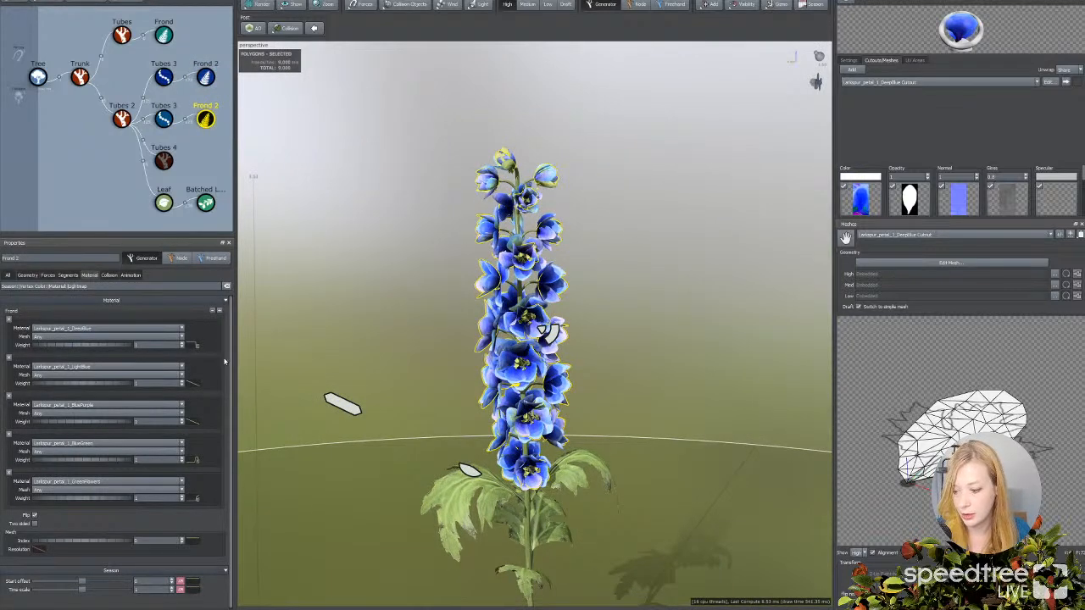
left_click(195, 346)
left_click_drag(224, 374, 317, 407)
scroll(299, 405, "down", 2)
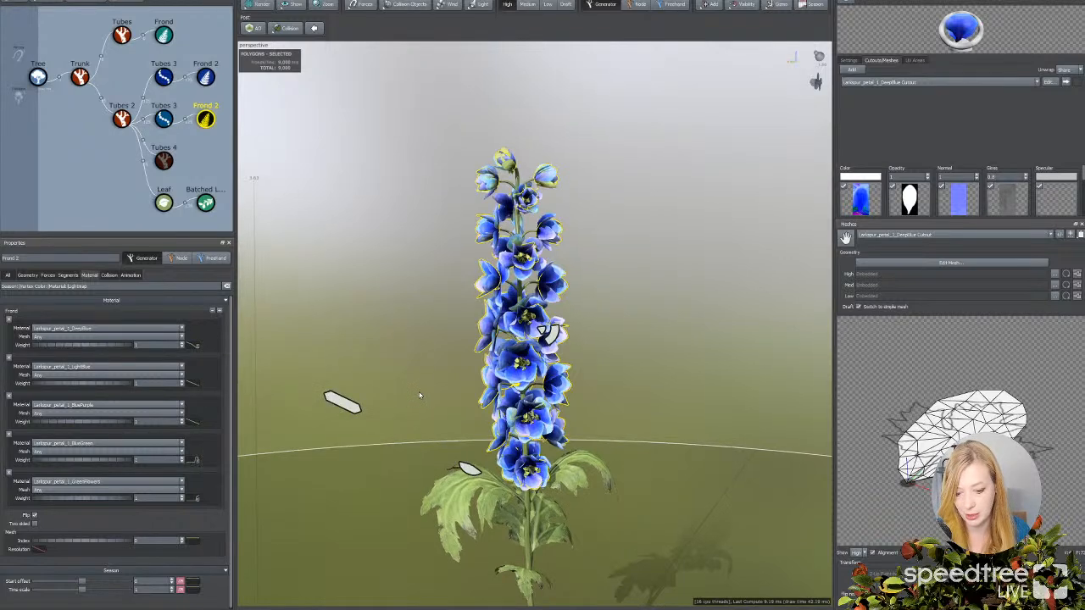
scroll(375, 430, "down", 7)
left_click_drag(420, 395, 440, 438)
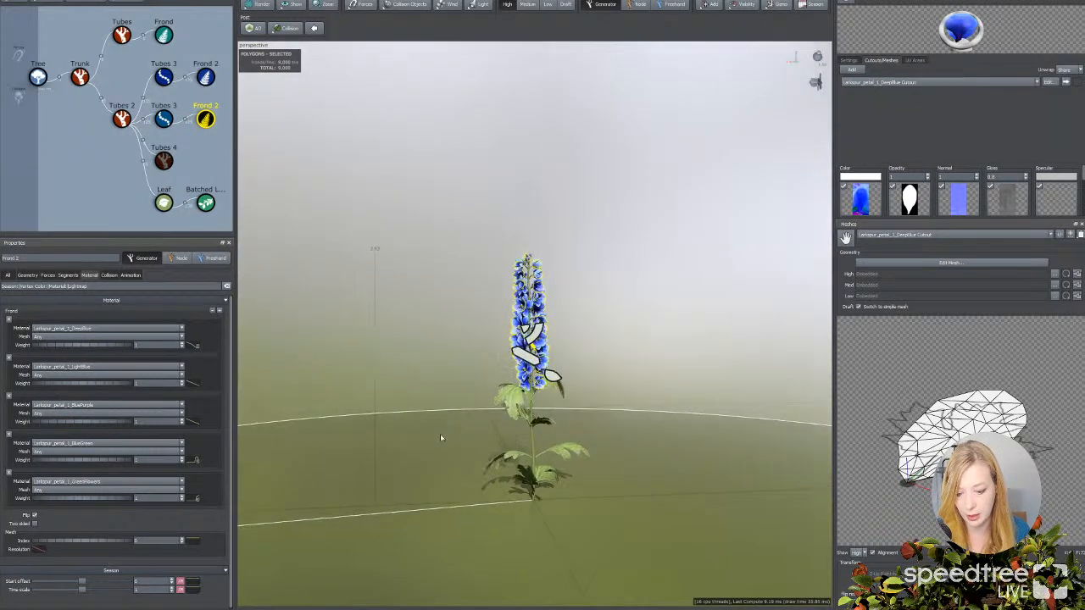
Step: Select the leaf-bearing Tubes generator and raise its generation frequency to about 46.5 for more leaves on the stem
left_click(537, 456)
left_click(536, 456)
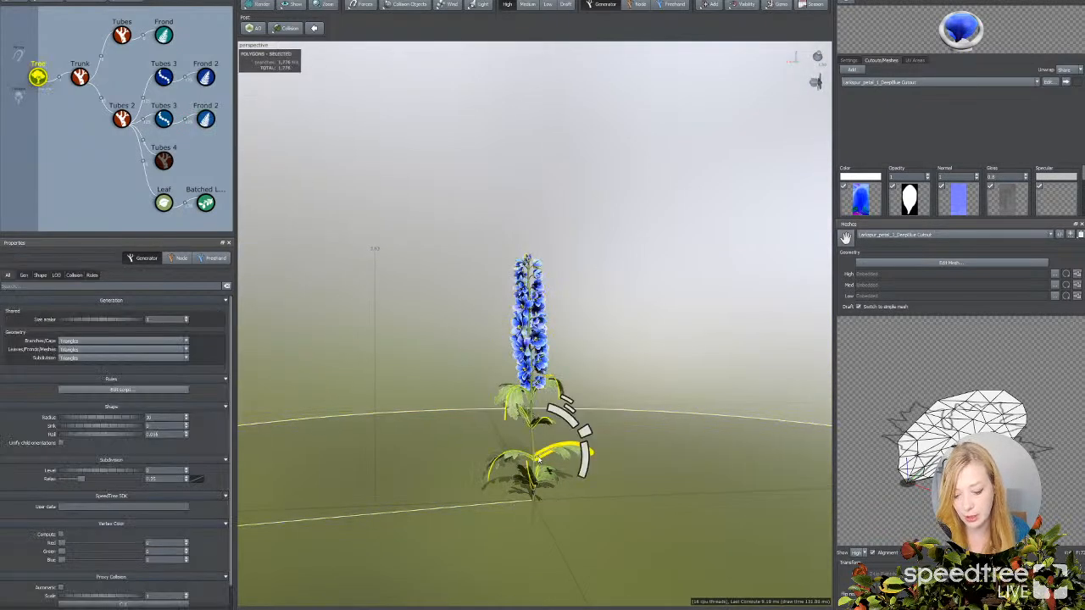
left_click(24, 276)
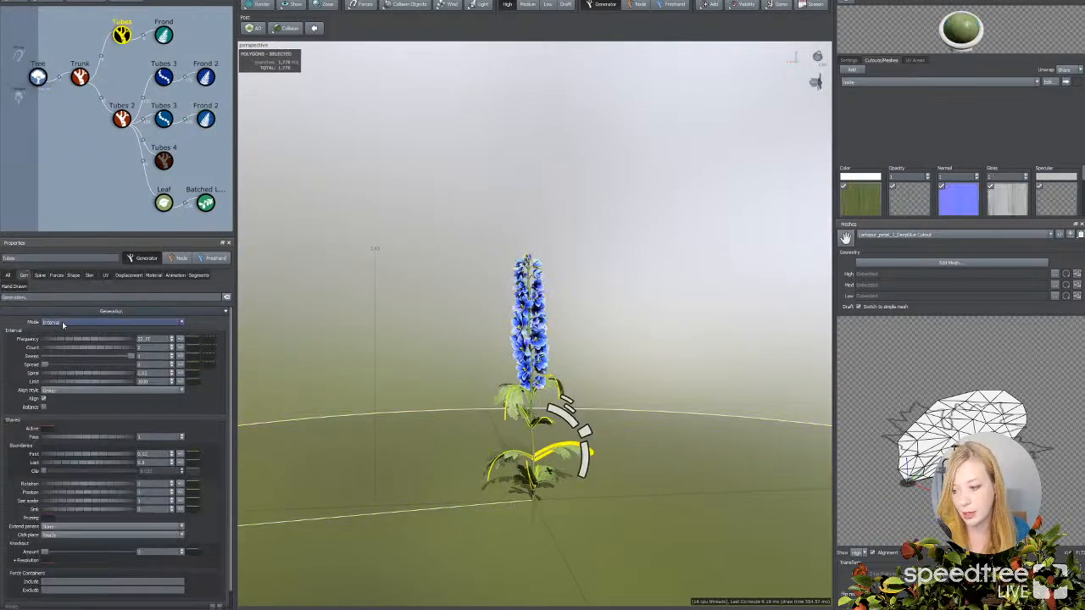
mouse_move(65, 340)
left_mouse_down()
mouse_move(106, 338)
mouse_move(85, 340)
left_mouse_up()
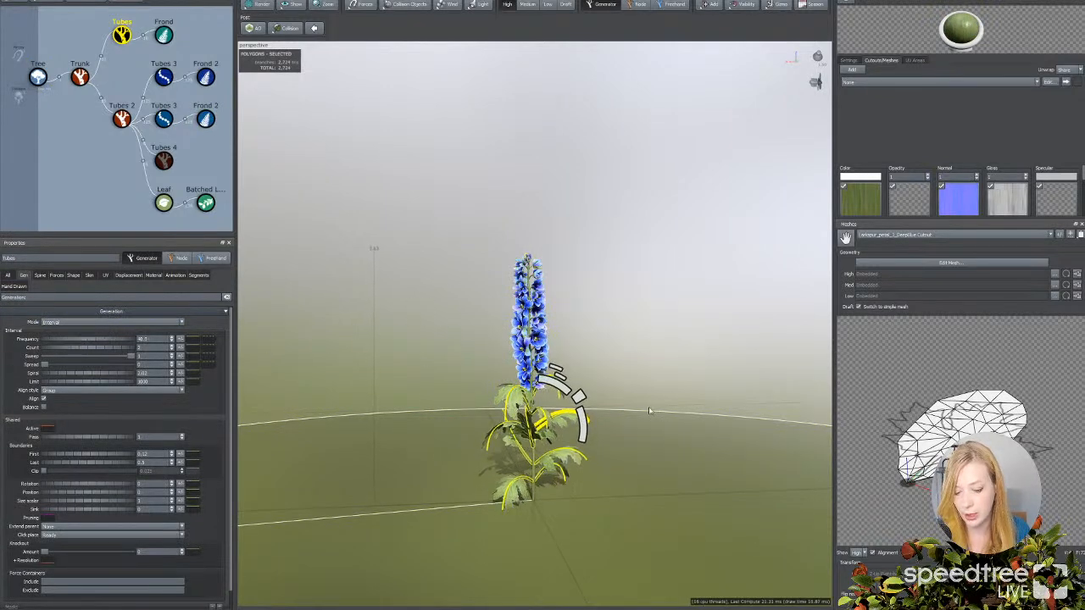
Step: Check the leaves on the lower stem, and select the leaf-bearing Tubes generator together with its Frond generator
left_click_drag(673, 385, 638, 387)
left_click(638, 387)
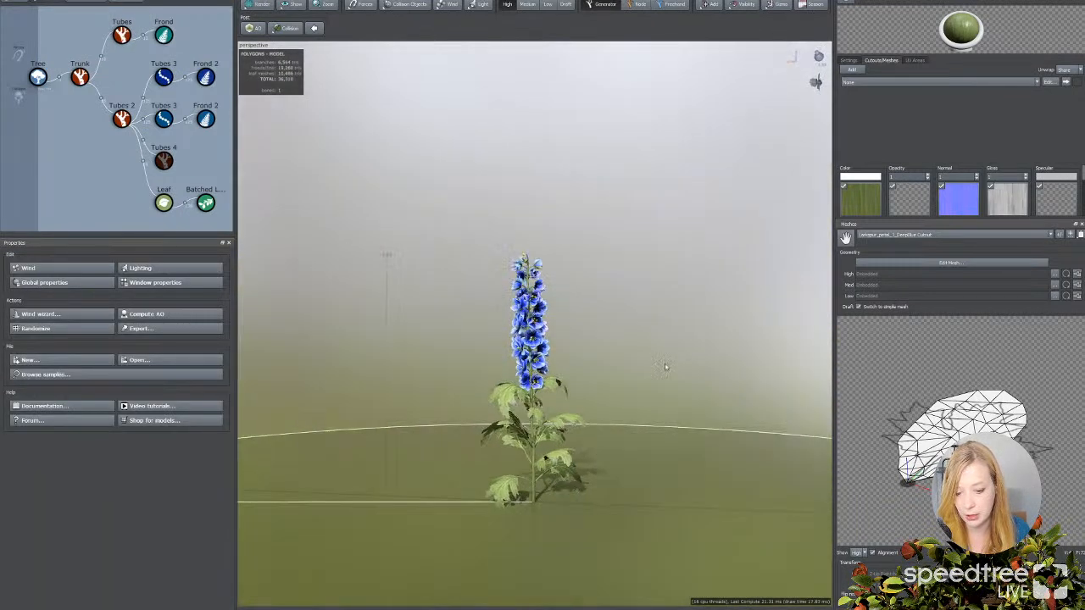
left_click_drag(665, 366, 521, 462)
scroll(553, 434, "up", 2)
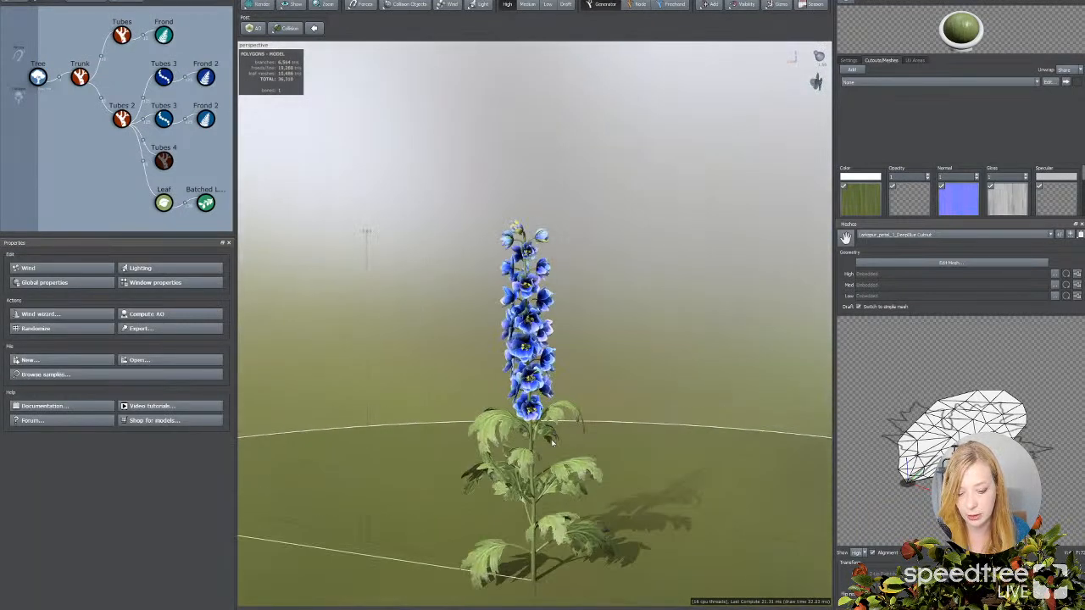
left_click(533, 449)
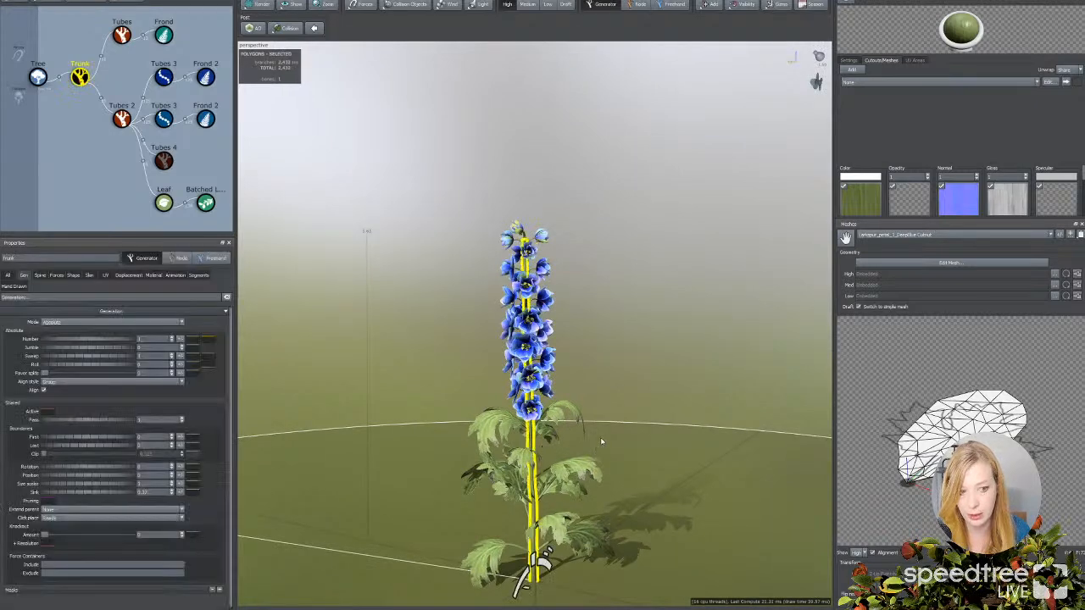
left_click(163, 35)
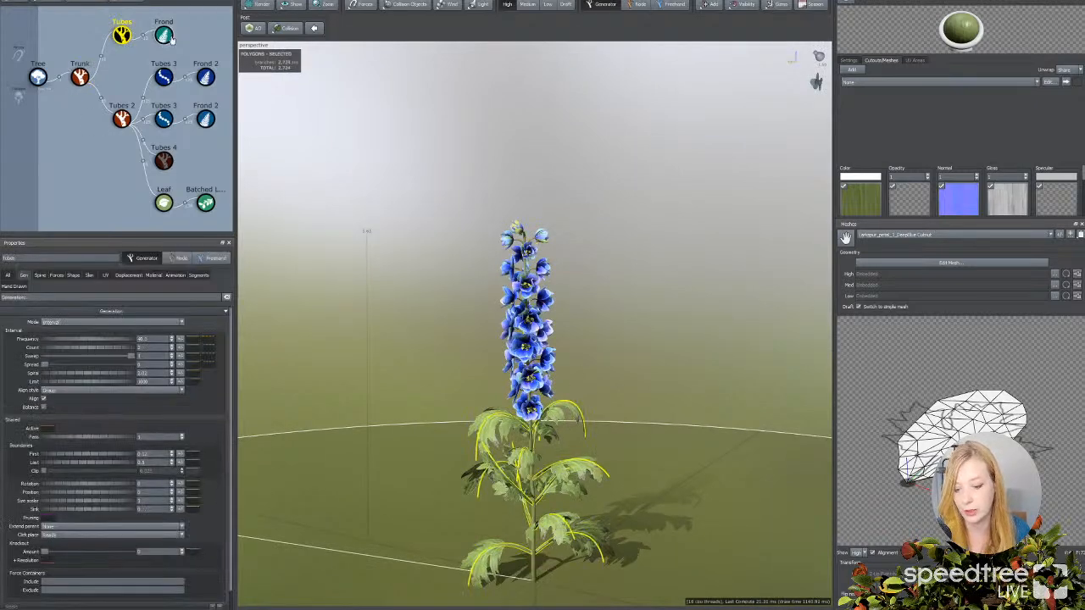
left_click_drag(92, 13, 171, 40)
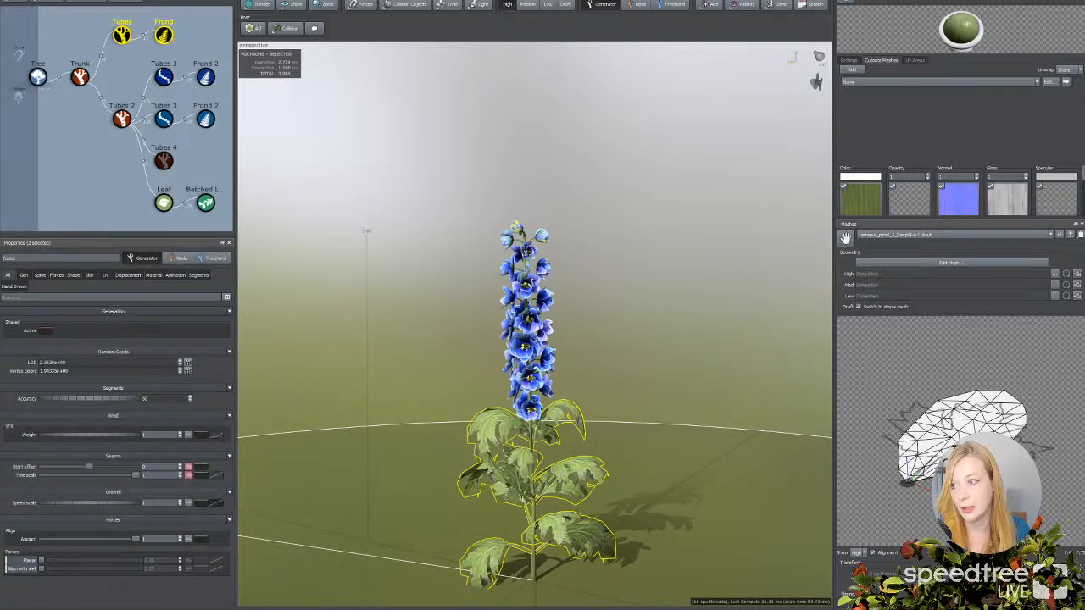
Step: Open the finished single-spike larkspur model with the pink background from the Larkspur_Guardian folder
left_click(8, 0)
left_click(17, 0)
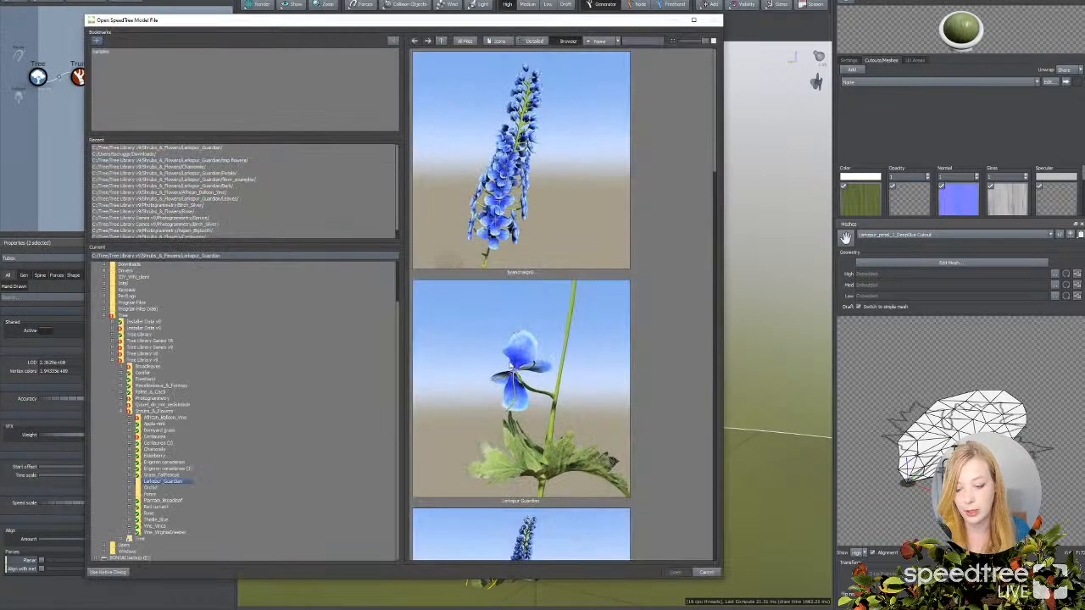
scroll(513, 364, "down", 3)
left_click(546, 397)
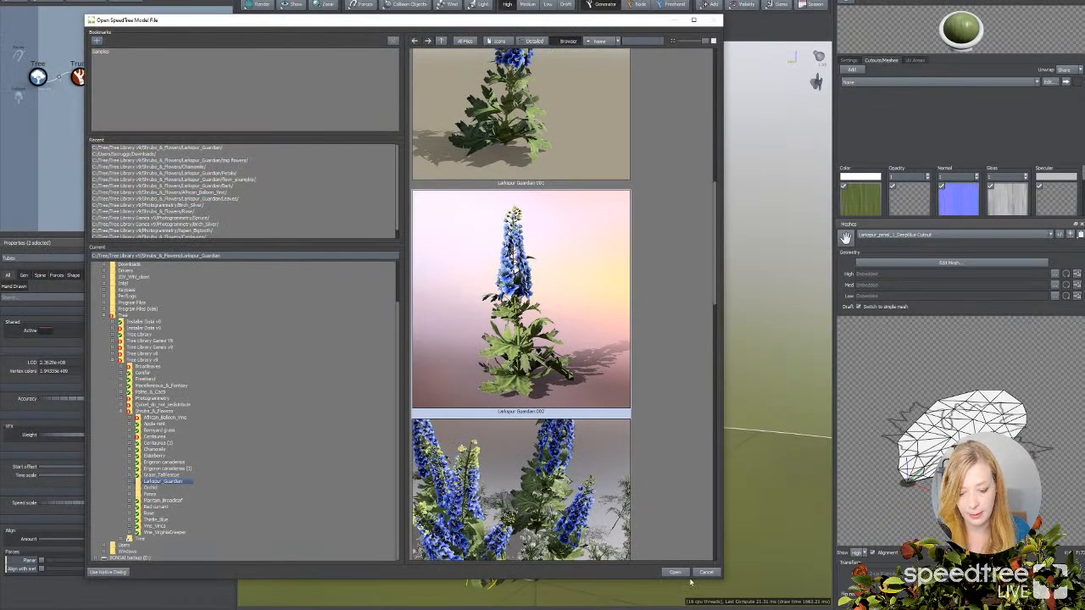
left_click(675, 573)
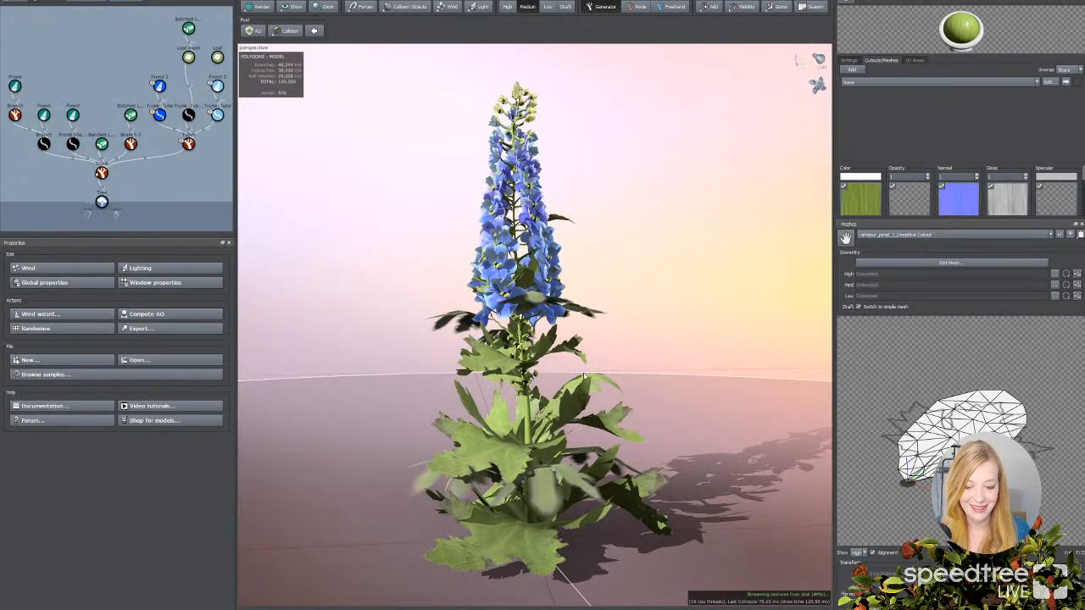
Step: Examine the finished larkspur's flowers, buds, leaves and stem close up from several angles
left_click_drag(567, 389, 530, 353)
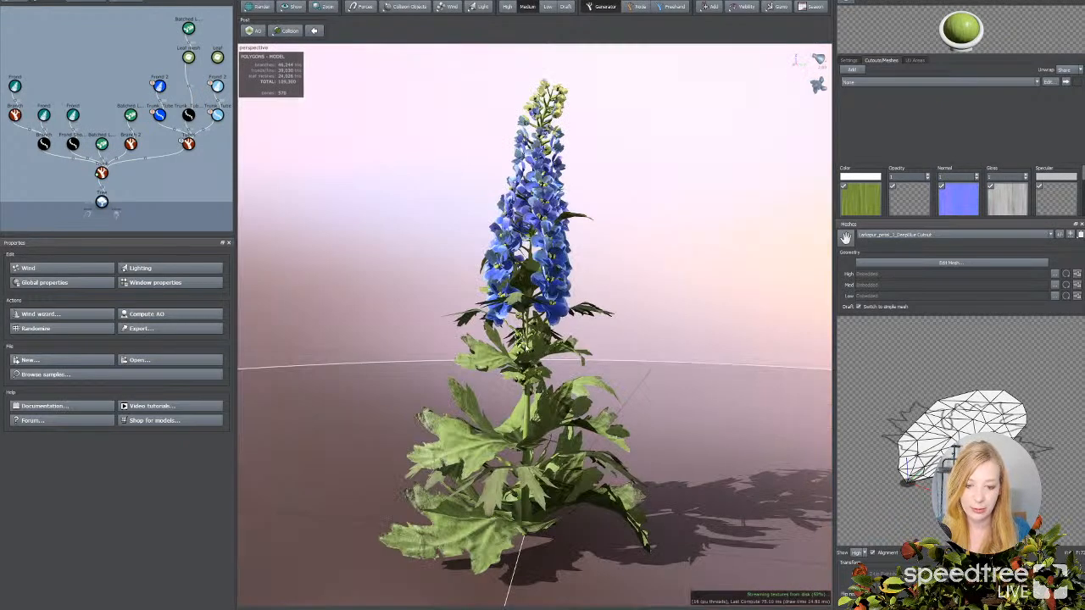
left_click_drag(461, 416, 560, 415)
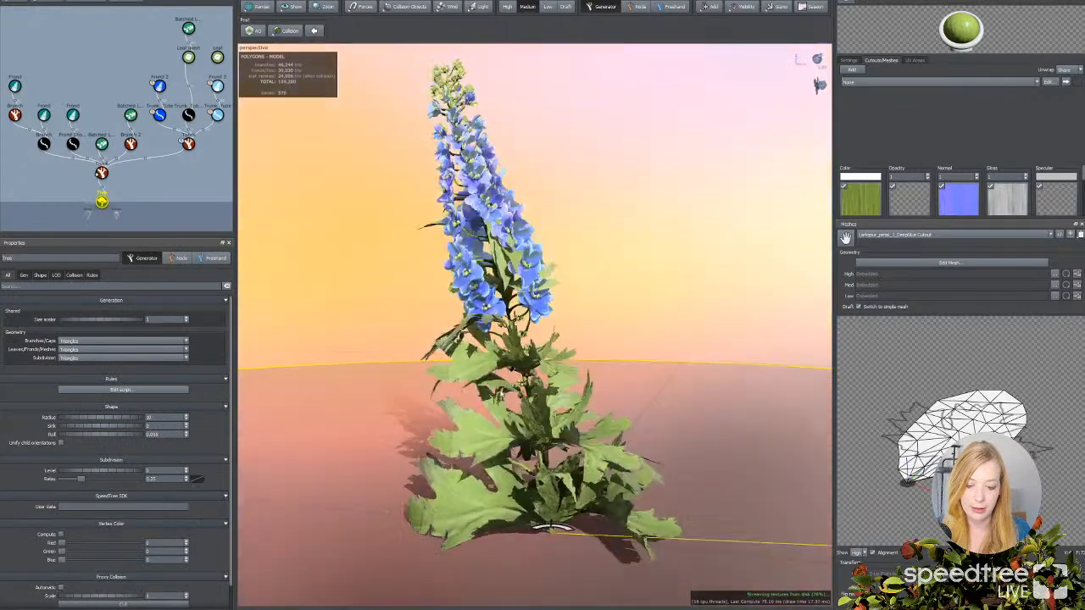
scroll(461, 415, "up", 4)
scroll(461, 415, "up", 3)
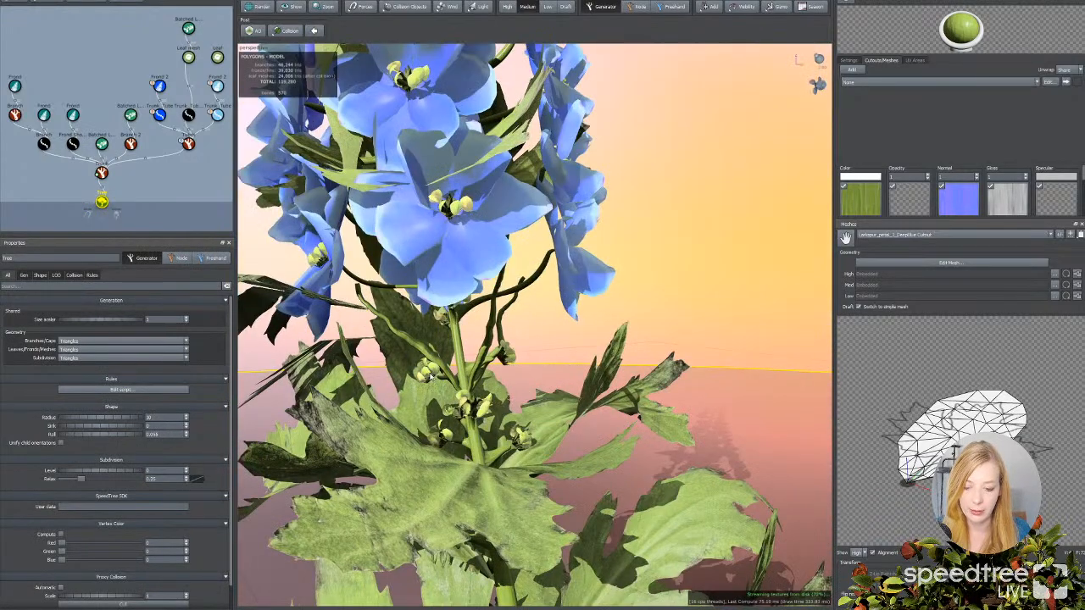
left_click_drag(465, 407, 425, 376)
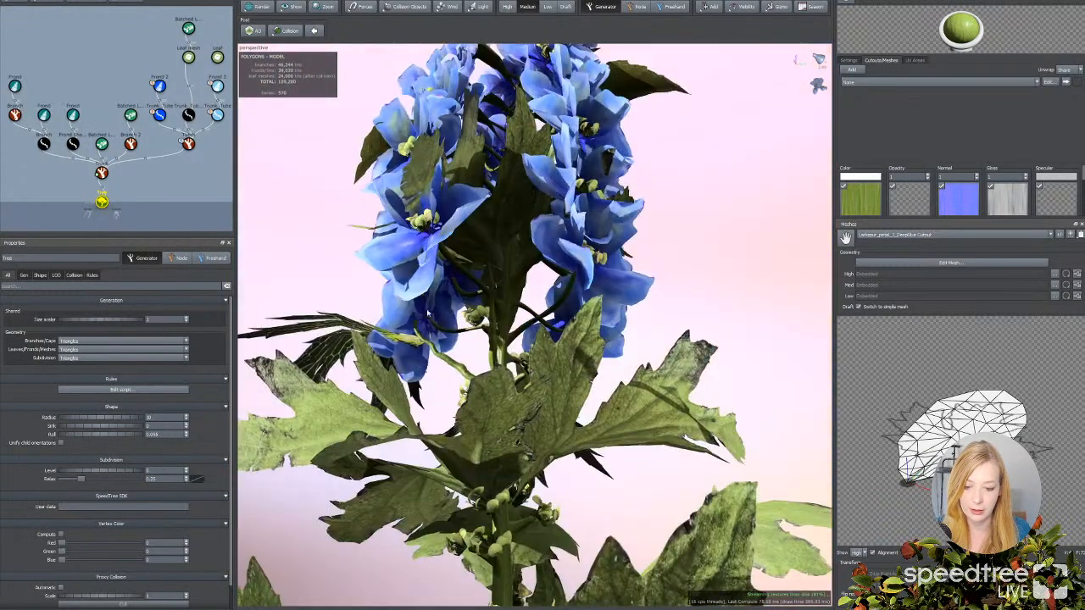
left_click_drag(485, 467, 542, 508)
middle_click_drag(541, 508, 551, 297)
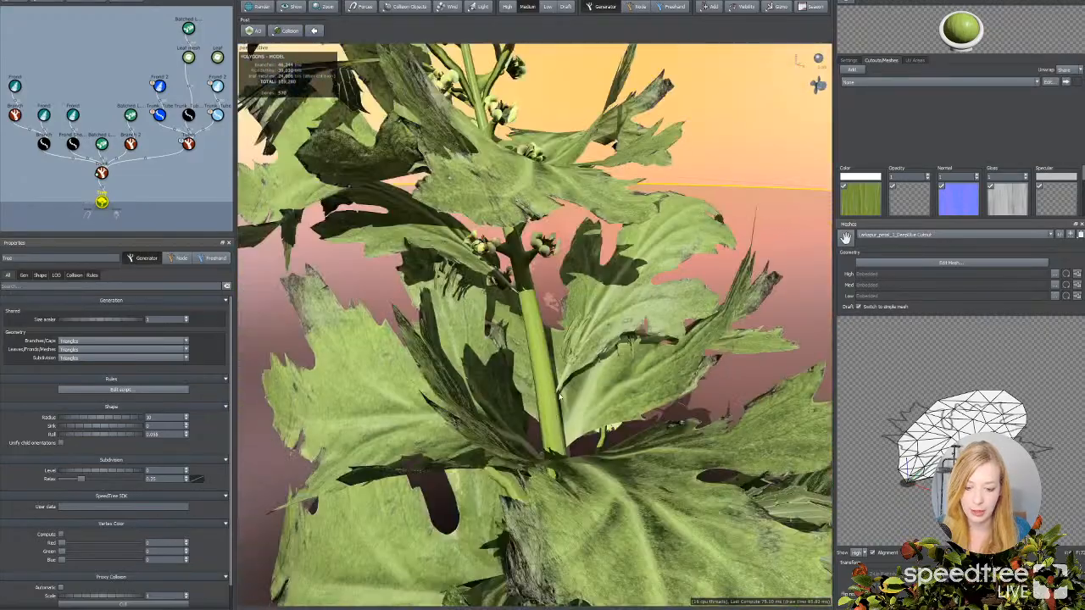
left_click_drag(551, 297, 479, 356)
Step: Select the first Frond generator attached directly to a dark branch node and inspect its leaves on the stem
left_click(45, 115)
middle_click_drag(479, 356, 475, 212)
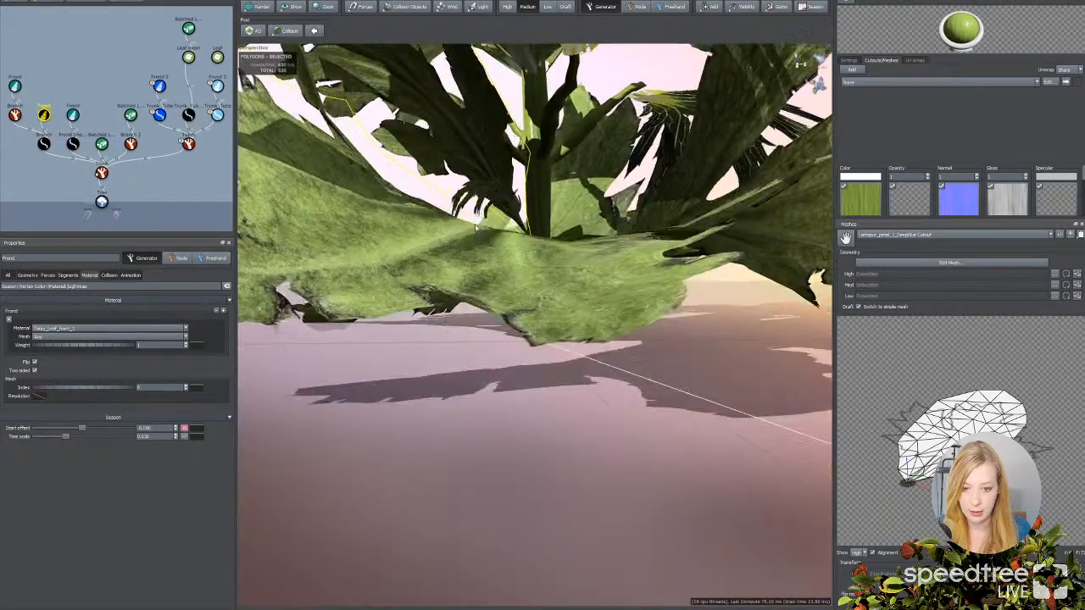
mouse_move(475, 280)
left_mouse_down()
mouse_move(427, 235)
mouse_move(492, 258)
mouse_move(497, 286)
mouse_move(493, 271)
left_mouse_up()
scroll(497, 246, "down", 4)
middle_click_drag(493, 271, 524, 398)
left_click_drag(524, 399, 509, 378)
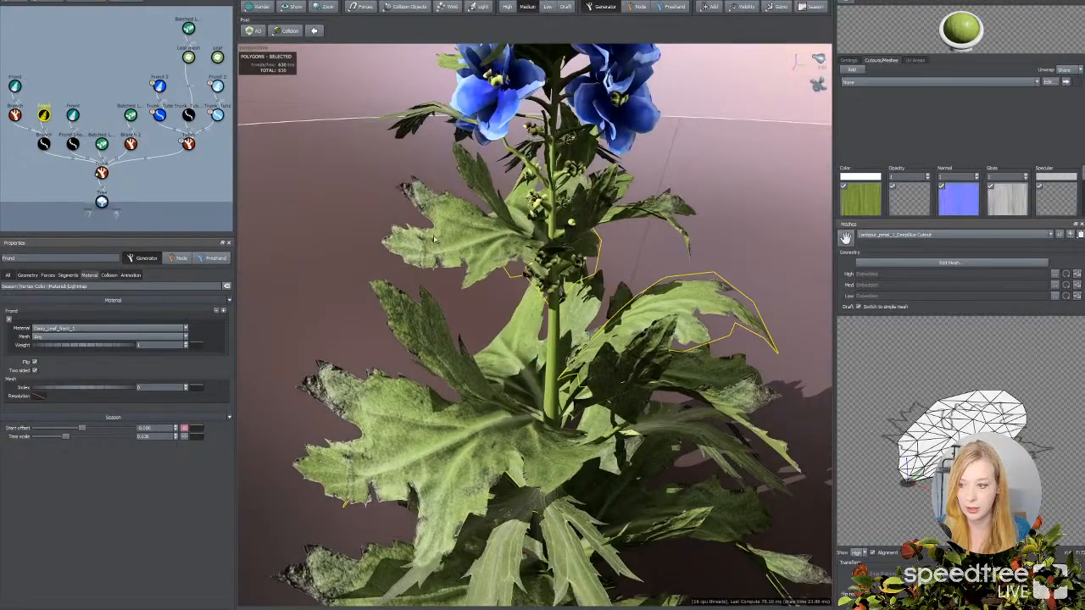
Step: Select the neighbouring Frond generator and inspect its small leaves among the flowers and their color texture
left_click(72, 114)
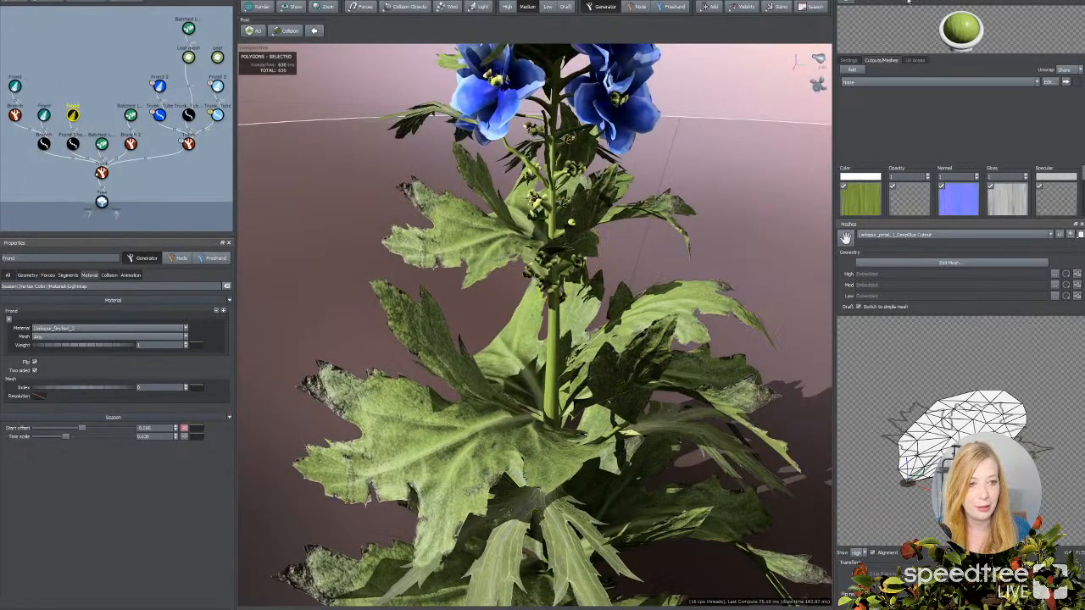
scroll(623, 275, "down", 5)
left_click_drag(623, 275, 573, 231)
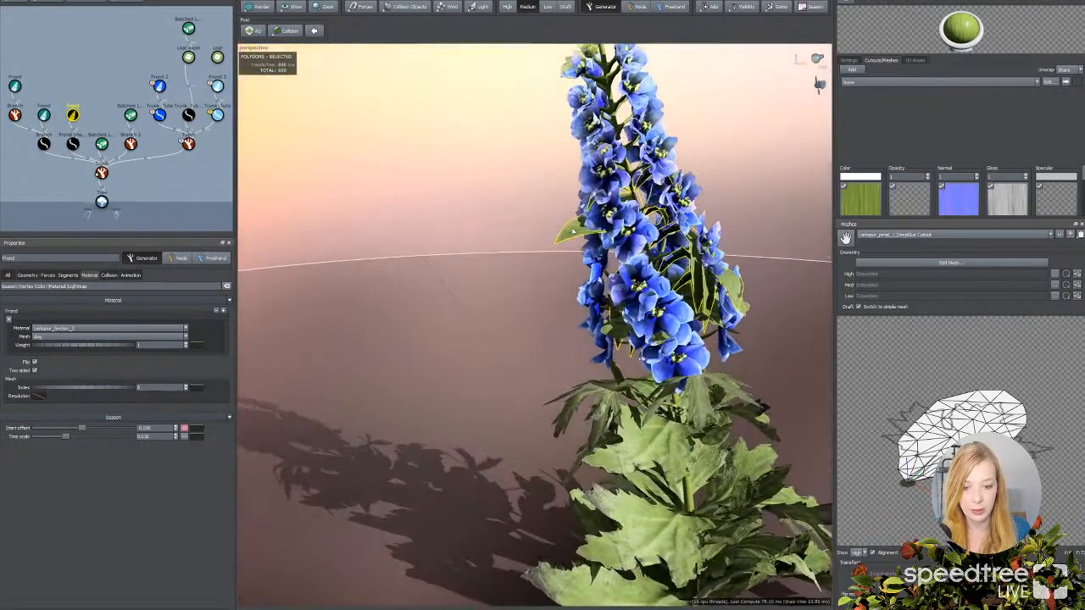
left_click(574, 231)
left_click_drag(713, 266, 622, 258)
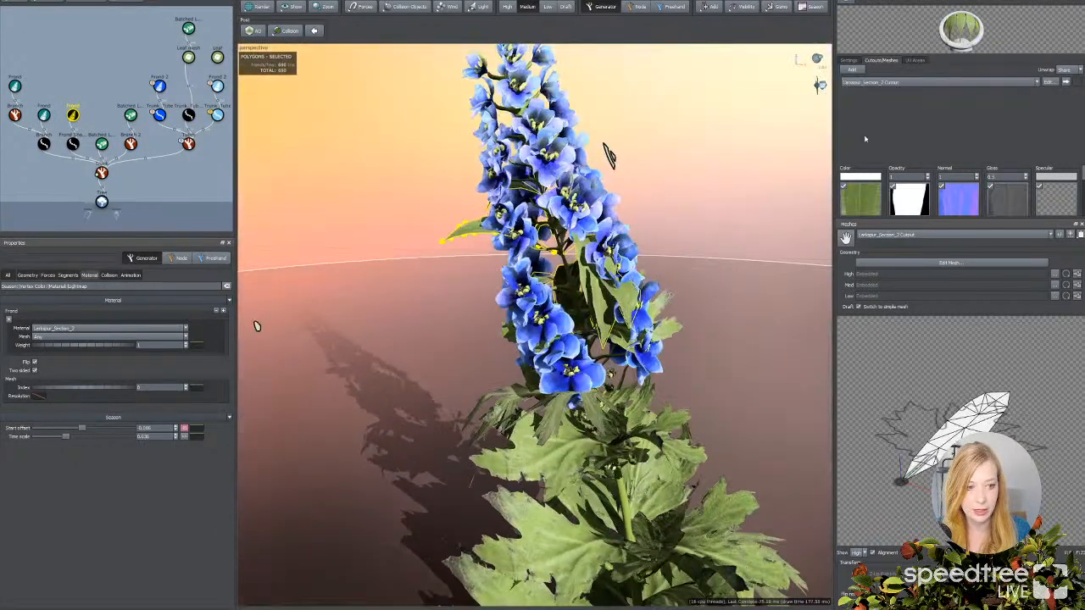
left_click(860, 198)
left_click(376, 320)
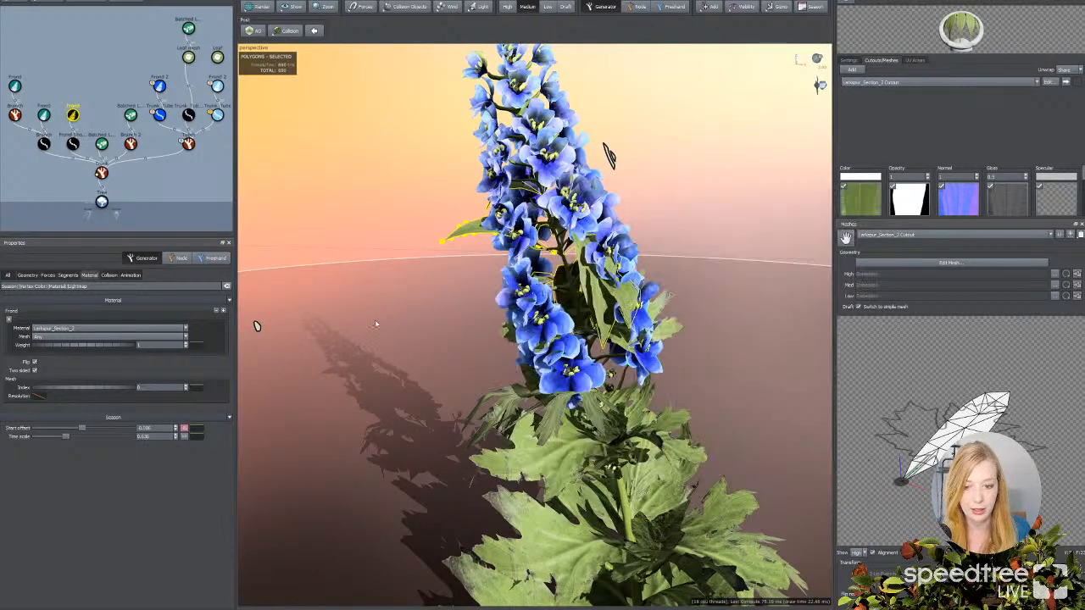
Step: Clear the leaf selection and examine the whole plant from different sides
left_click(295, 36)
left_click(373, 129)
left_click_drag(568, 288, 574, 262)
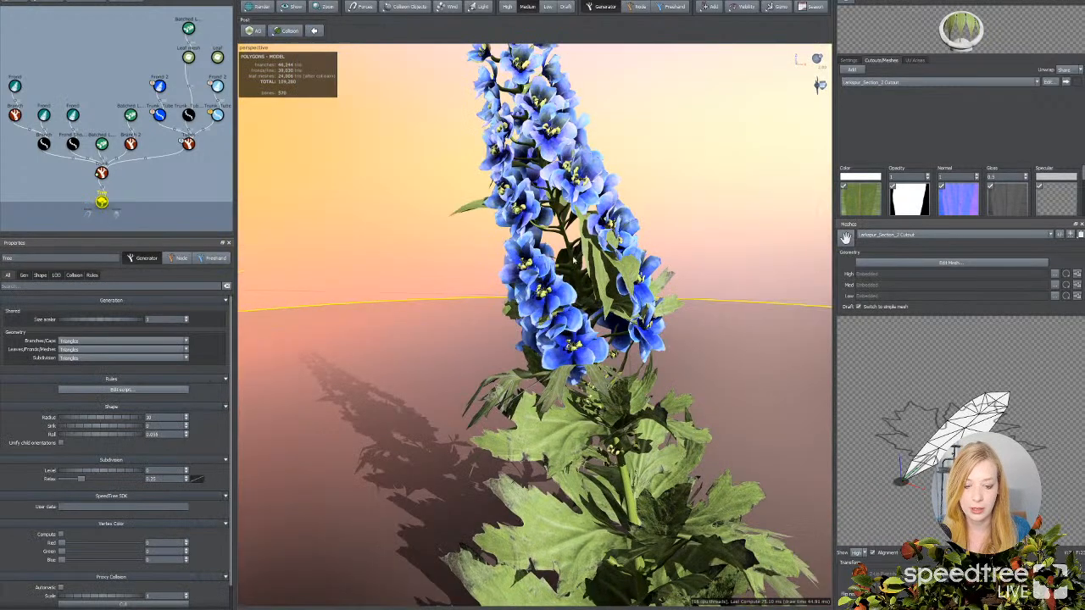
left_click(662, 248)
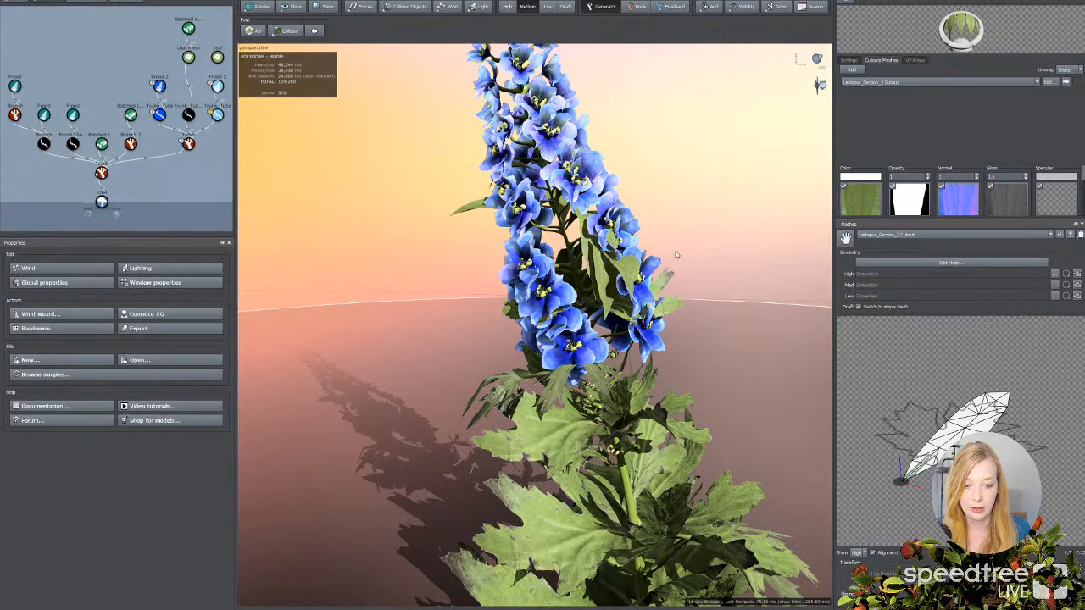
left_click_drag(676, 257, 650, 259)
scroll(647, 431, "down", 5)
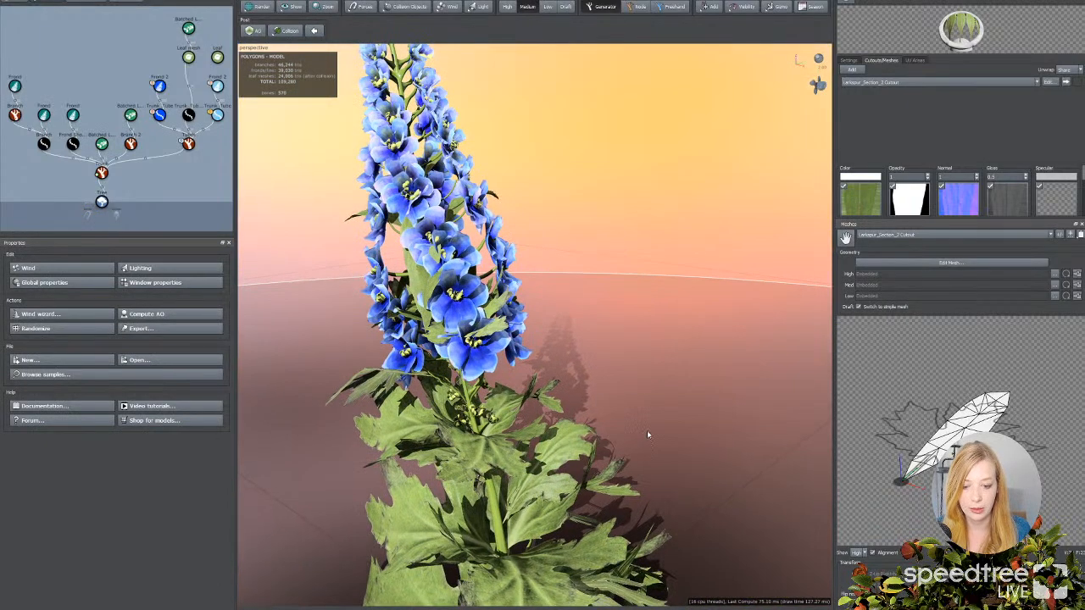
left_click_drag(649, 422, 603, 426)
left_click_drag(658, 345, 678, 370)
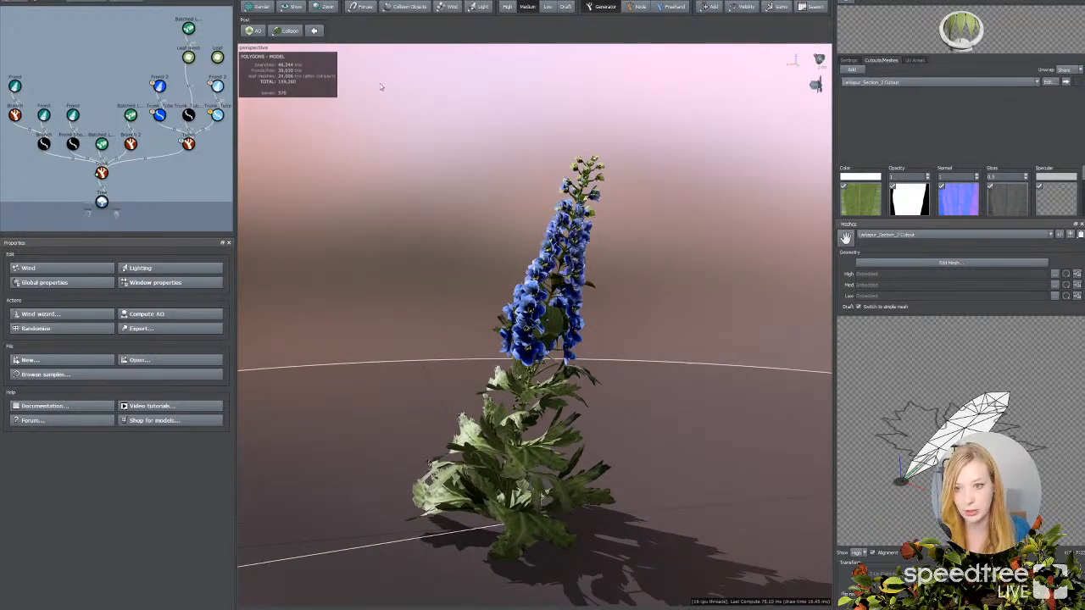
Step: Preview the model at High and Medium resolution, ending on Low
left_click(508, 8)
left_click(527, 6)
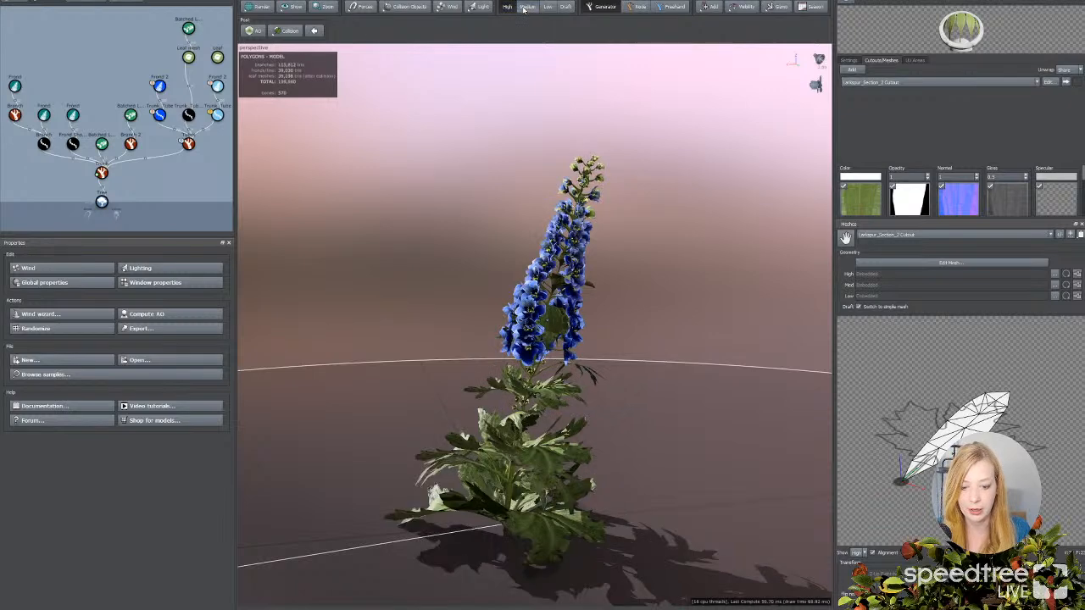
left_click(548, 7)
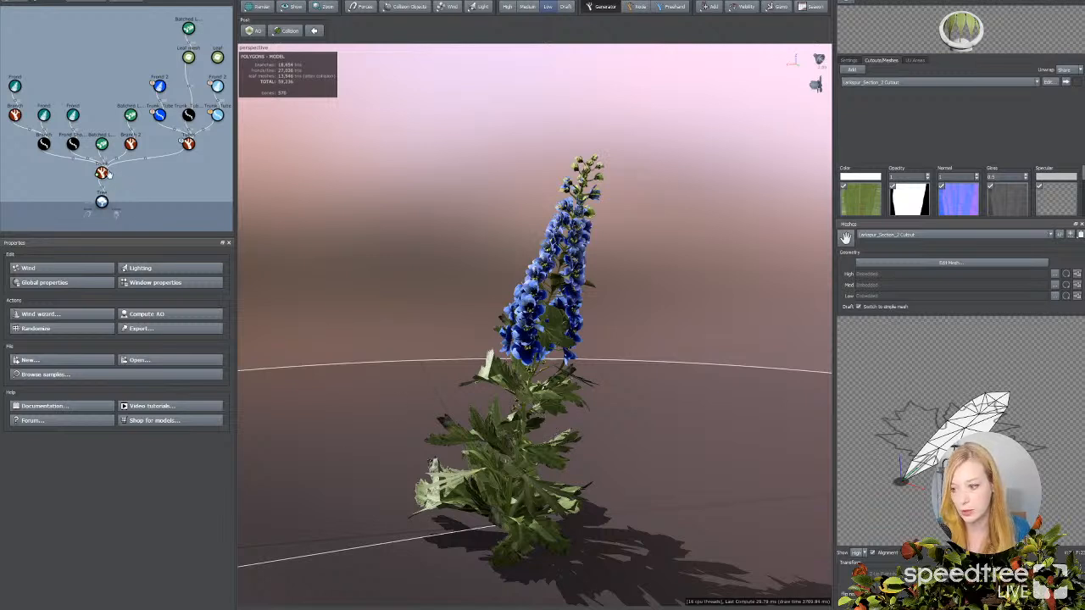
Step: Lower the Low point on the Branch 2 generator's segment length resolution profile, then deselect the generator
left_click(131, 144)
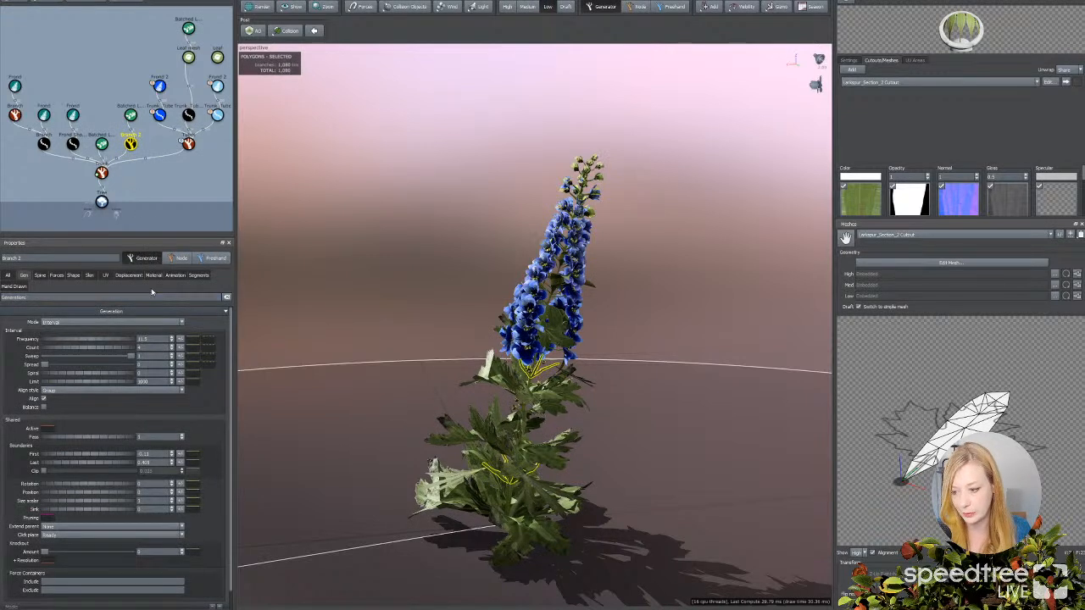
left_click(198, 275)
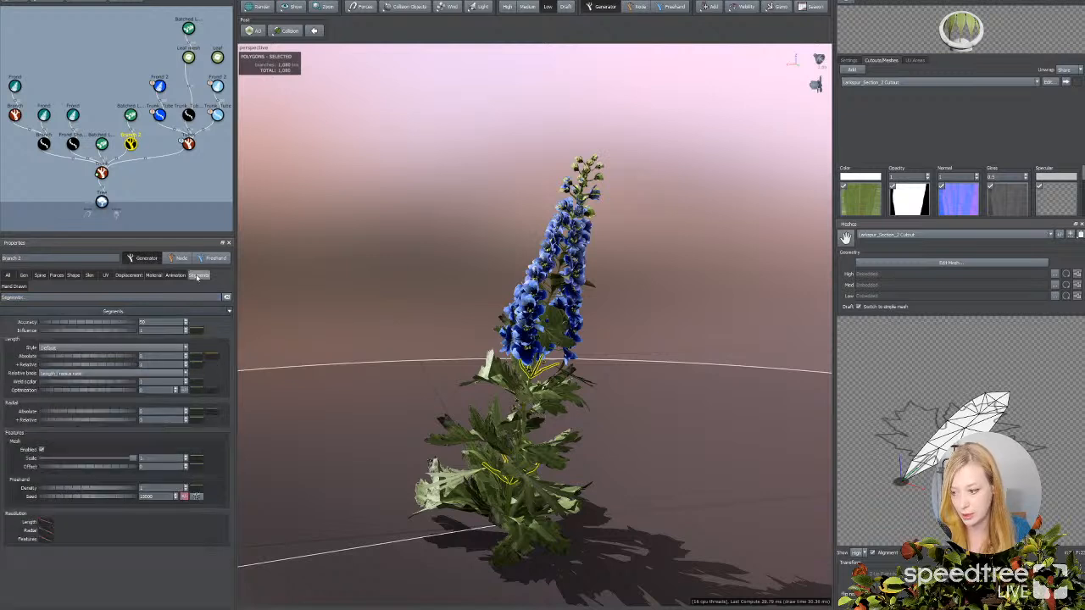
left_click(47, 526)
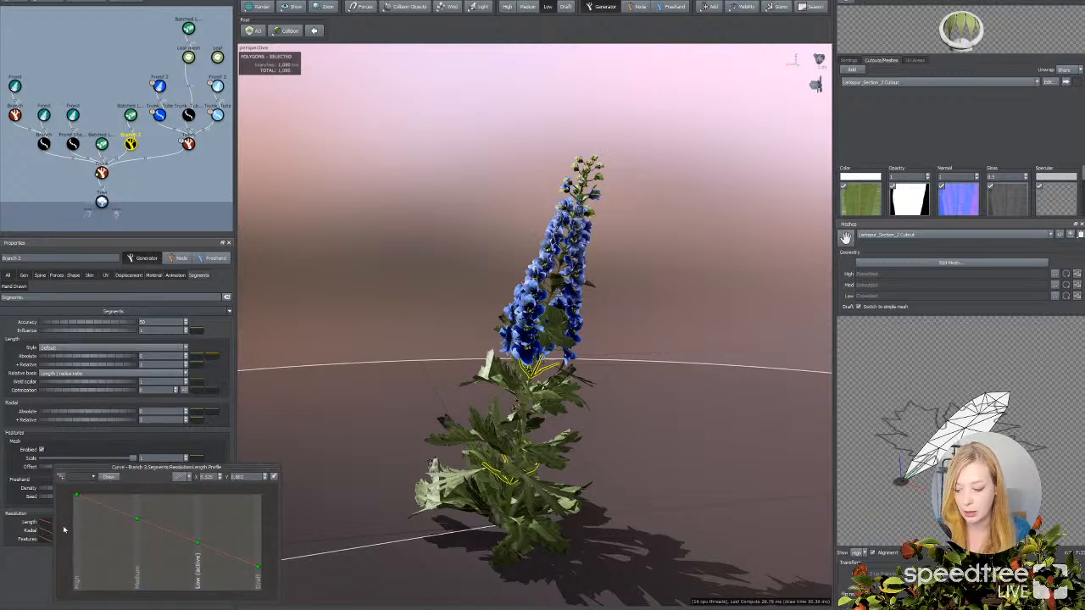
left_click_drag(198, 546, 198, 570)
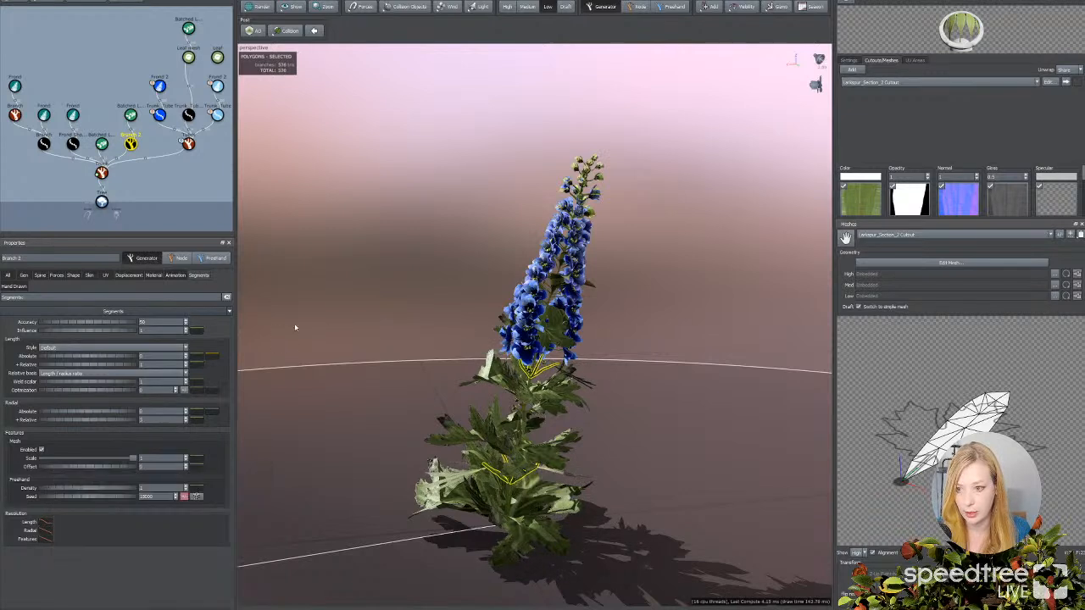
left_click(260, 244)
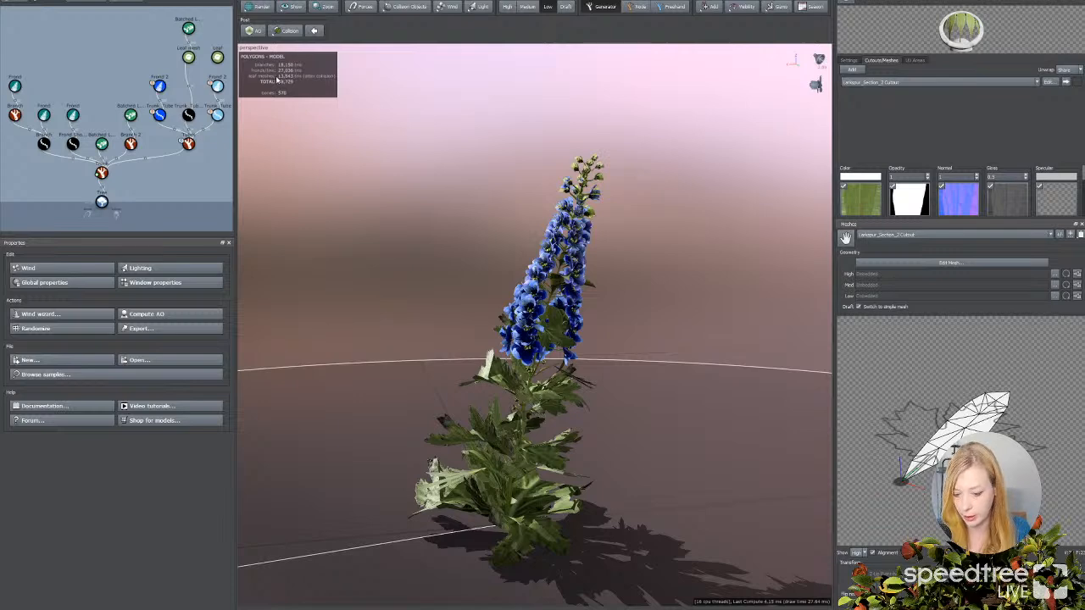
Step: Set the Trunk generator's number to 2 and raise its last boundary to space the two larkspur plants widely apart
left_click_drag(431, 174, 498, 181)
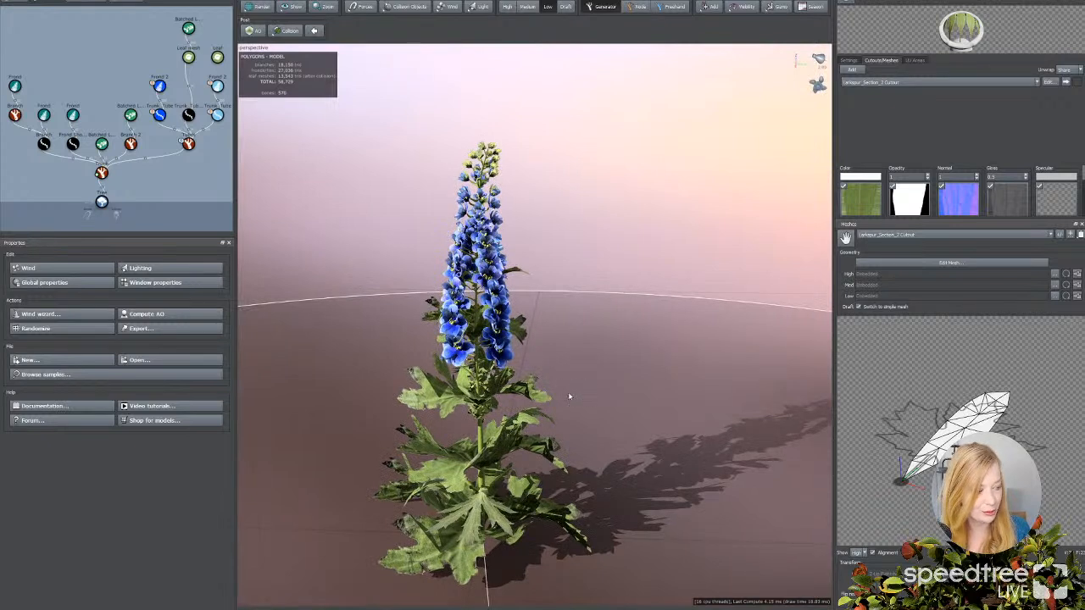
left_click(481, 489)
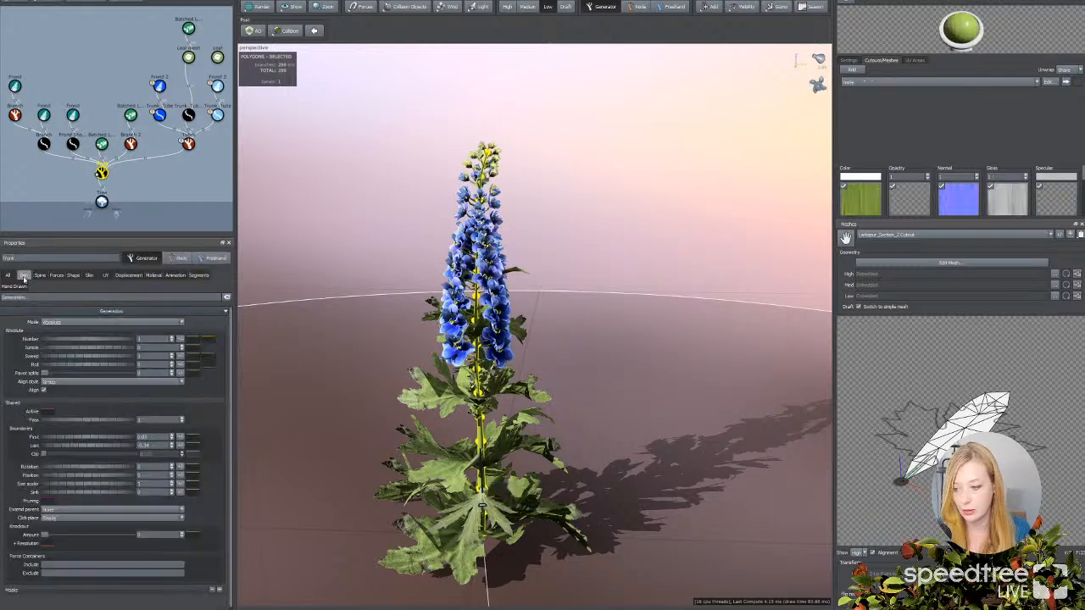
left_click(78, 342)
scroll(409, 372, "down", 5)
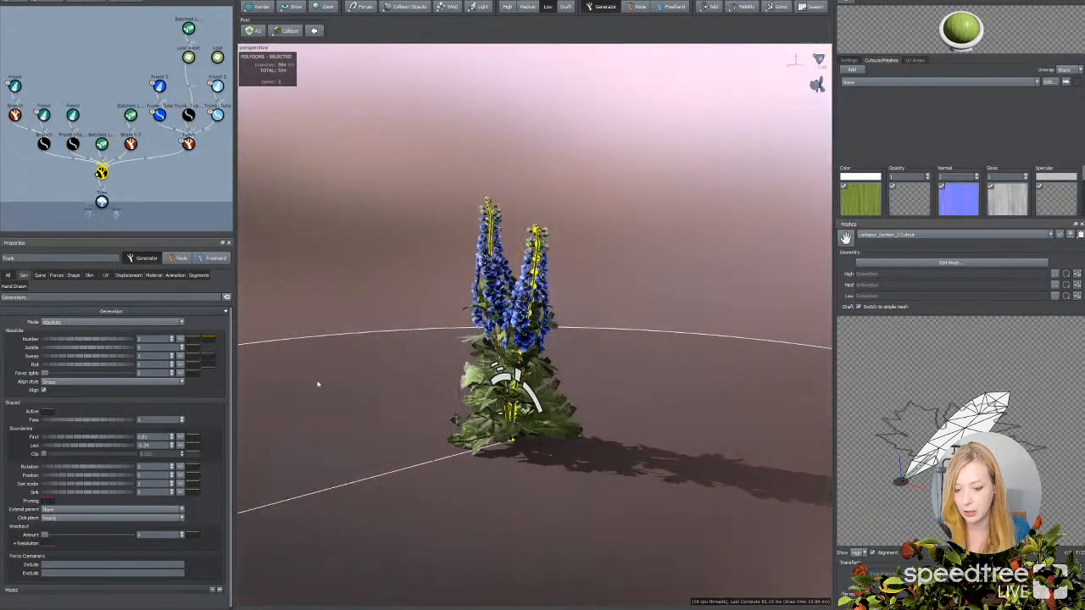
left_click_drag(318, 384, 182, 396)
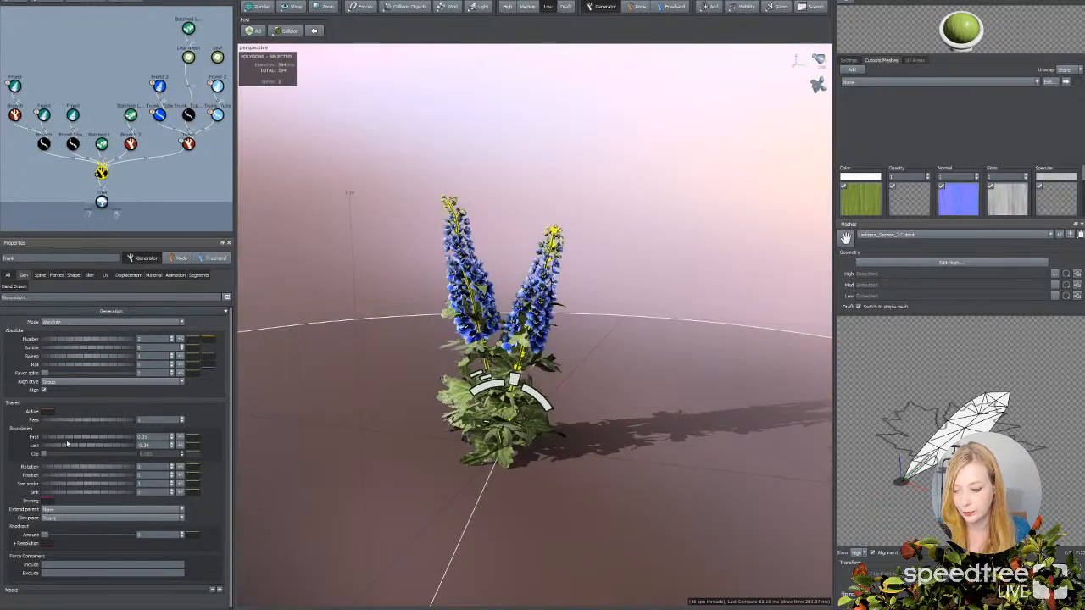
left_click_drag(68, 445, 136, 446)
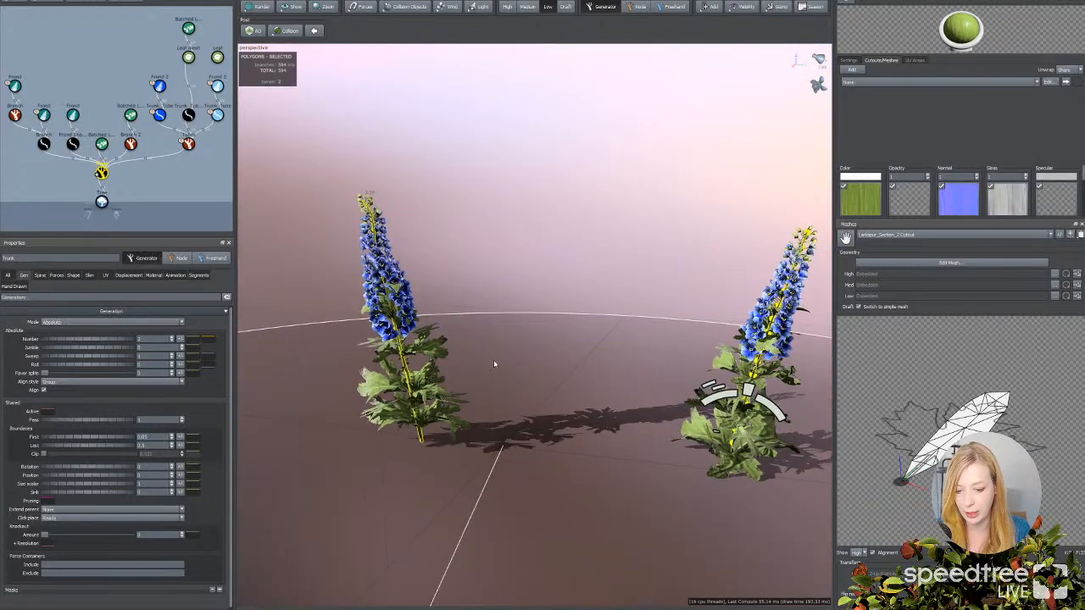
Step: Examine the two widely spaced larkspur plants from different sides at Low resolution
left_click_drag(455, 454, 534, 461)
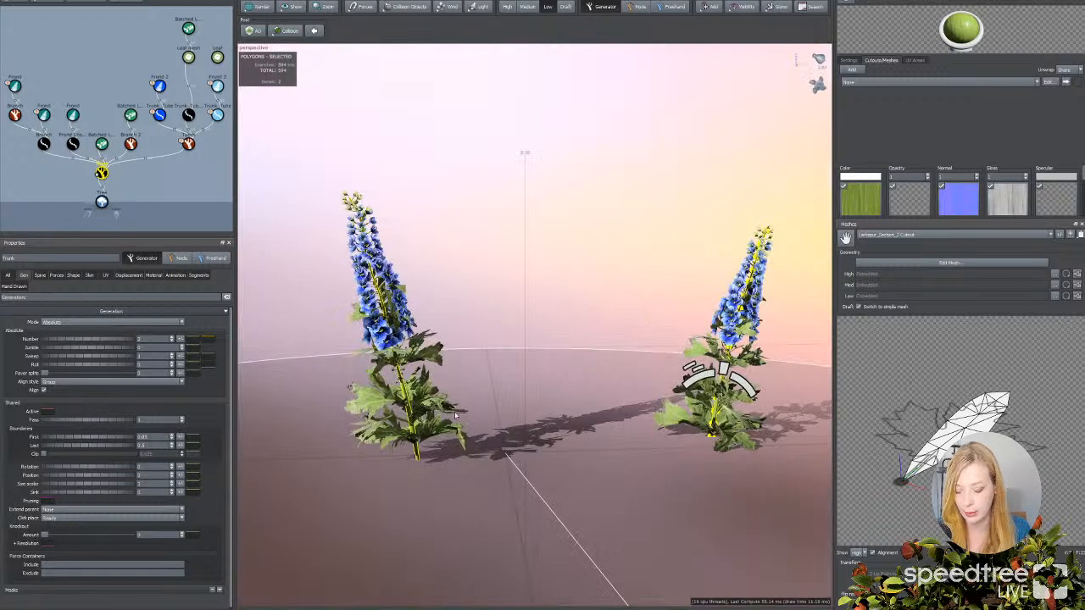
left_click_drag(525, 473, 516, 331)
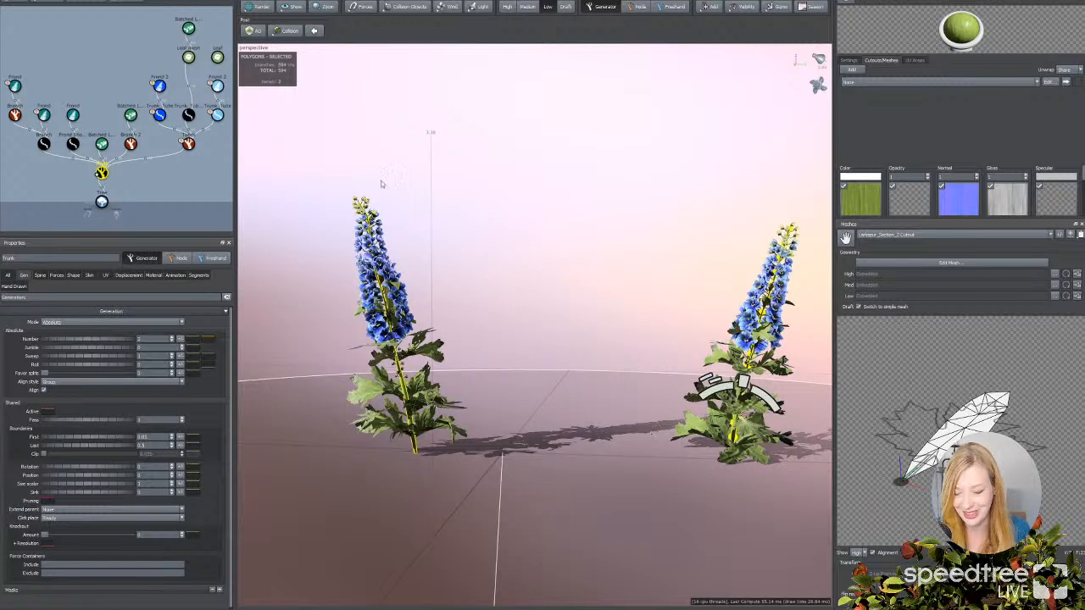
left_click_drag(479, 193, 505, 188)
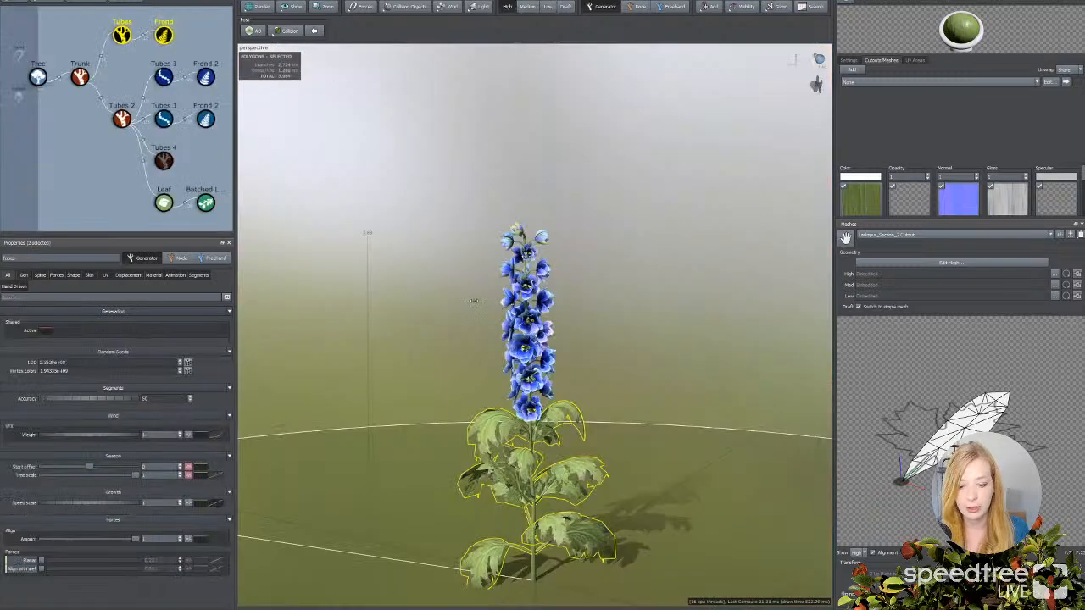
Step: Clear the selection of the Tubes and Frond leaf generators and examine the single high-resolution larkspur from several angles and up close
middle_click_drag(482, 315, 484, 226)
left_click_drag(484, 225, 449, 228)
left_click(450, 227)
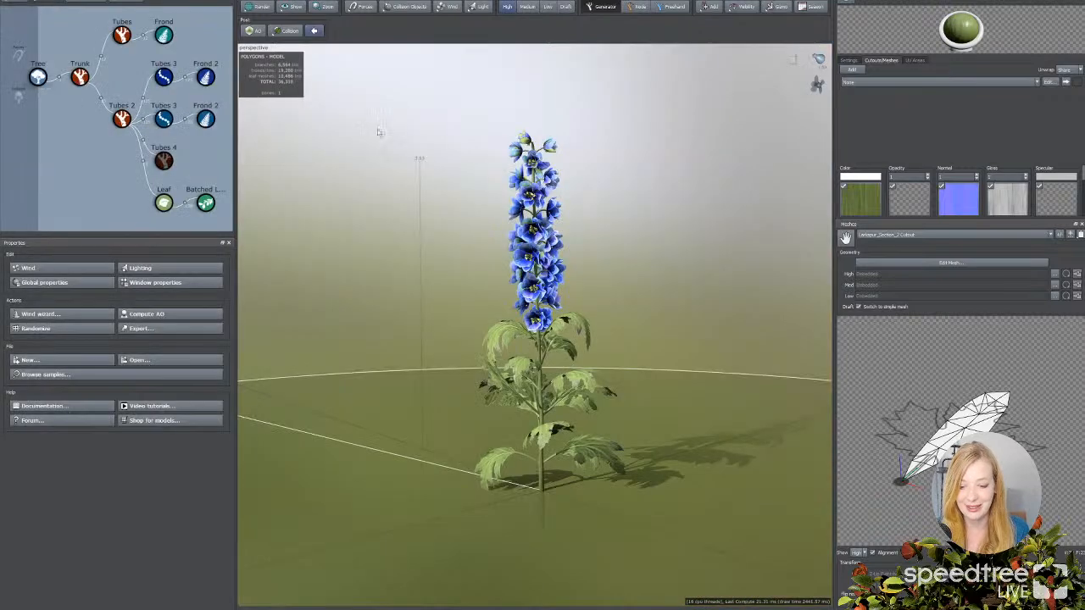
left_click_drag(446, 243, 496, 245)
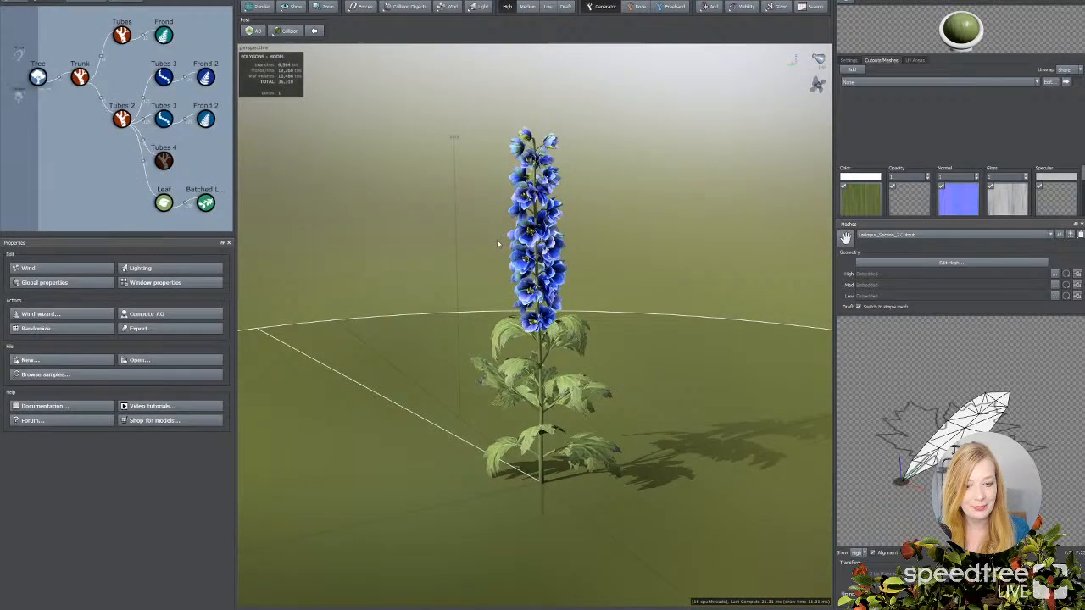
scroll(523, 247, "up", 3)
middle_click_drag(556, 249, 532, 286)
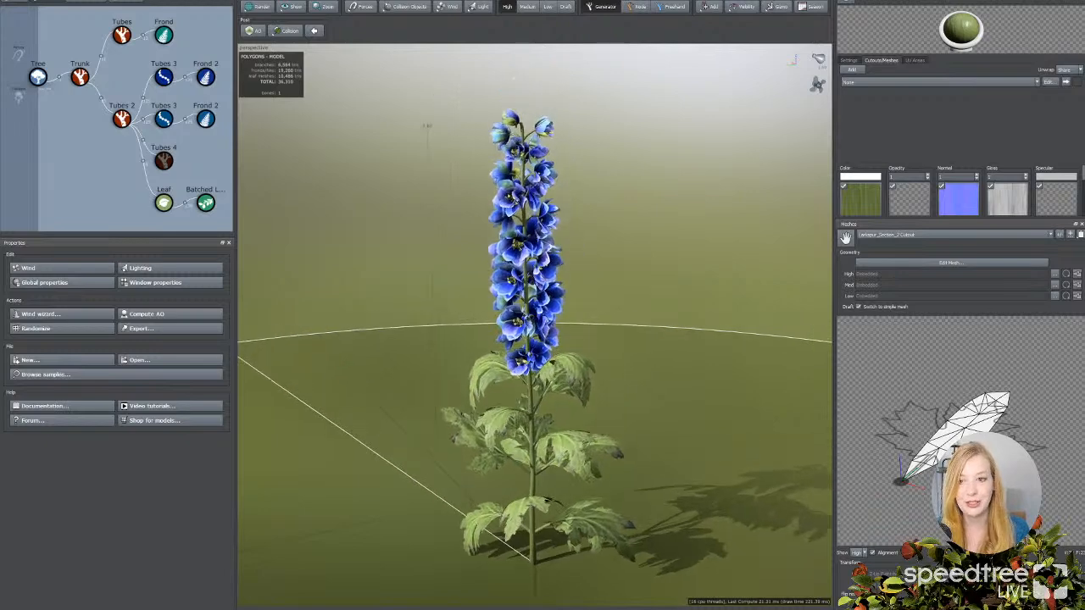